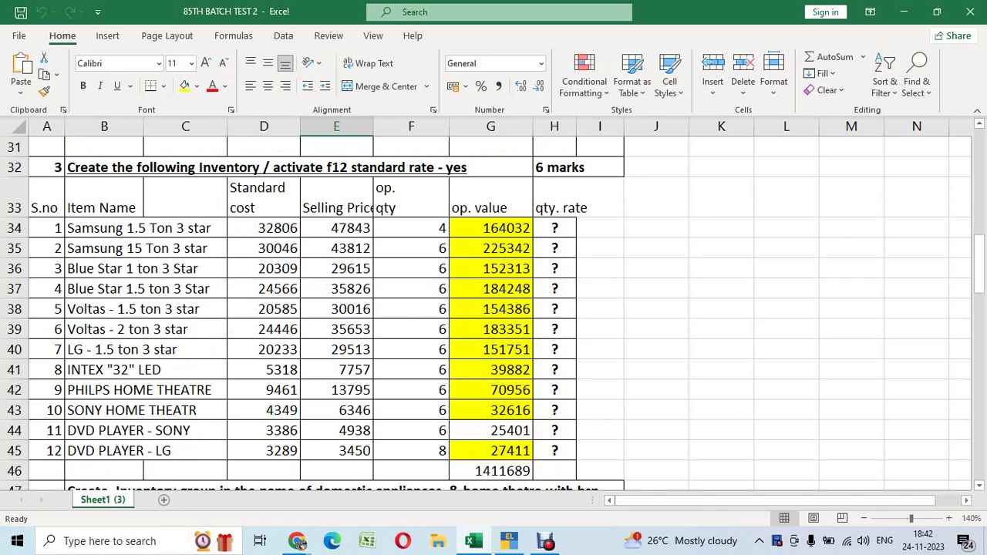
Check the company creation task in B4 and the GST number in D6 of the exam sheet
scroll(493, 308, "up", 8)
scroll(493, 308, "up", 2)
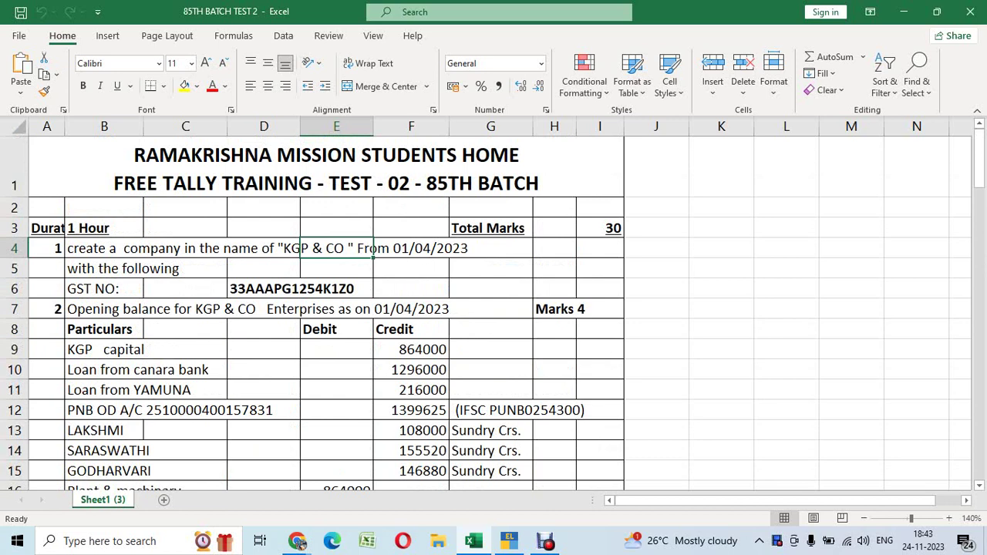
left_click(105, 248)
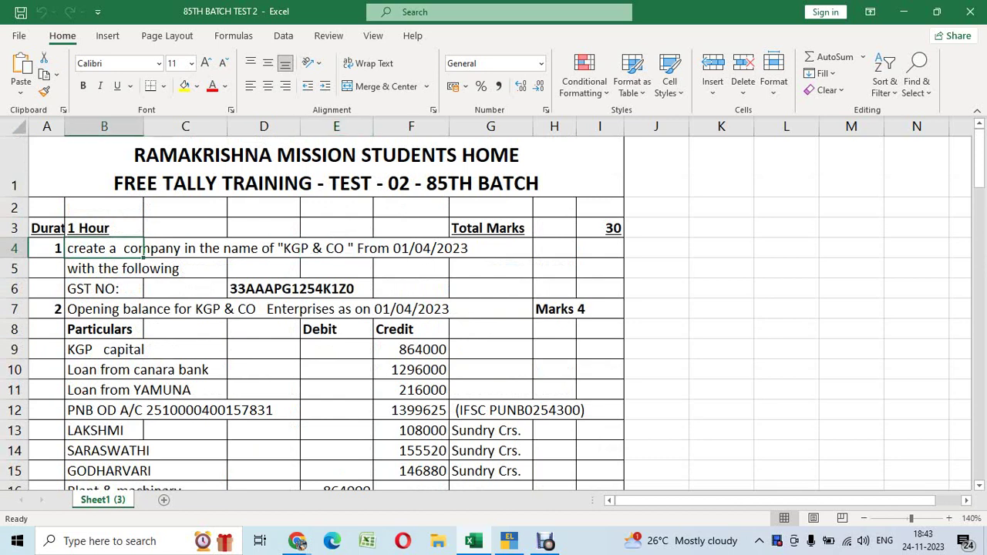
left_click(264, 288)
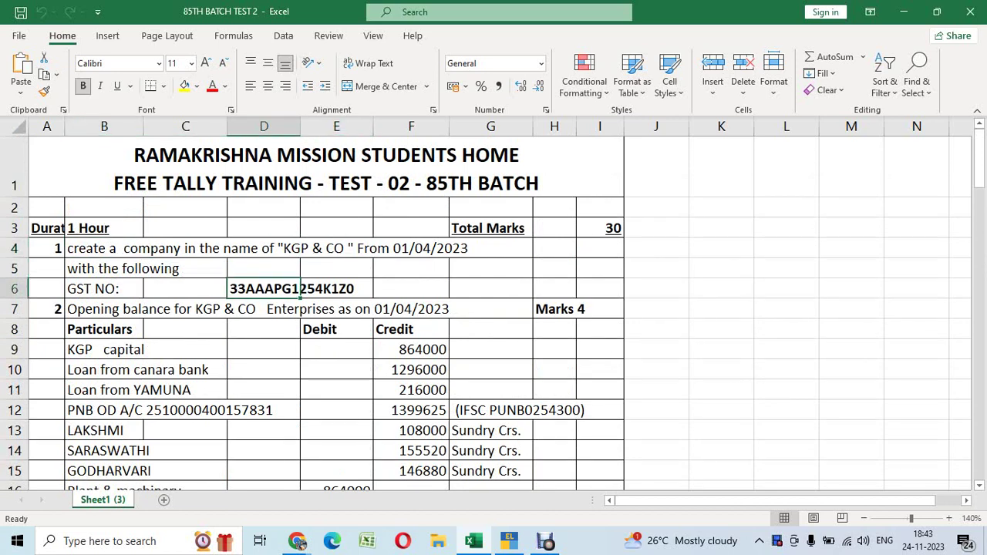
scroll(494, 308, "down", 3)
scroll(494, 309, "down", 1)
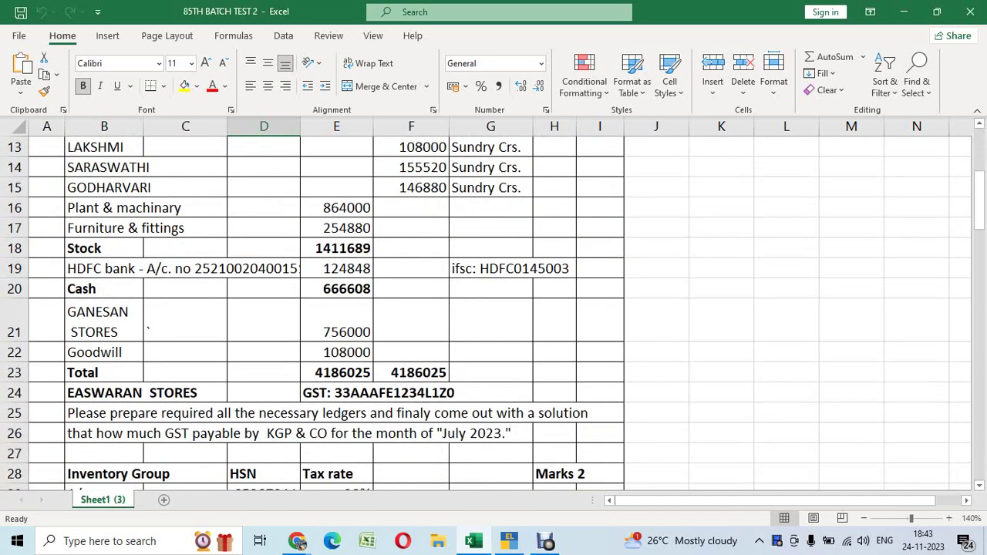
Scroll through the exam sheet, reviewing the Stock entries in row 18 and the B4 task
left_click(104, 249)
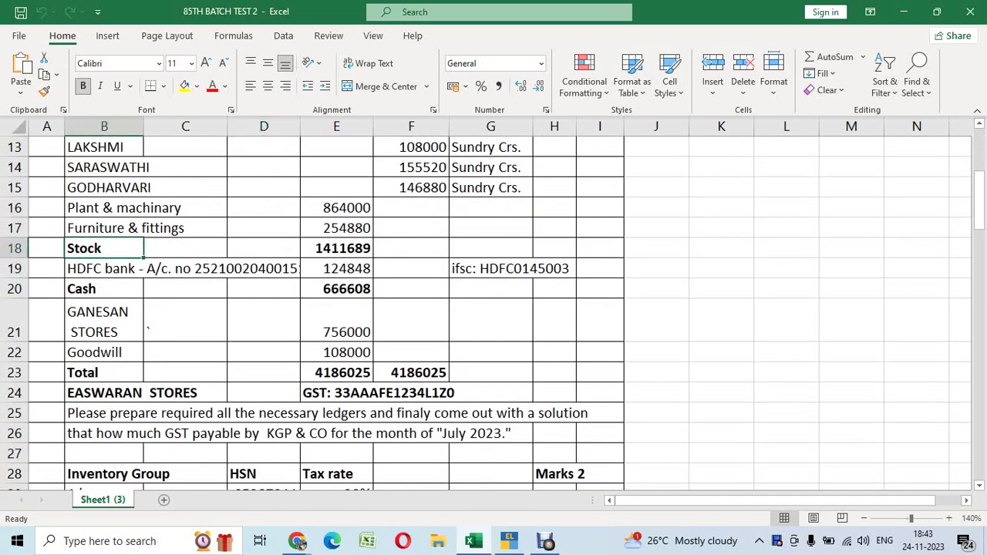
left_click(336, 249)
scroll(493, 308, "down", 6)
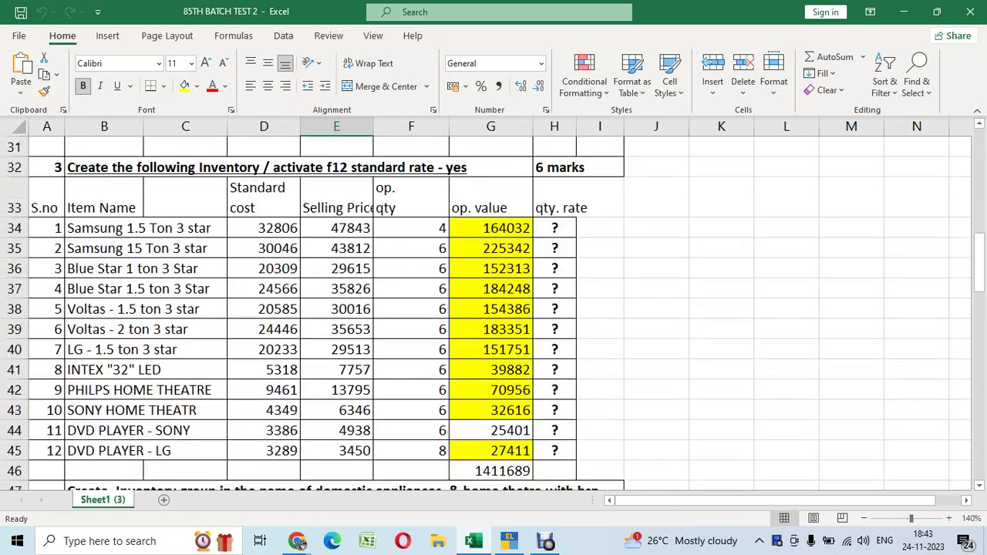
scroll(493, 308, "down", 1)
scroll(494, 309, "up", 4)
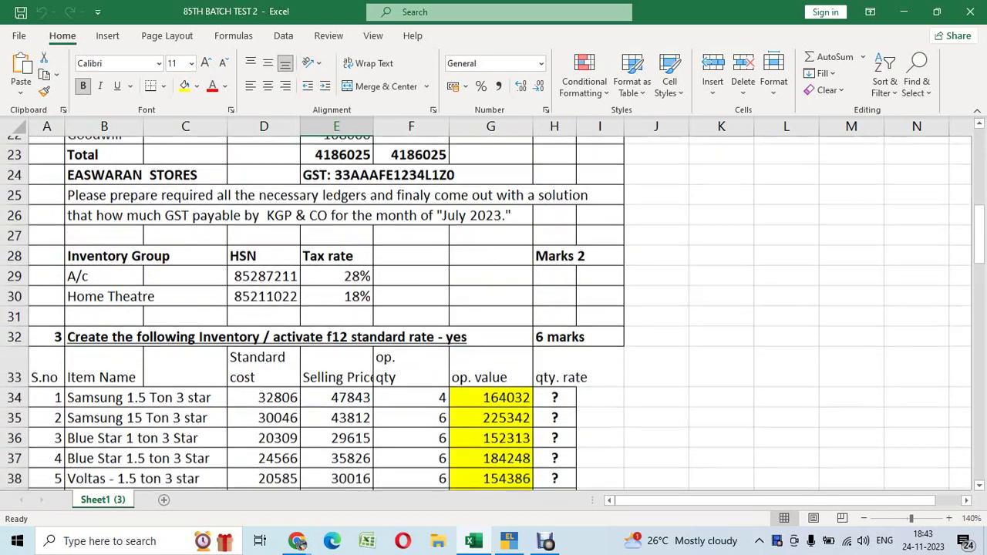
scroll(494, 309, "down", 3)
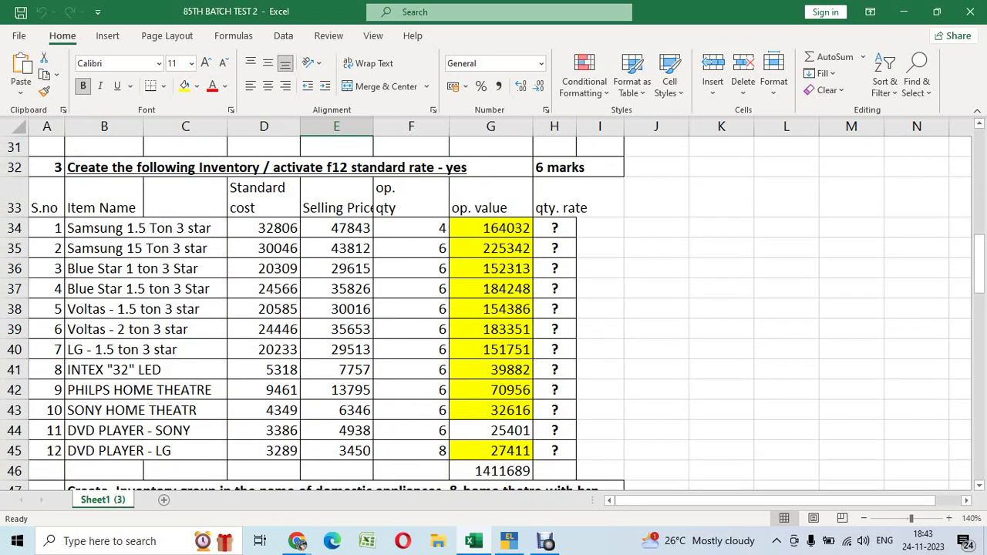
scroll(494, 309, "down", 3)
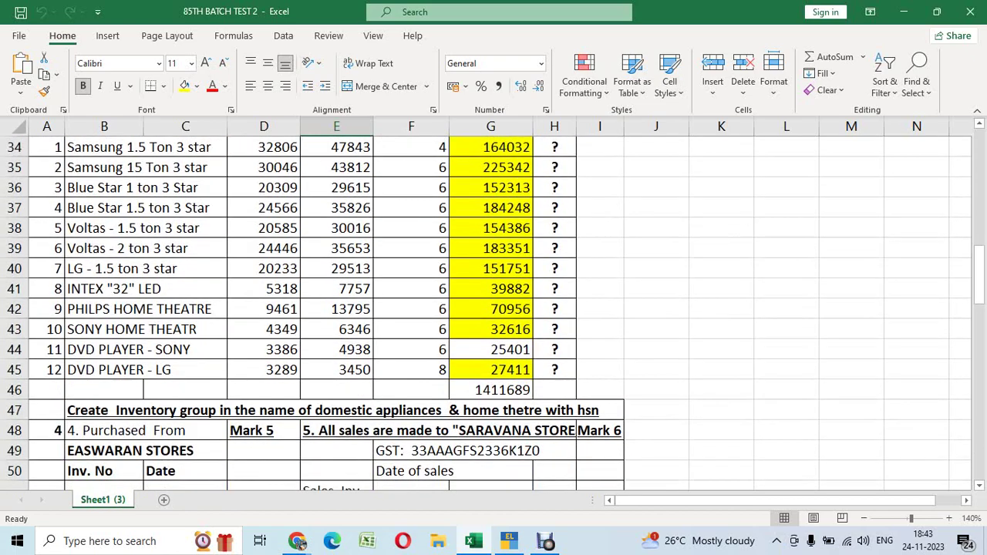
scroll(494, 309, "up", 3)
scroll(494, 309, "up", 7)
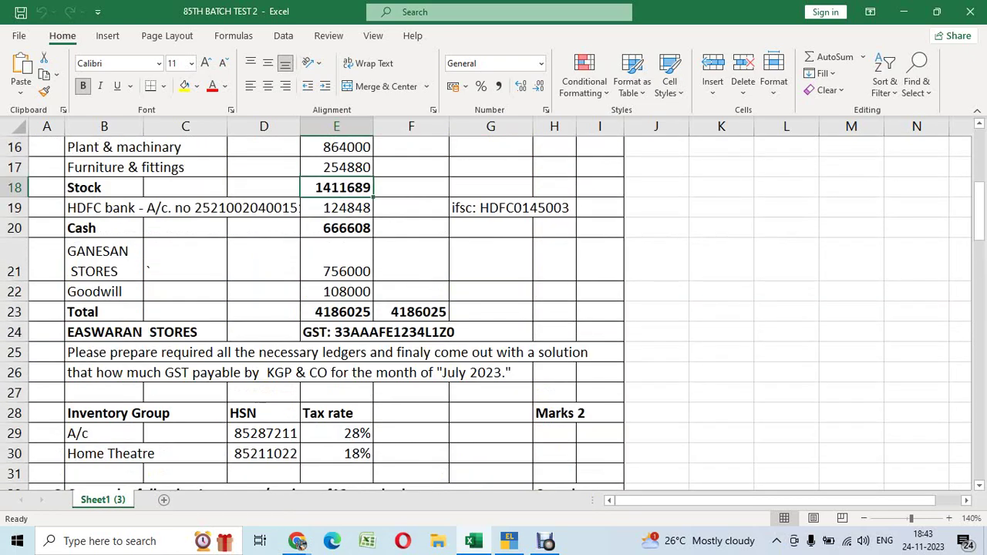
scroll(494, 308, "down", 11)
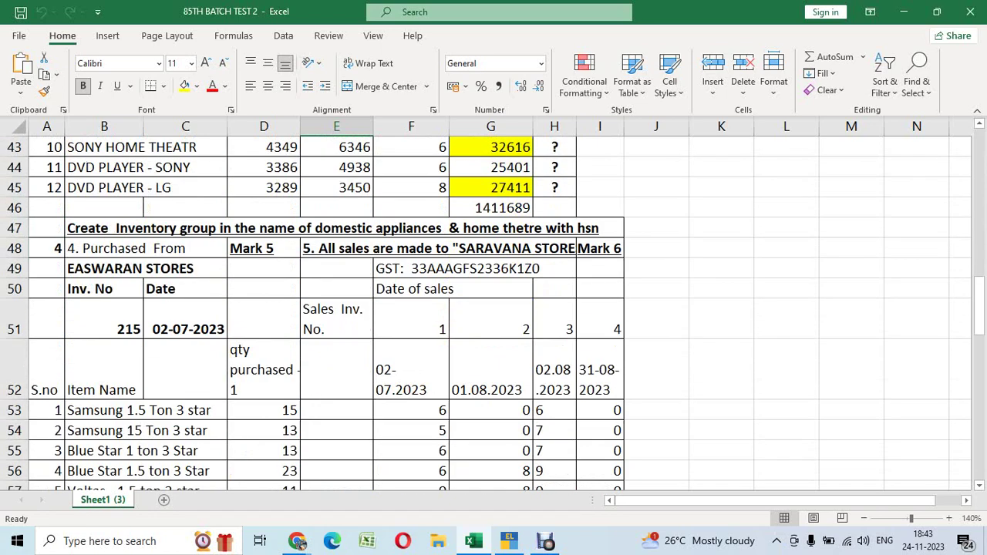
scroll(494, 308, "down", 7)
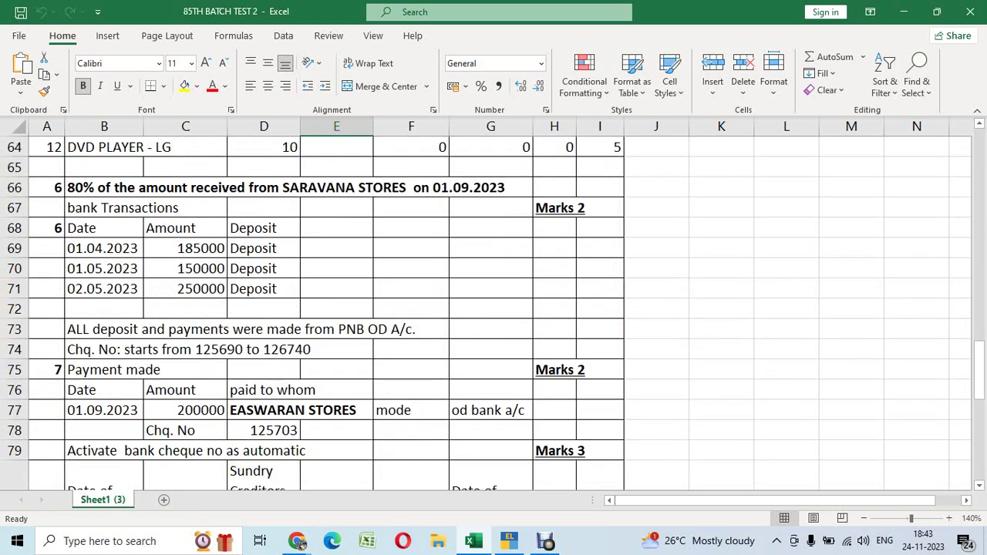
scroll(494, 308, "down", 1)
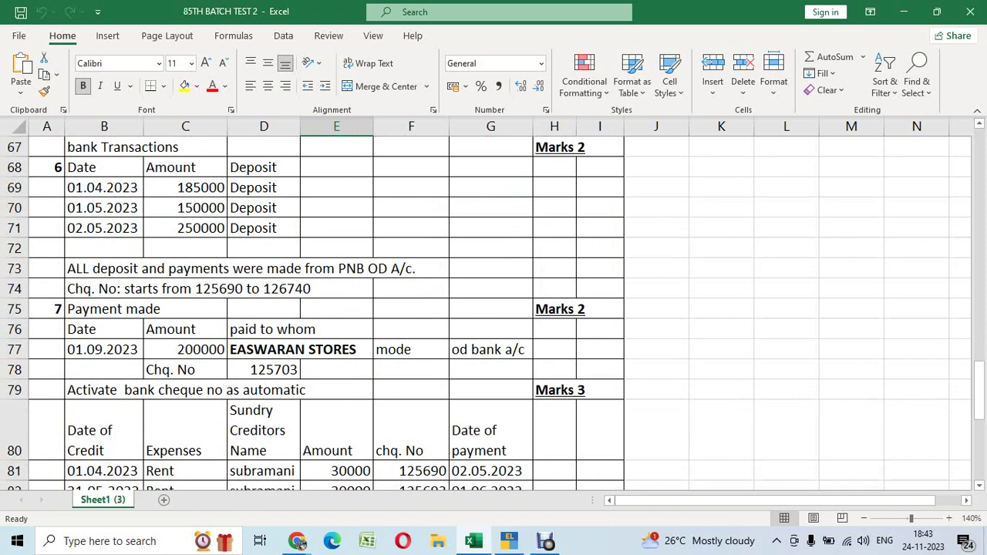
scroll(494, 309, "down", 3)
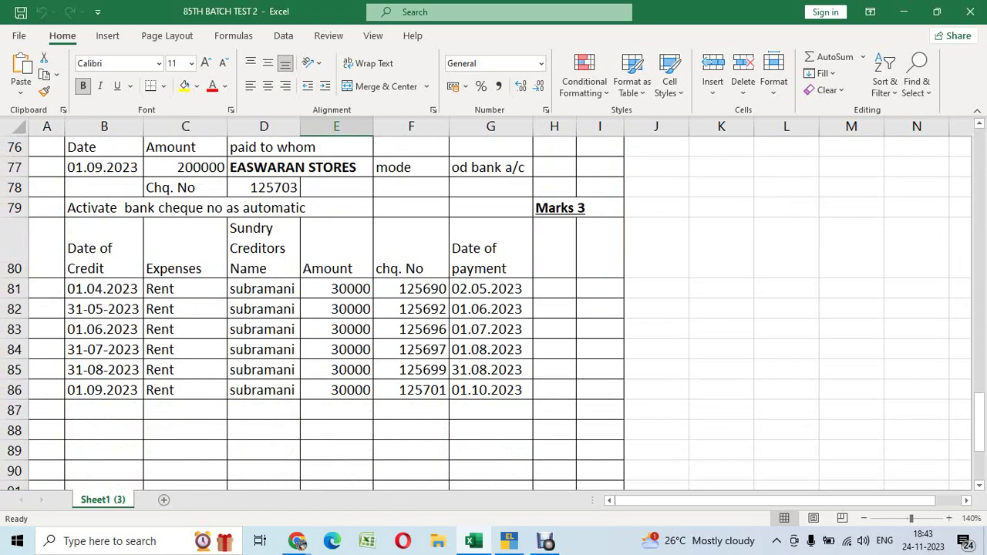
scroll(494, 309, "up", 20)
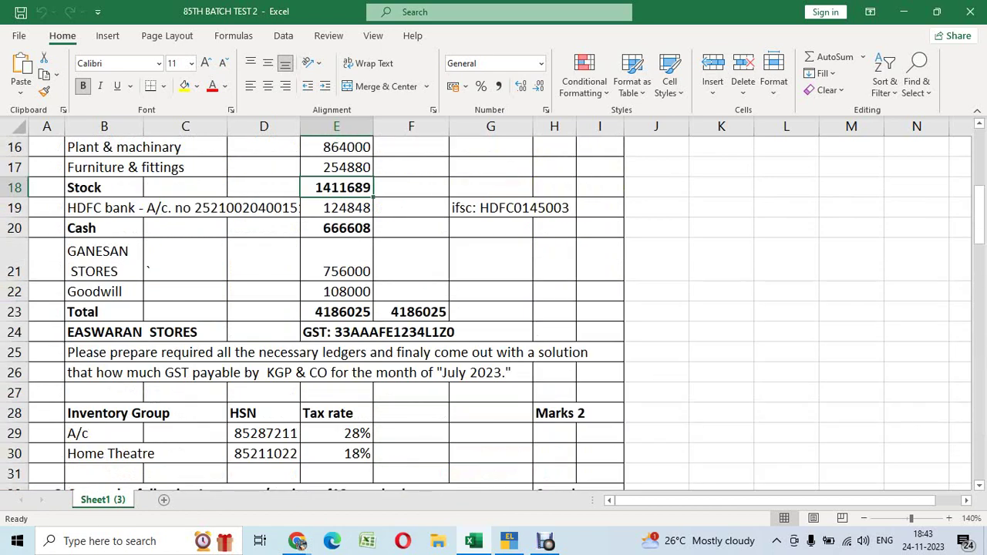
scroll(494, 309, "up", 2)
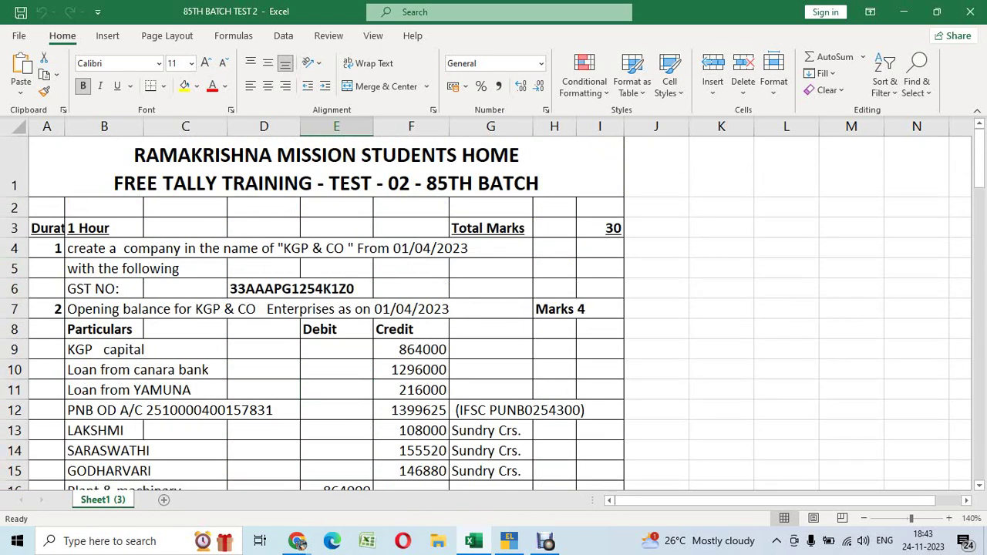
left_click(722, 248)
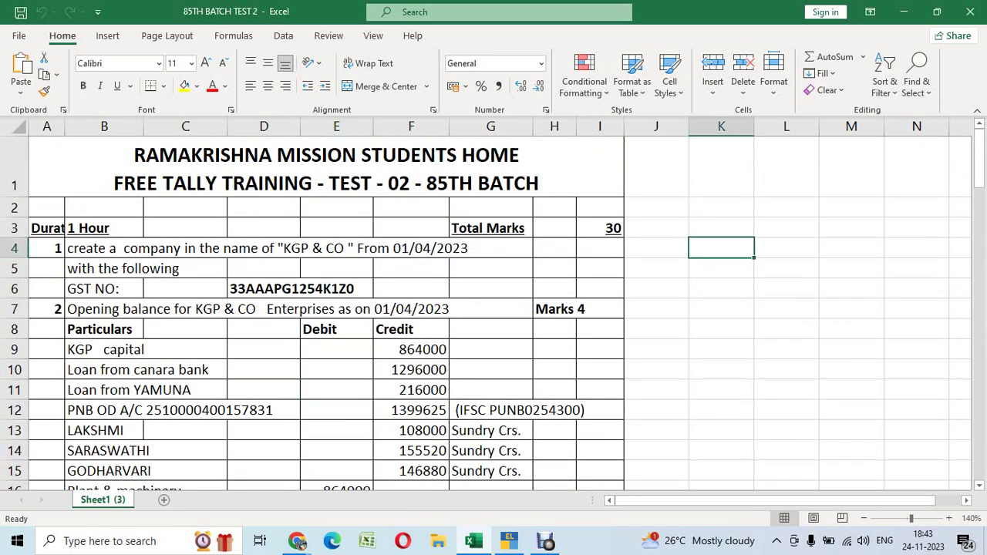
left_click(104, 247)
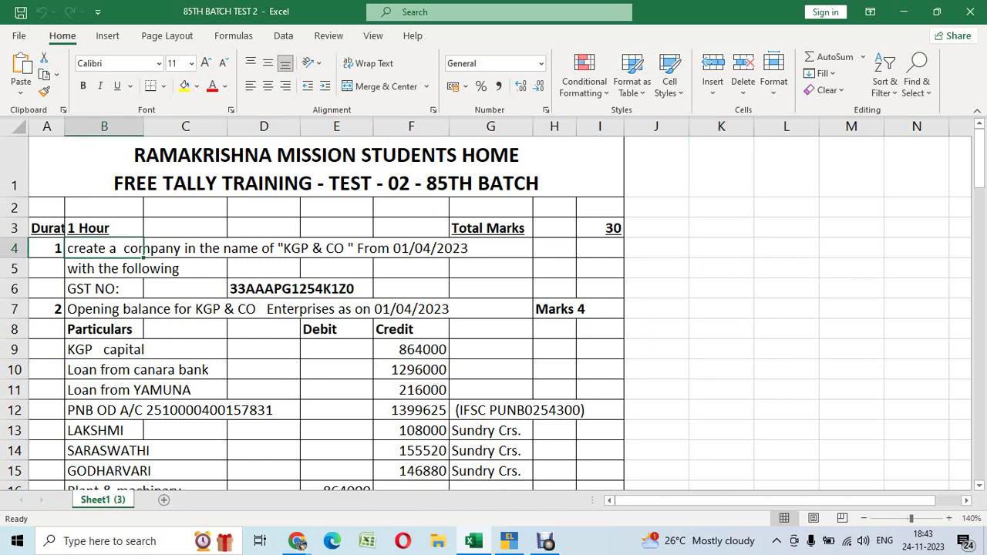
left_click(722, 268)
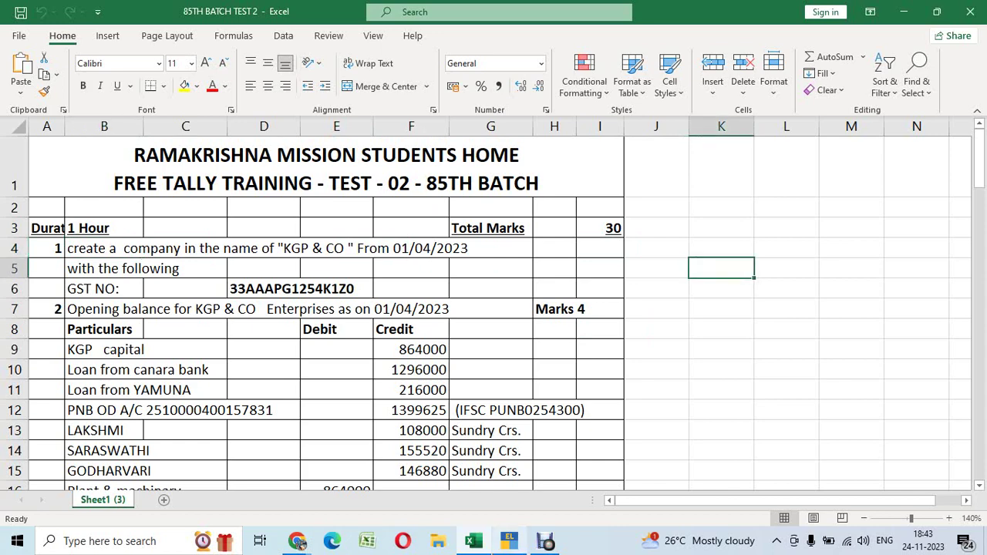
Create a company named 'SRINI - (KGP & CO) - F.Y. 2023-24' with mailing name 'SRINI - (KGP & CO)'
left_click(509, 541)
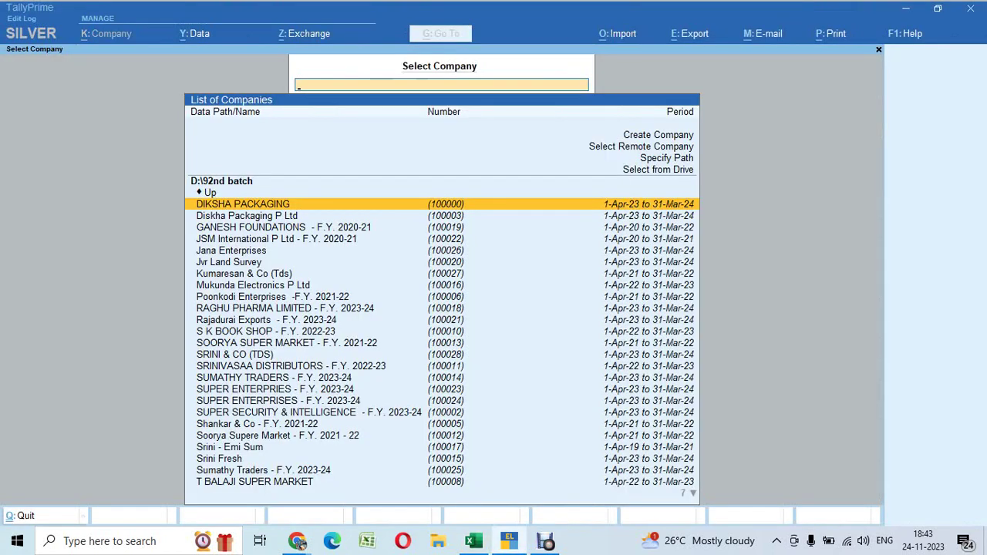
key("Up")
key("Up")
key("Up")
key("Up")
key("Up")
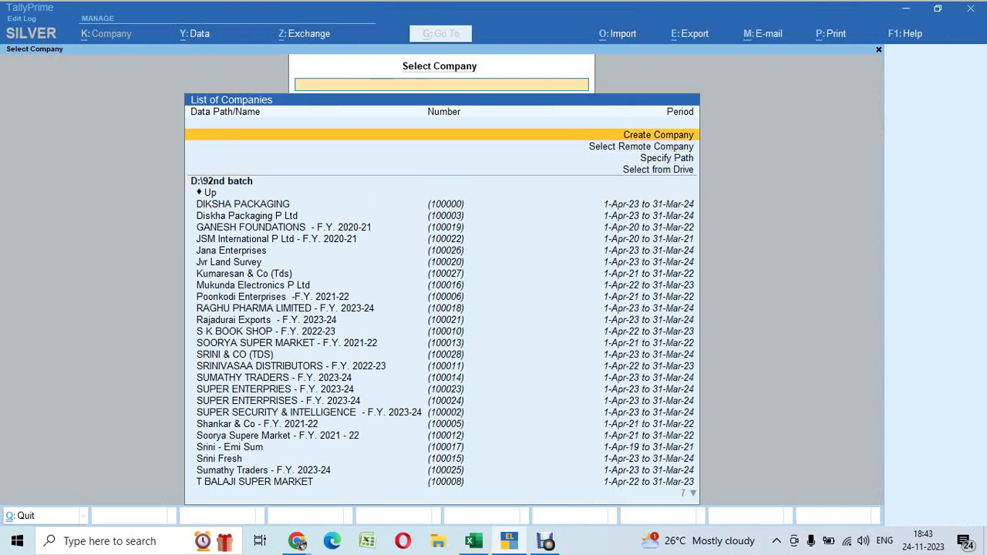
key("Return")
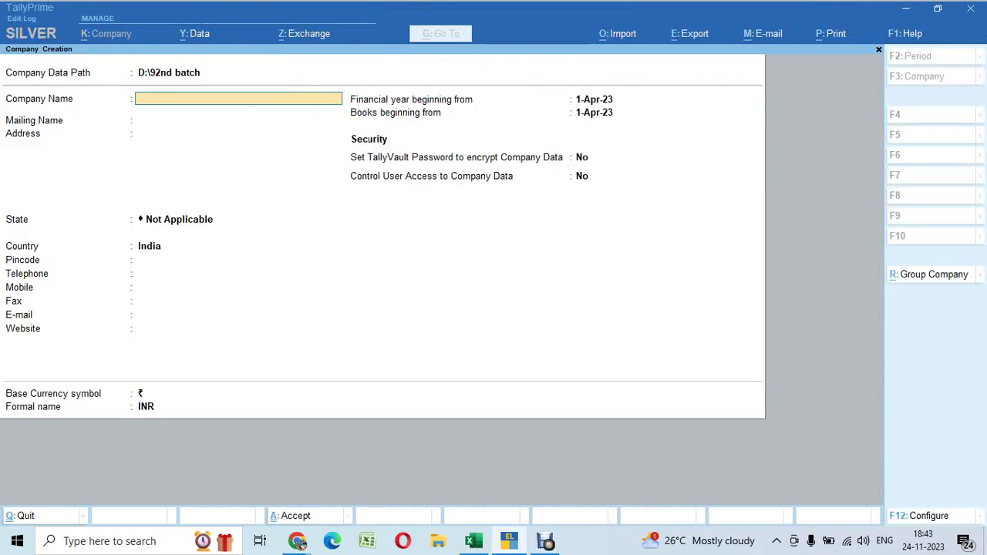
type("K")
key("BackSpace")
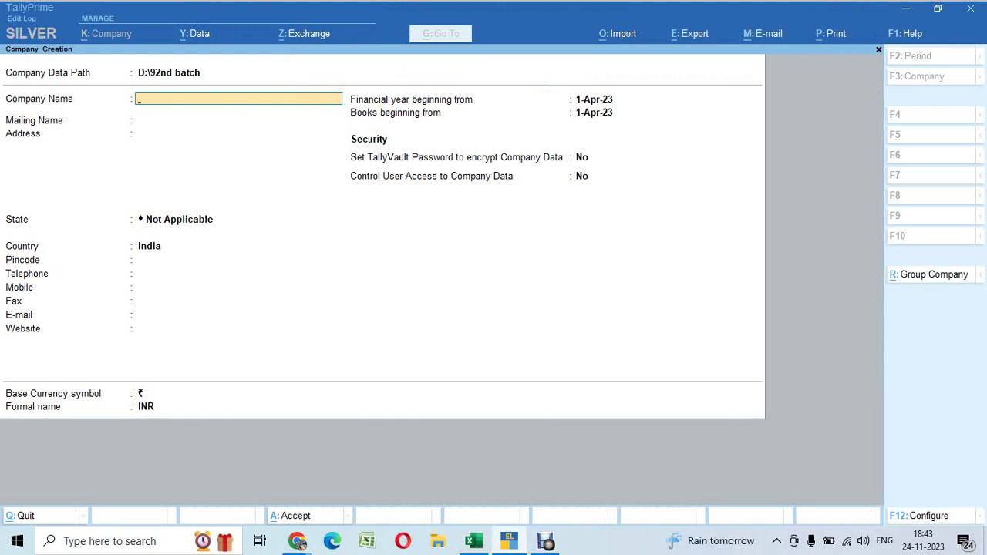
type("SRINI - (KGP & CO)")
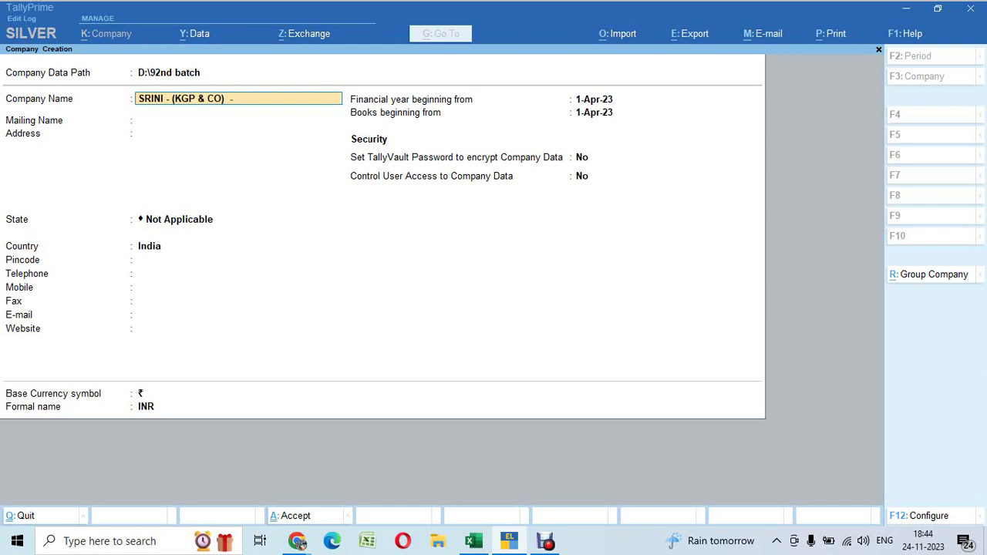
type("  - F.Y. 2023-24")
key("Return")
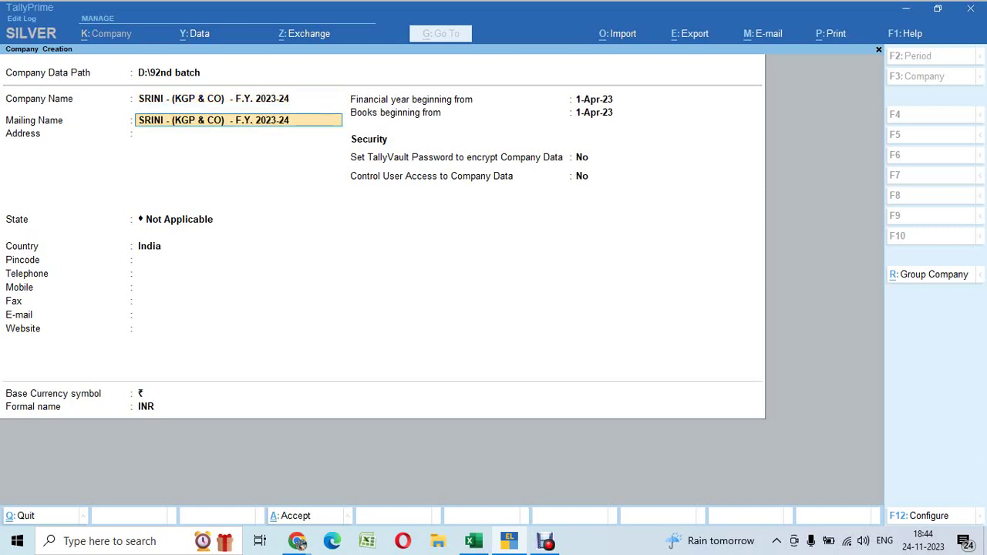
key("BackSpace")
key("BackSpace")
key("BackSpace")
key("BackSpace")
key("BackSpace")
key("BackSpace")
key("BackSpace")
key("BackSpace")
key("BackSpace")
key("BackSpace")
key("BackSpace")
key("BackSpace")
key("BackSpace")
type(")")
key("Return")
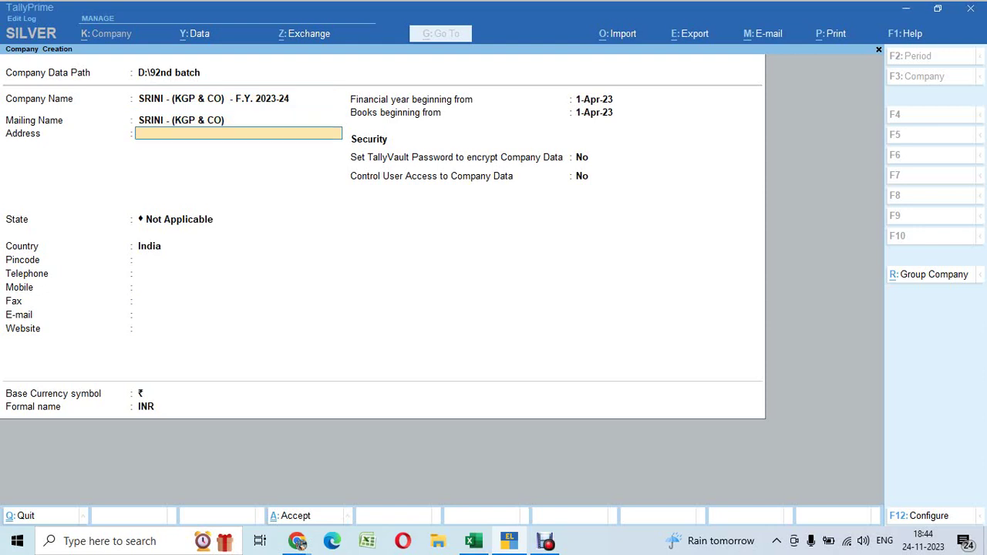
key("Return")
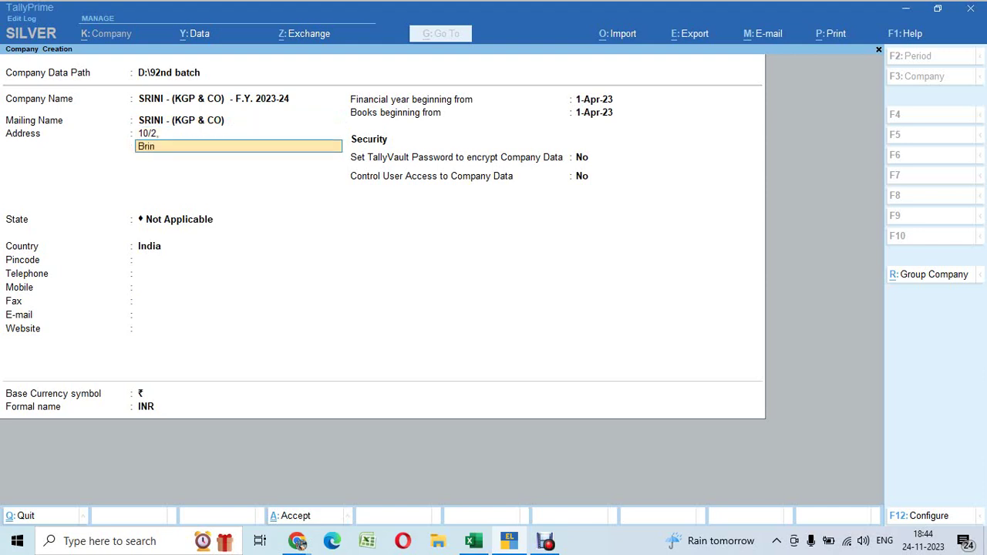
key("Return")
type("C")
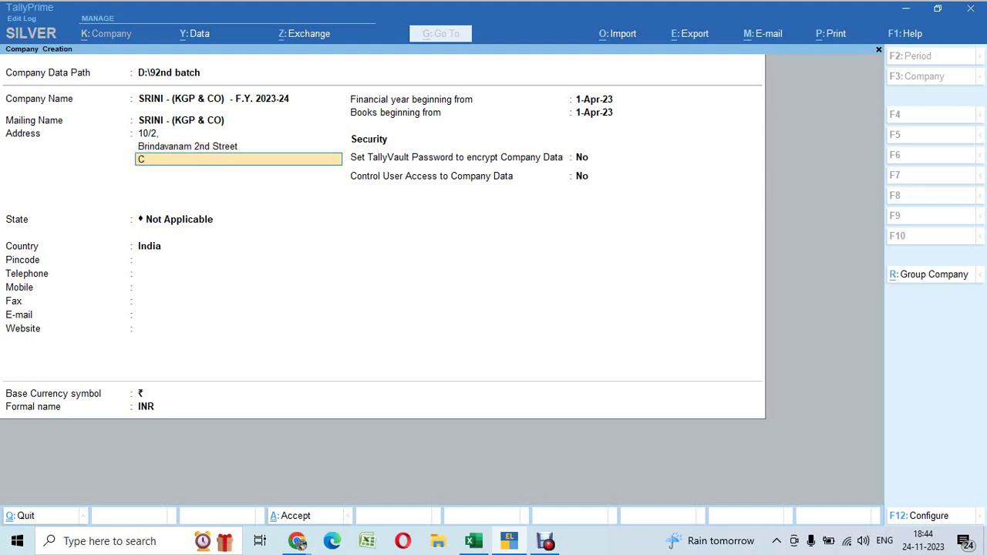
type("hetpet")
key("Return")
type("C")
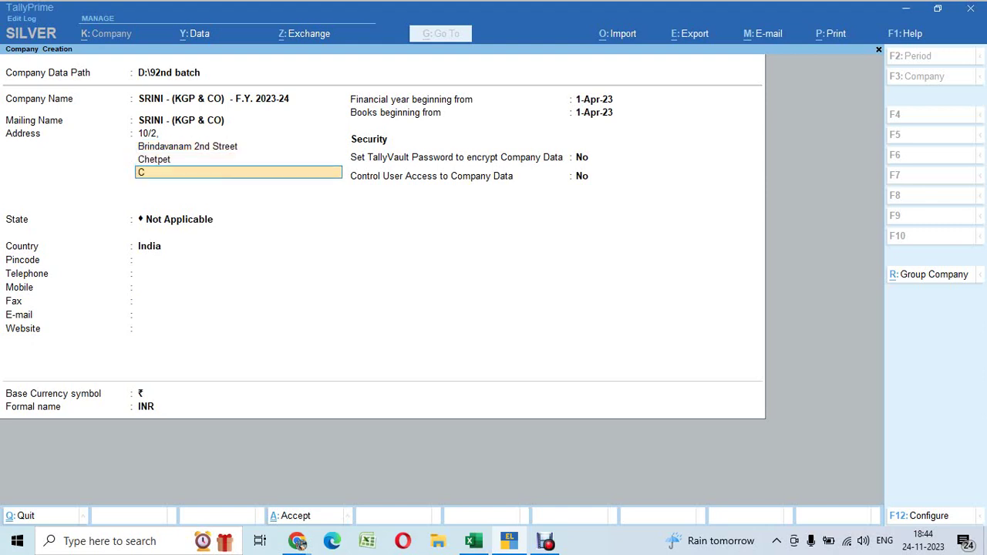
type("hennai - 600 031")
key("Return")
key("Return")
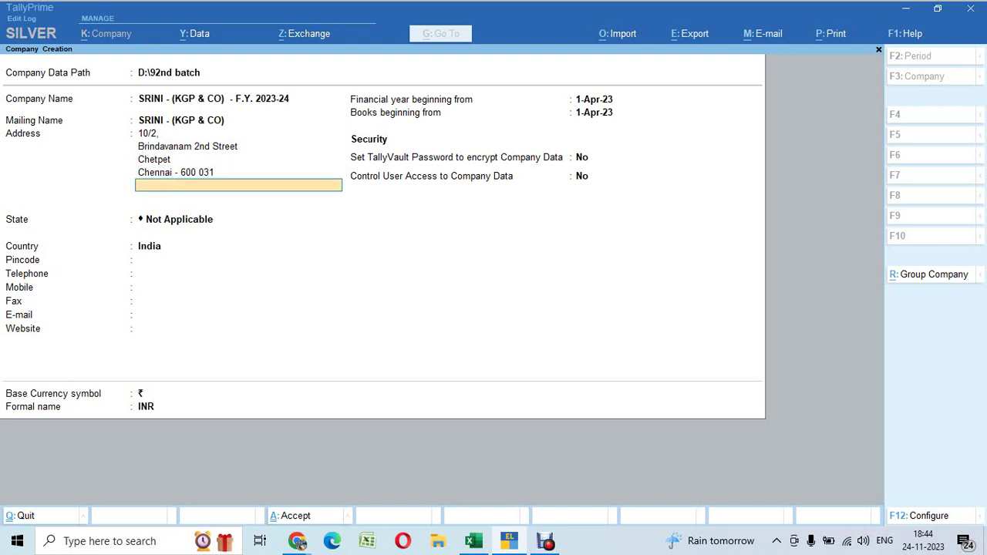
Set state Tamil Nadu, pincode 600 031, and fill in the telephone and mobile numbers
type("Ta")
key("Return")
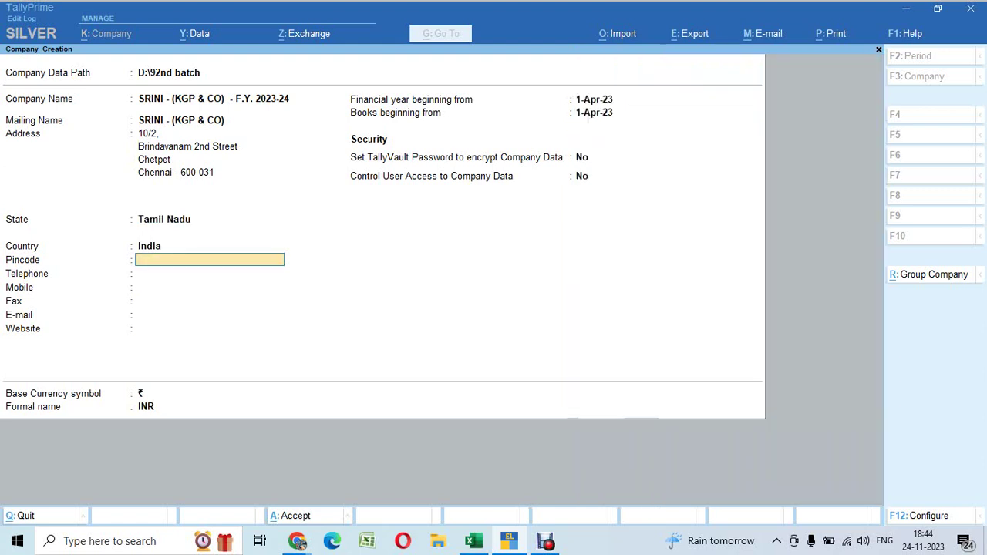
type("600 031")
key("Return")
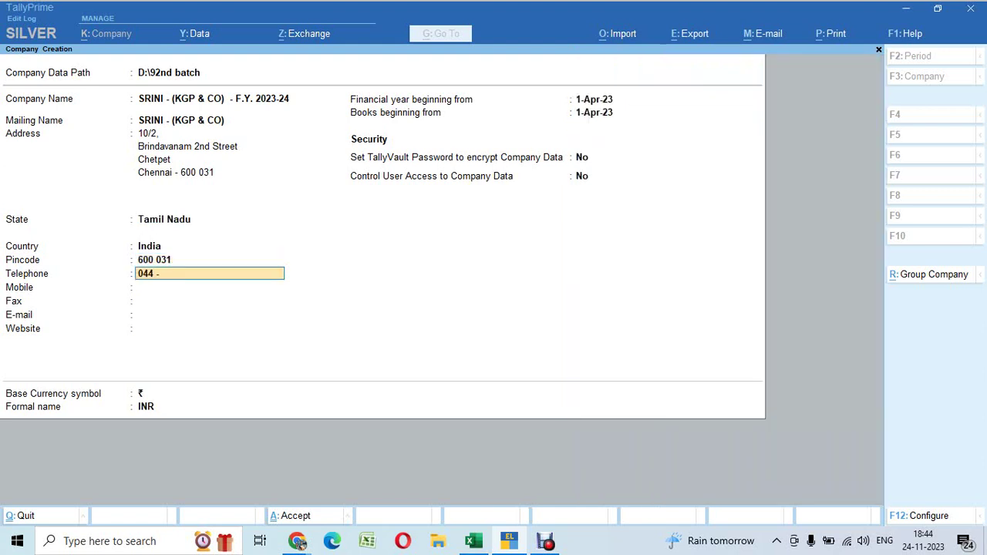
key("Return")
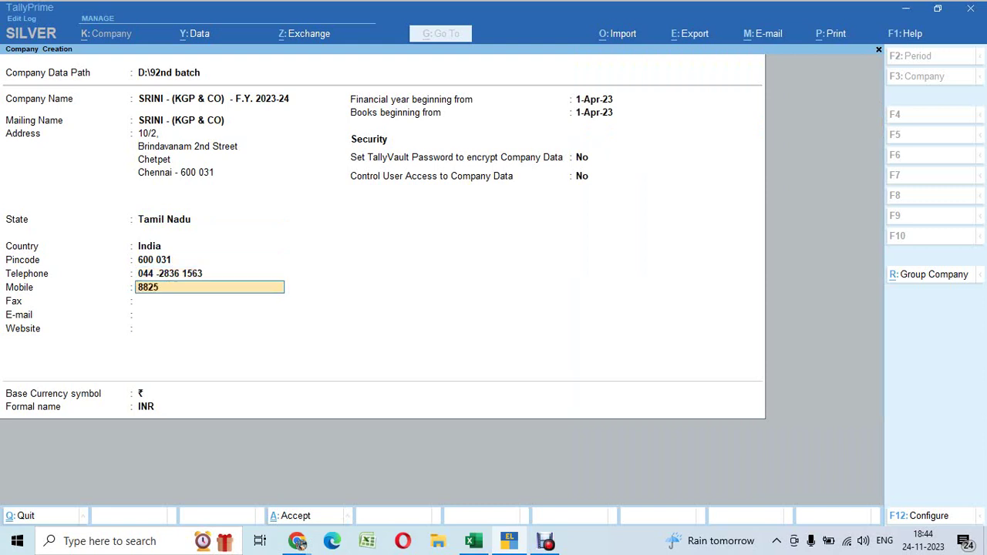
key("Return")
key("Return")
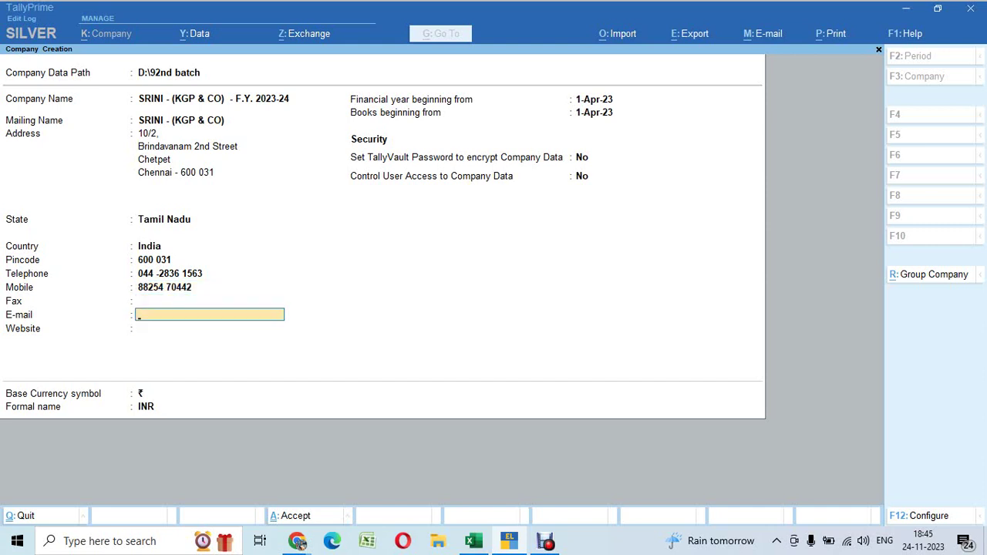
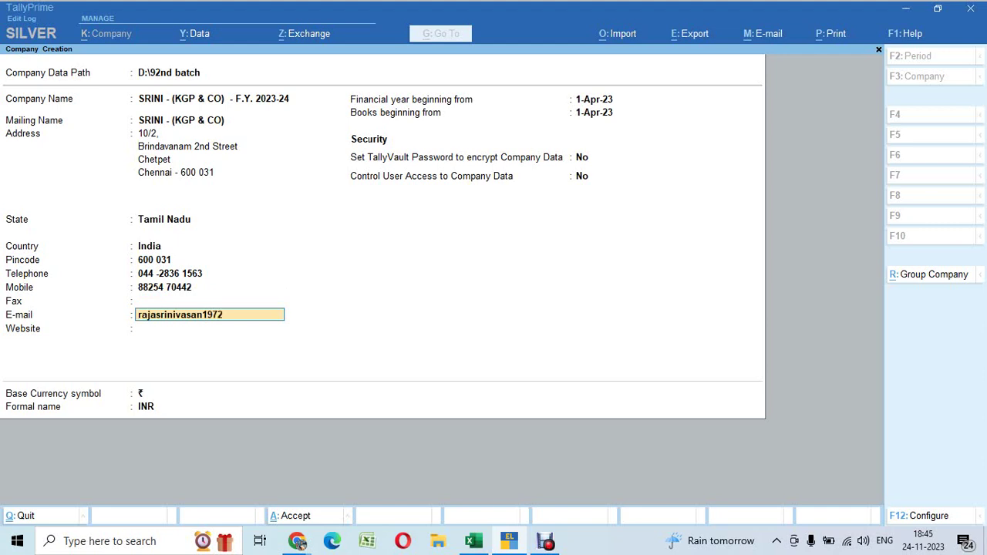
Fill in the company e-mail address and accept the default financial year and security settings
key("Return")
key("Return")
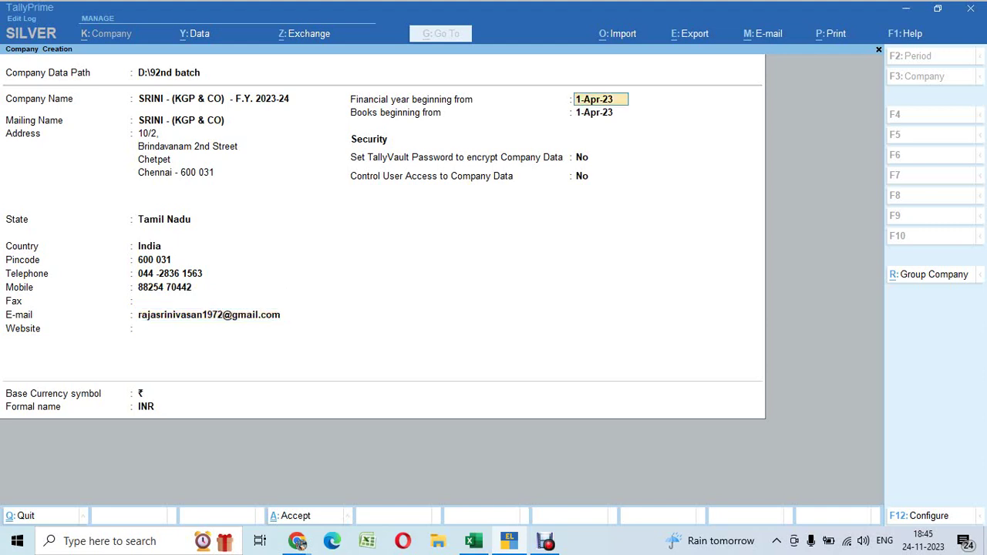
key("Return")
key("Return")
key("Return")
key("Return")
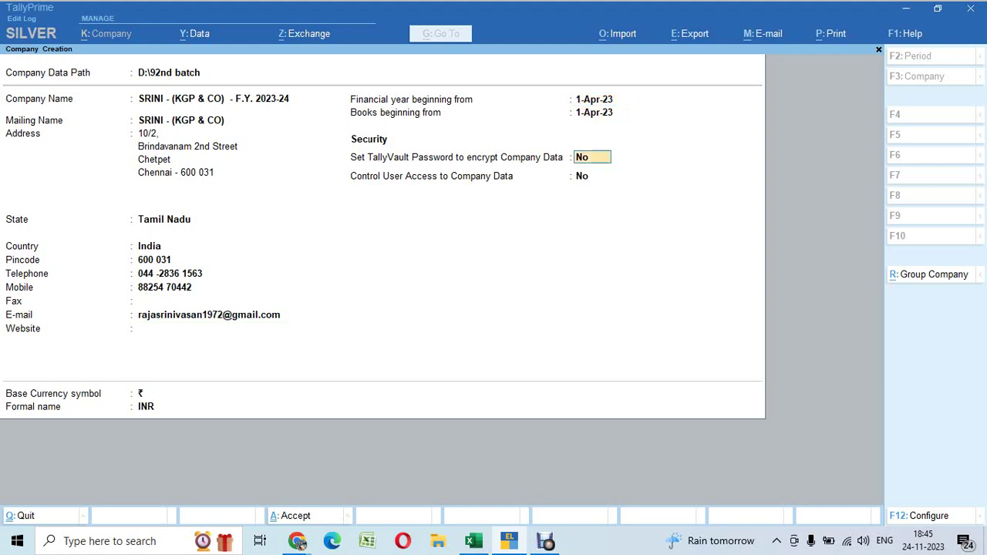
key("Return")
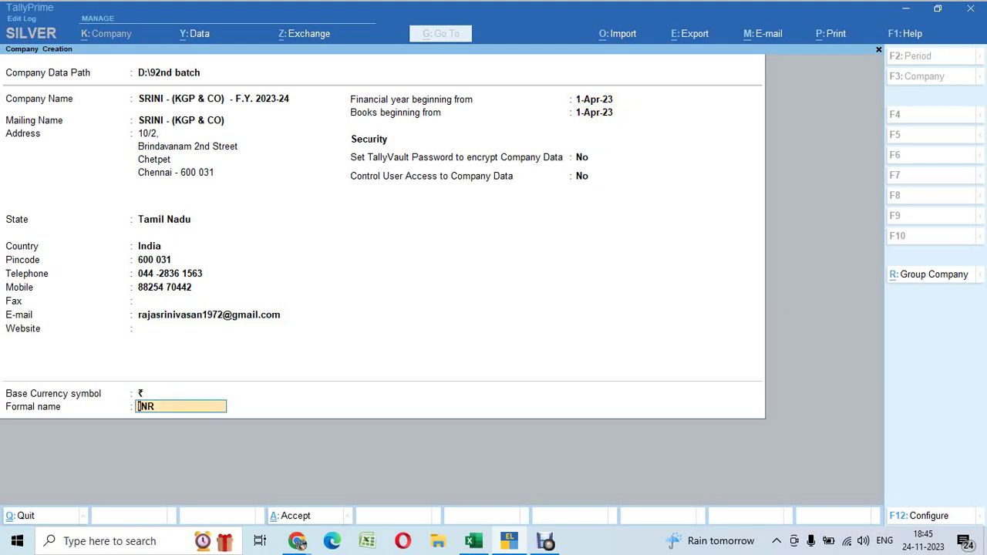
key("Return")
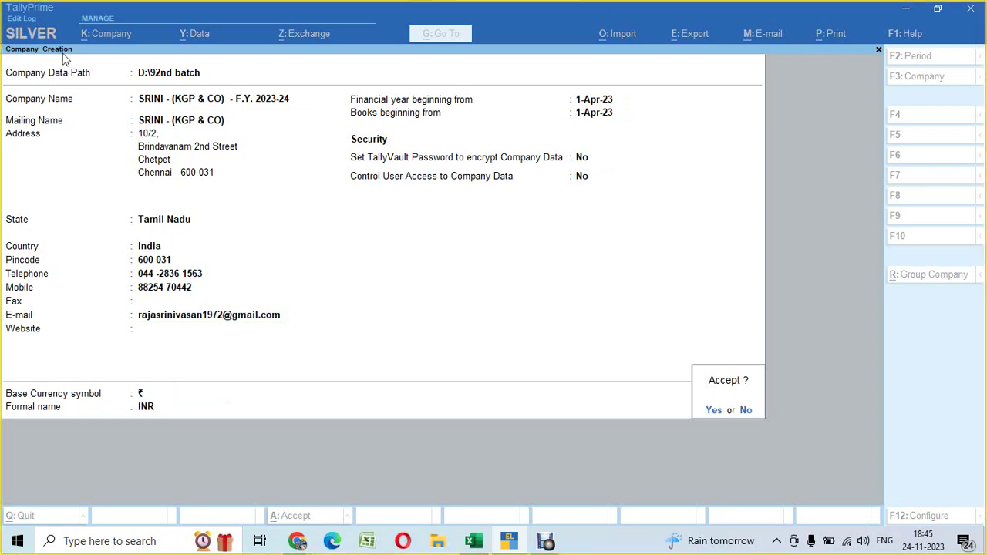
Snip the filled company form to the clipboard and bring the Meet and WhatsApp windows forward
key("super+shift+s")
left_click_drag(1, 1, 781, 432)
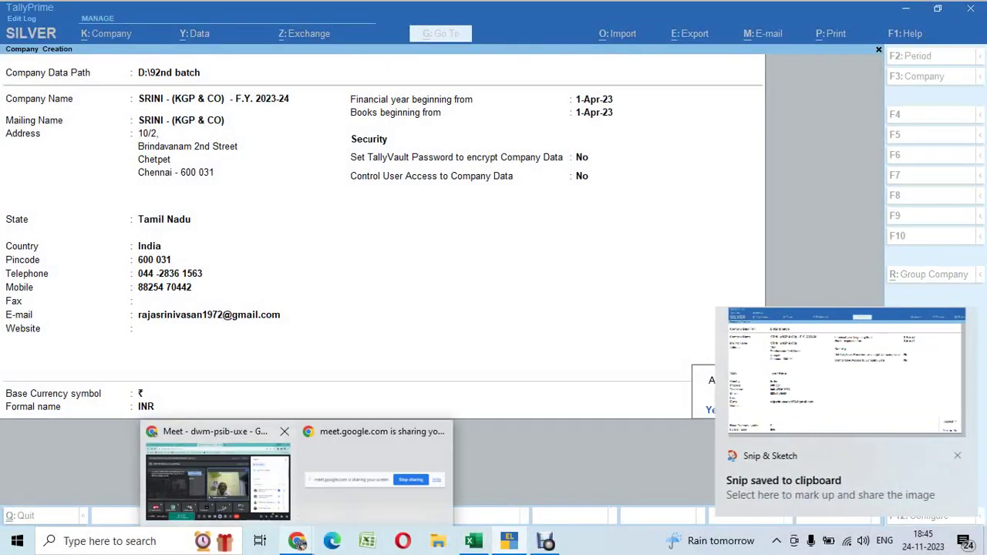
left_click(298, 542)
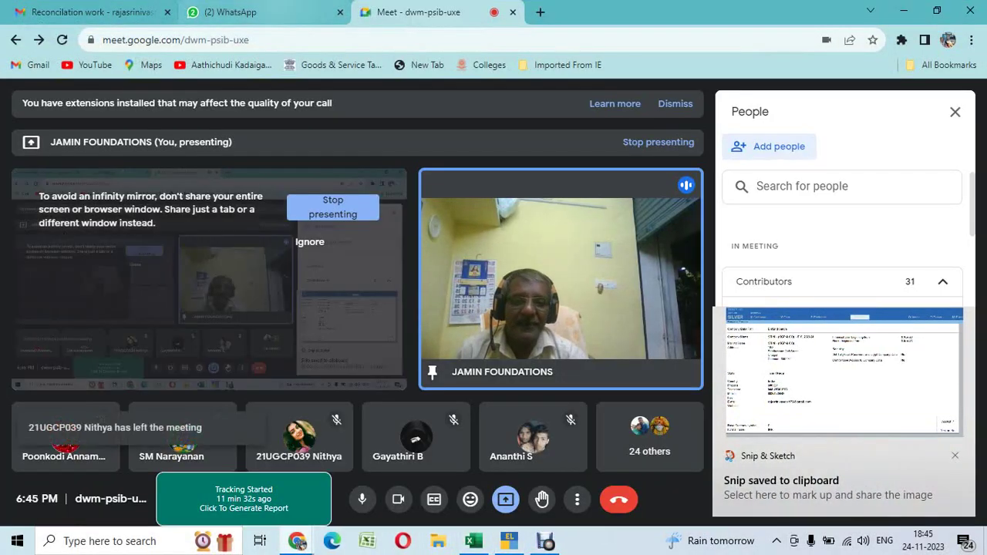
key("ctrl+2")
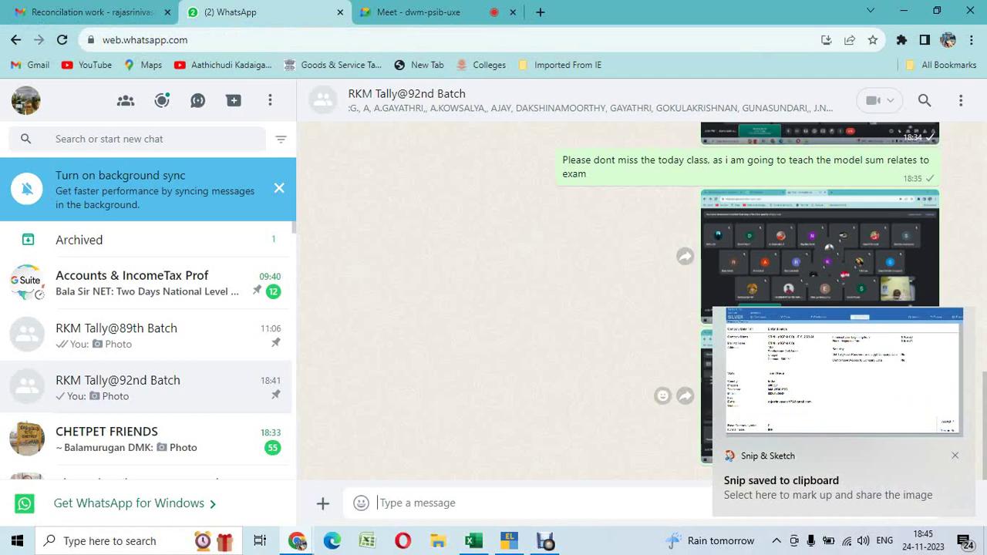
Send the company form snip to the batch group captioned '1. Company create'
type("1. Compan")
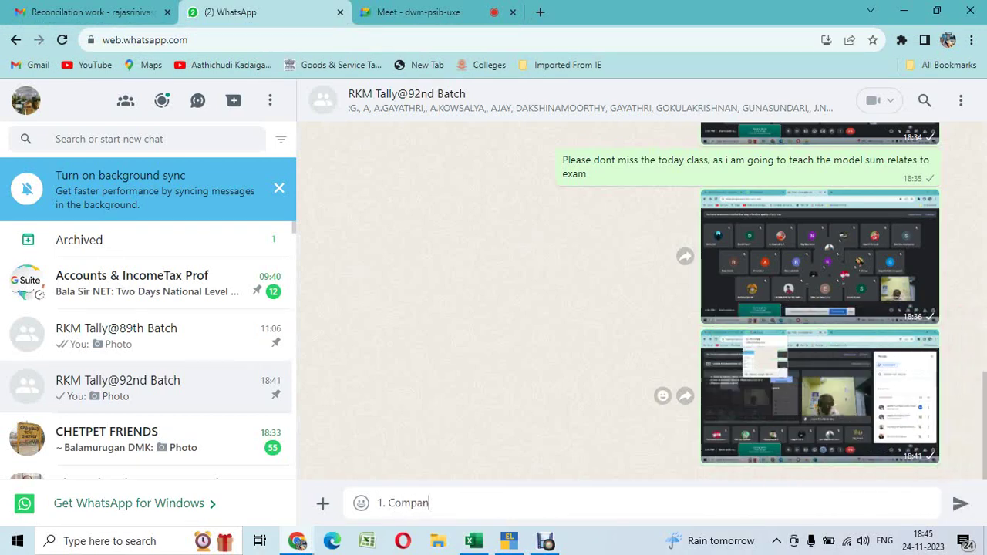
type("y crate")
key("BackSpace")
key("BackSpace")
key("BackSpace")
type("eate")
key("ctrl+v")
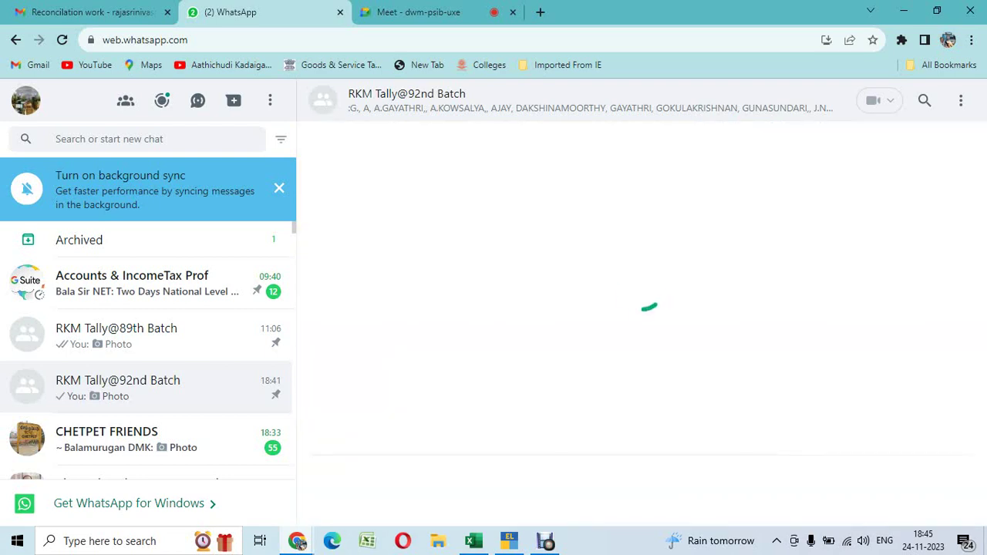
key("Return")
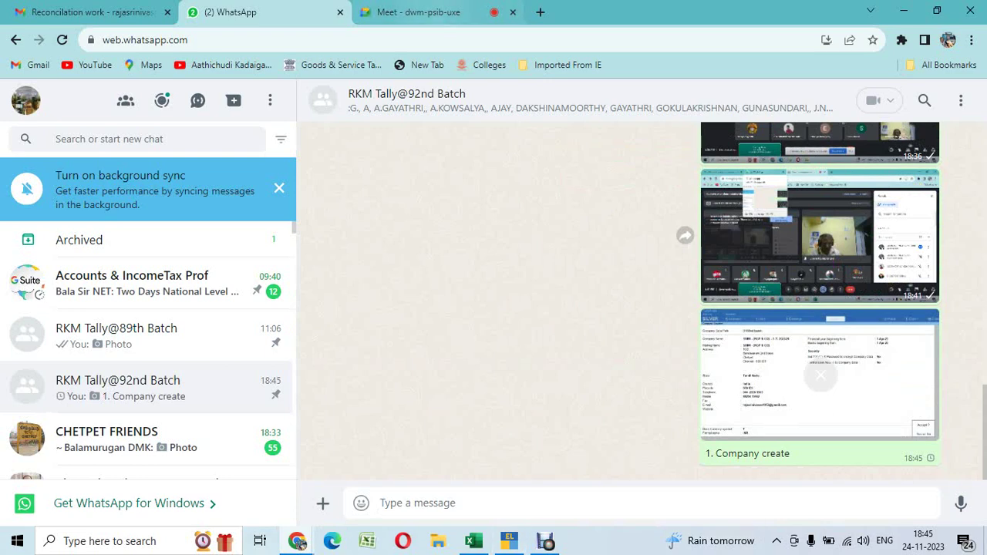
Accept the company form, then step through bill-wise, inventory and GST features before snipping them
key("alt+Tab")
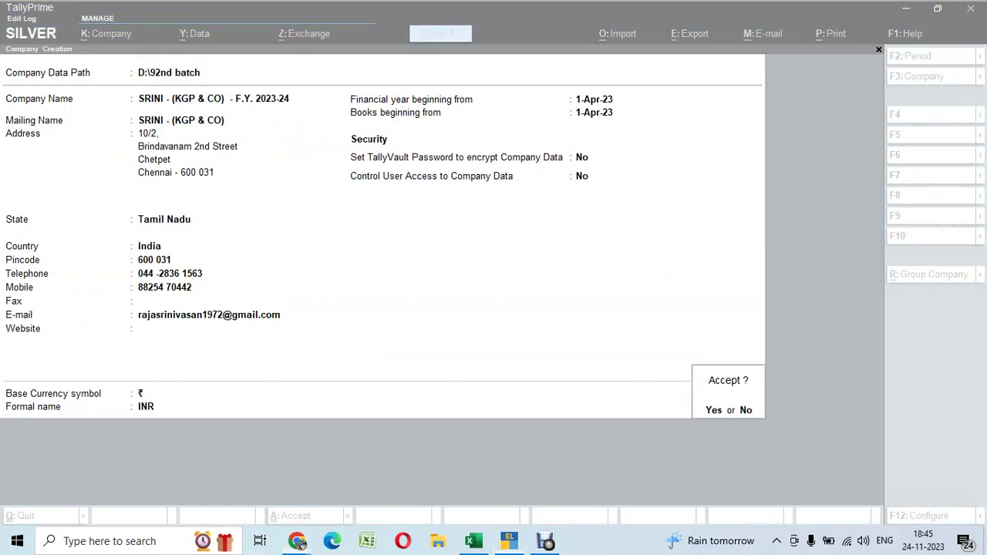
key("y")
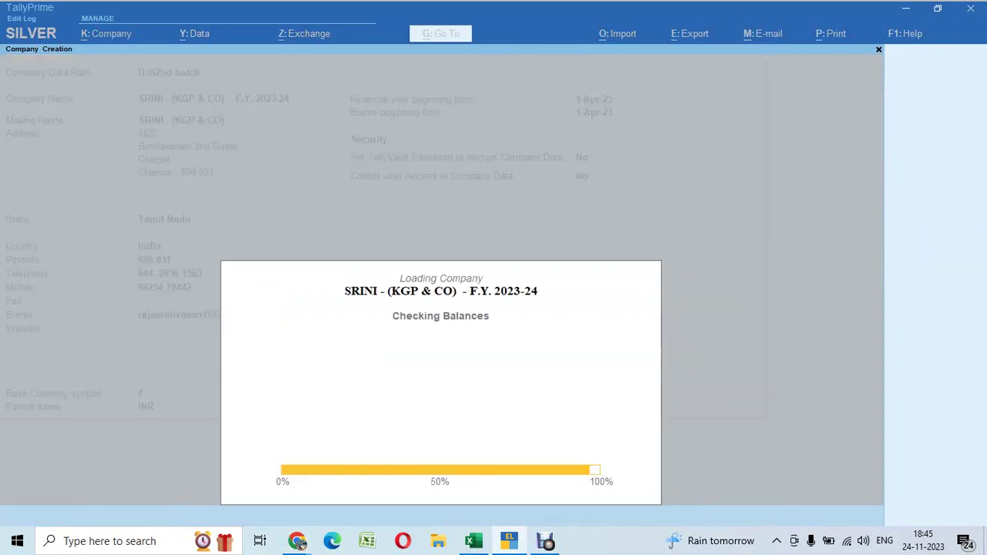
left_click(413, 222)
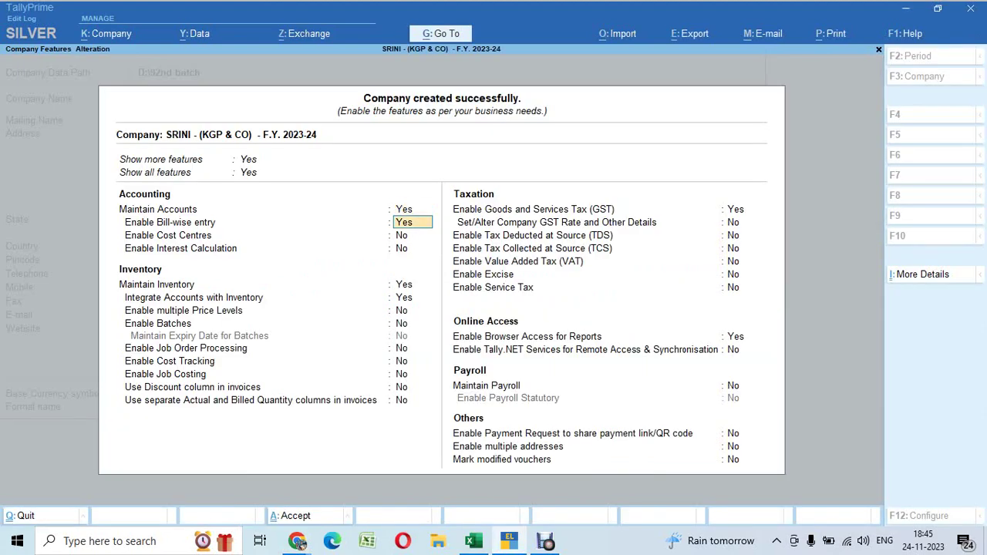
key("Return")
key("Return")
key("Return")
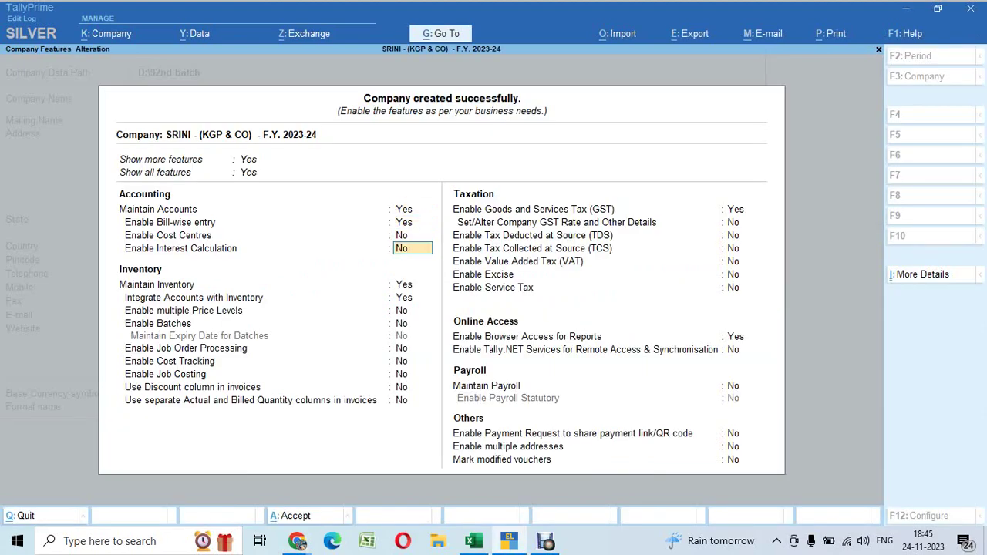
key("Return")
key("Return")
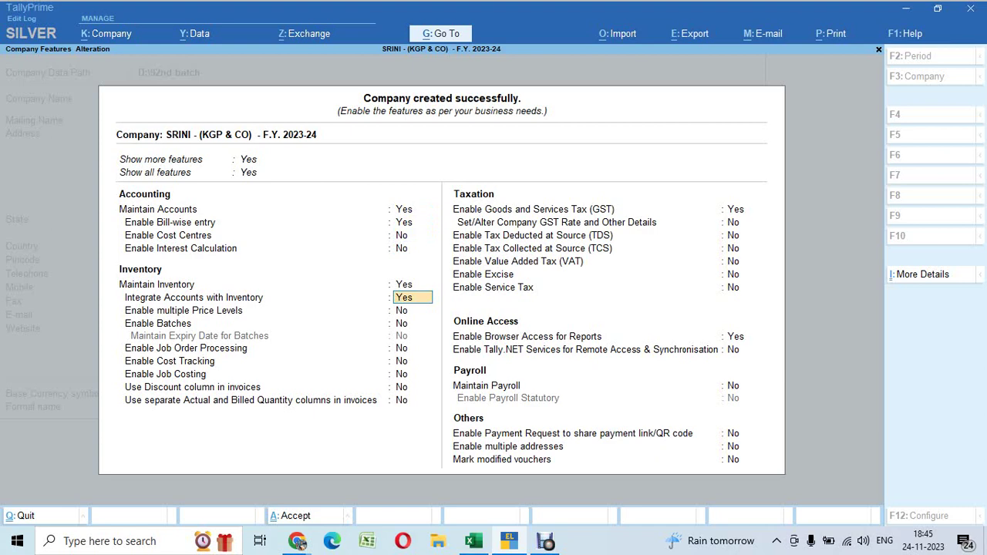
key("Return")
key("Return")
key("Return")
key("Return")
key("Return")
key("Return")
key("Return")
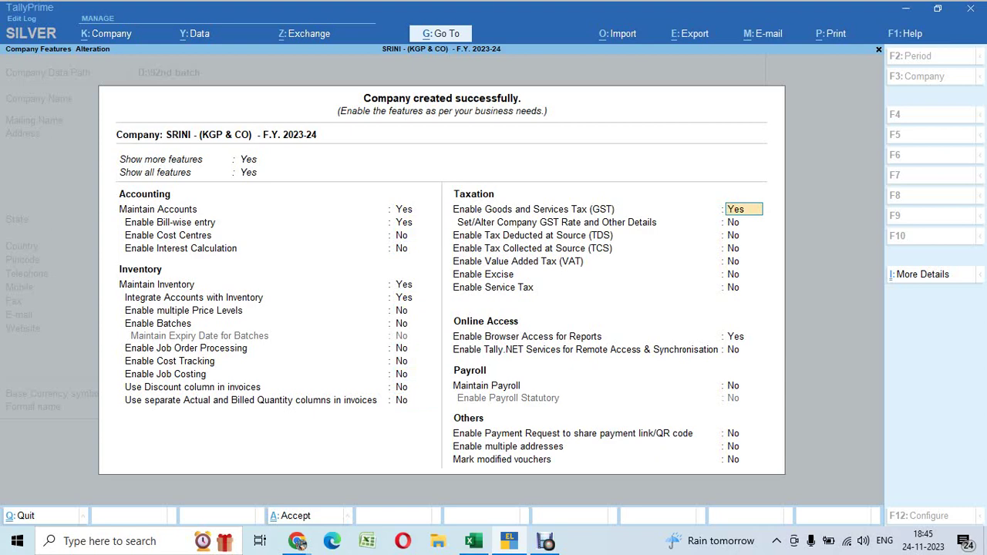
key("super+shift+s")
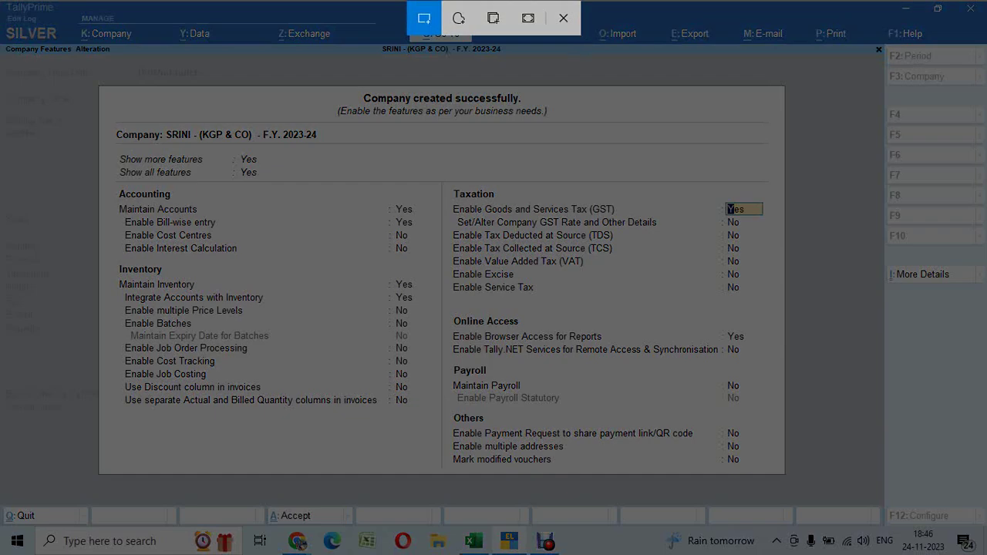
Tick Maintain Accounts, Bill-wise entry, Inventory integration, GST and TDS/TCS in red on the features snip
left_click_drag(84, 72, 815, 485)
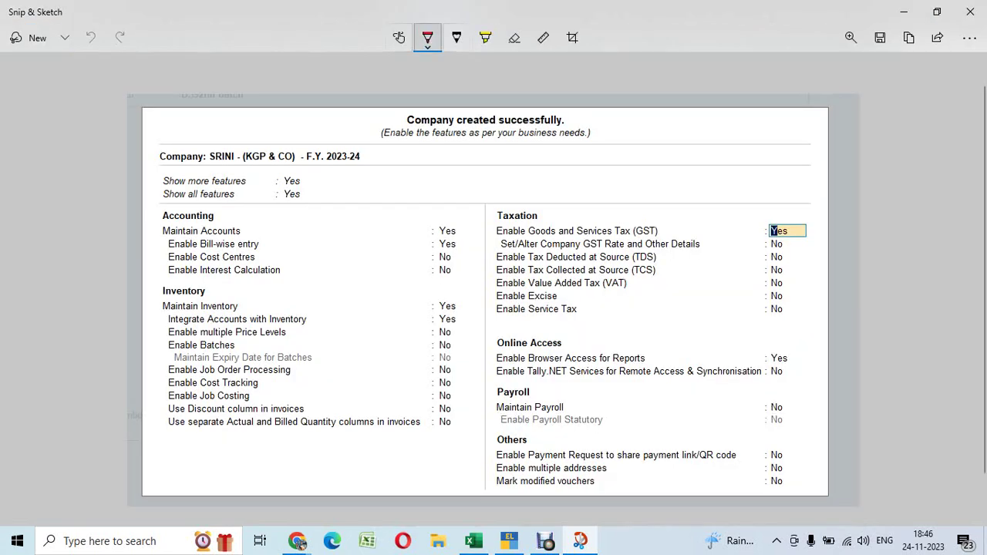
left_click(427, 37)
left_click(428, 37)
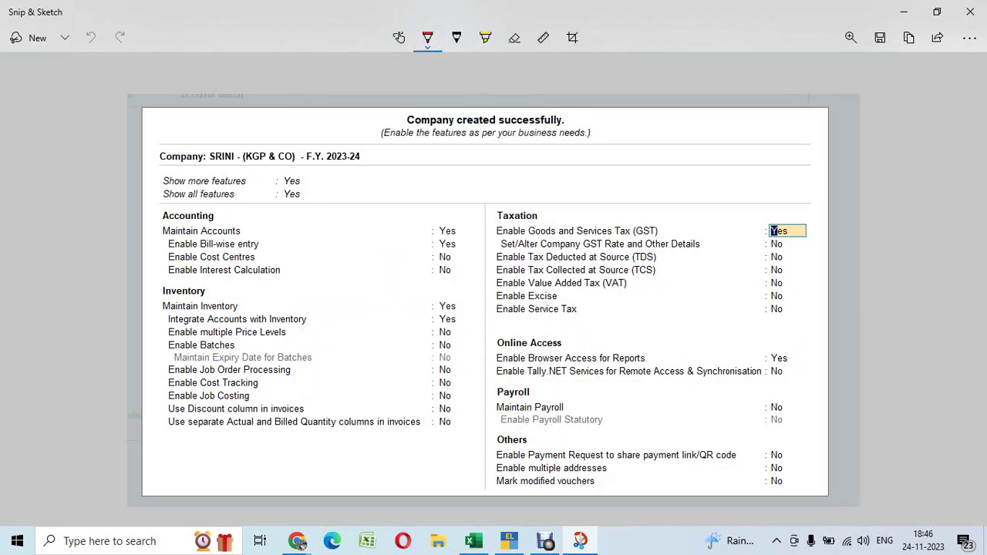
left_click_drag(460, 229, 485, 204)
left_click_drag(463, 244, 511, 207)
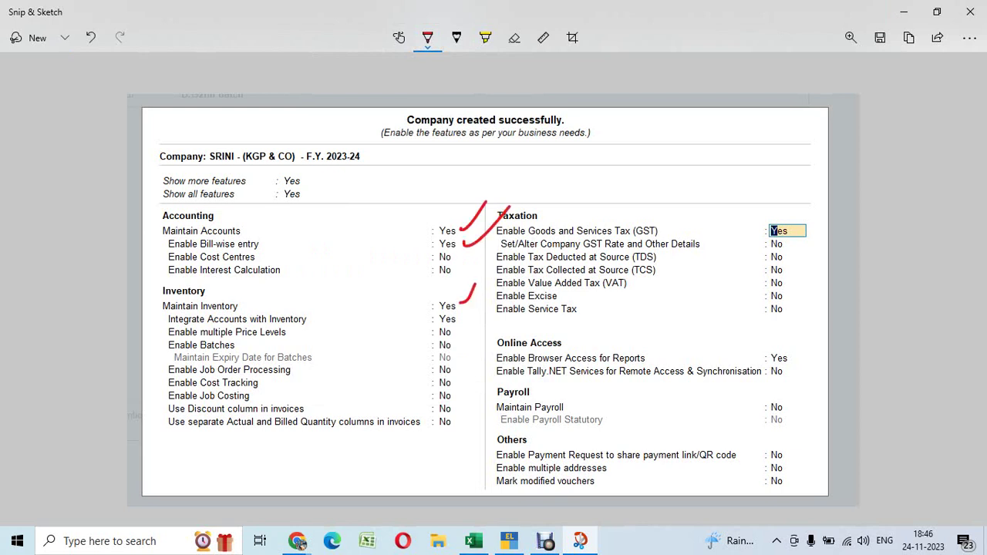
left_click_drag(467, 315, 487, 301)
left_click_drag(740, 230, 766, 214)
left_click_drag(742, 264, 769, 246)
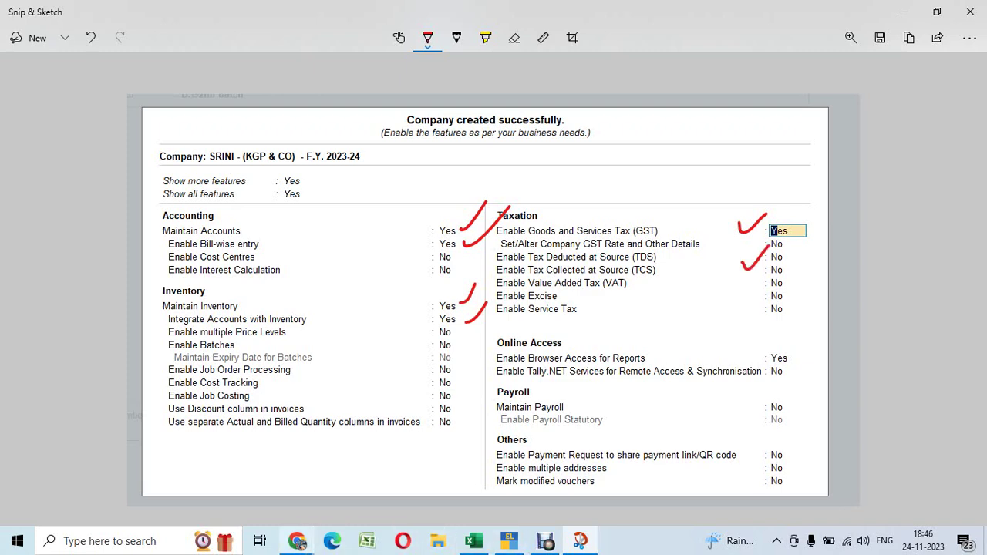
mouse_move(297, 541)
left_click(111, 452)
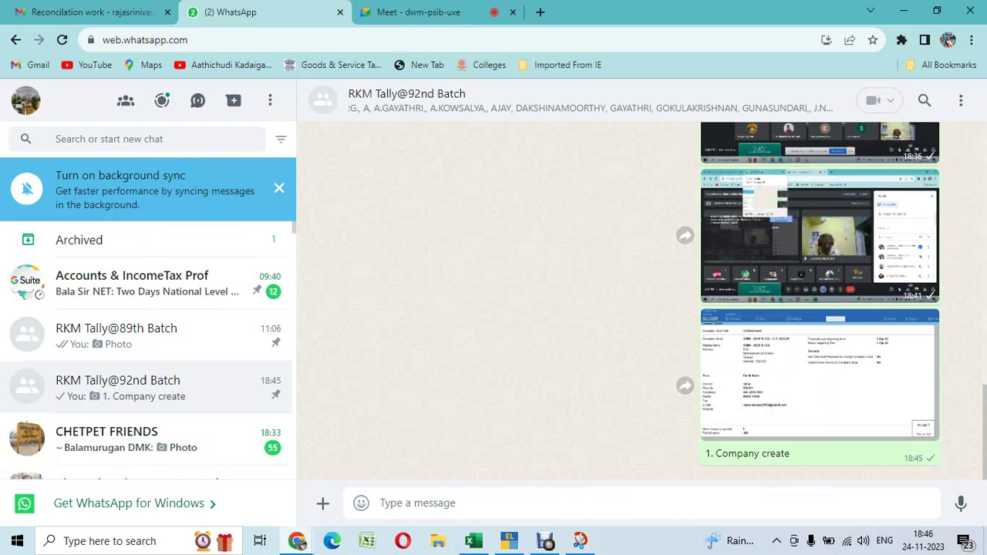
Stage the annotated features snip in WhatsApp captioned '2. F11 Features enable' and close the snip editor
type("2.")
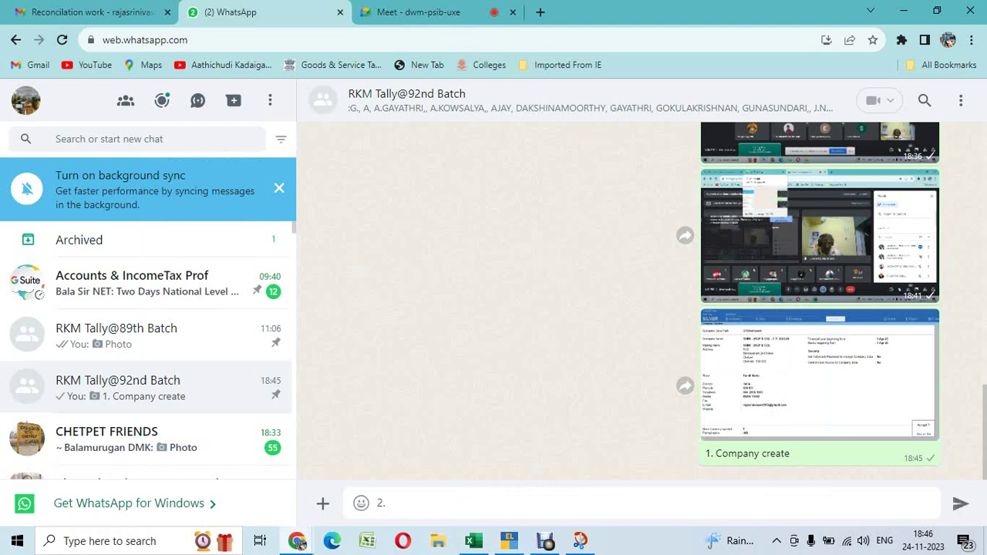
type(" F11 Features enable")
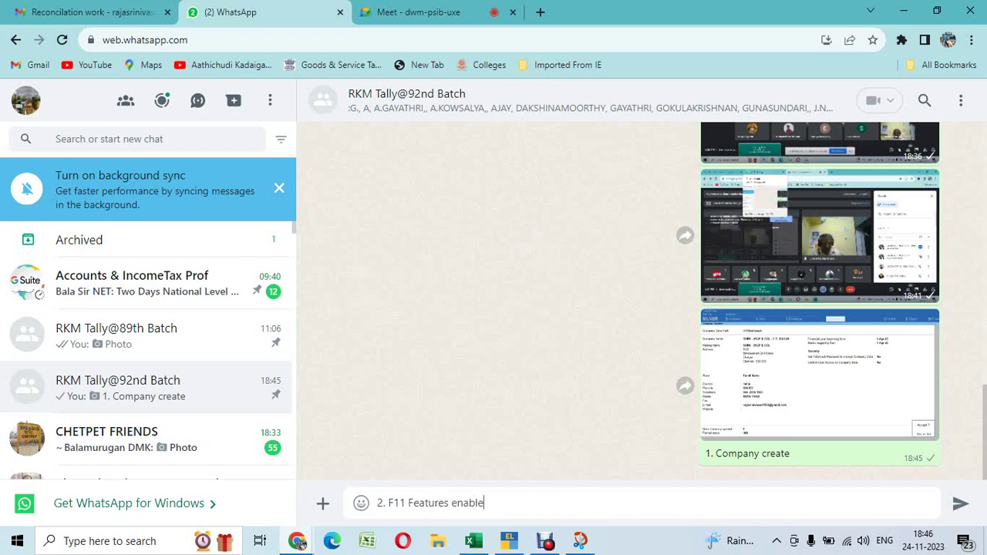
key("ctrl+v")
key("alt+Tab")
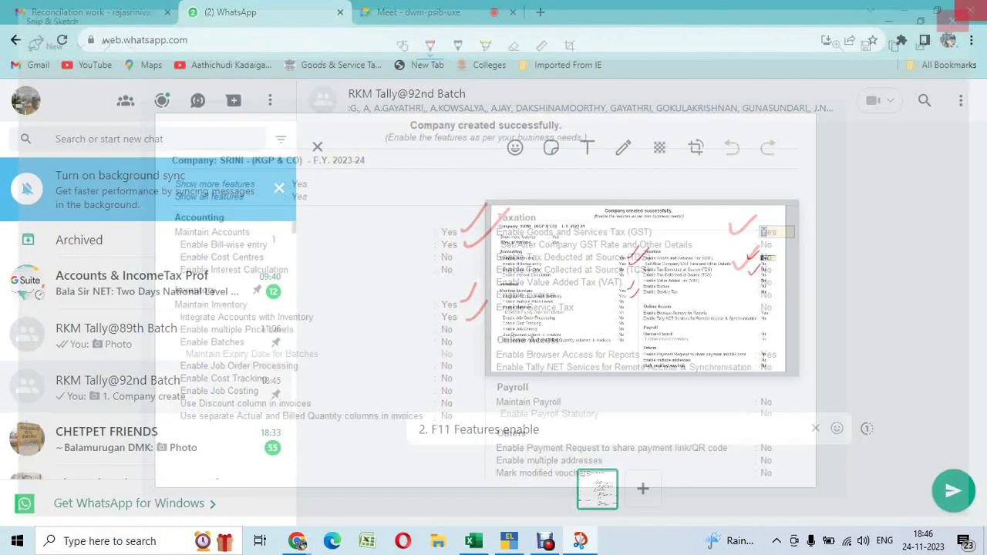
left_click(970, 12)
key("alt+Tab")
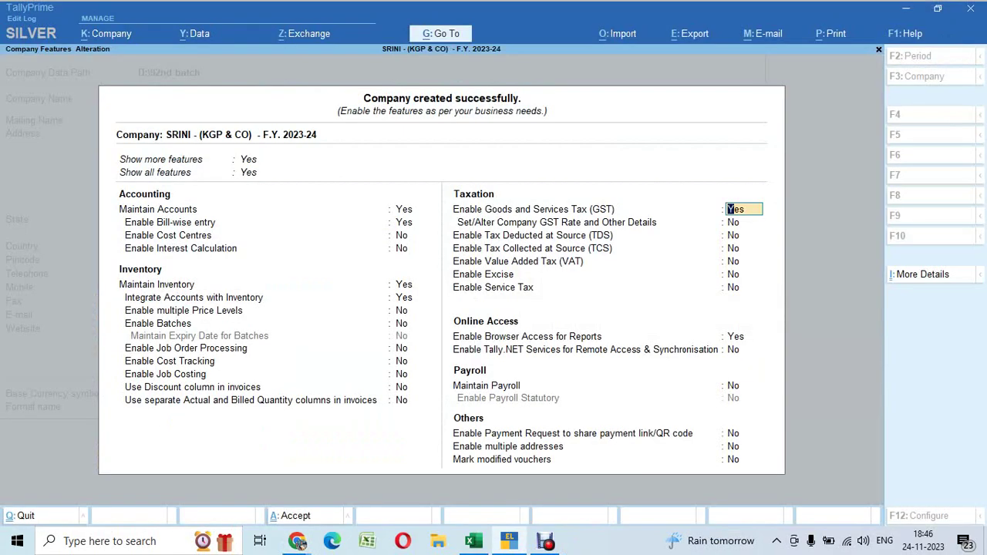
Fill GST Details with the GSTIN copied from Excel cell D6 and Monthly periodicity, then snip the panel
key("Return")
key("Return")
key("Return")
key("Return")
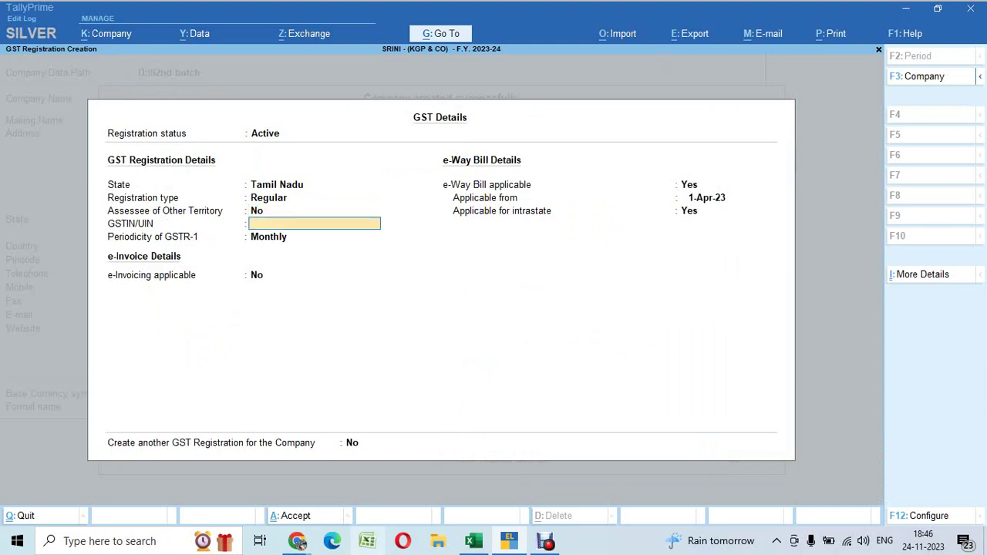
key("alt+Tab")
key("alt+Tab")
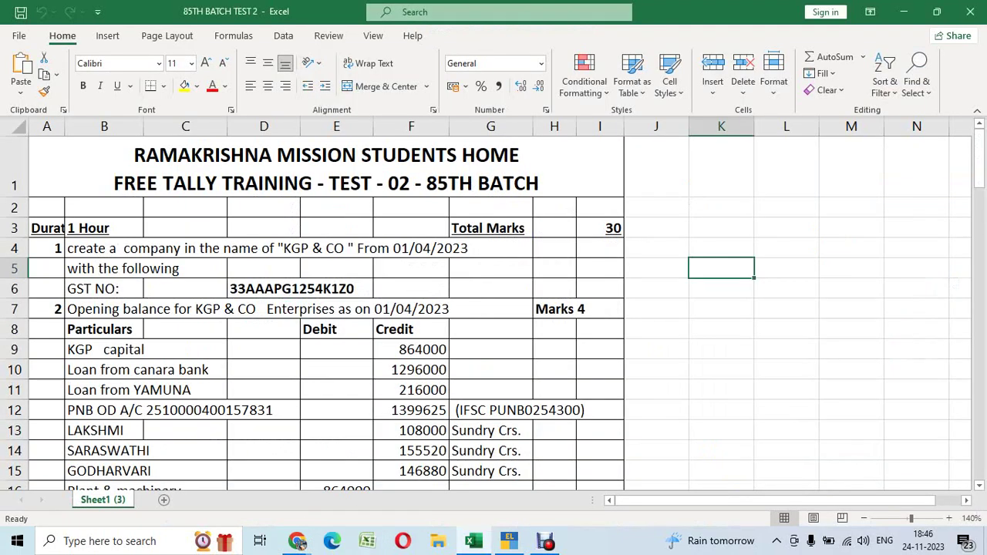
left_click(263, 288)
key("ctrl+c")
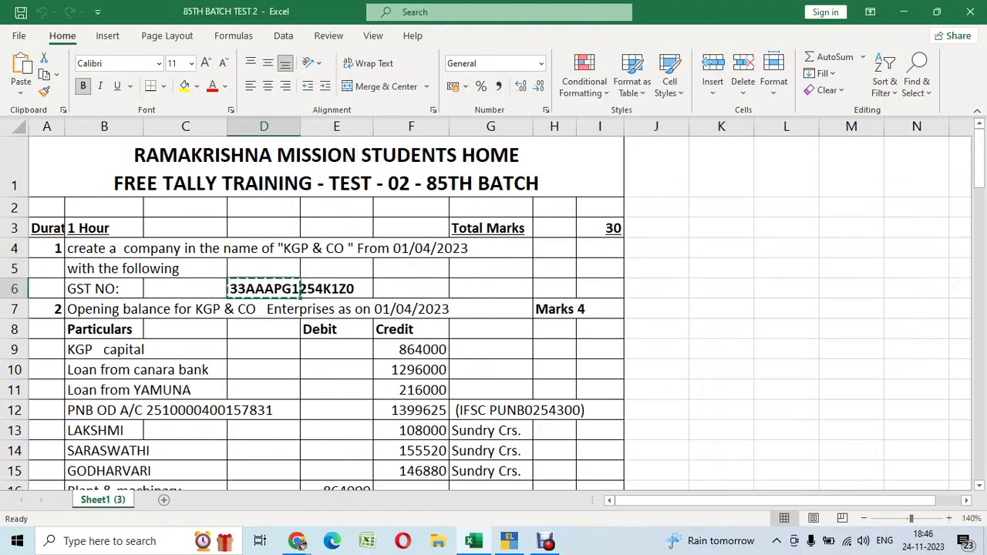
key("alt+Tab")
key("ctrl+v")
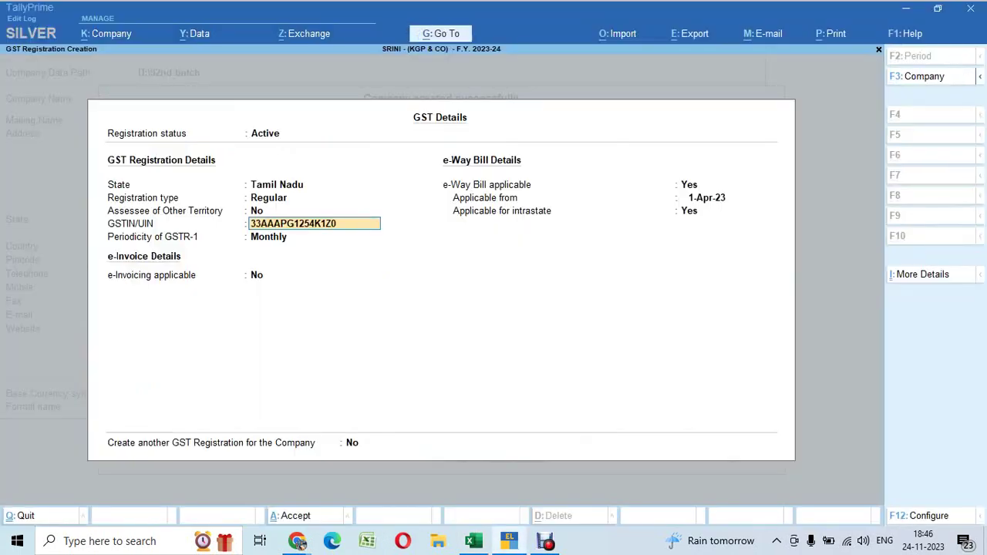
key("Return")
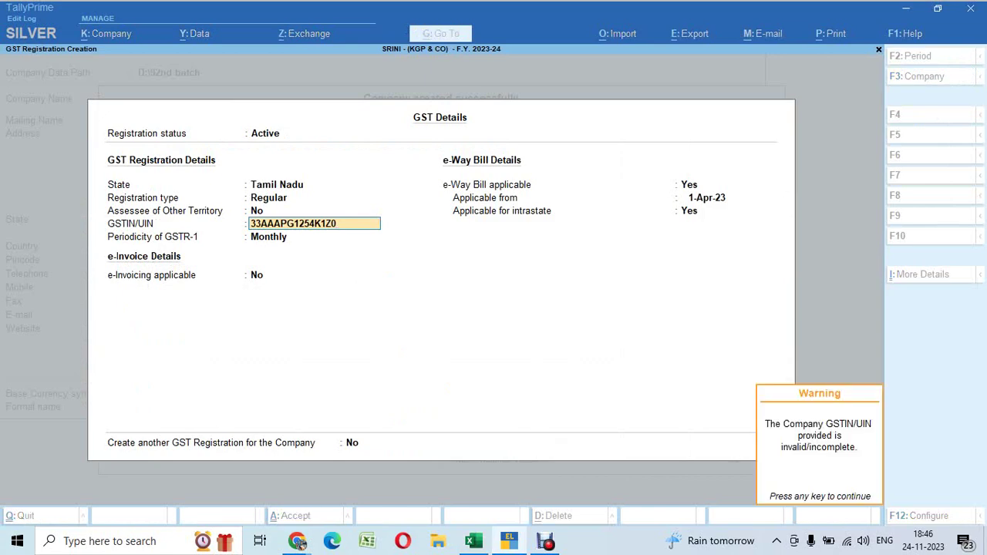
key("Return")
key("Return")
key("Return")
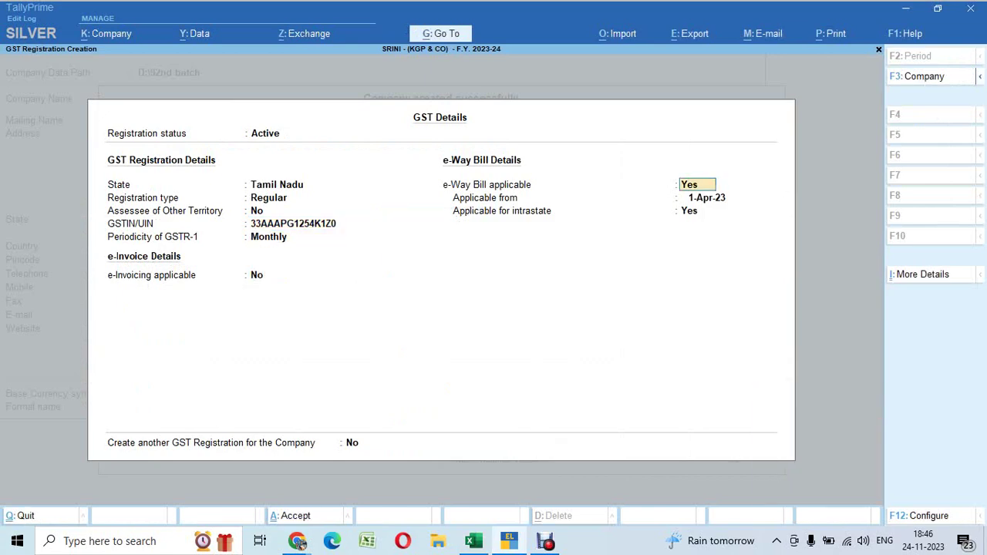
key("Return")
key("Return")
key("Return")
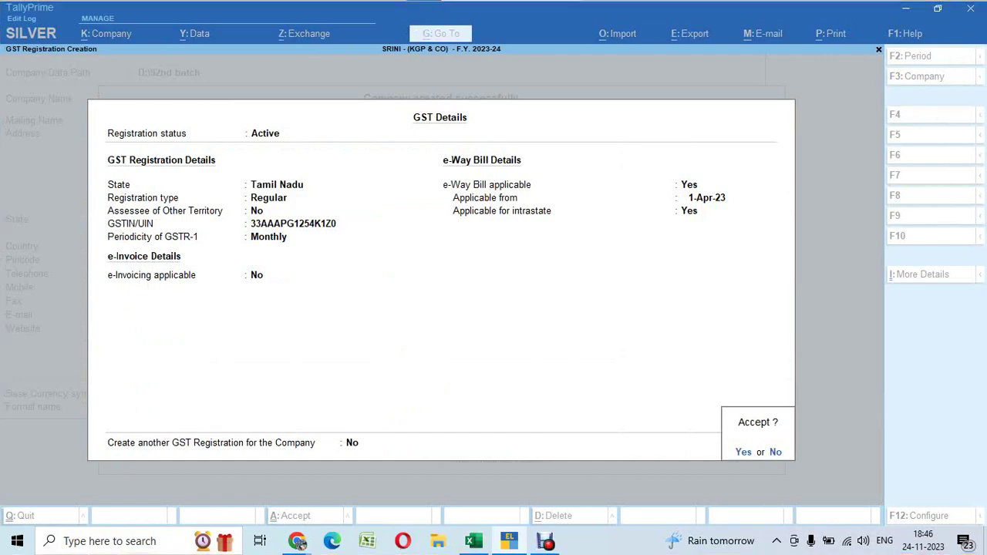
key("super+shift+s")
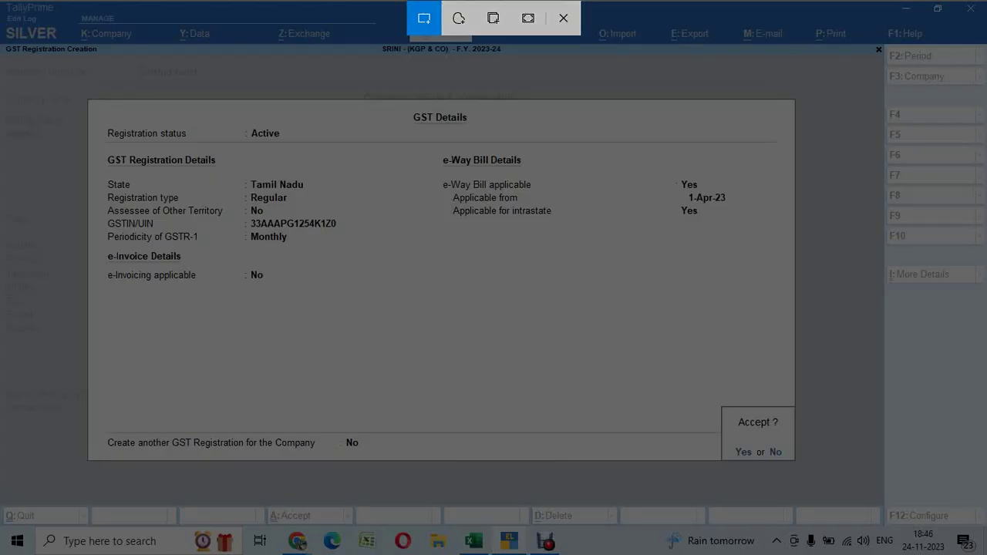
left_click_drag(87, 93, 796, 461)
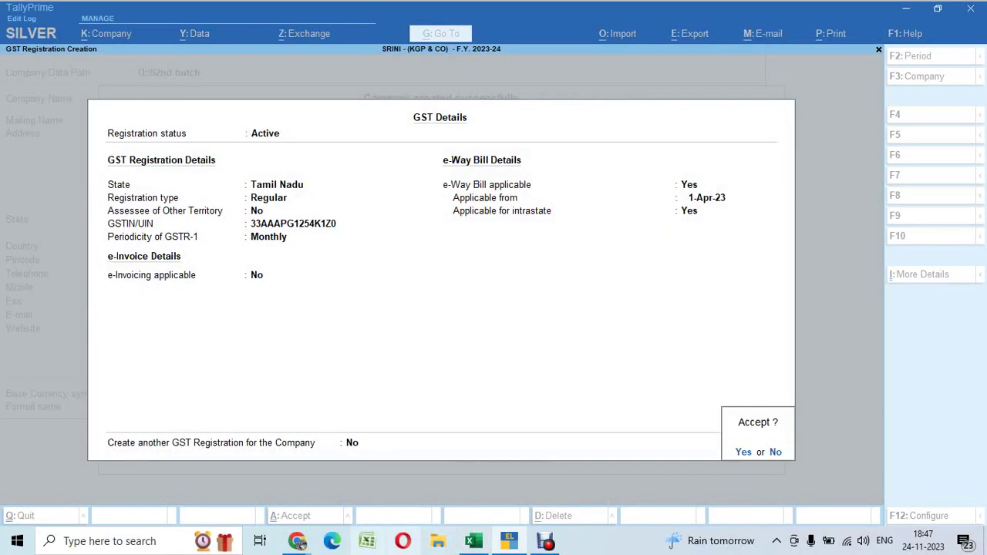
Add the GST Details snip as a second image in the WhatsApp message
mouse_move(297, 541)
left_click(193, 417)
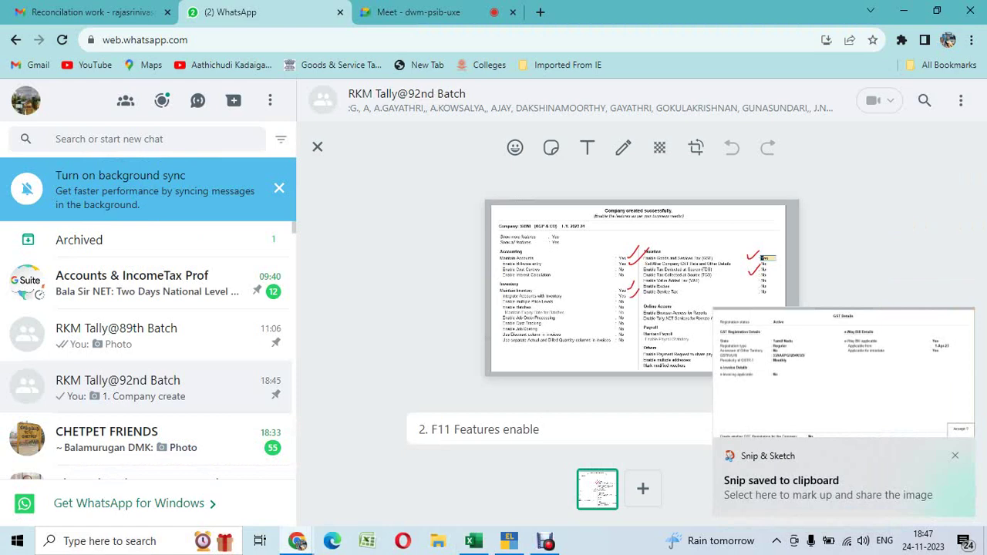
key("ctrl+v")
Accept the GST Details in TallyPrime and set Enable TDS to Yes
key("alt+Tab")
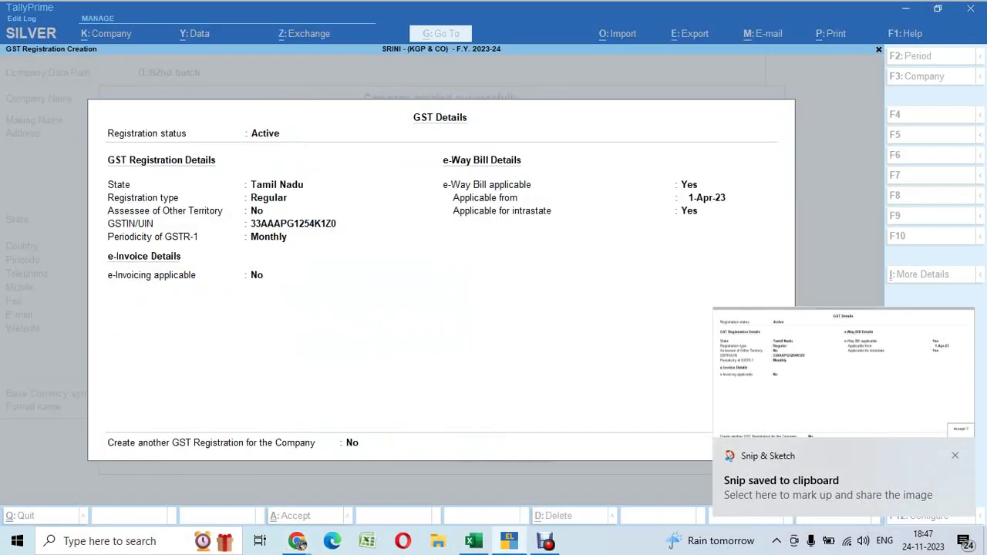
key("Return")
key("Return")
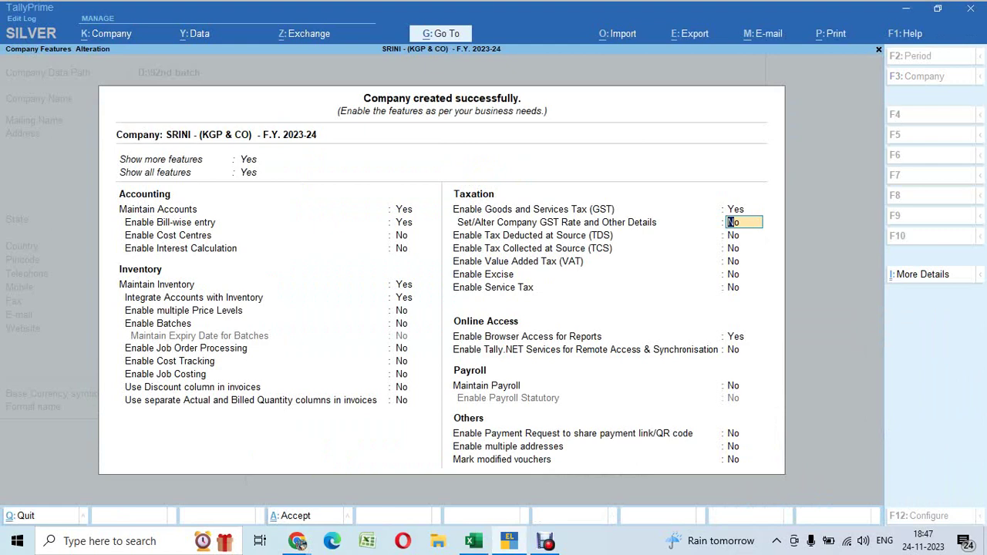
key("Return")
type("y")
key("Return")
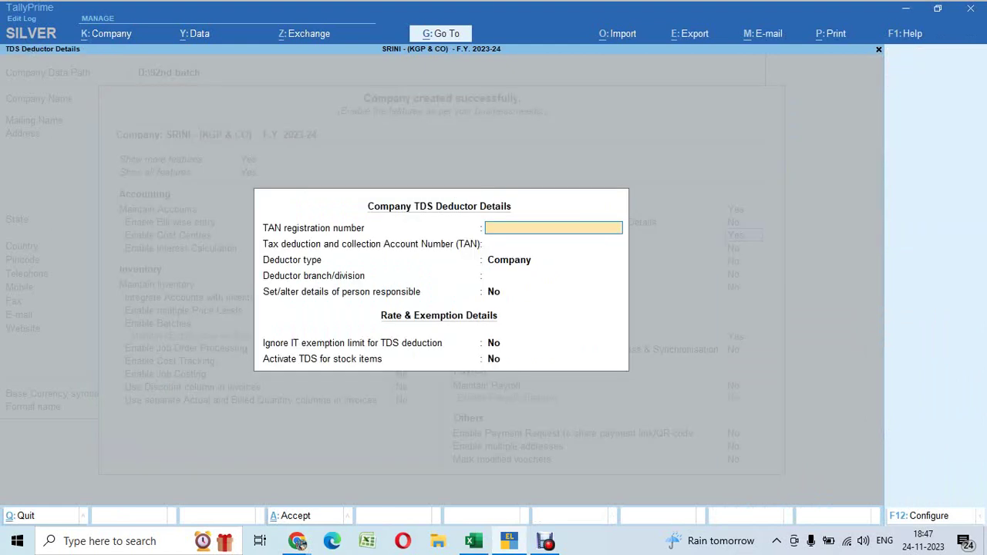
key("alt+Tab")
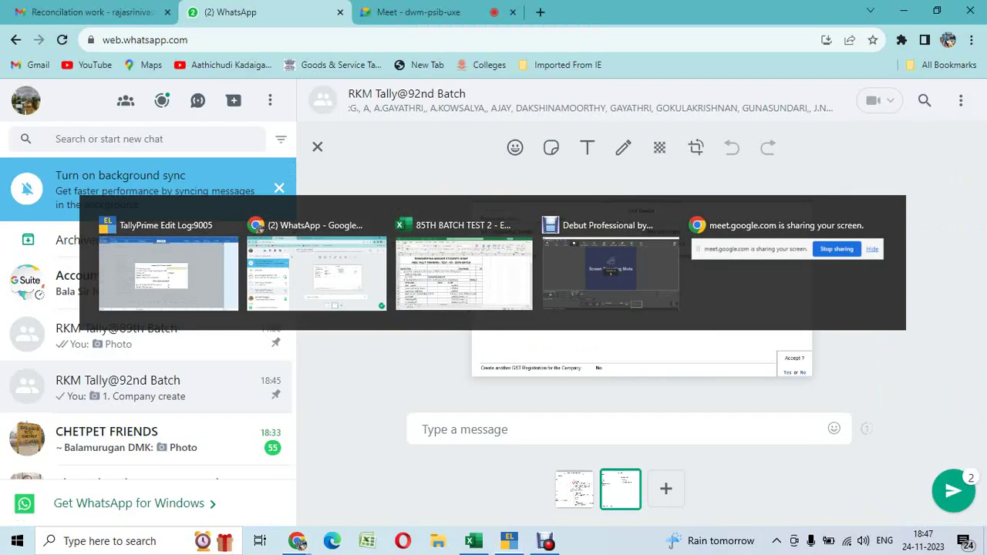
Scroll through the exam sheet's questions, including the EASWARAN STORES invoice 215
key("alt+Tab")
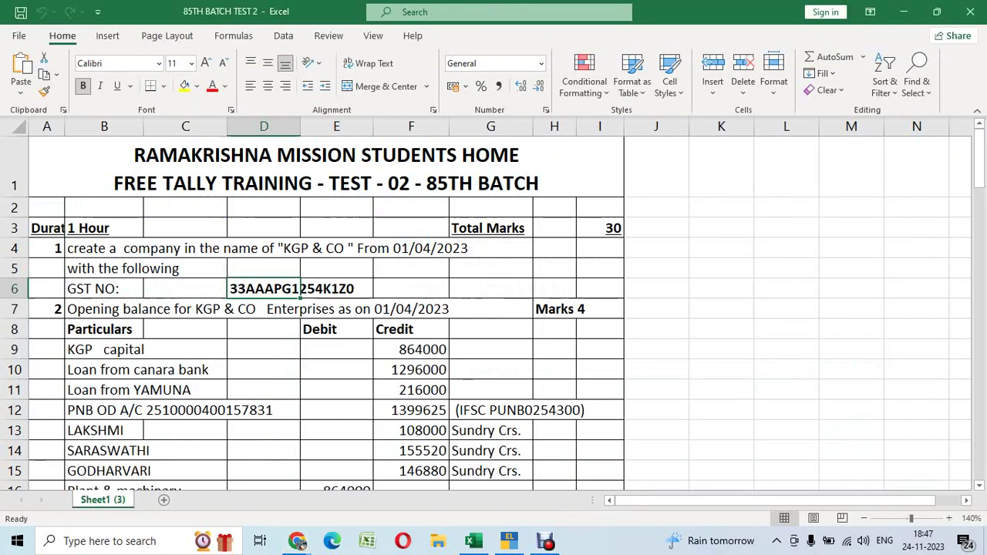
scroll(494, 309, "down", 9)
scroll(493, 308, "down", 17)
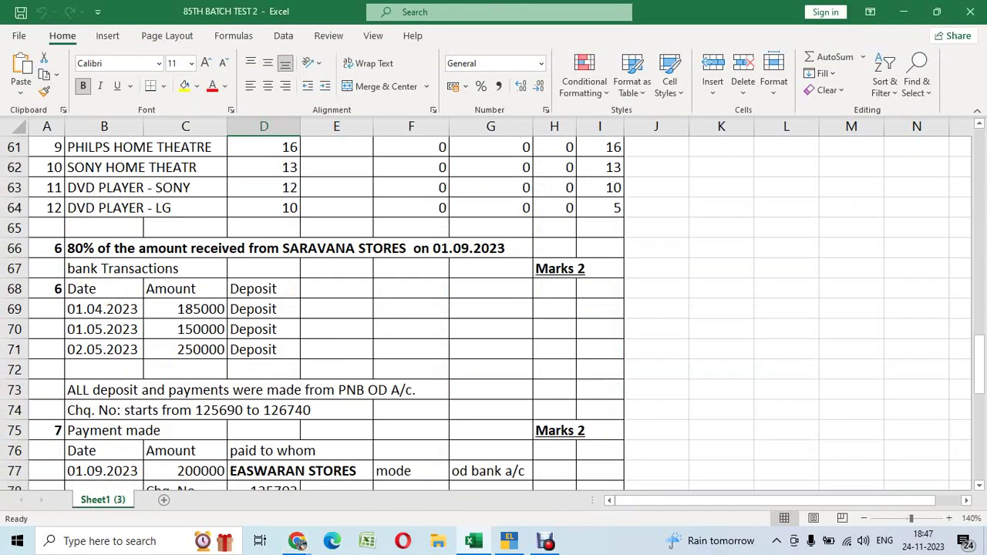
scroll(494, 309, "up", 4)
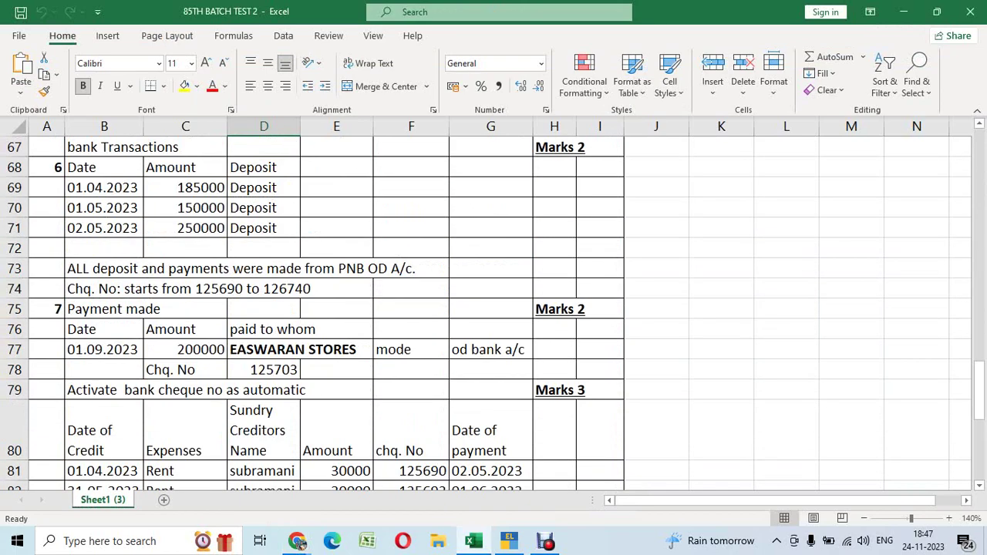
scroll(494, 309, "up", 20)
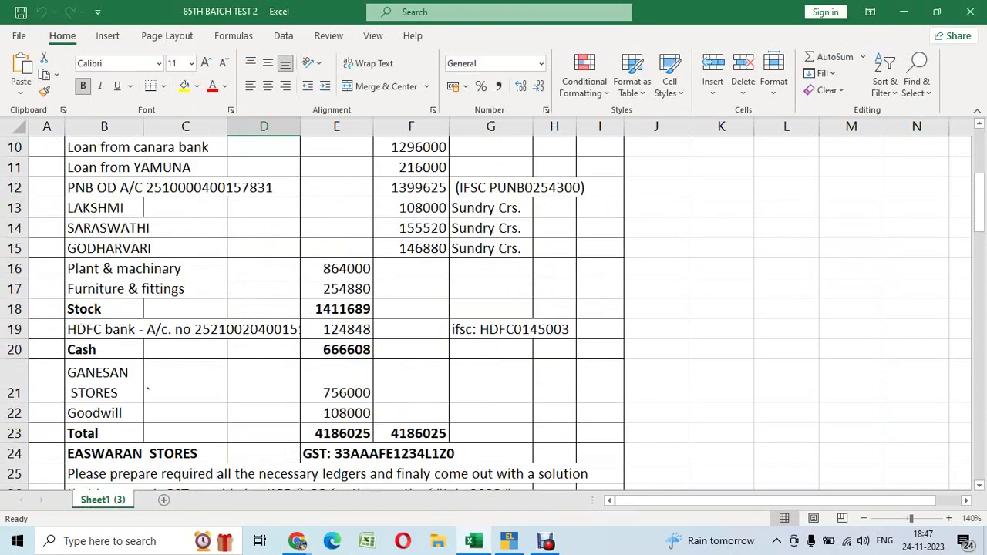
scroll(494, 308, "down", 6)
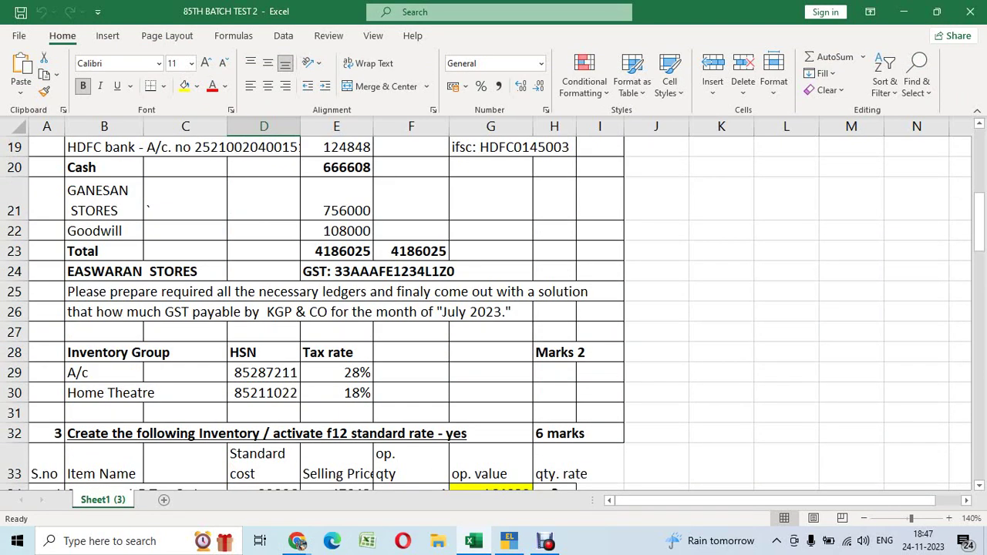
scroll(493, 308, "down", 8)
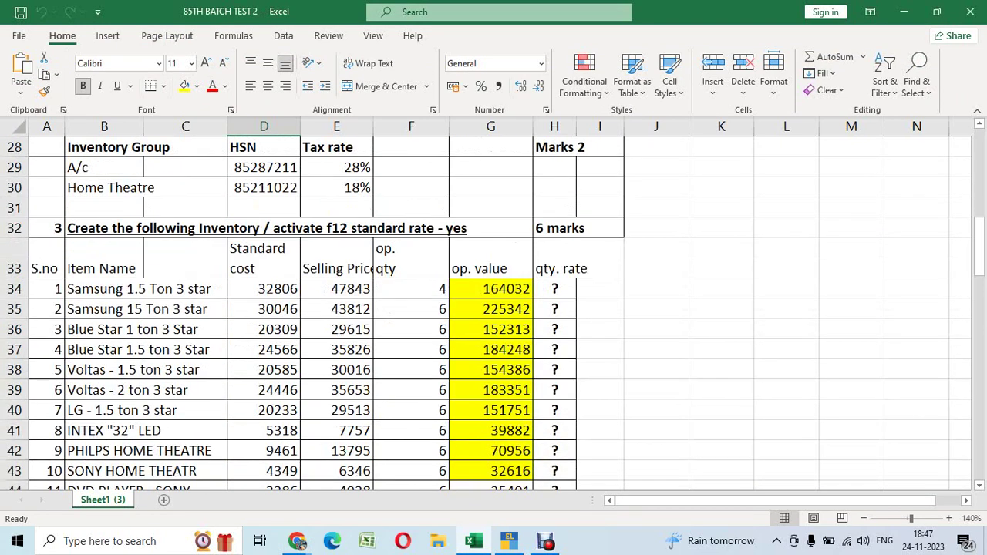
scroll(494, 309, "down", 5)
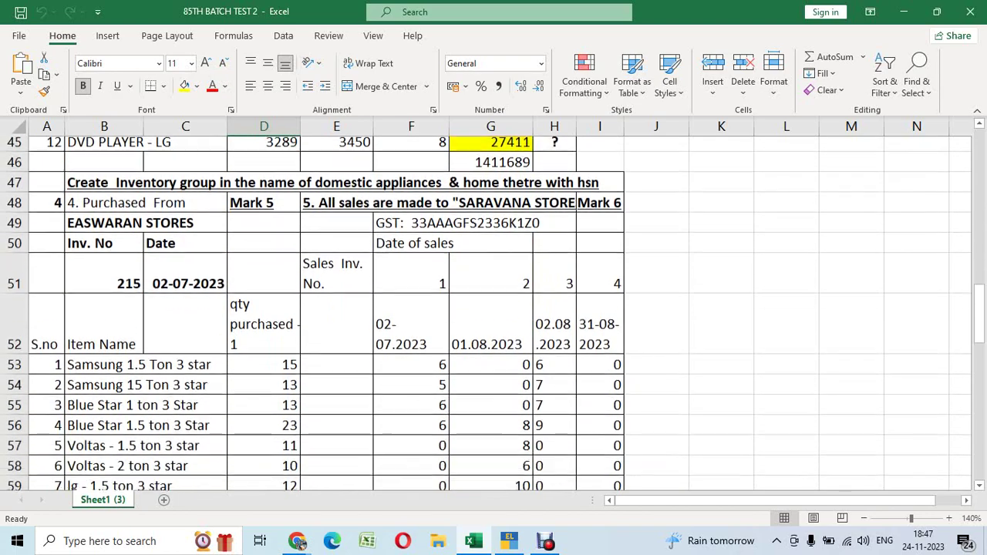
scroll(494, 308, "down", 2)
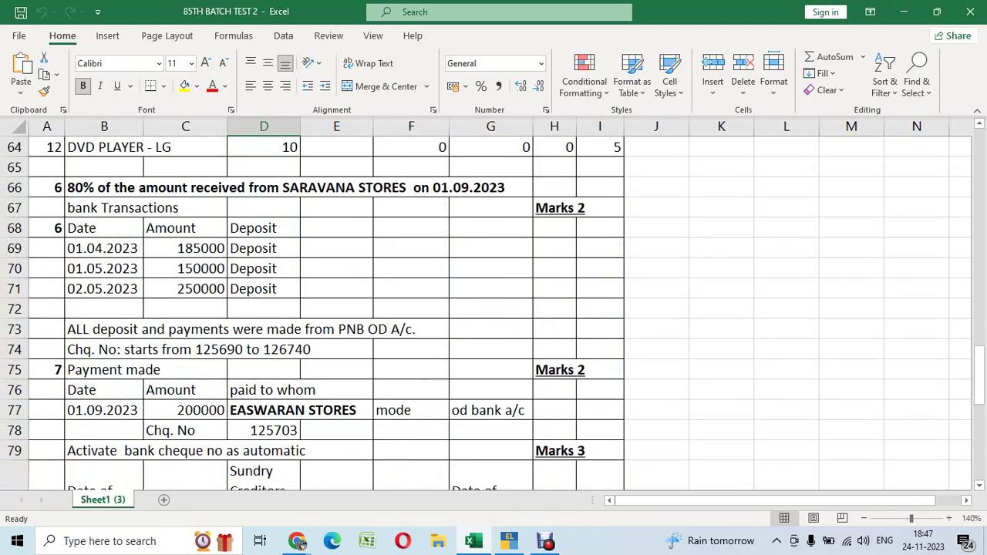
scroll(493, 308, "up", 5)
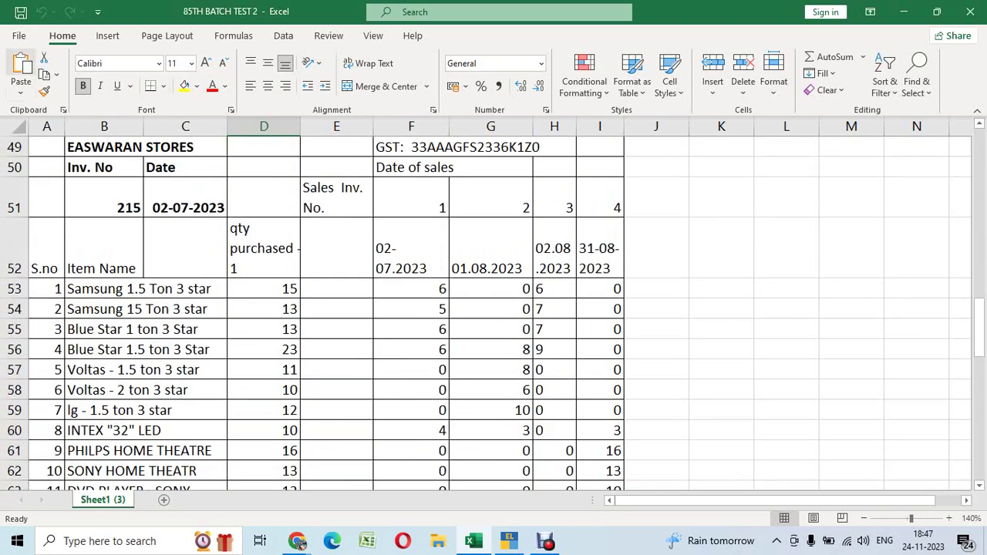
Browse the recent workbooks in Excel's File overview and return to the sheet
left_click(20, 36)
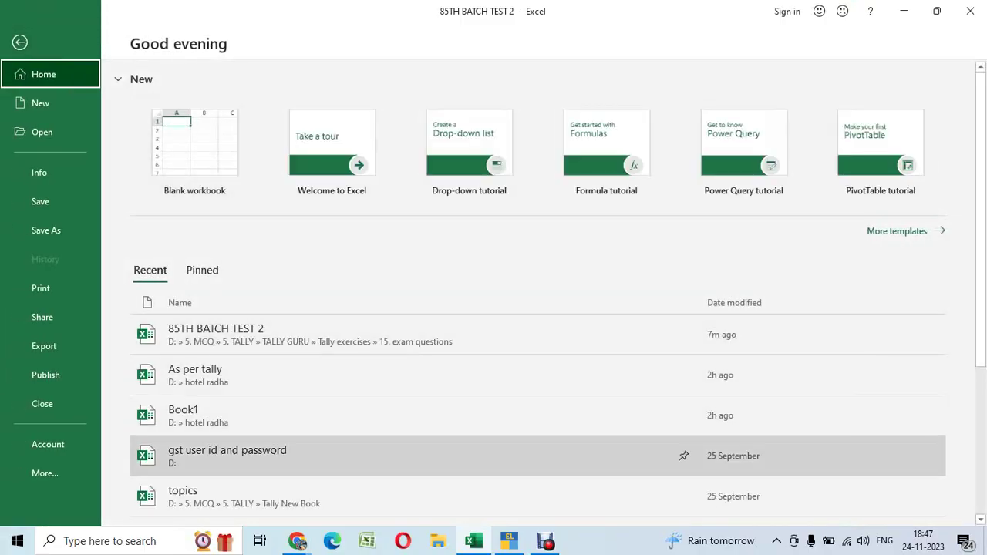
scroll(679, 440, "down", 3)
scroll(679, 432, "down", 4)
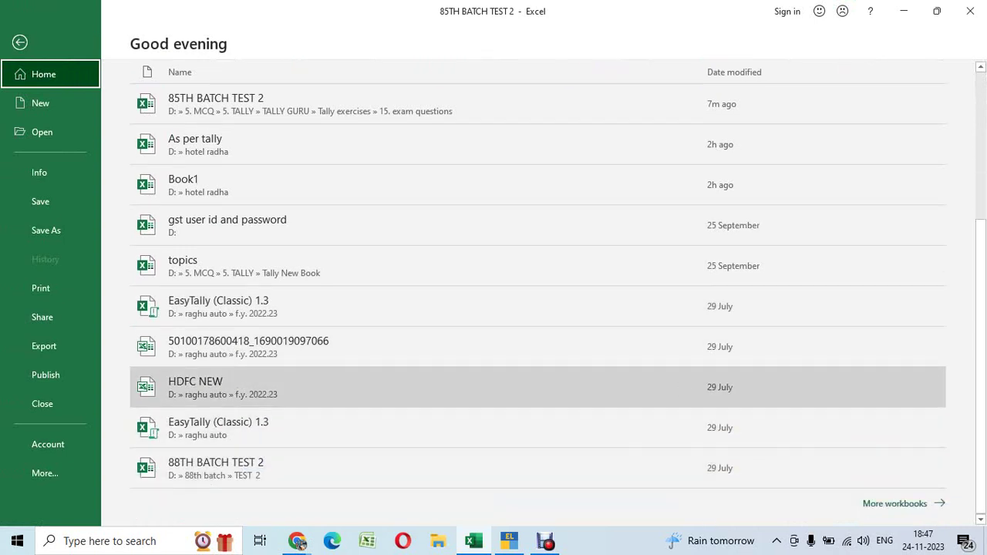
scroll(678, 220, "up", 2)
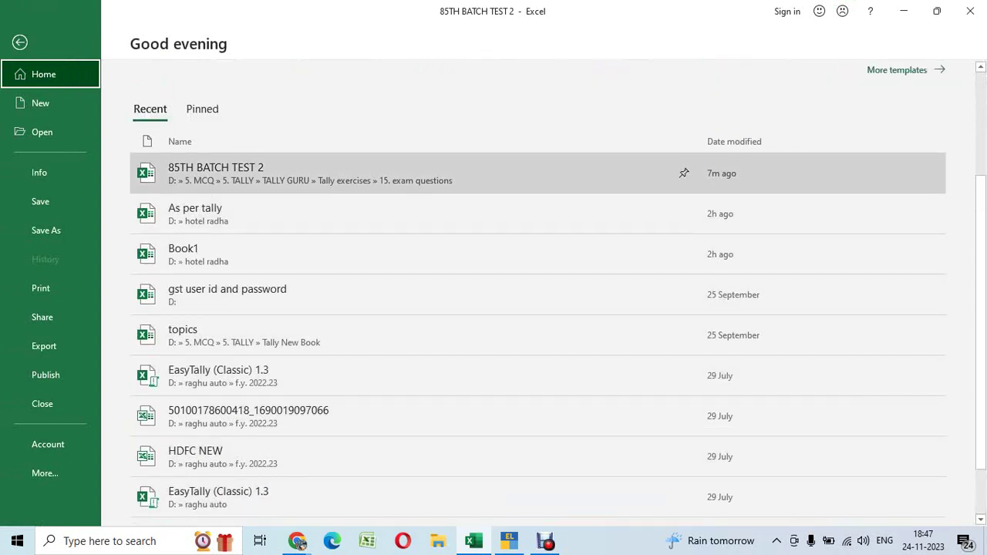
key("Escape")
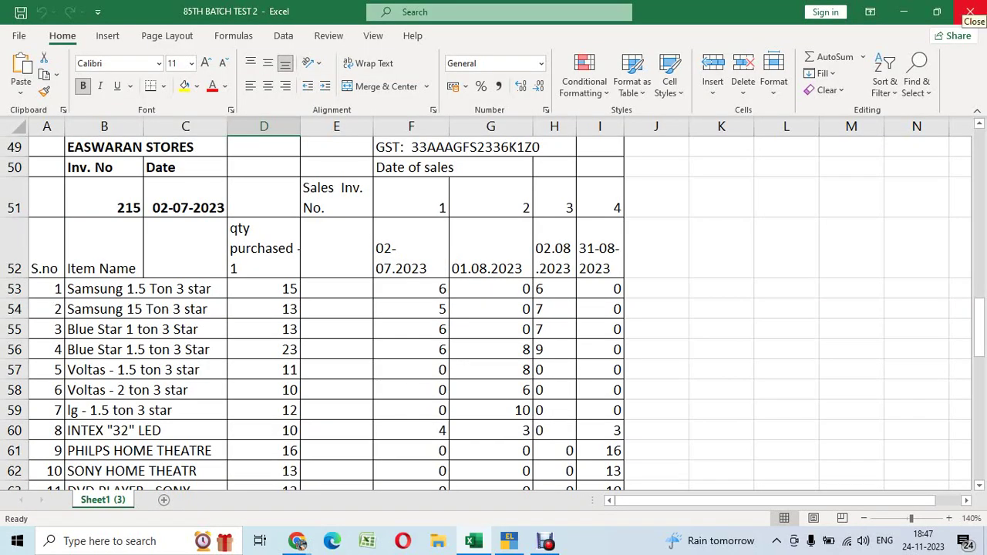
Cancel the stray edit in Excel cell D6 so it keeps the GST number, then return to WhatsApp
type("v")
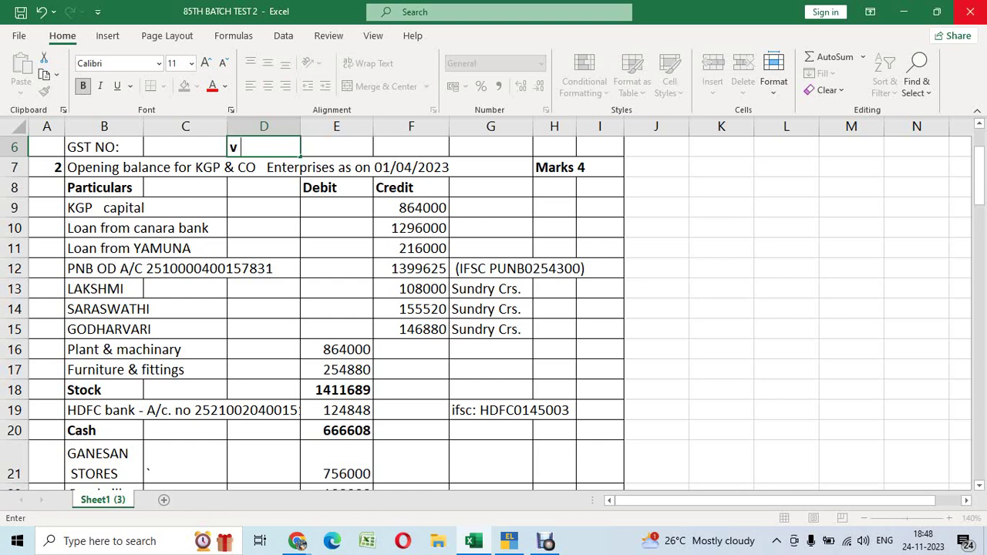
key("Escape")
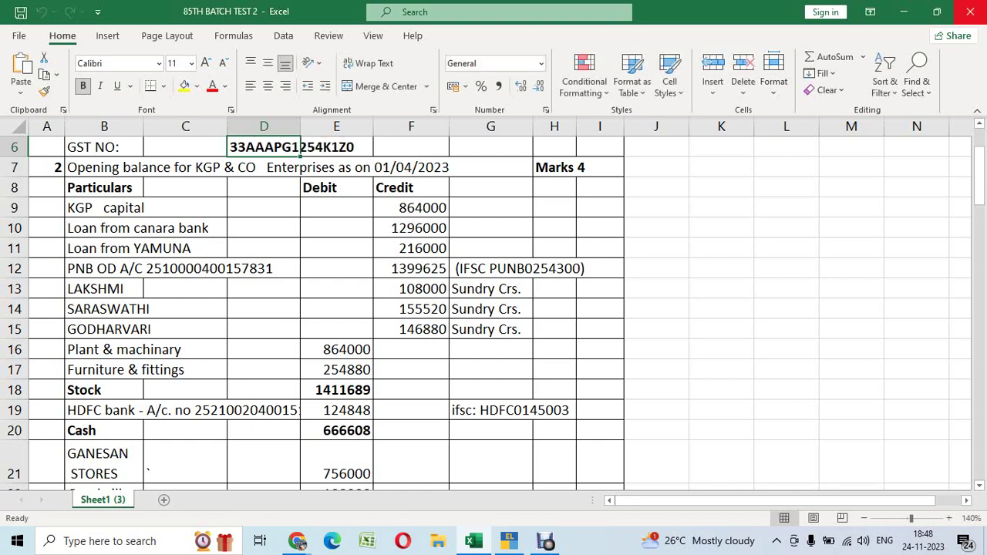
key("alt+Tab")
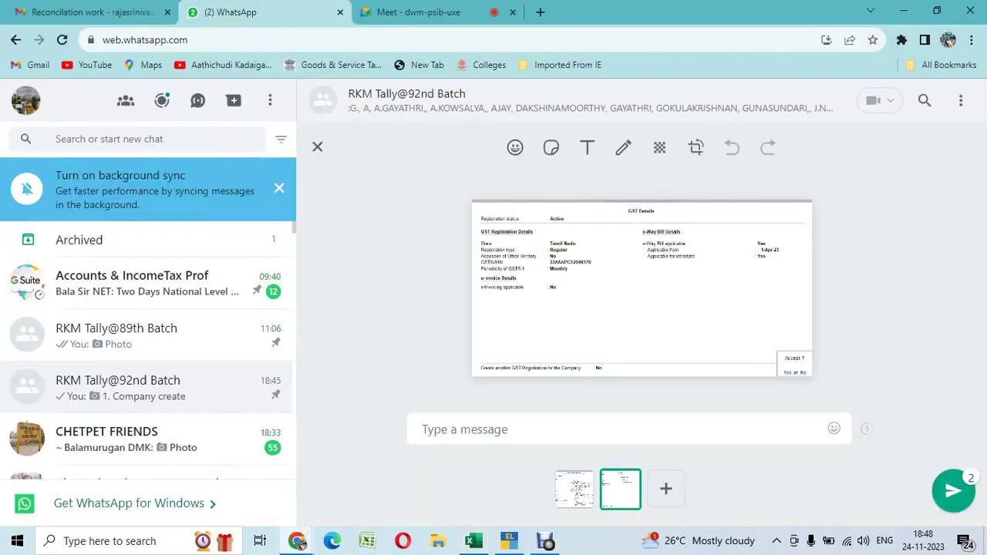
Return to TallyPrime's Company TDS Deductor Details form
key("alt+Tab")
key("Tab")
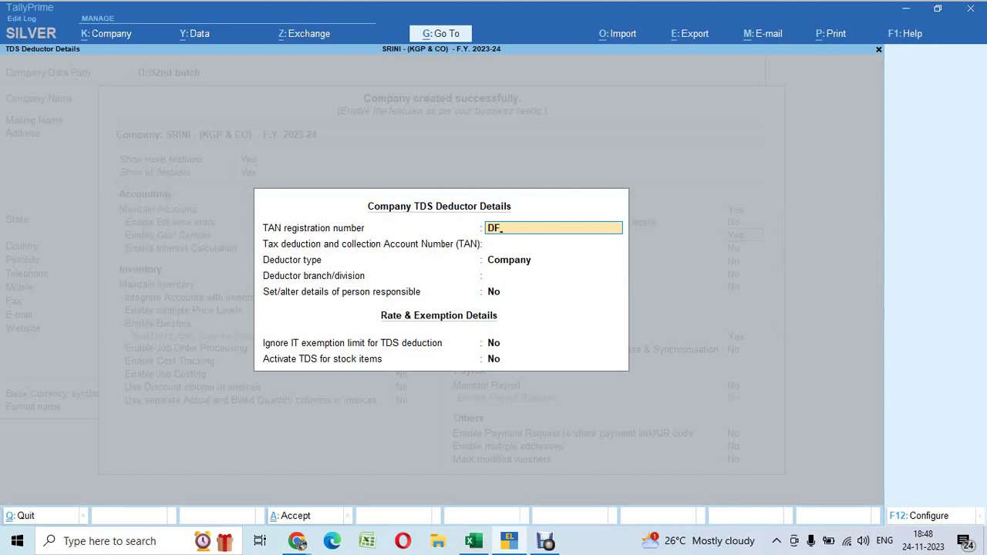
Enter the TAN registration number and the collection account TAN in the TDS Deductor Details
key("BackSpace")
key("BackSpace")
key("Return")
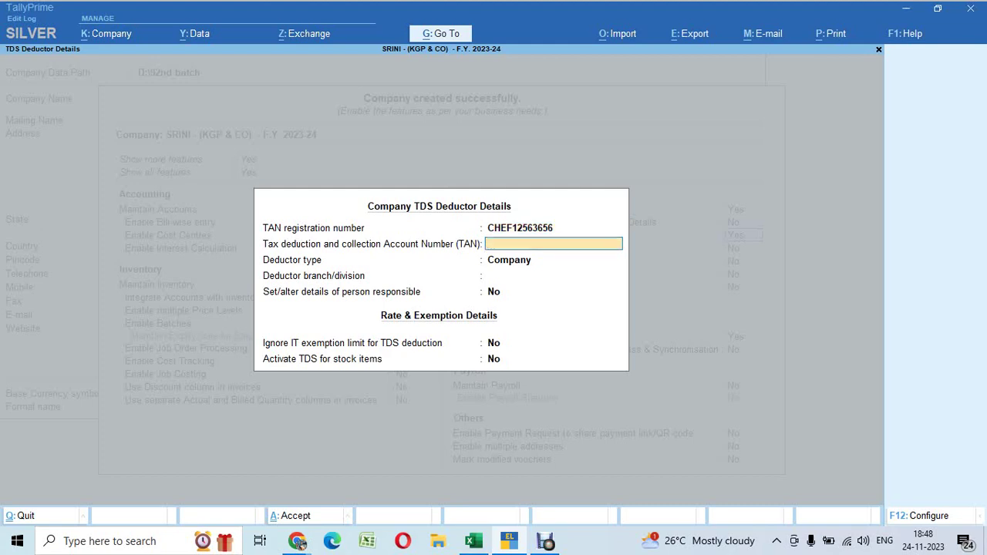
key("Return")
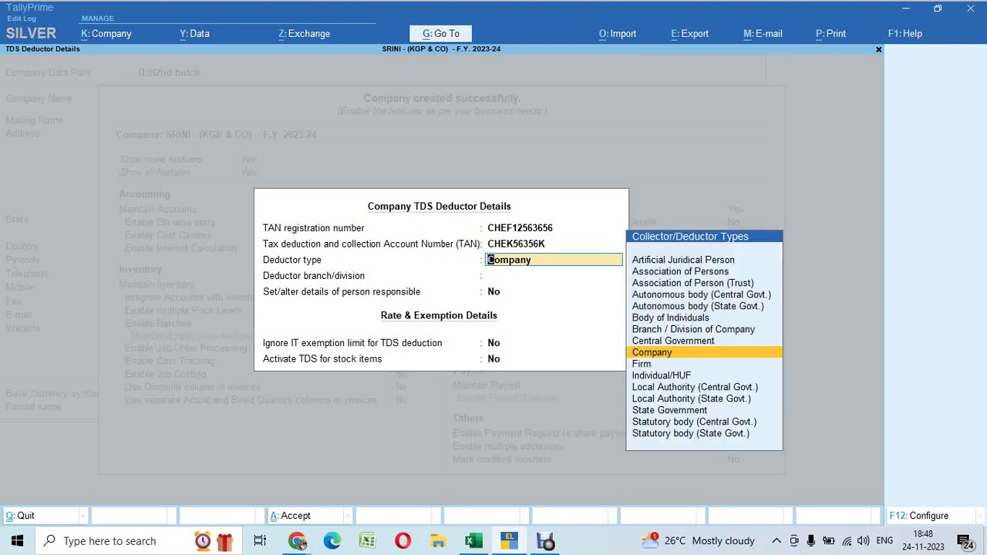
Set deductor type to Firm and branch to Chennai, and answer yes for person-responsible details
key("Down")
key("Return")
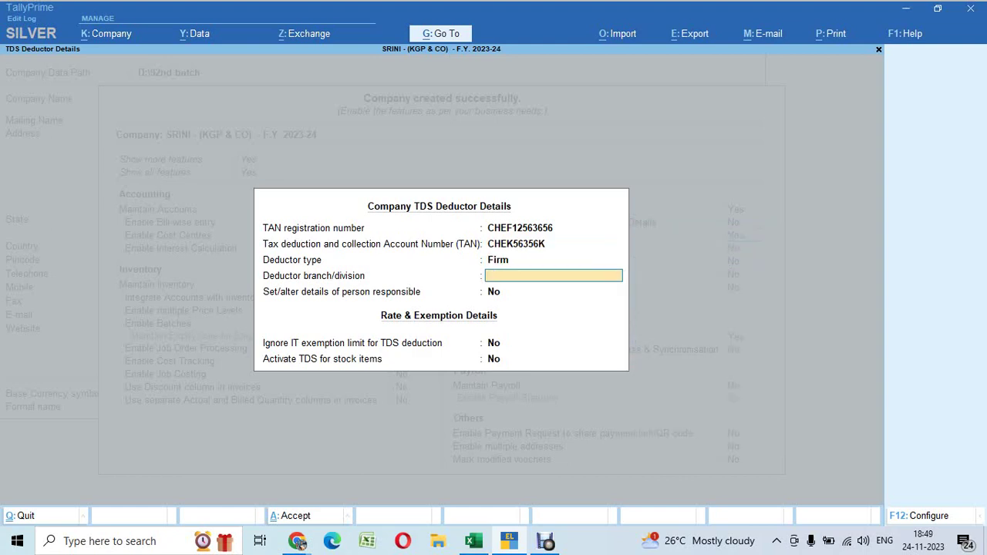
key("BackSpace")
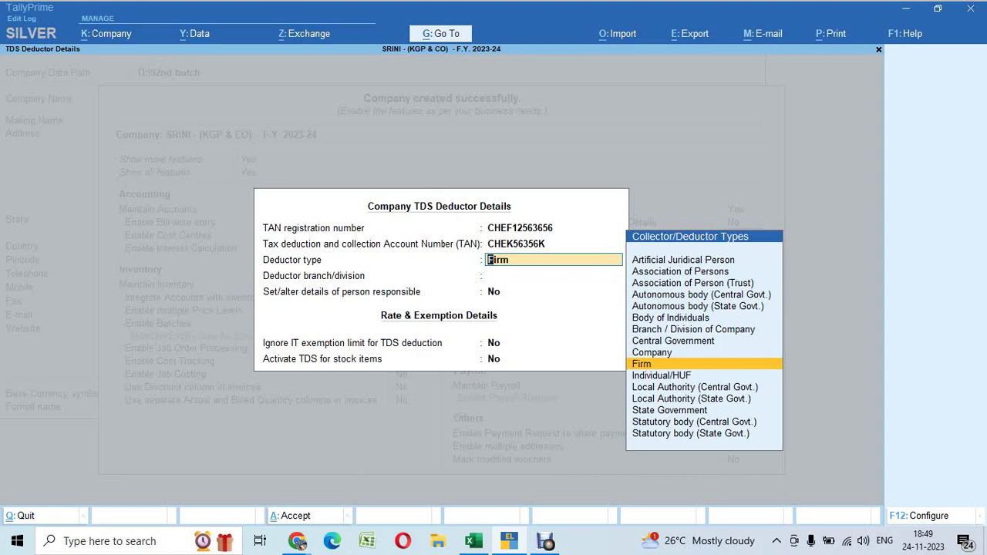
key("F12")
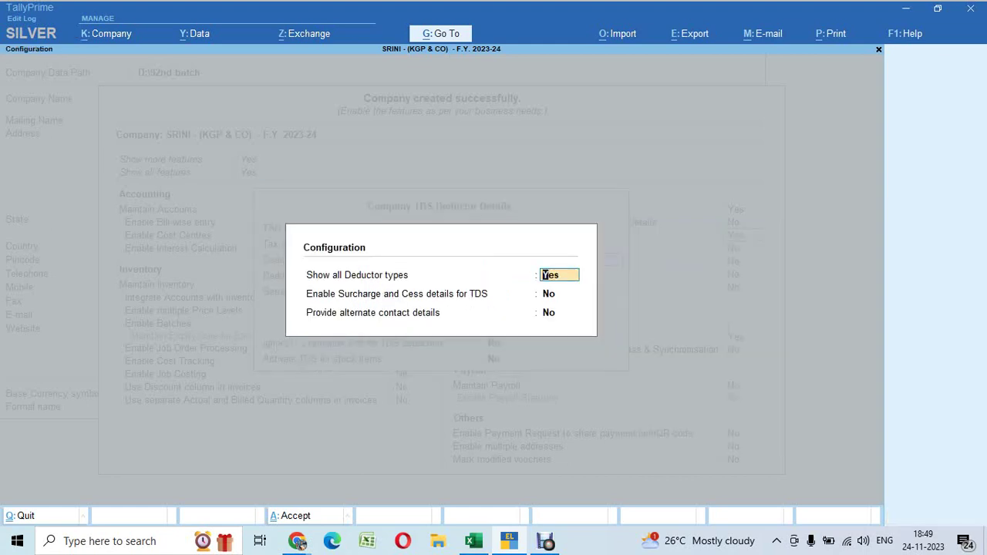
key("ctrl+a")
key("Return")
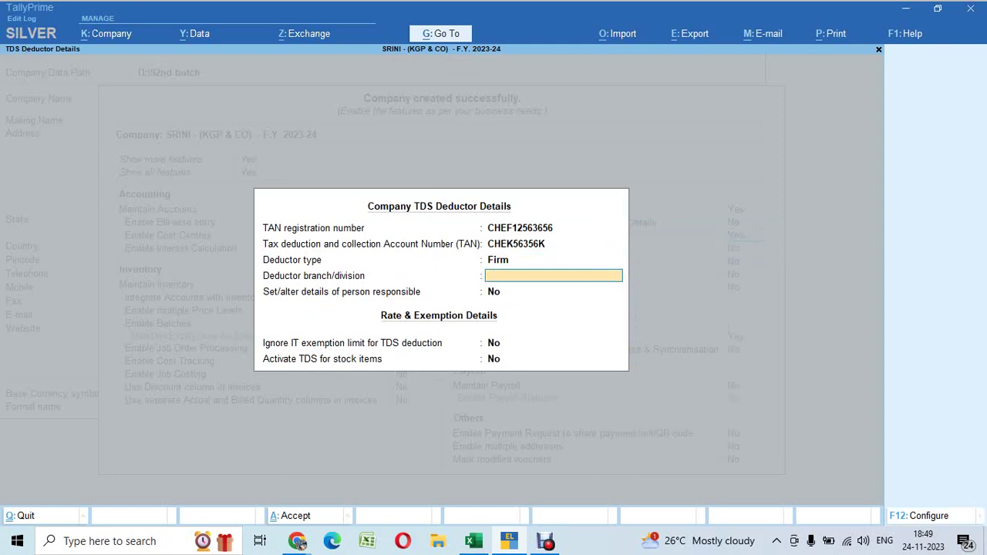
type("Chennai")
key("Return")
type("ye")
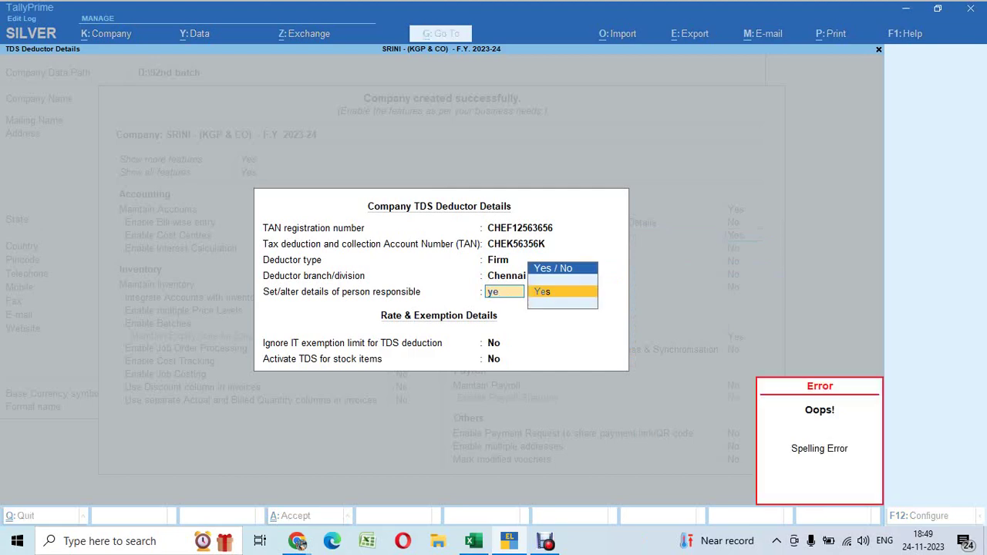
type("s")
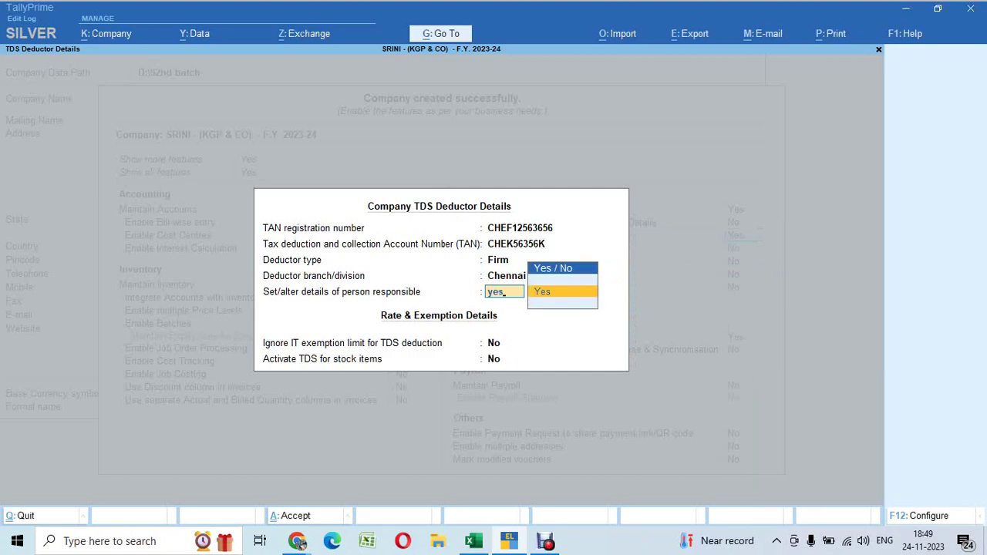
key("super+shift+s")
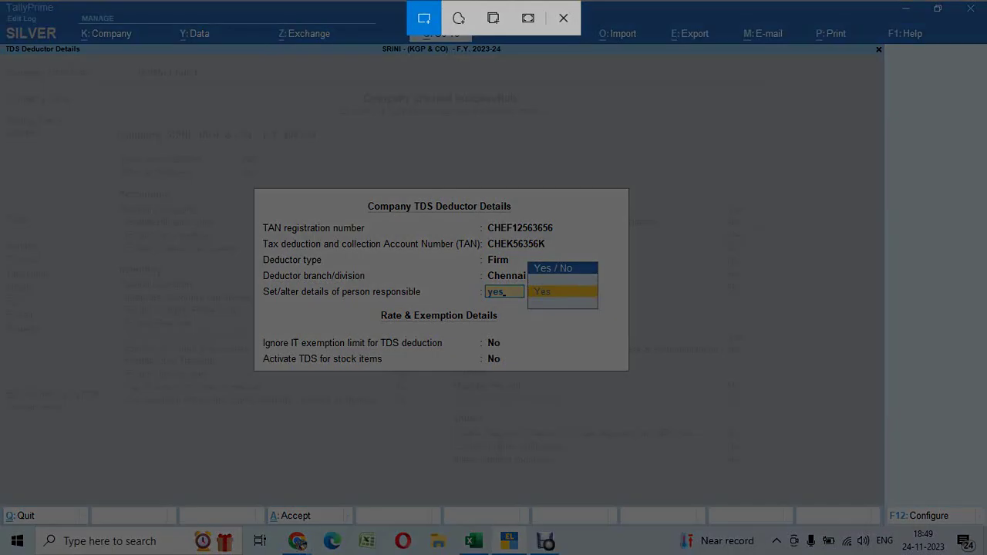
Add a snip of the TDS deductor details to the queued WhatsApp images, then accept yes in TallyPrime
left_click_drag(248, 182, 671, 405)
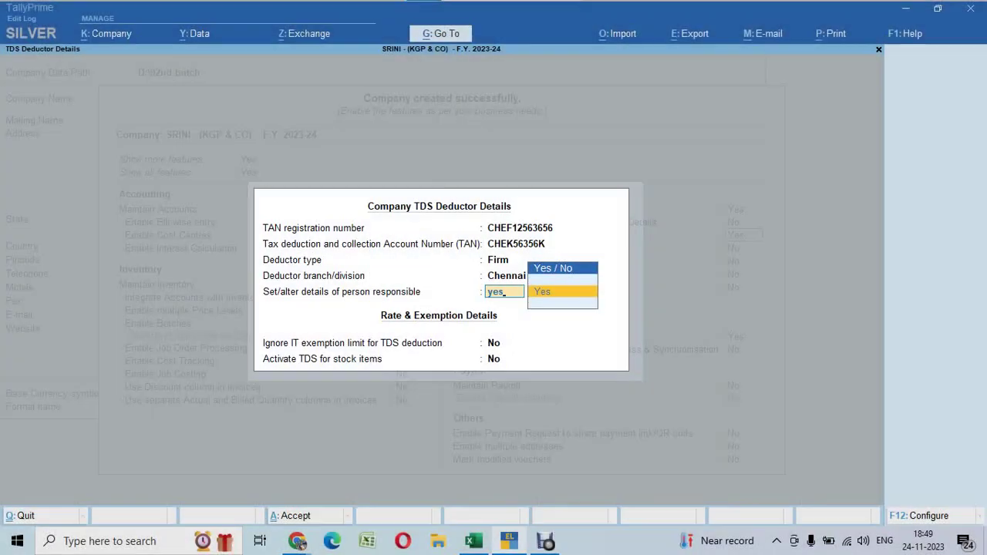
mouse_move(297, 541)
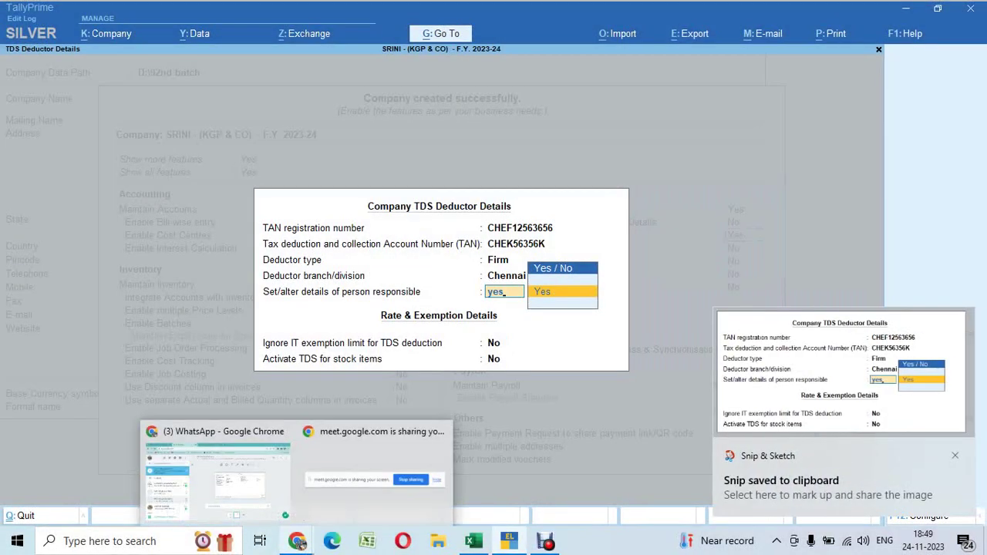
left_click(216, 482)
key("ctrl+v")
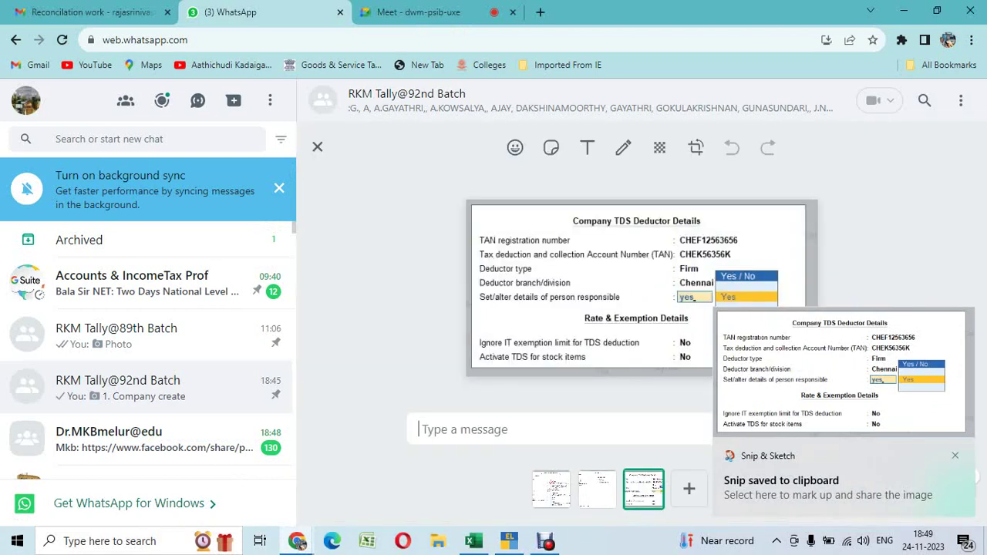
key("alt+Tab")
key("Return")
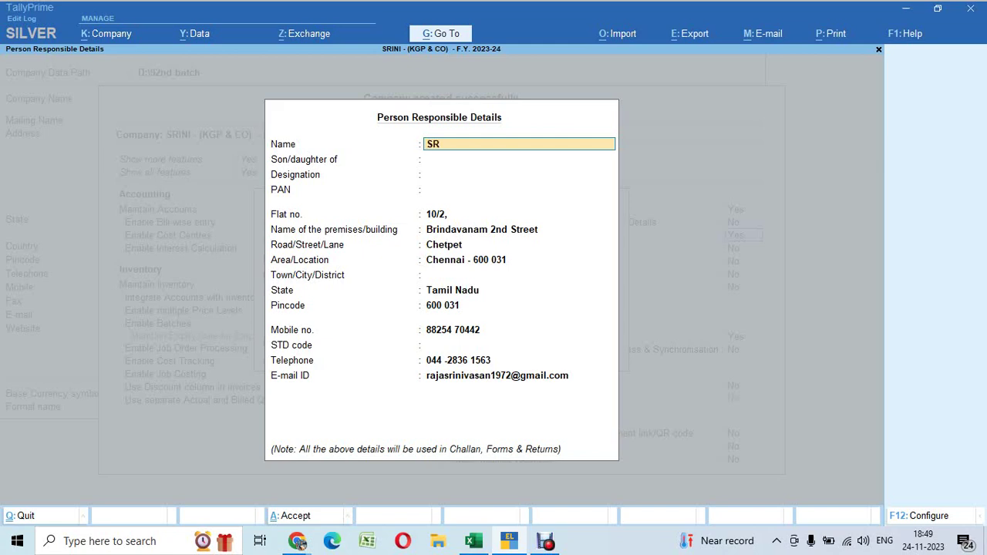
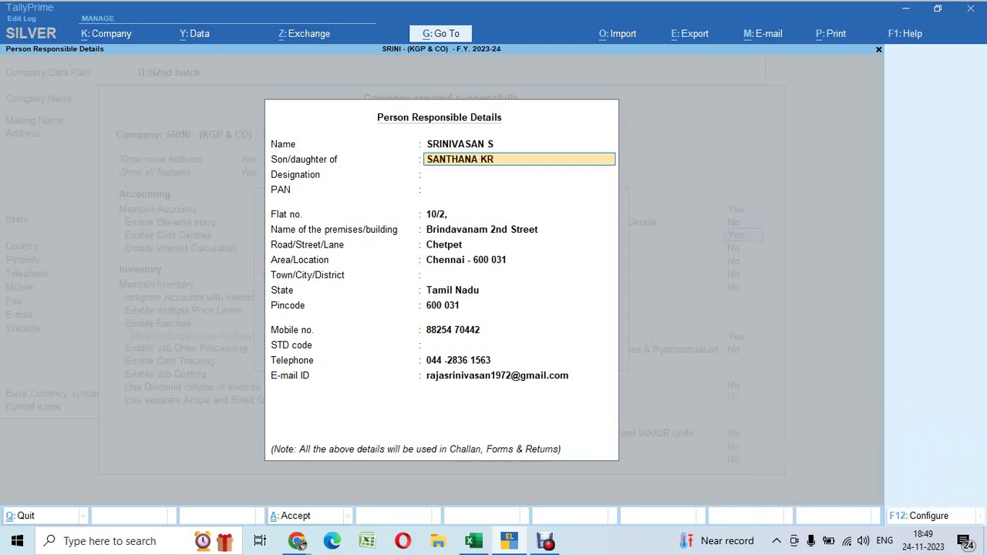
Enter the responsible person's name, parent's name, designation MANAGER, ACCOUNTS, and PAN
key("Return")
type("MANAGE")
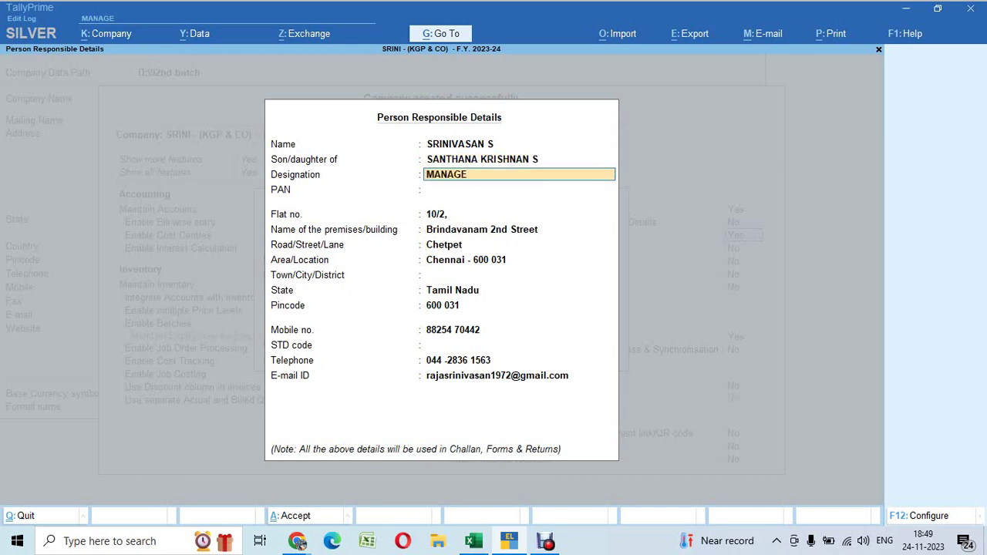
type("R, ACCOUNTS")
key("Return")
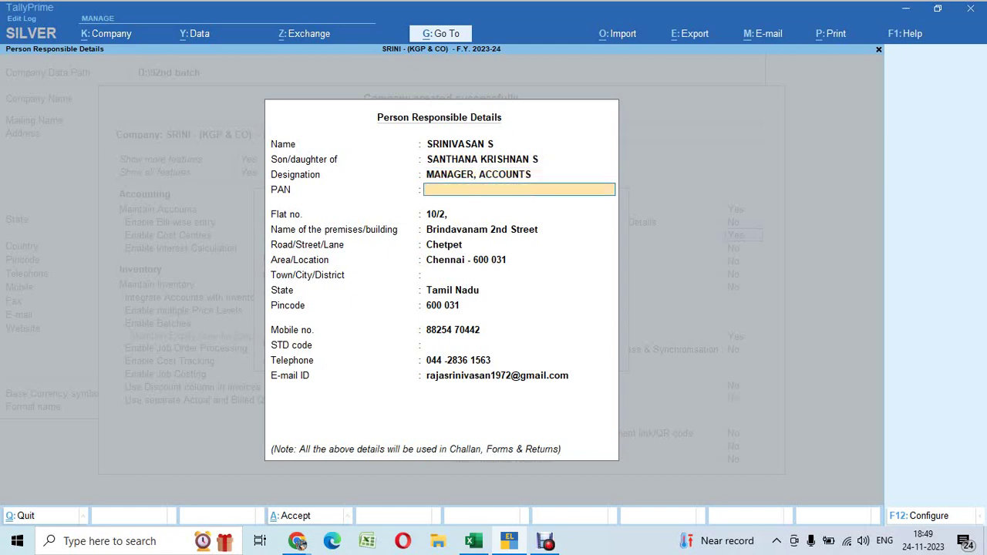
key("Return")
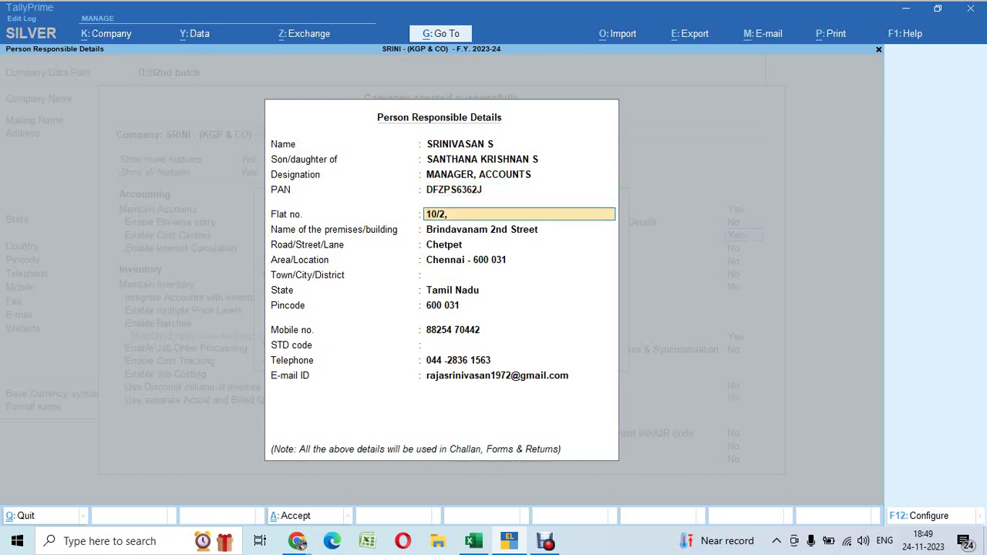
Fill in the responsible person's road, area and city address fields
key("Return")
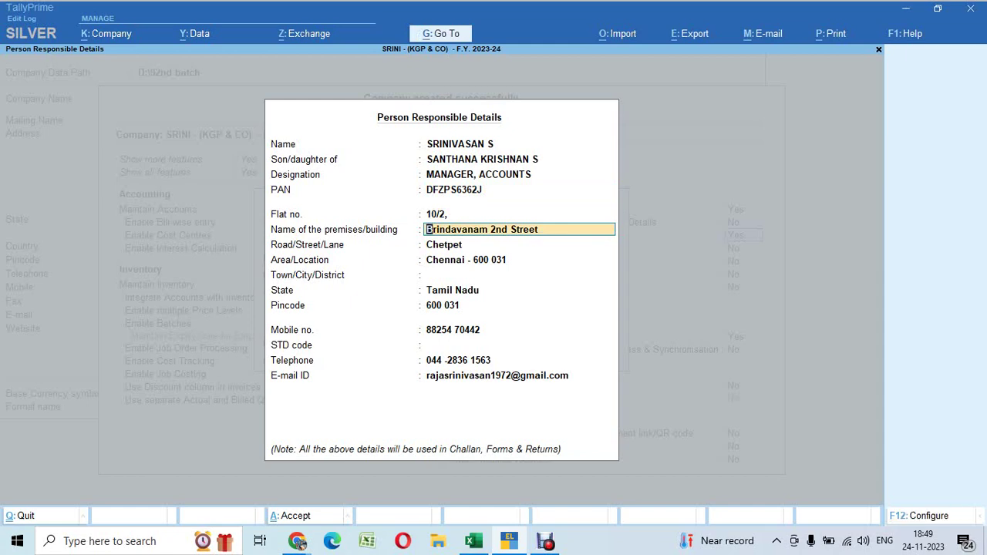
key("BackSpace")
key("Return")
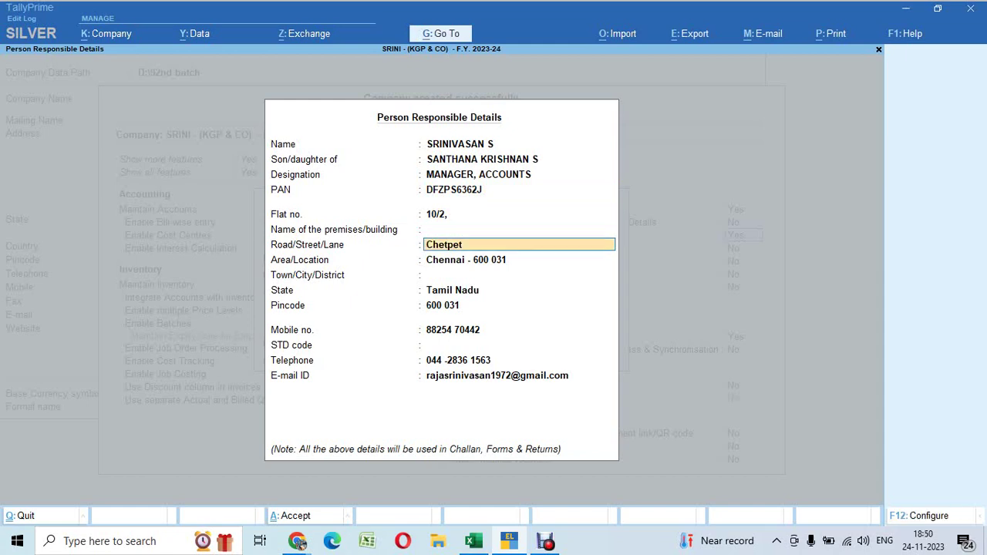
key("BackSpace")
key("ctrl+alt+v")
key("Return")
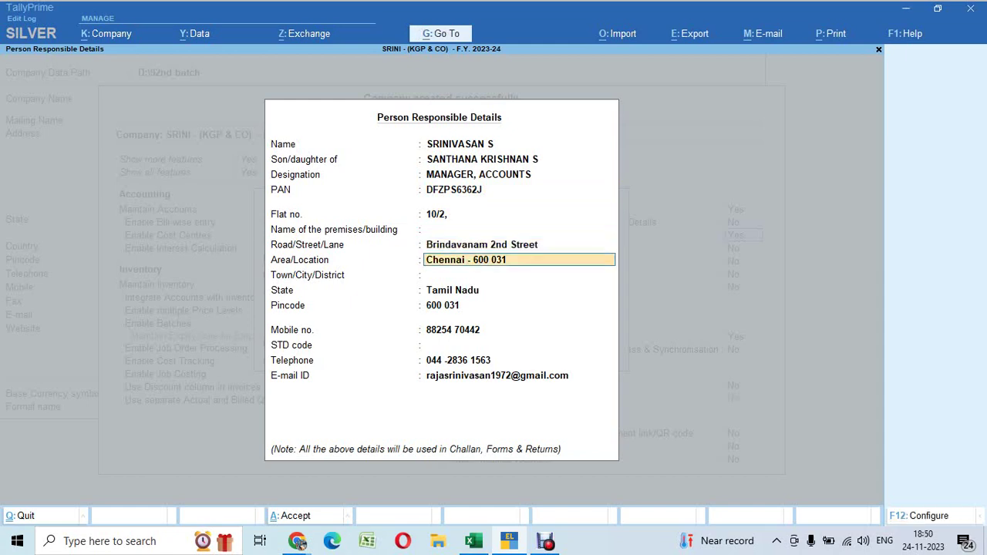
key("BackSpace")
type("CHETPET")
key("Return")
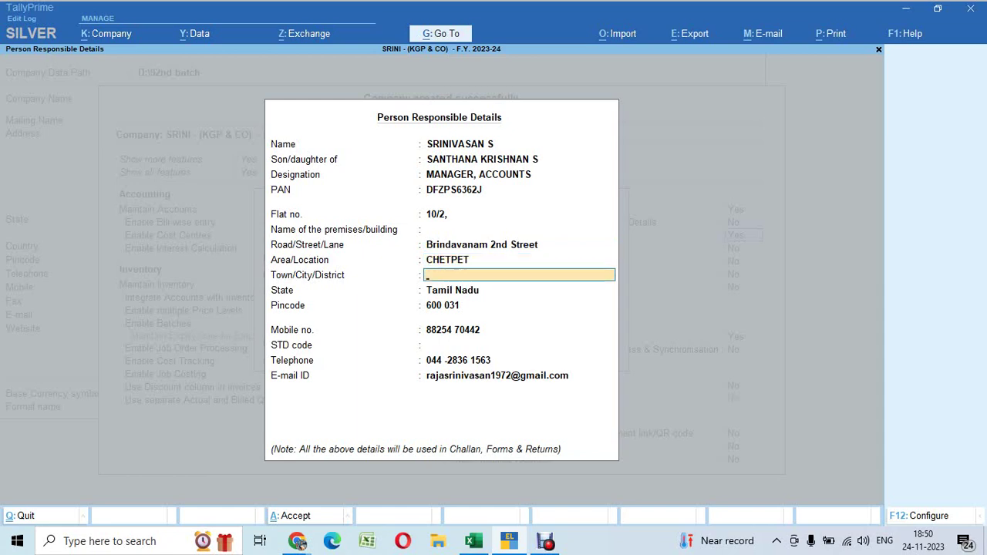
type("CHENN")
key("Return")
key("Return")
key("Return")
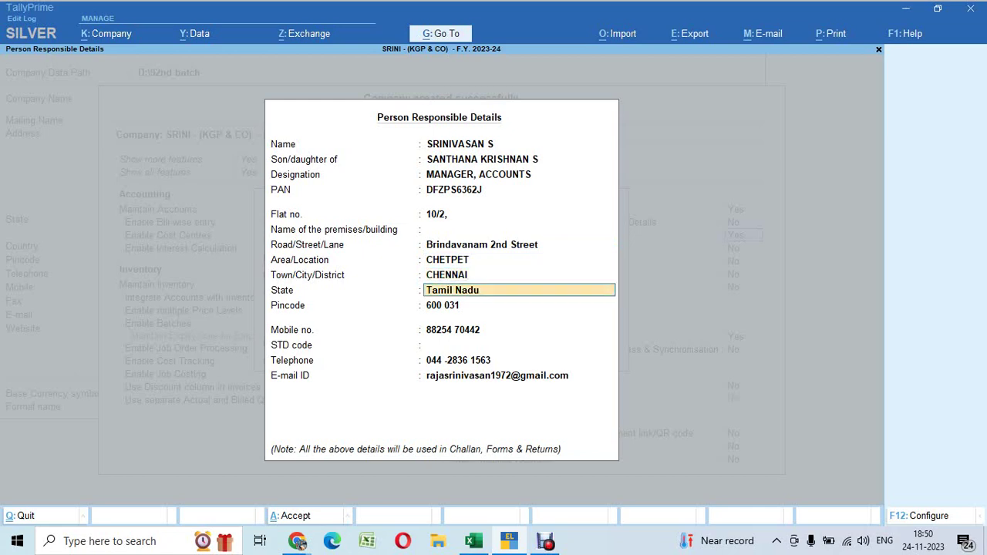
Enter the STD code and telephone number and finish the Person Responsible Details
key("Return")
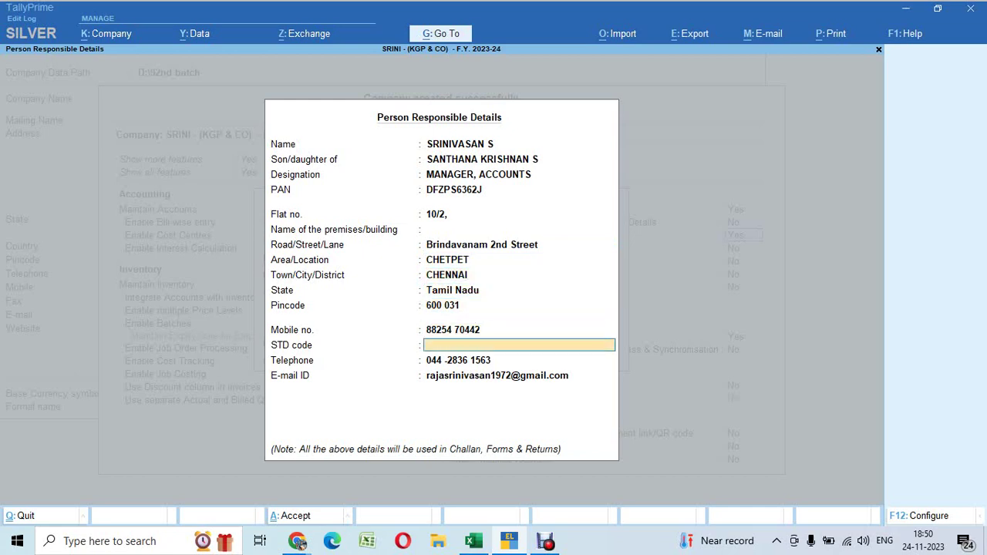
type("044")
key("Return")
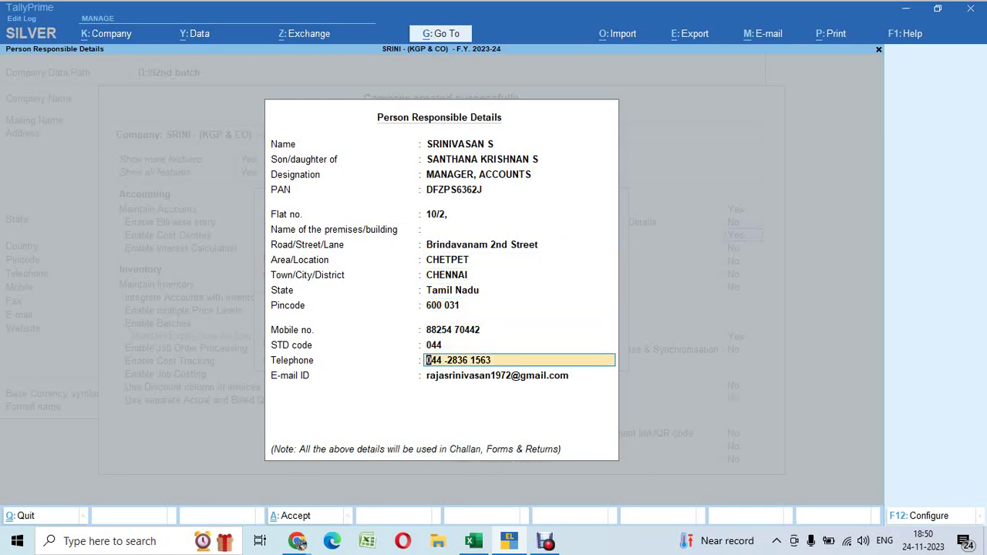
type("2836")
key("Return")
key("Return")
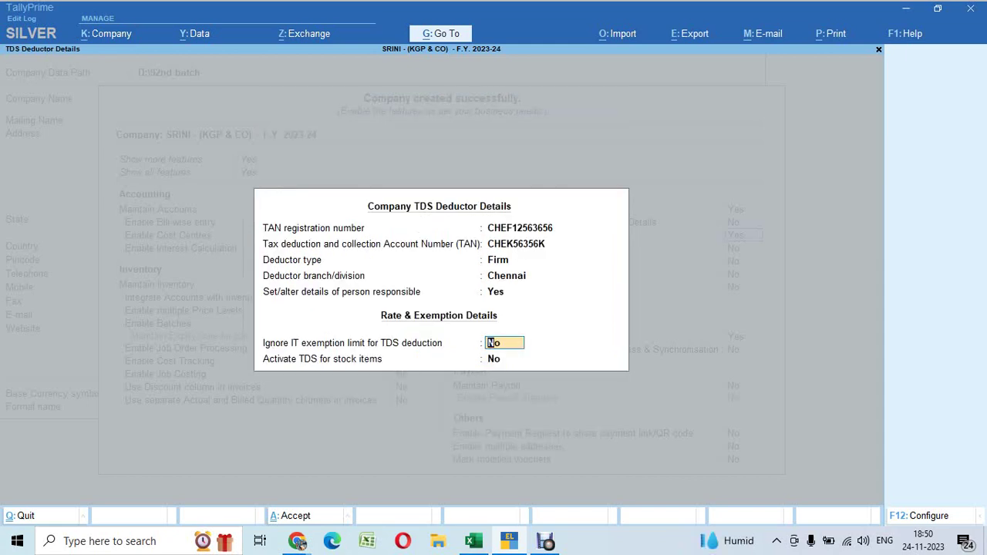
key("Up")
key("Return")
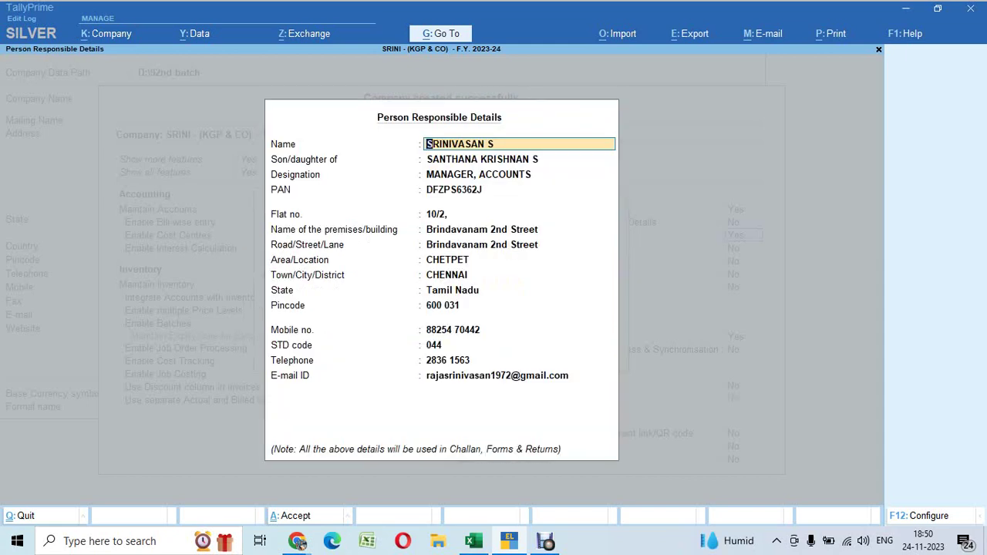
key("super+shift+s")
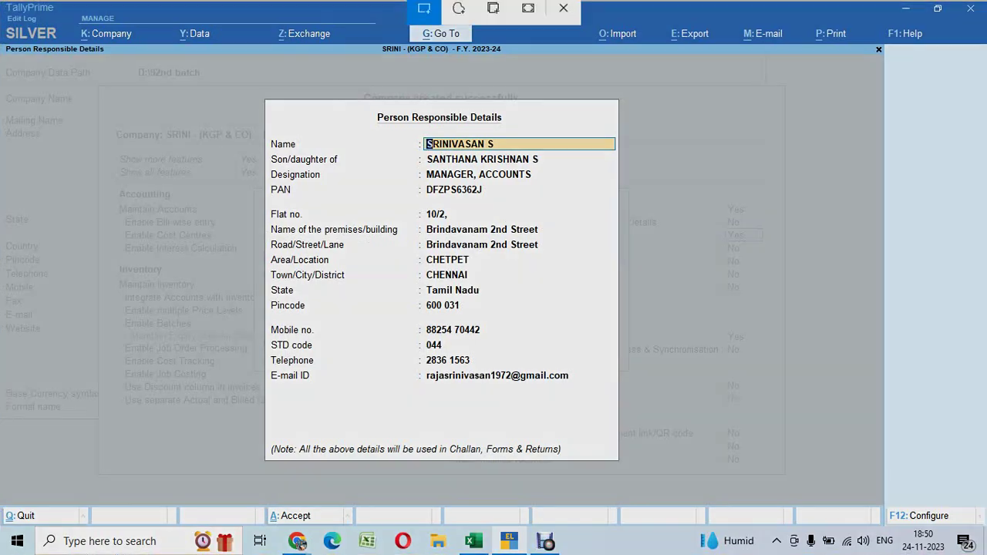
Snip the Person Responsible Details dialog and paste it into the pending WhatsApp images
left_click_drag(234, 78, 627, 444)
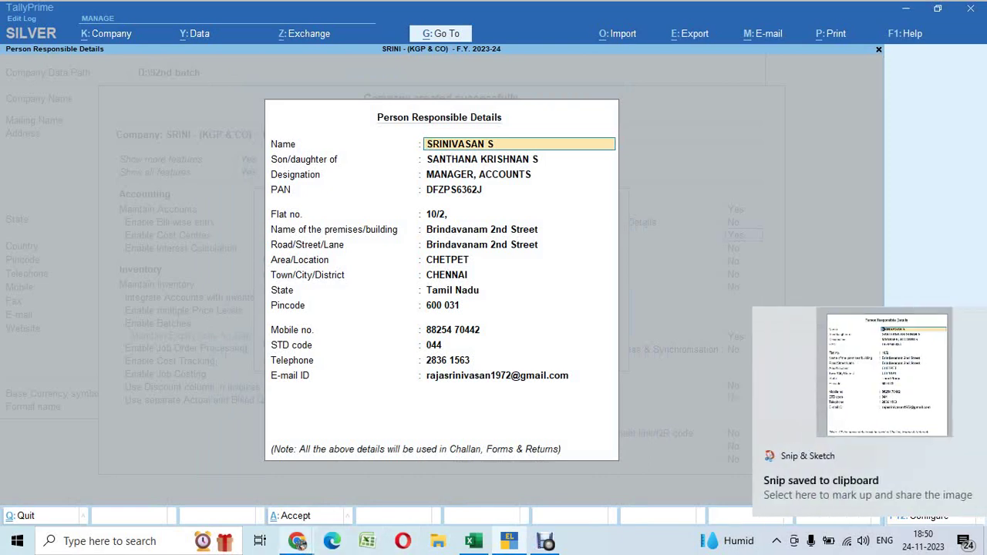
mouse_move(297, 540)
left_click(216, 471)
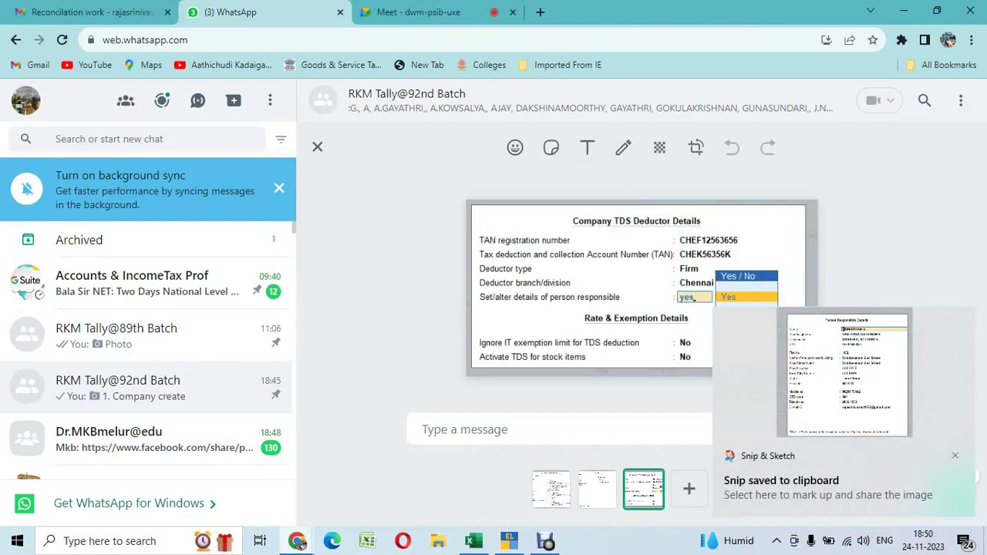
key("ctrl+v")
key("alt+Tab")
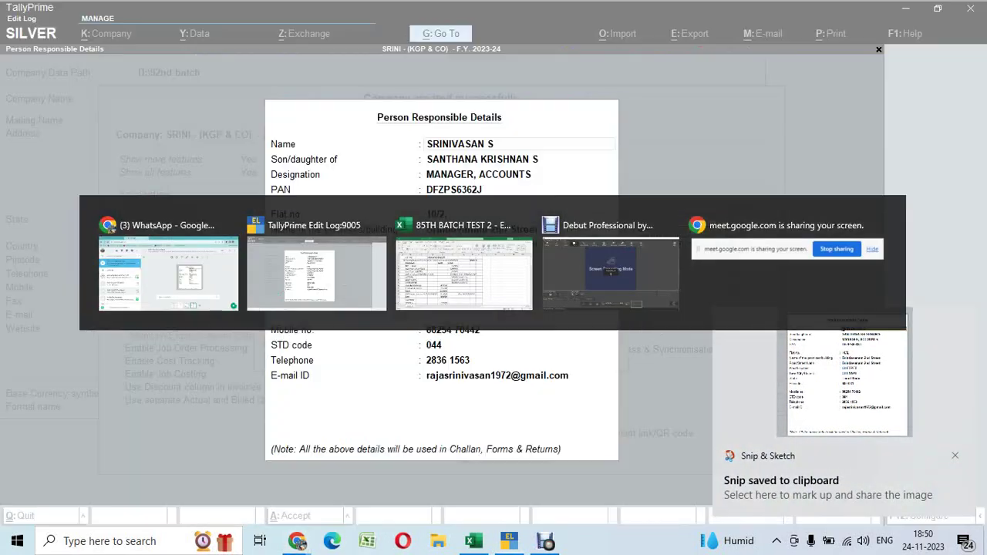
Accept the Person Responsible Details in TallyPrime
key("Return")
key("Return")
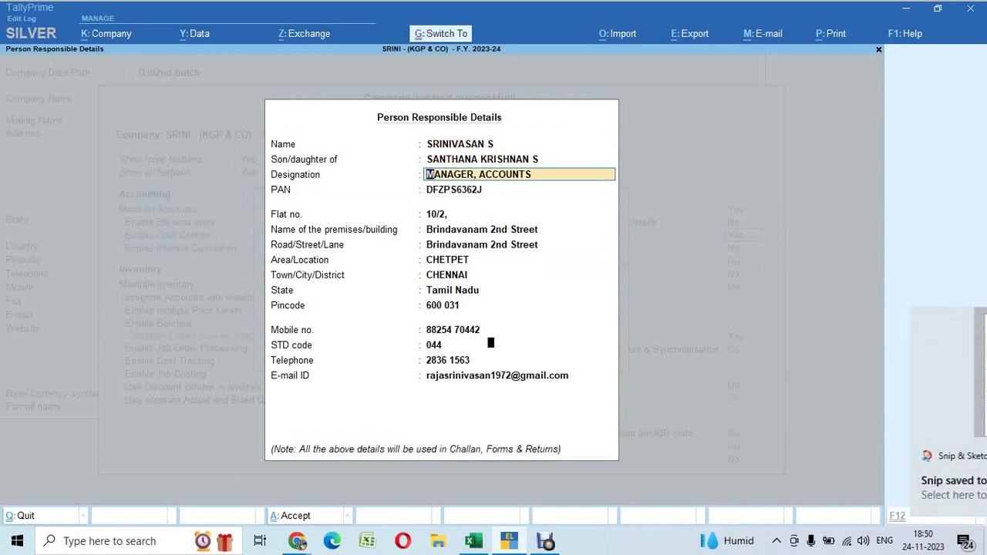
key("ctrl+a")
key("Return")
Accept the TDS Deductor Details, reach the end of Company Features, and snip that screen
key("Return")
key("Return")
key("Return")
key("Return")
key("Return")
key("Return")
key("Return")
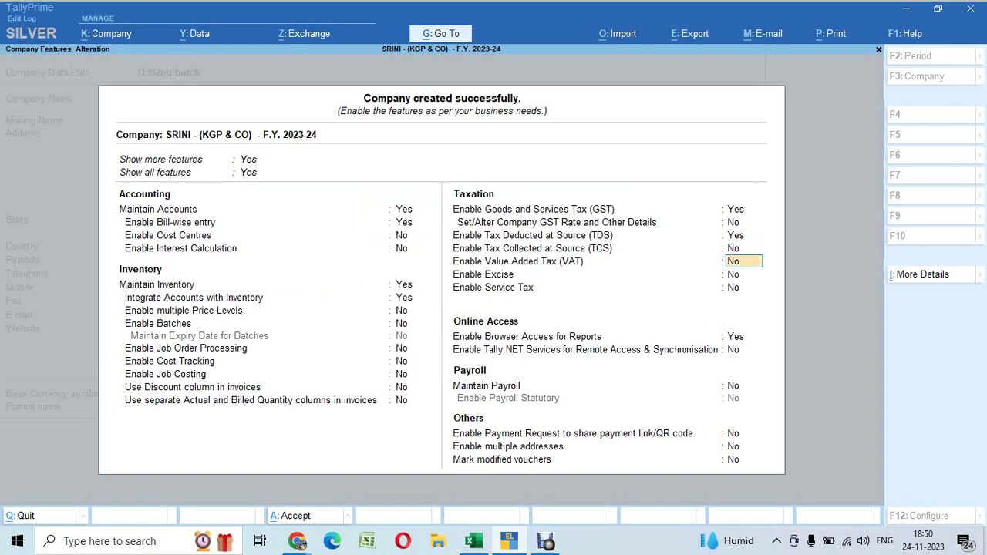
key("Return")
key("Return")
key("Return")
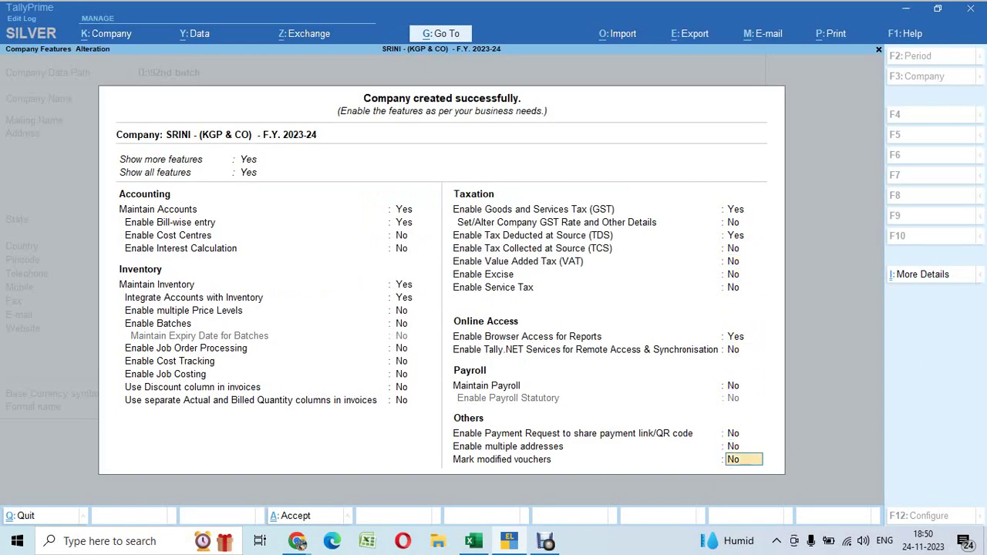
key("Return")
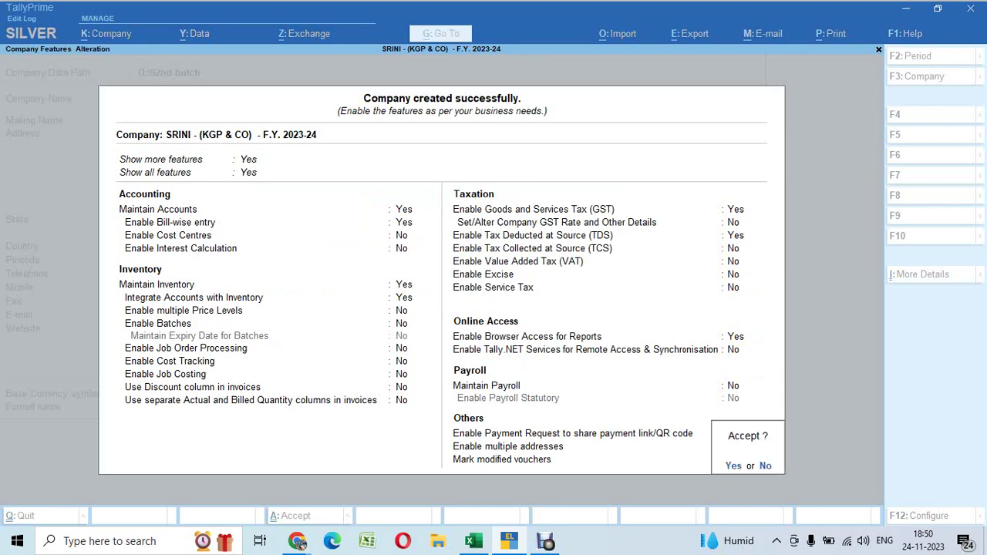
key("super+shift+s")
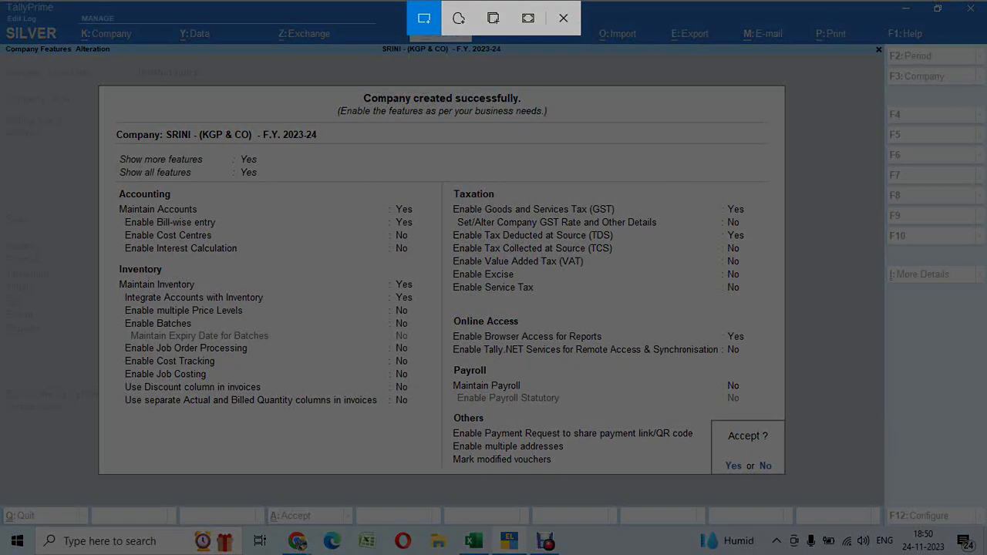
left_click_drag(87, 78, 785, 477)
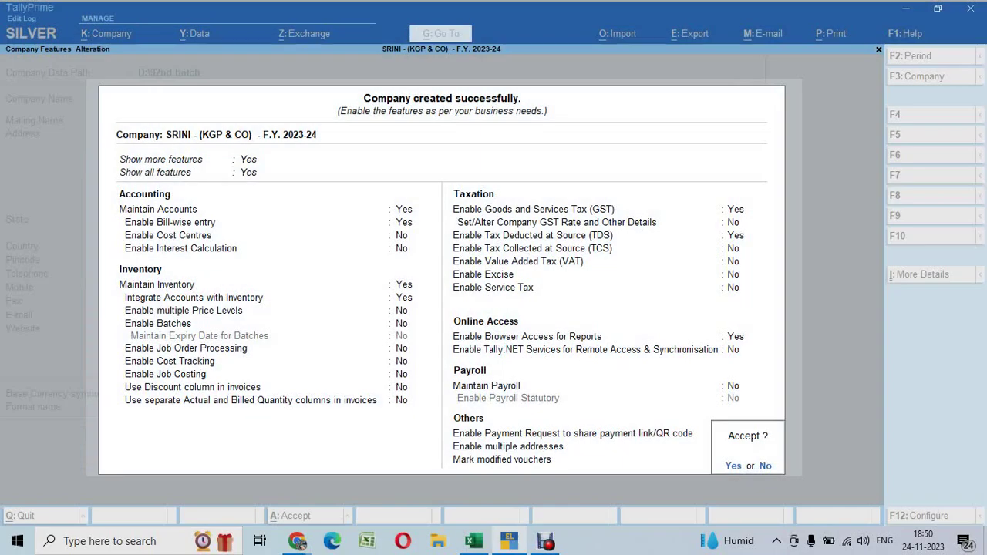
left_click(297, 541)
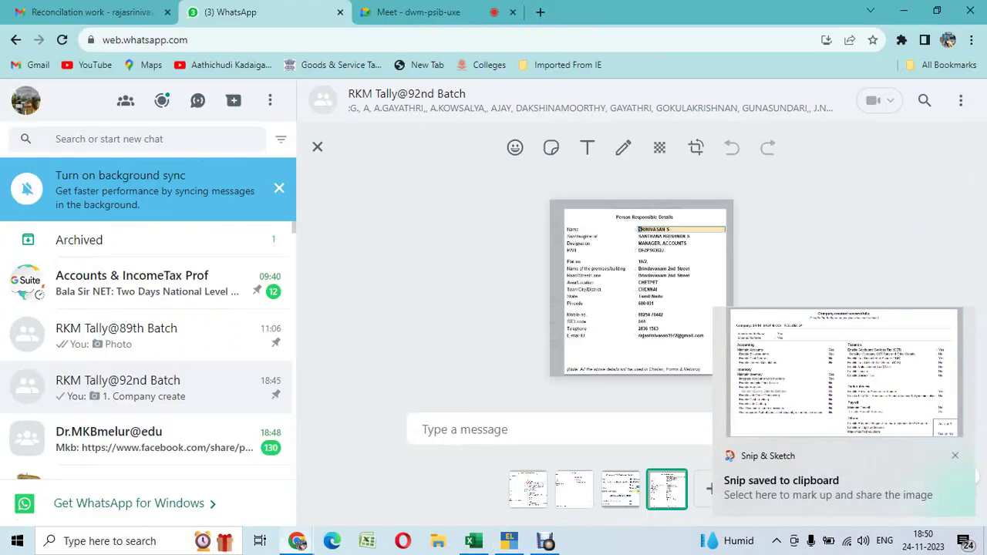
Send the queued setup screenshots to the RKM Tally@92nd Batch group and check the Meet call
key("Return")
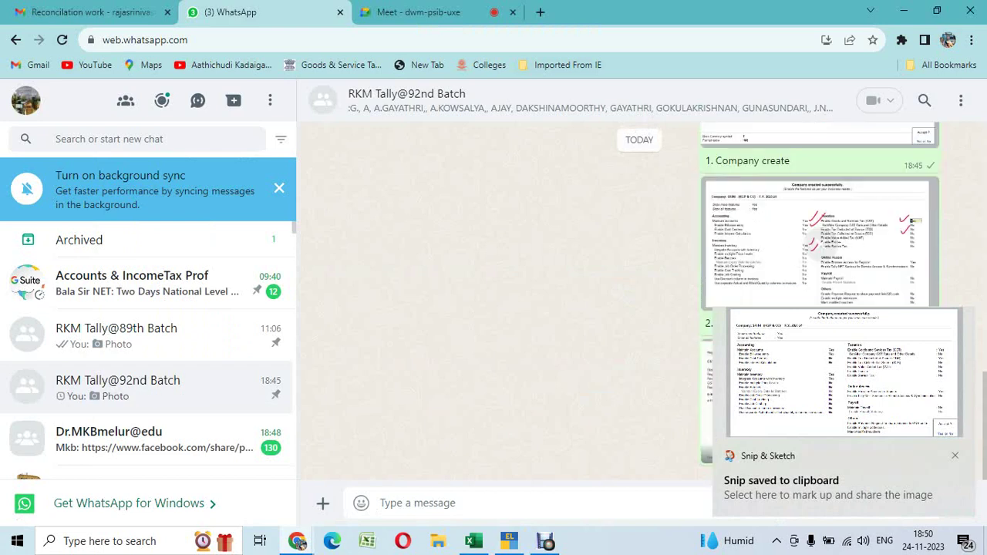
key("ctrl+Tab")
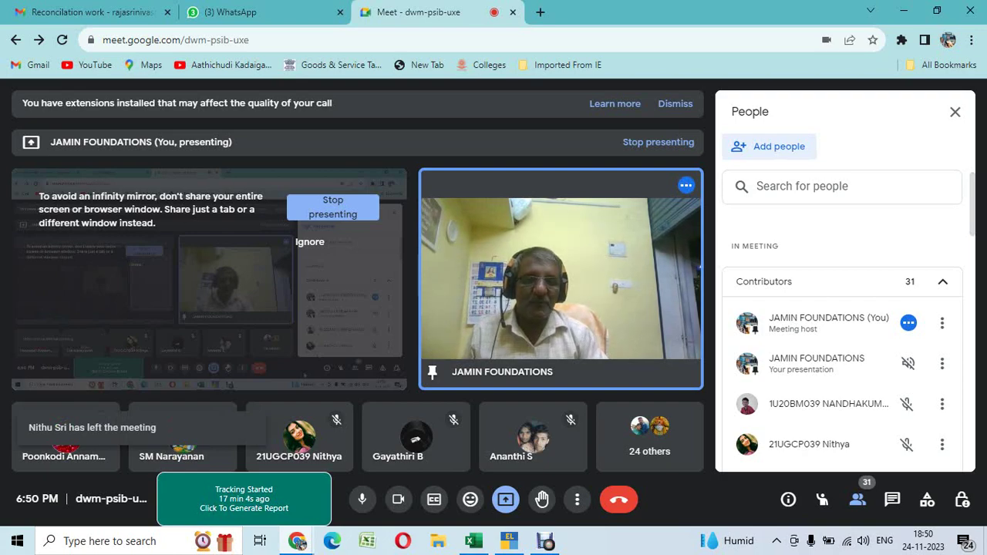
key("alt+Tab")
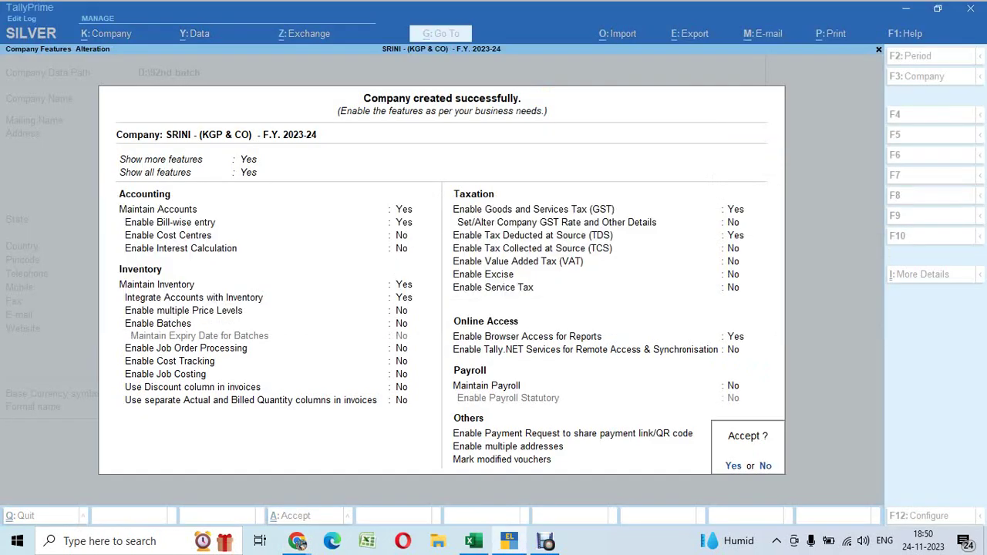
Save the company features and create ledger GST Local Purchase under Purchase Accounts with Goods supply
key("Return")
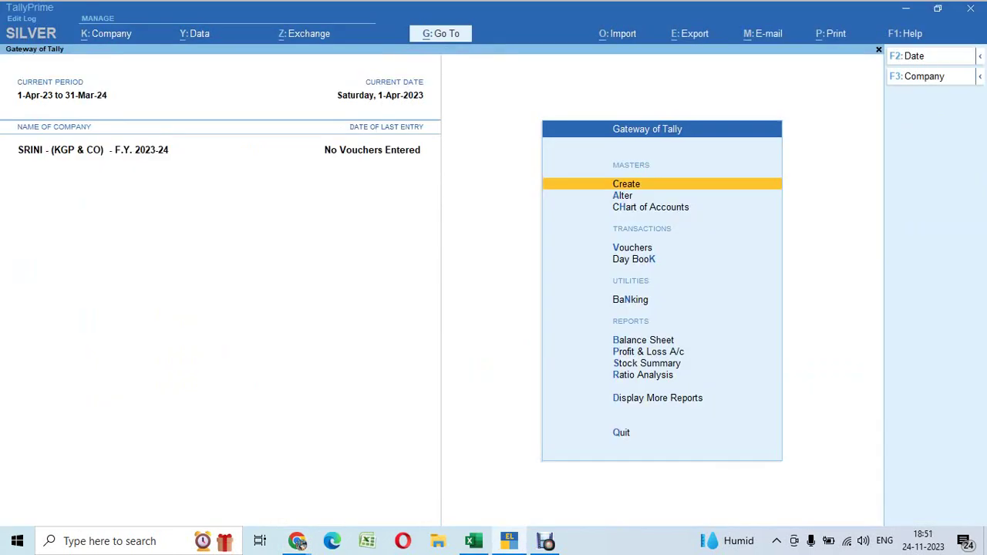
key("Return")
key("Down")
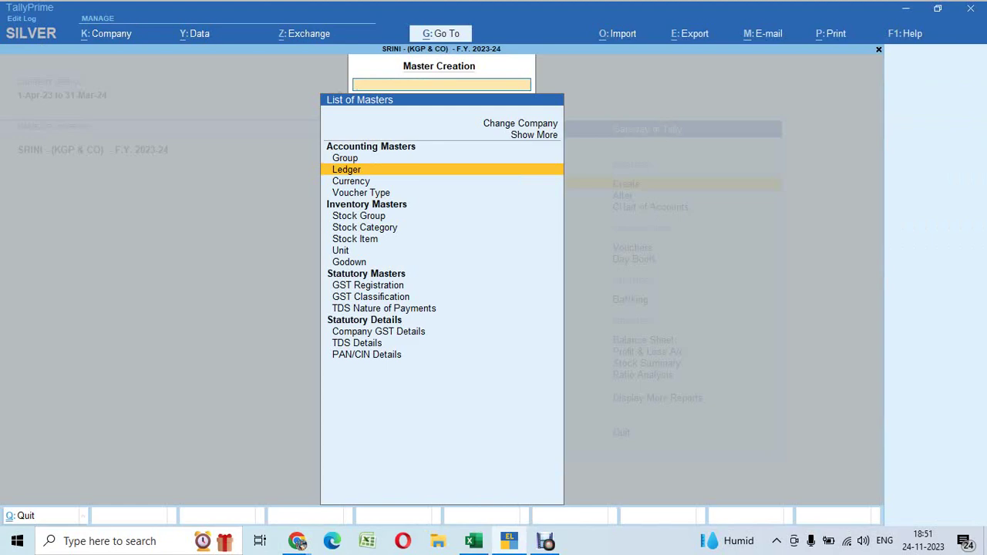
key("Return")
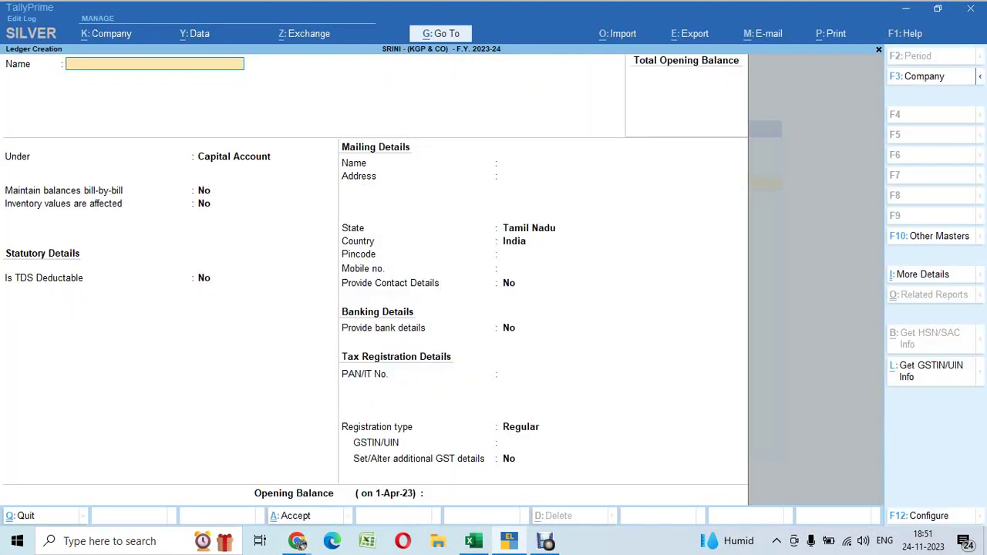
type("GST Local")
key("Return")
type("Pur")
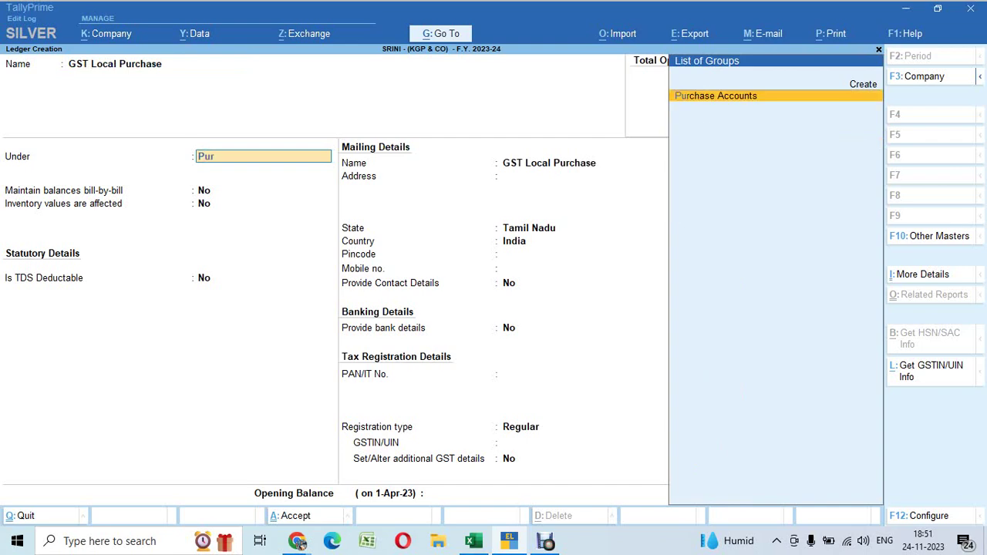
key("Return")
key("Return")
key("Return")
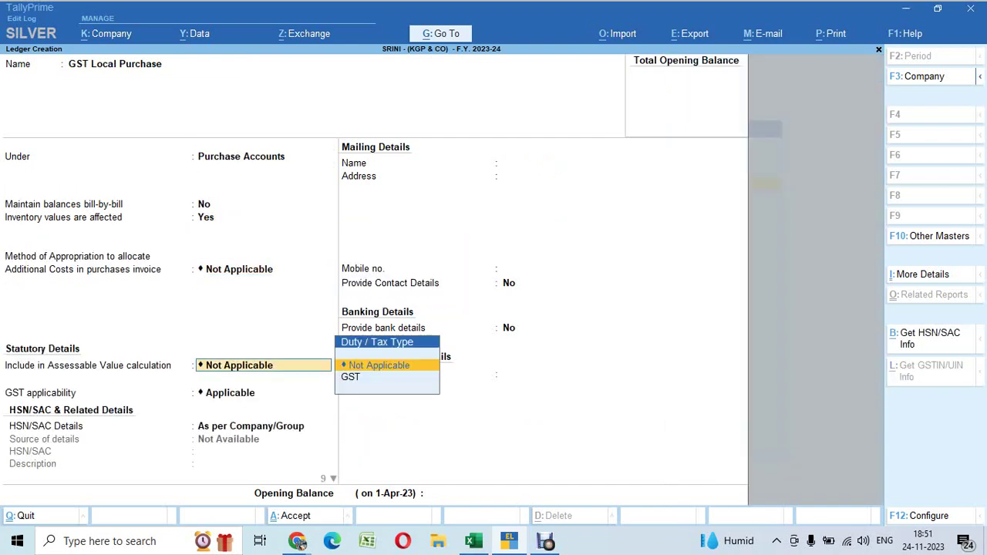
key("Return")
key("Return")
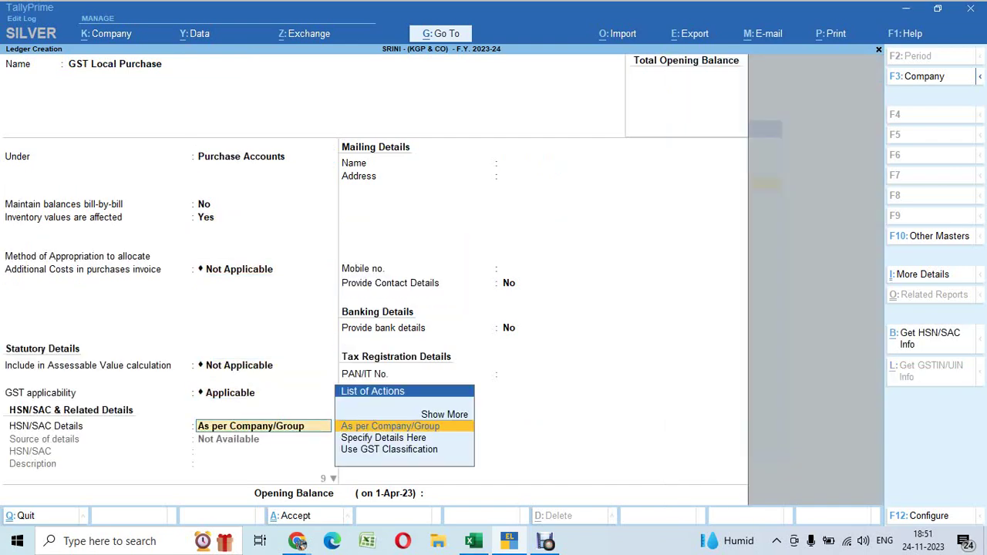
key("Return")
key("Return")
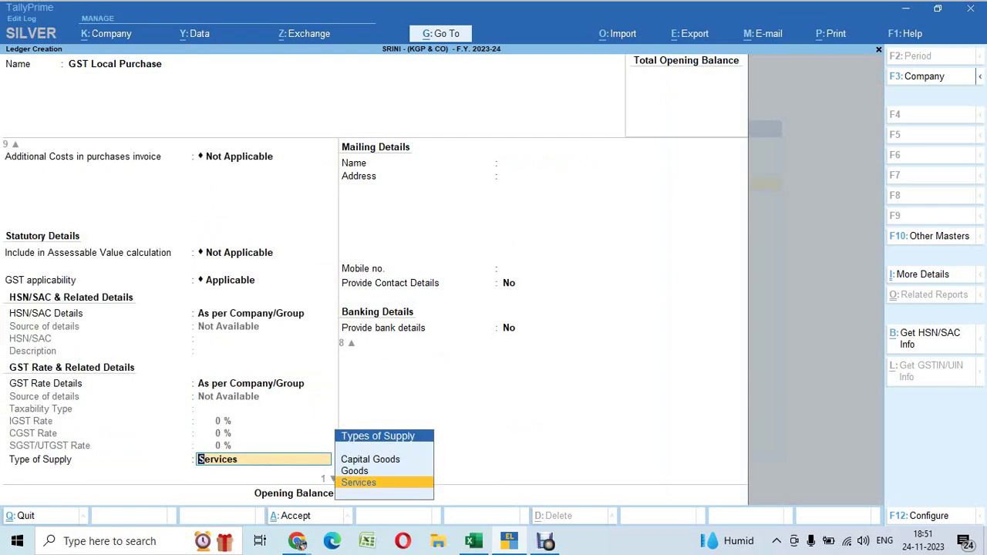
key("Up")
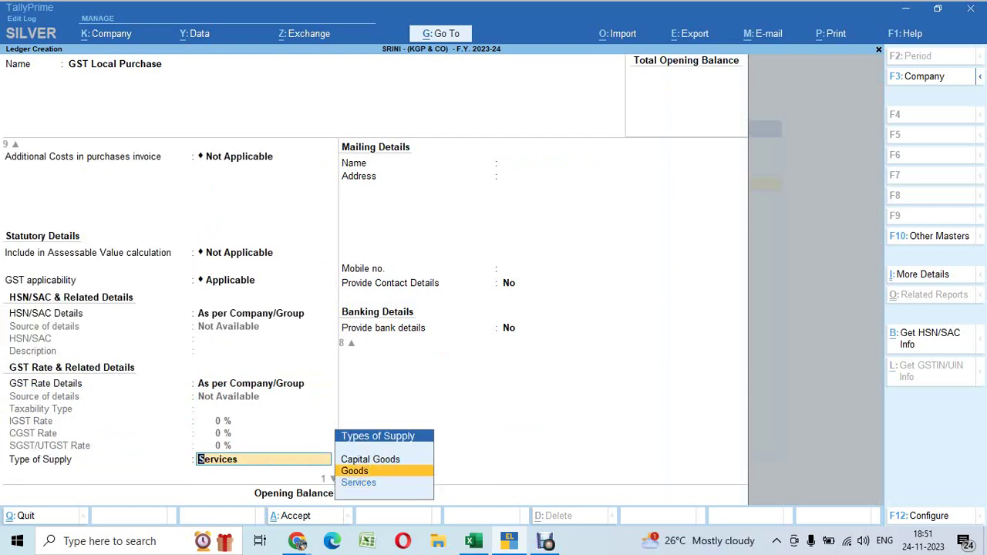
Paste a snip of the ledger form into WhatsApp and save the GST Local Purchase ledger
key("super+shift+s")
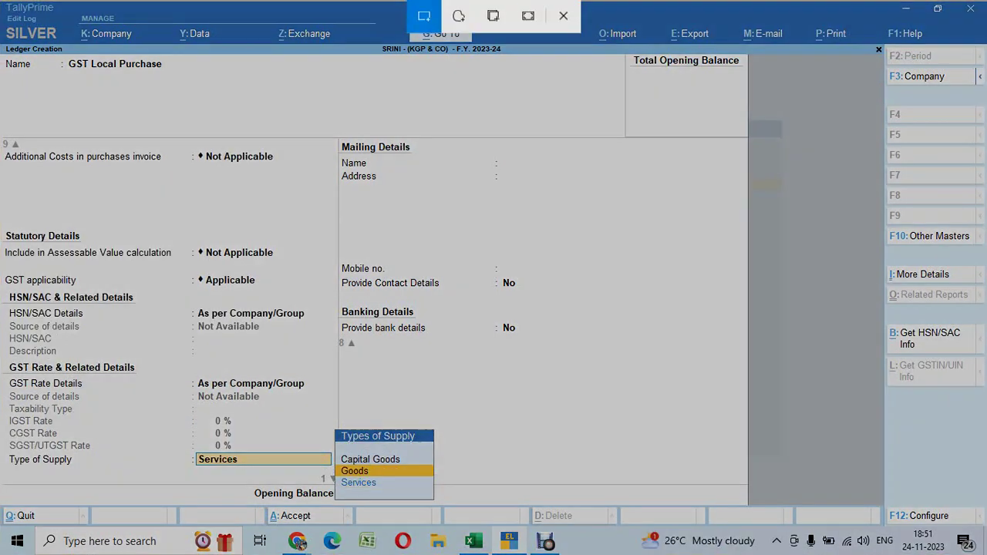
left_click_drag(5, 34, 742, 495)
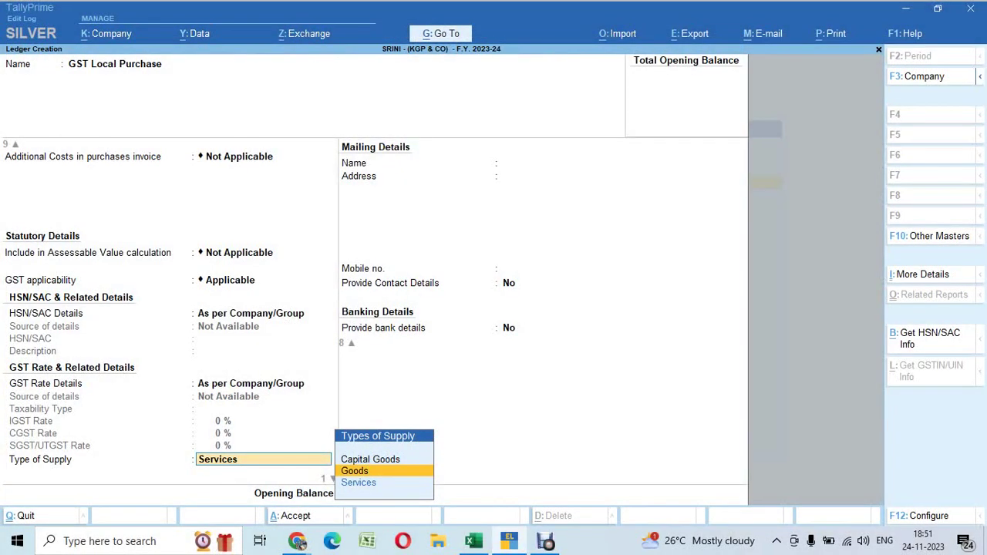
left_click(297, 541)
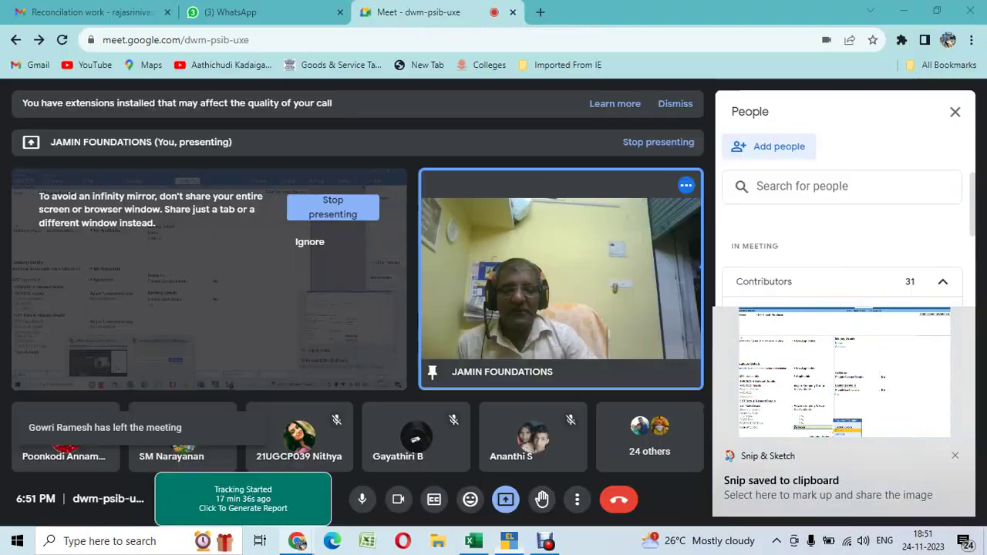
key("ctrl+2")
key("ctrl+v")
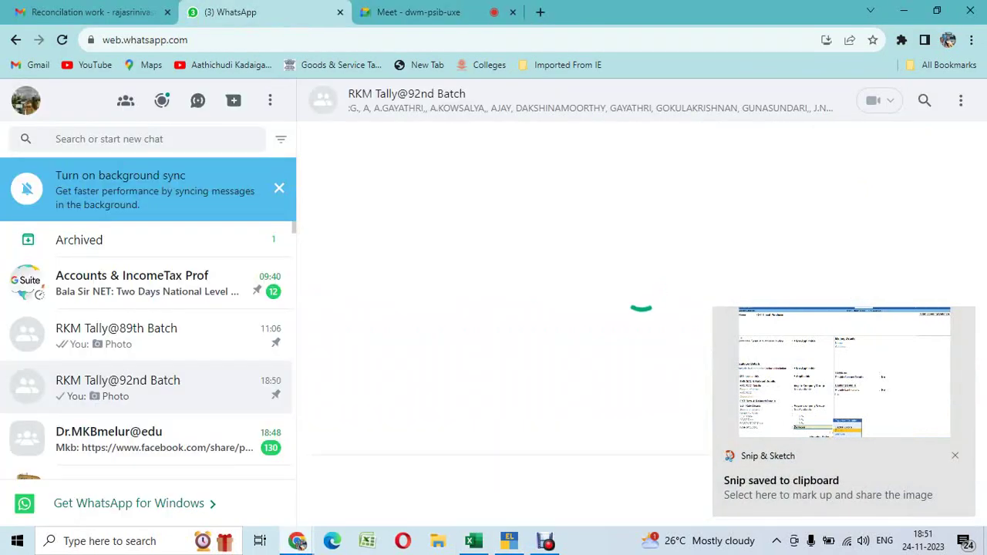
key("alt+Tab")
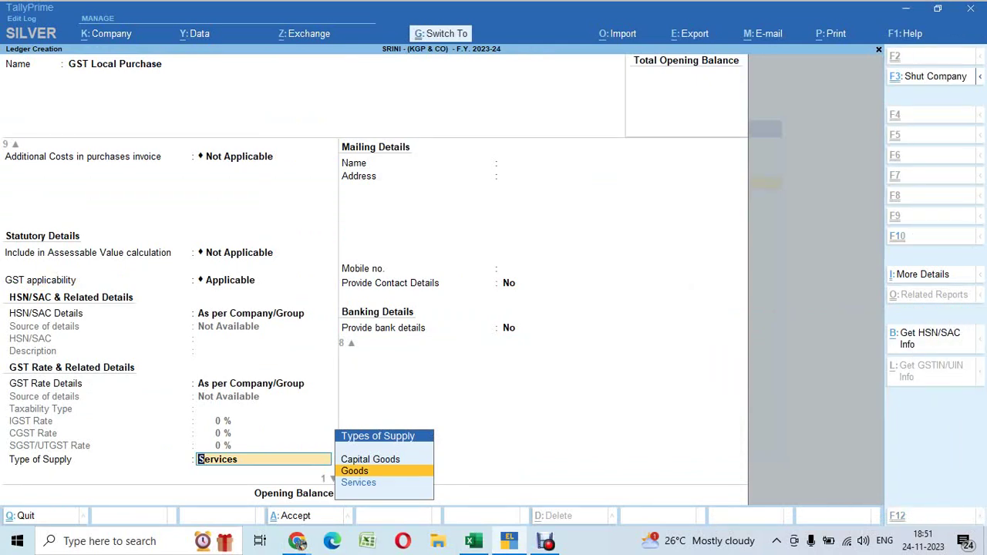
key("ctrl+a")
Create GST Local Sales under Sales Accounts, keeping HSN/SAC and rate as per company/group, with Goods supply
type("GST")
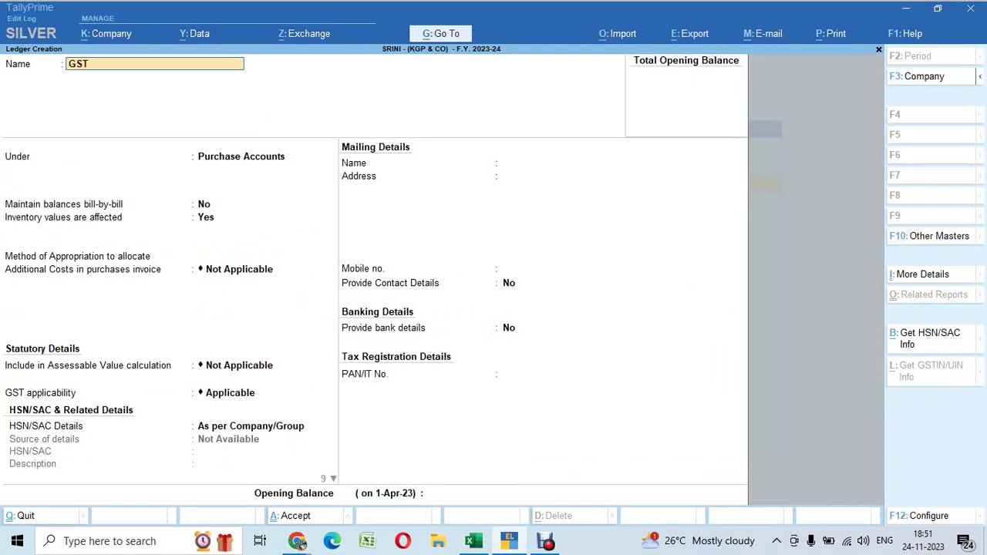
type(" Local Sales")
key("Return")
type("Sa")
key("Return")
key("Return")
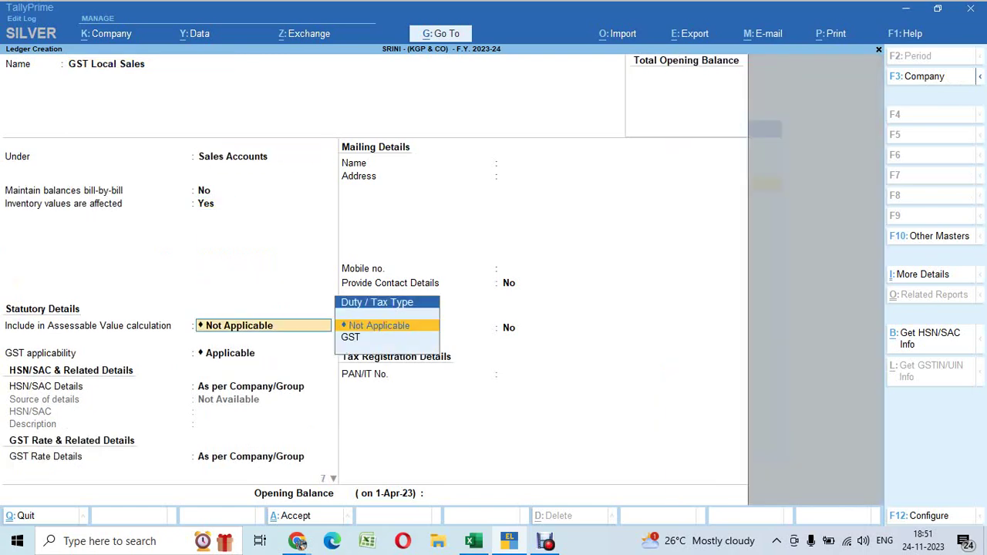
key("Return")
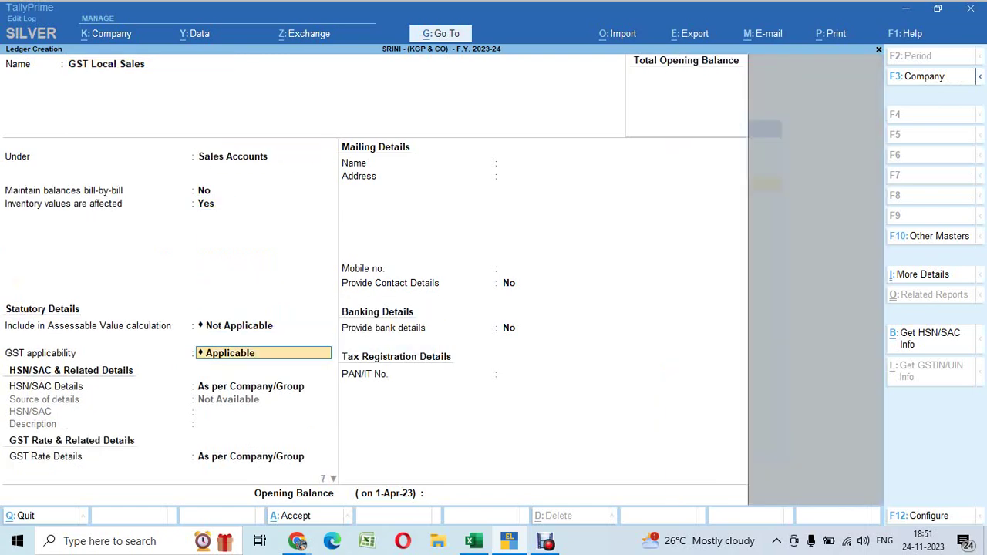
key("Return")
key("Return")
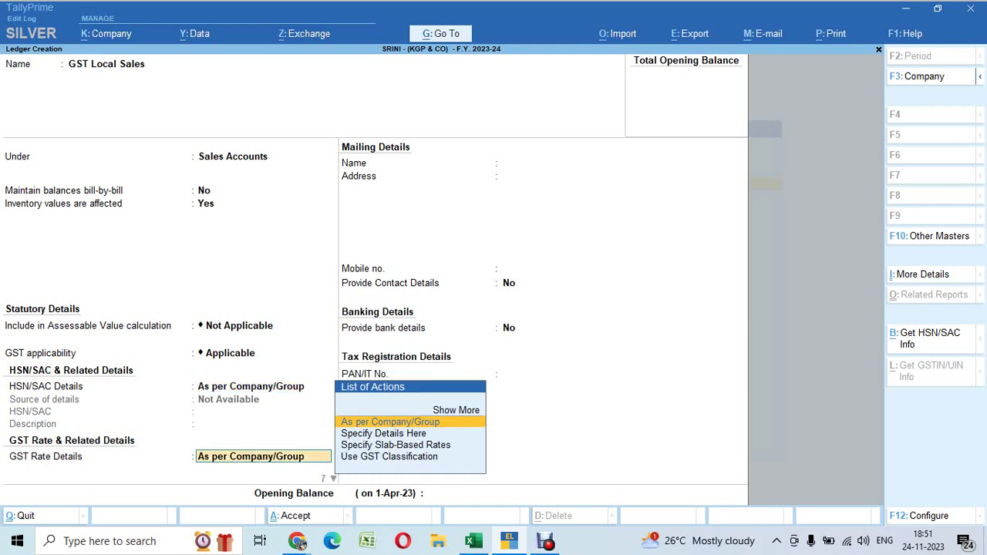
key("Return")
key("Up")
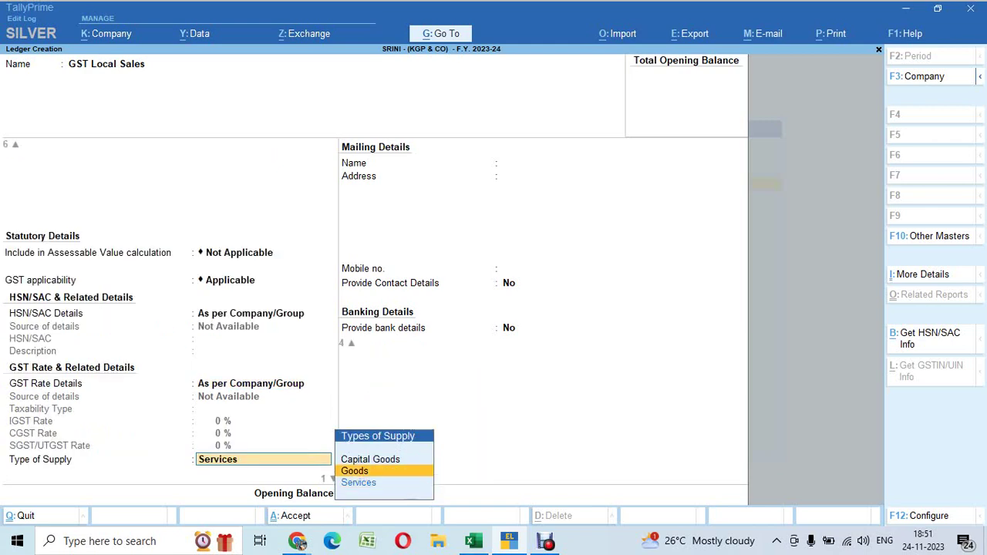
key("Return")
key("Return")
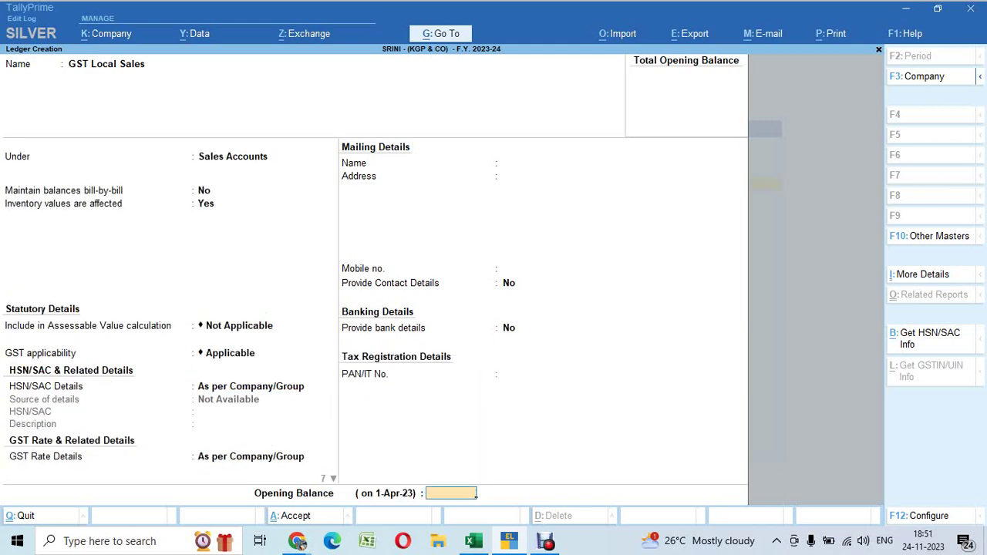
key("Return")
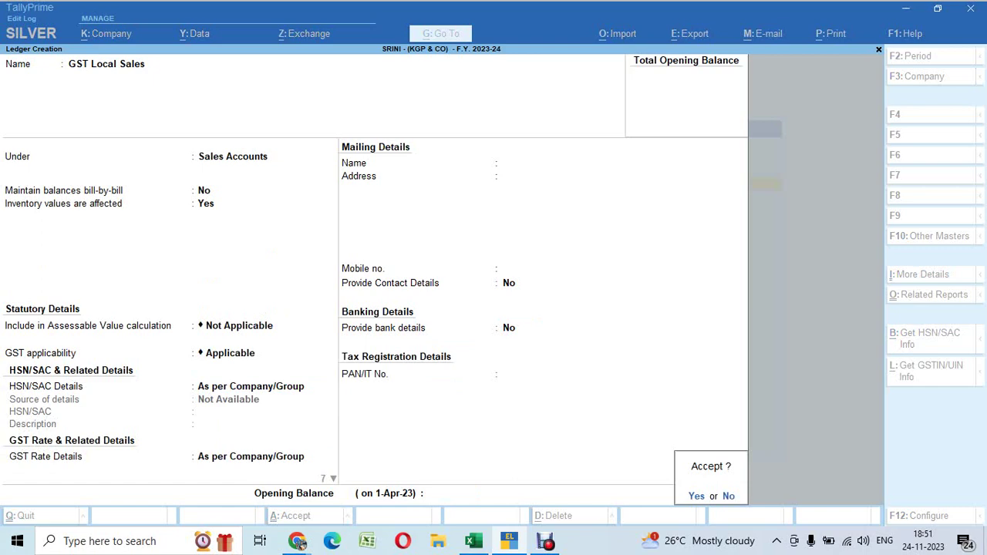
key("n")
key("Up")
key("Up")
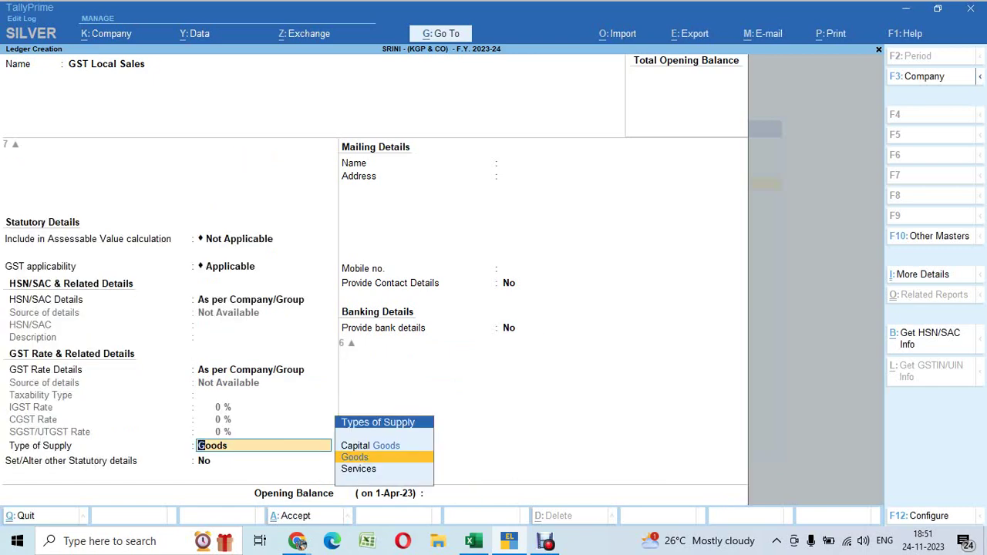
Paste a snip of the sales ledger form into WhatsApp, then confirm Goods and reach Opening Balance
key("super+shift+s")
left_click_drag(6, 46, 746, 500)
mouse_move(299, 543)
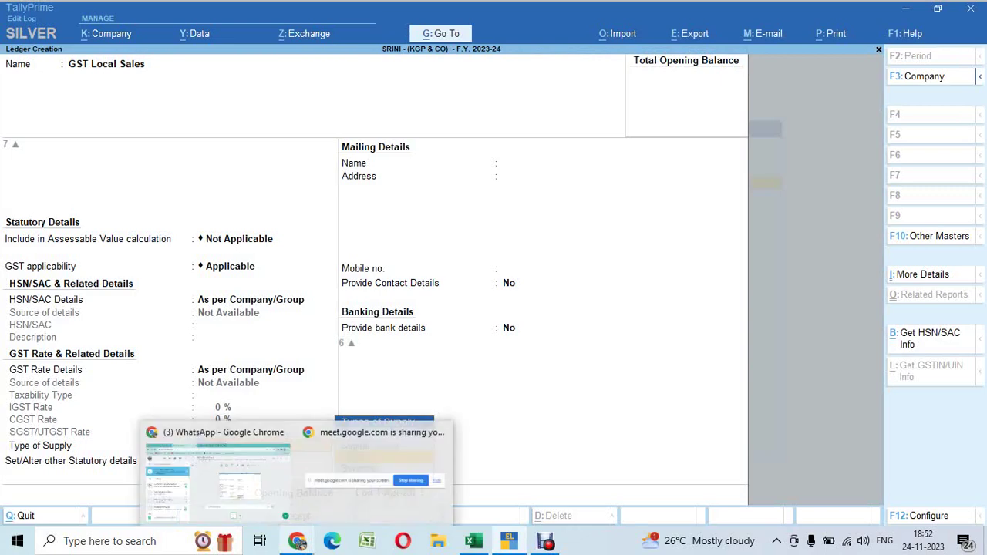
left_click(219, 472)
key("ctrl+v")
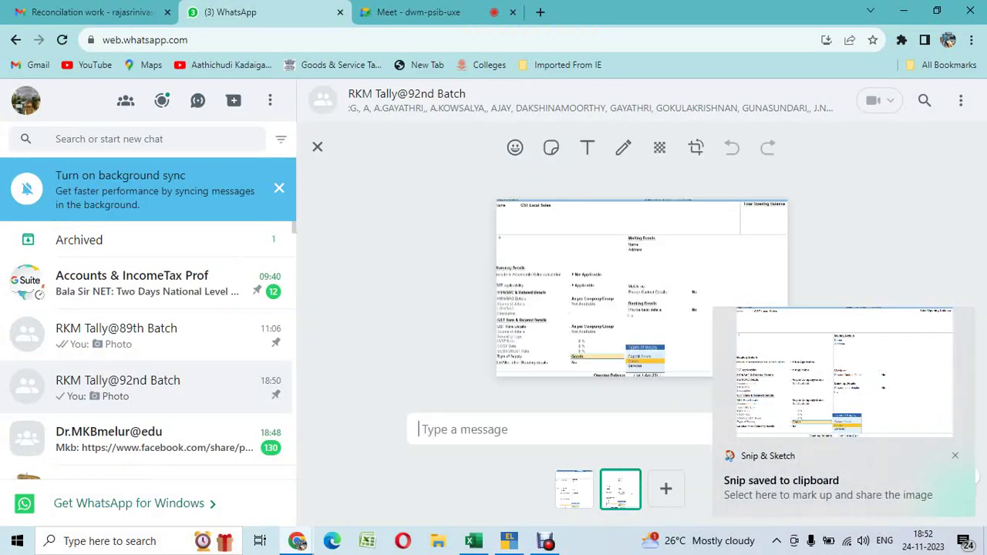
key("alt+Tab")
key("Return")
key("Return")
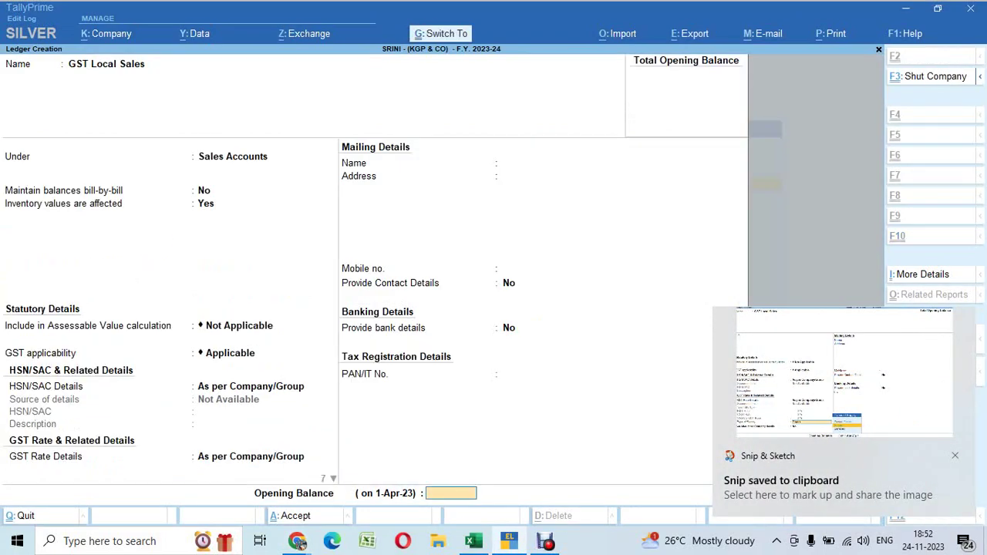
key("Return")
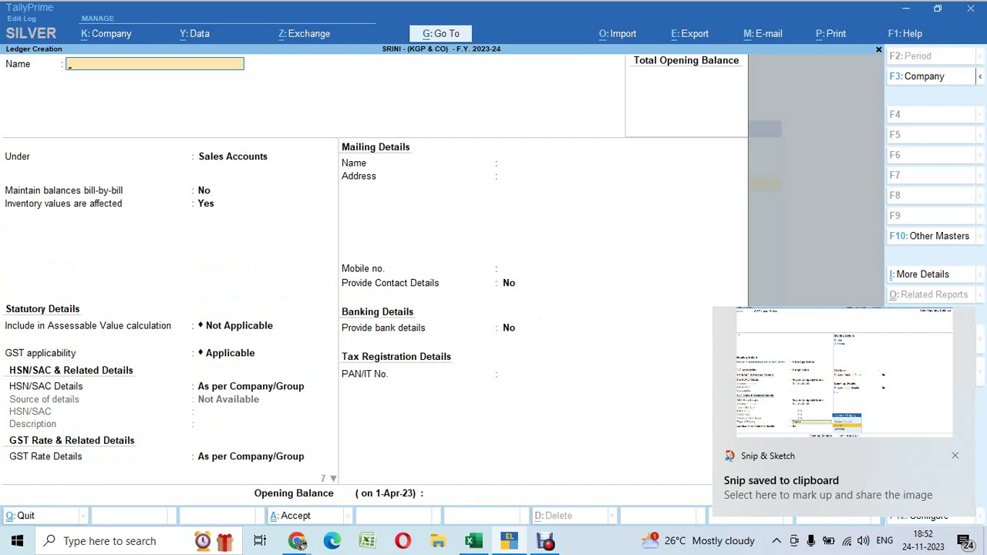
Fill in the Input CGST ledger: Duties & Taxes group, GST duty type, CGST tax type, TDS Not Applicable
type("Input")
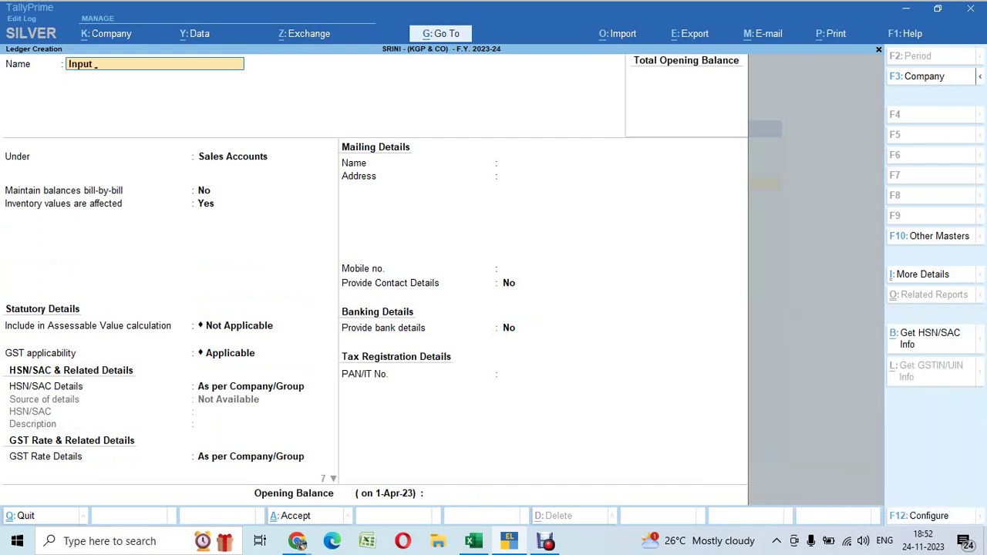
type(" CGST")
key("Return")
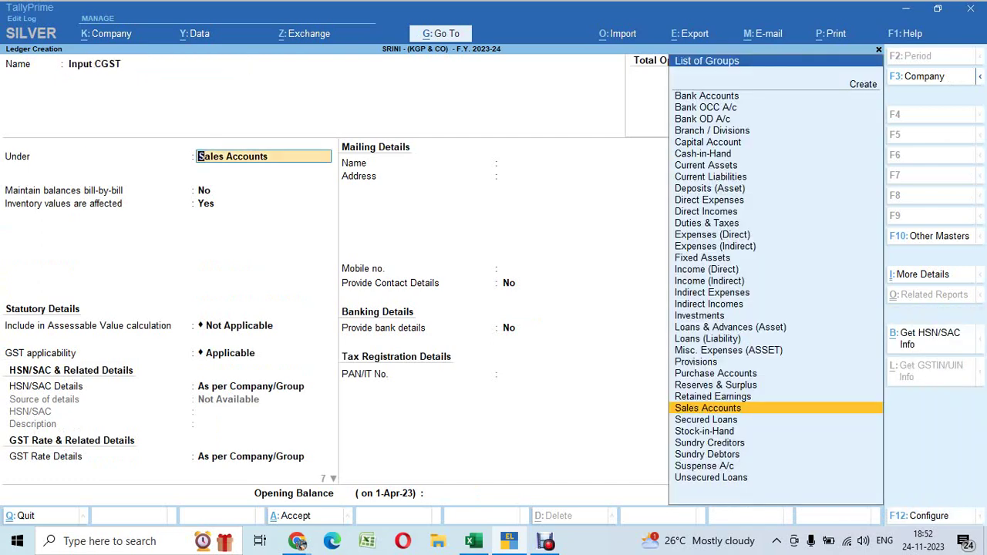
type("DUT")
key("Return")
key("Up")
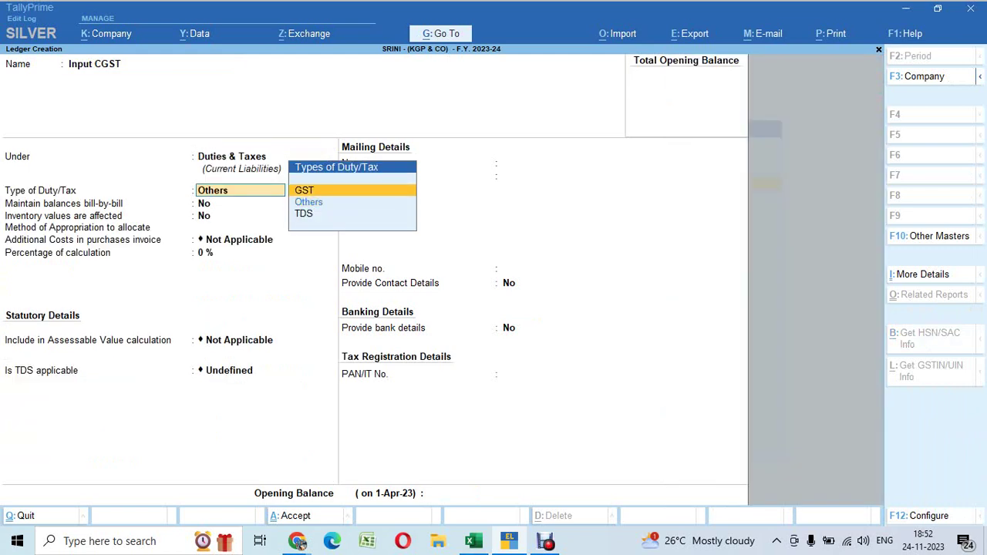
key("Return")
key("Down")
key("Return")
key("Return")
key("Return")
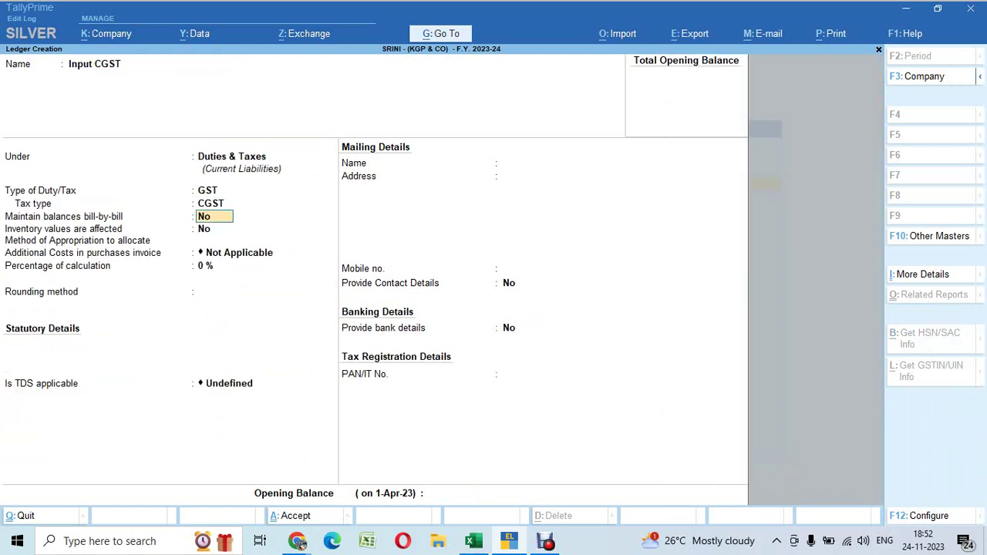
key("Return")
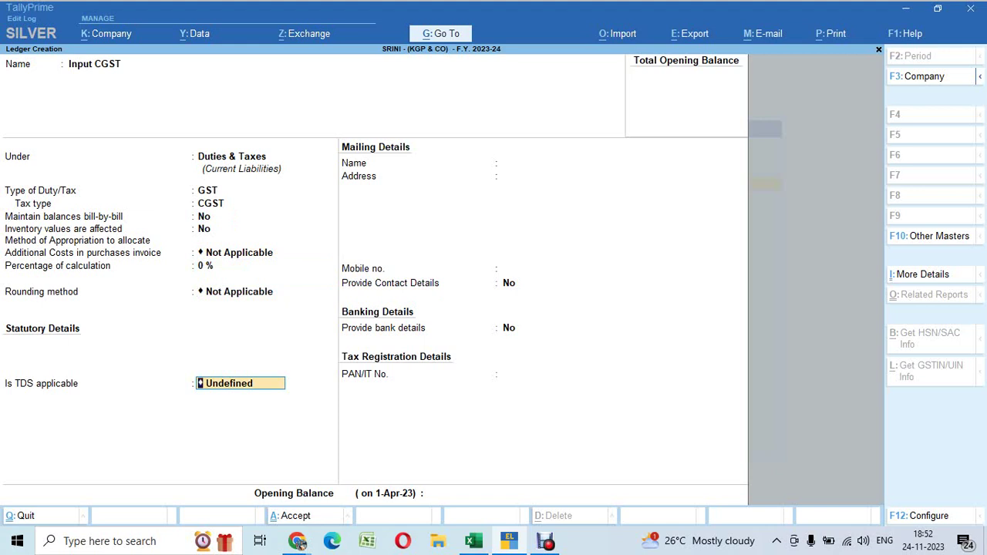
key("Up")
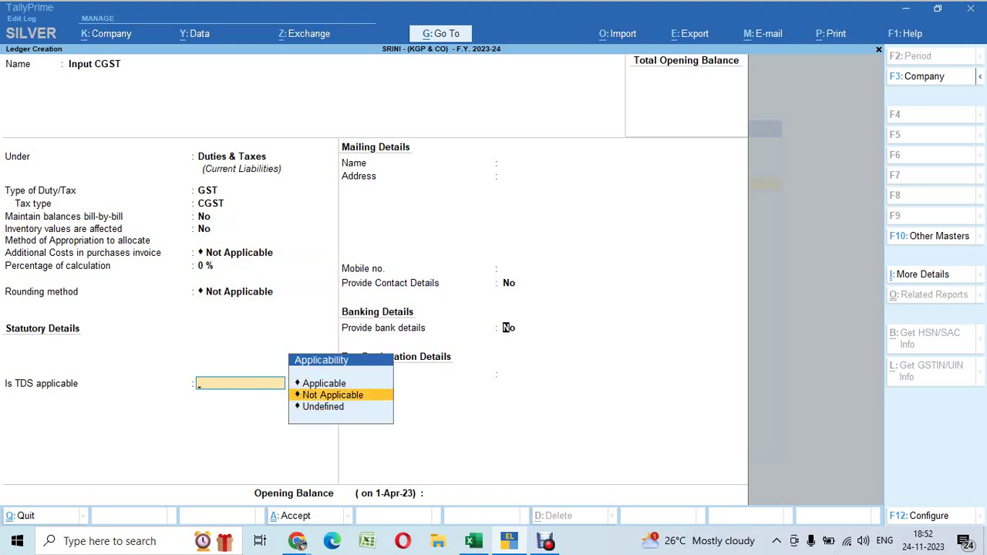
key("Return")
key("Return")
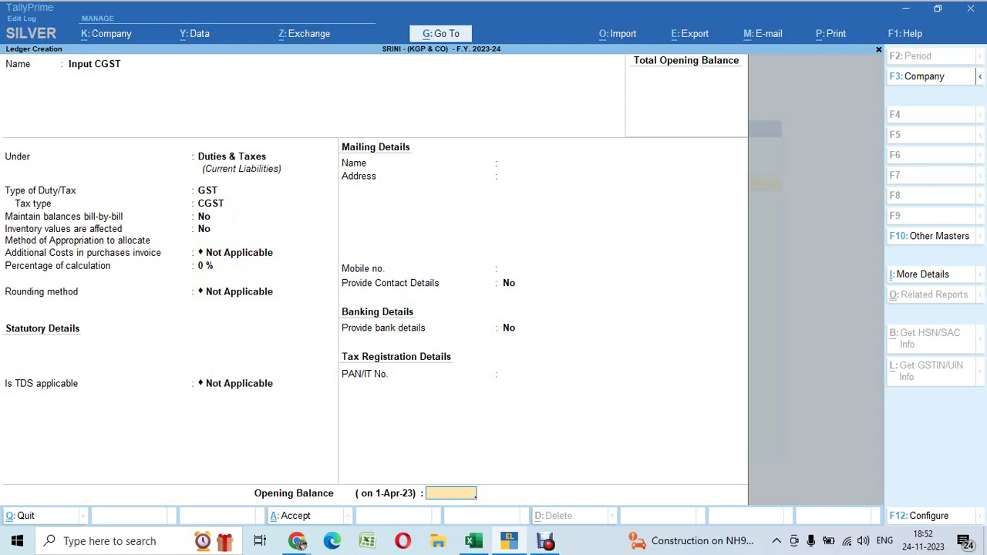
Paste a snip of the Input CGST form into the WhatsApp chat, then save the ledger
key("super+shift+s")
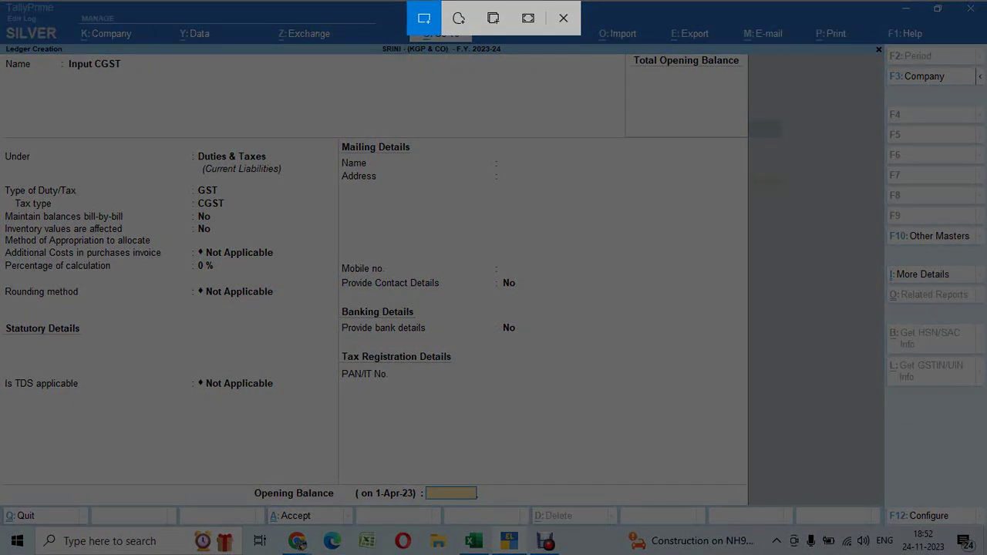
left_click_drag(6, 45, 747, 507)
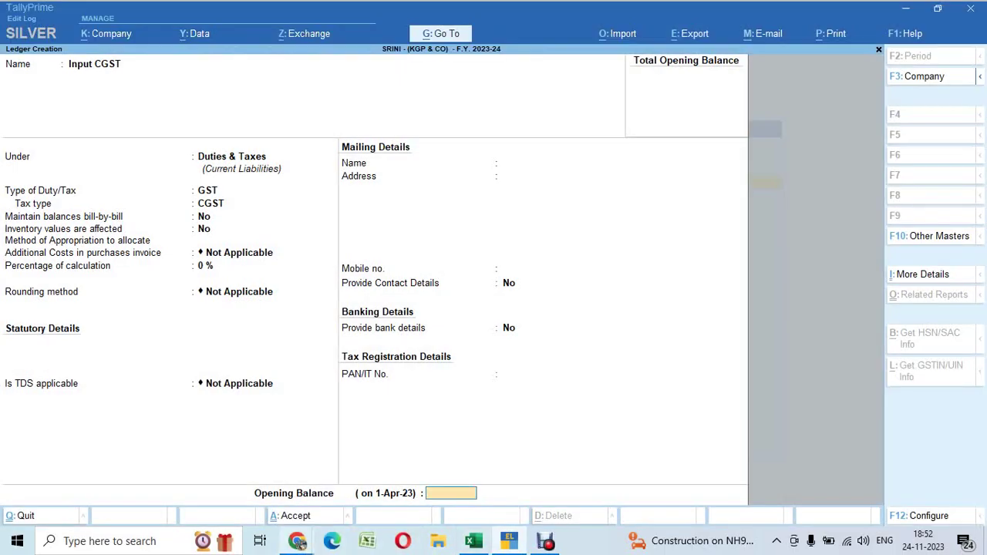
mouse_move(298, 541)
left_click(221, 511)
key("ctrl+v")
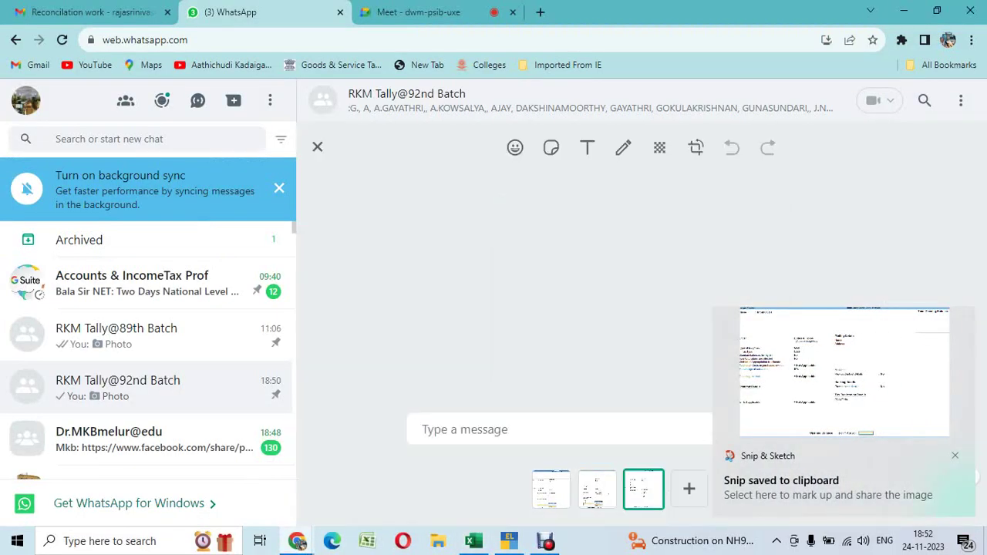
key("alt+Tab")
key("Return")
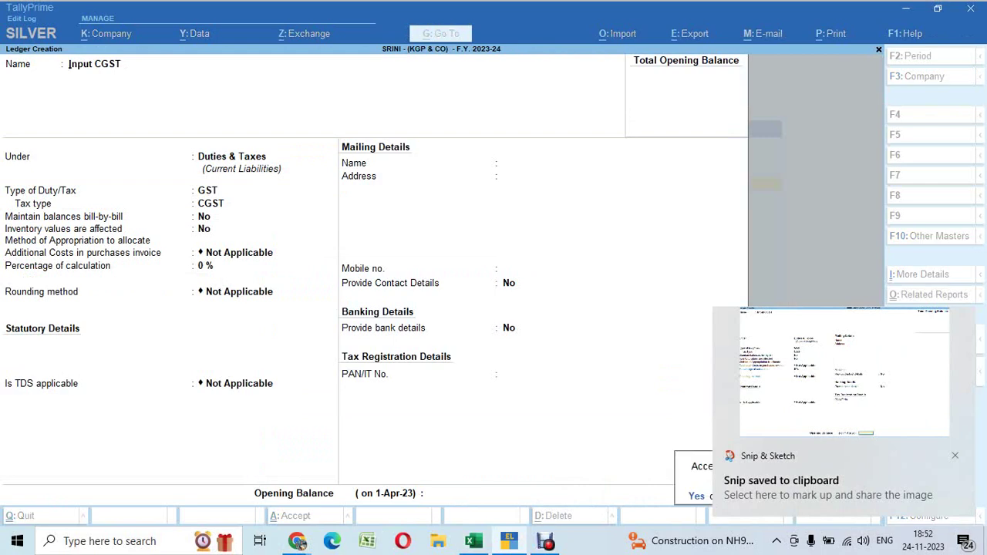
key("Return")
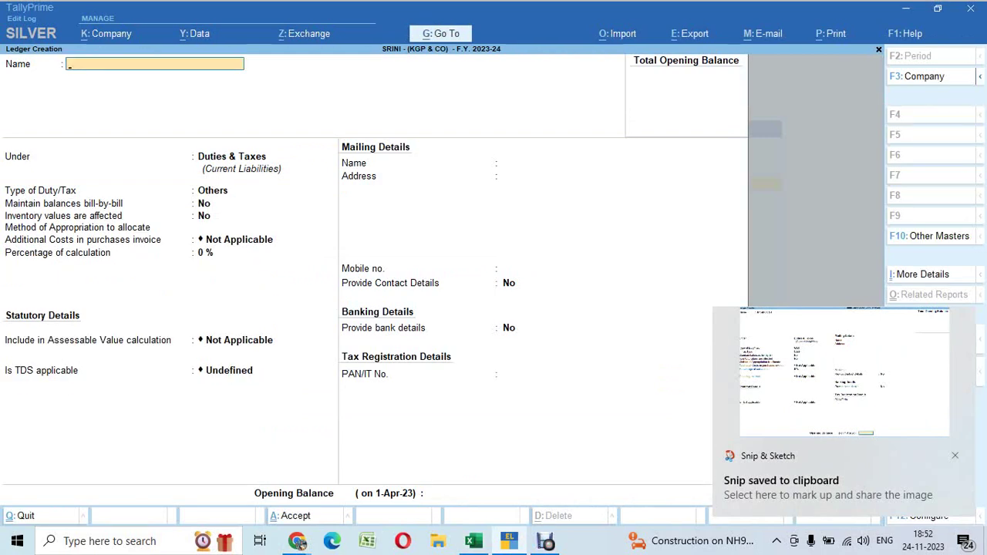
Fill in the Input SGST ledger: Duties & Taxes group, GST duty type, SGST/UTGST tax type, TDS Not Applicable
type("Input S")
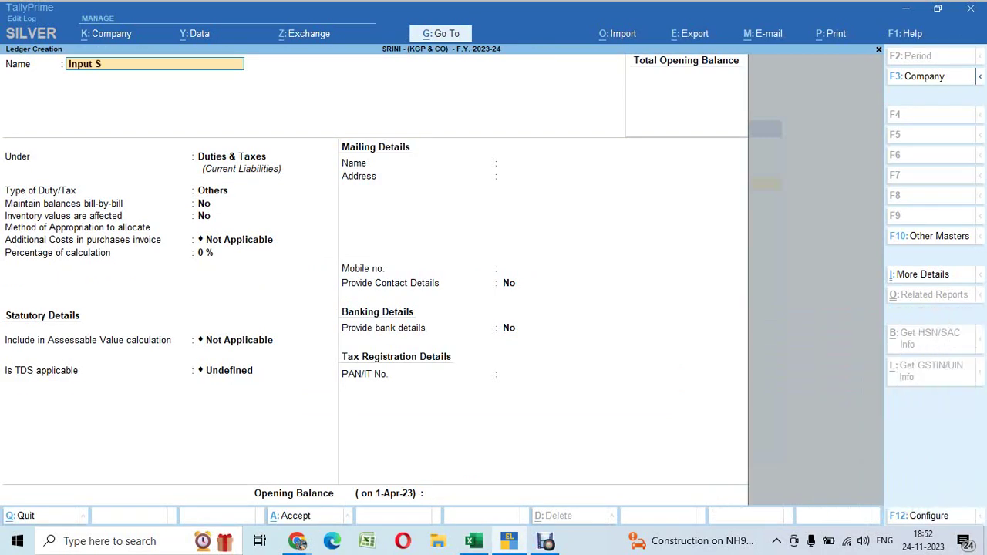
type("GST")
key("Return")
key("Return")
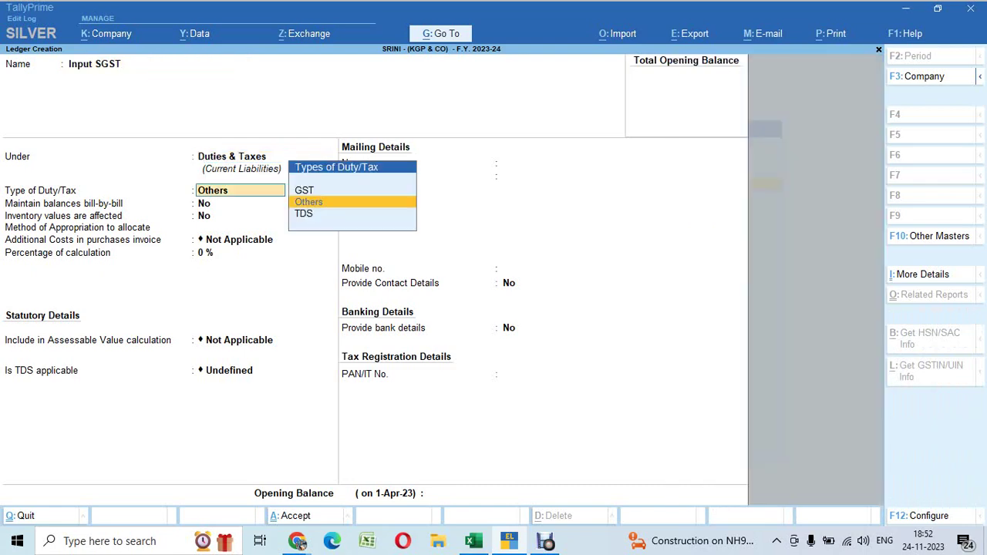
key("Up")
key("Return")
key("Down")
key("Down")
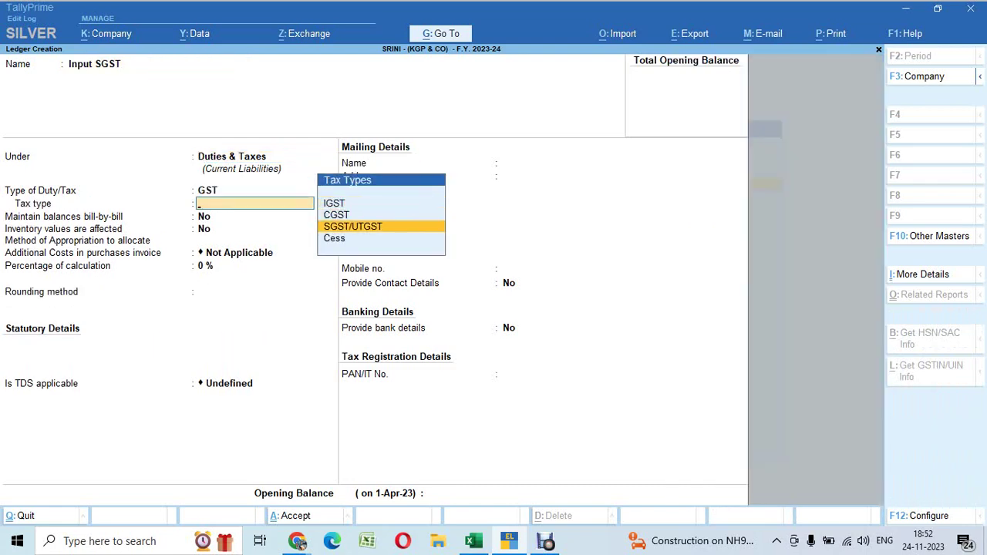
key("Return")
key("Return")
key("Return")
key("Return")
key("Return")
key("Return")
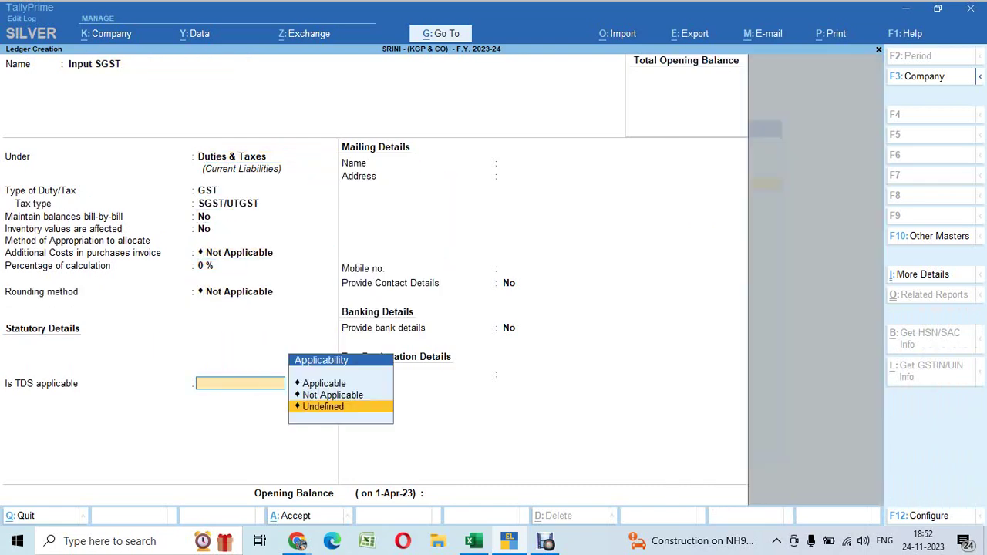
key("Up")
key("Return")
key("Return")
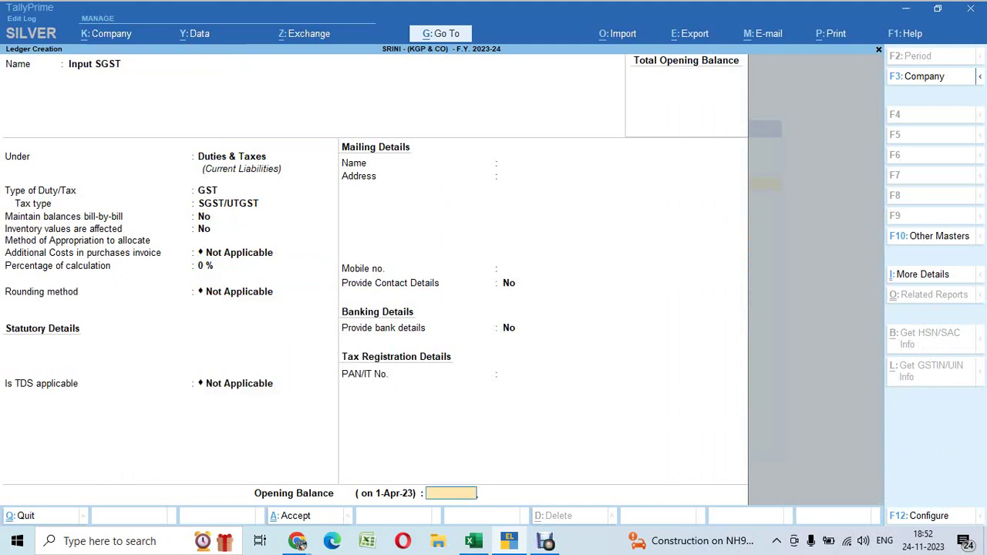
key("Return")
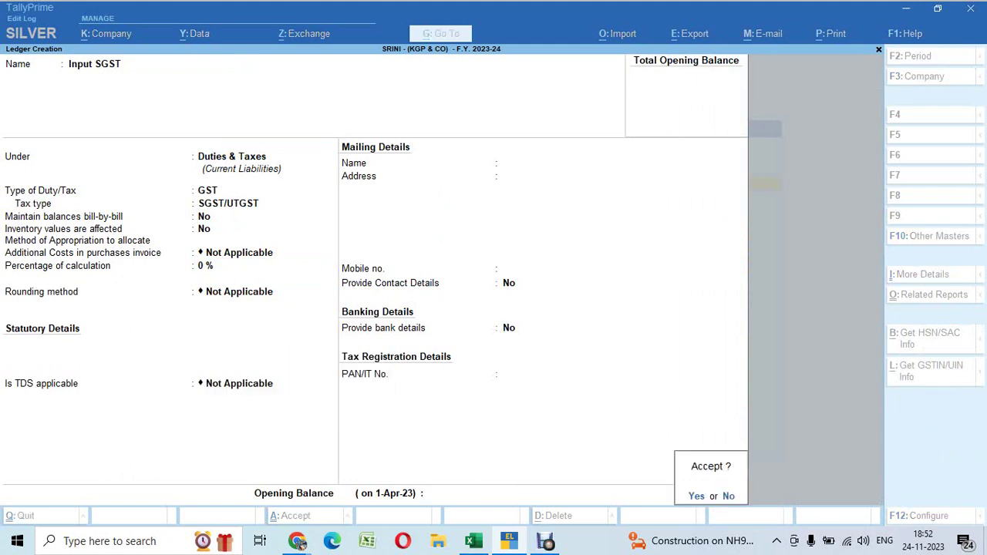
Share a snip of the Input SGST form on WhatsApp, save it, and name the next ledger Output CGST
key("super+shift+s")
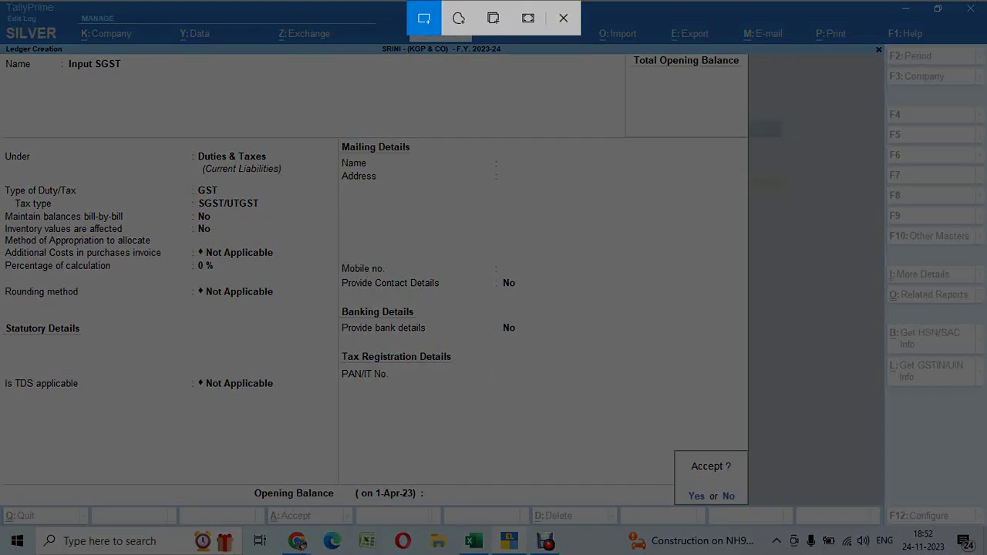
left_click_drag(0, 30, 752, 507)
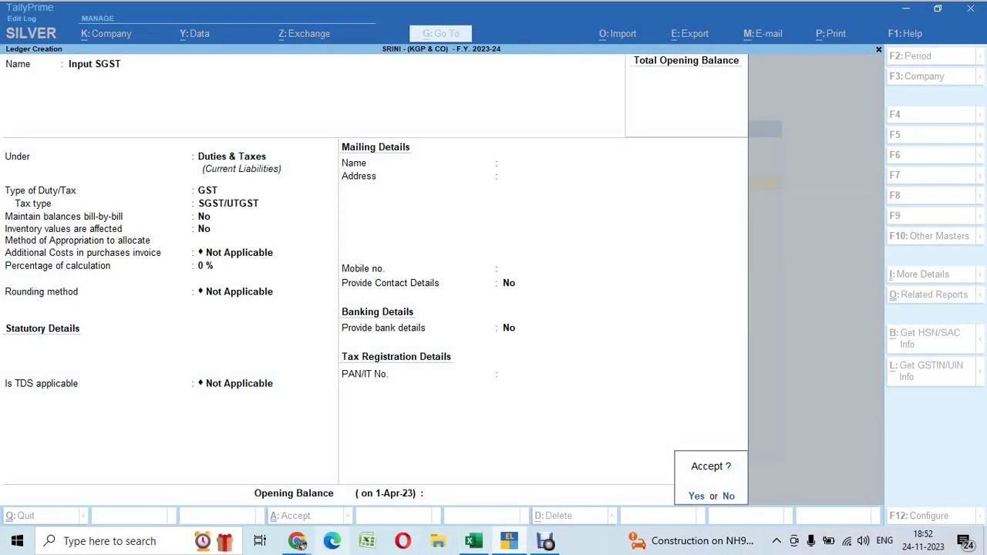
mouse_move(299, 544)
left_click(218, 473)
key("ctrl+v")
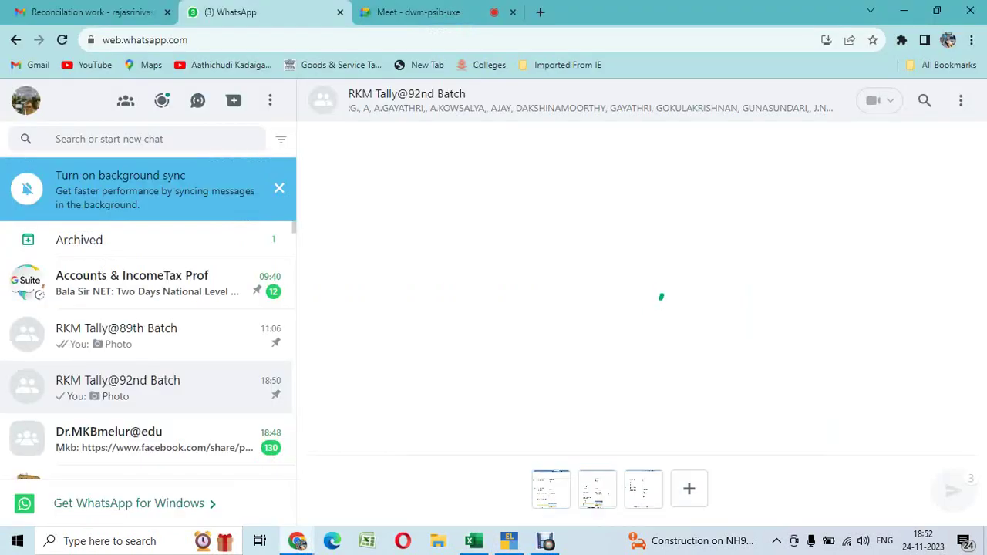
left_click(298, 542)
type("y")
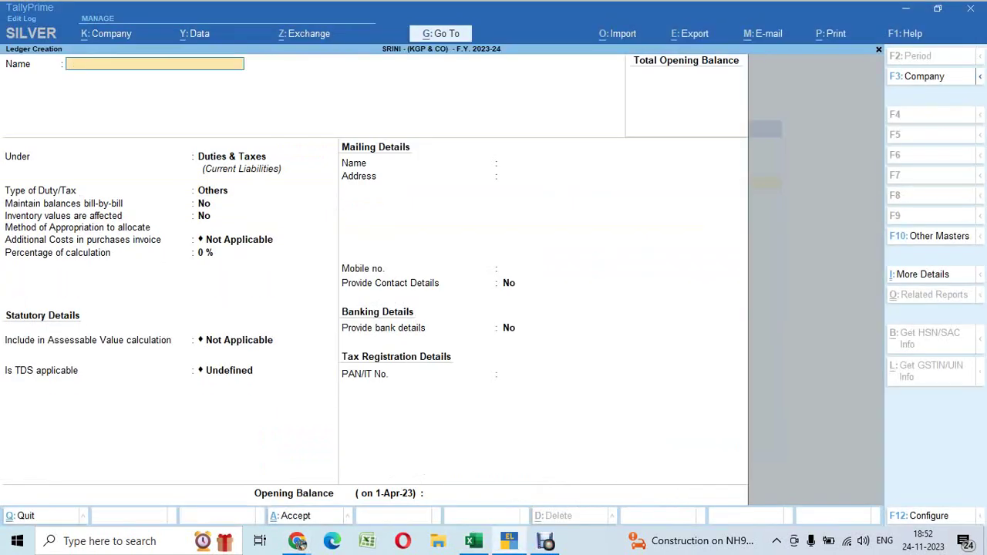
type("Output CGST")
Set Output CGST under Duties & Taxes with GST duty type, CGST tax type and TDS Not Applicable
key("Return")
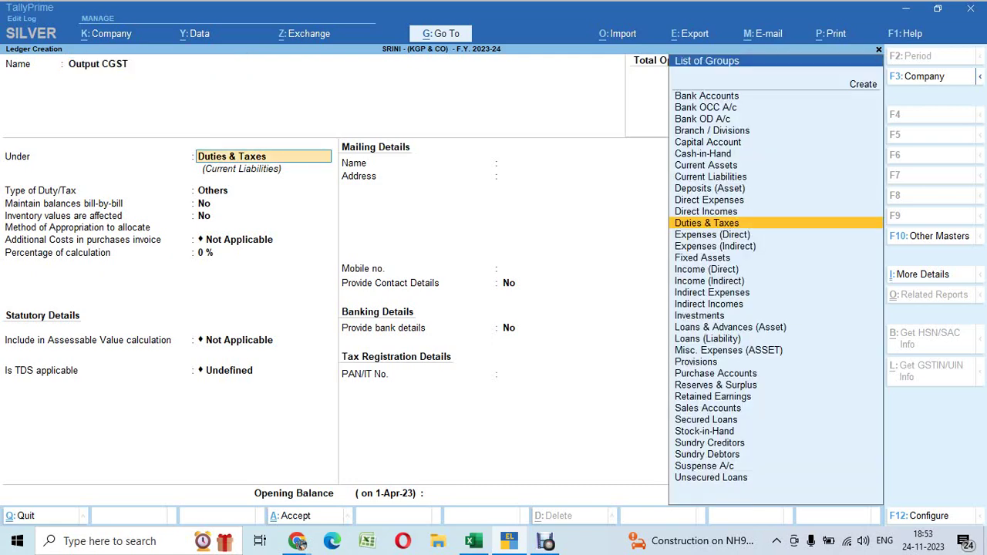
key("Return")
key("Up")
key("Return")
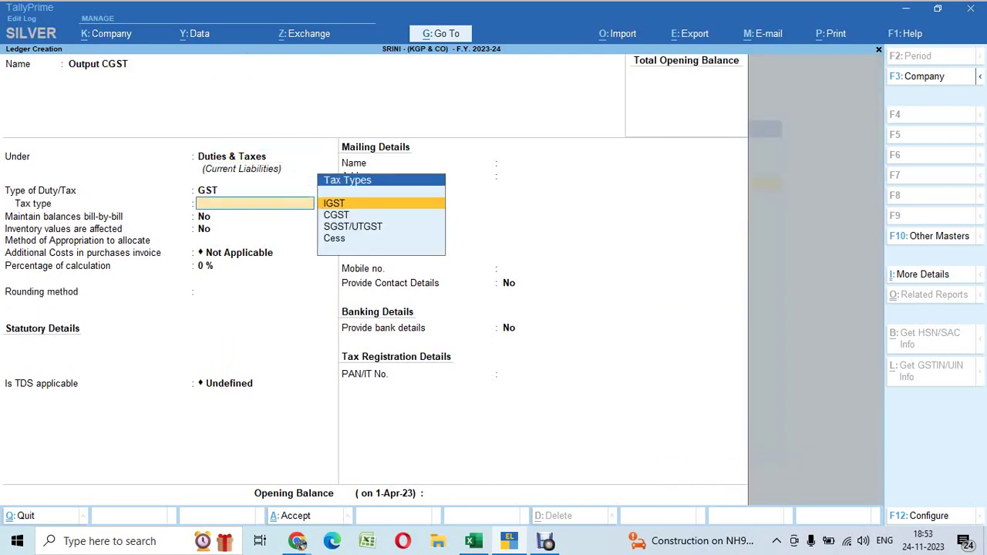
key("Down")
key("Return")
key("Return")
key("Return")
key("Return")
key("Return")
key("Return")
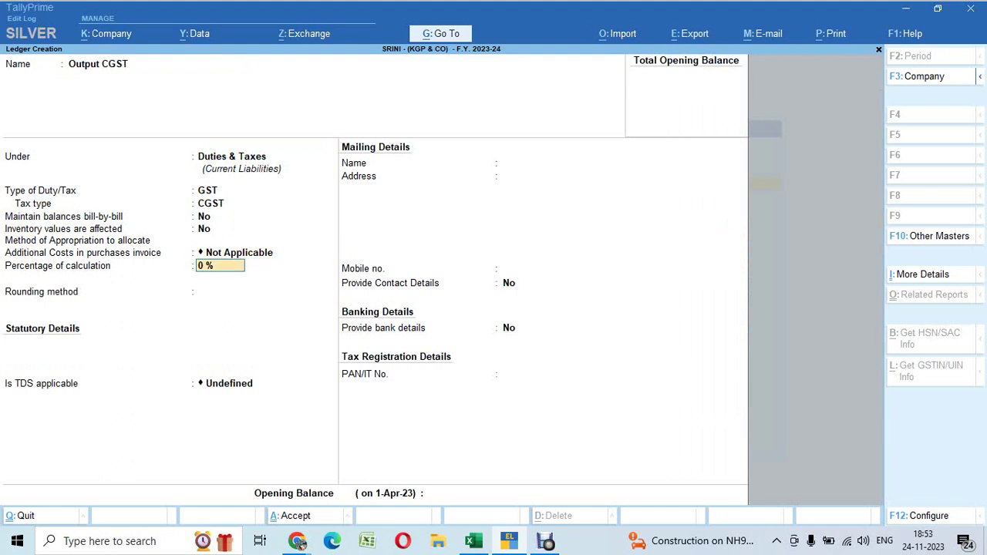
key("Up")
key("Return")
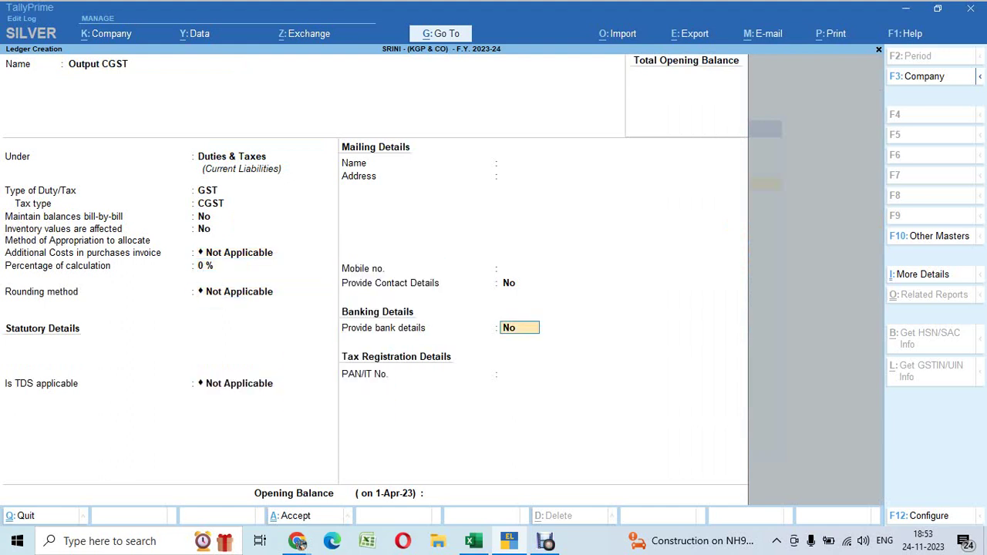
key("Return")
key("Return")
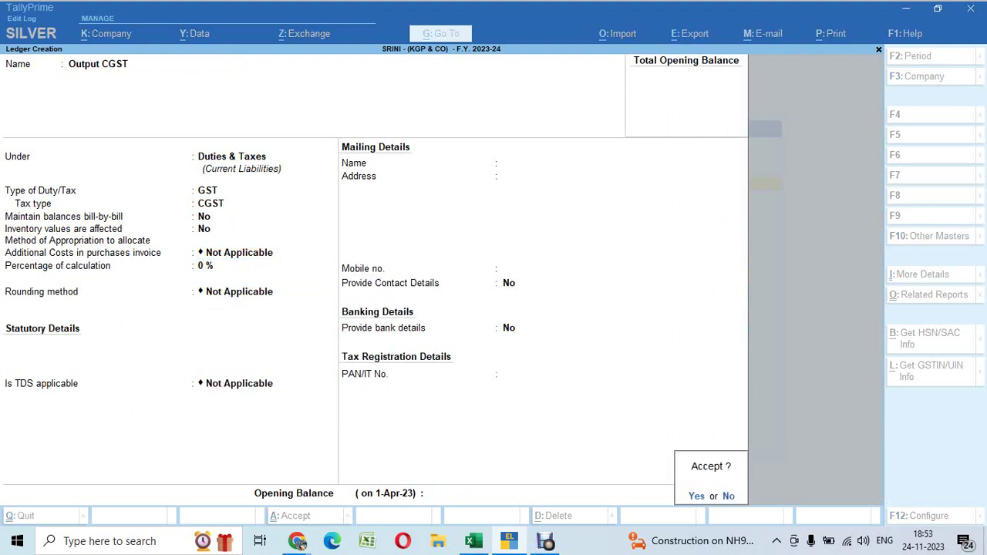
Send a snip of the Output CGST form to the WhatsApp group and save the ledger
key("super+shift+s")
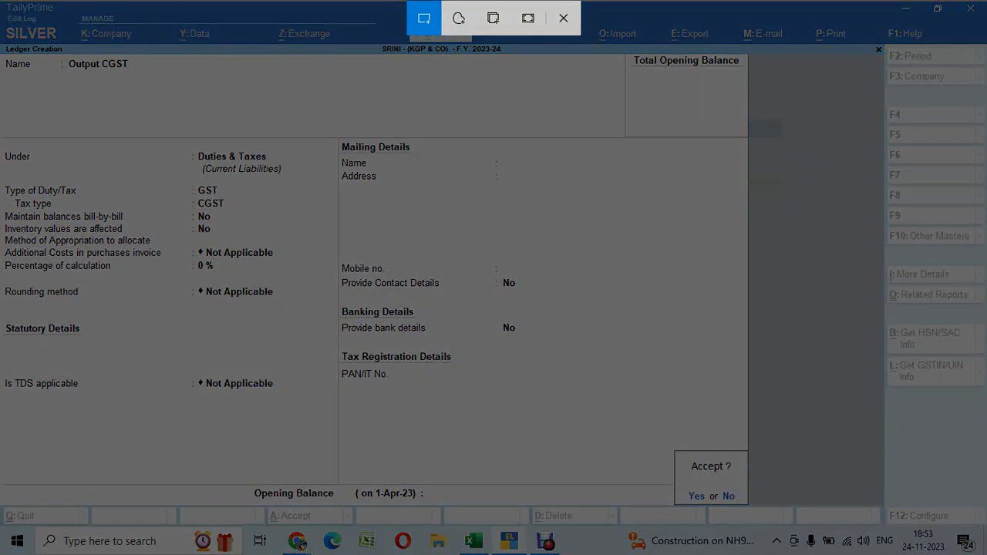
left_click_drag(2, 44, 749, 506)
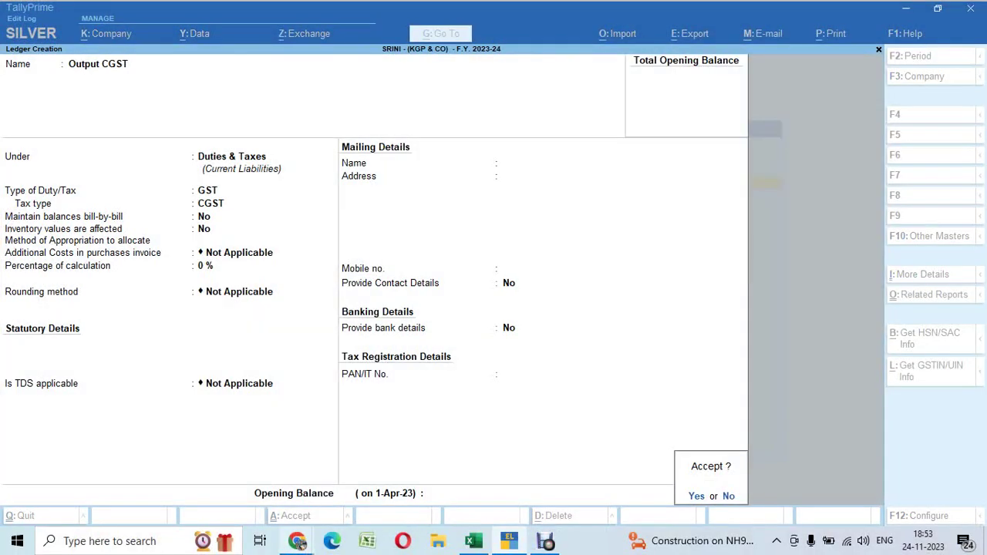
mouse_move(297, 541)
left_click(232, 478)
key("ctrl+v")
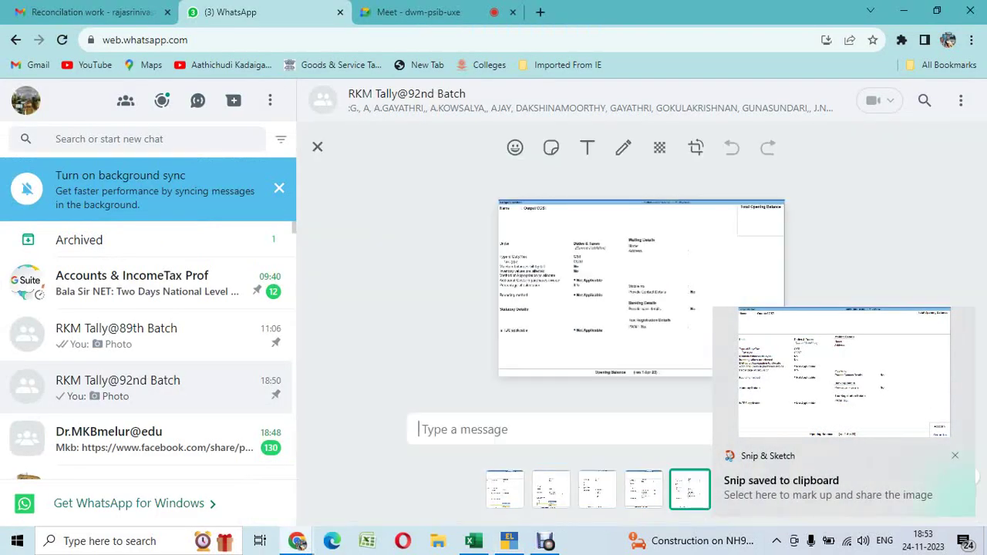
key("Return")
key("alt+Tab")
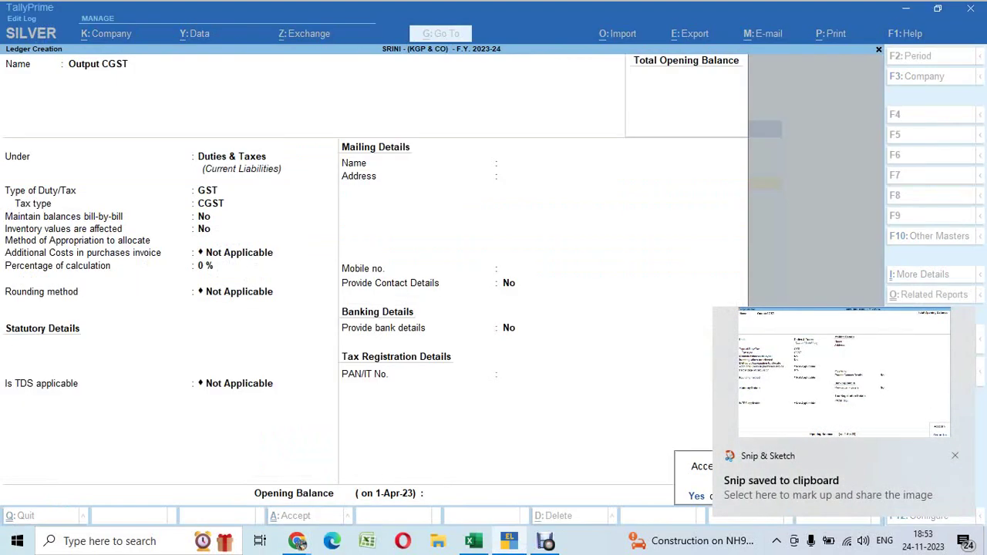
key("Return")
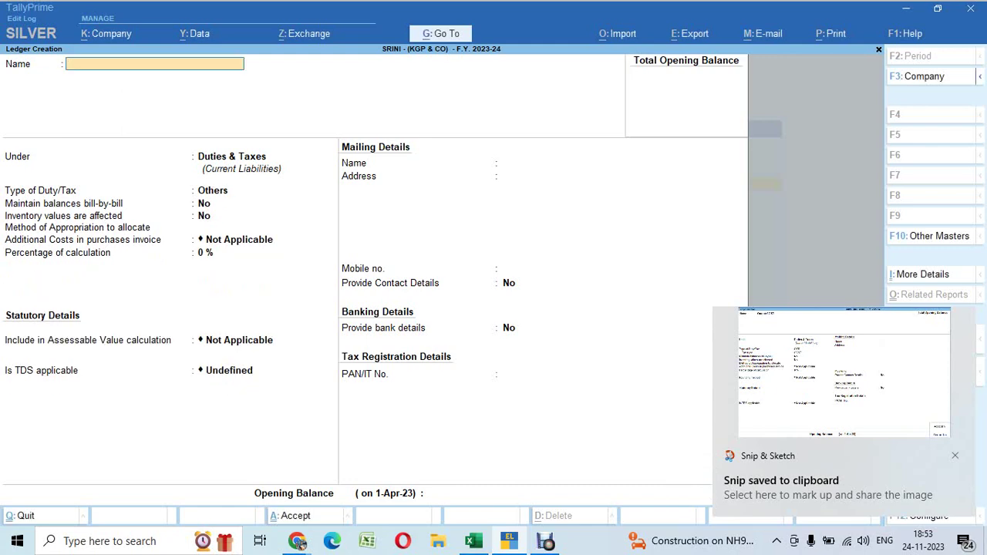
Fill in the Output SGST ledger: Duties & Taxes group, GST duty type, SGST/UTGST tax type, TDS Not Applicable
type("Output SGST")
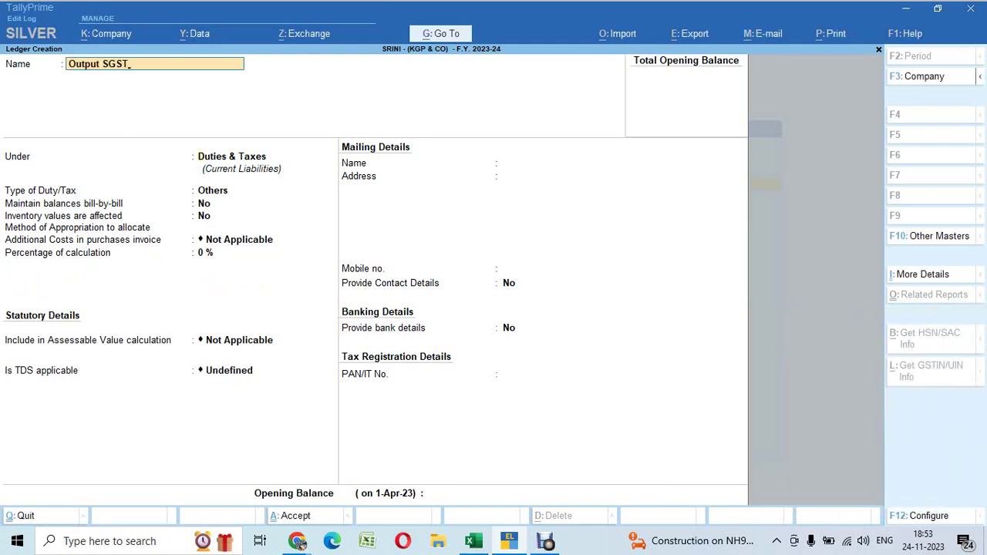
key("Return")
type("D")
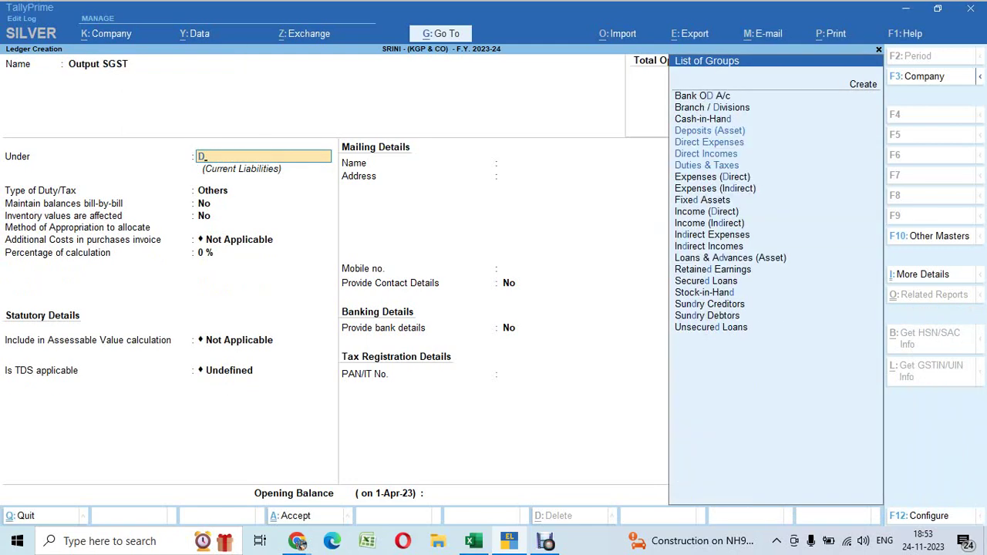
type("ut")
key("Return")
key("Up")
key("Return")
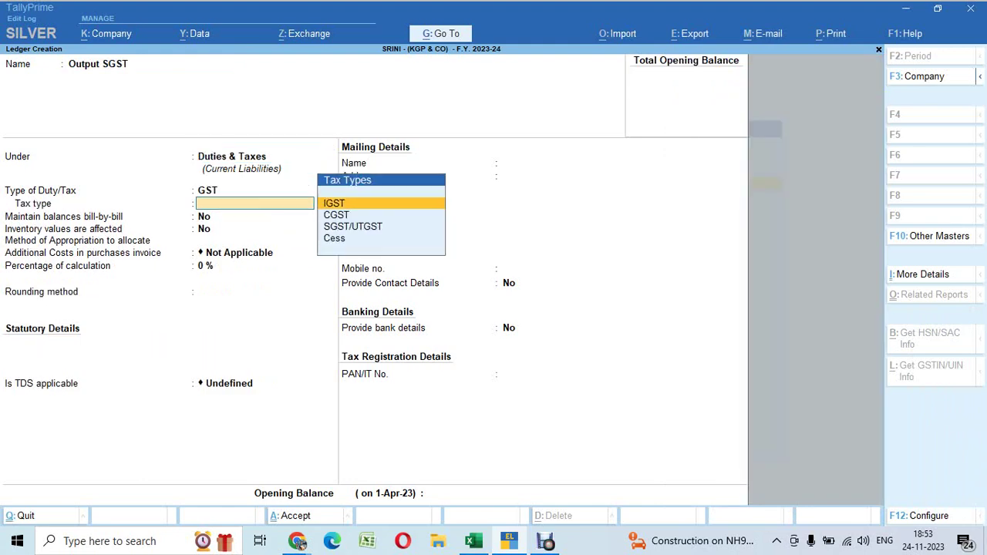
key("Down")
key("Down")
key("Down")
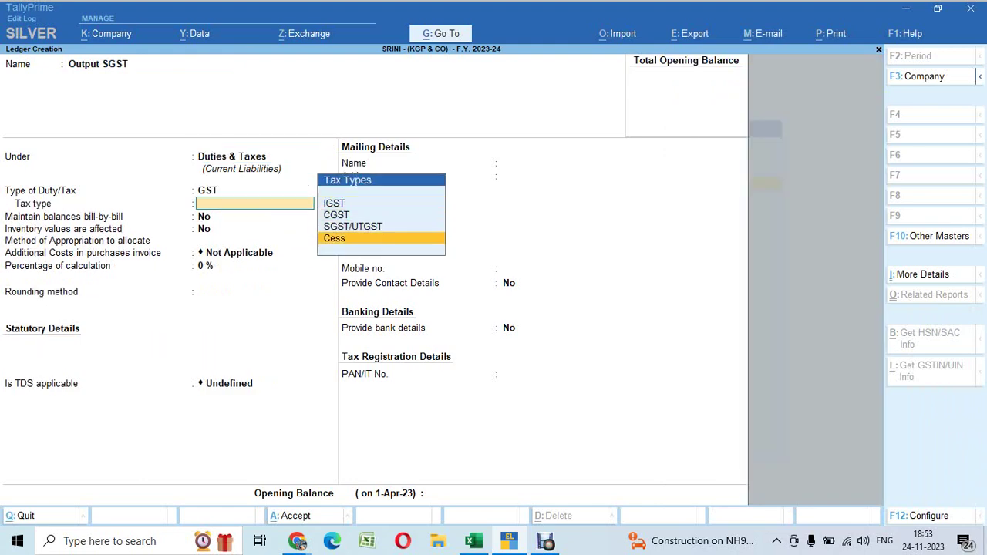
key("Up")
key("Return")
key("Return")
key("Return")
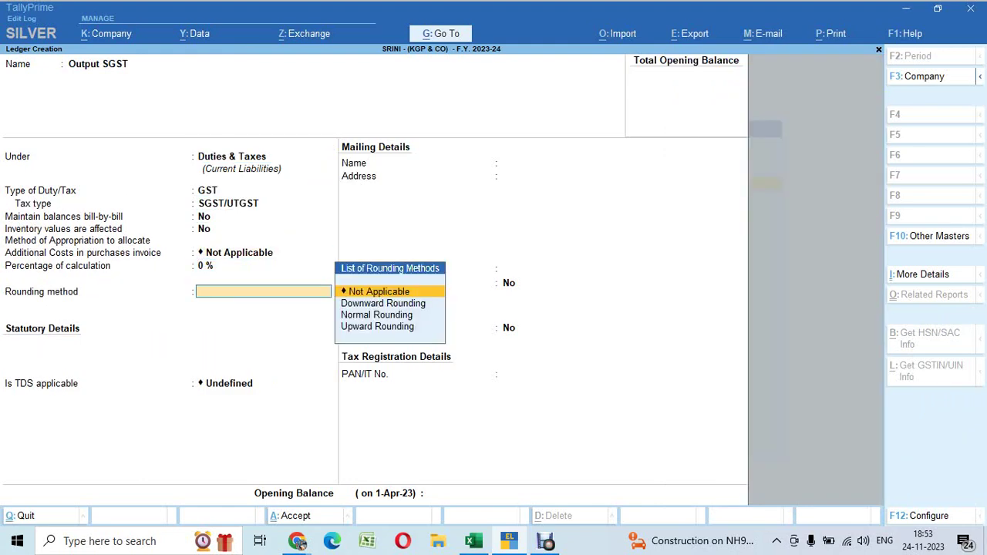
key("Return")
key("Up")
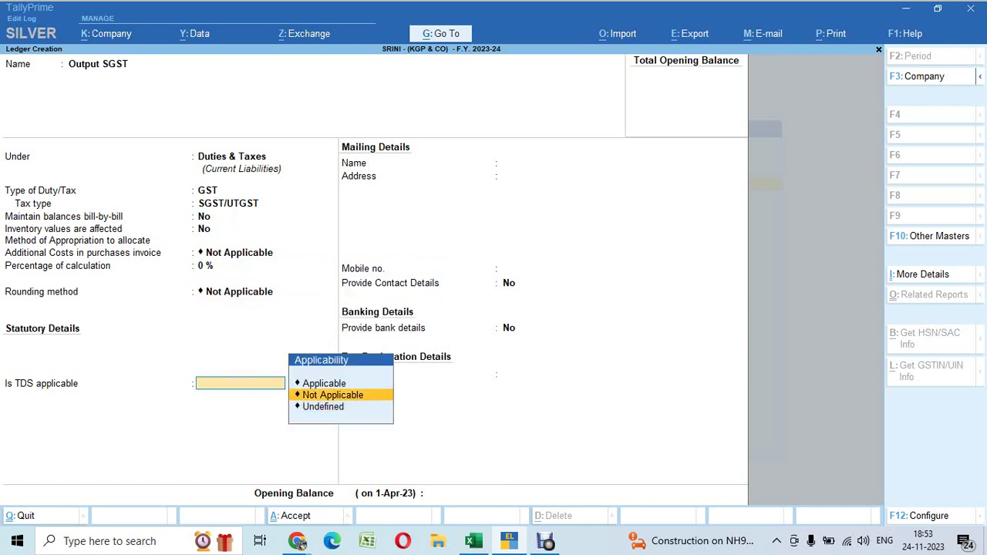
key("Return")
key("Return")
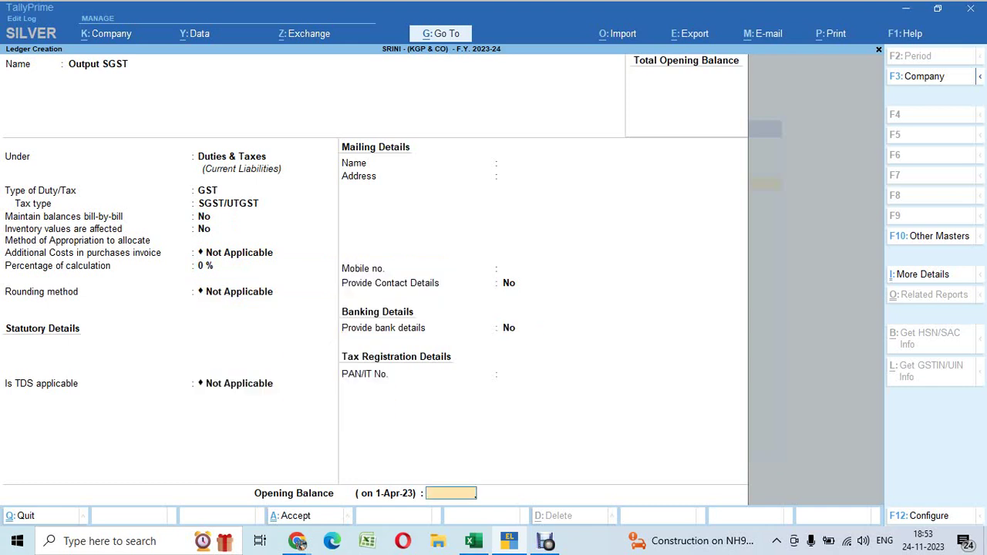
key("Return")
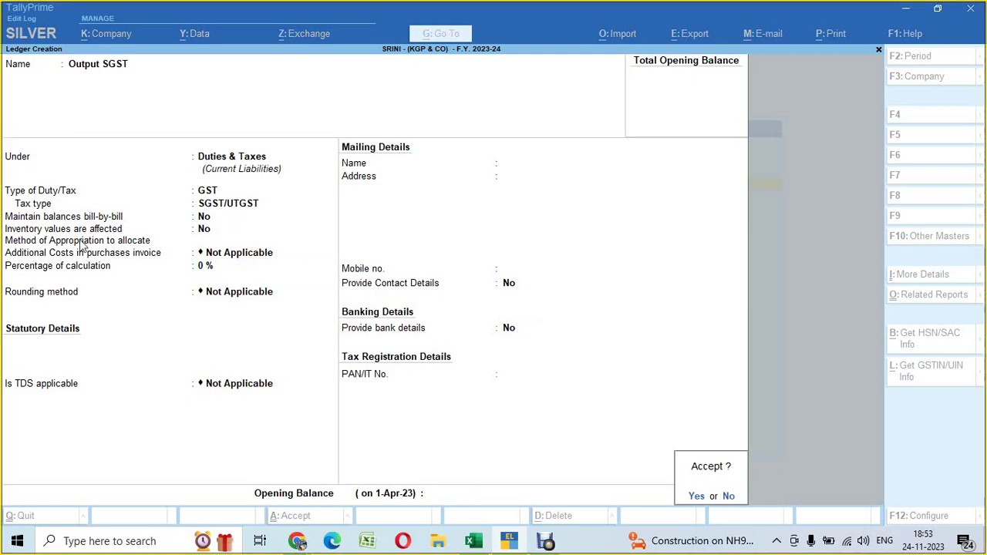
Send a snip of the Output SGST form to the WhatsApp group and save the ledger
key("super+shift+s")
mouse_move(1, 47)
left_mouse_down()
mouse_move(694, 549)
mouse_move(748, 532)
mouse_move(754, 507)
left_mouse_up()
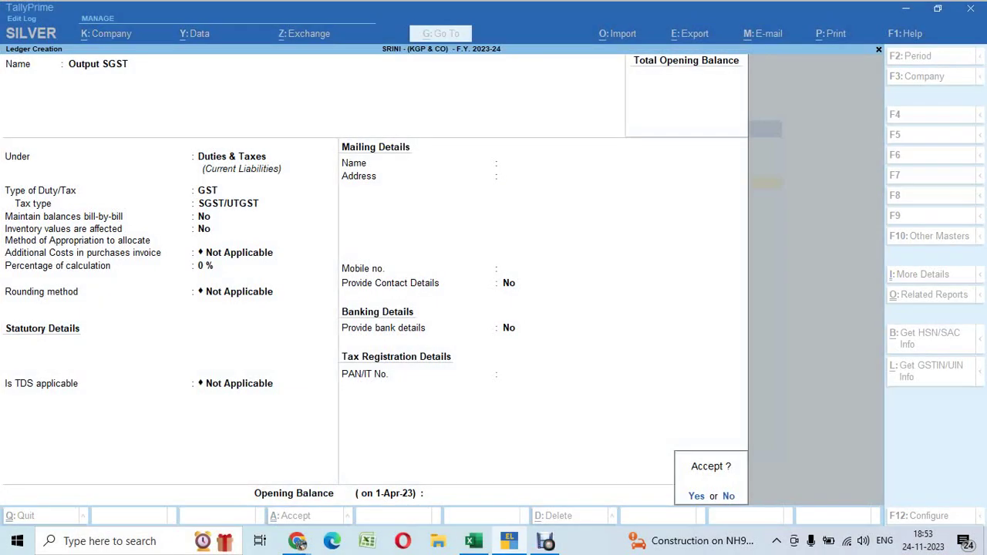
left_click(298, 542)
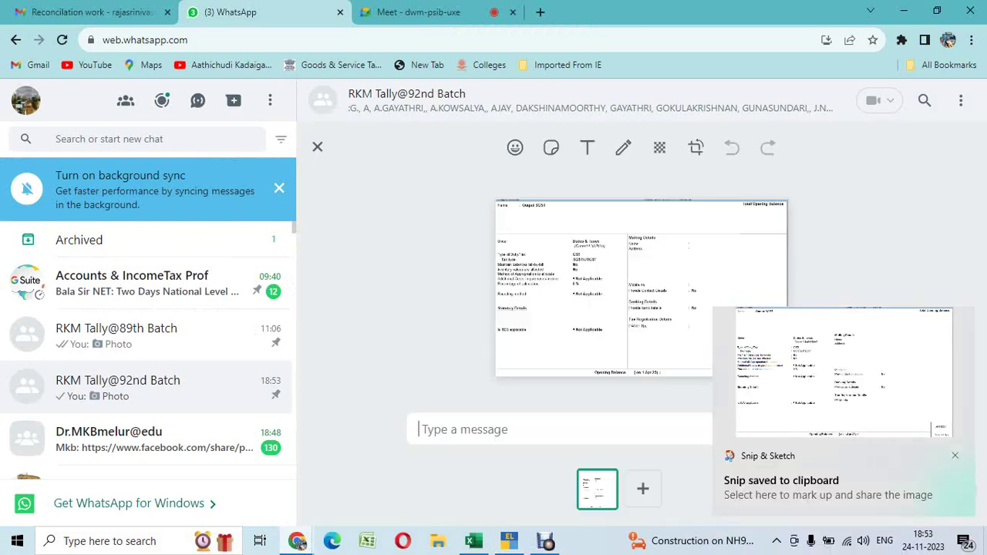
key("ctrl+v")
key("Return")
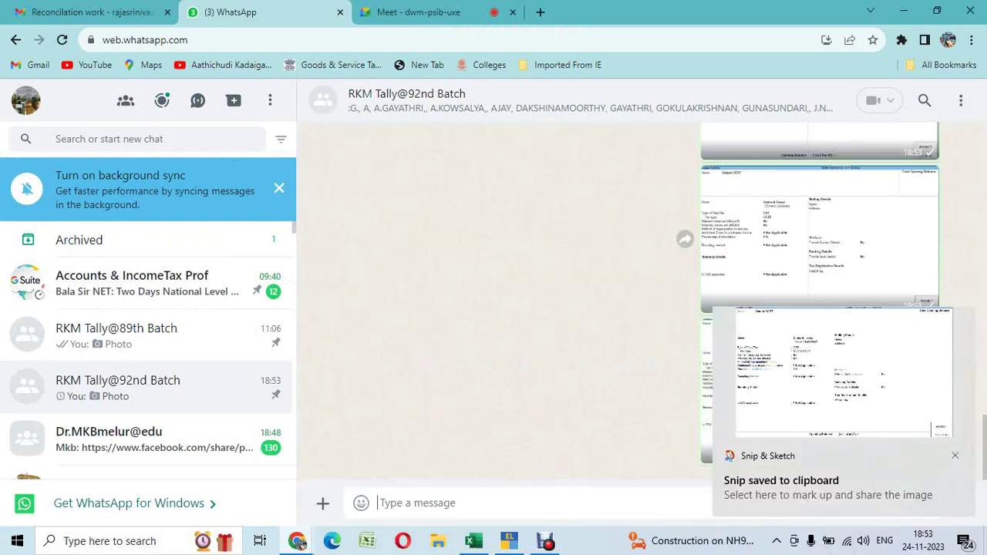
key("alt+Tab")
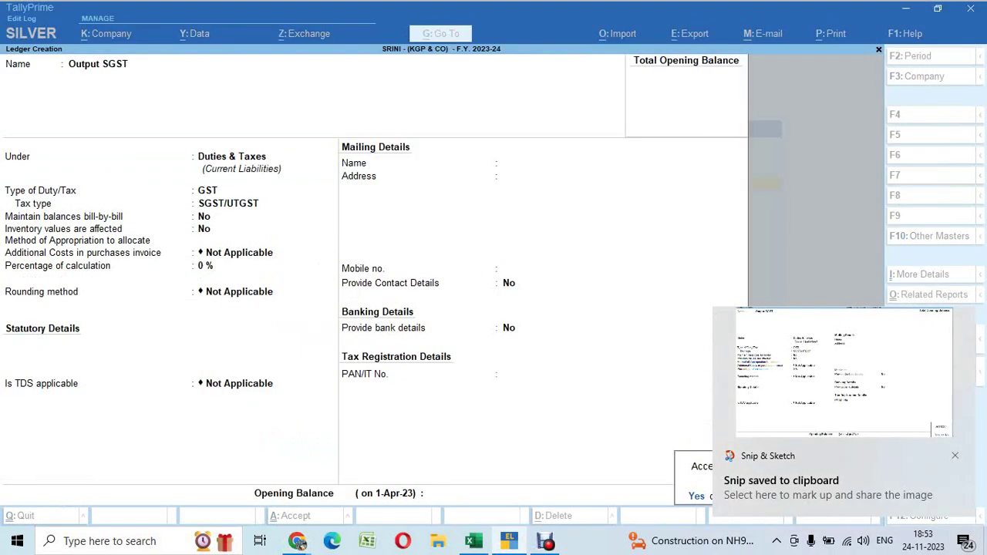
key("Return")
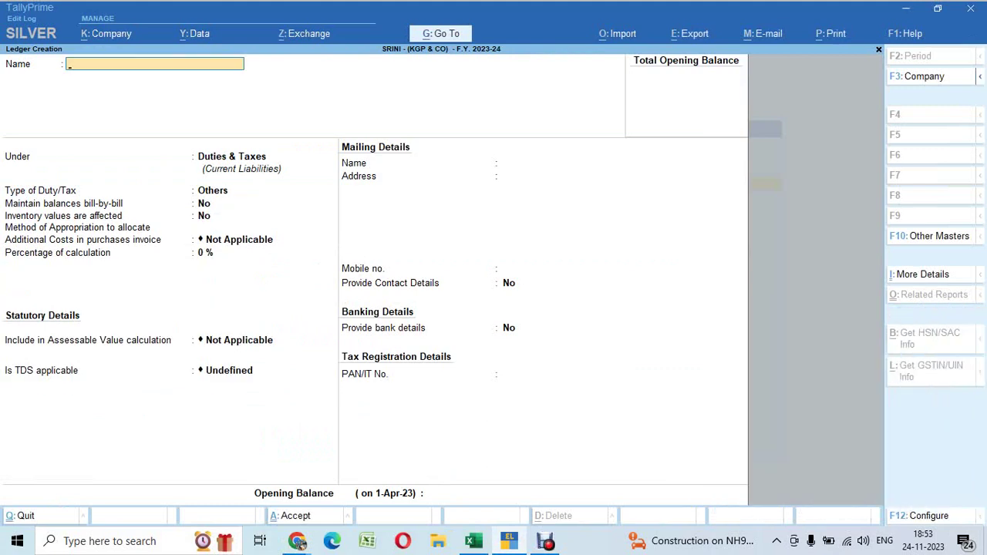
Enter a Round Off ledger under Indirect Expenses with GST applicability set to Not Applicable
type("Round Off")
key("Return")
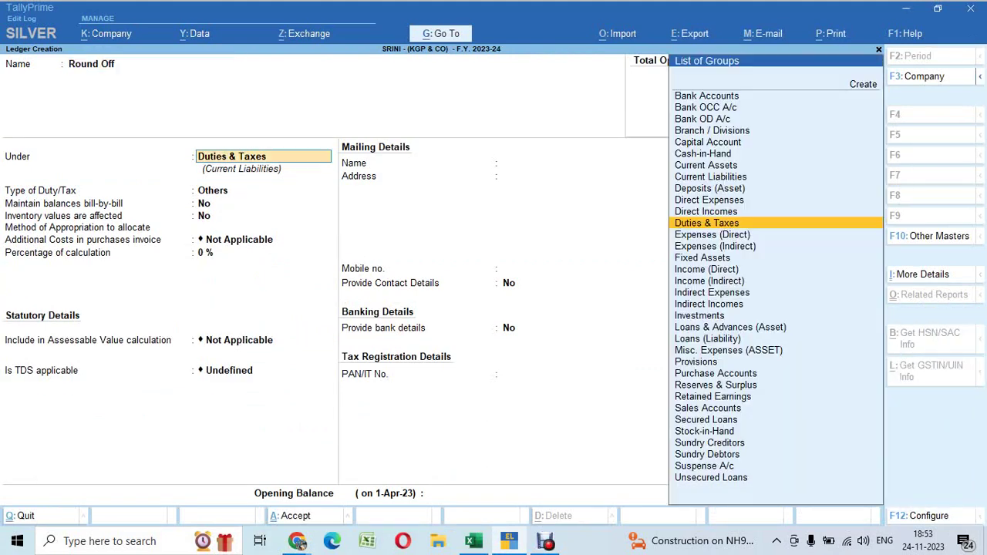
type("ind")
key("Down")
key("Down")
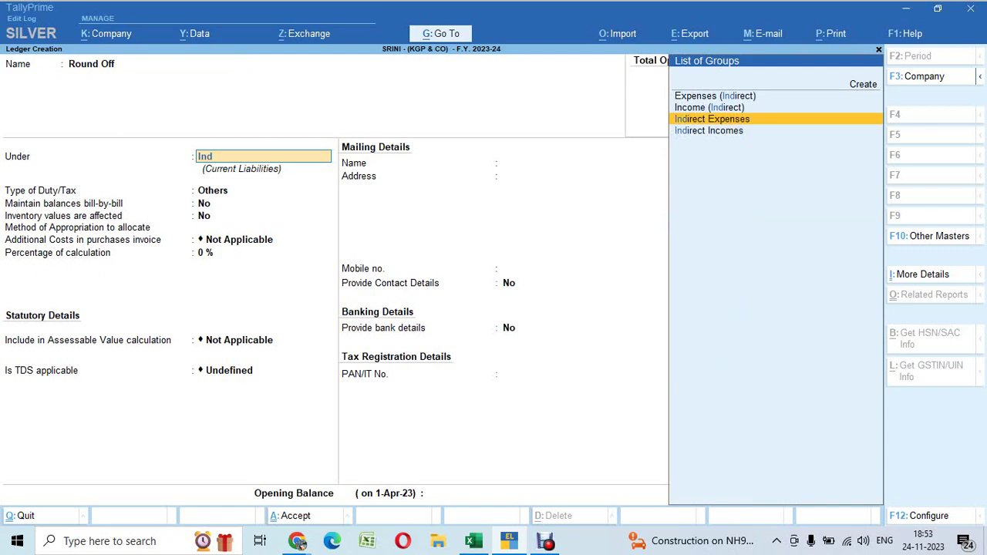
key("Return")
key("Return")
key("Return")
key("Return")
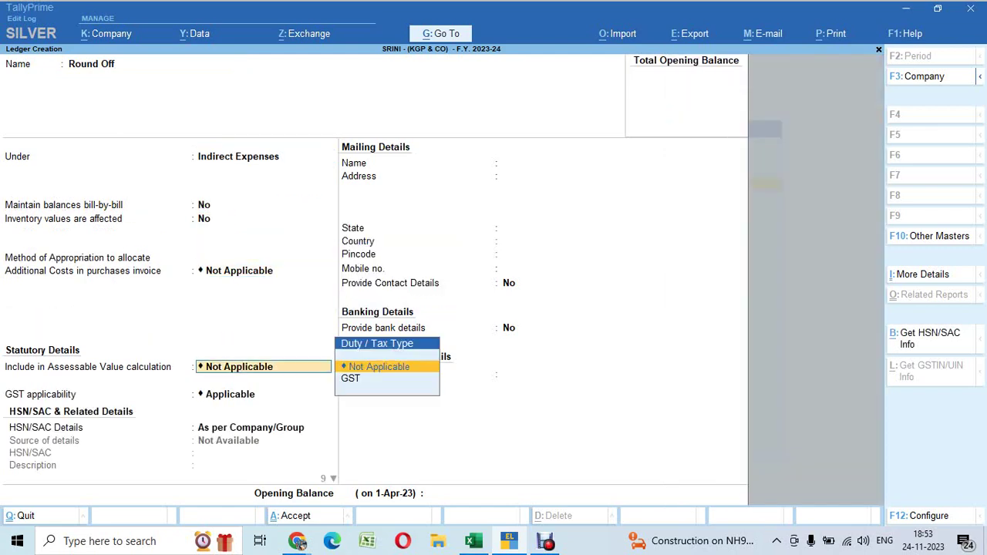
key("Return")
key("Down")
key("Return")
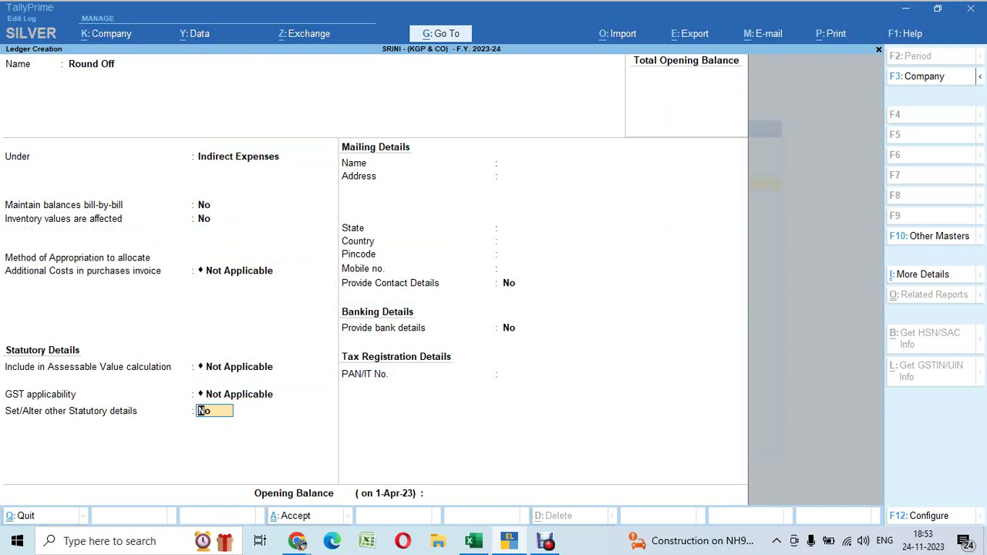
Share a screenshot of the Round Off ledger in the WhatsApp group, then save the ledger
key("Return")
key("Return")
key("Return")
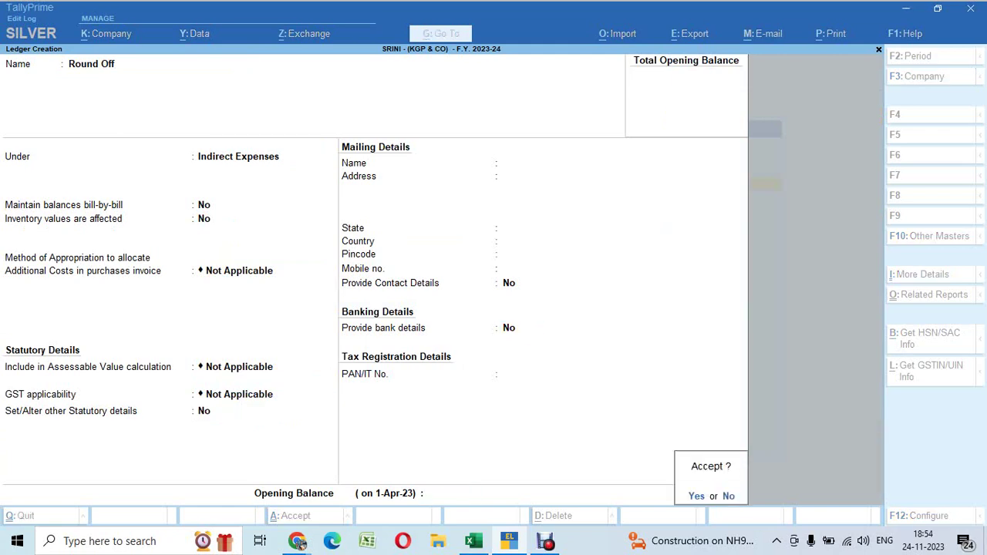
key("super+shift+s")
left_click_drag(6, 44, 750, 503)
mouse_move(297, 542)
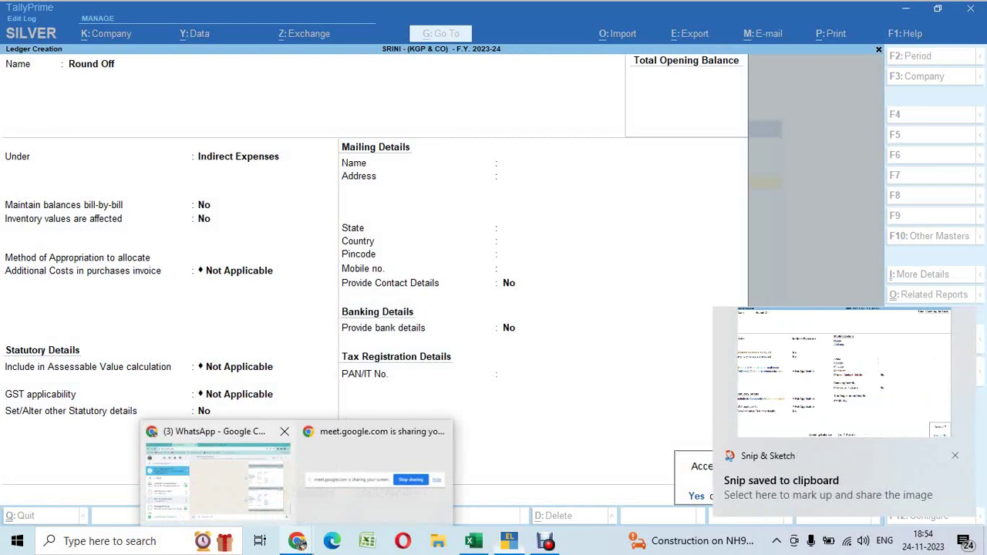
left_click(223, 397)
key("ctrl+v")
key("Return")
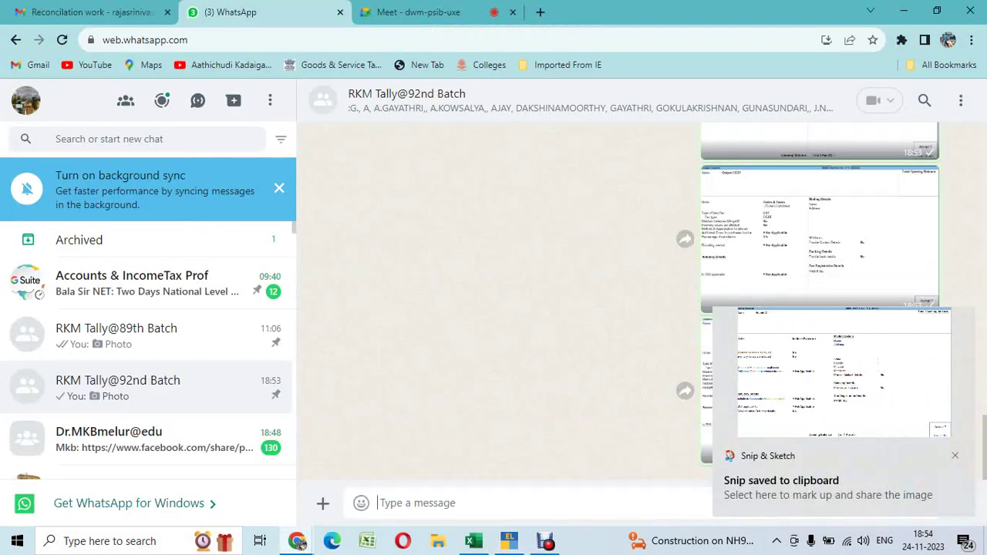
key("alt+Tab")
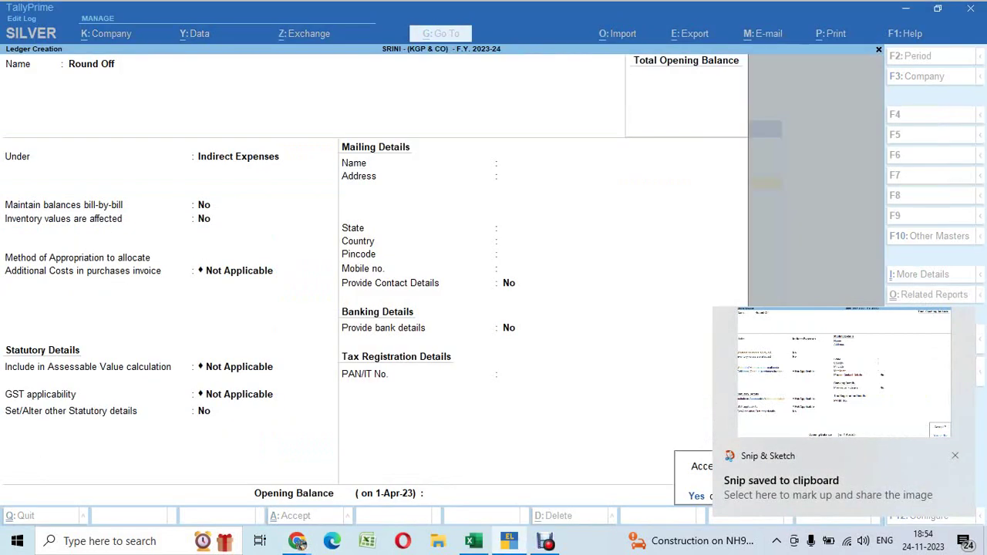
key("Return")
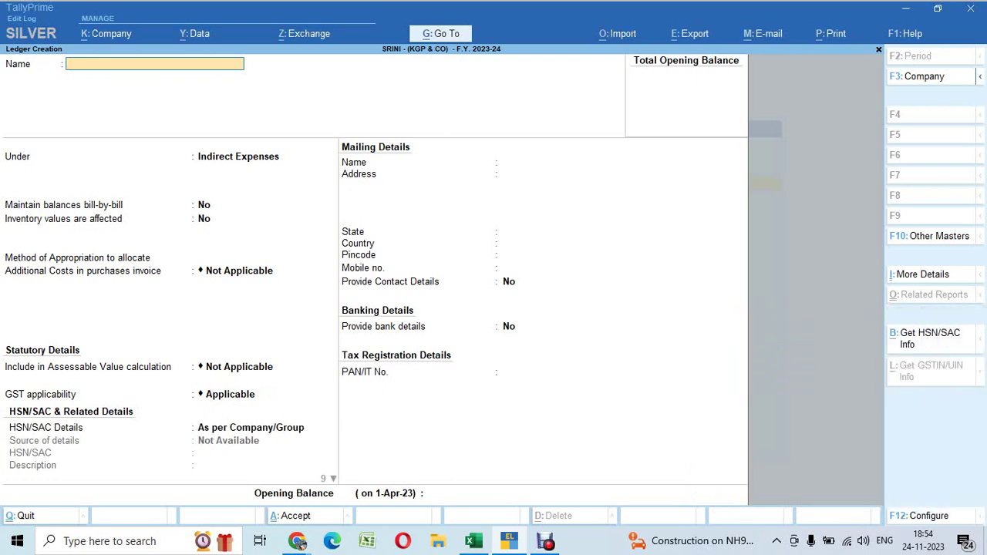
Find the Cash debit of 666608 on the Excel opening-balance sheet
key("alt+Tab")
key("Tab")
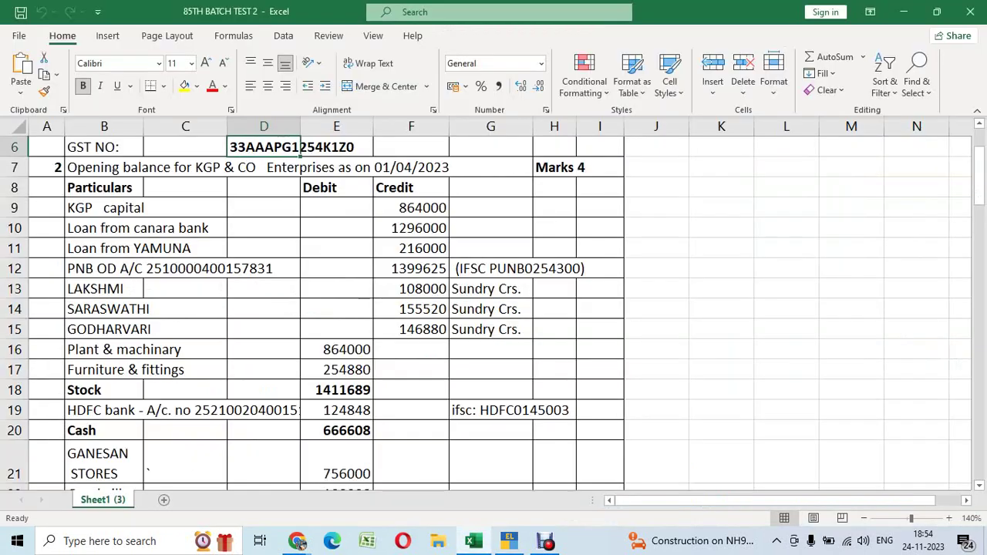
left_click(411, 269)
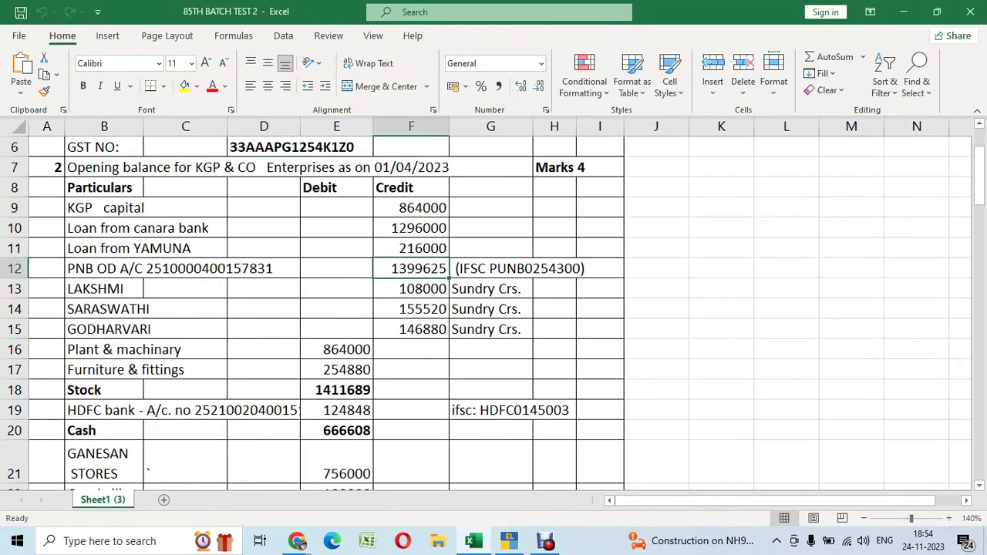
scroll(494, 309, "down", 2)
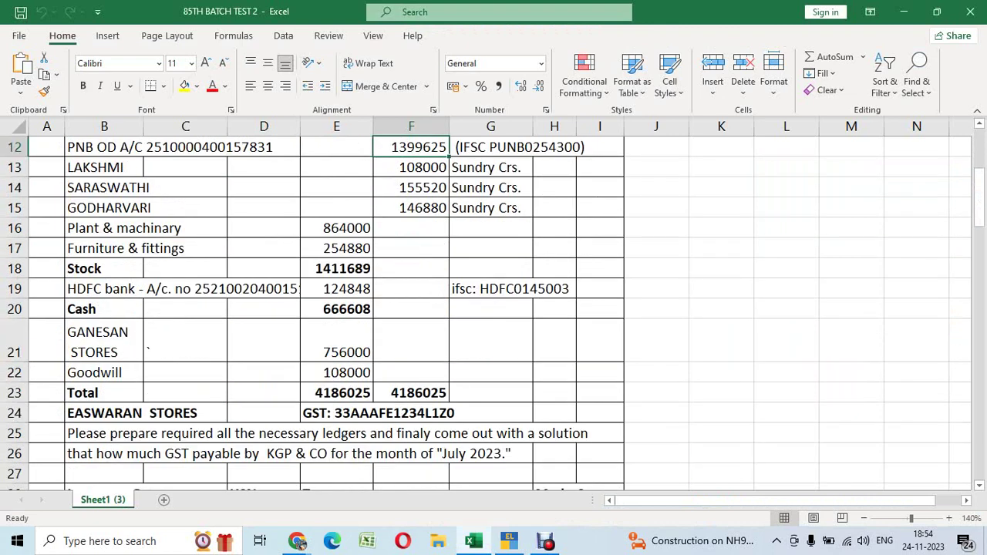
left_click(336, 309)
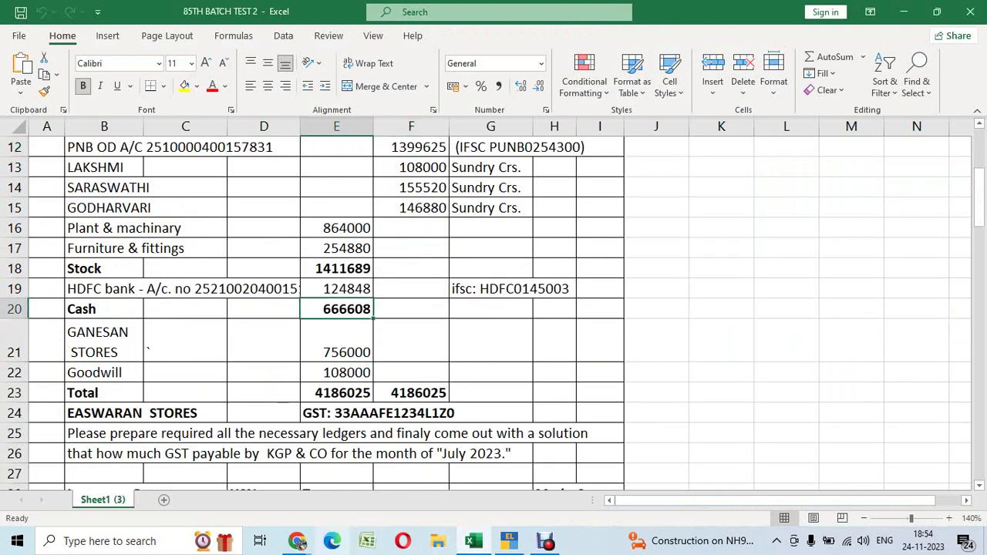
Write '3. Opening balance create - cash alter' as a WhatsApp group message
mouse_move(297, 541)
left_click(260, 474)
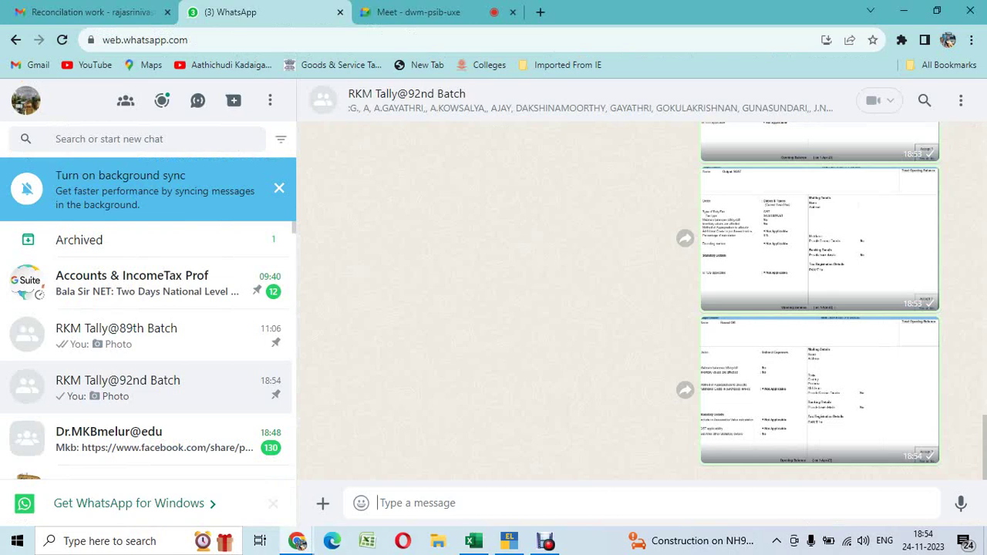
type("3. Op")
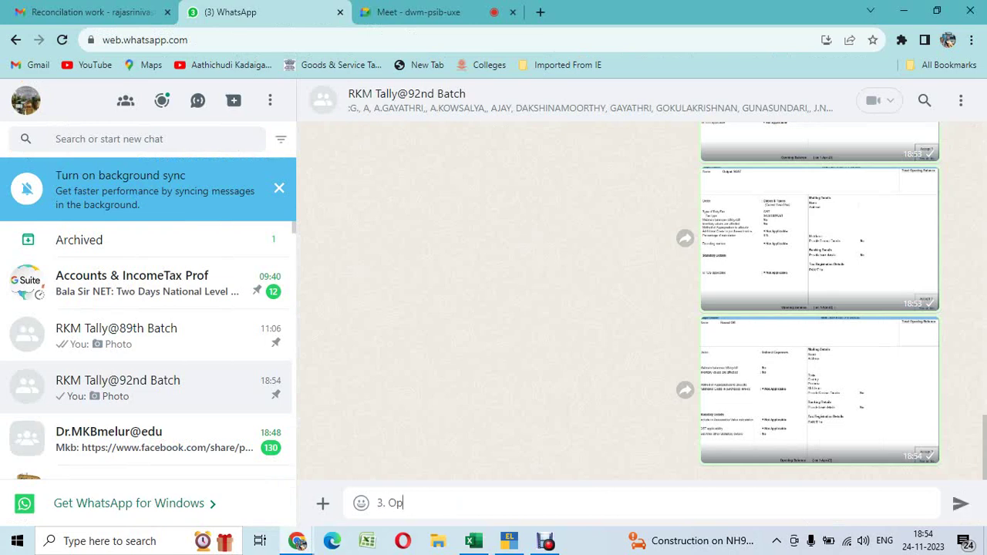
type("ening balance")
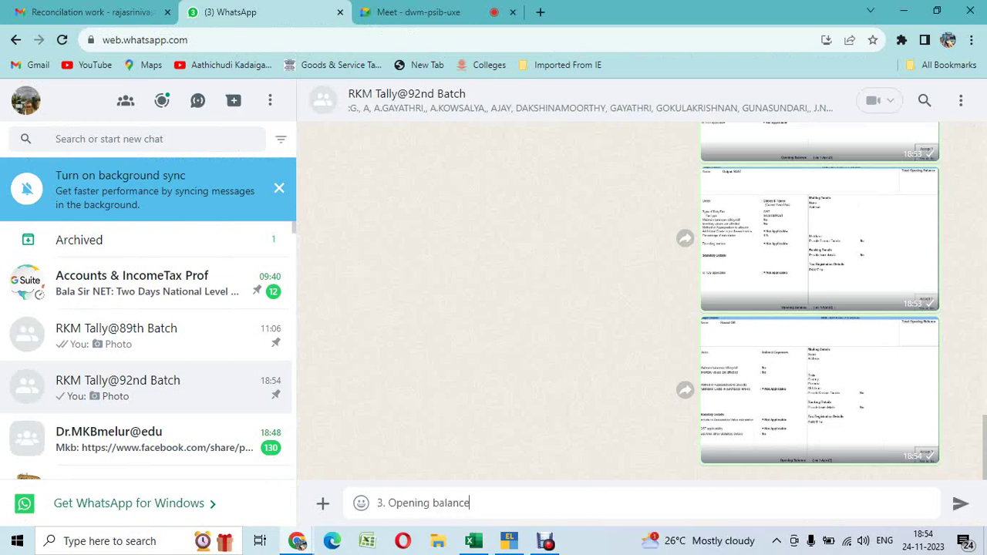
type(" create")
key("alt+Tab")
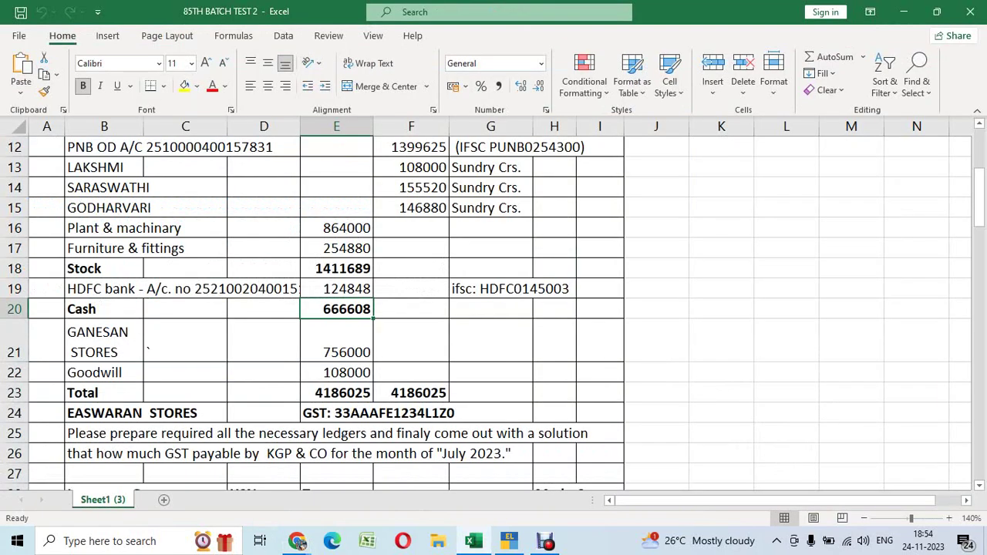
key("alt+Tab")
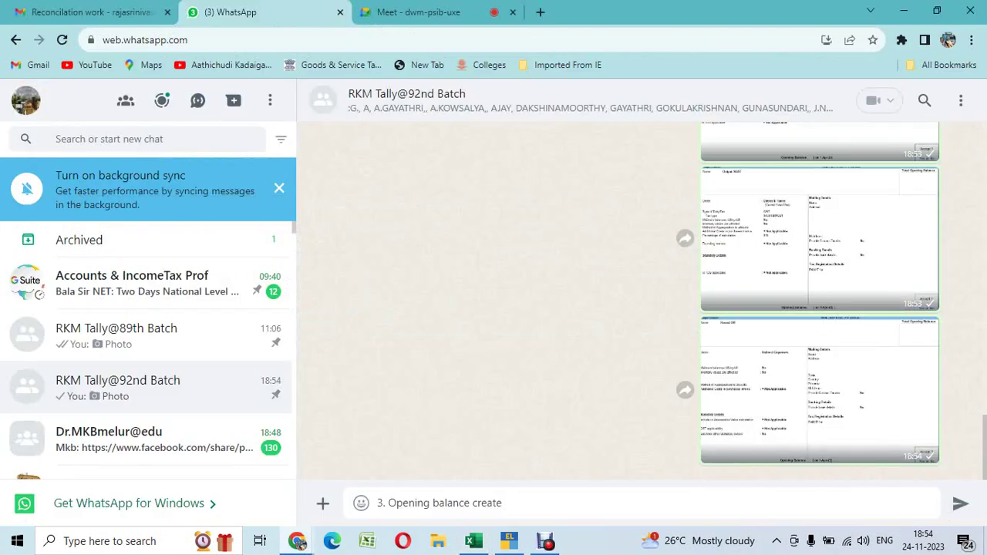
type("- cash alter")
Copy the Cash amount 666608 from Excel and return to TallyPrime
key("alt+Tab")
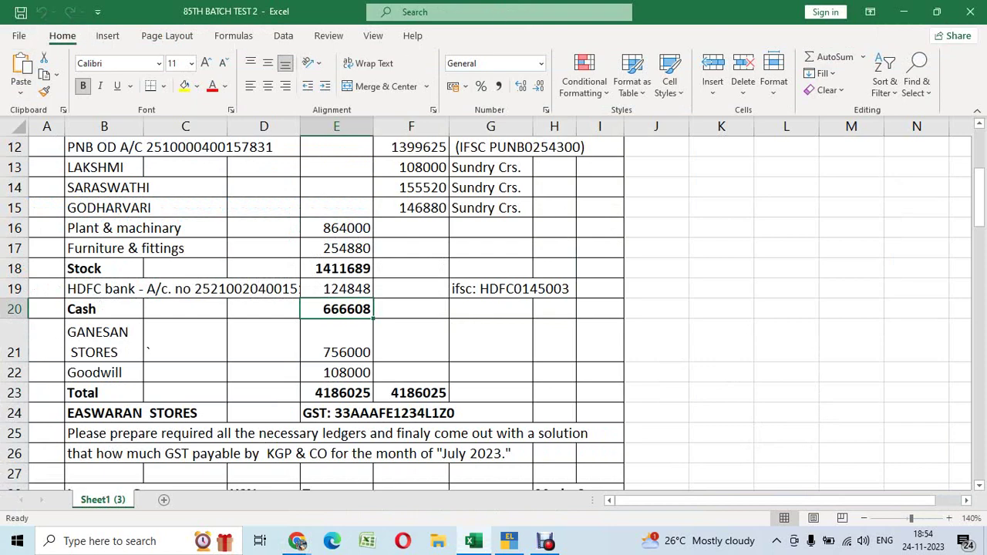
key("ctrl+c")
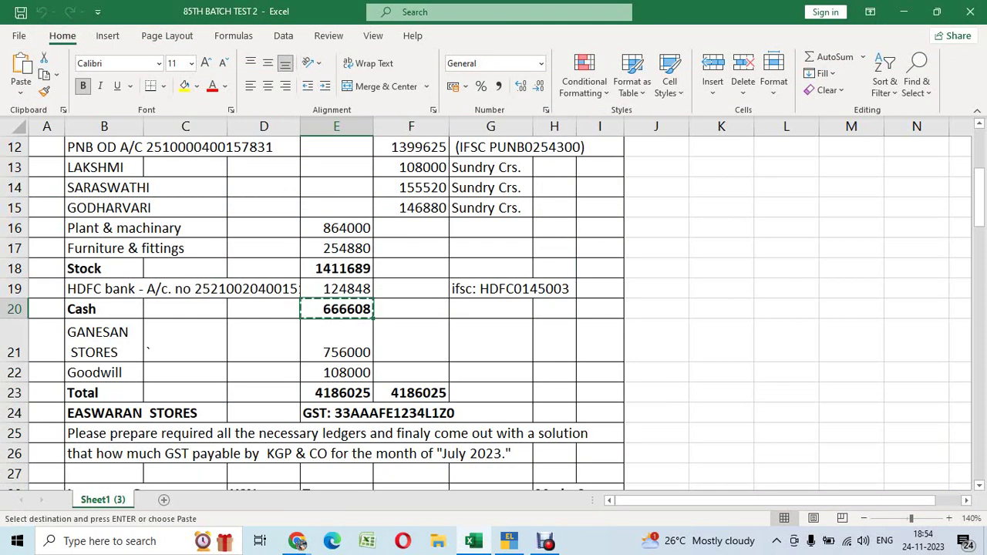
key("alt+Tab")
key("Tab")
Alter the Cash ledger to give it a 6,66,608.00 Dr opening balance
key("Escape")
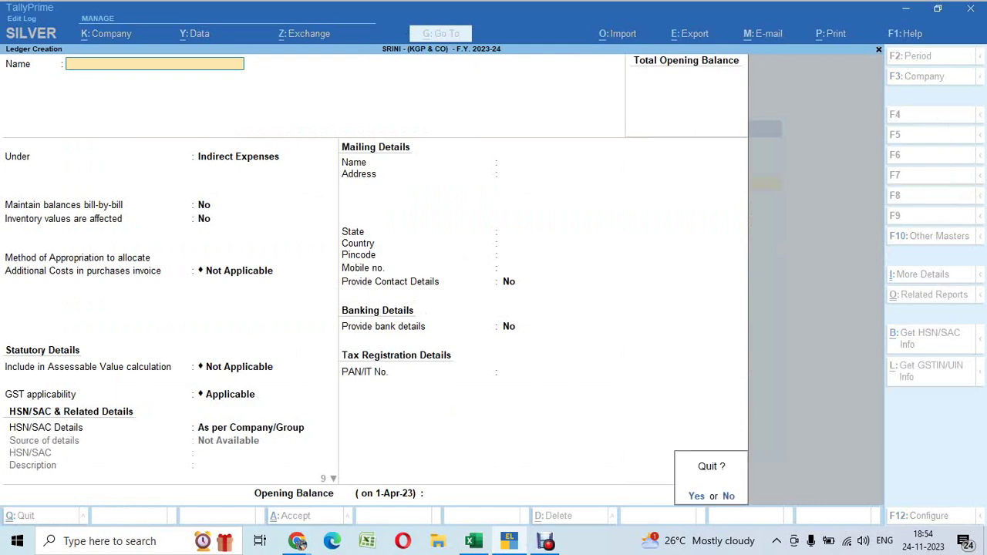
key("y")
key("Down")
key("Return")
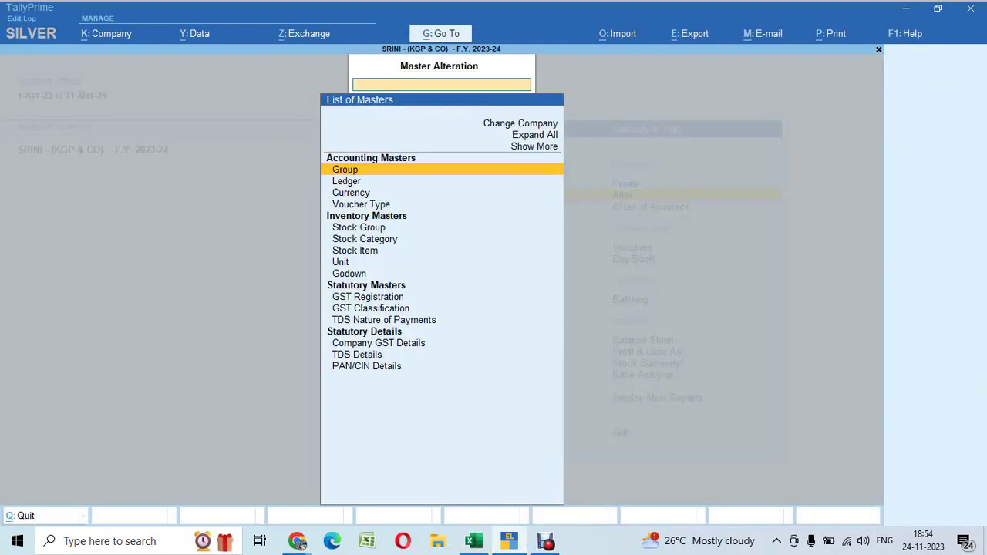
key("Down")
key("Return")
key("Down")
key("Up")
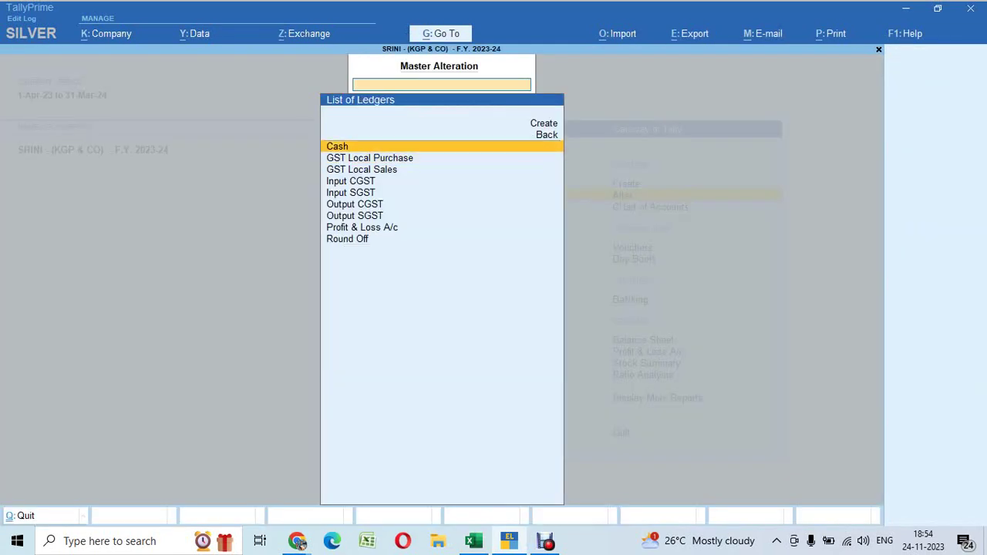
key("Return")
key("Return")
key("Return")
key("Return")
key("Return")
key("Return")
key("Return")
key("Return")
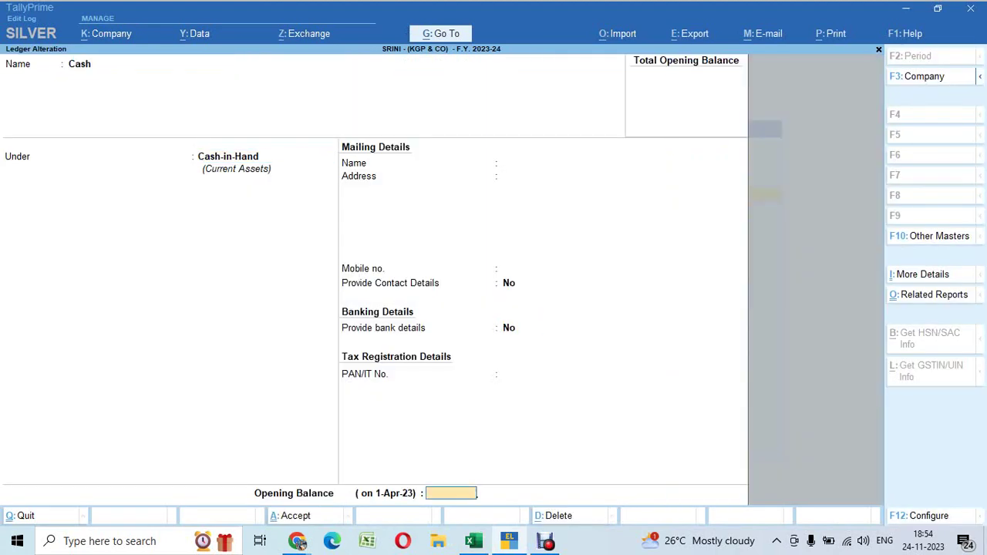
key("ctrl+v")
key("Return")
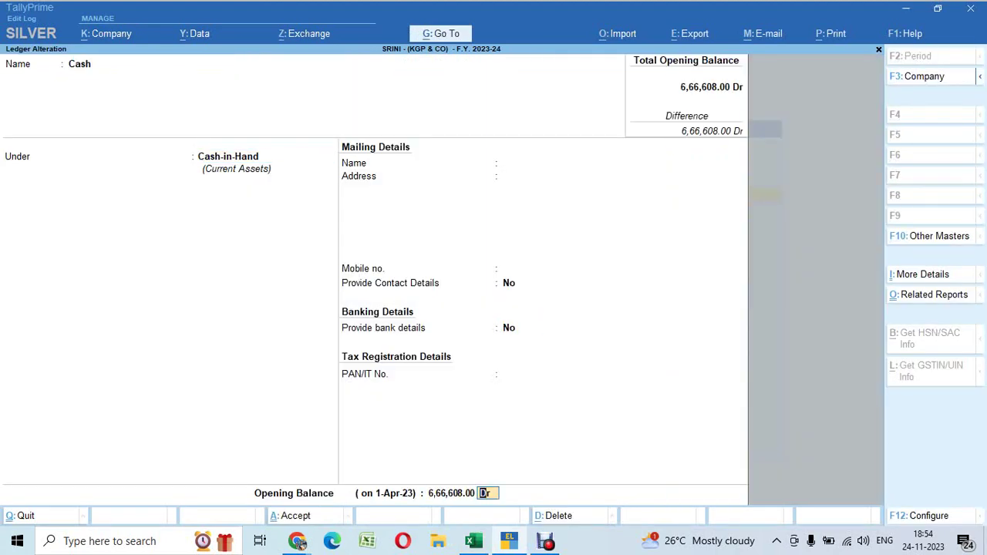
key("Return")
key("Return")
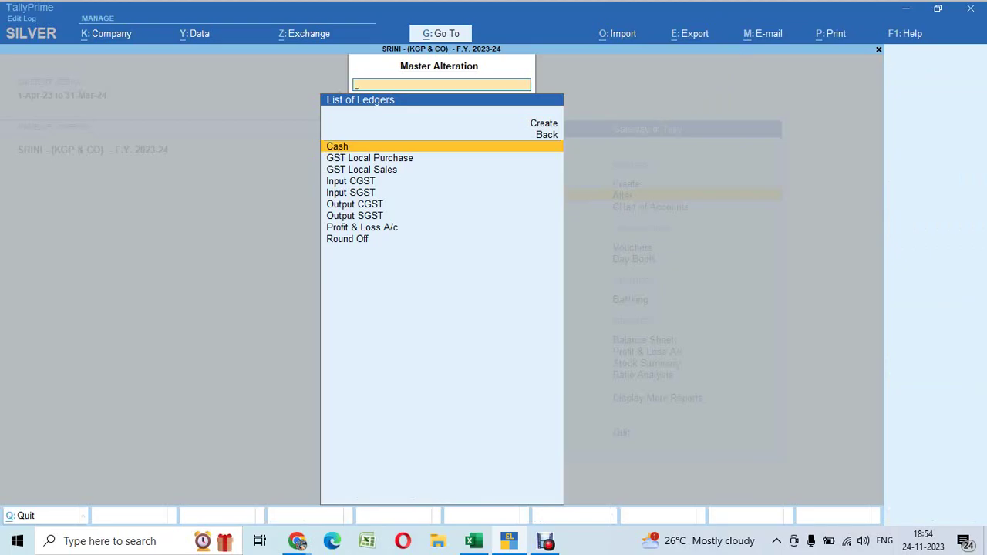
Check the HDFC bank balance in Excel, then get ready to create a new ledger
key("alt+Tab")
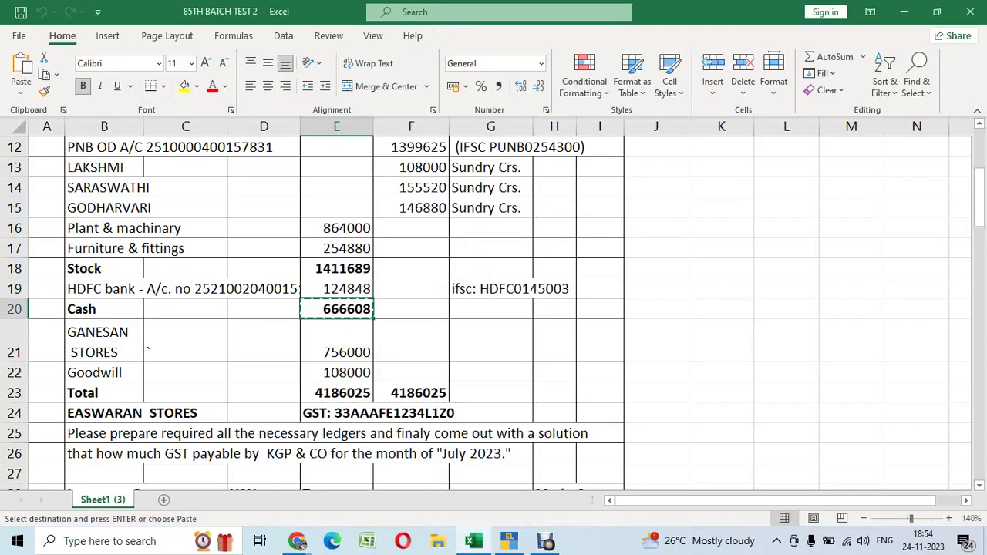
left_click(337, 288)
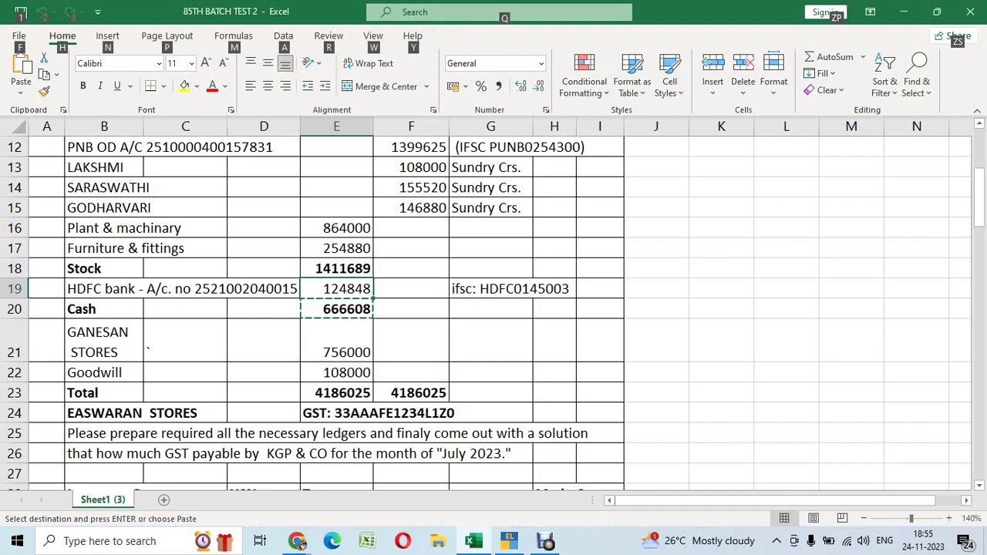
key("alt+Tab")
key("Up")
key("Up")
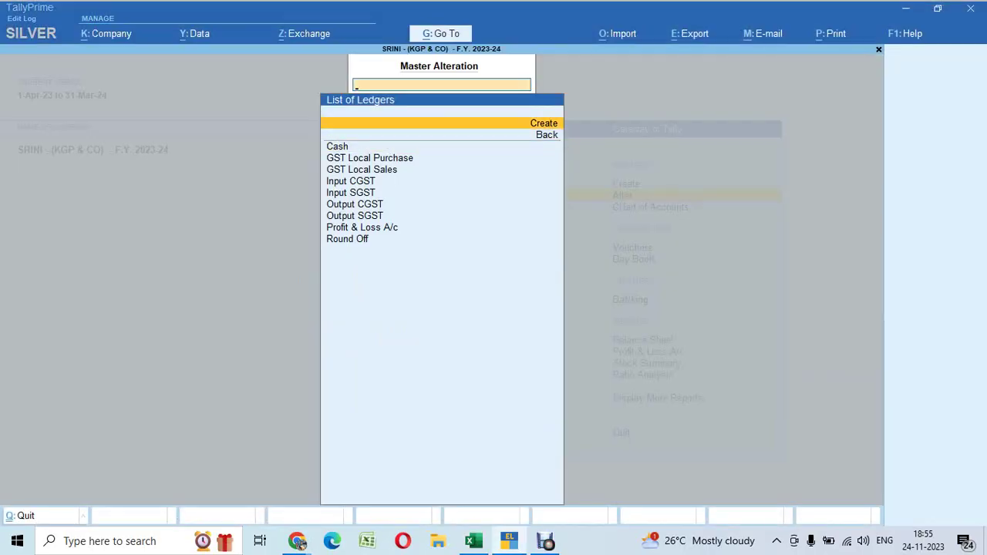
Create a ledger named 'Hdfc Bank' under Bank Accounts
key("Return")
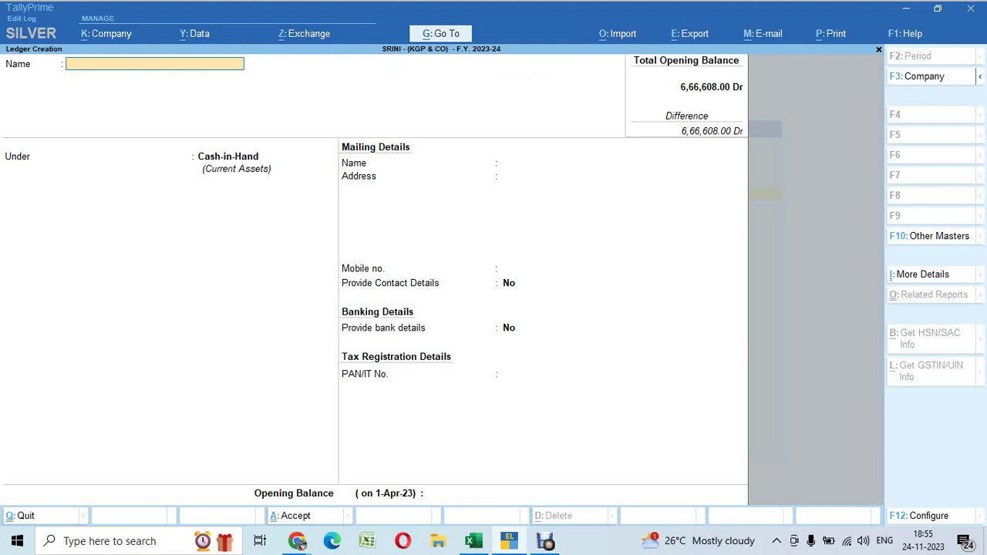
type("Hdfc Bank")
key("Return")
type("Bank")
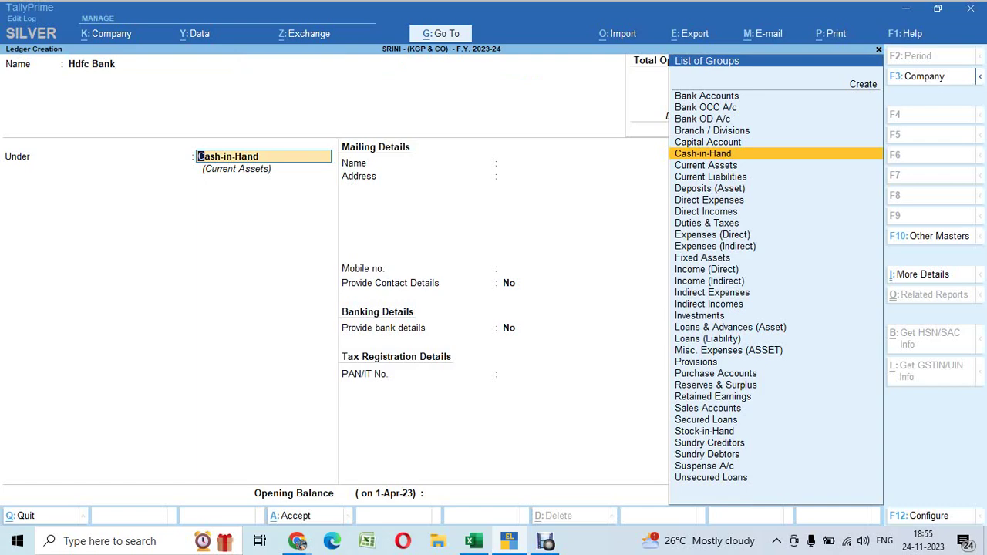
key("Return")
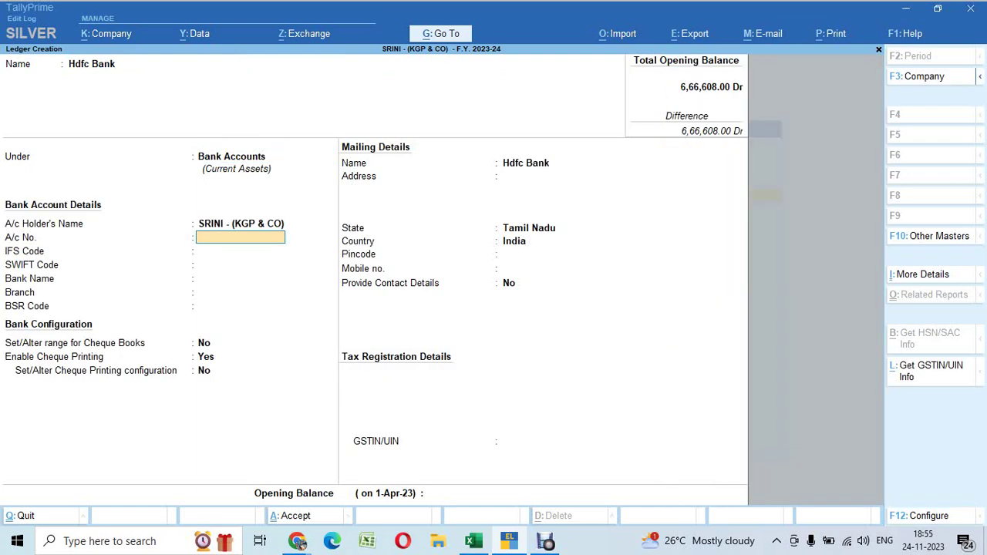
Enter the HDFC account number from the spreadsheet into the ledger's A/c No. field
key("alt+Tab")
left_click(264, 289)
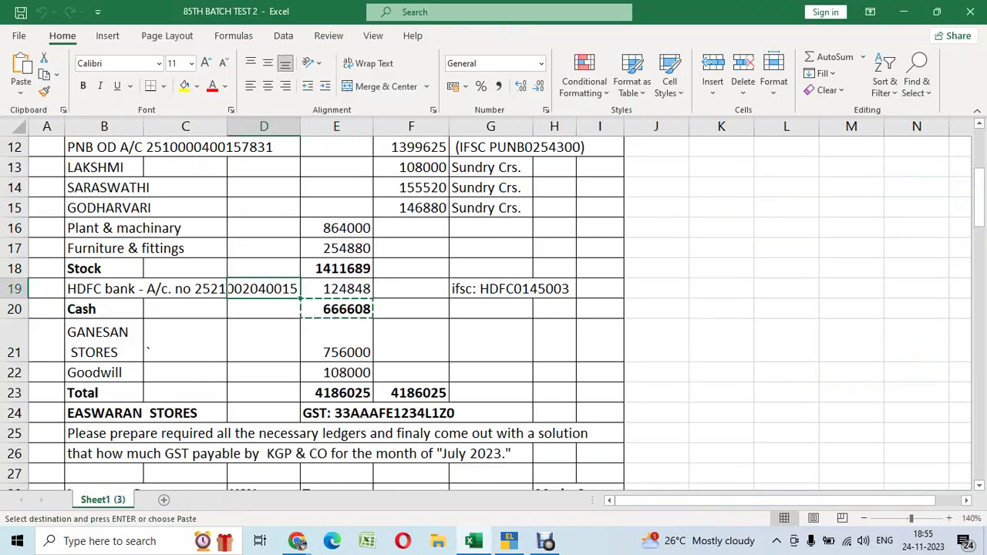
left_click(185, 288)
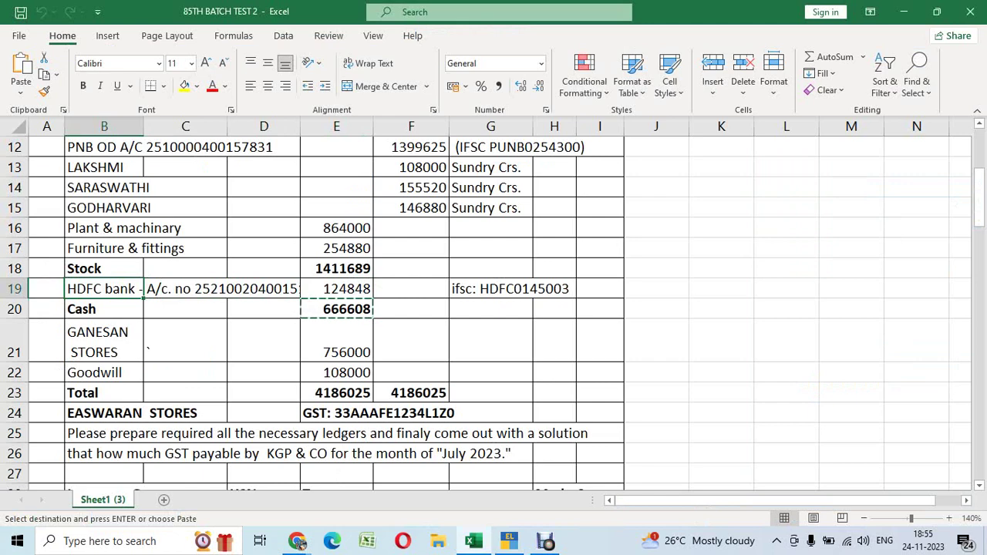
key("alt+Tab")
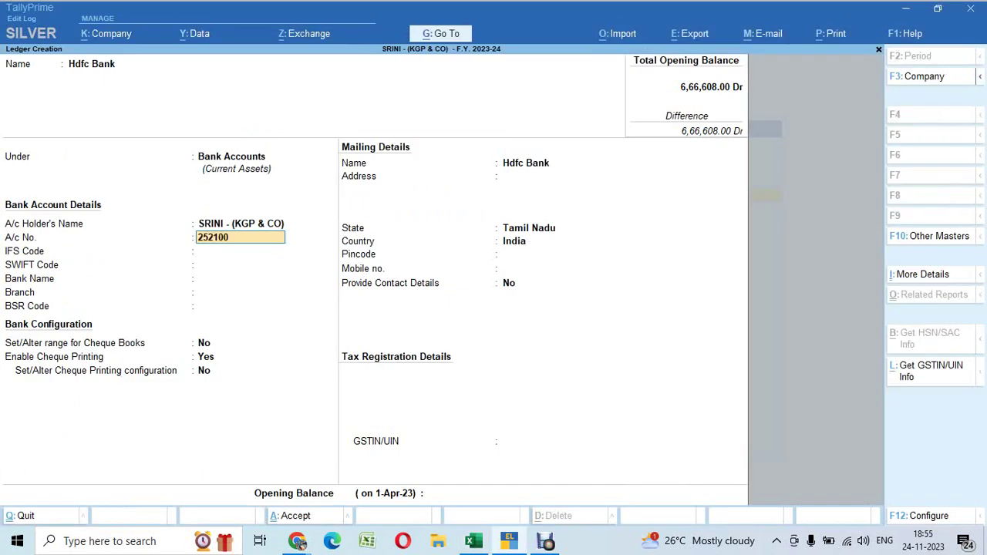
key("alt+Tab")
key("Left")
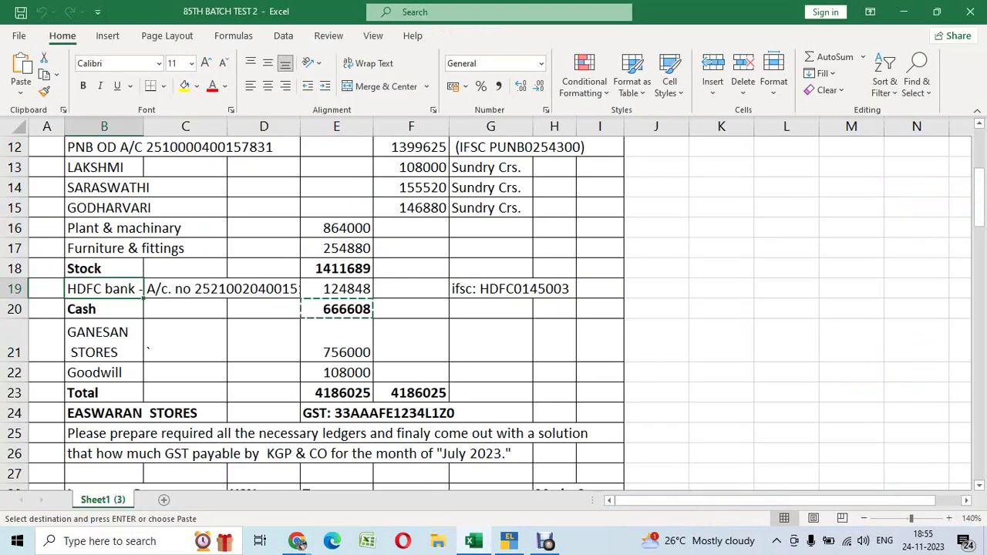
key("alt+Tab")
key("alt+Tab")
key("alt+Tab")
key("Return")
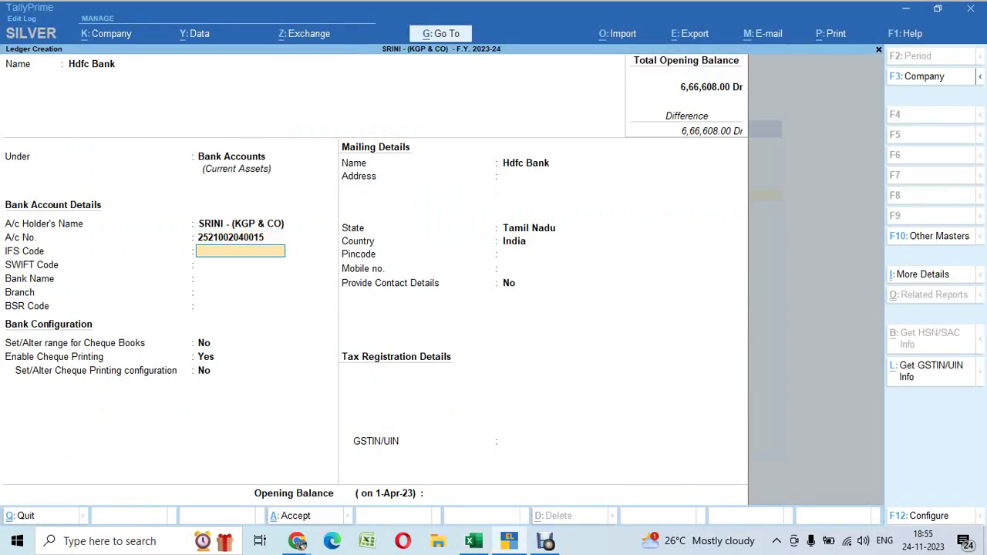
Set the ledger's IFS Code to HDFC0145003
key("alt+Tab")
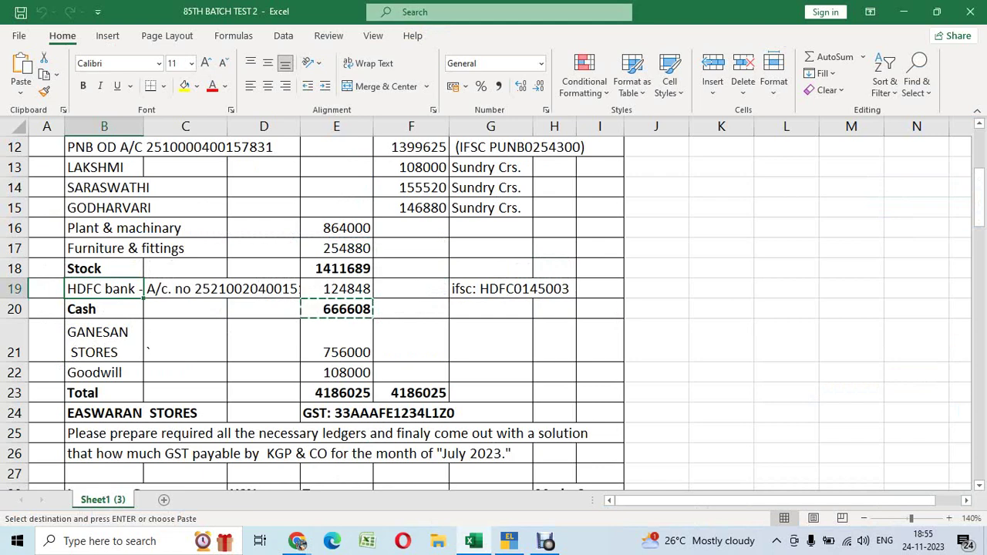
key("alt+Tab")
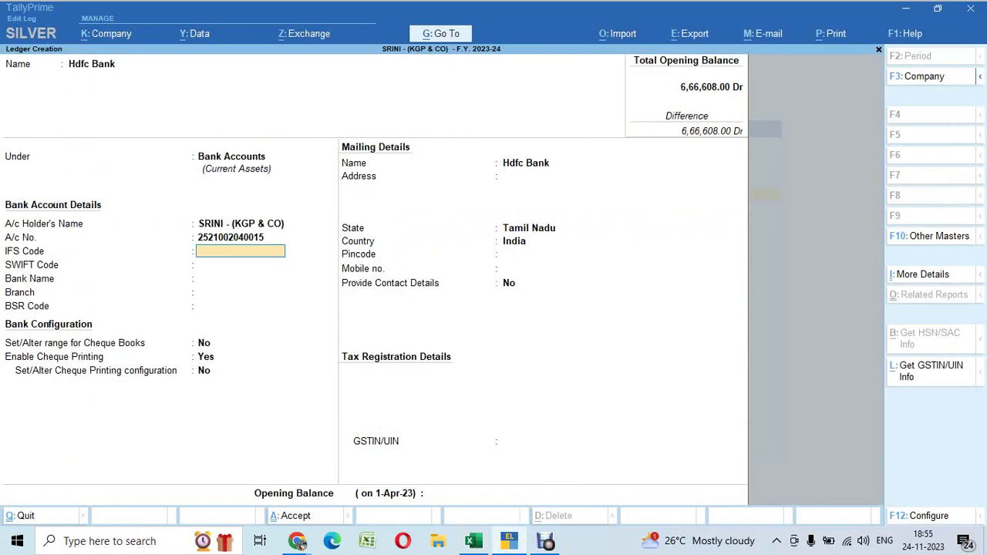
type("HDFC0")
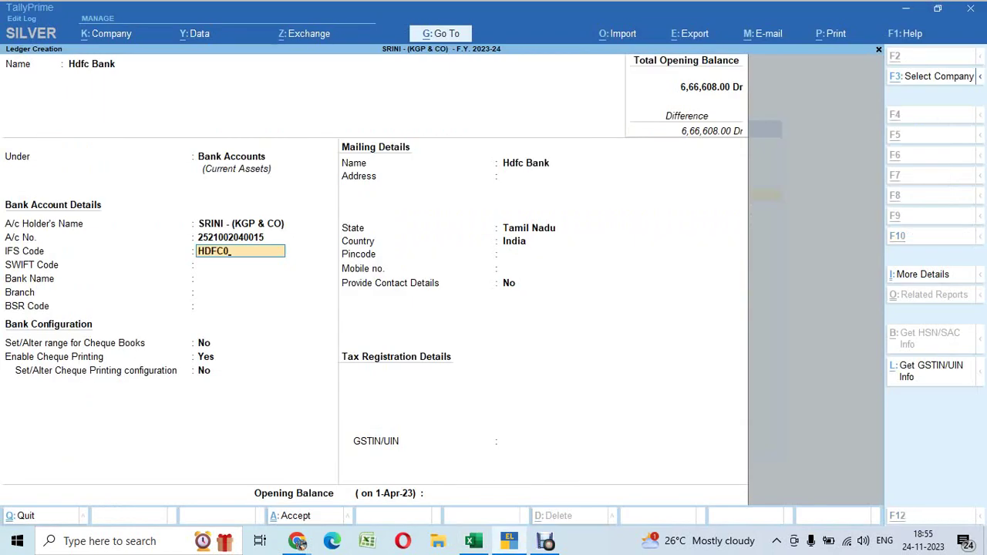
key("alt+Tab")
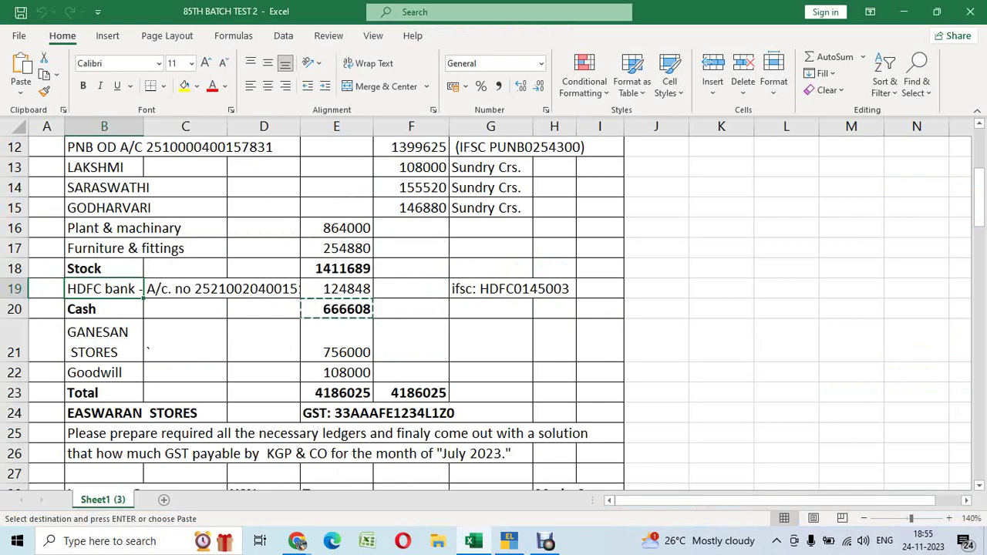
key("alt+Tab")
type("14500")
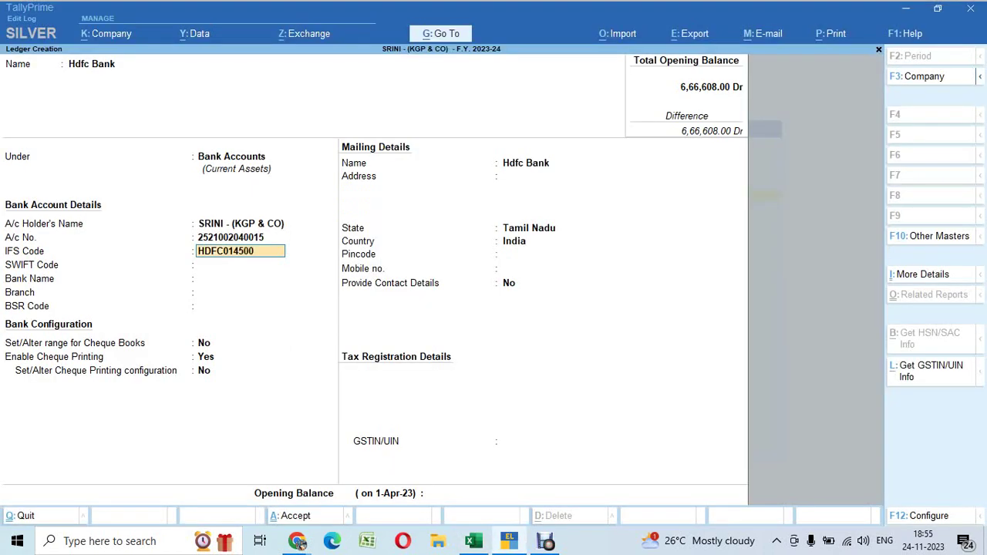
key("Return")
key("Return")
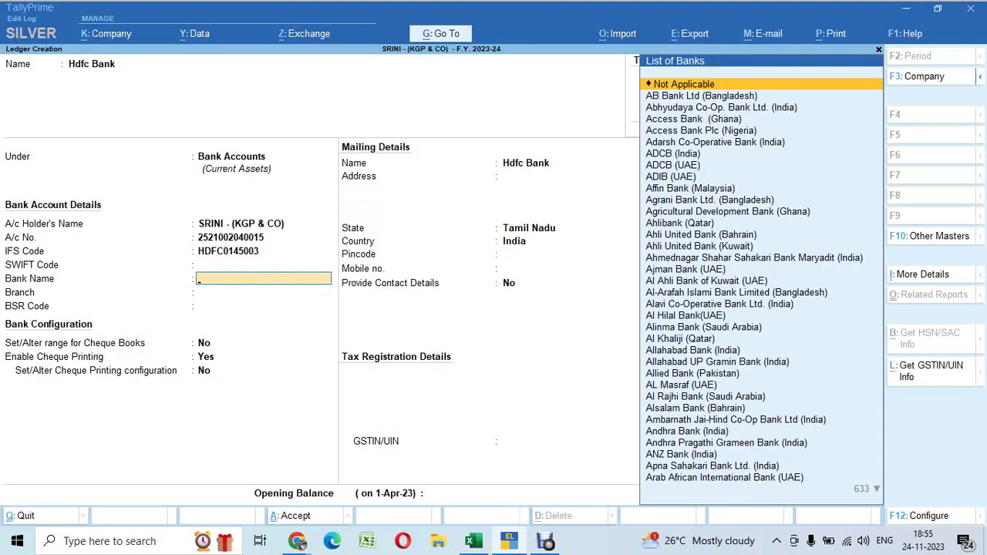
Choose HDFC Bank (India) as the bank and EGMORE as the branch
type("HDF")
key("Down")
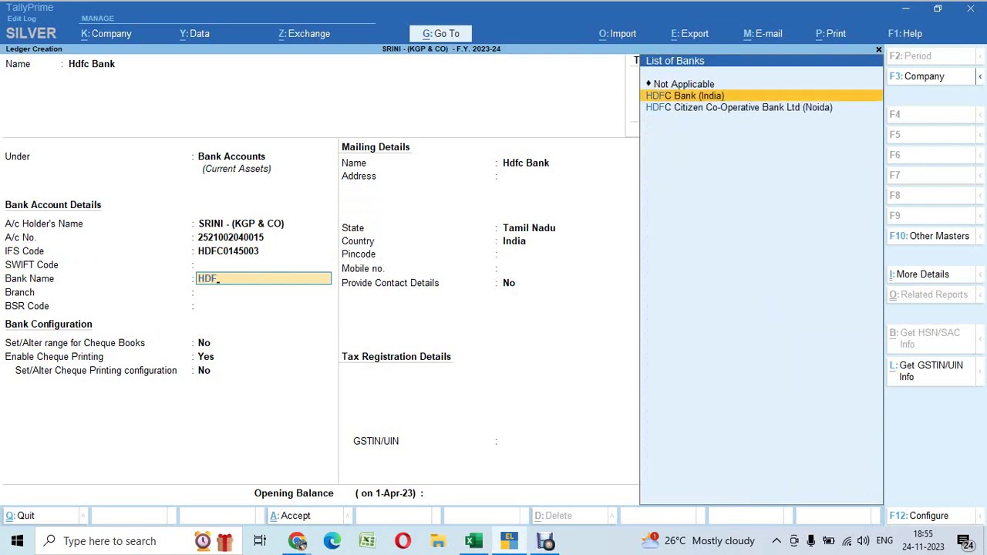
key("Return")
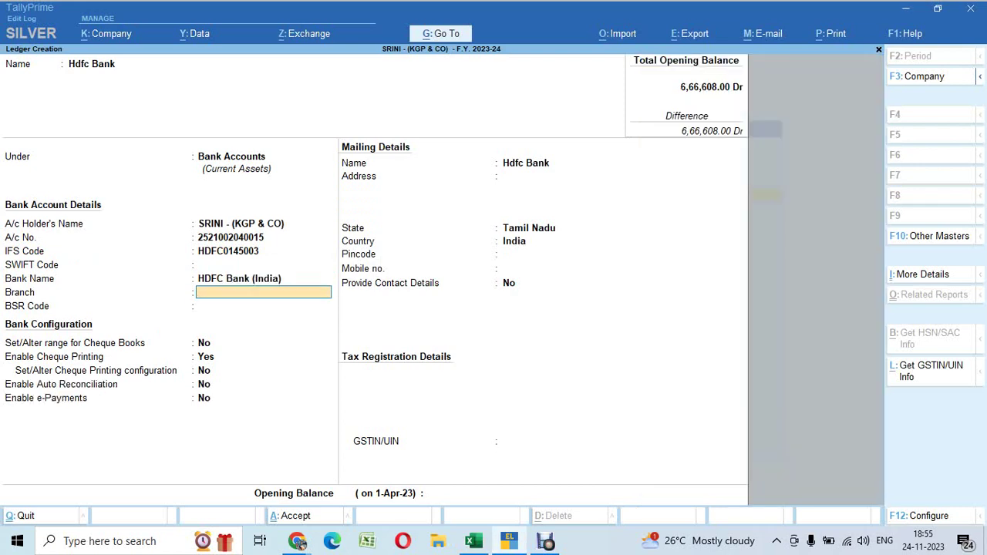
type("EGMORE")
key("Return")
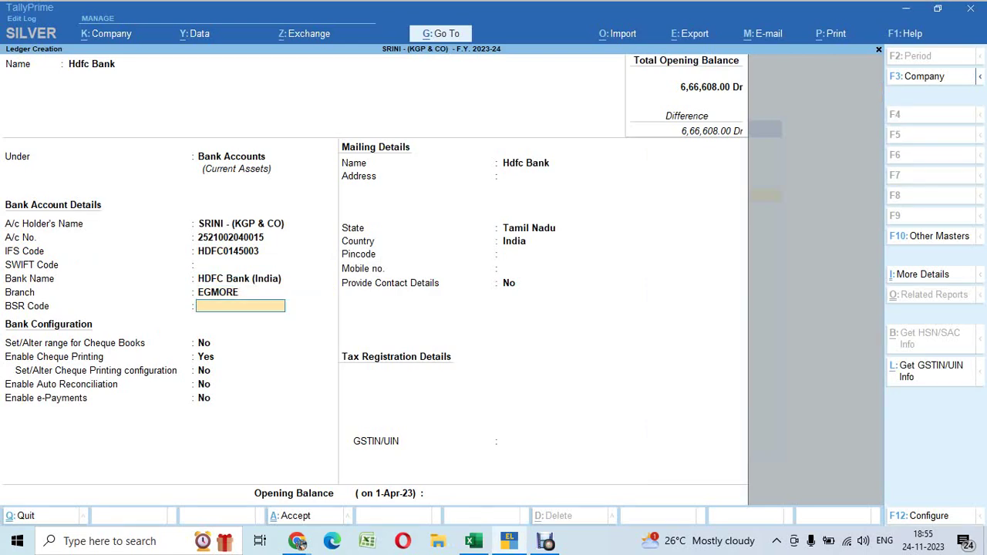
Copy the HDFC balance 124848 from the spreadsheet
key("alt+Tab")
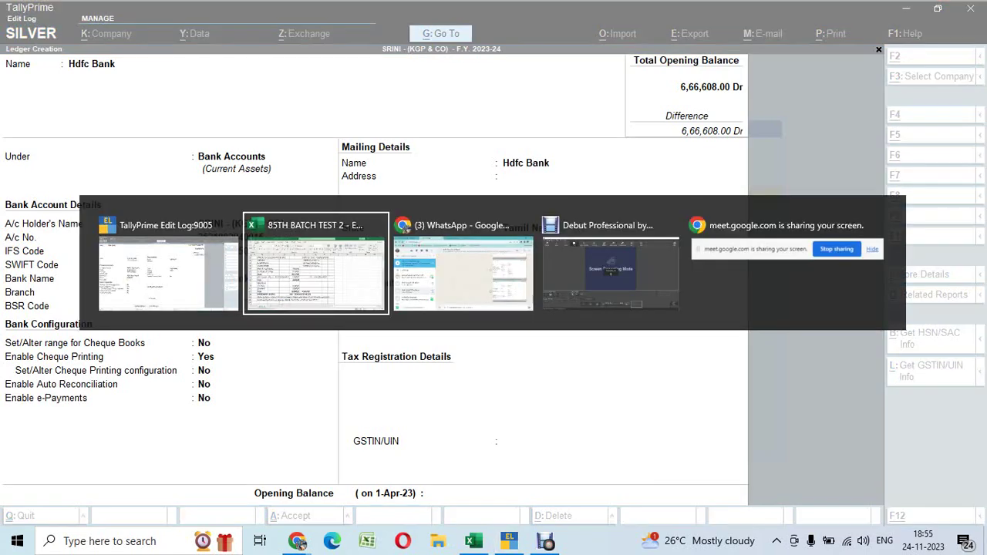
key("alt+Tab")
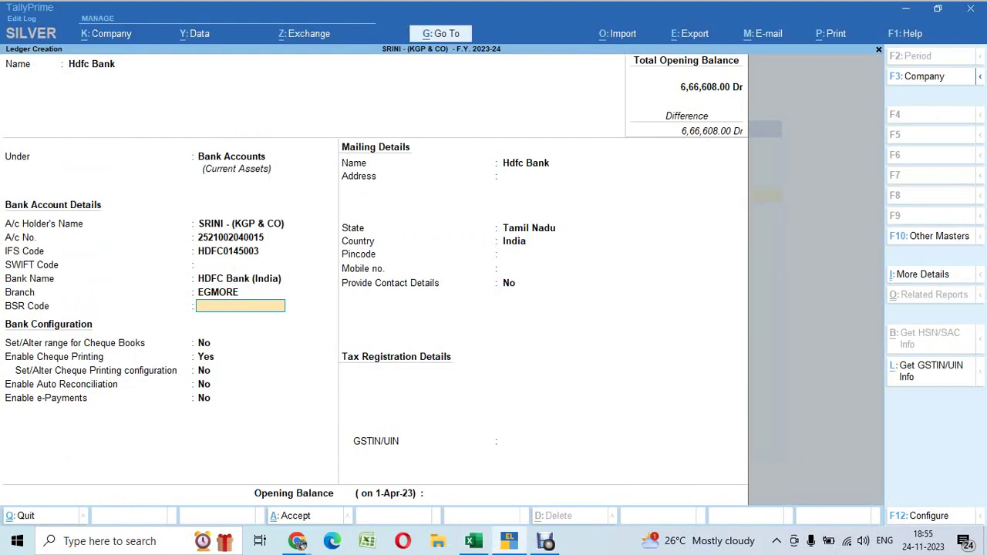
key("alt+Tab")
key("alt+Tab")
key("alt+Tab")
key("alt+Tab")
key("alt+Tab")
key("alt+Tab")
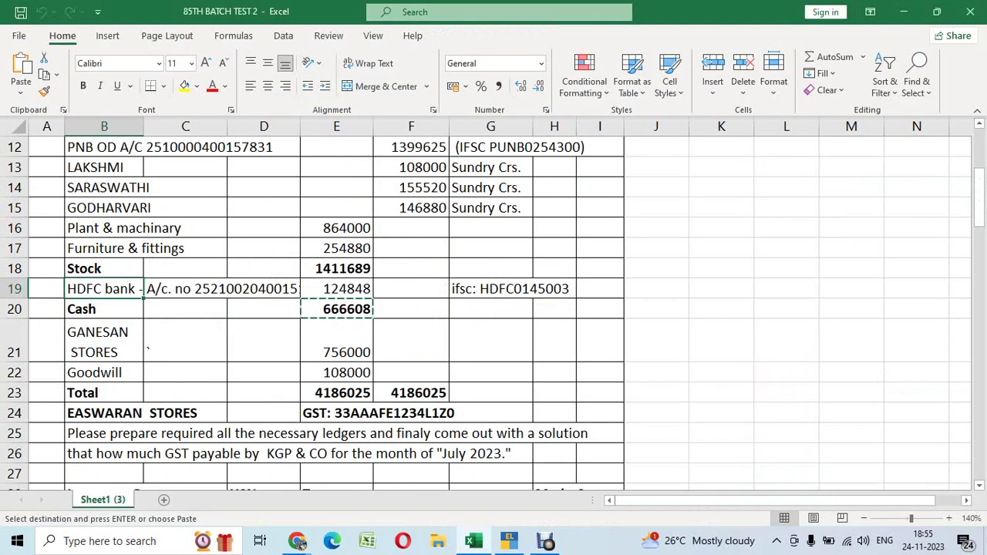
key("Right")
key("Right")
key("Right")
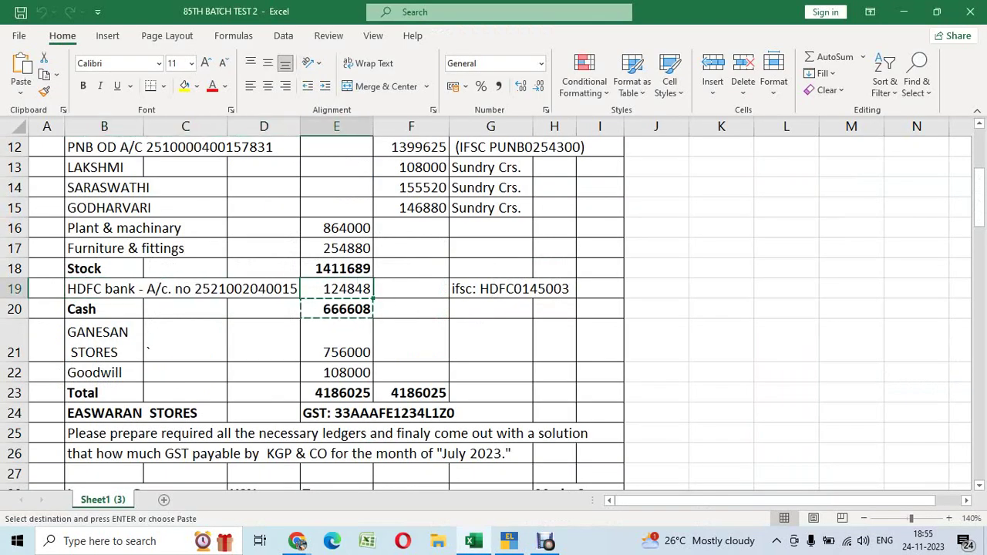
key("ctrl+c")
key("alt+Tab")
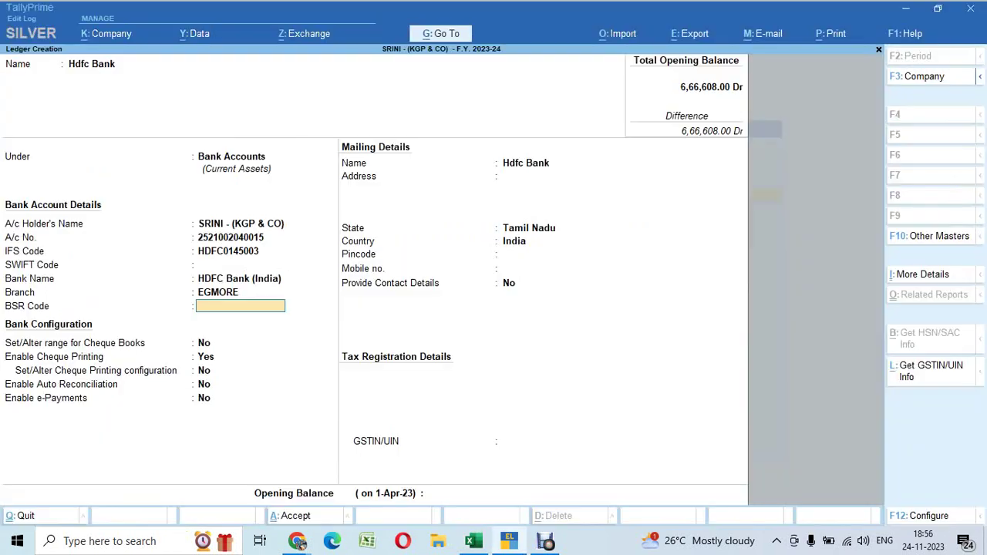
Enable cheque book ranges on the Hdfc Bank ledger
key("Return")
type("Y")
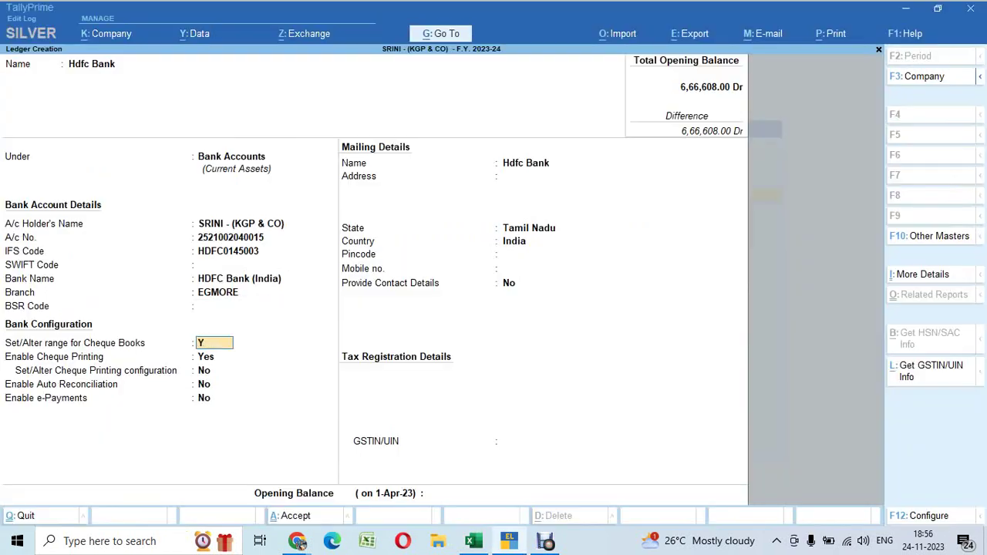
key("Return")
Enter a cheque range from 101201 to 101300 with book name 'BOO'
type("10")
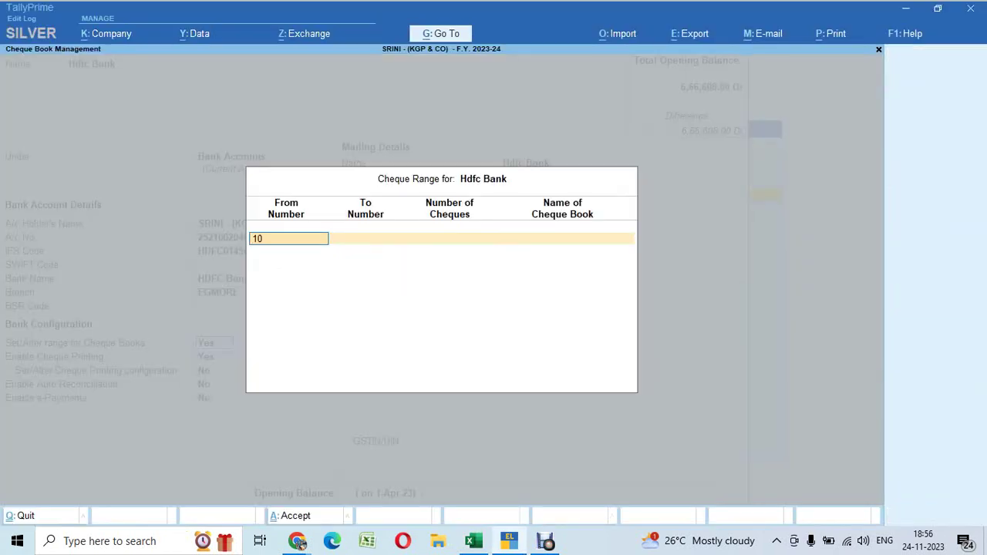
type("1200")
key("Return")
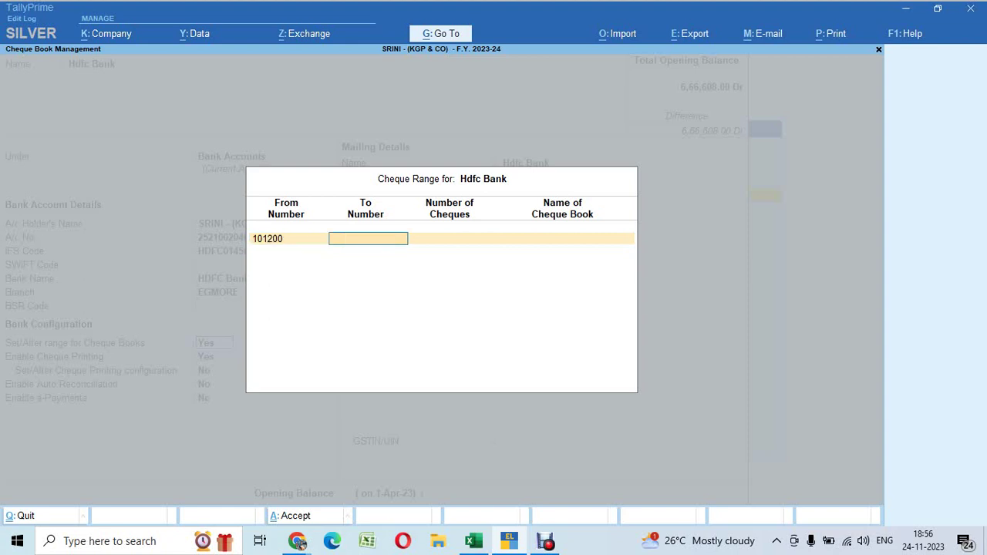
type("101300")
key("Return")
key("Return")
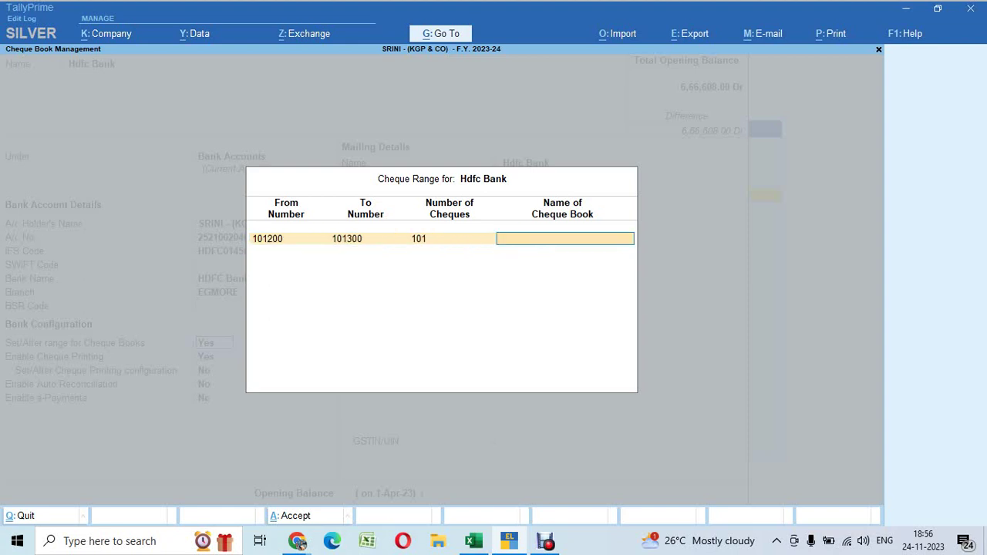
key("BackSpace")
key("BackSpace")
key("BackSpace")
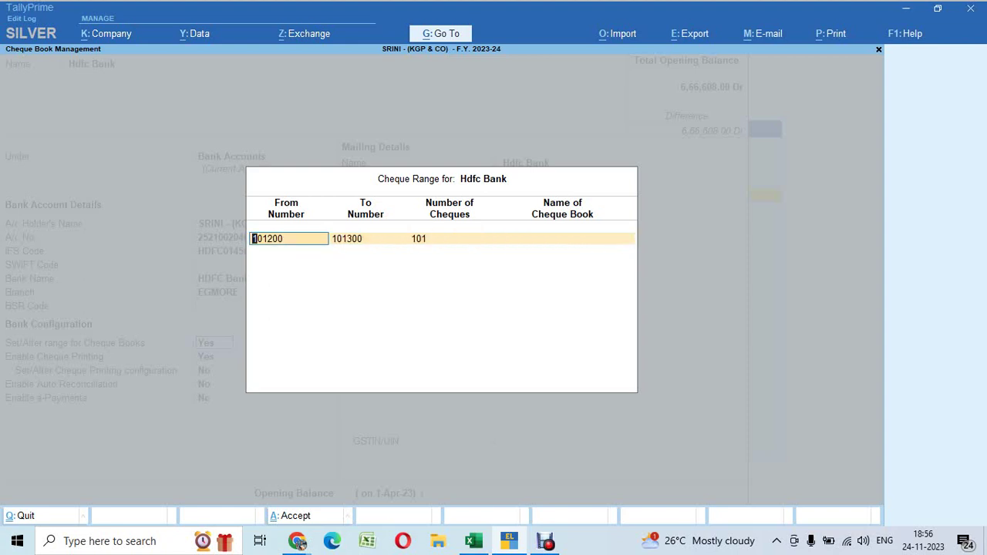
type("101201")
key("Return")
type("10")
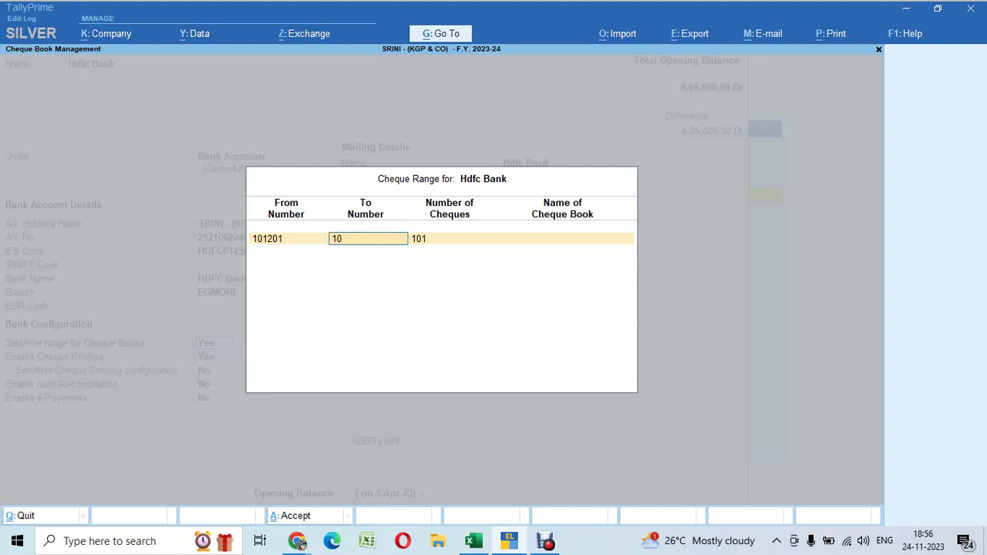
type("1300")
key("Return")
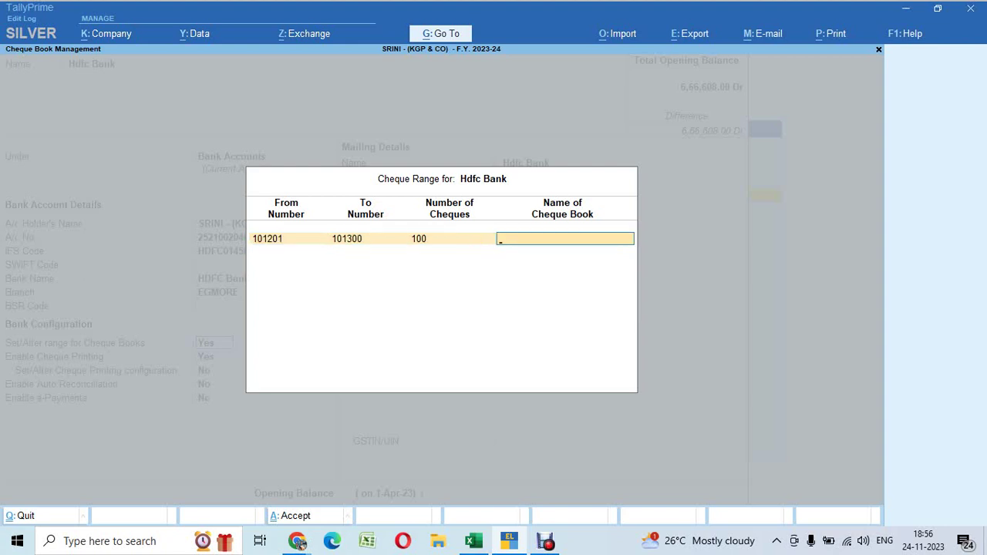
type("BOOK NO: 1")
key("Return")
key("Return")
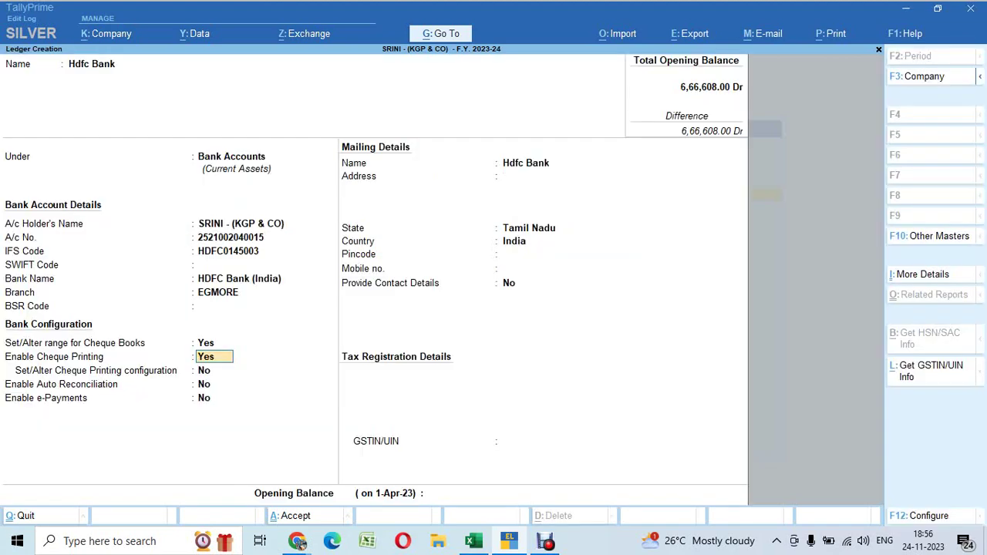
key("Return")
key("Return")
key("Return")
key("Return")
key("Return")
key("Return")
key("Return")
key("Return")
key("Return")
key("Return")
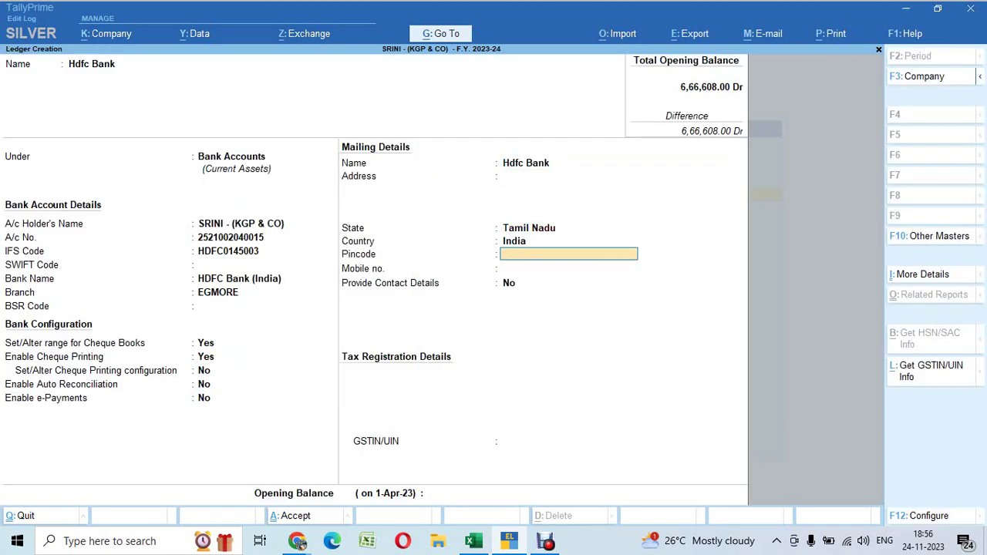
key("Return")
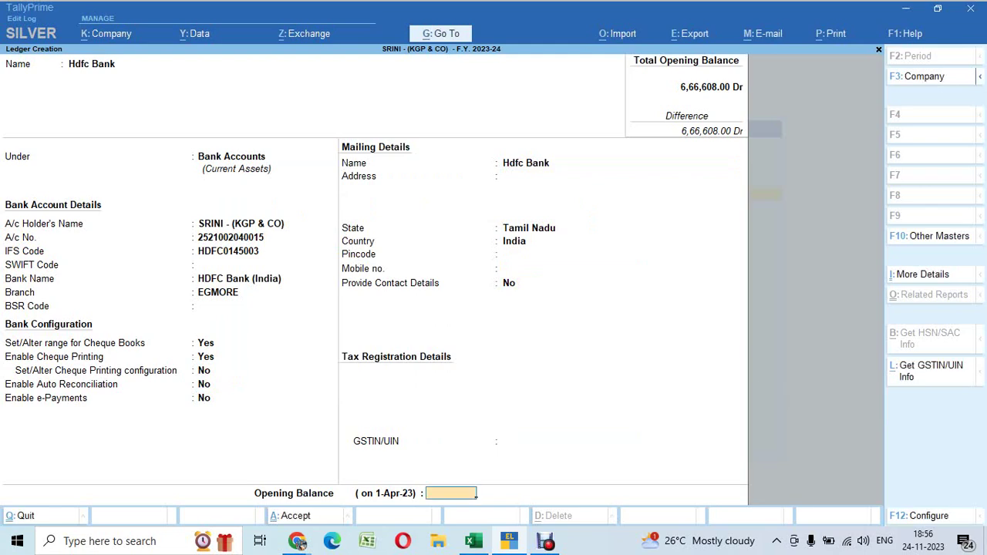
Paste 124848 as a Dr opening balance and save the Hdfc Bank ledger
key("alt+Tab")
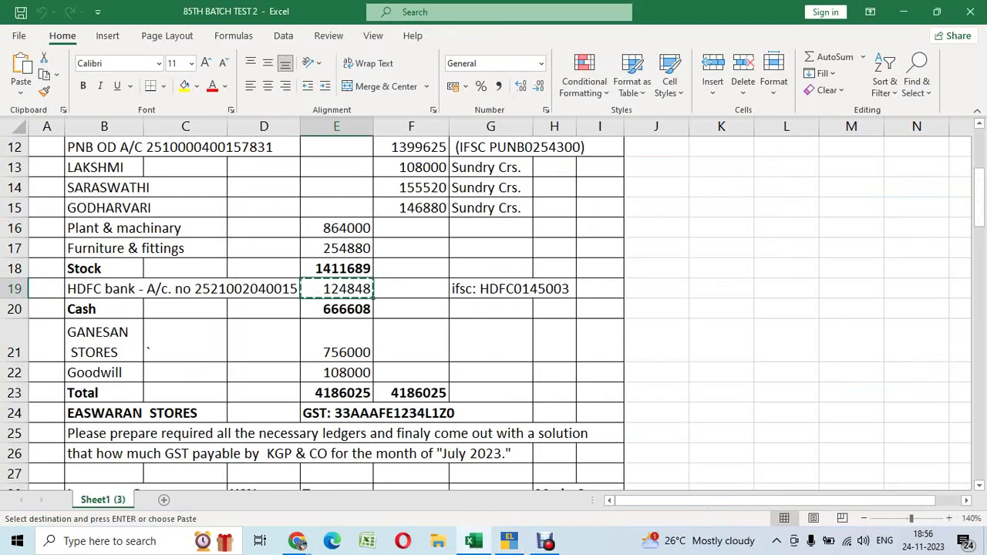
key("alt+Tab")
key("ctrl+alt+v")
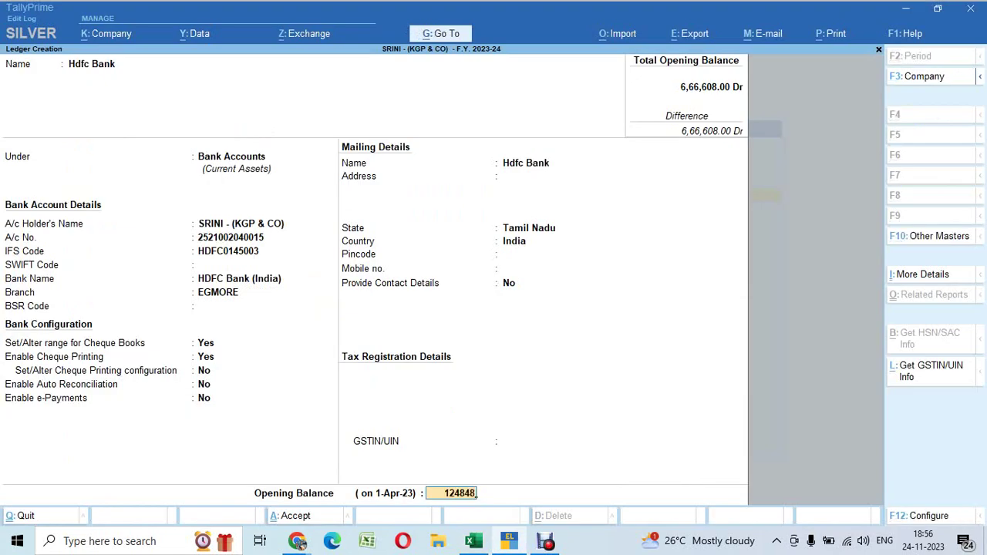
key("Return")
key("Return")
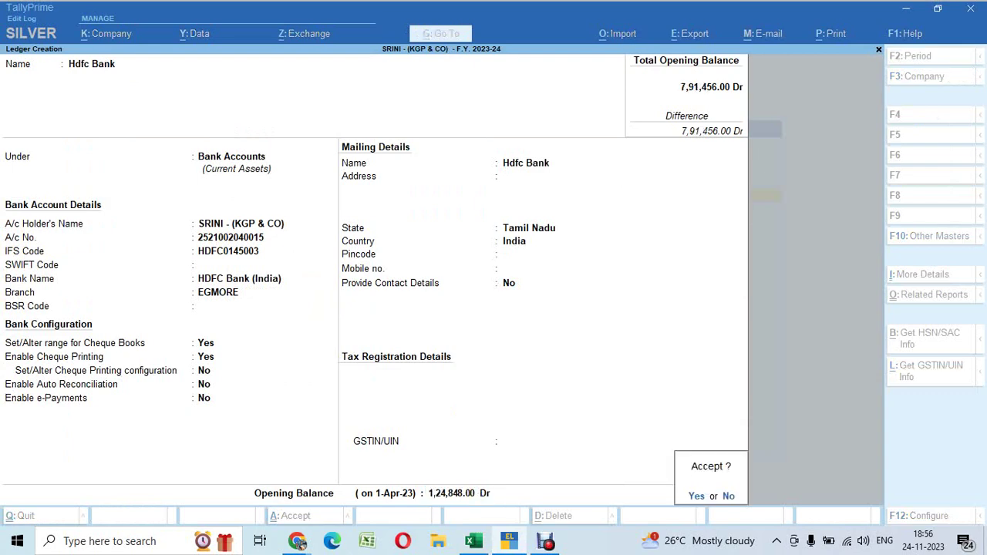
key("y")
key("alt+Tab")
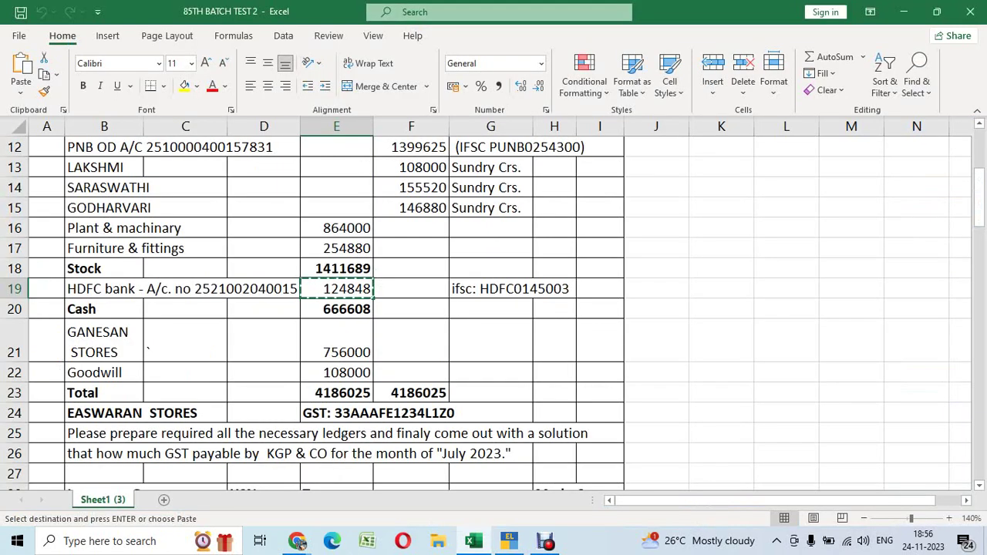
Review the Stock, HDFC 124848 and Cash 666608 balances in Excel, then return to TallyPrime
left_click(337, 269)
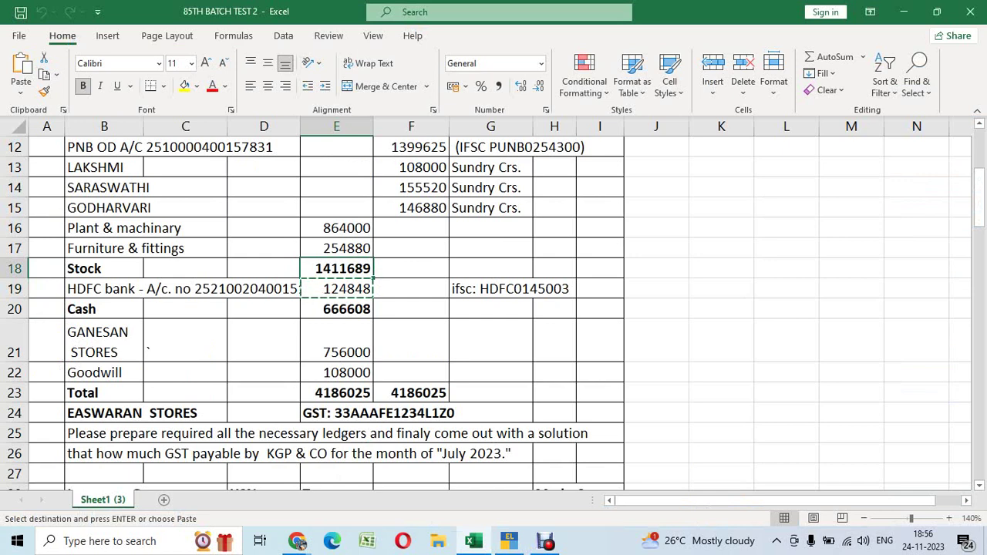
left_click(336, 289)
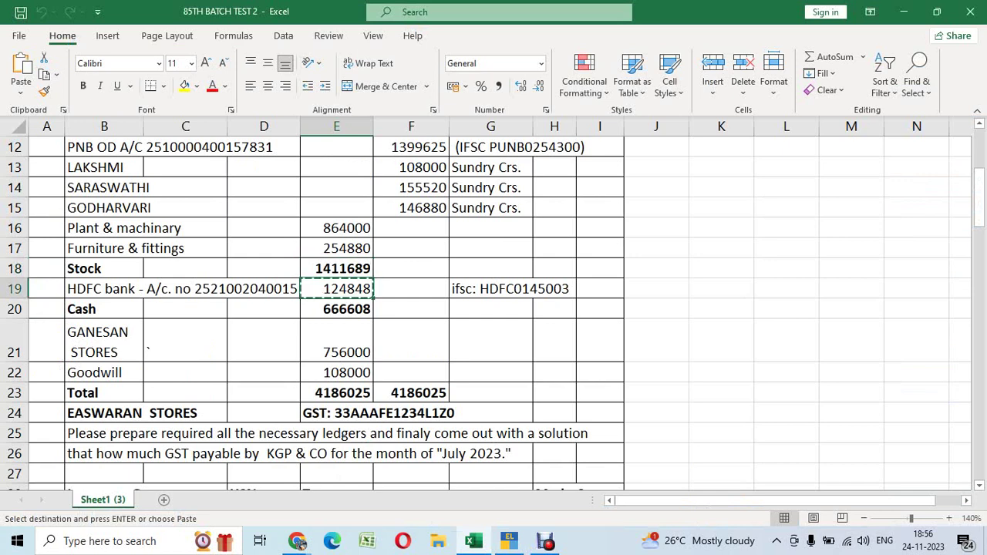
left_click(336, 309)
scroll(494, 309, "up", 3)
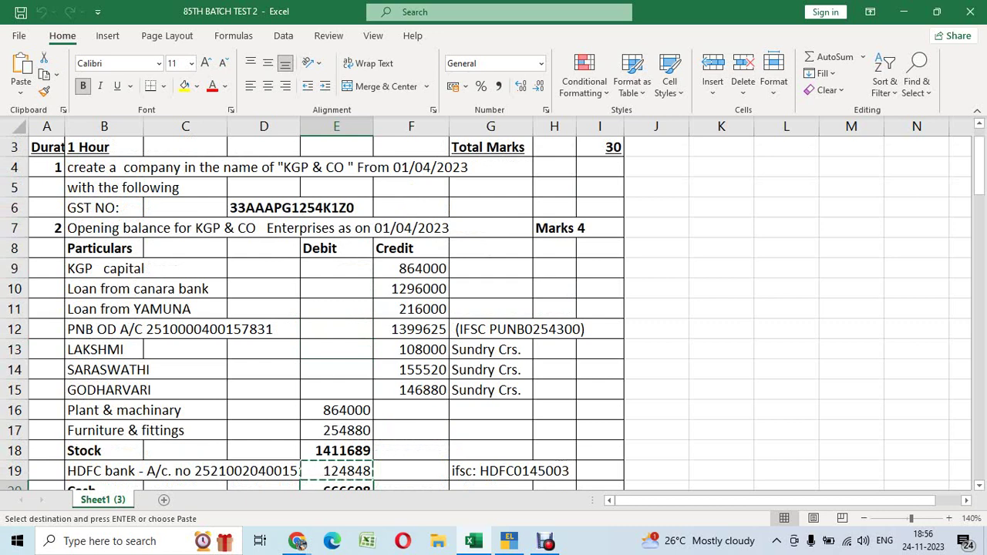
scroll(494, 309, "down", 2)
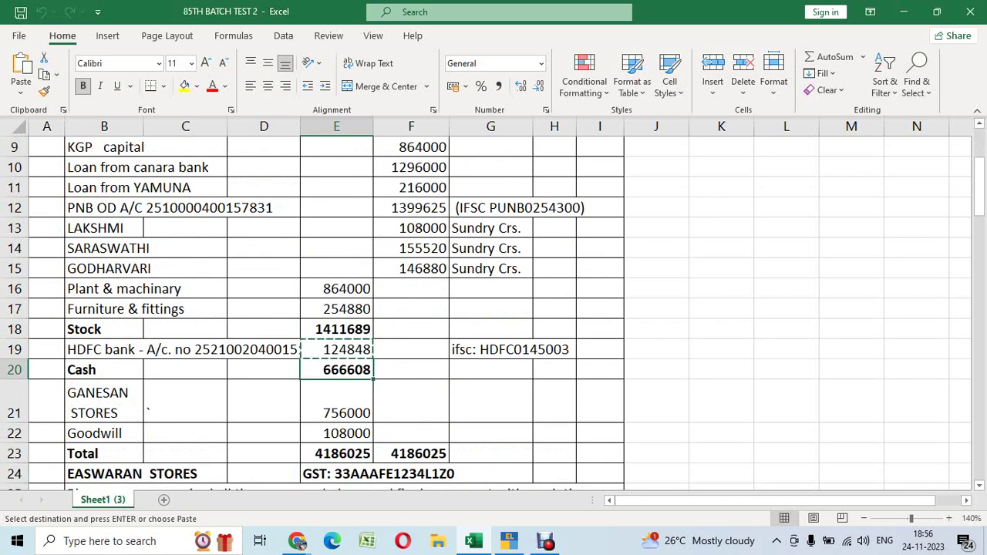
scroll(494, 308, "up", 3)
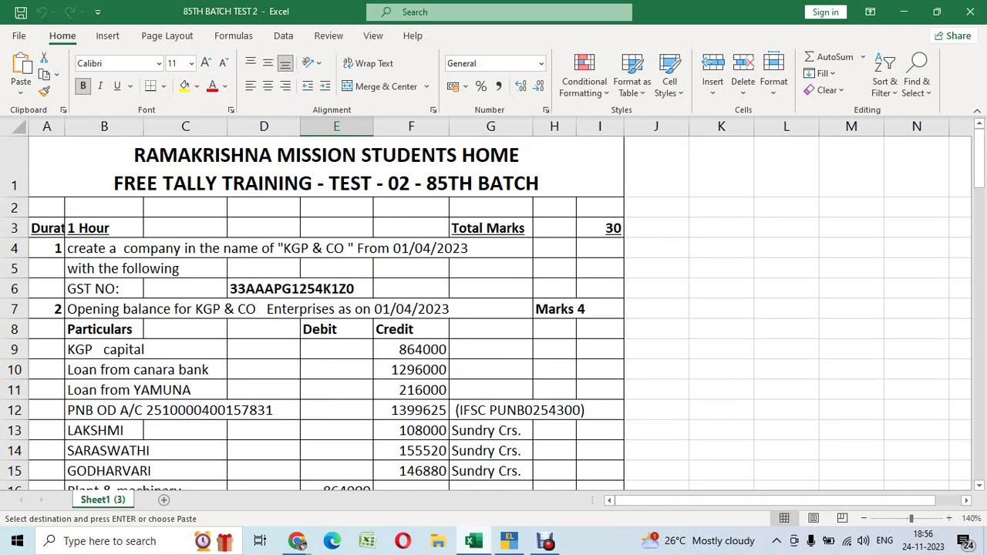
left_click(509, 541)
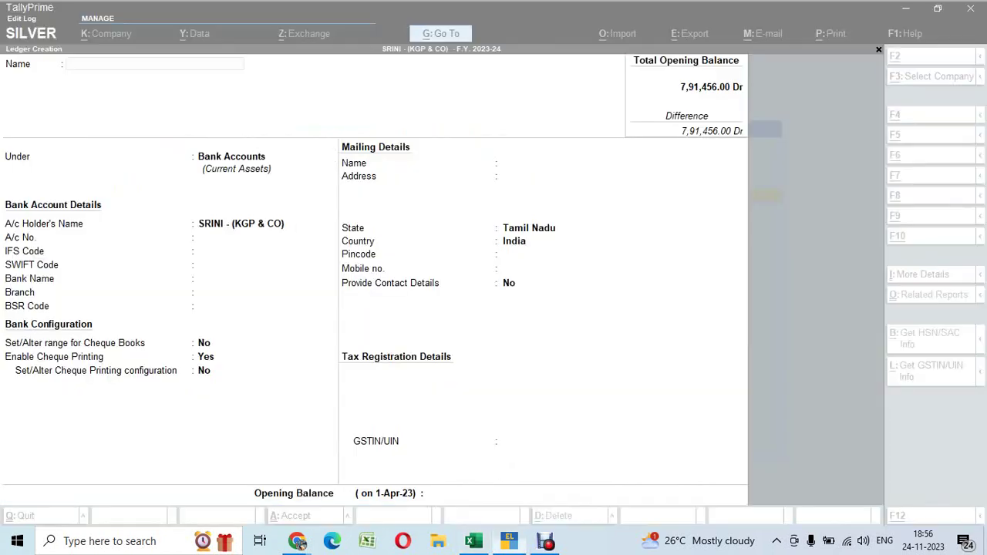
Go from the ledger list in Chart of Accounts to Multi Ledger Creation under All Items
key("Escape")
key("Escape")
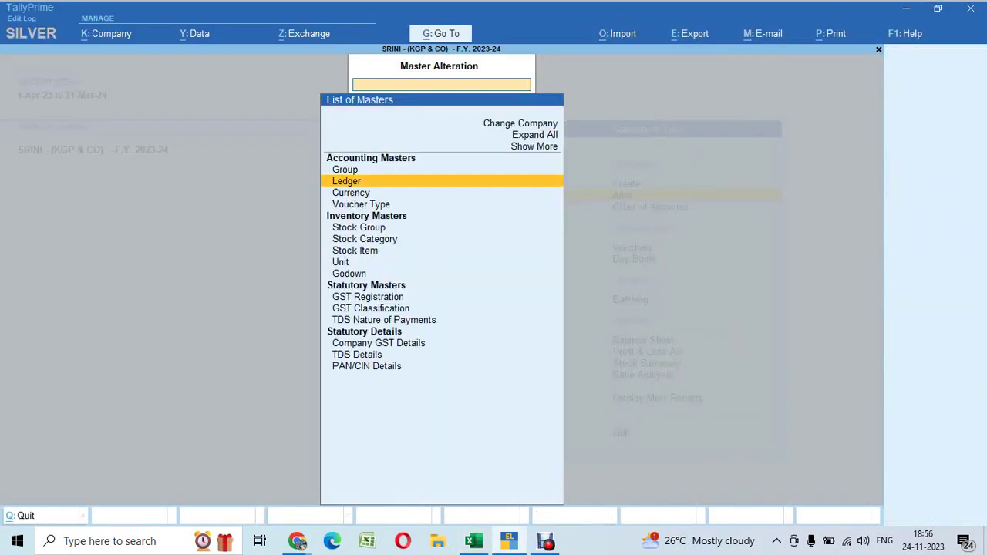
key("Escape")
key("Down")
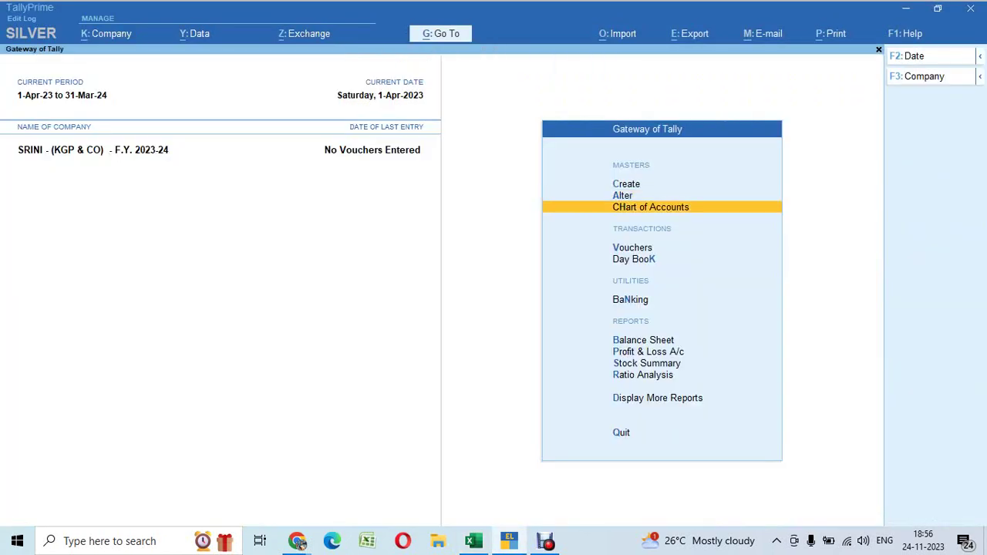
key("alt+Tab")
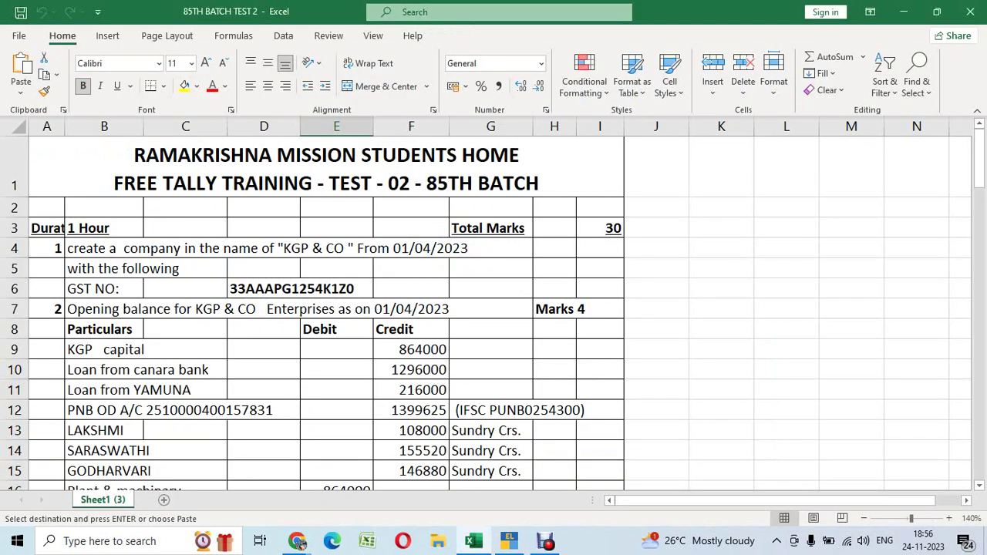
key("alt+Tab")
key("Return")
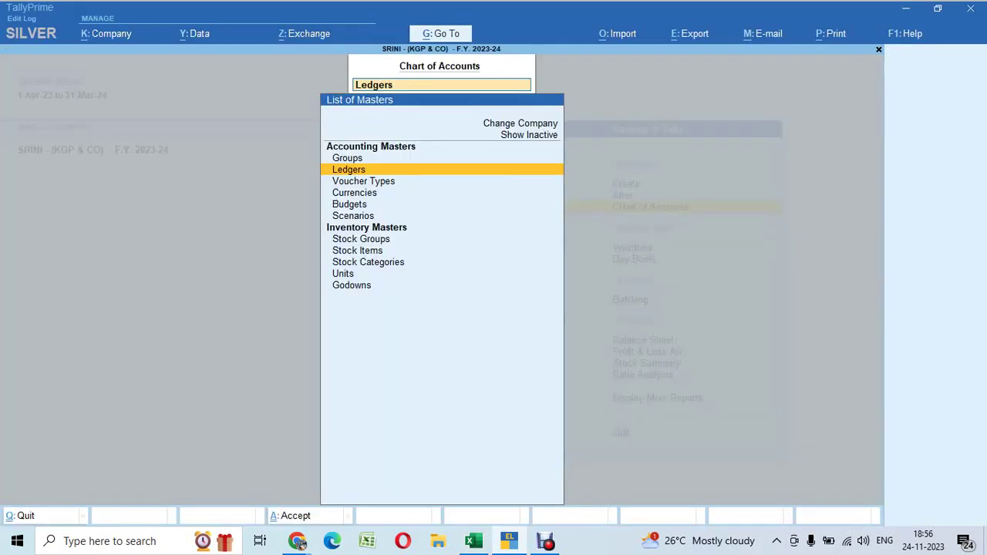
key("Return")
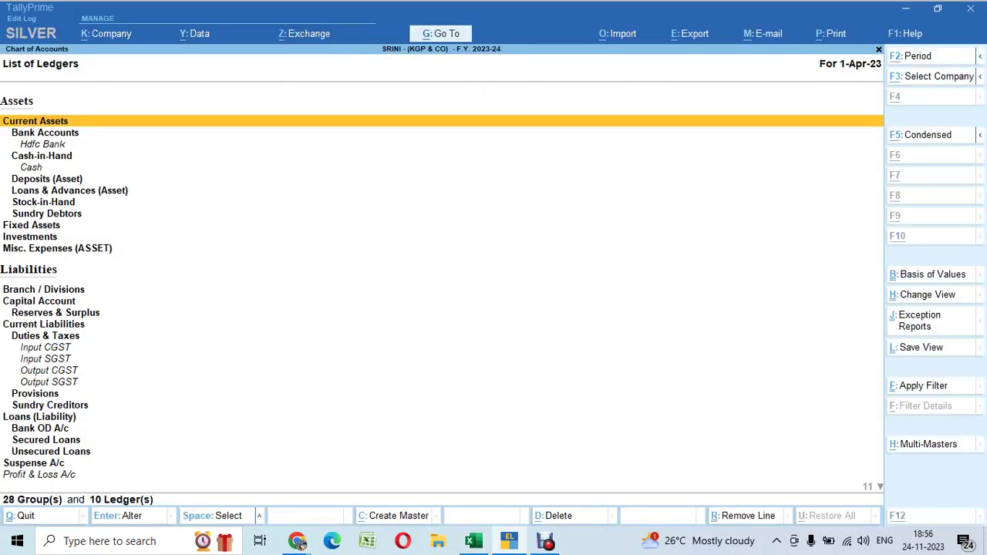
key("ctrl+h")
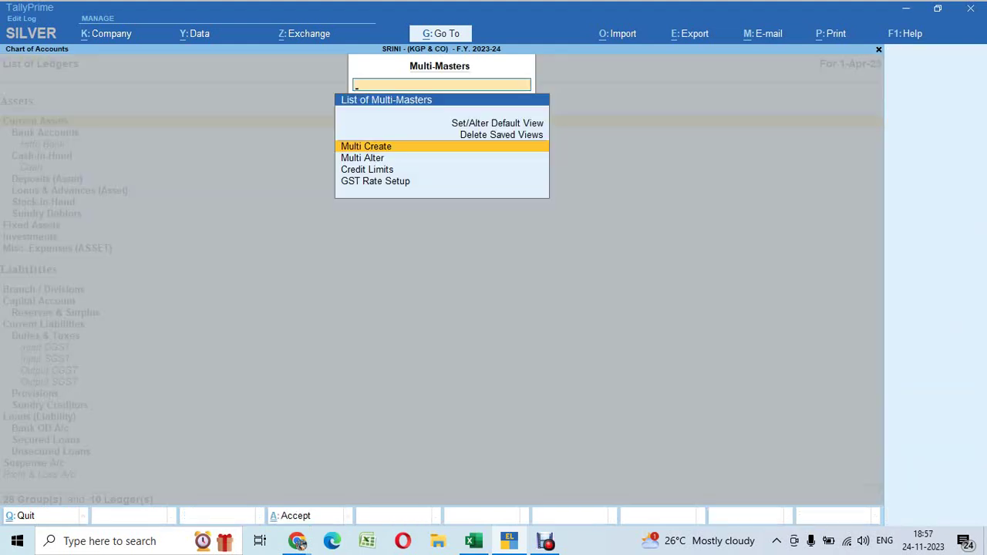
key("Return")
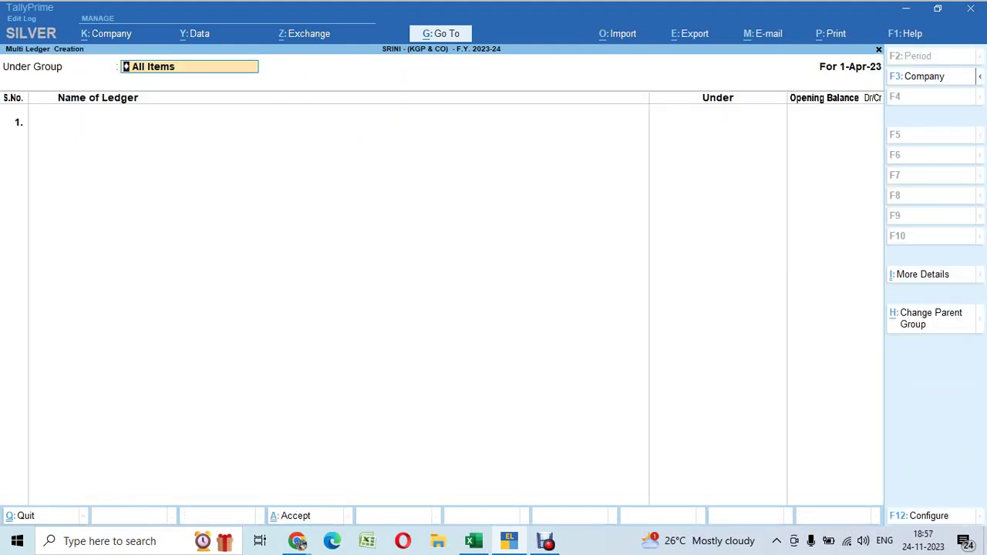
key("Return")
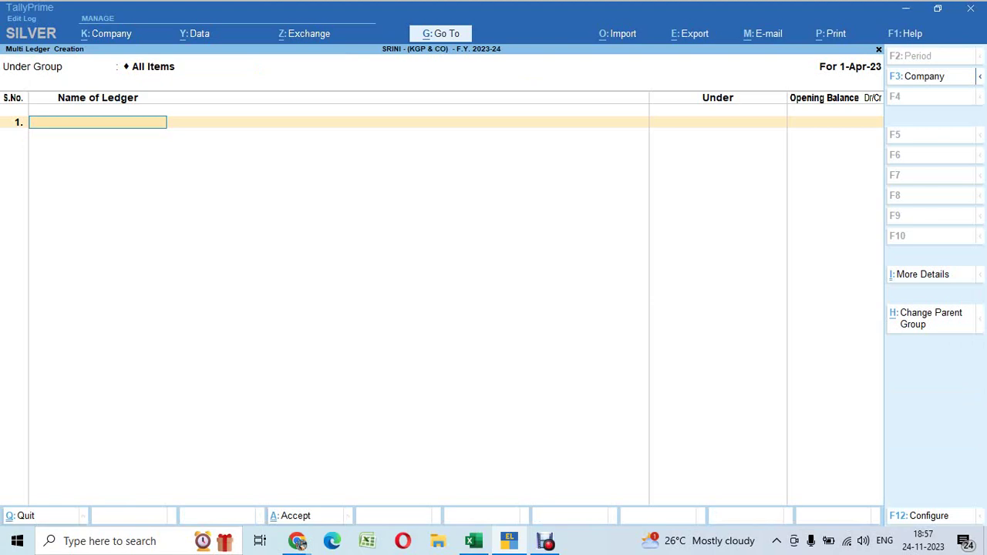
Exit and reopen Multi Ledger Creation from the ledger list, checking the Excel question sheet
key("Escape")
key("Escape")
key("Escape")
key("Escape")
key("Escape")
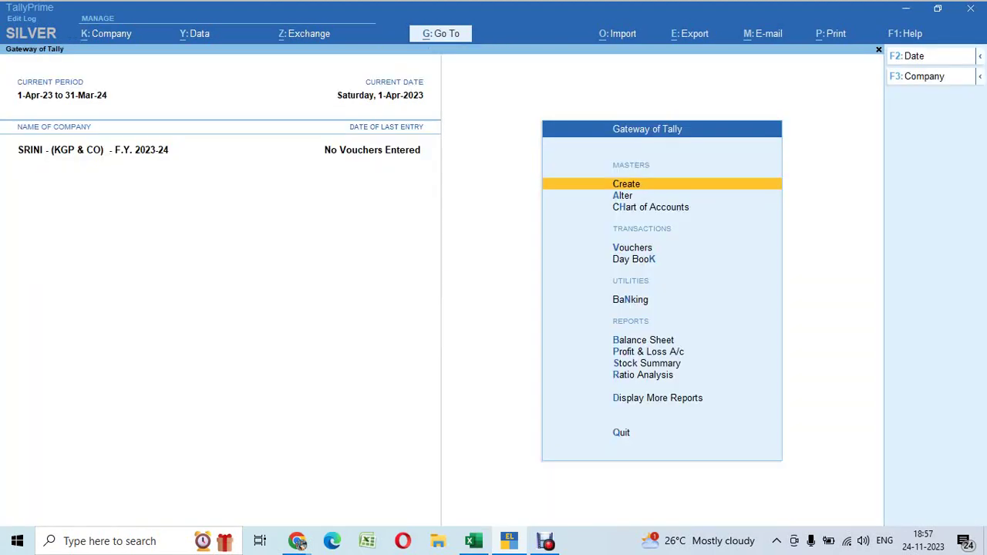
key("Down")
key("Down")
key("Return")
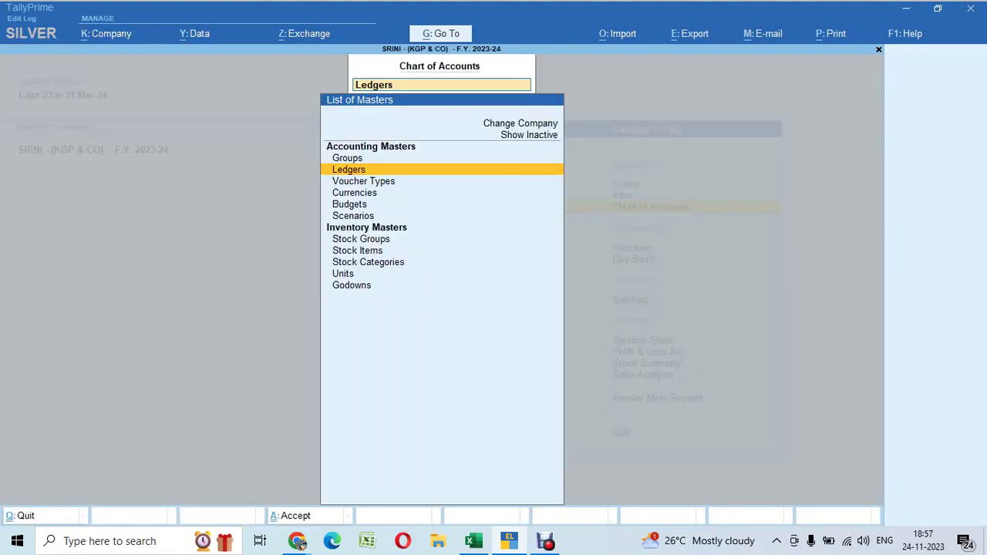
key("Return")
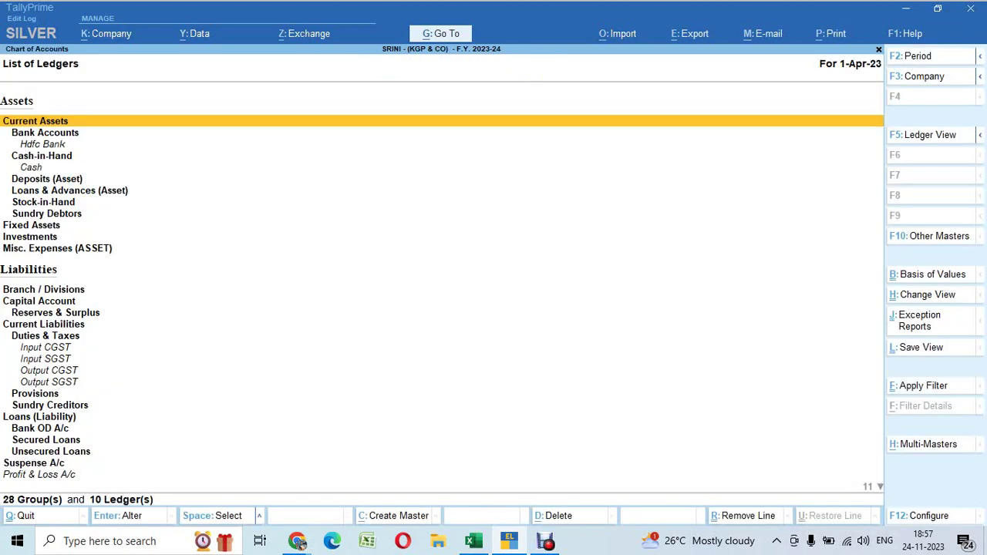
key("alt+h")
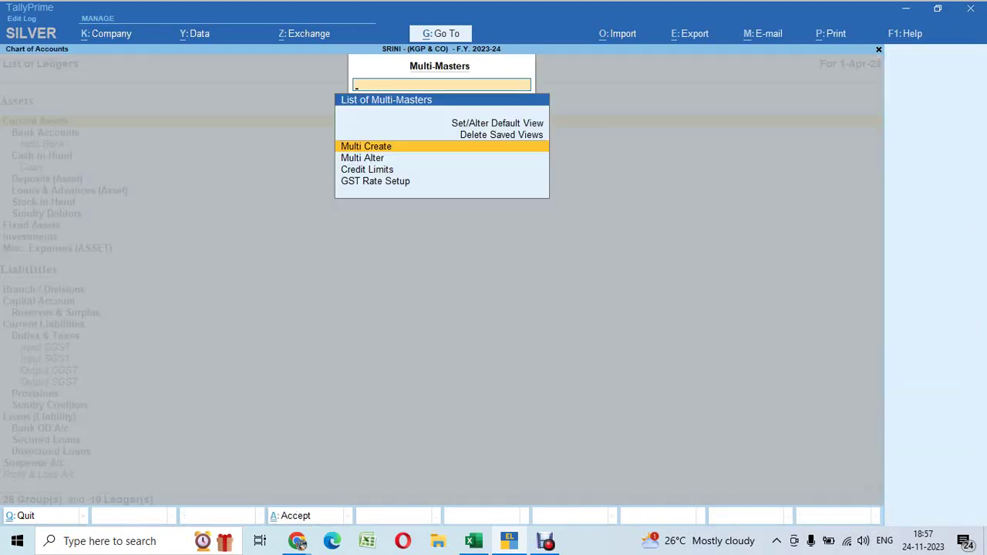
key("Return")
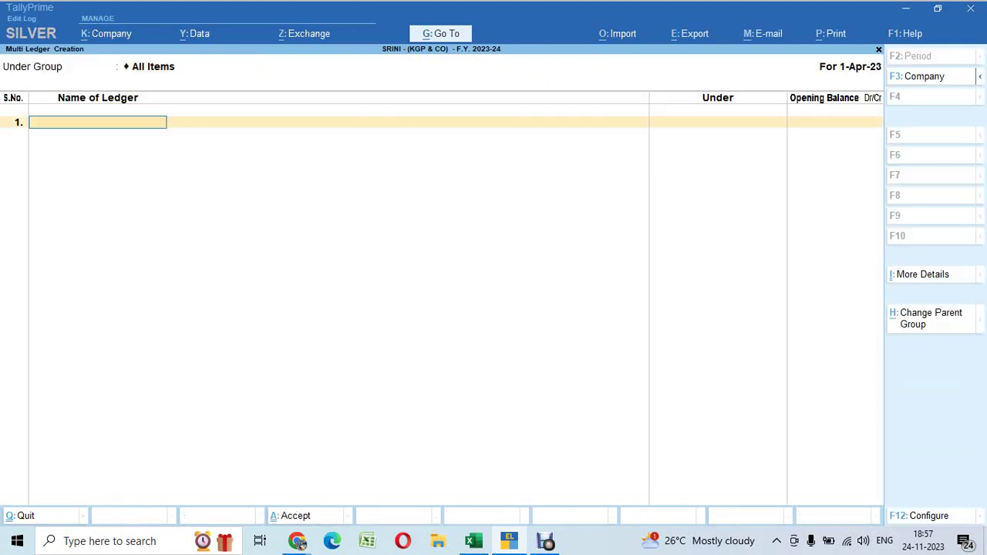
key("alt+Tab")
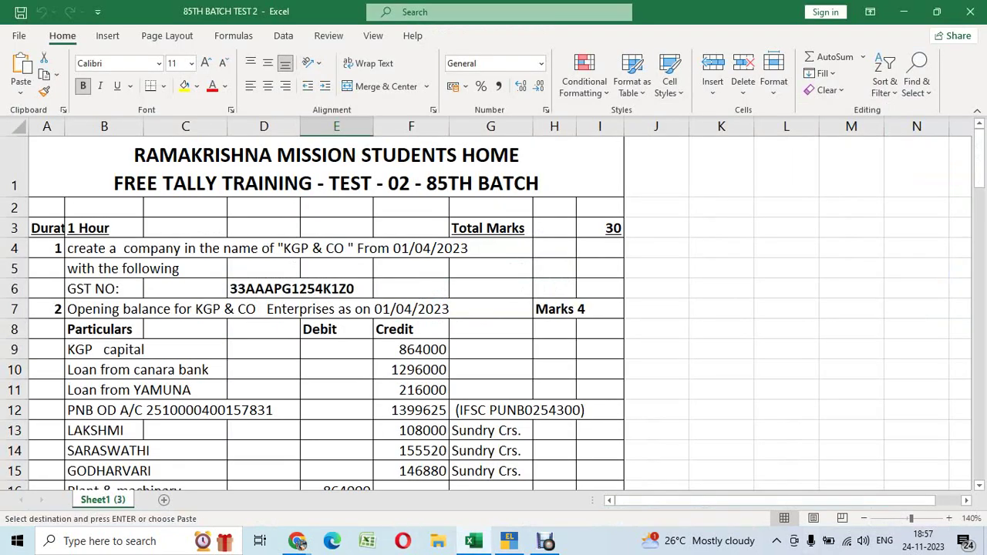
key("alt+Tab")
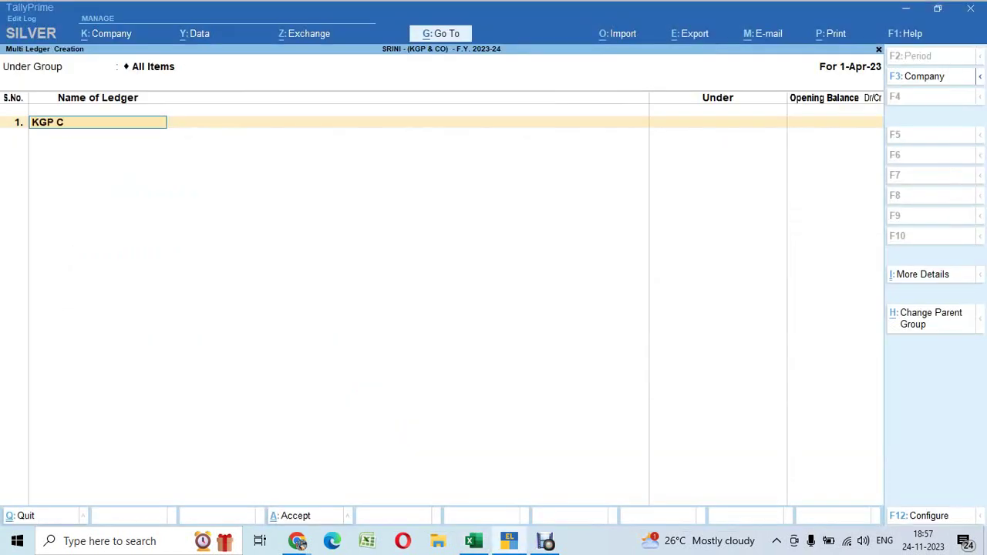
Create ledger KGP CAPITAL under Capital Account with opening balance 864000 Cr
type("KGP CAPITAL")
key("Return")
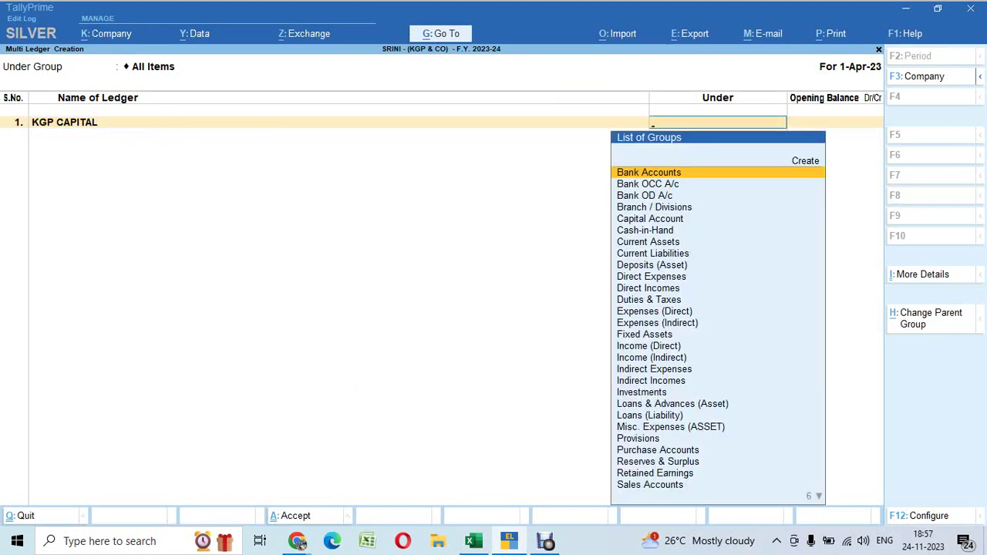
type("CAP")
key("Return")
type("864000")
key("Return")
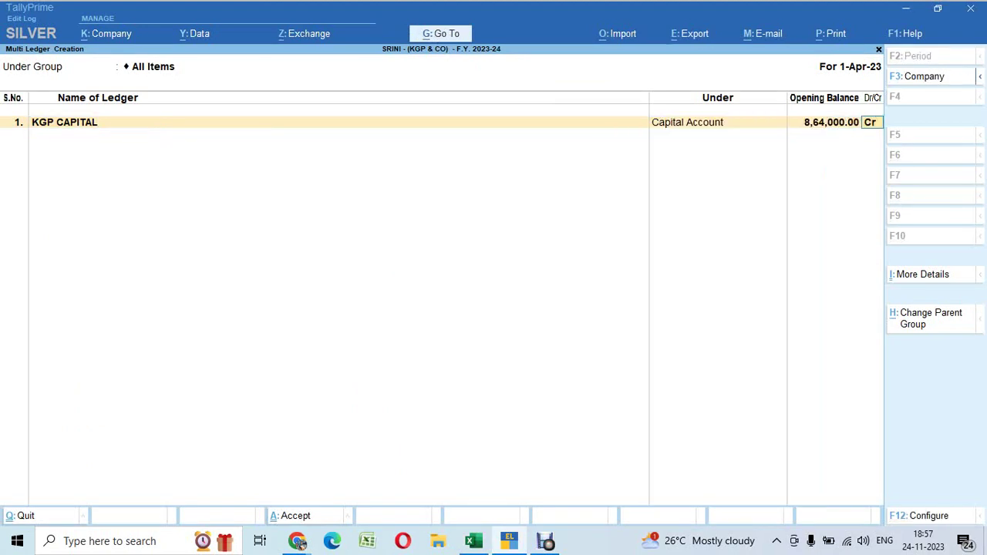
key("Return")
Add ledger 'Loan from canara bank' under Unsecured Loans, copying its name from Excel
key("alt+Tab")
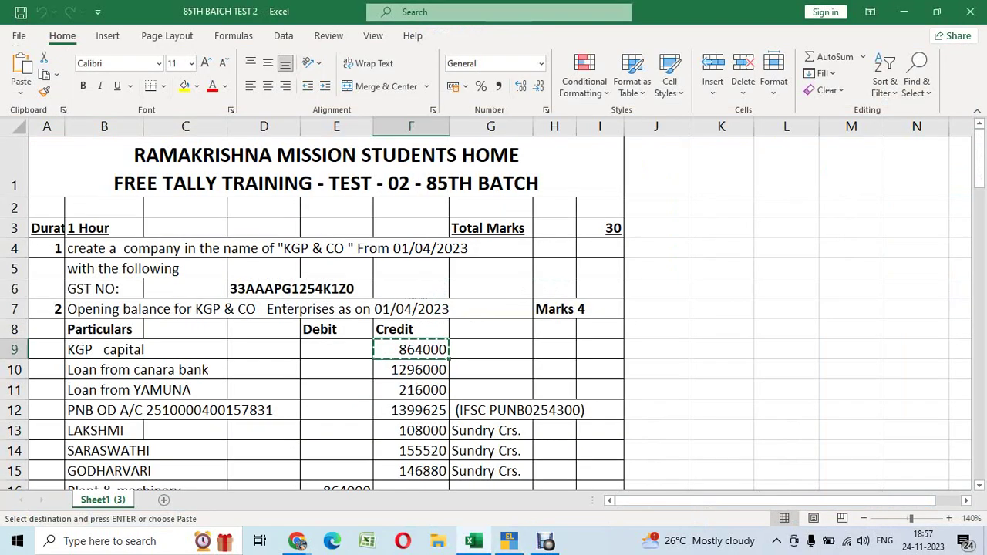
key("Down")
key("ctrl+c")
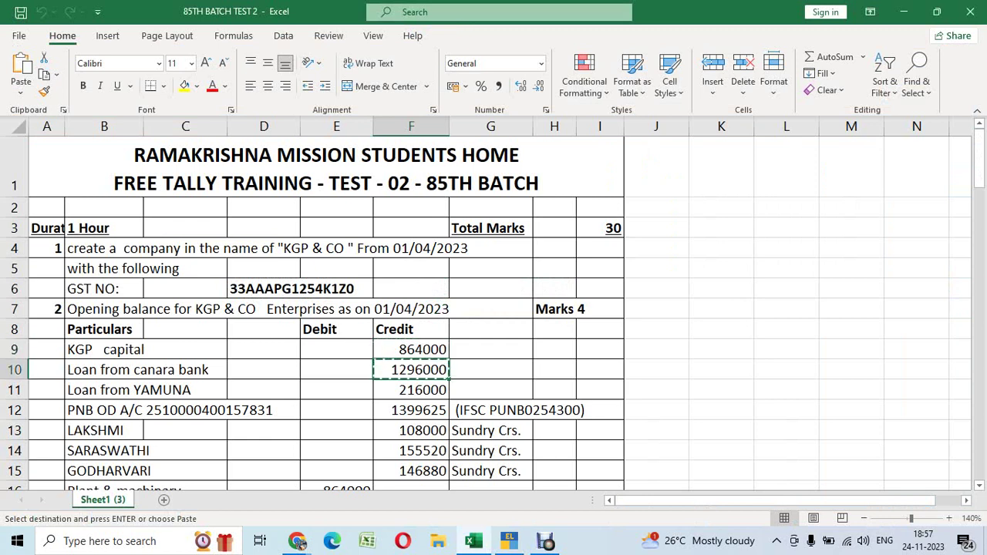
key("alt+Tab")
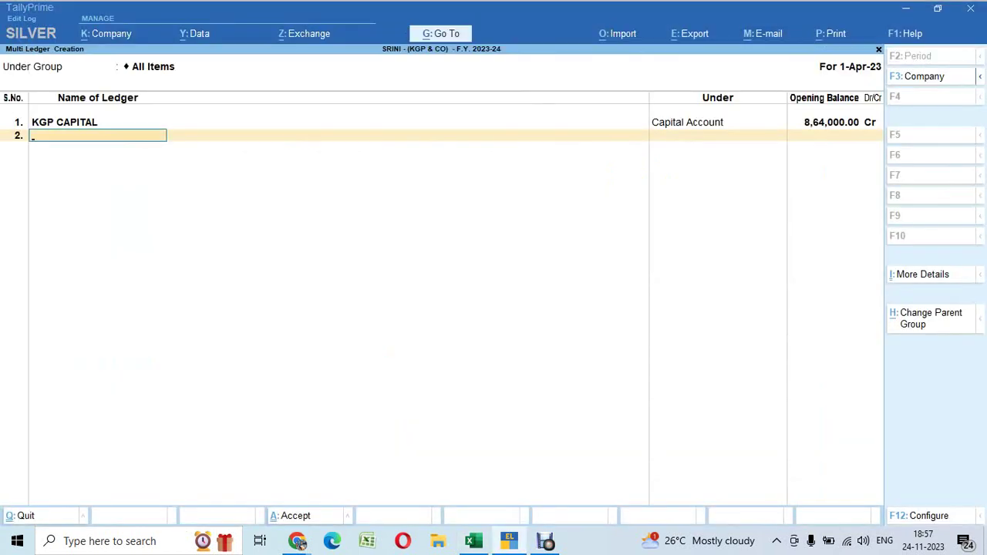
key("alt+Tab")
key("Left")
key("Left")
key("Left")
key("Left")
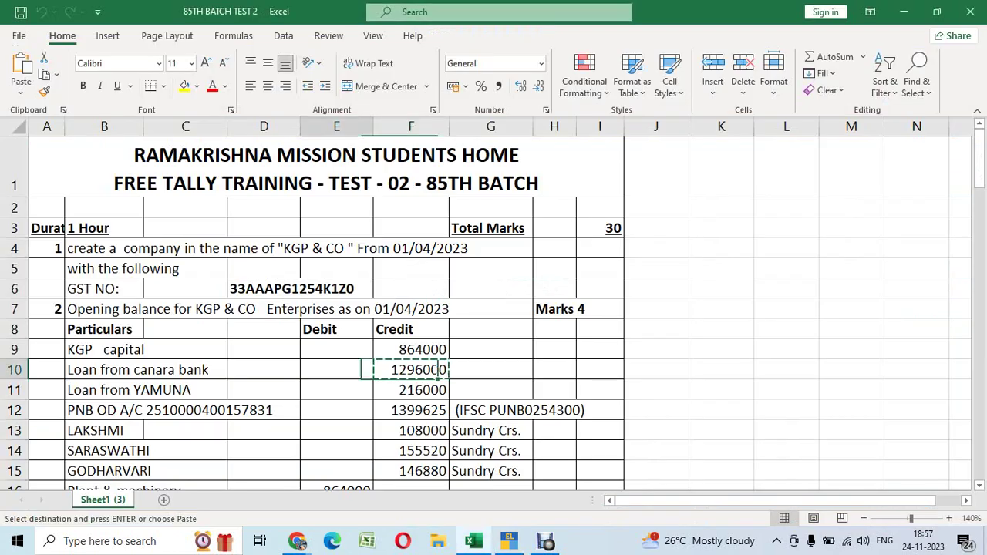
key("ctrl+c")
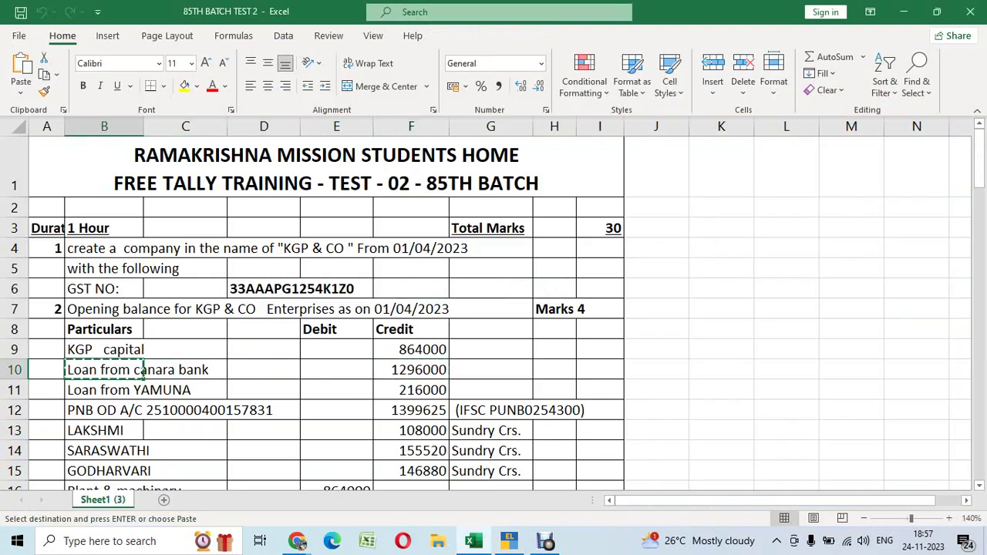
key("alt+Tab")
key("ctrl+alt+v")
key("Return")
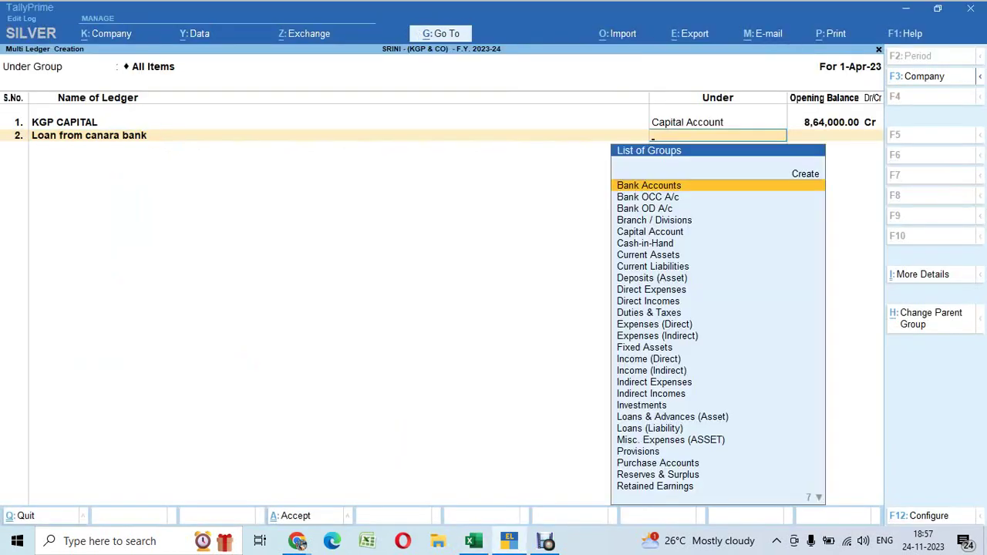
type("uns")
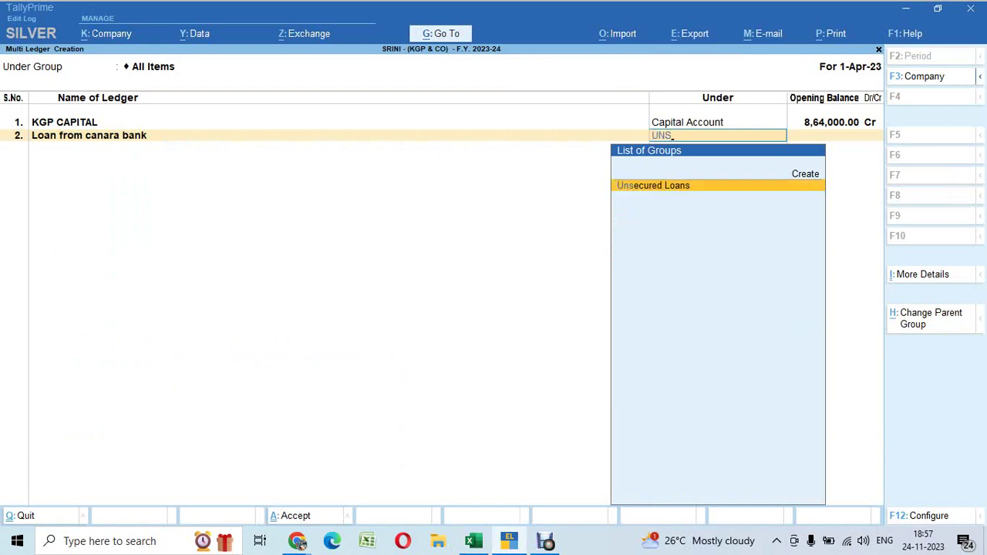
key("Return")
Paste 1296000 from Excel as the canara bank loan's credit opening balance
key("alt+Tab")
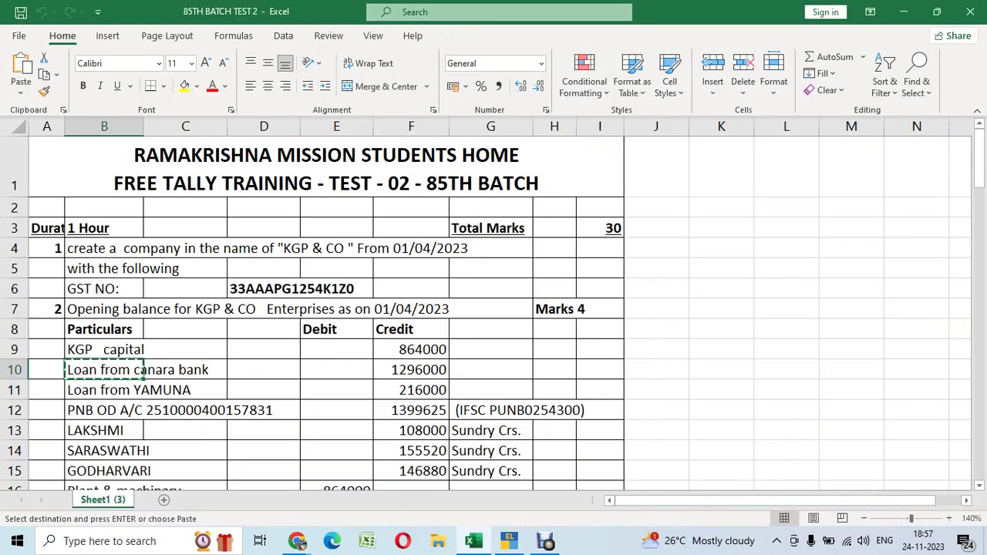
key("Right")
key("Right")
key("Right")
key("Right")
key("ctrl+c")
key("alt+Tab")
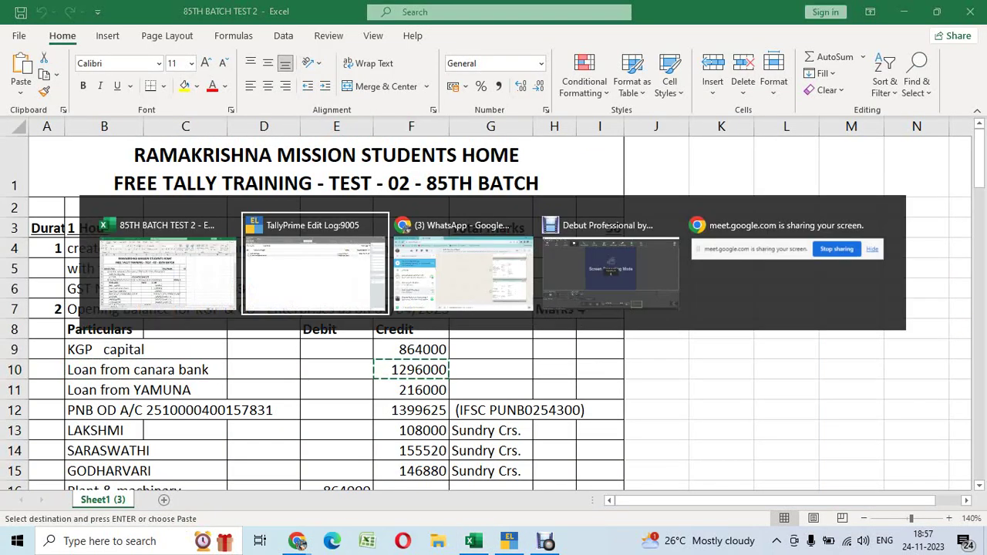
key("ctrl+v")
key("Return")
key("Return")
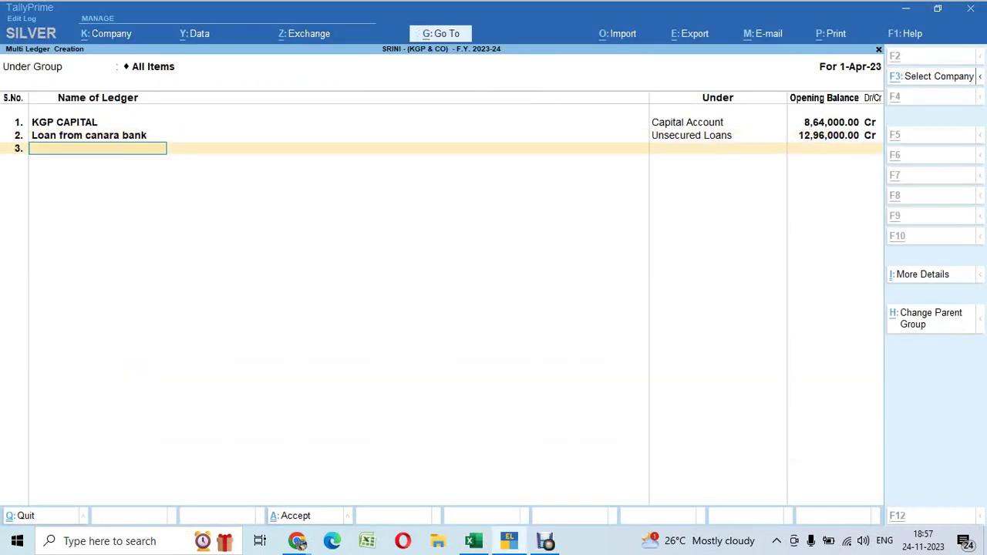
Add 'Loan from YAMUNA' under Unsecured Loans with opening balance 2,16,000 Cr
key("alt+Tab")
key("Down")
key("Left")
key("Left")
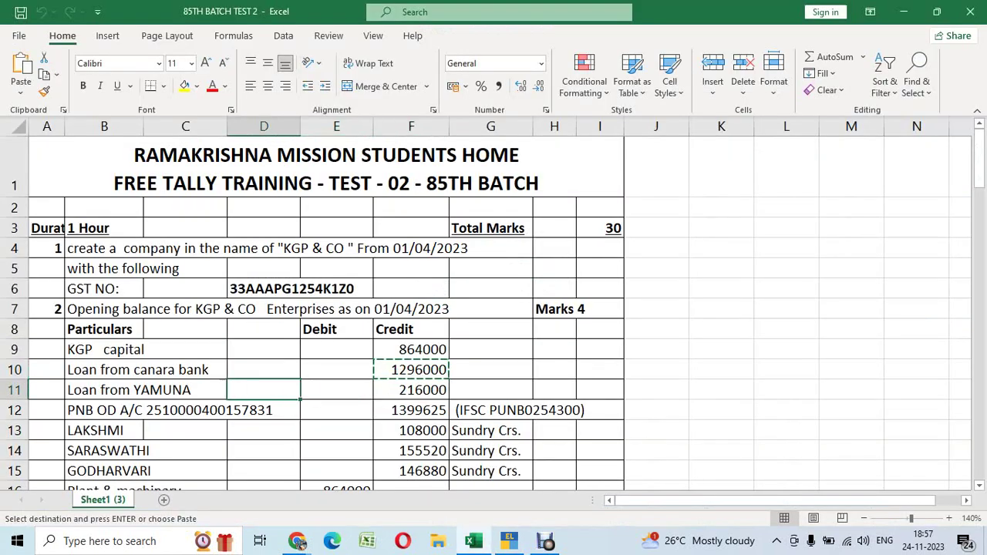
key("Left")
key("Left")
key("ctrl+c")
key("alt+Tab")
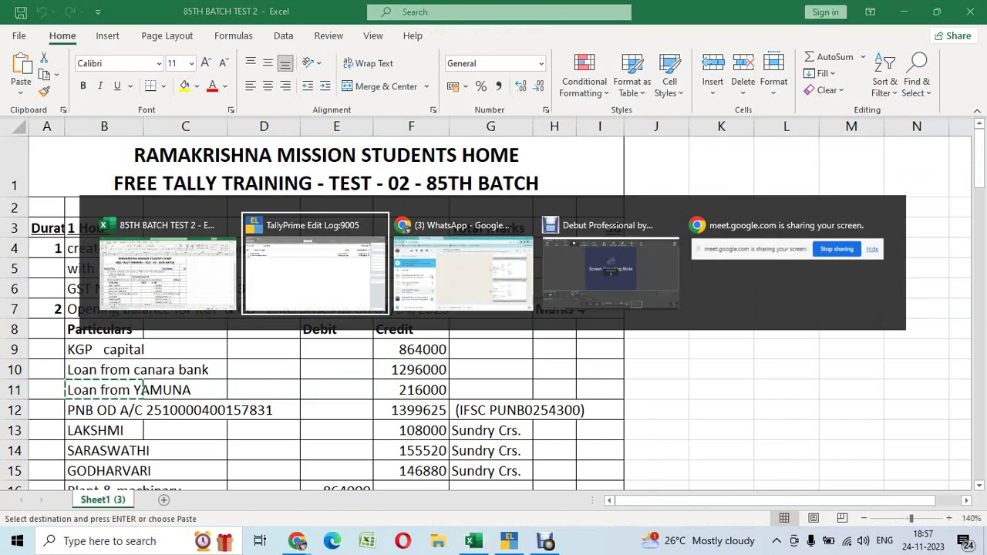
key("ctrl+v")
key("Return")
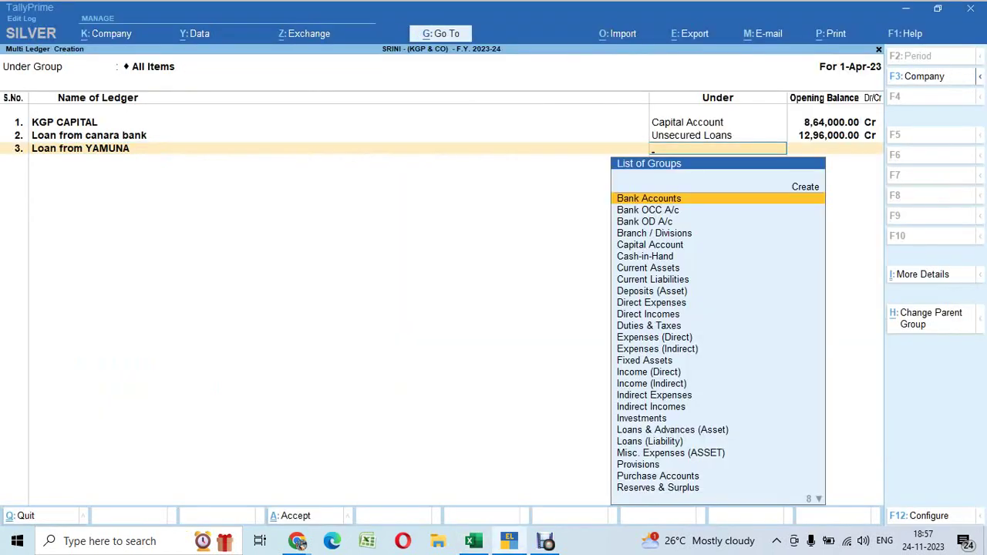
type("uns")
key("Return")
key("alt+Tab")
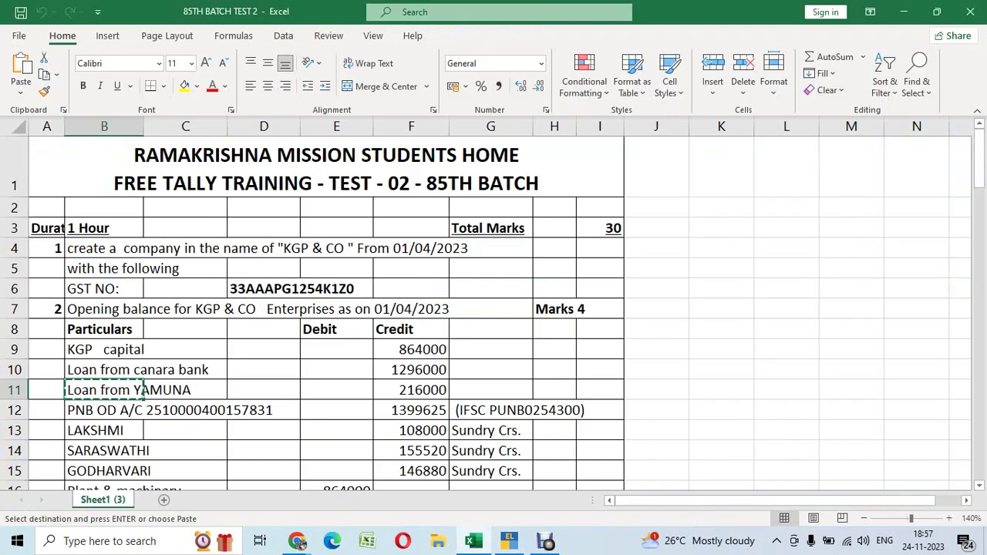
key("alt+Tab")
type("2")
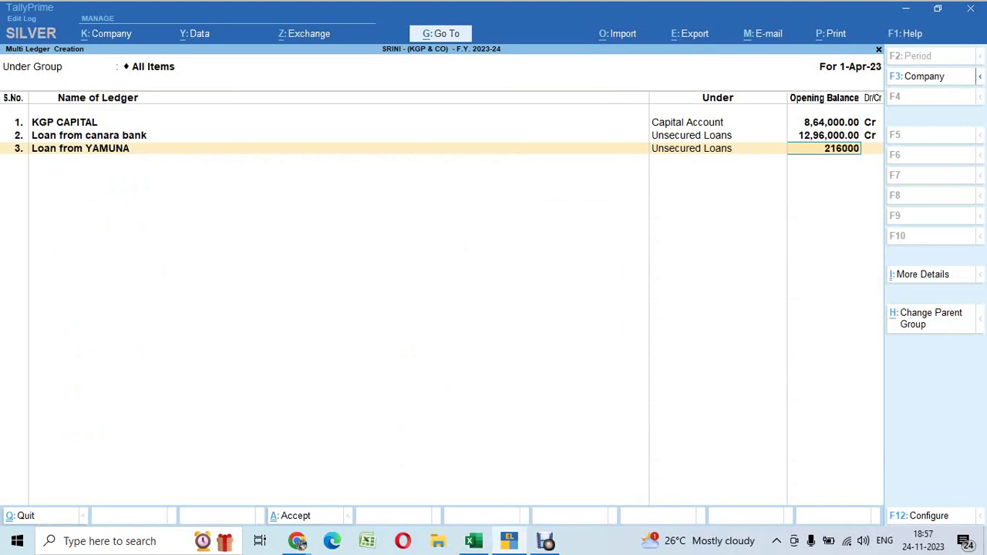
key("Return")
key("Return")
Add the PNB OD account under Bank OD A/c with opening balance 13,99,625 Cr
key("alt+Tab")
key("Down")
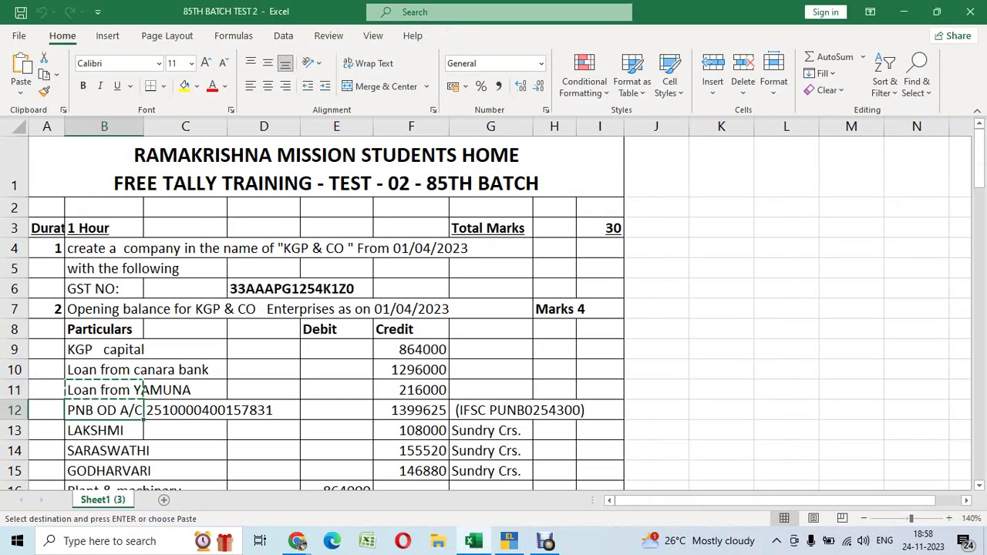
key("ctrl+c")
key("alt+Tab")
key("ctrl+v")
key("Return")
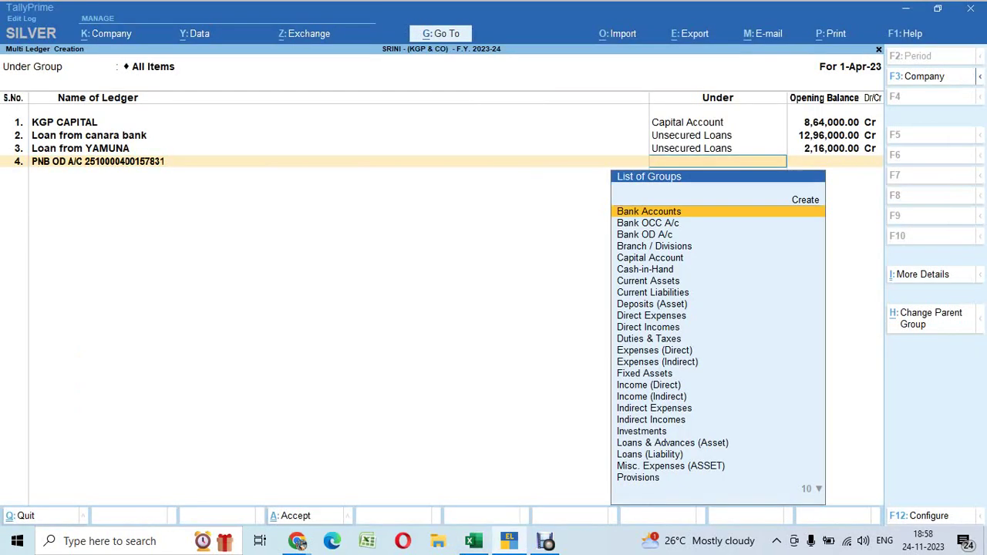
type("od")
key("Return")
key("alt+Tab")
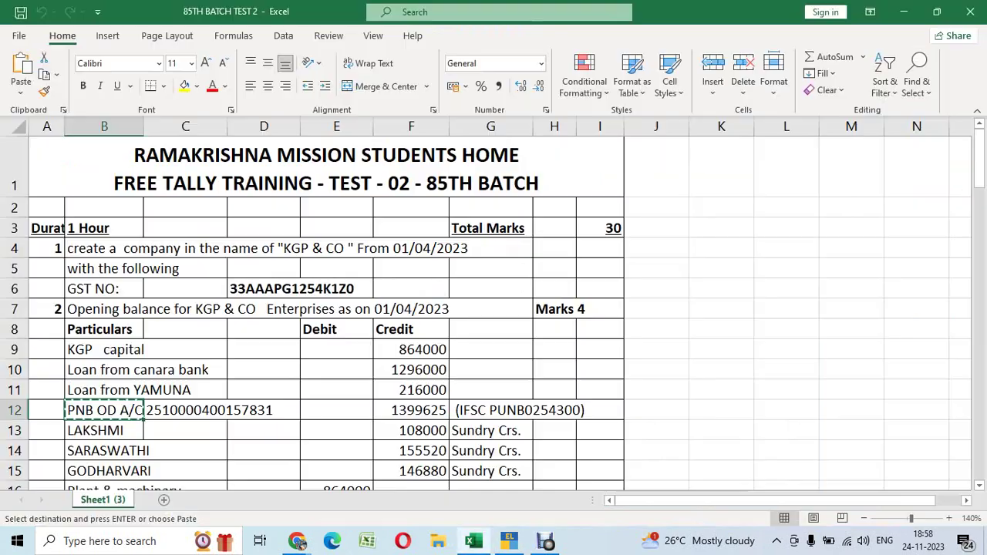
key("Right")
key("Right")
key("Right")
key("Right")
key("ctrl+c")
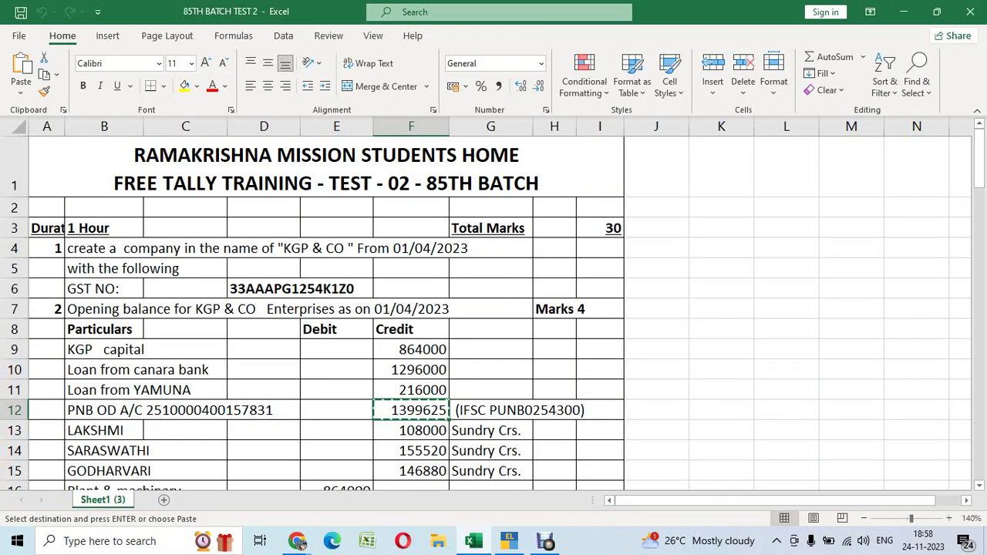
key("alt+Tab")
key("ctrl+v")
key("Return")
key("Return")
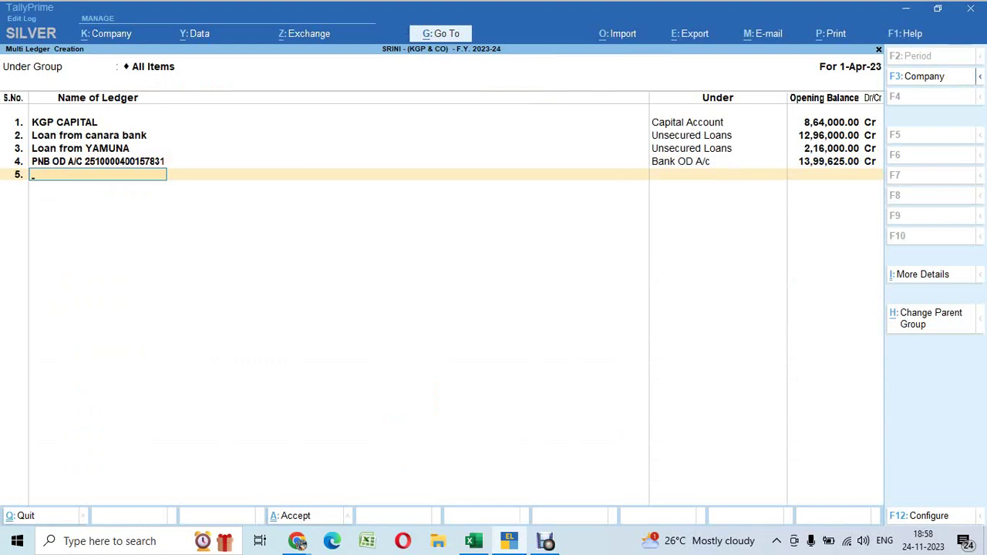
Add ledger LAKSHMI under Sundry Creditors with opening balance 1,08,000 Cr, copied from Excel
key("alt+Tab")
key("Down")
key("Left")
key("Left")
key("Left")
key("Left")
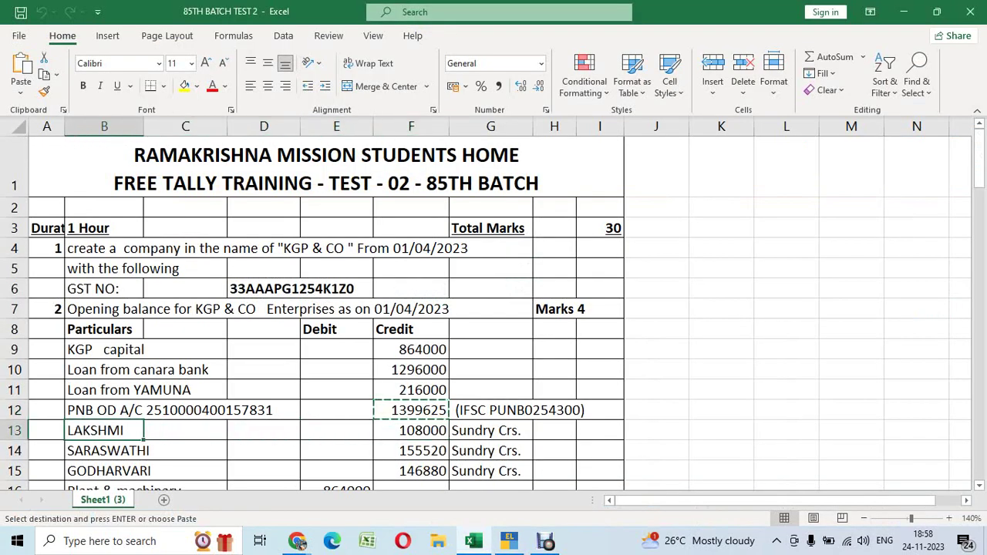
key("ctrl+c")
key("alt+Tab")
key("ctrl+v")
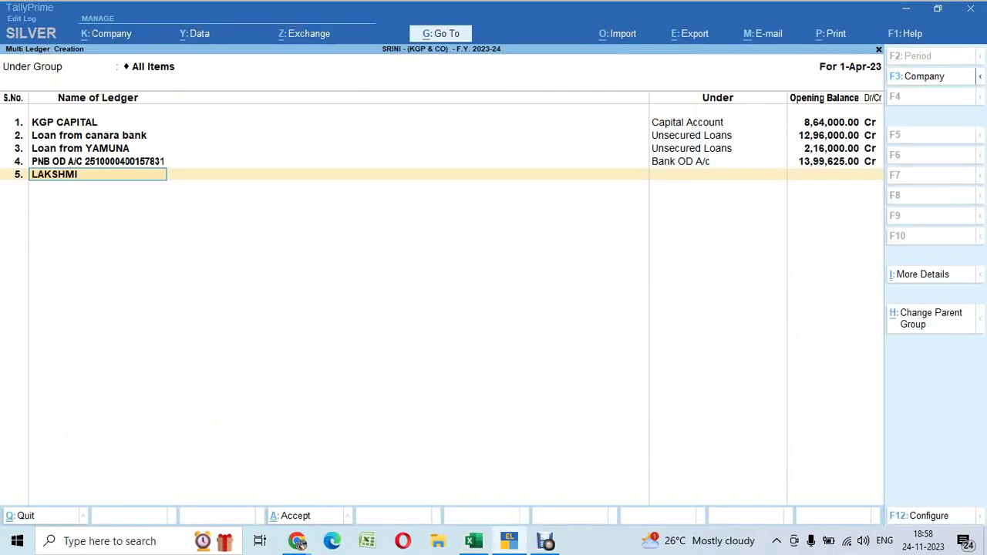
key("Return")
type("SUN")
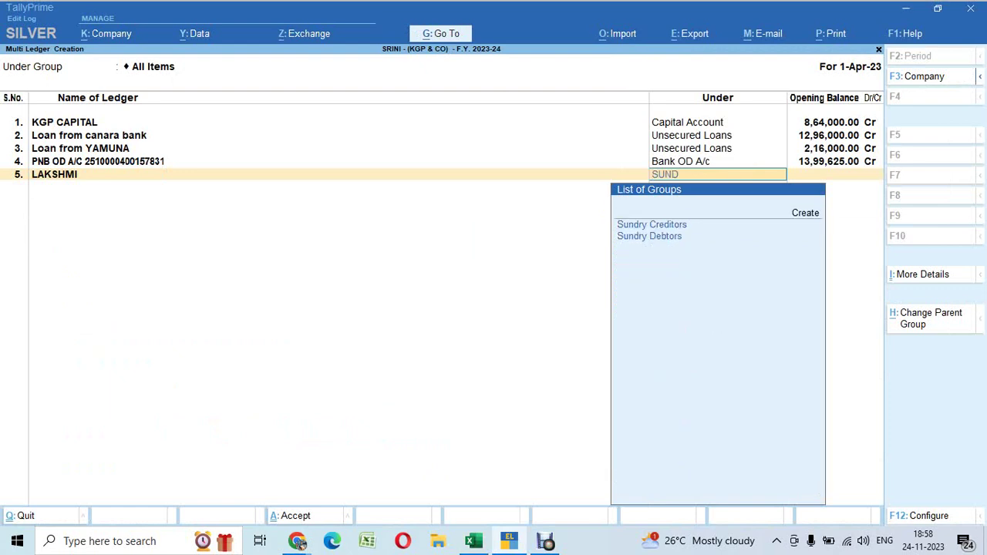
type("D")
key("Return")
key("alt+Tab")
key("Right")
key("Right")
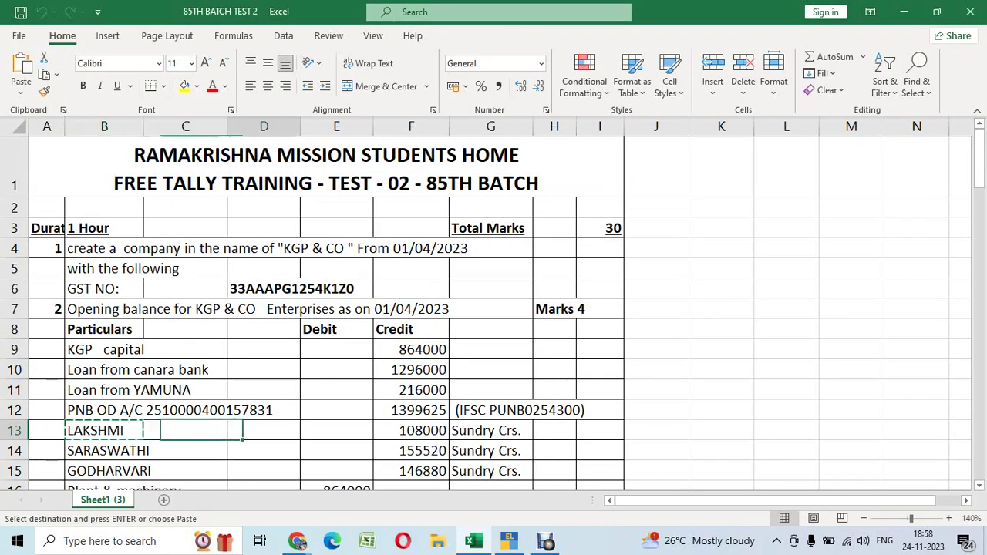
key("Right")
key("Right")
key("ctrl+c")
key("alt+Tab")
key("ctrl+alt+v")
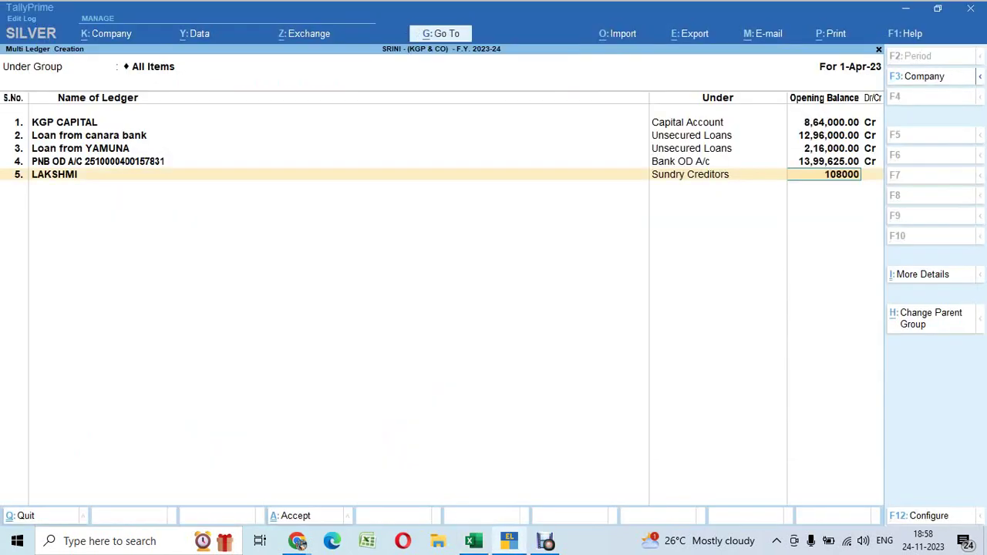
key("Return")
key("Return")
key("Return")
key("Return")
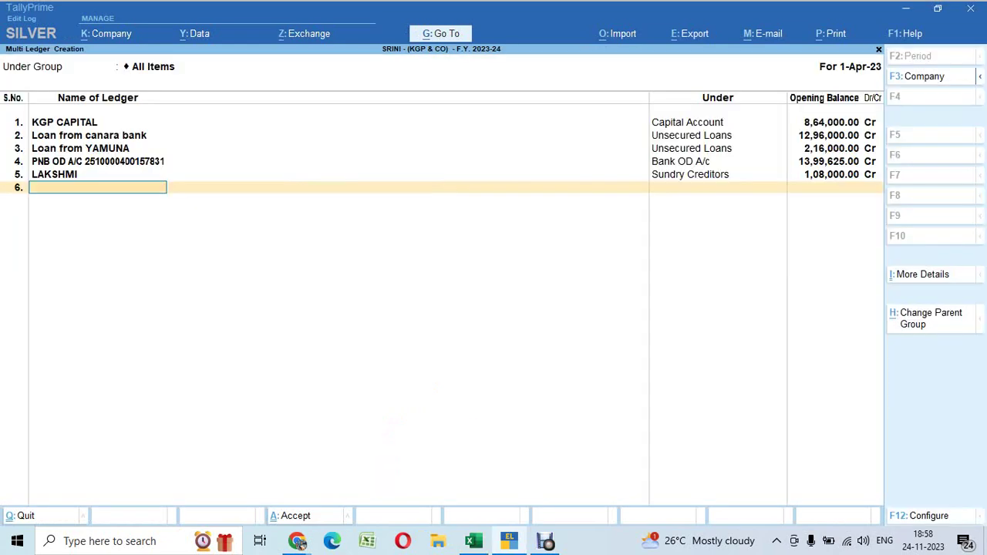
Add ledger SARASWATHI under Sundry Creditors with opening balance 1,55,520 Cr
key("alt+Tab")
key("Down")
key("Left")
key("Left")
key("Left")
key("Left")
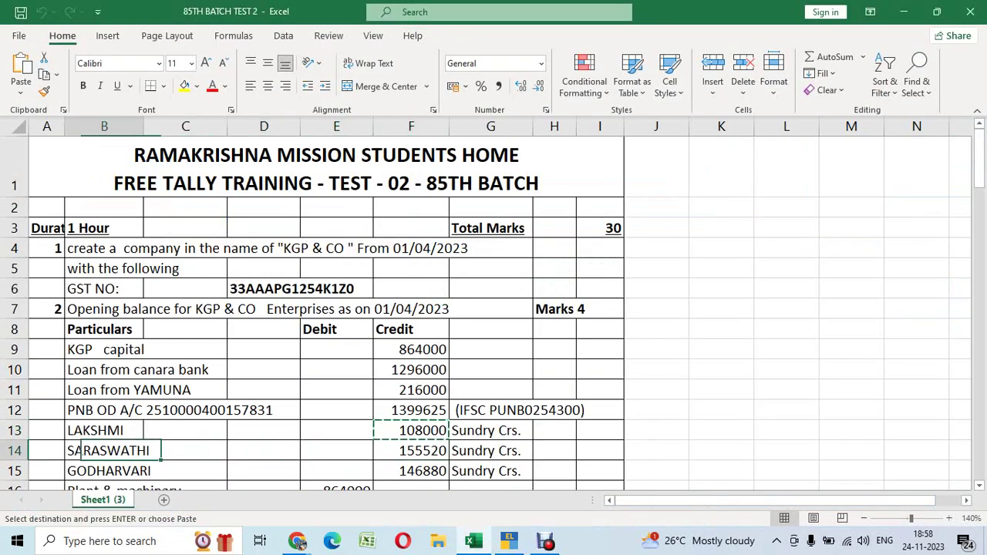
key("ctrl+c")
key("alt+Tab")
key("ctrl+v")
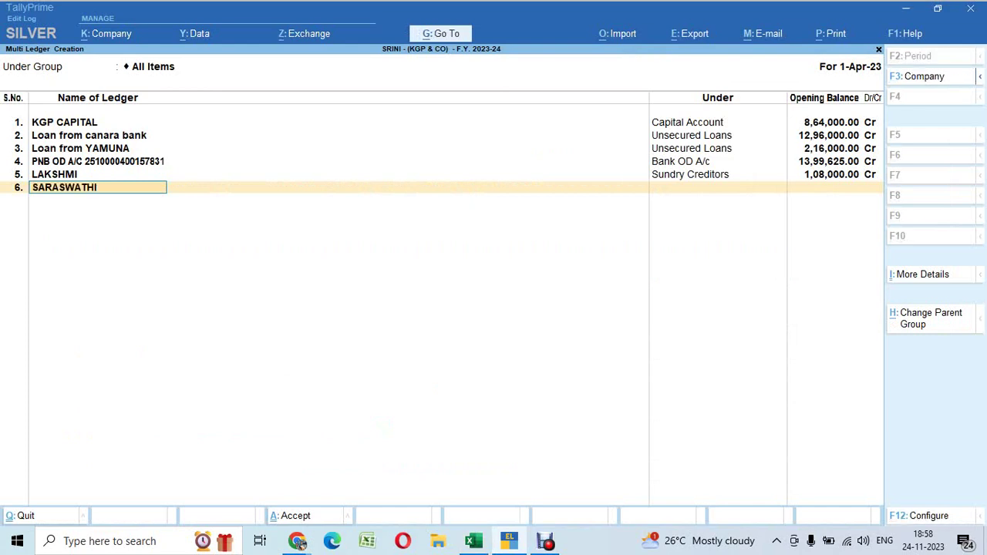
key("Return")
type("SUND")
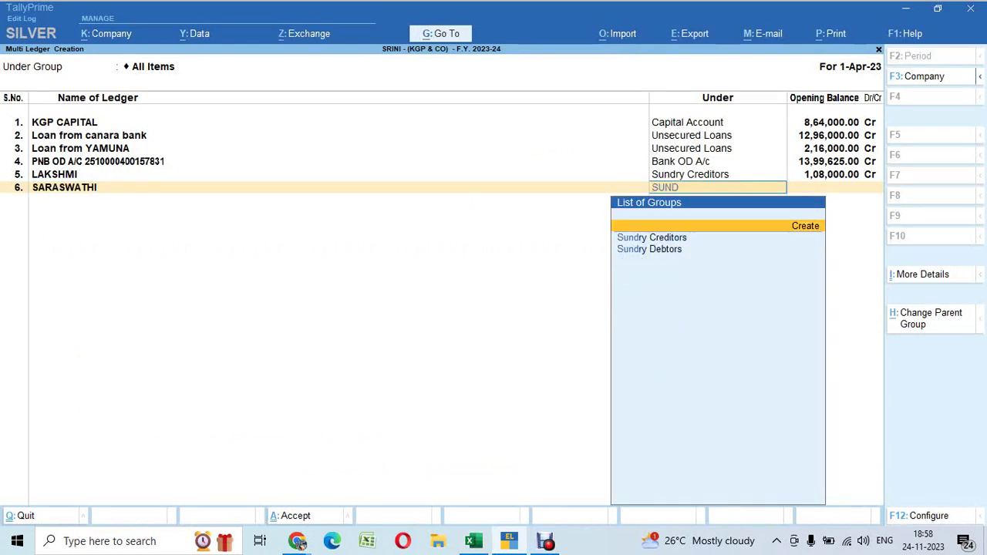
key("Return")
key("alt+Tab")
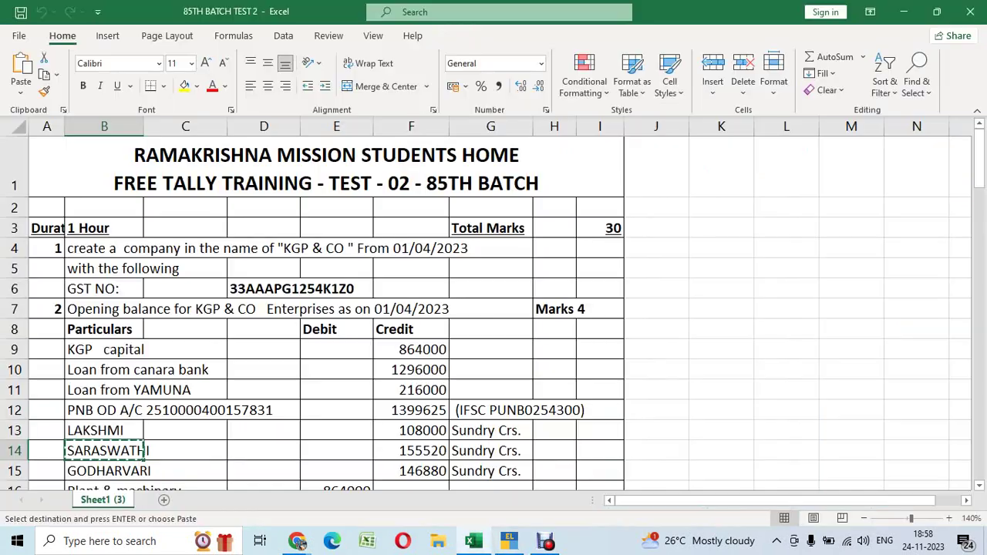
key("Right")
key("Right")
key("Right")
key("Right")
key("ctrl+c")
key("alt+Tab")
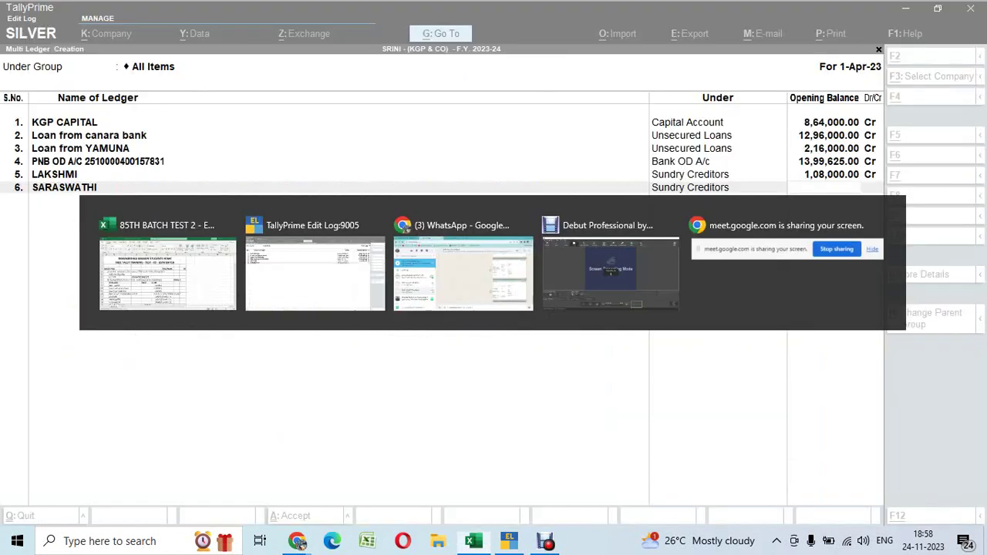
key("ctrl+v")
key("Return")
key("Return")
key("Return")
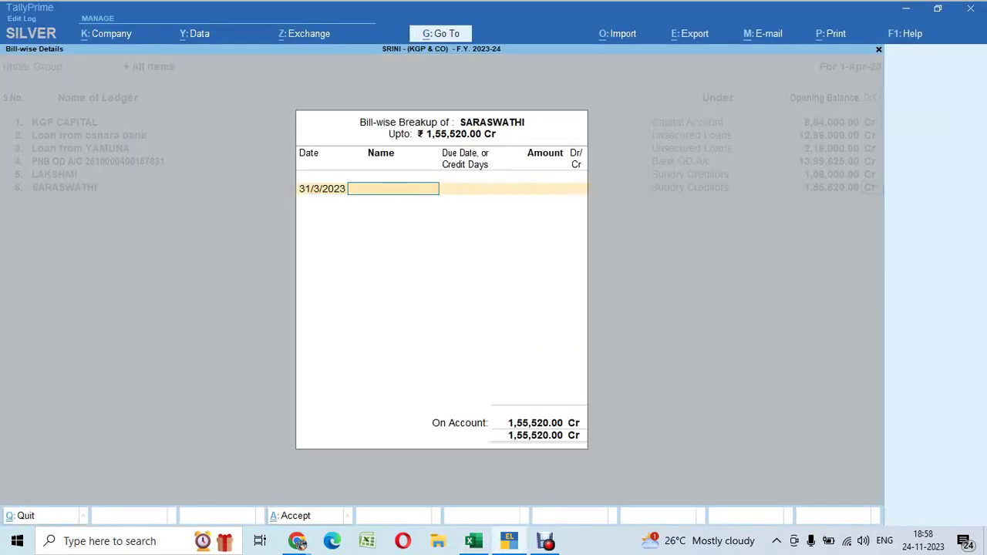
key("ctrl+a")
Add ledger GODHARVARI under Sundry Creditors, clearing a wrong paste from its balance field
key("alt+Tab")
key("Down")
key("Left")
key("Left")
key("Left")
key("Left")
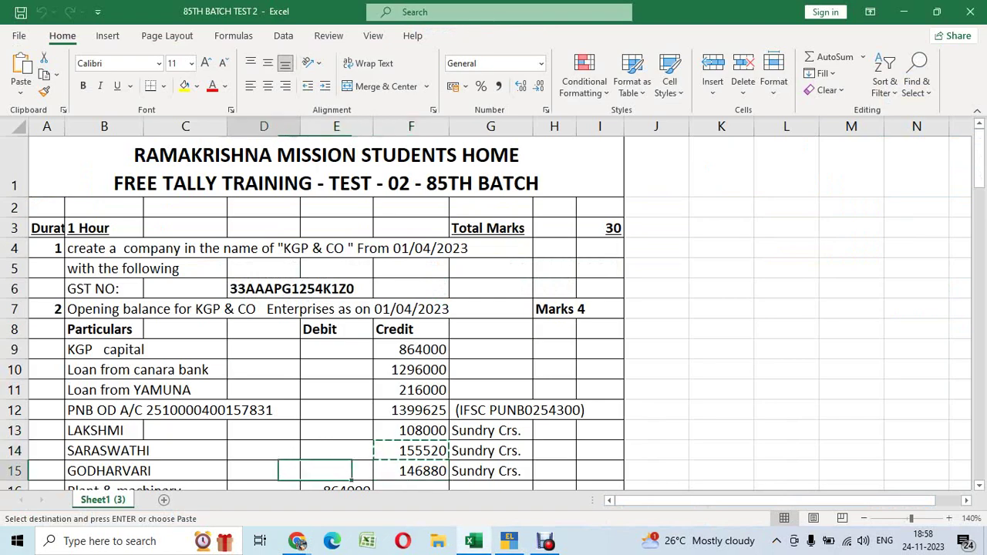
key("ctrl+c")
key("alt+Tab")
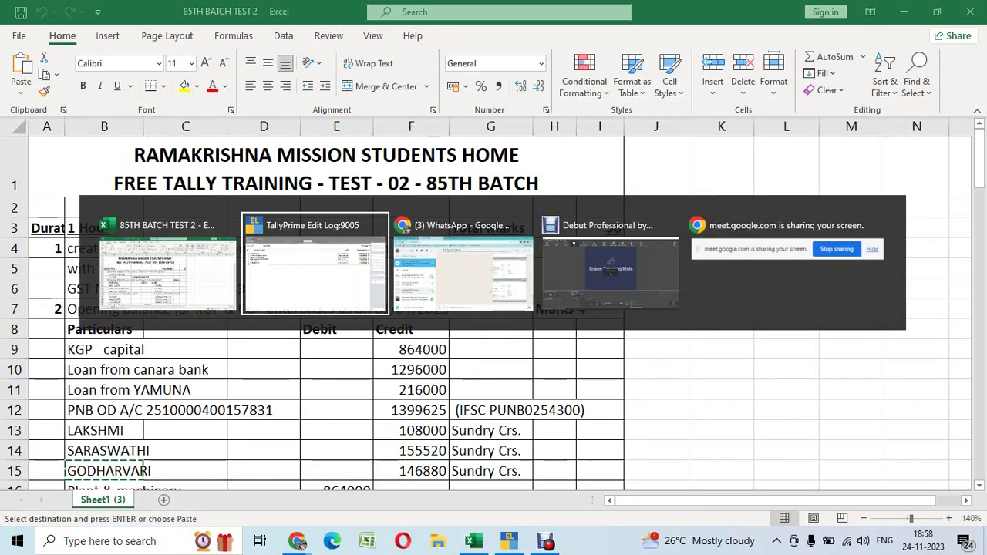
key("ctrl+v")
key("Return")
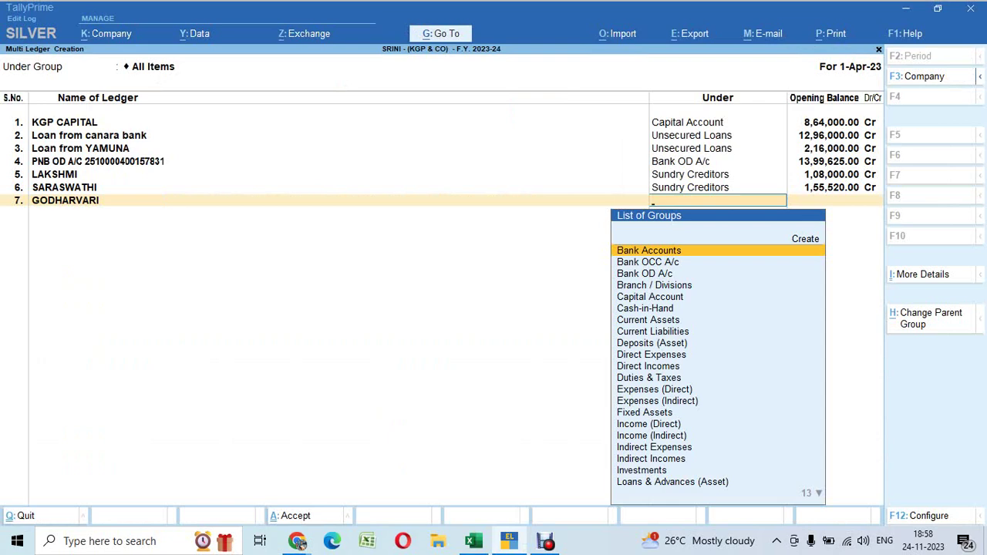
type("SUND")
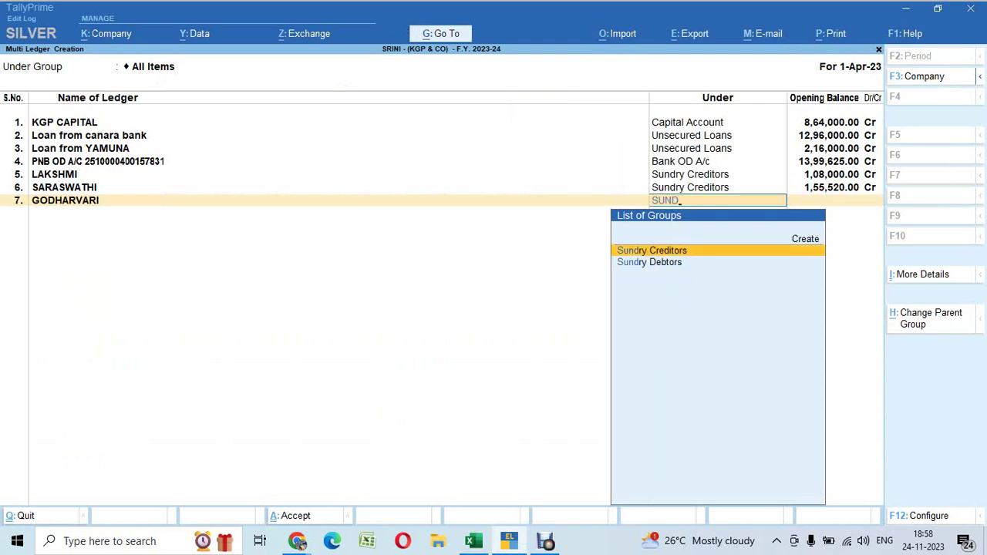
key("Return")
key("ctrl+v")
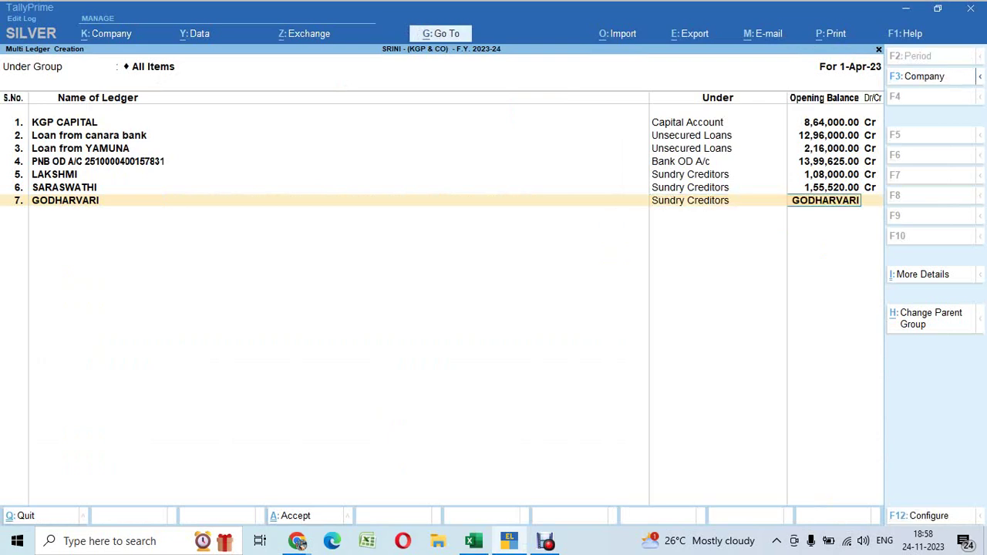
key("BackSpace")
Enter 146880 from Excel as GODHARVARI's credit opening balance and accept the bill breakup
key("alt+Tab")
key("Right")
key("Right")
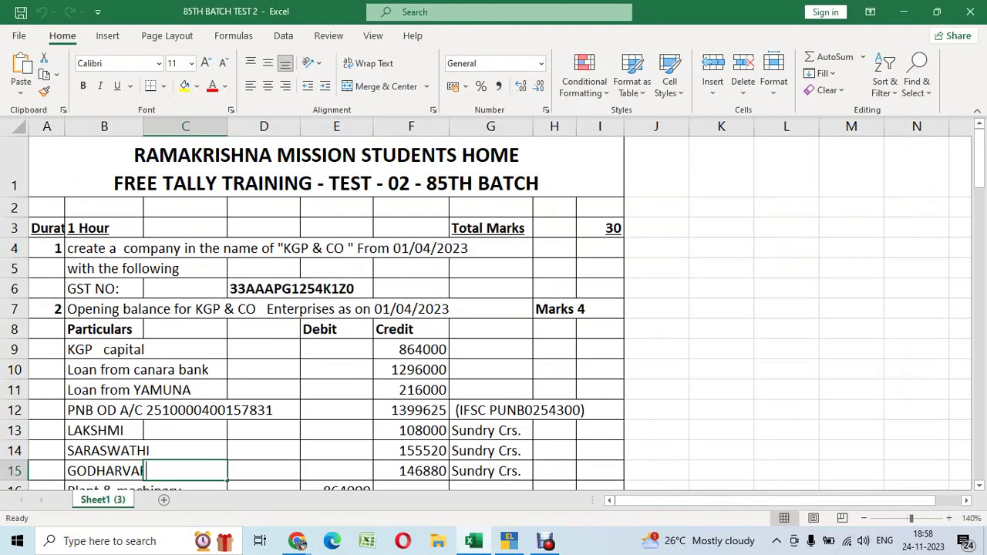
key("Right")
key("Right")
key("ctrl+c")
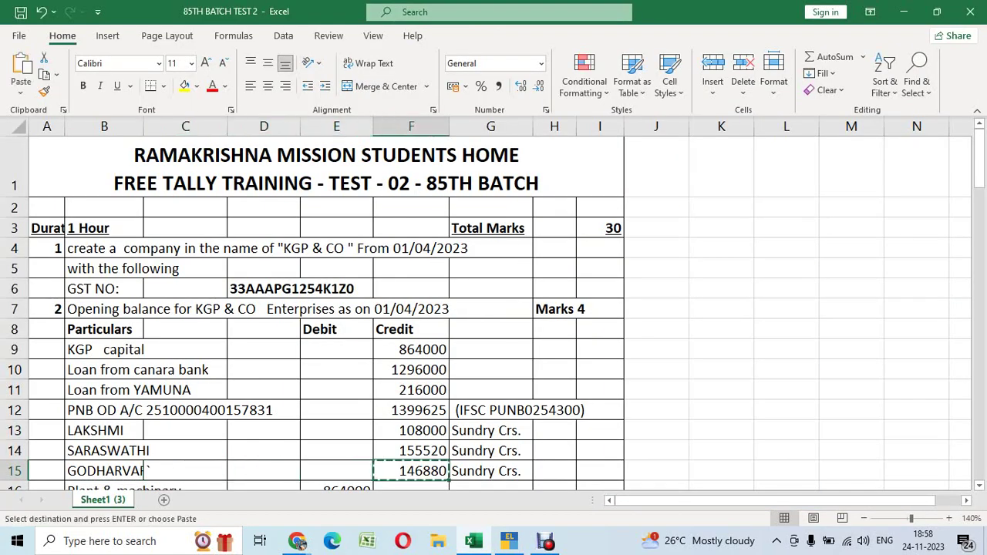
key("alt+Tab")
key("ctrl+v")
key("Return")
key("Return")
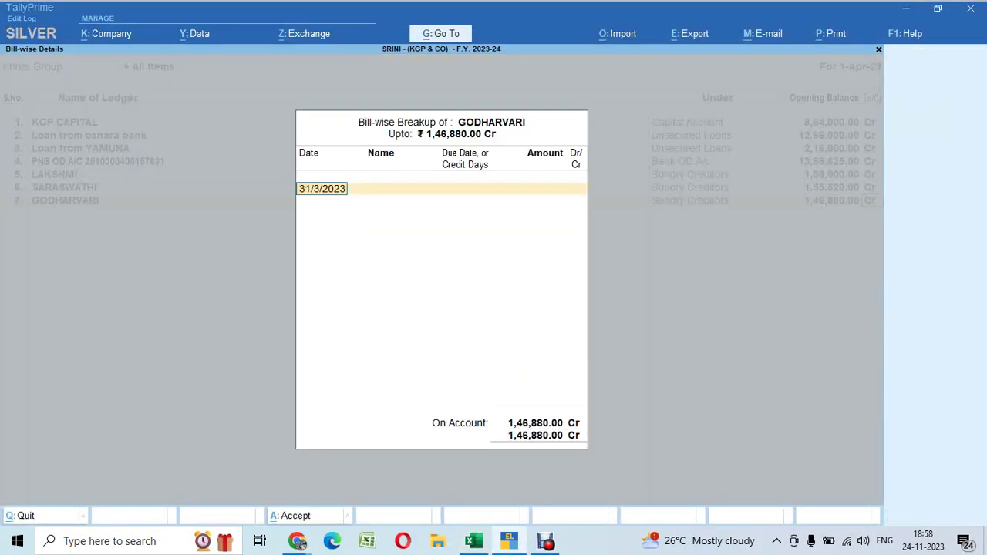
key("Return")
key("Return")
key("alt+Tab")
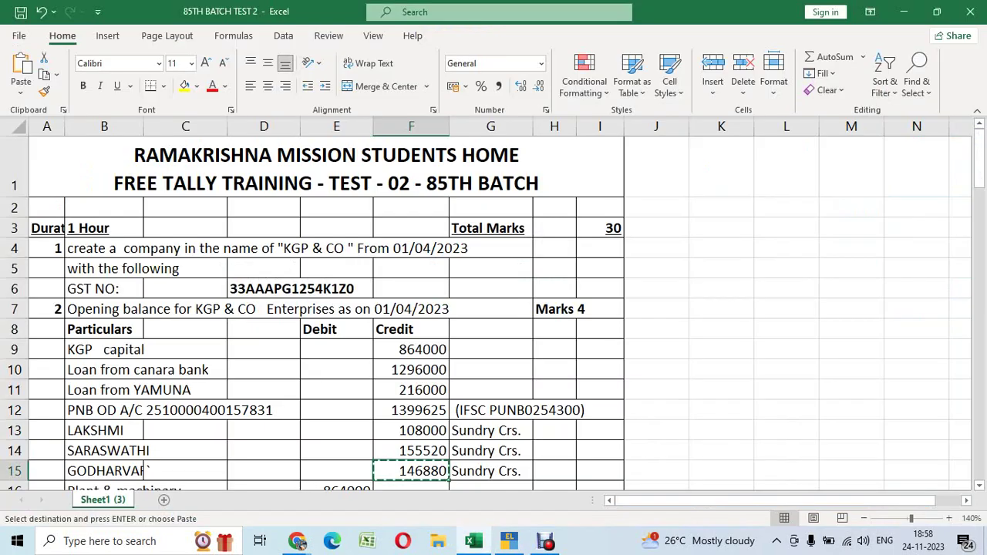
Add ledger 8, Plant & machinary, under Fixed Assets with an 864000 debit opening balance
scroll(494, 308, "down", 2)
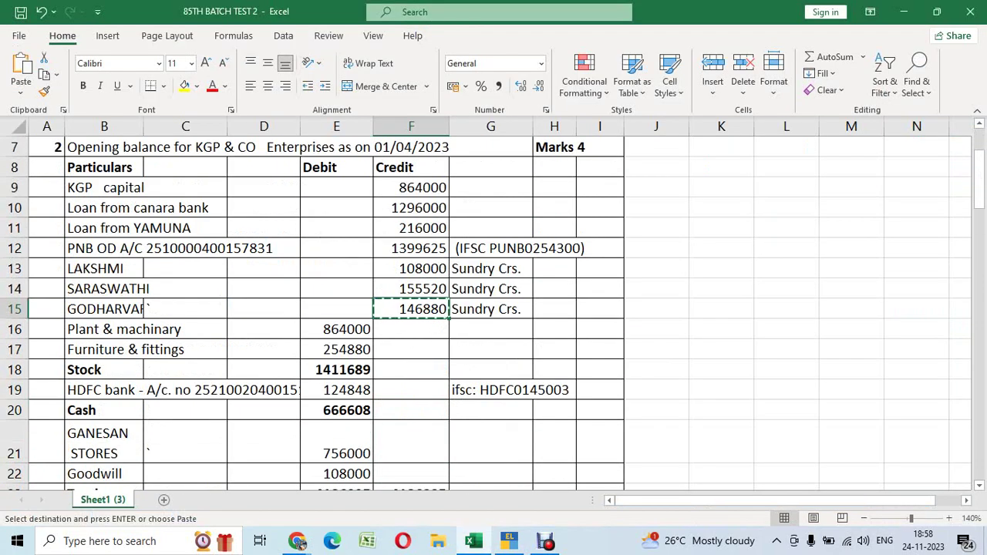
left_click(337, 329)
left_click(131, 330)
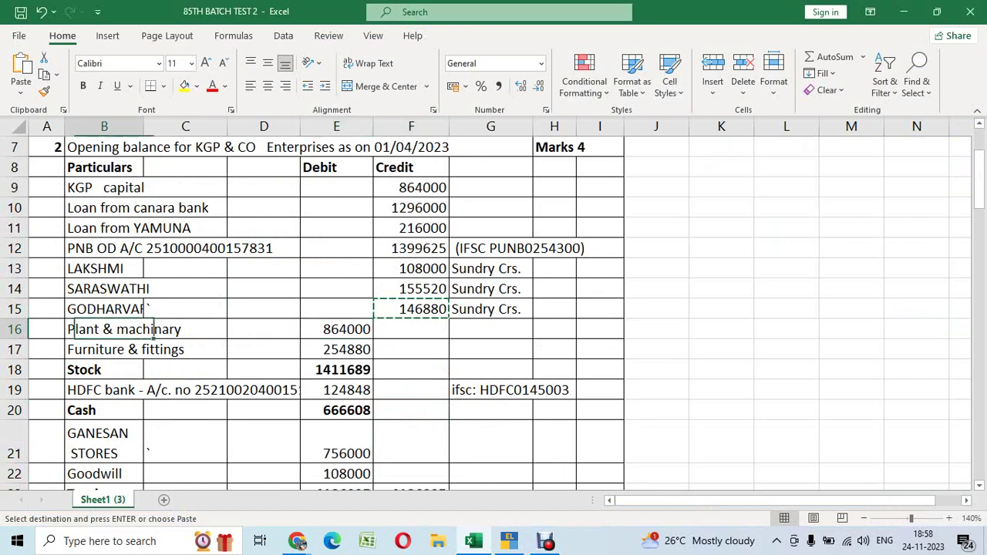
key("ctrl+c")
key("alt+Tab")
key("ctrl+alt+v")
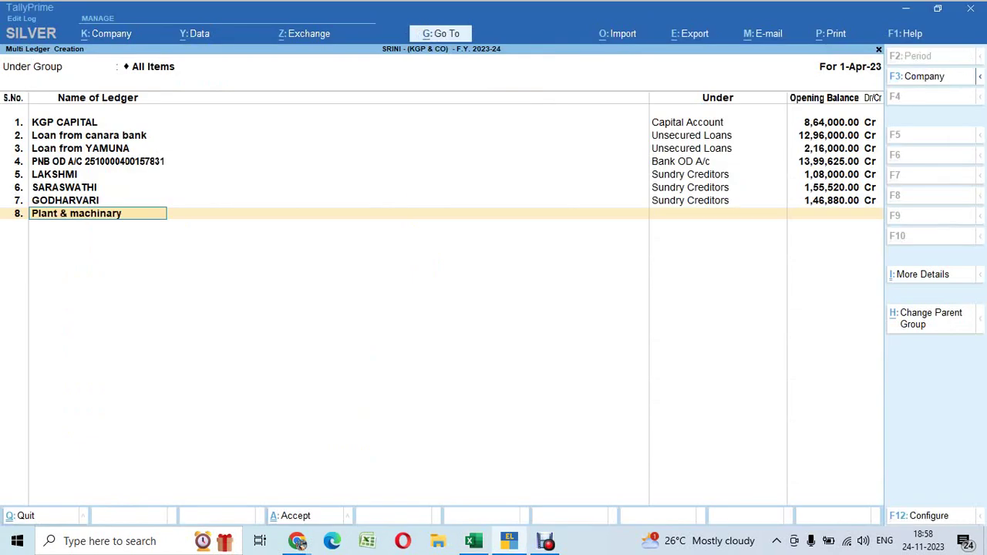
key("Return")
type("fix")
key("Return")
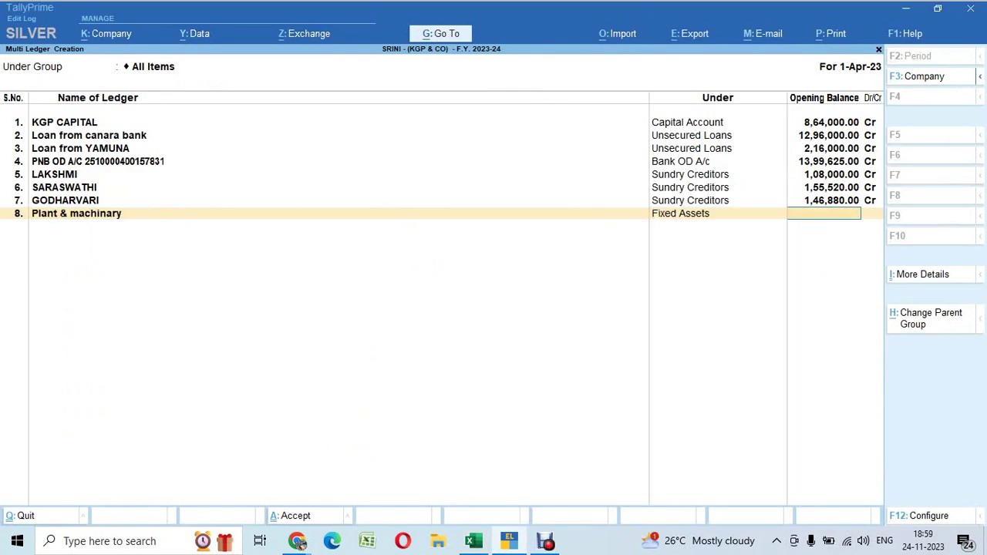
key("alt+Tab")
key("Right")
key("Right")
key("Right")
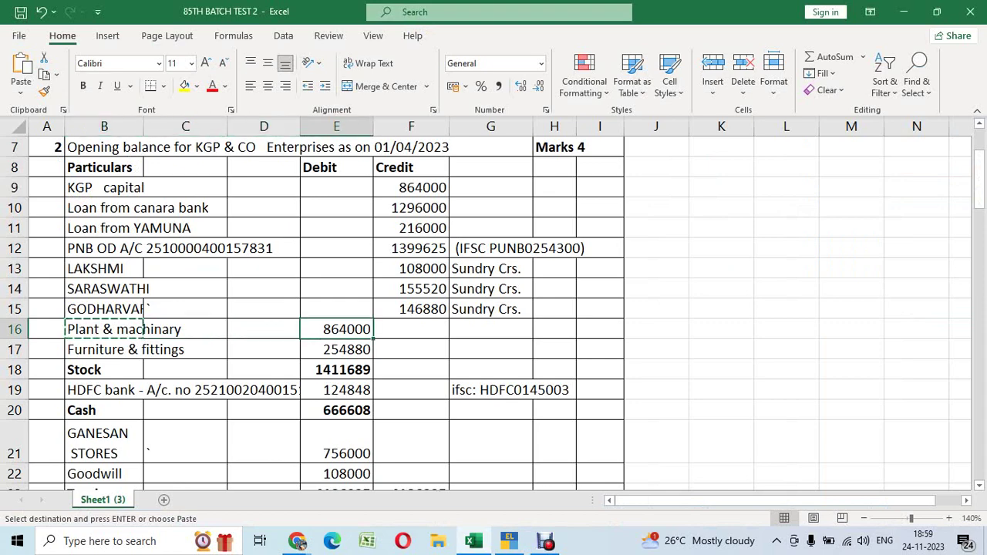
key("ctrl+c")
key("alt+Tab")
key("ctrl+alt+v")
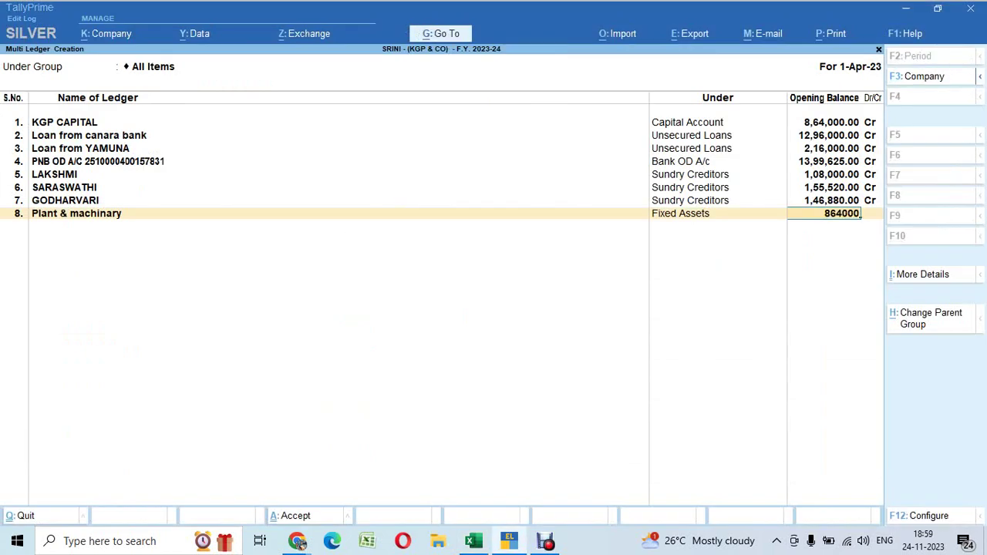
key("Return")
key("Return")
Add ledger 9, Furniture & fittings, under Fixed Assets with a 254880 debit opening balance
key("alt+Tab")
key("Down")
key("Left")
key("Left")
key("Left")
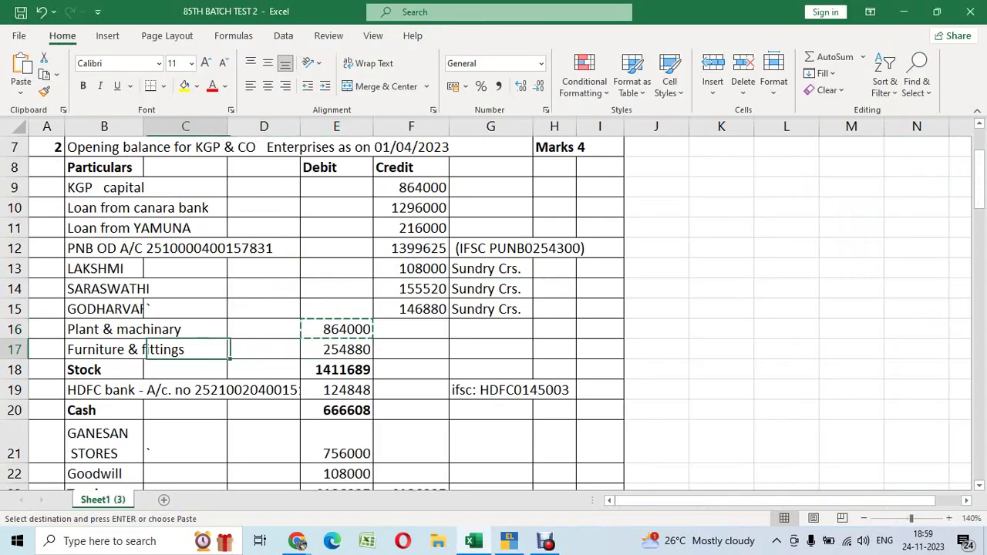
key("ctrl+c")
key("alt+Tab")
key("ctrl+alt+v")
key("Return")
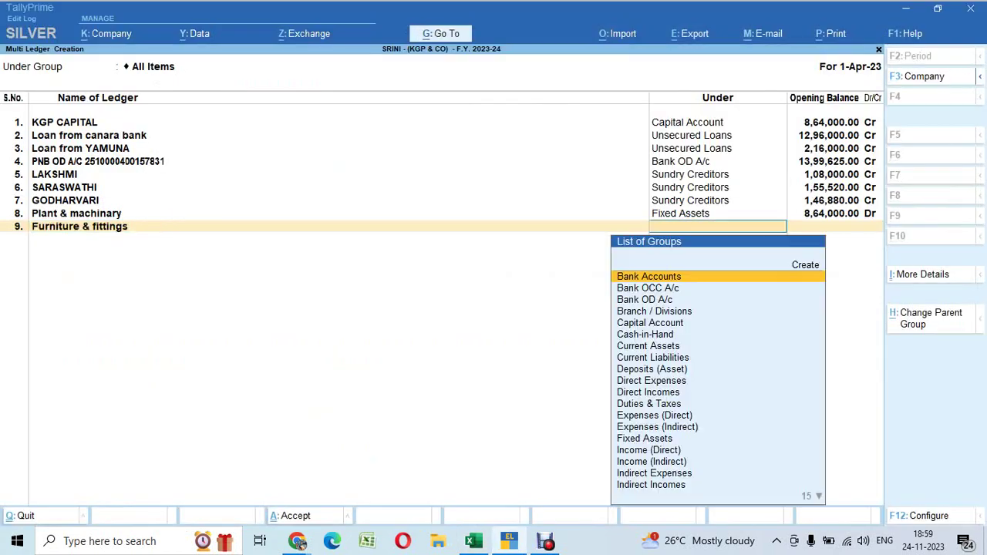
type("fix")
key("Return")
key("alt+Tab")
key("Right")
key("Right")
key("Right")
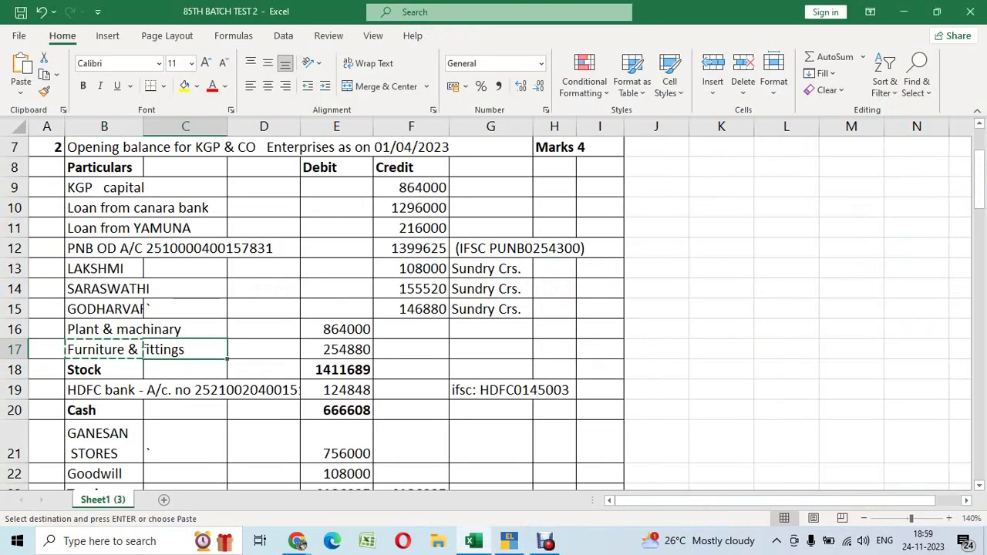
key("ctrl+c")
key("alt+Tab")
key("ctrl+alt+v")
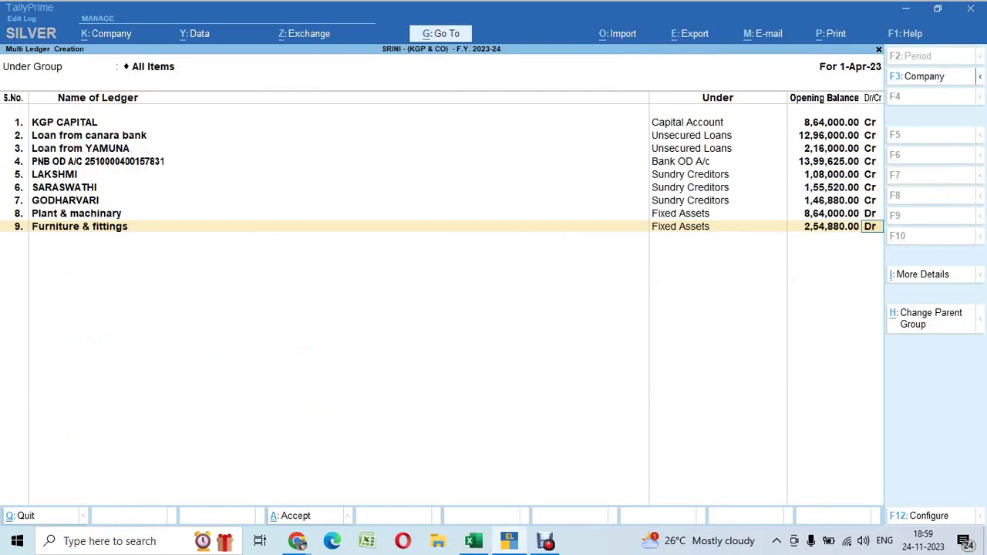
key("Return")
Move down the Excel debit column past Stock to the sheet's totals
key("alt+Tab")
left_click(337, 370)
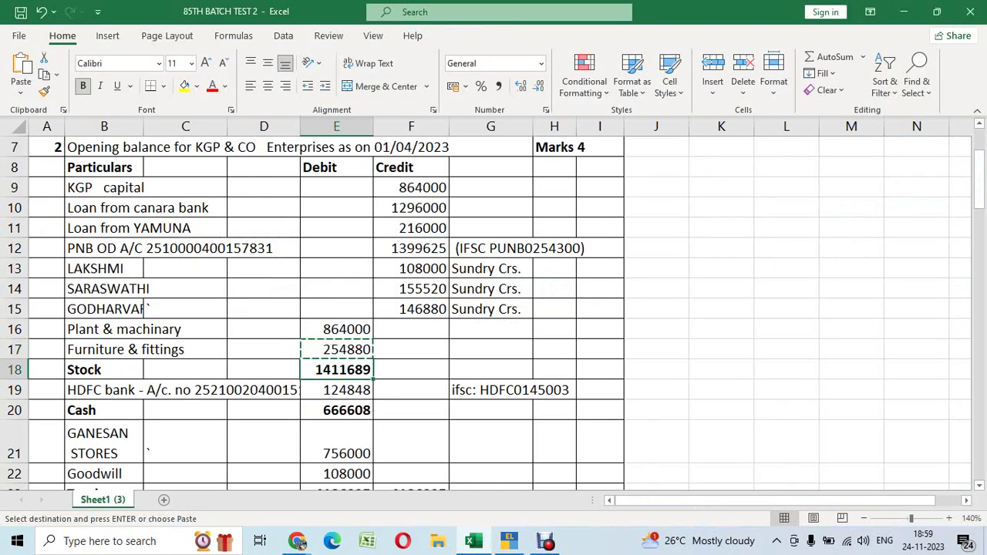
left_click(336, 389)
key("Down")
key("Down")
key("Down")
key("Down")
key("Down")
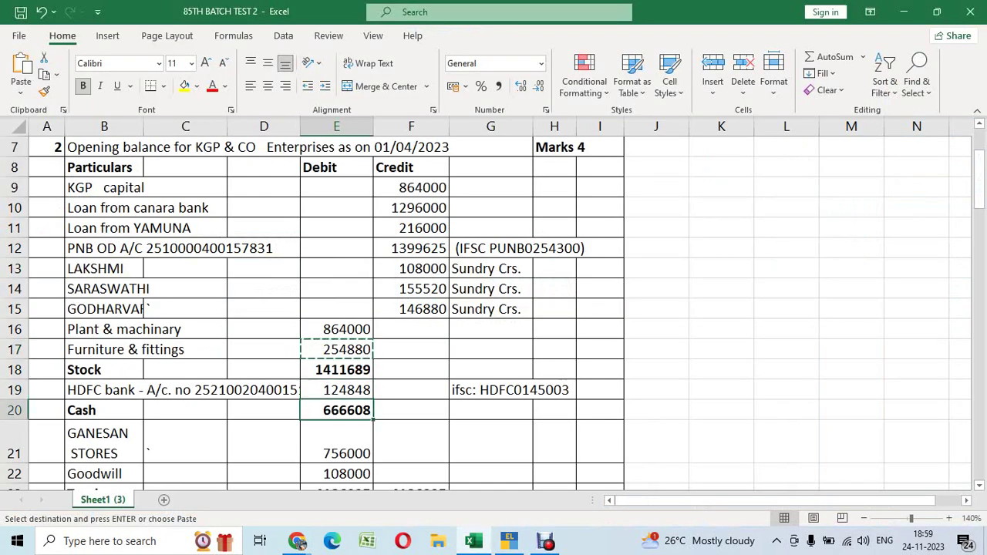
Add ledger 10, GANESAN STORES, under Sundry Debtors with a 7,56,000 debit opening balance
key("Up")
key("Left")
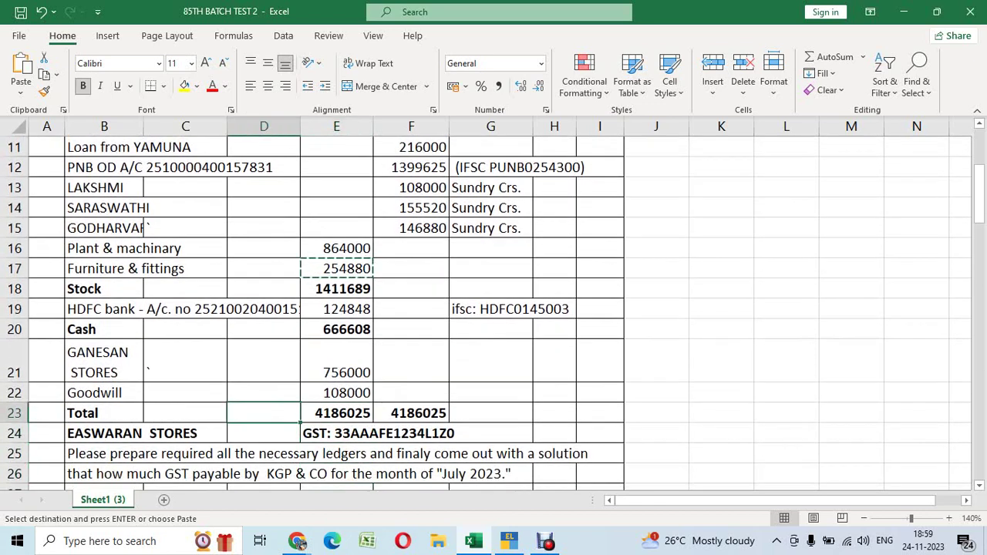
key("Left")
key("Up")
key("Up")
key("Left")
key("ctrl+c")
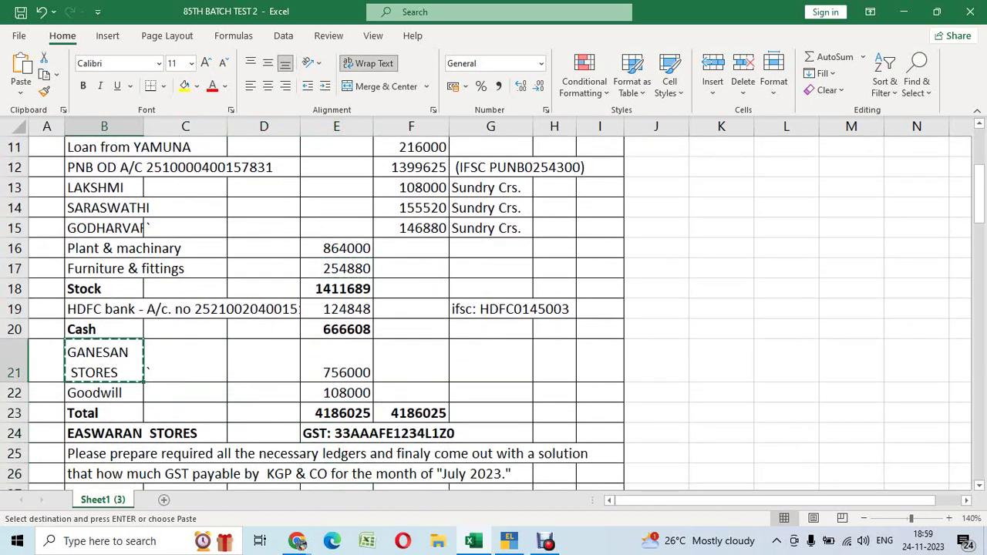
key("alt+Tab")
key("ctrl+alt+v")
key("Return")
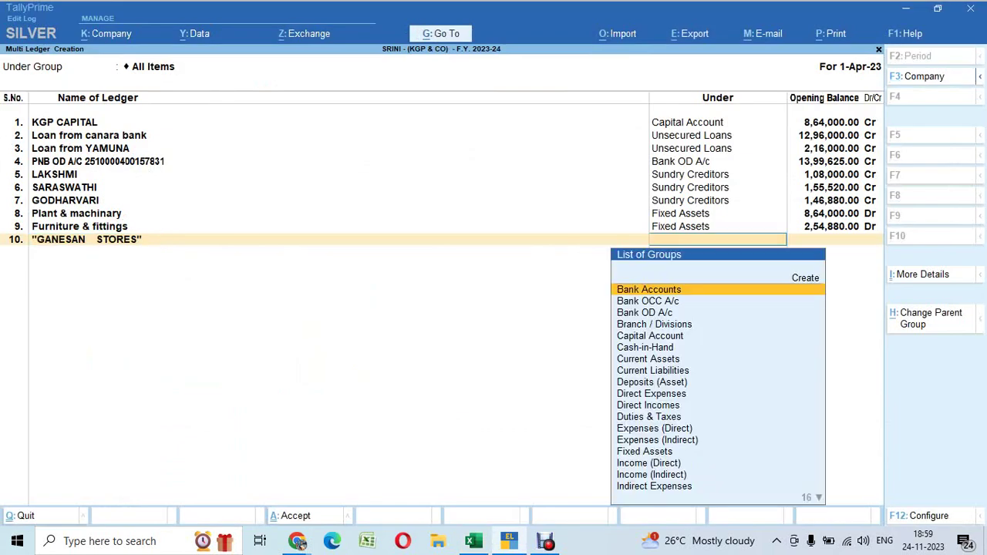
type("SUND")
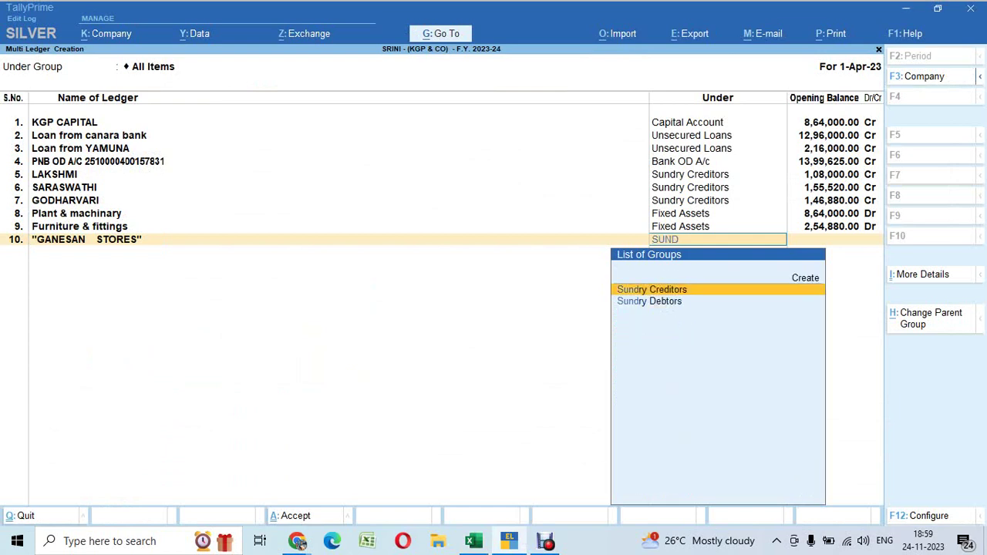
key("Down")
key("Return")
key("alt+Tab")
key("Right")
key("Right")
key("Right")
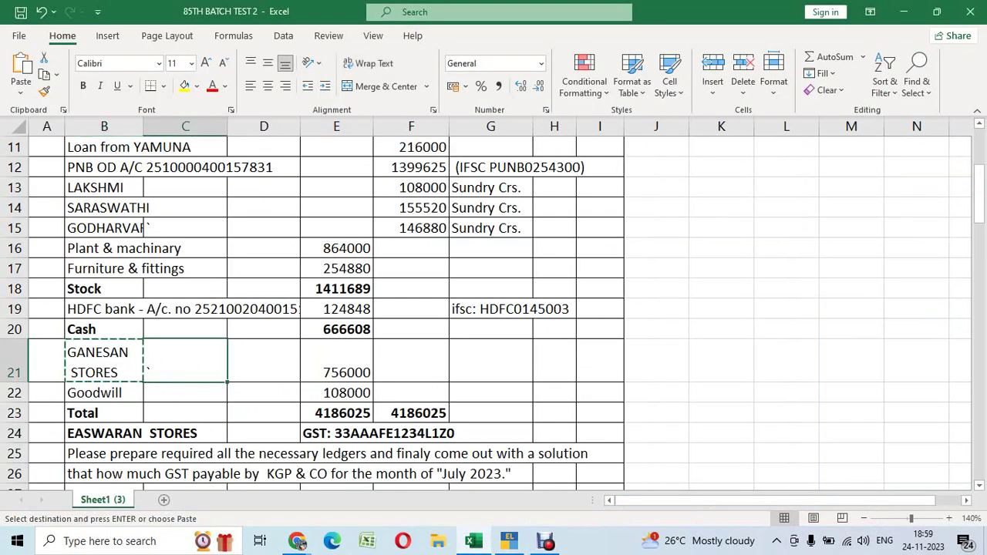
key("ctrl+c")
key("alt+Tab")
key("ctrl+alt+v")
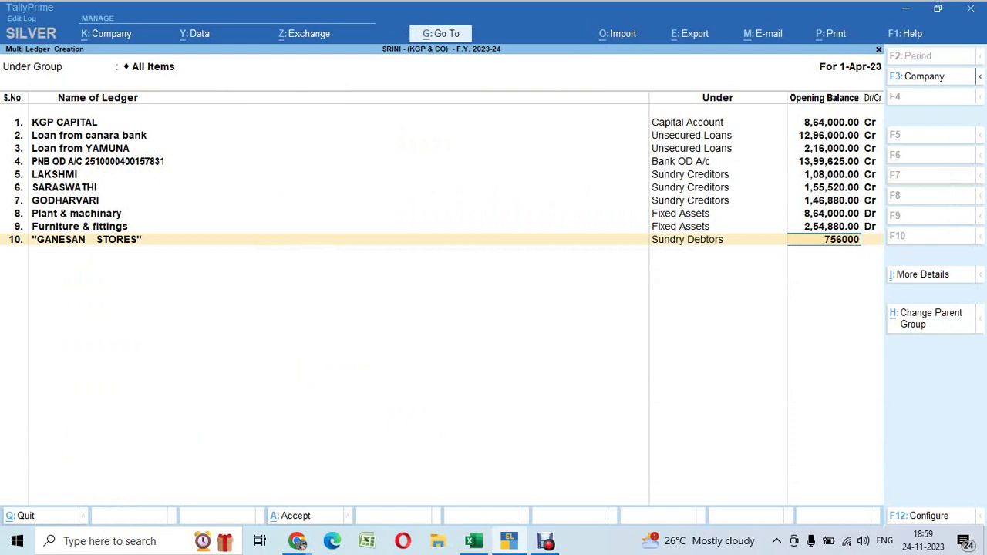
key("Return")
key("Return")
key("Return")
key("Return")
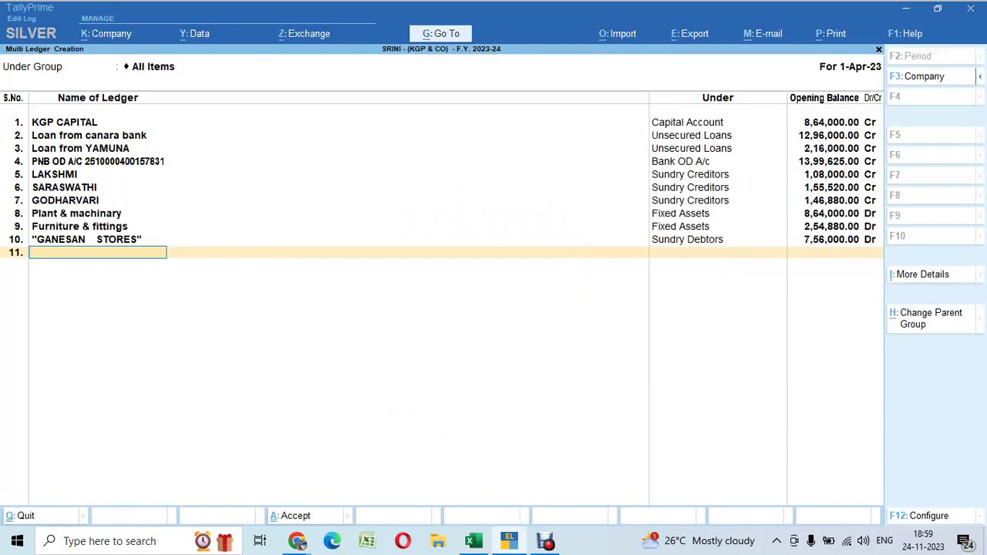
Add ledger 11, Goodwill, under Fixed Assets with a 108000 debit opening balance
key("alt+Tab")
key("Down")
key("Left")
key("Left")
key("Left")
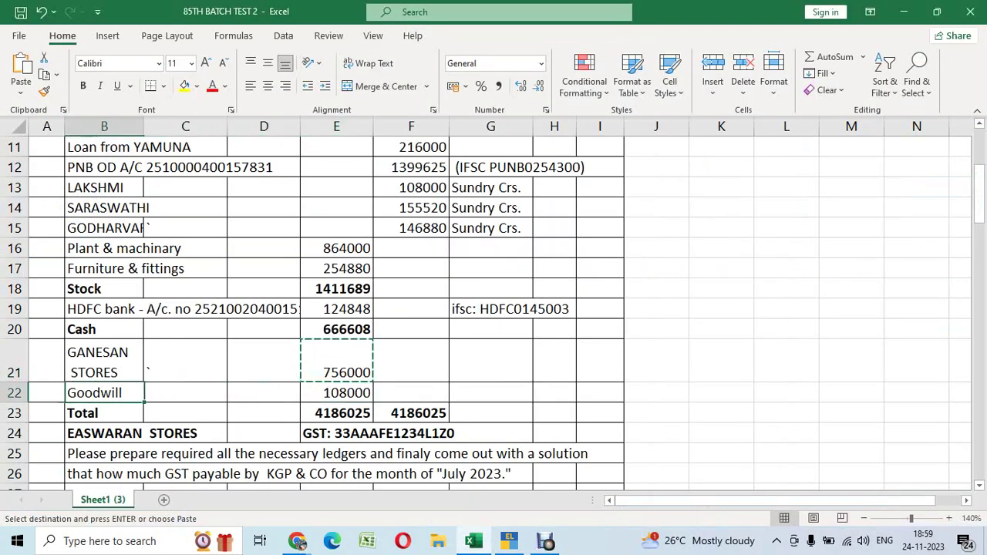
key("ctrl+c")
key("alt+Tab")
key("ctrl+alt+v")
key("Return")
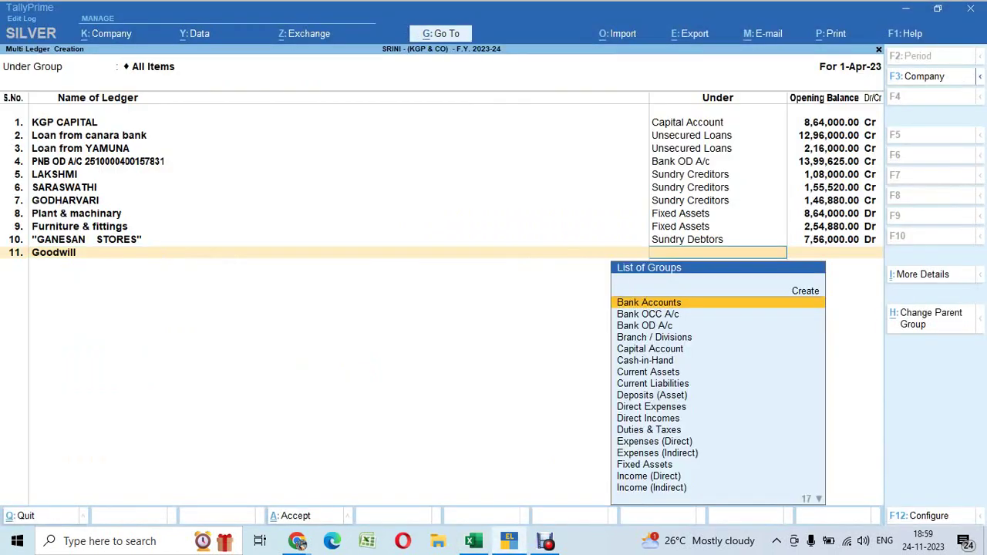
type("fix")
key("Return")
key("alt")
key("Right")
key("Right")
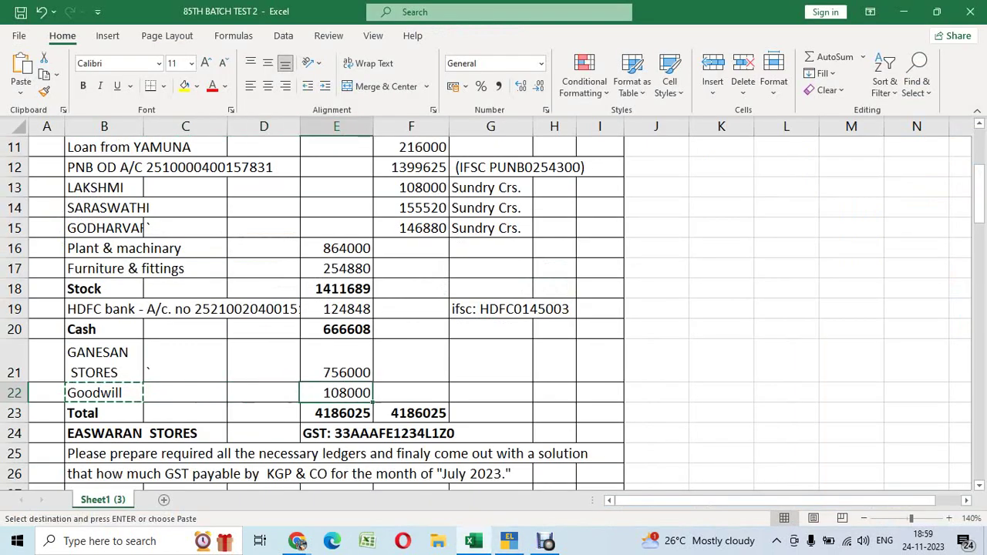
key("ctrl+c")
key("alt+Tab")
key("Return")
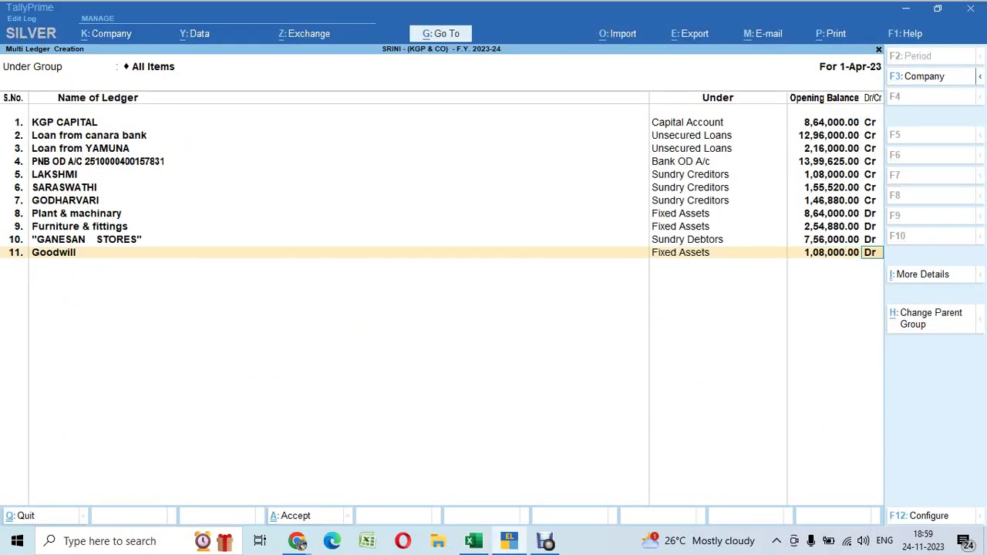
key("Return")
Check the Excel sheet for remaining entries, then return to TallyPrime
key("alt+Tab")
key("Down")
key("Down")
key("Down")
key("Down")
key("Down")
key("Down")
key("Down")
key("Down")
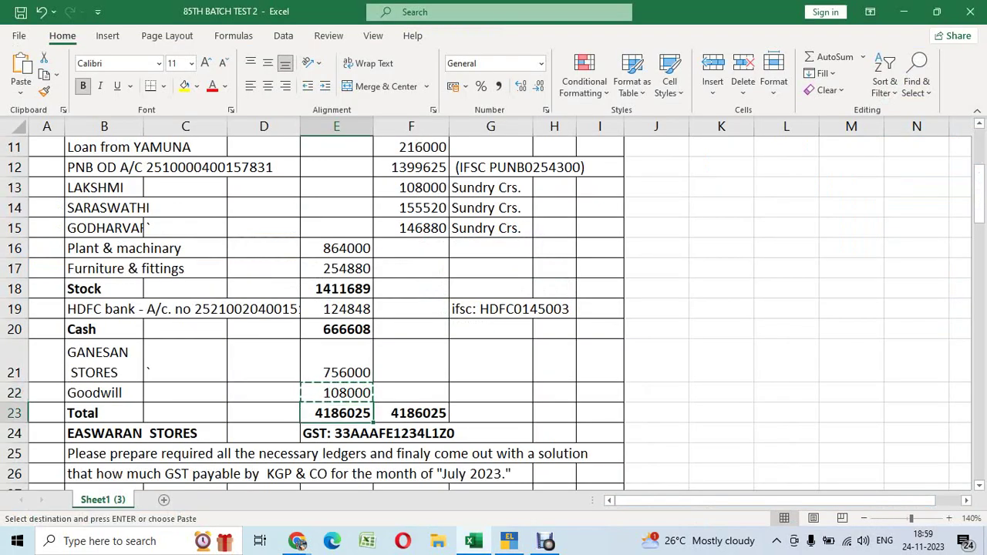
key("Up")
key("Up")
key("Up")
key("Up")
key("Up")
key("Up")
key("Up")
key("Up")
key("Up")
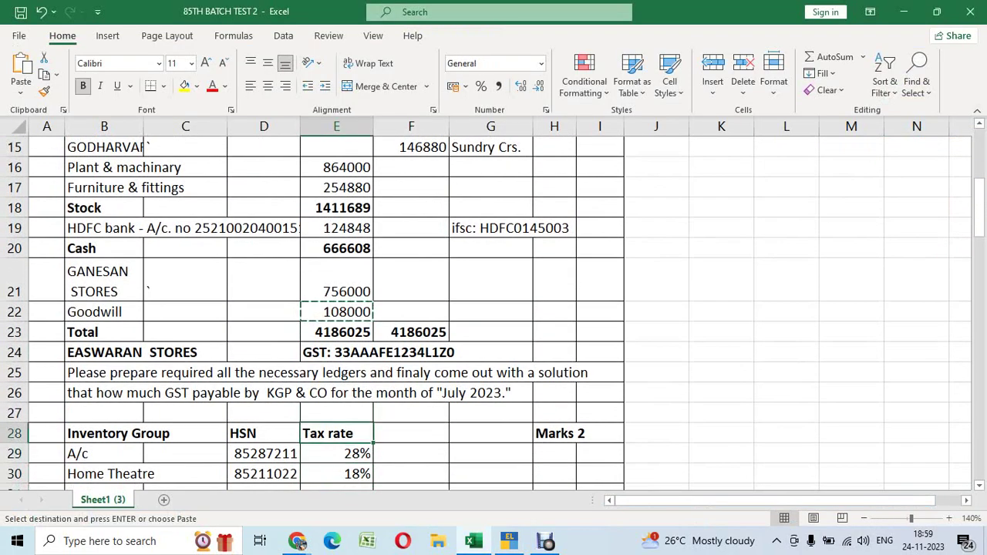
key("ctrl+c")
key("alt+Tab")
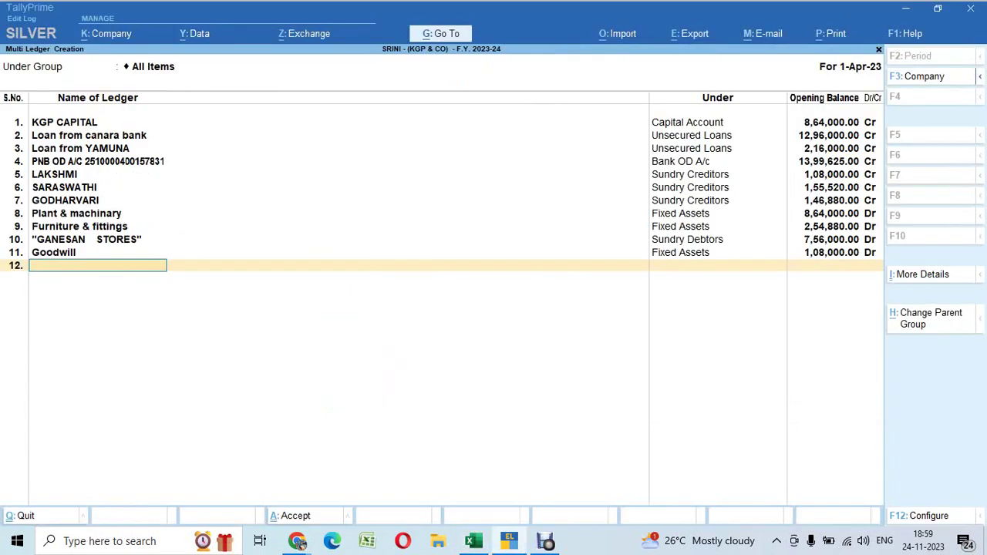
Save the new ledgers and view the detailed Balance Sheet totalling 41,86,025.00
key("Return")
key("Return")
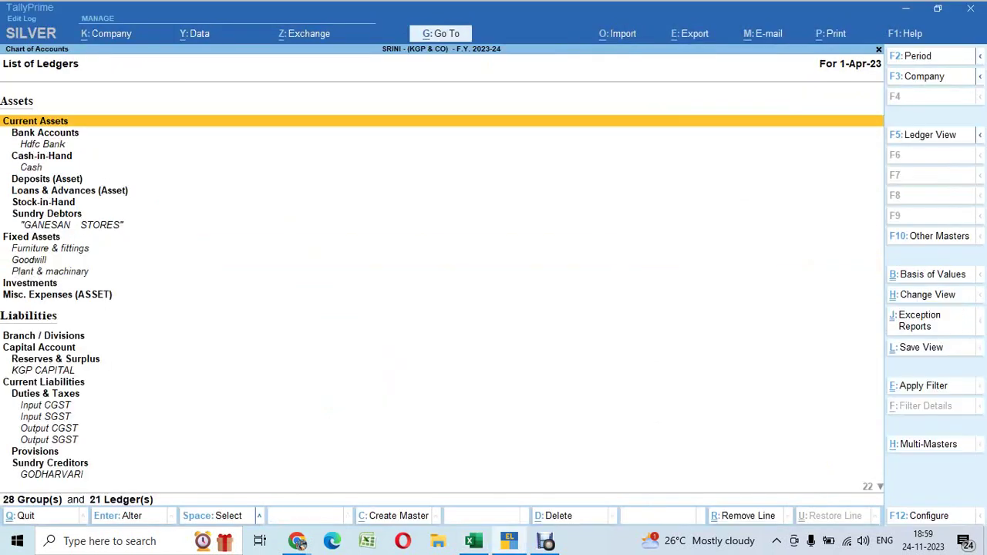
key("Escape")
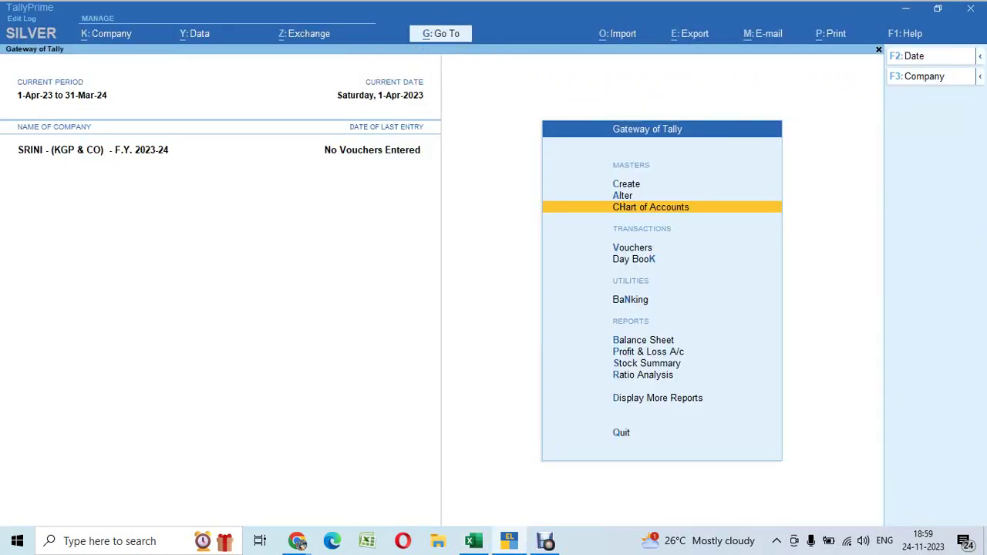
key("b")
key("alt+F5")
key("Right")
key("Down")
key("Down")
key("Down")
key("Down")
key("Down")
key("Down")
key("Down")
key("Down")
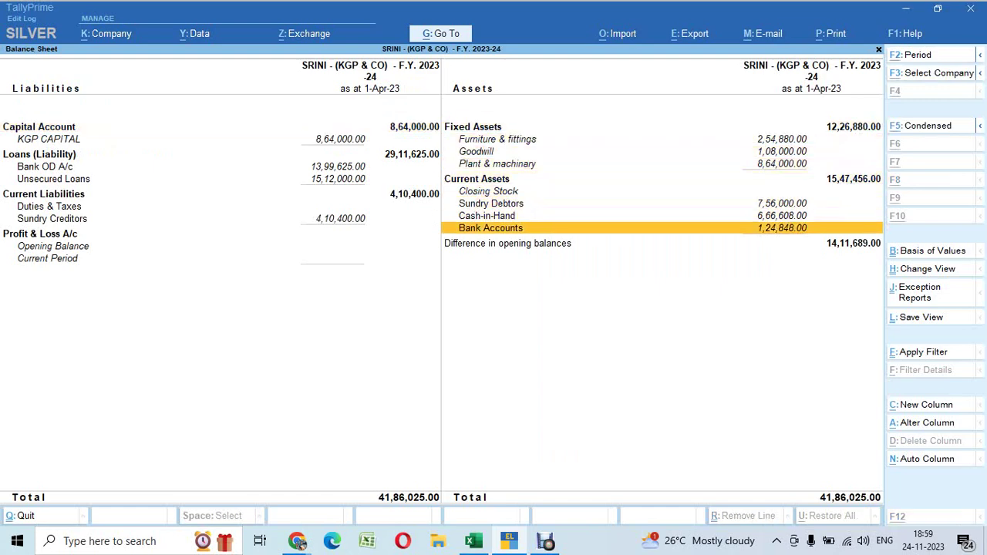
Compare the 14,11,689.00 opening-balance difference with the Stock amount in Excel
key("alt+Tab")
key("Up")
key("Up")
key("Up")
key("Up")
key("Up")
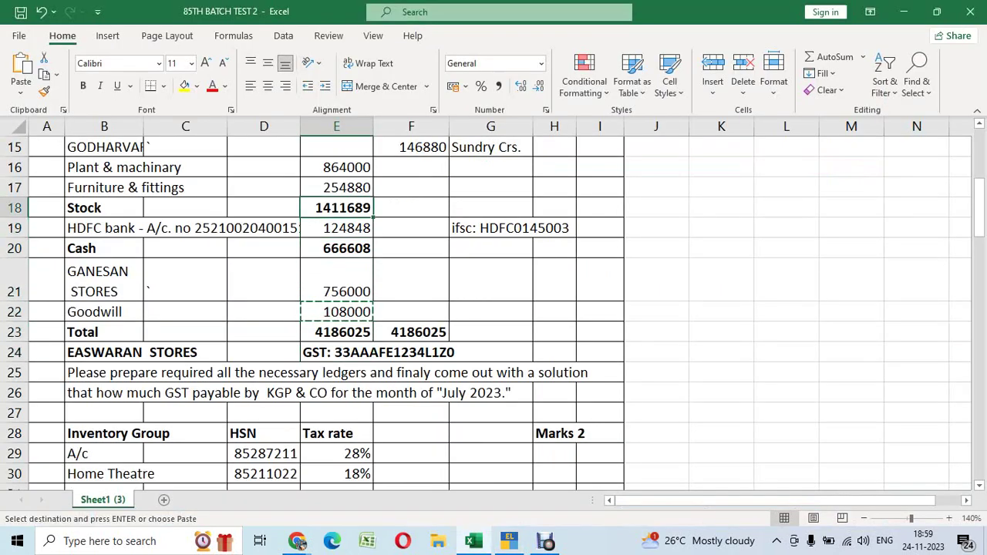
key("alt+Tab")
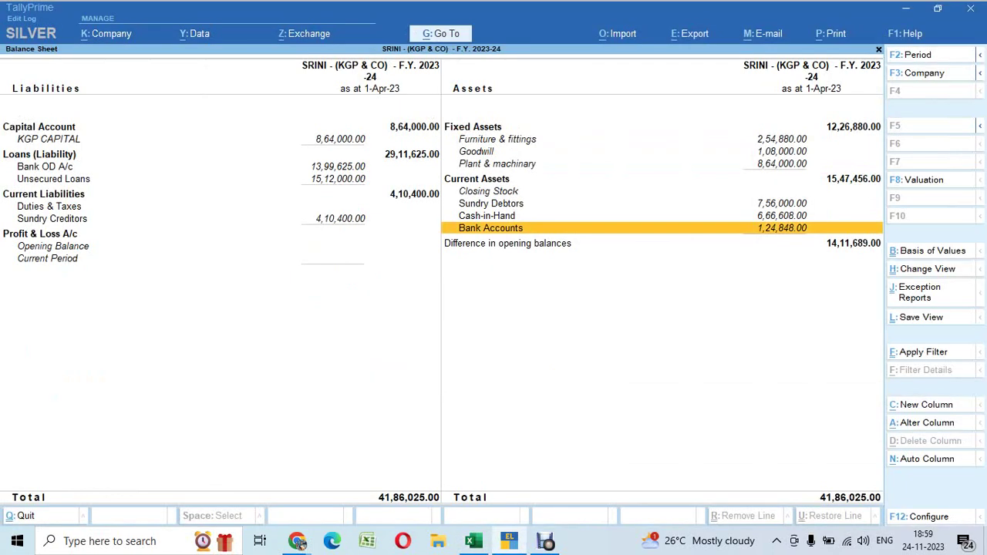
key("alt+Tab")
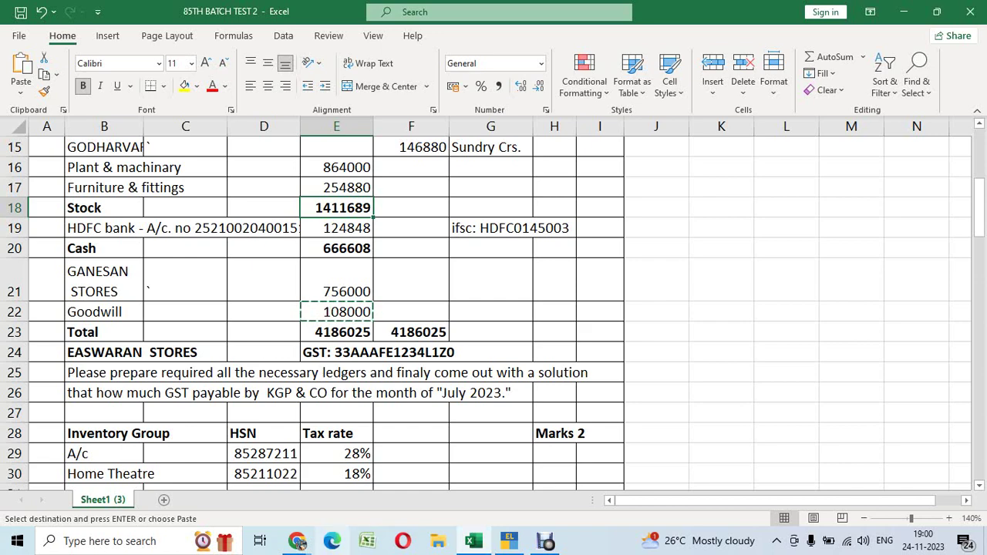
scroll(493, 309, "down", 1)
scroll(493, 308, "down", 1)
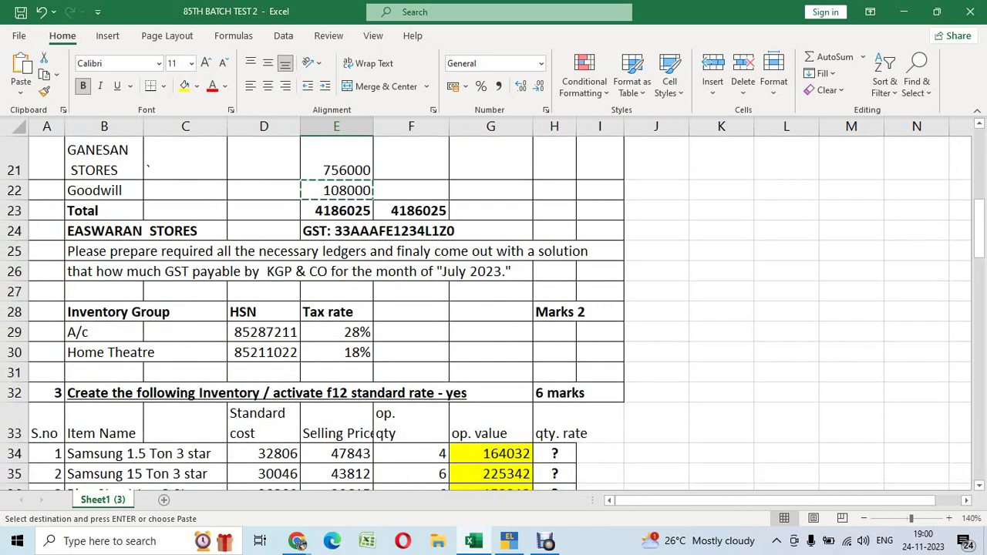
scroll(493, 309, "down", 1)
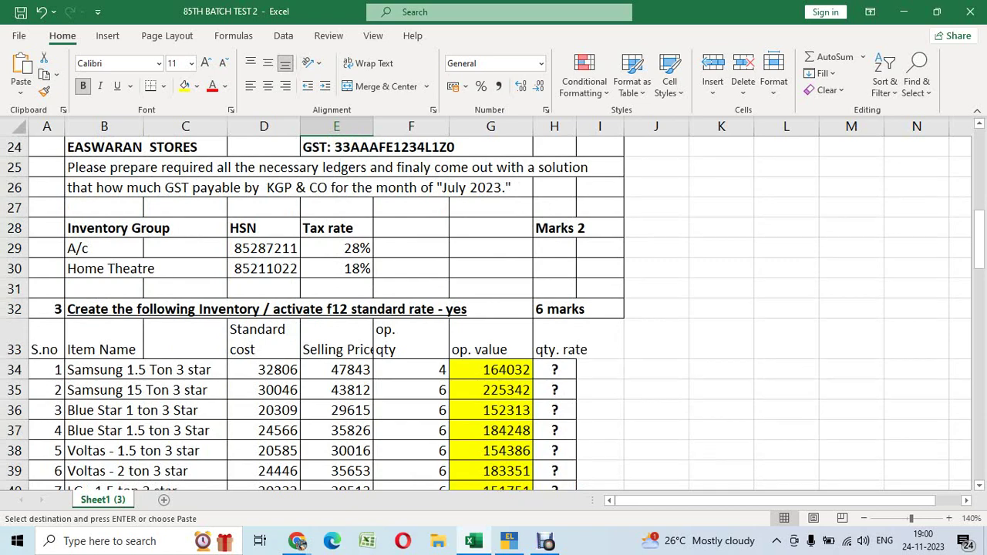
scroll(494, 309, "down", 3)
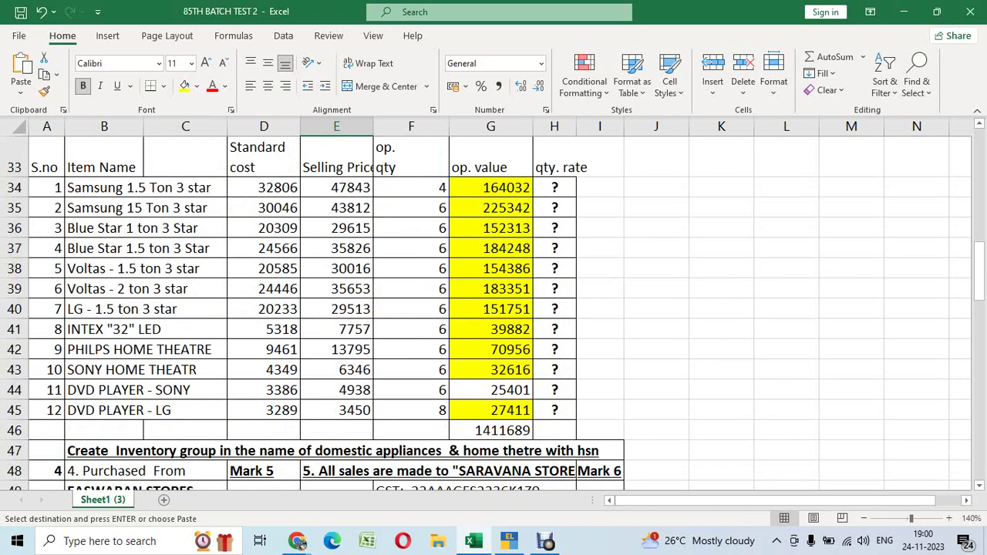
scroll(494, 309, "up", 1)
left_click(411, 248)
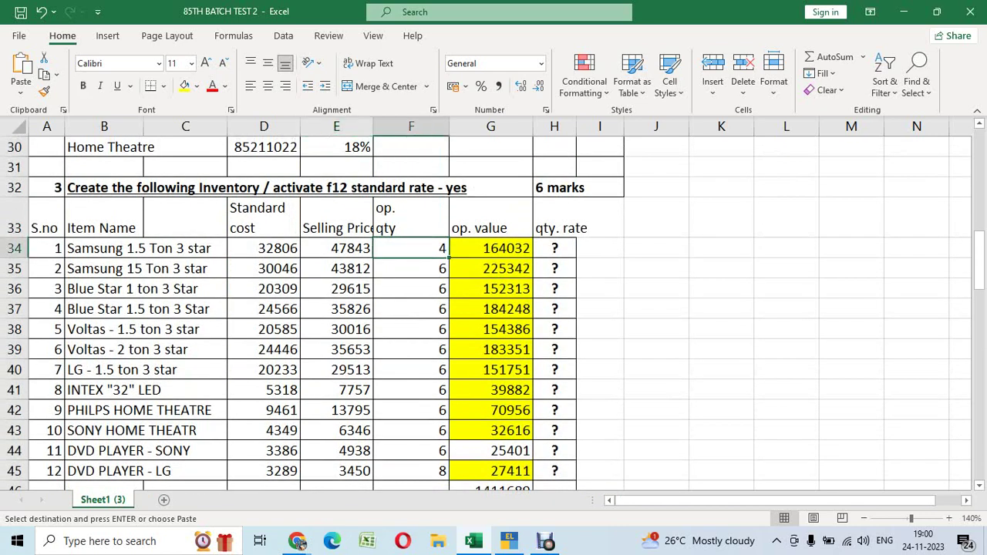
scroll(494, 309, "down", 2)
scroll(494, 309, "up", 2)
left_click(104, 247)
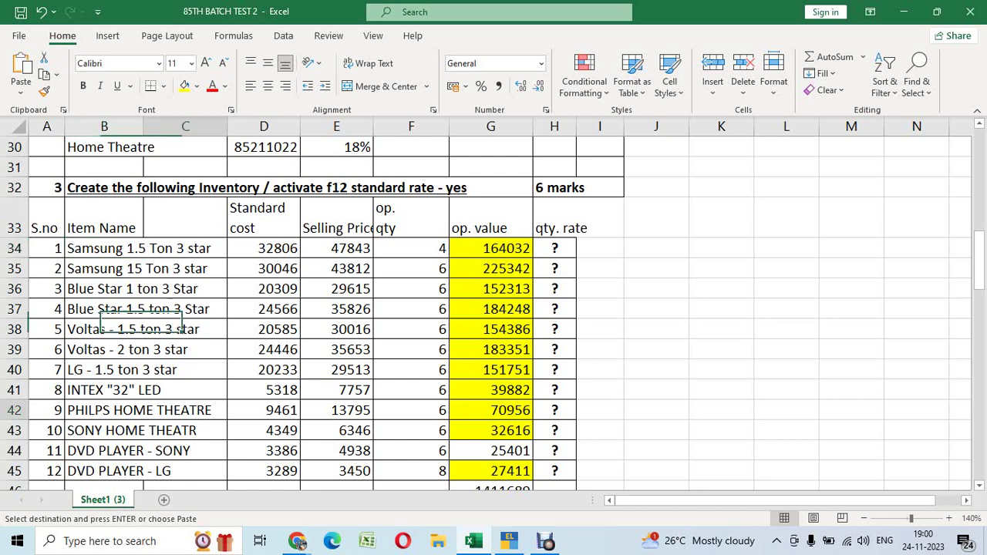
left_click(146, 410)
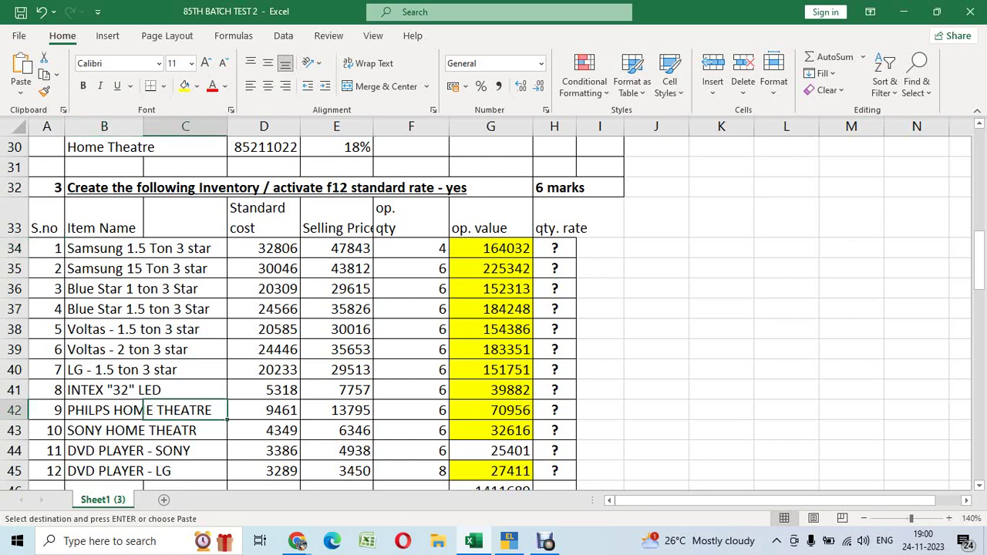
left_click(144, 411)
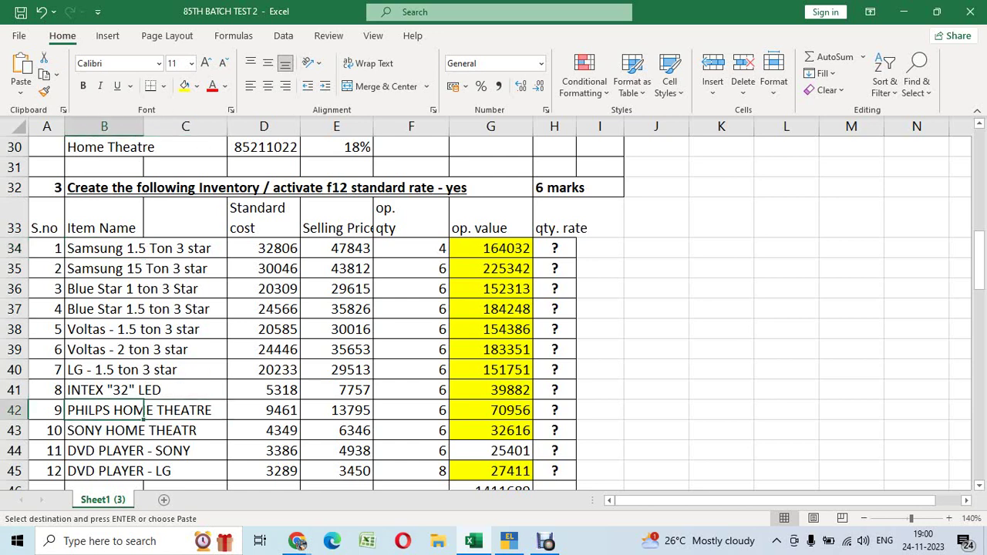
scroll(144, 410, "down", 1)
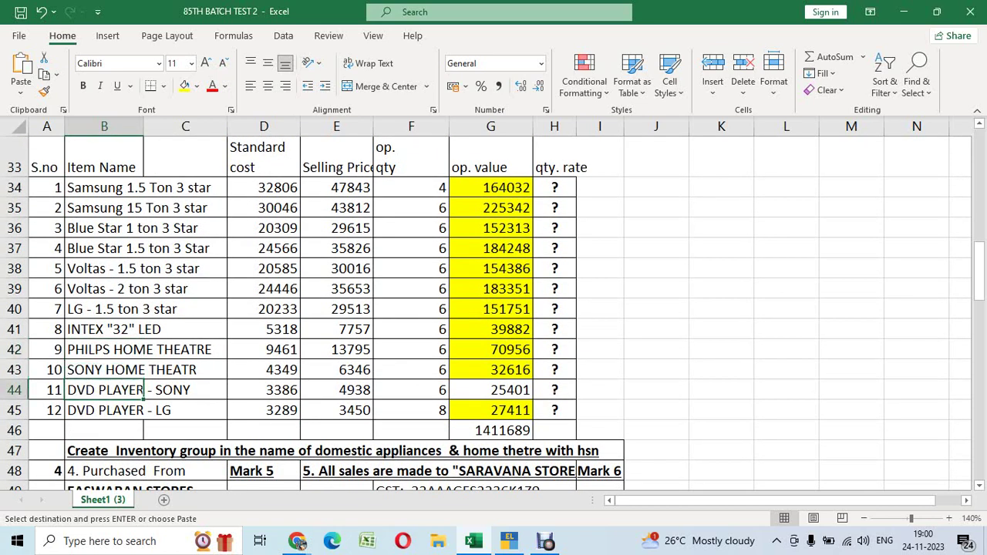
scroll(123, 350, "up", 4)
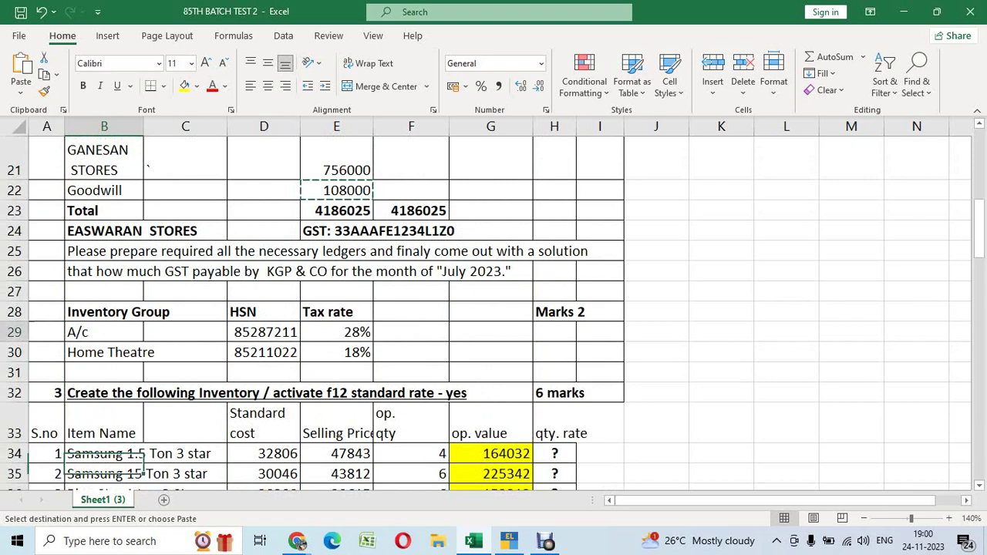
left_click(115, 332)
left_click(143, 353)
scroll(144, 353, "down", 2)
scroll(144, 353, "down", 2)
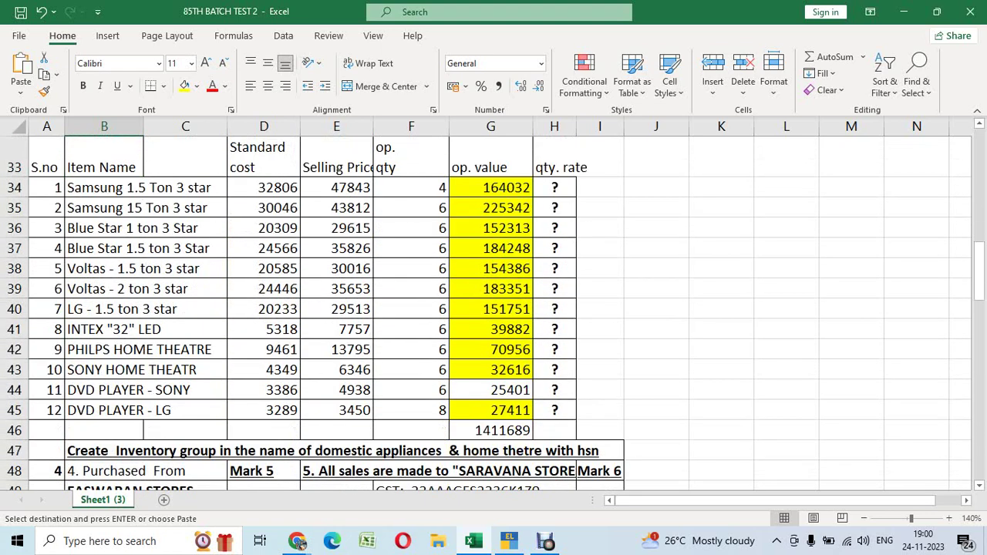
left_click(108, 389)
left_click(108, 410)
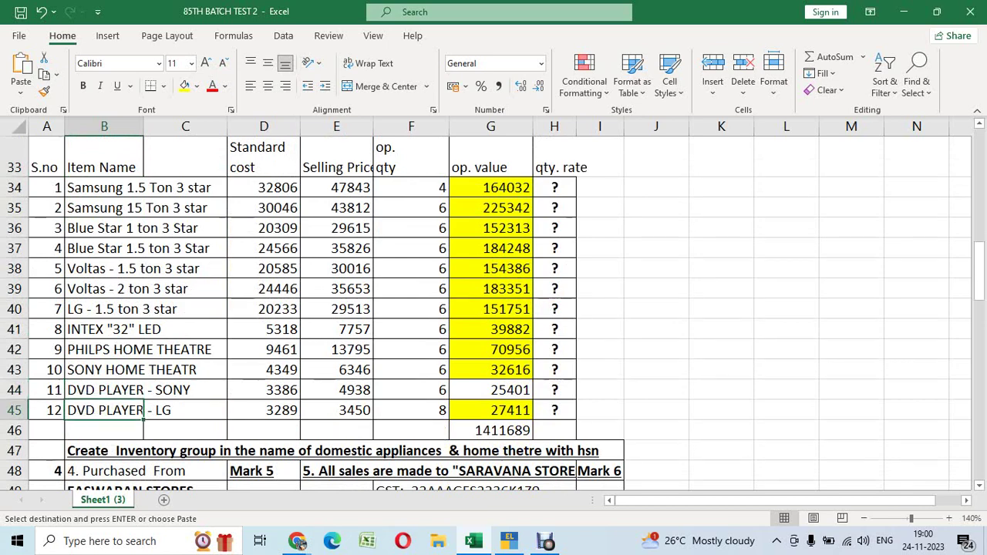
scroll(144, 410, "up", 4)
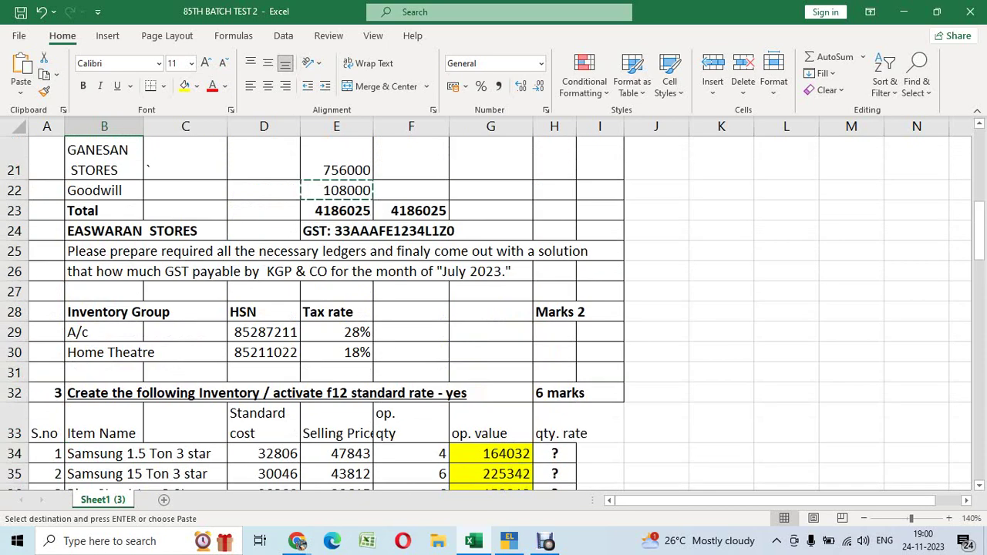
left_click(104, 372)
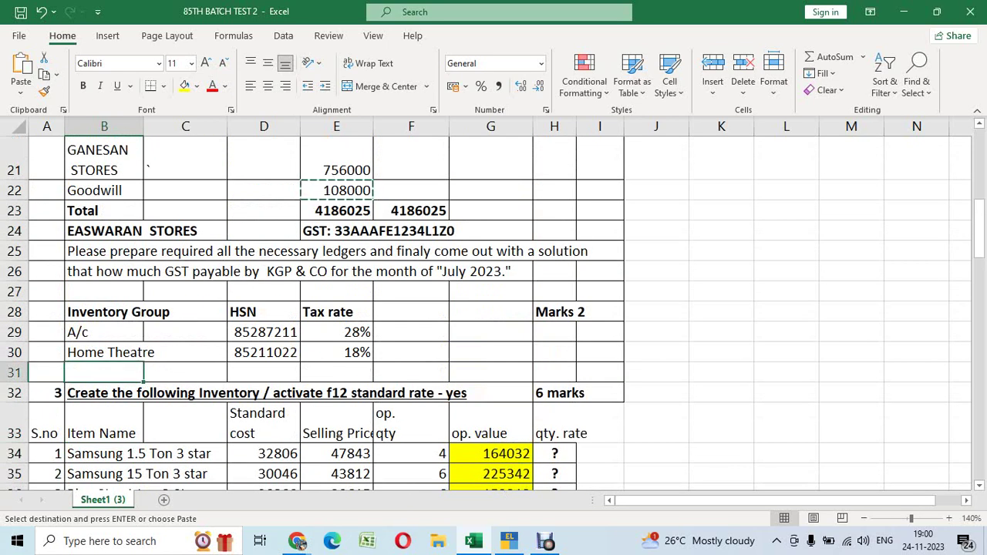
Enter DVD PLAYER with HSN 85211023 and 18% tax in row 31 of the Inventory Group table
type("DVD PLAYER")
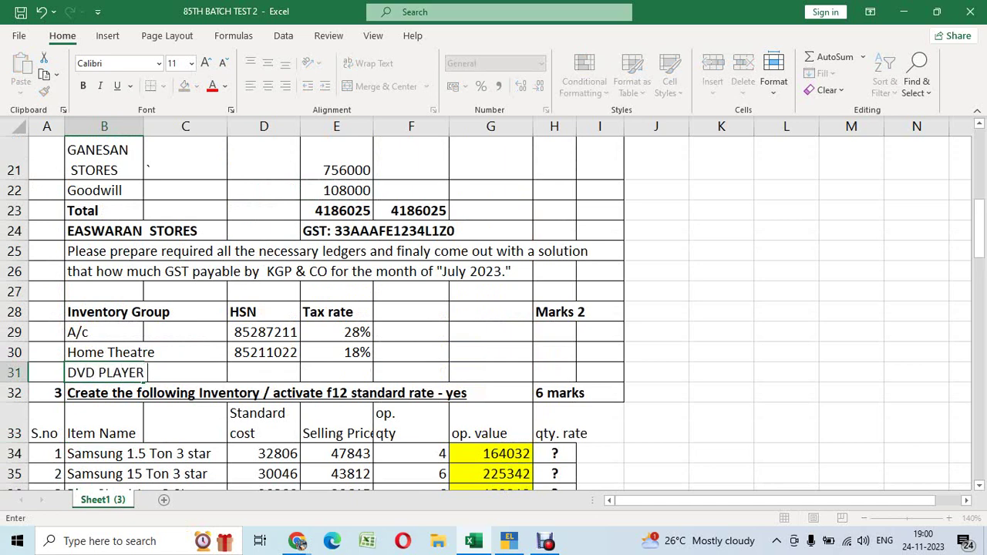
key("Tab")
left_click(264, 372)
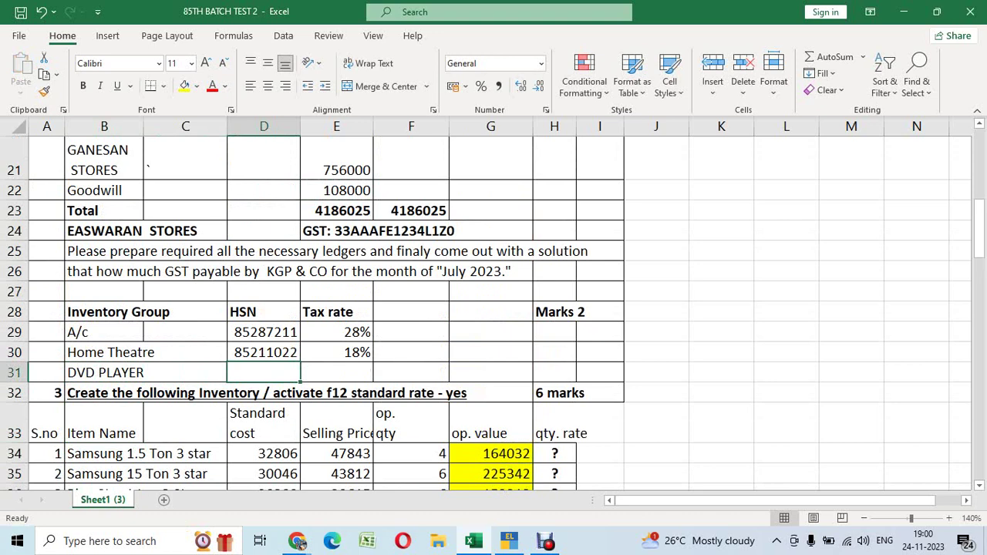
type("85211022")
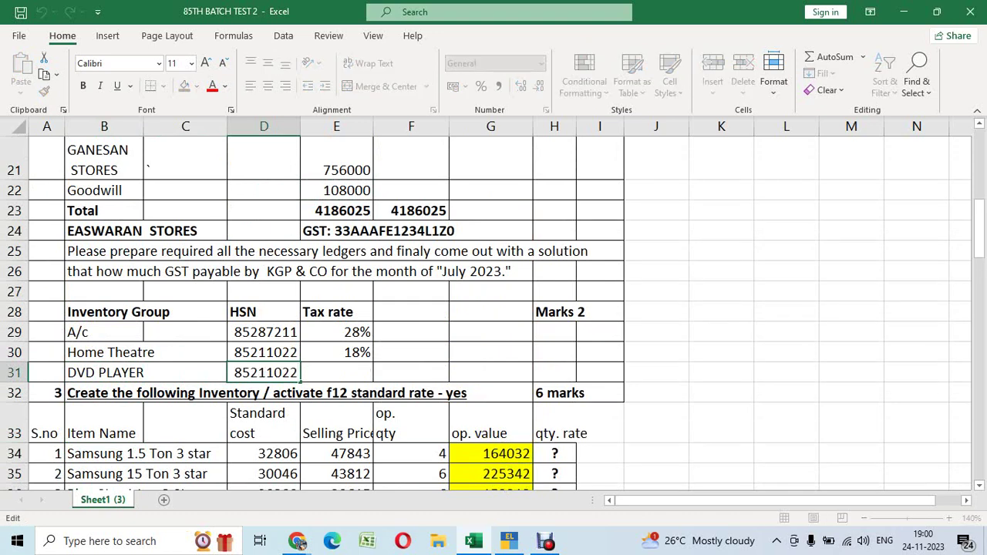
key("BackSpace")
type("3")
key("Tab")
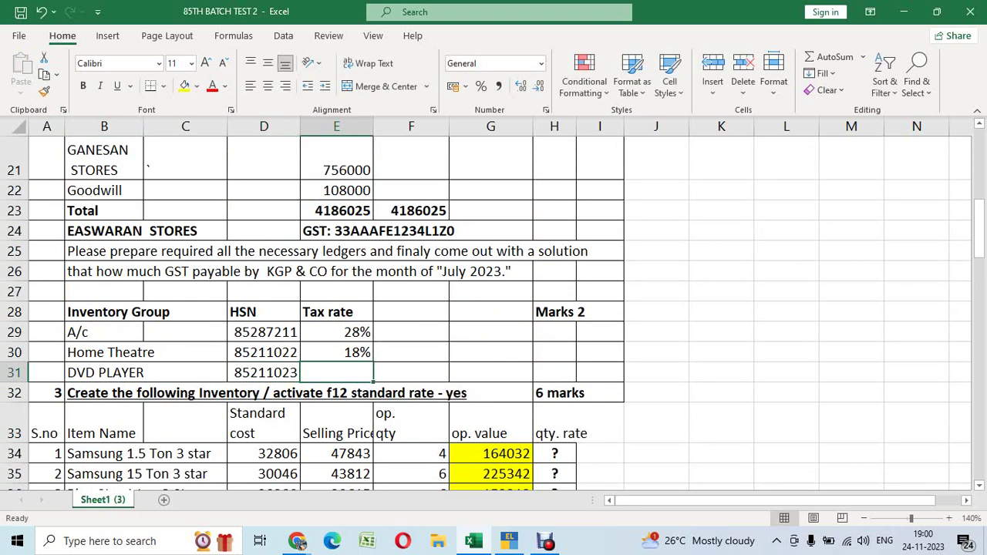
type("18%")
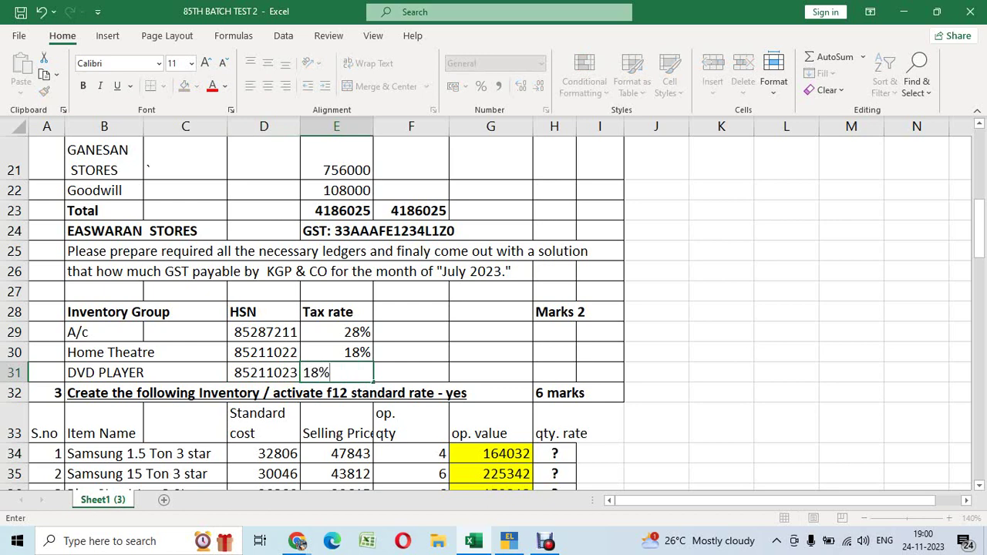
key("Return")
key("Up")
key("Up")
key("Up")
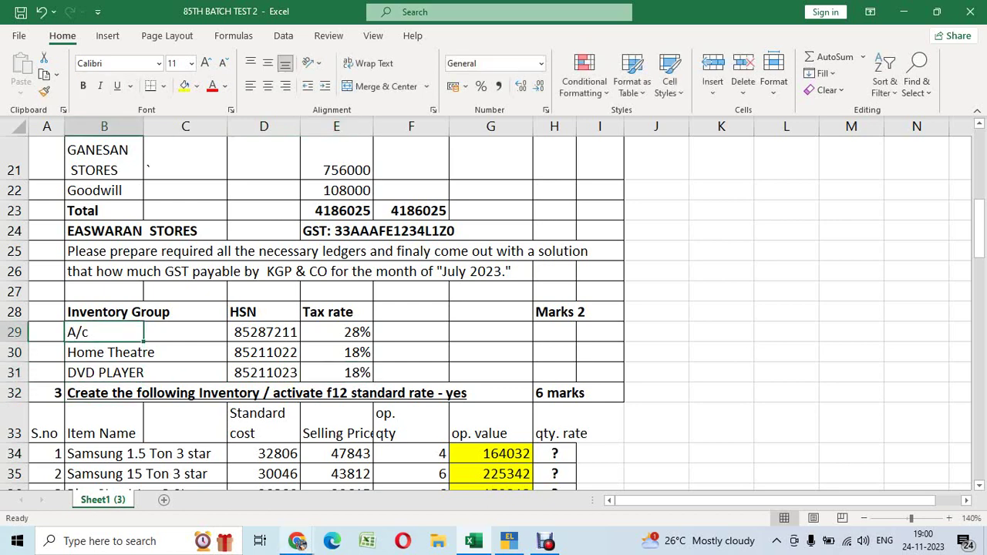
Send the drafted opening-balance message and '4. iNVENTOPRY GROUP' to the batch group chat
mouse_move(297, 541)
left_click(232, 475)
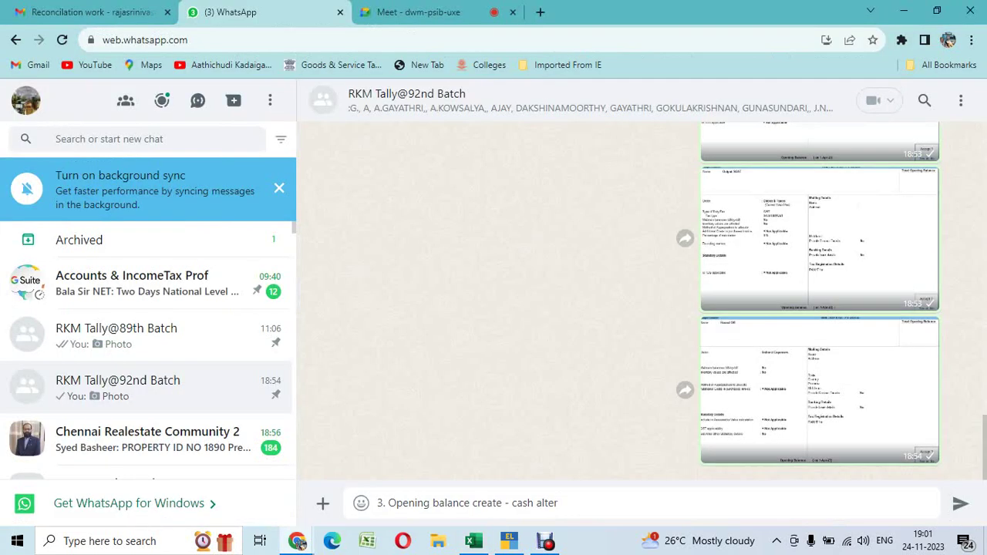
key("Return")
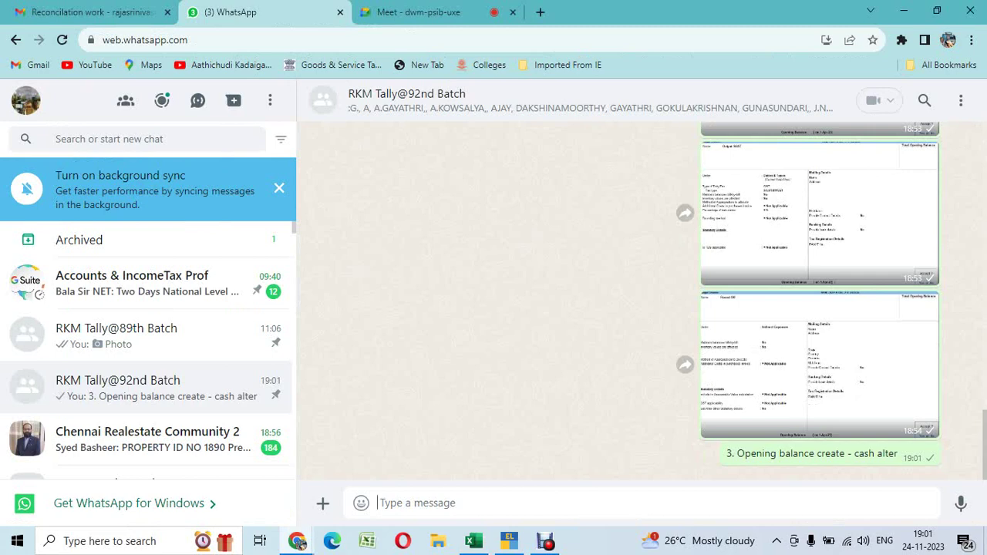
type("4. iNVE")
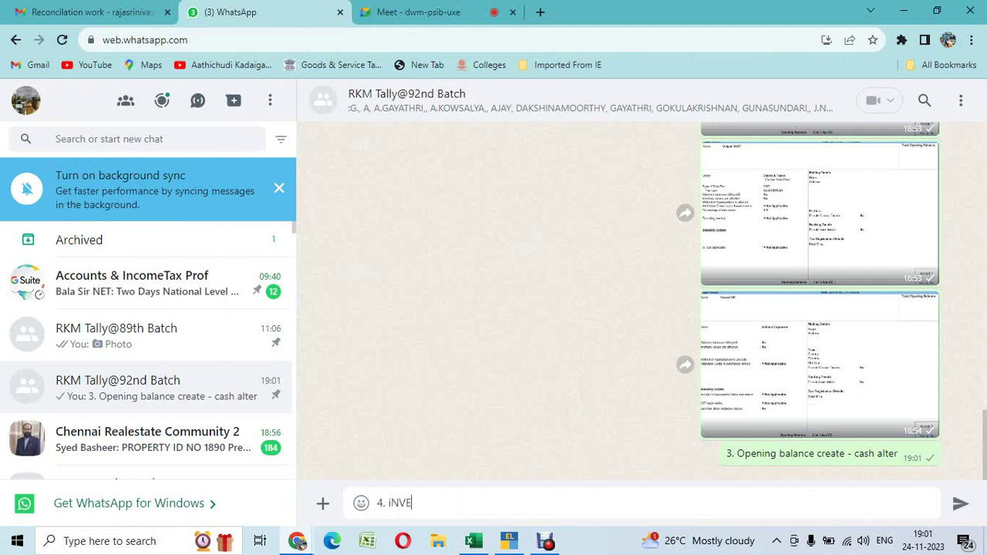
type("NTOPRY GROUP")
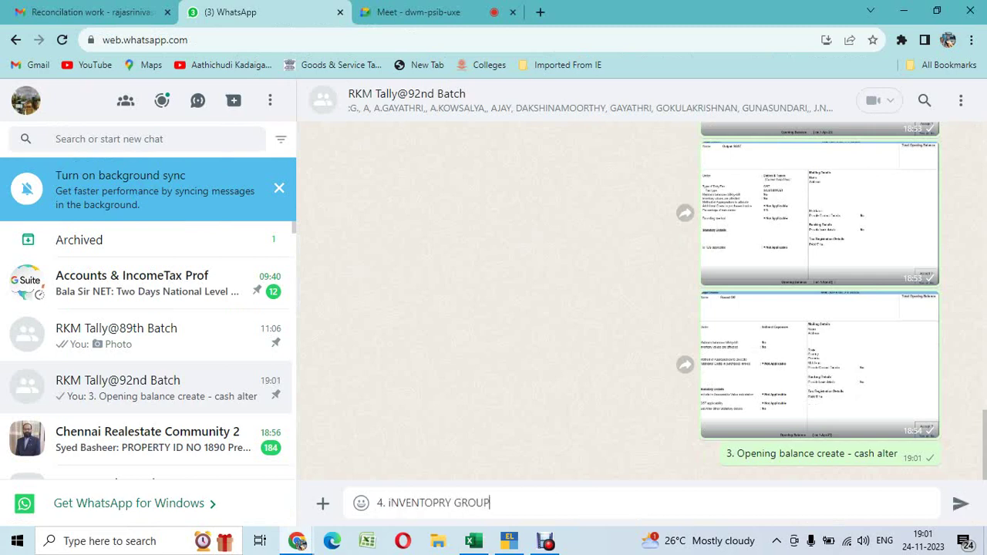
key("Return")
key("alt+Tab")
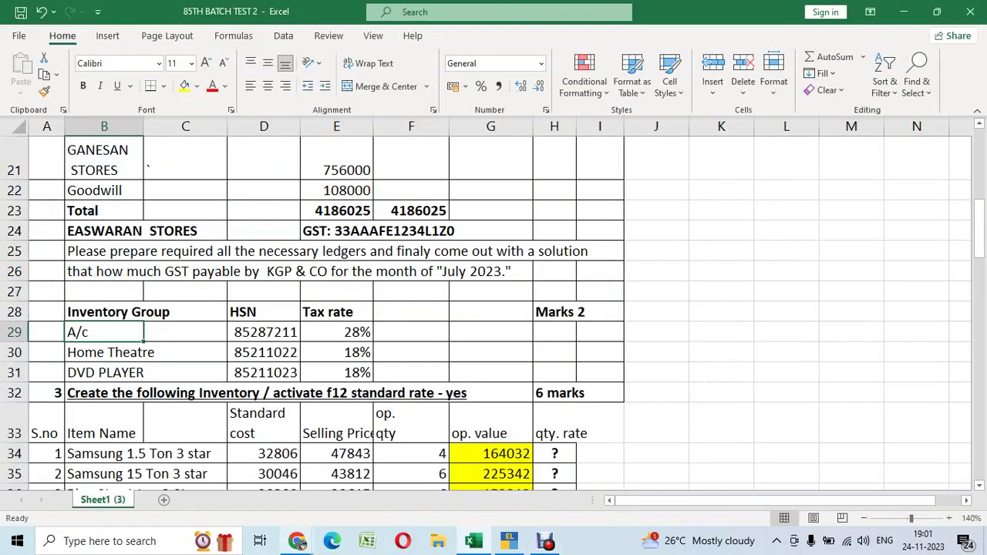
Close the Balance Sheet and open the Stock Group creation form in TallyPrime
key("alt+Tab")
key("alt+Tab")
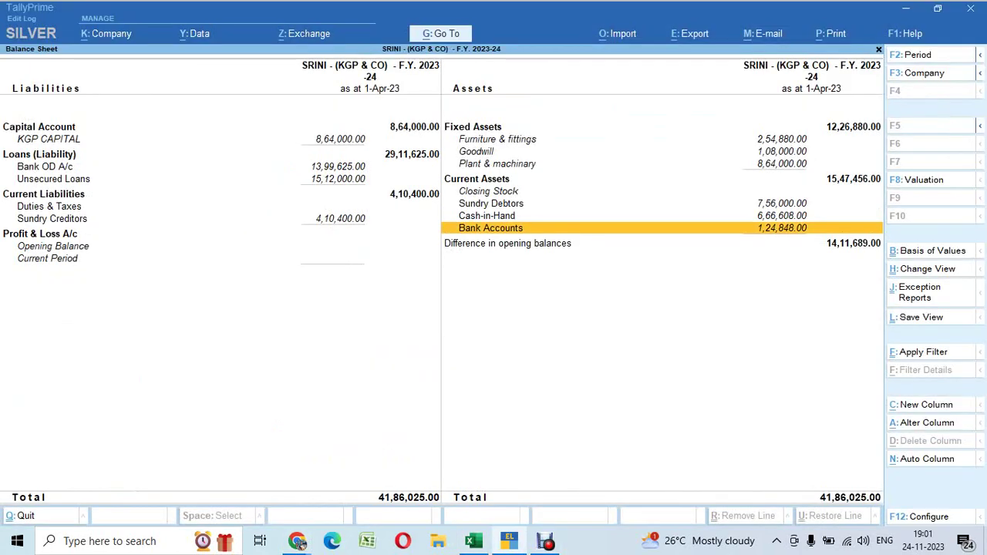
key("Escape")
key("Up")
key("Up")
key("Up")
key("Up")
key("Up")
key("Up")
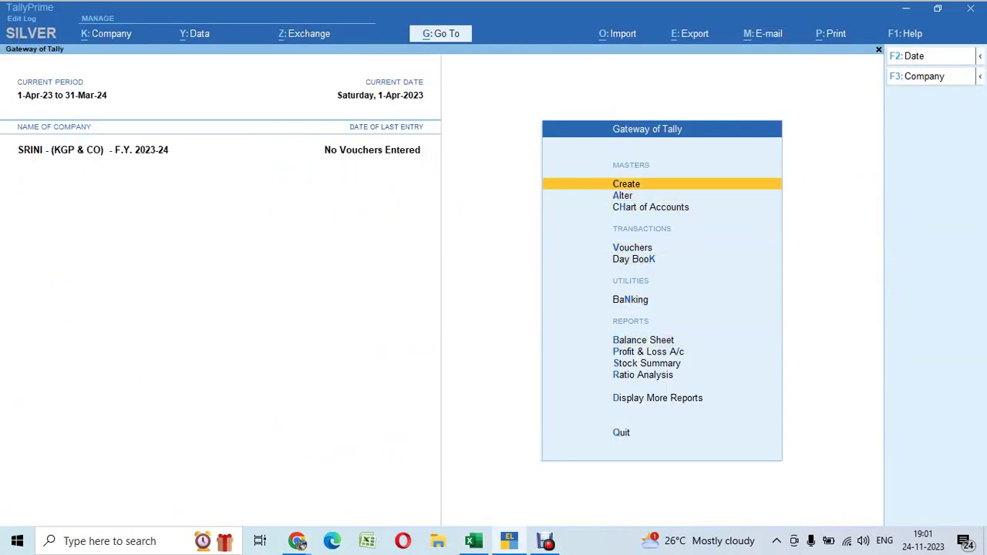
key("Return")
key("Down")
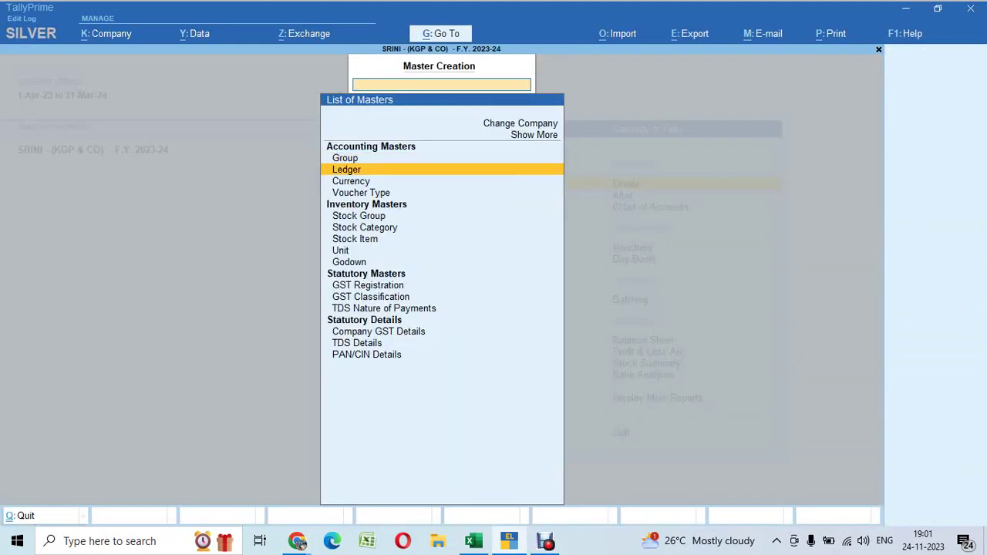
key("Down")
key("Down")
key("Down")
key("Return")
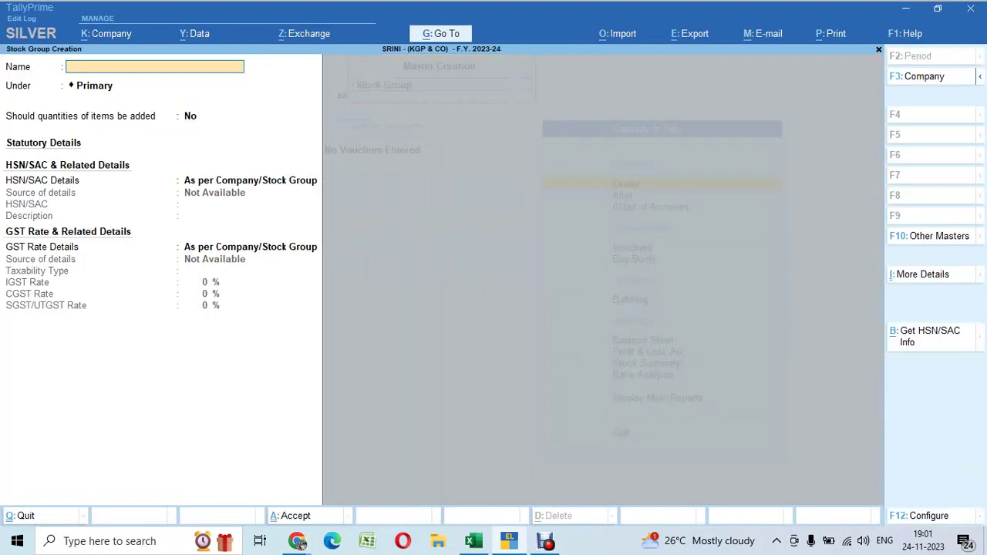
Copy the A/c HSN code 85287211 from the Excel assignment sheet
key("alt+Tab")
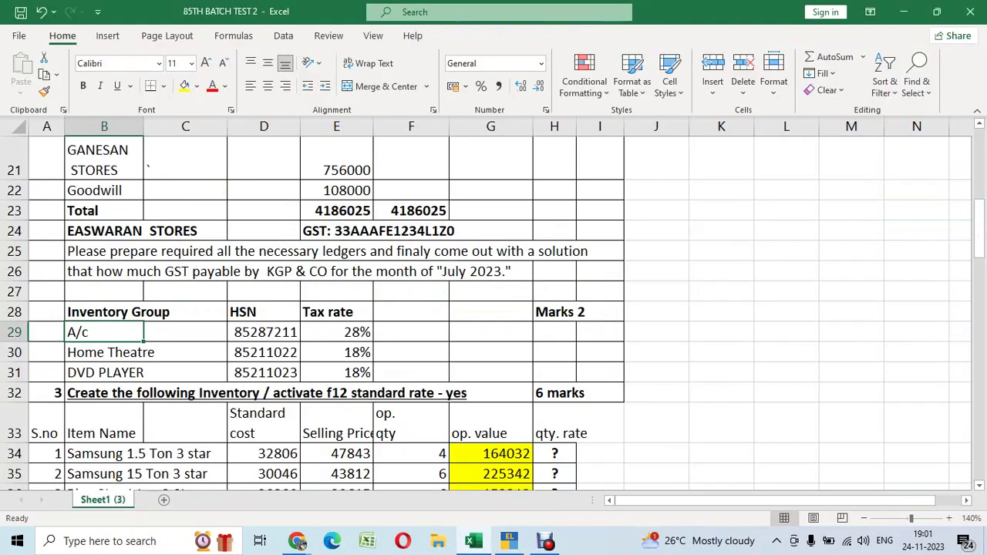
key("Right")
key("Right")
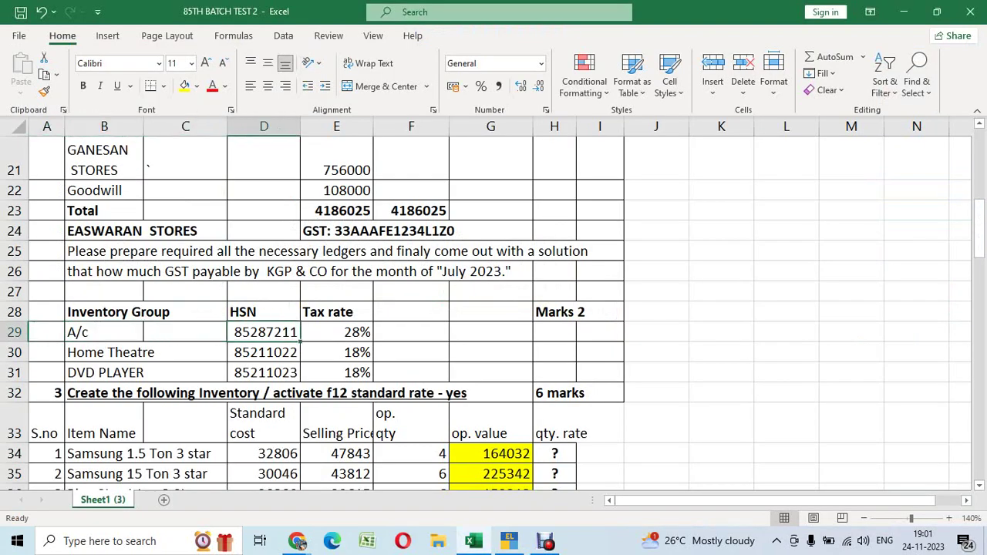
key("Right")
key("Right")
key("Left")
key("Left")
key("ctrl+c")
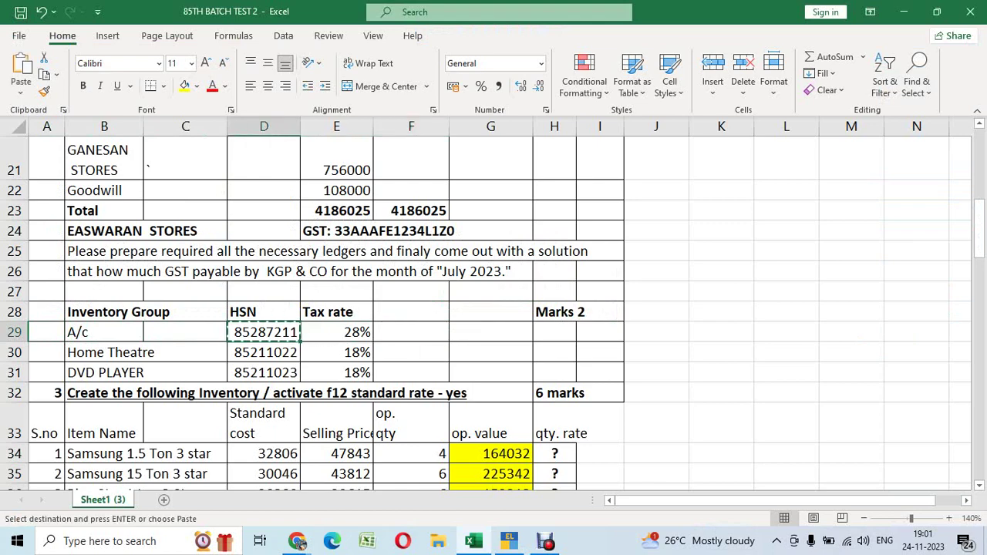
key("alt+Tab")
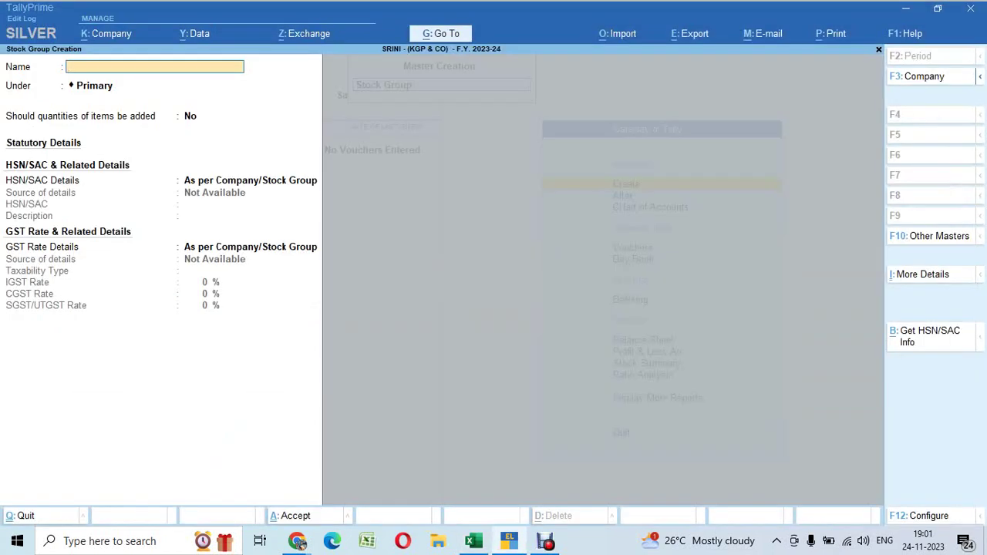
Create stock group A/C with HSN 85287211, Taxable, and 28% IGST, then save it
type("A/C")
key("Return")
key("Return")
key("Return")
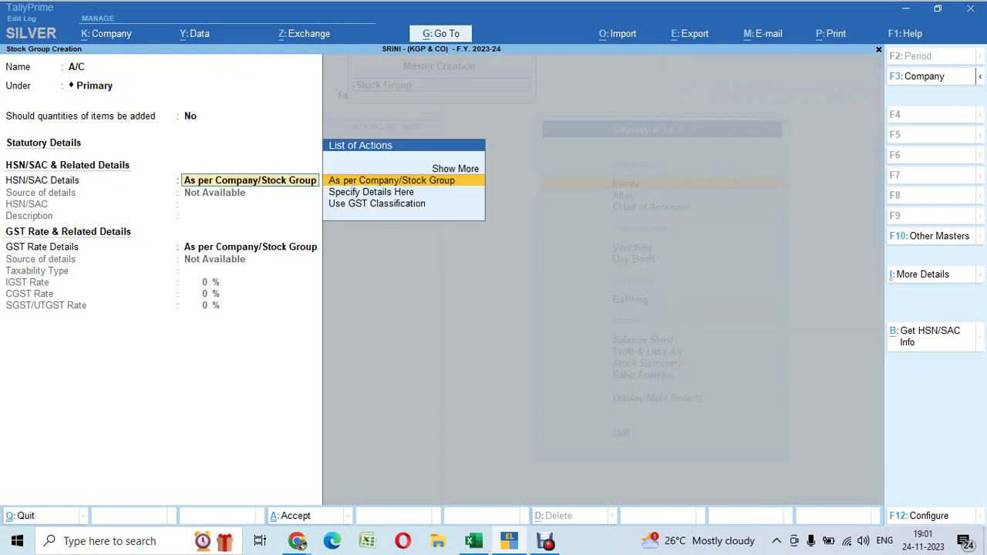
key("Down")
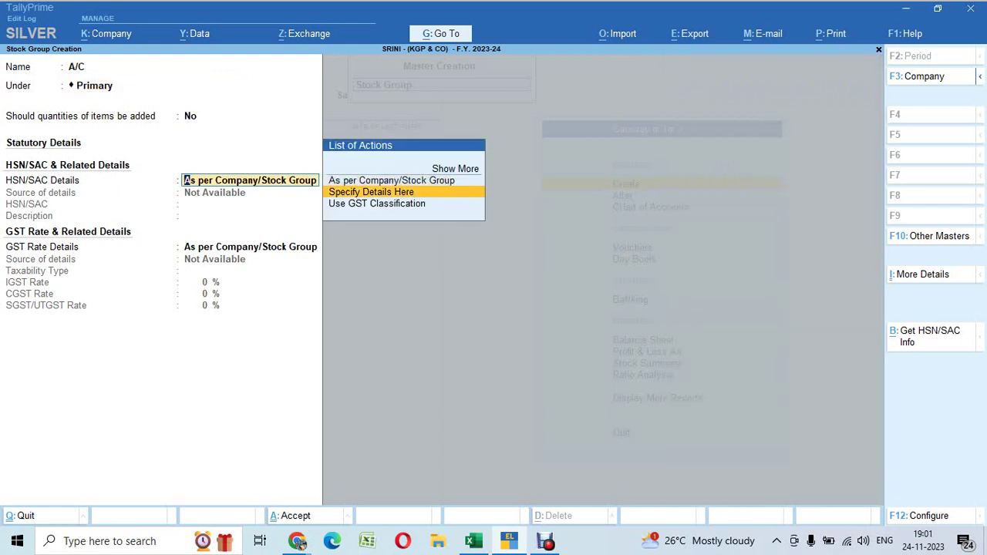
key("Return")
key("ctrl+v")
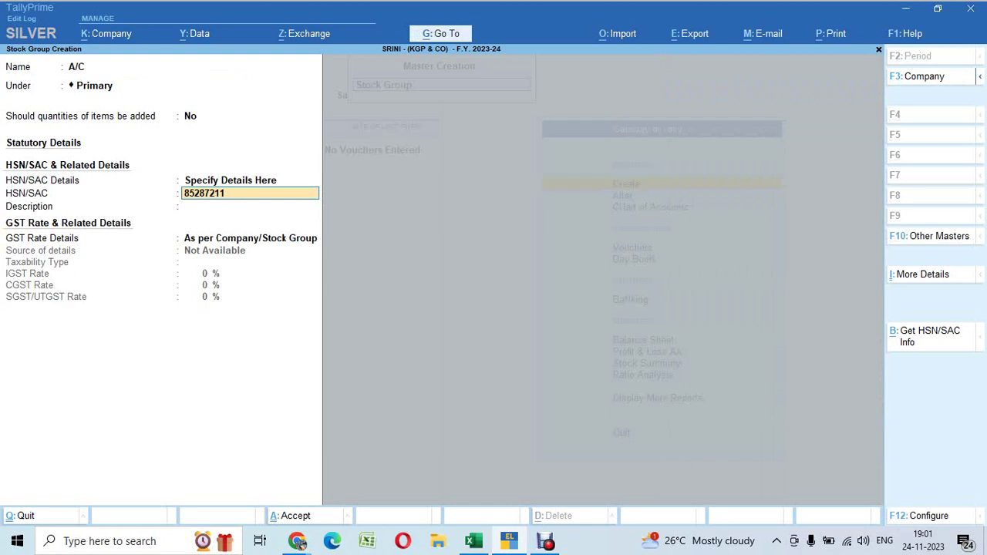
key("Return")
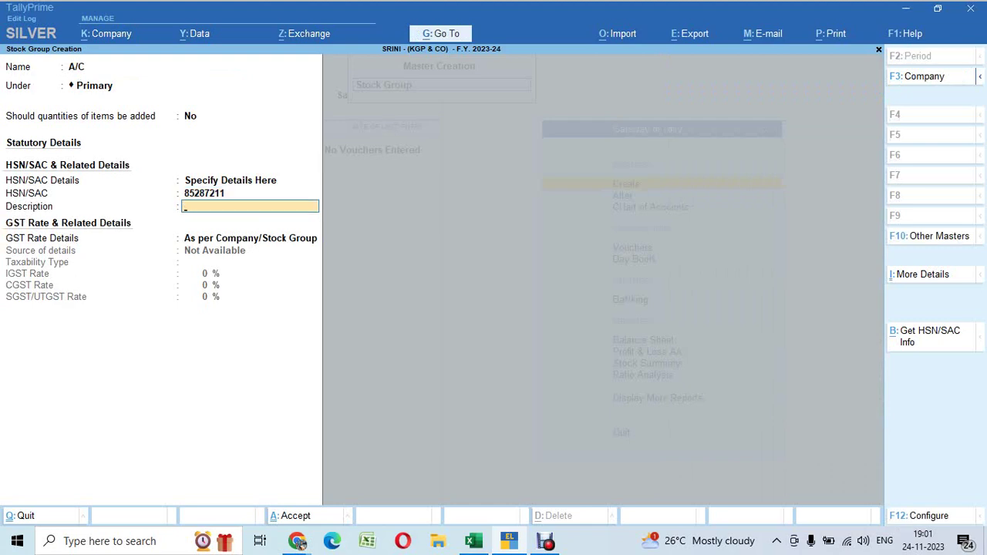
key("Return")
key("Down")
key("Return")
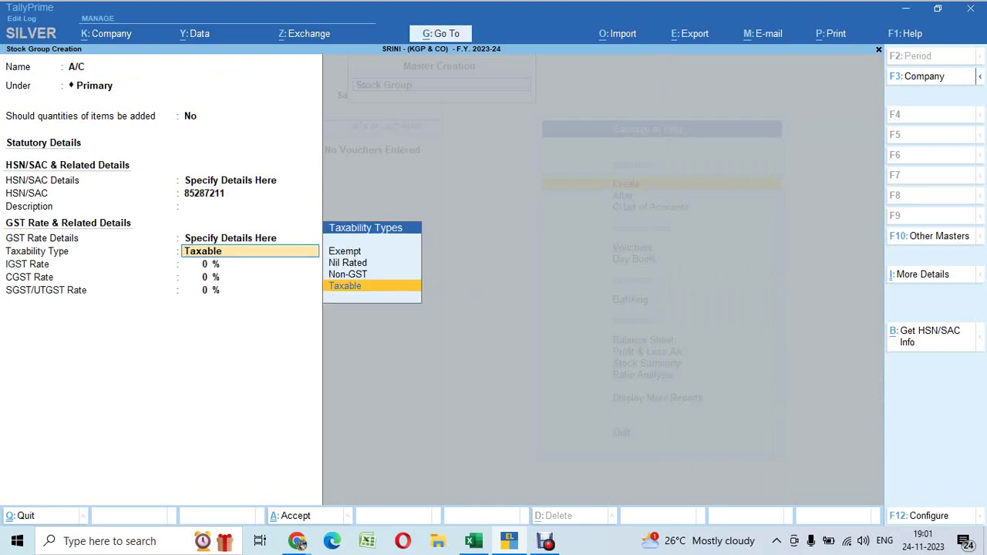
key("Return")
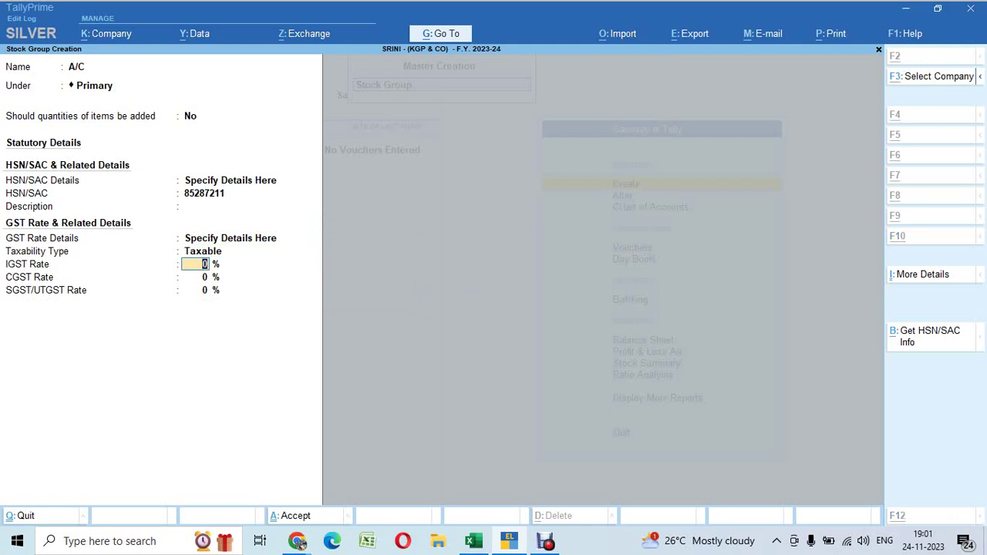
key("alt+Tab")
key("alt+Tab")
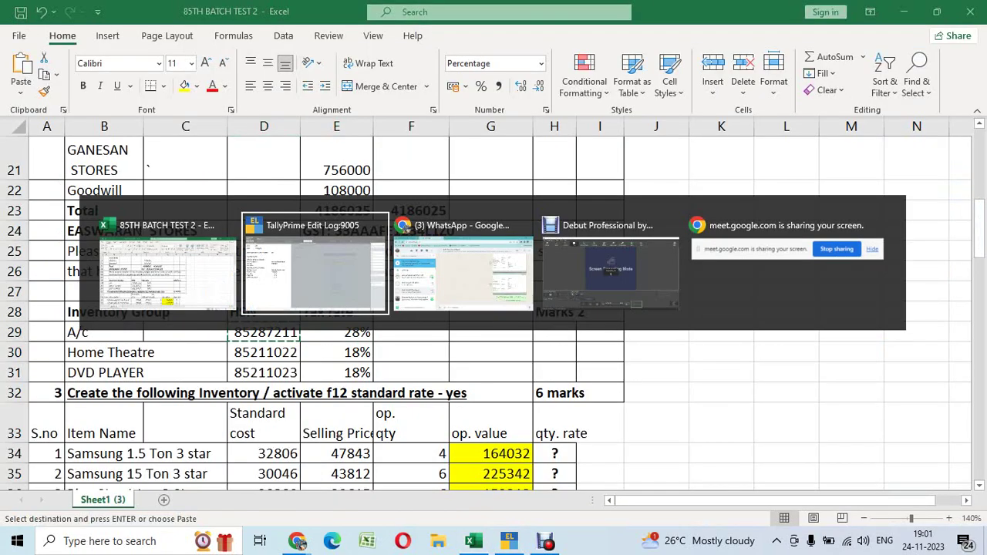
type("28")
key("Return")
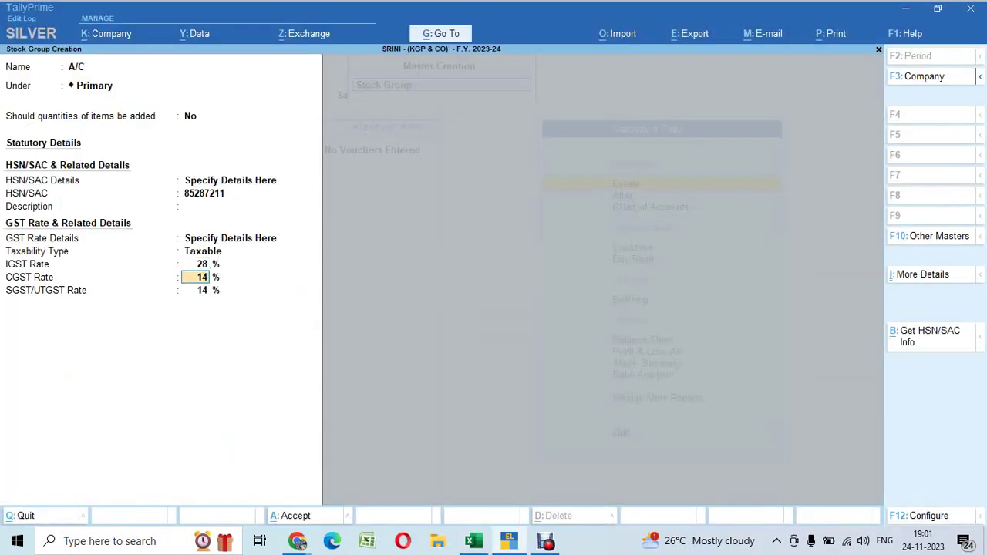
key("Return")
key("Return")
key("Return")
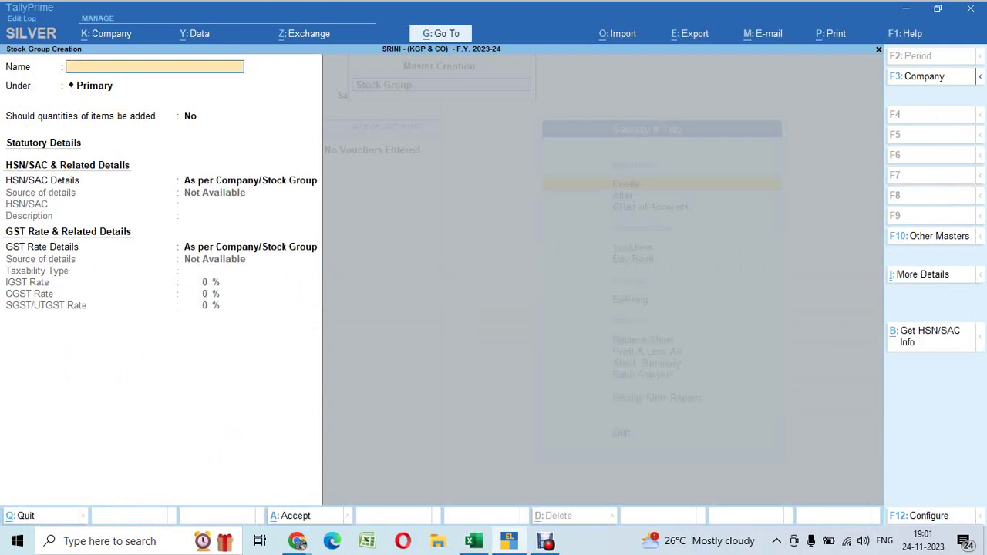
Copy the HSN code from D30 in Excel and name the new stock group HOME THEATRE
key("alt+Tab")
key("Down")
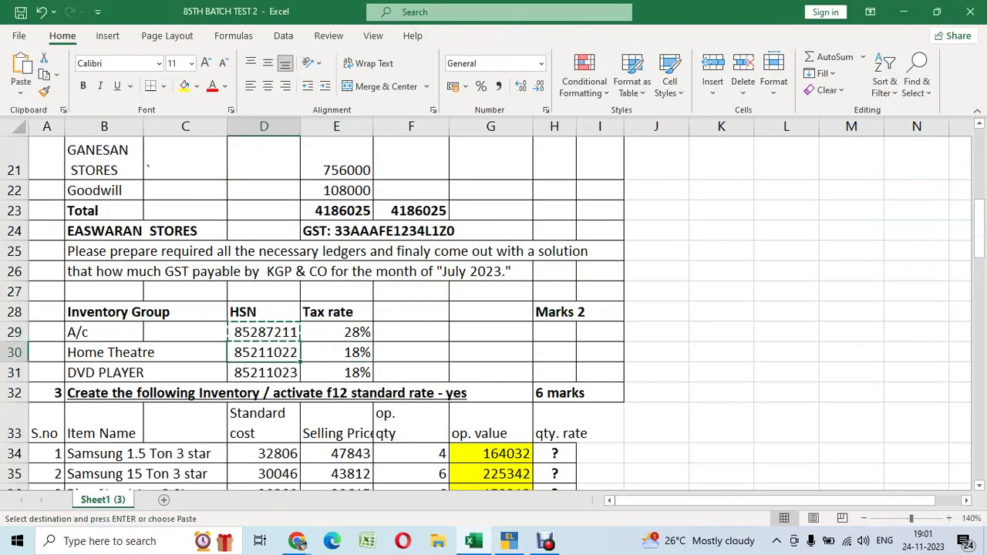
key("alt+Tab")
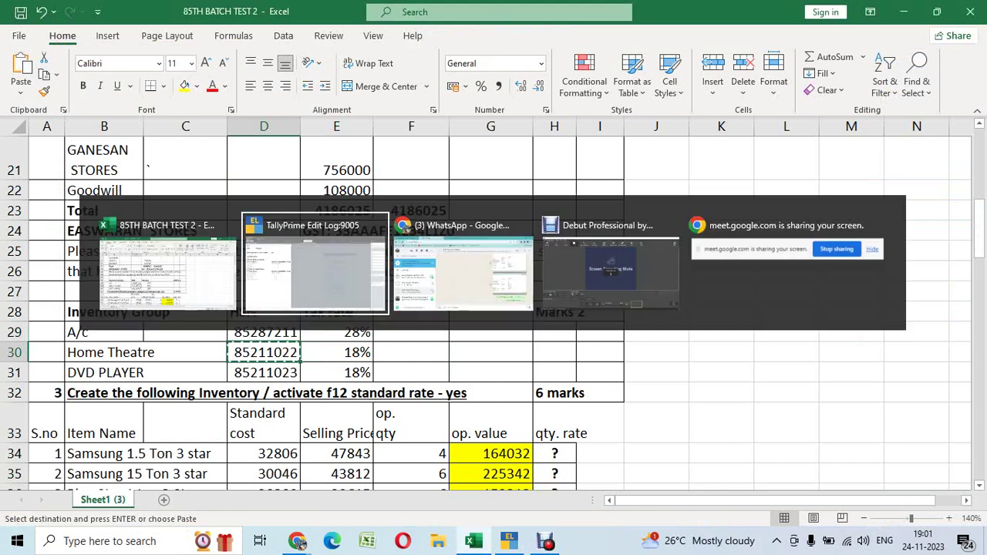
type("HOM")
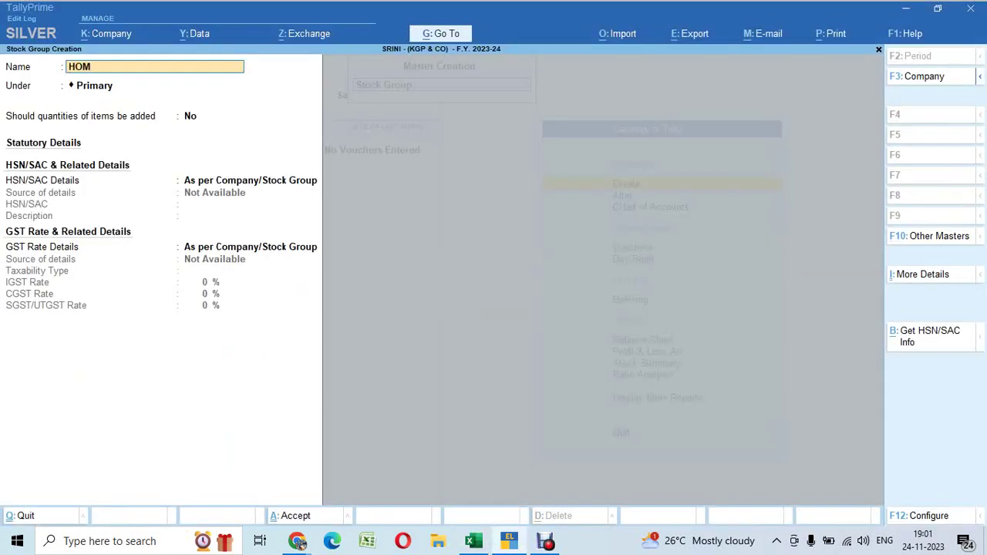
type("E THEATER")
key("Return")
key("BackSpace")
key("BackSpace")
key("BackSpace")
type("ATRE")
key("Return")
Give HOME THEATRE HSN 85211022, Taxable at 18% IGST (9% CGST/SGST), and save it
key("Return")
key("Return")
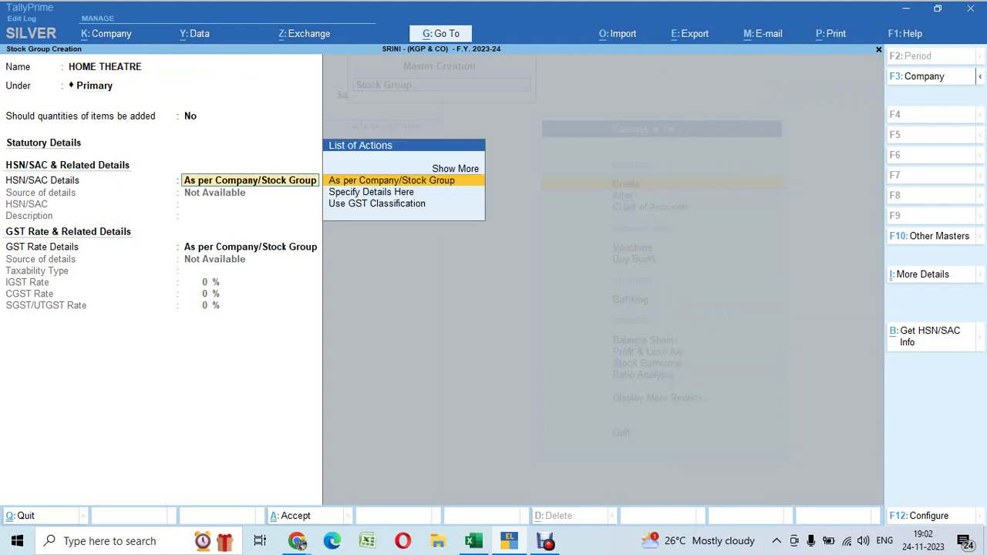
key("Down")
key("Return")
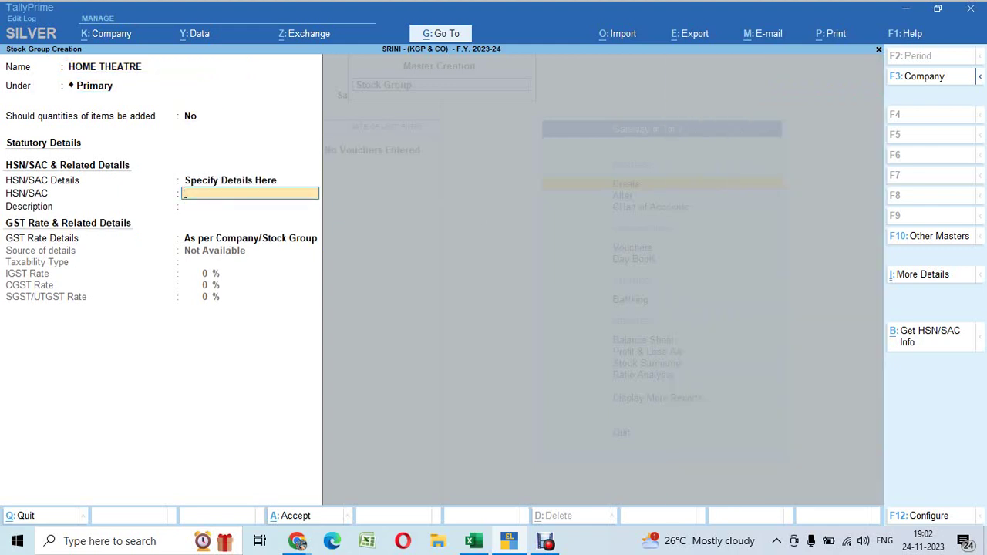
type("85211022")
key("Return")
key("Return")
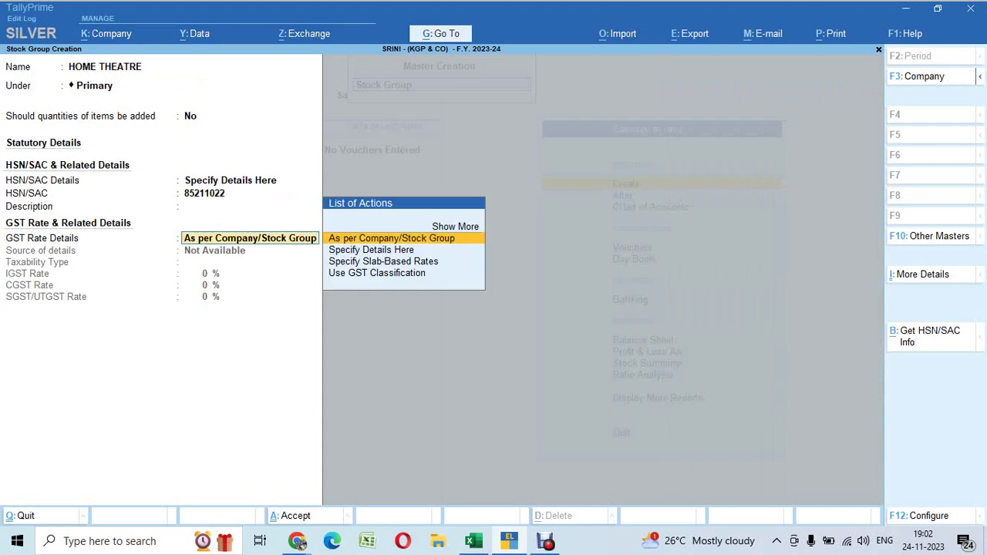
key("Down")
key("Return")
key("Return")
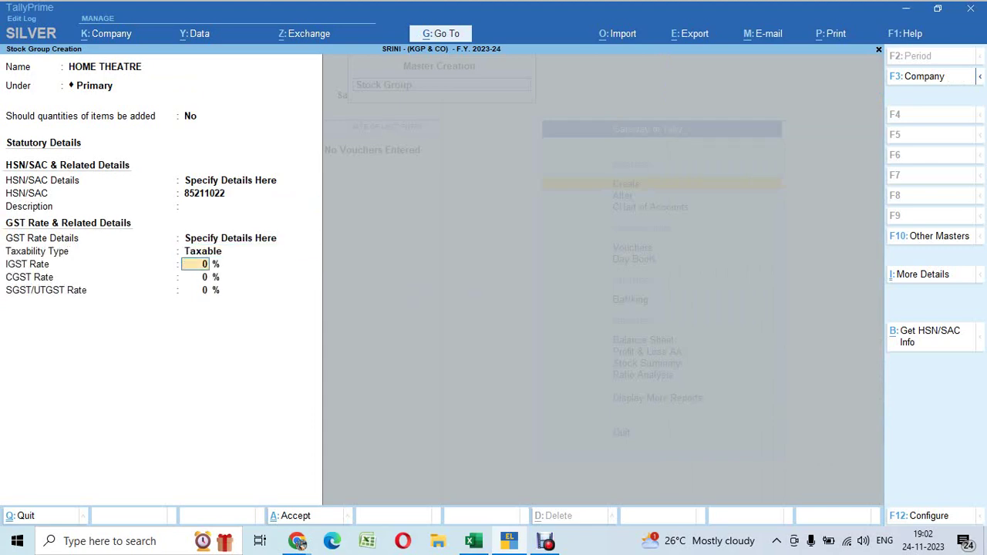
key("alt+Tab")
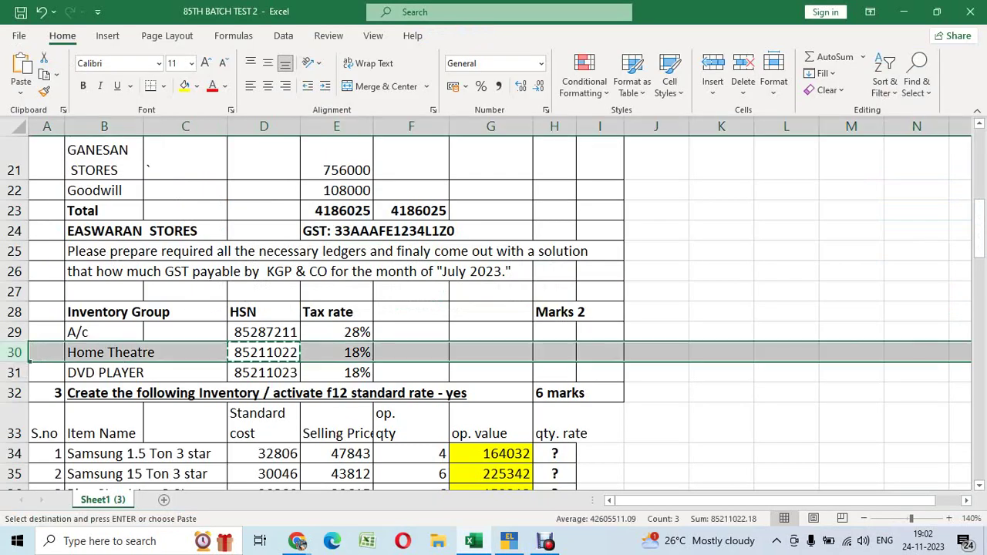
key("alt+Tab")
type("18")
key("Return")
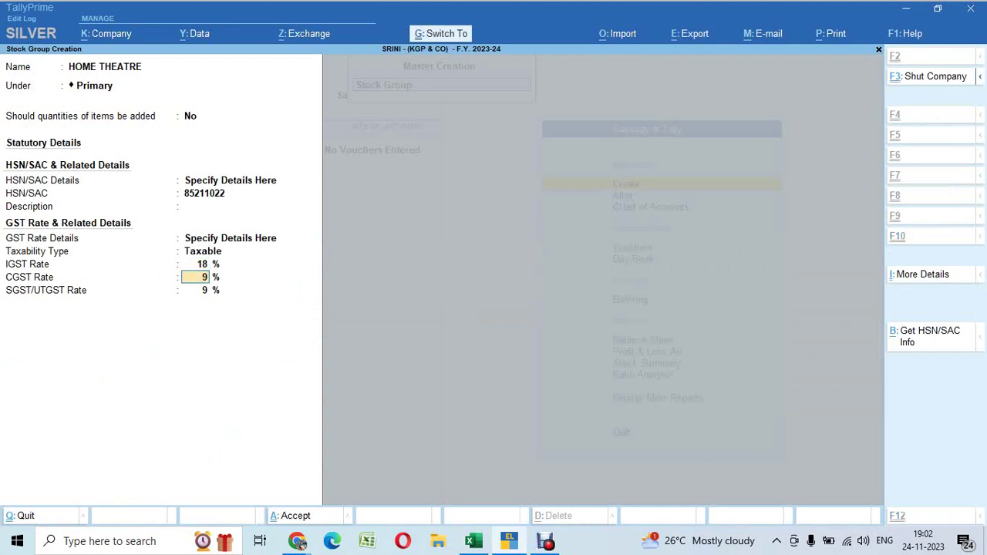
key("ctrl+a")
Copy the DVD PLAYER HSN code 85211023 from D31 in Excel
key("alt+Tab")
key("Down")
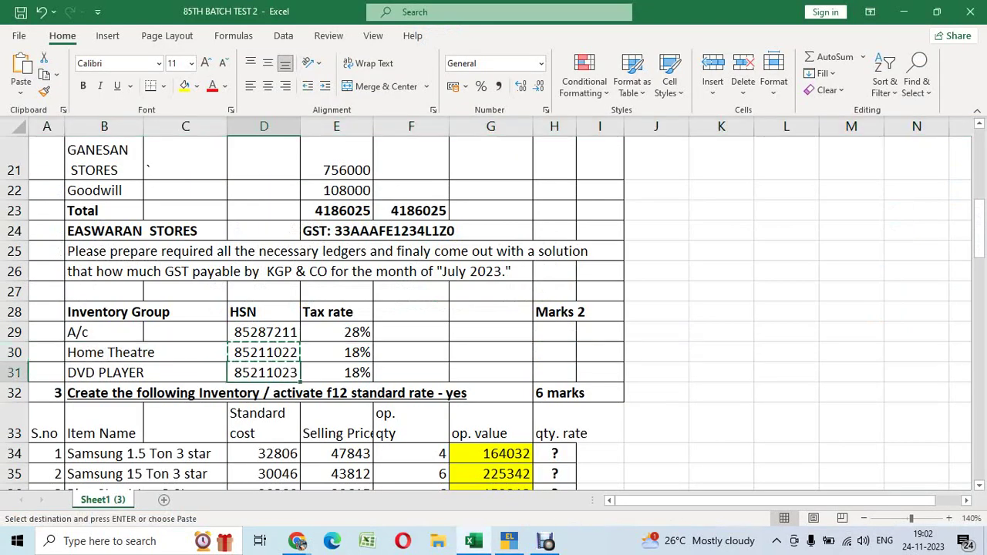
key("ctrl+c")
key("alt+Tab")
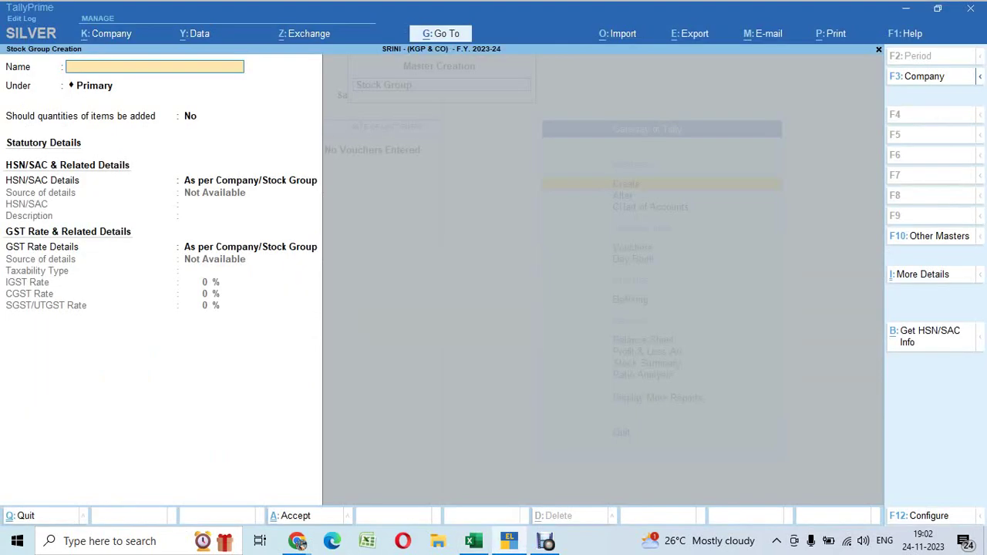
Create stock group DVD PLAYER with HSN 85211023
type("DVD PLAYER")
key("Return")
key("Return")
key("Return")
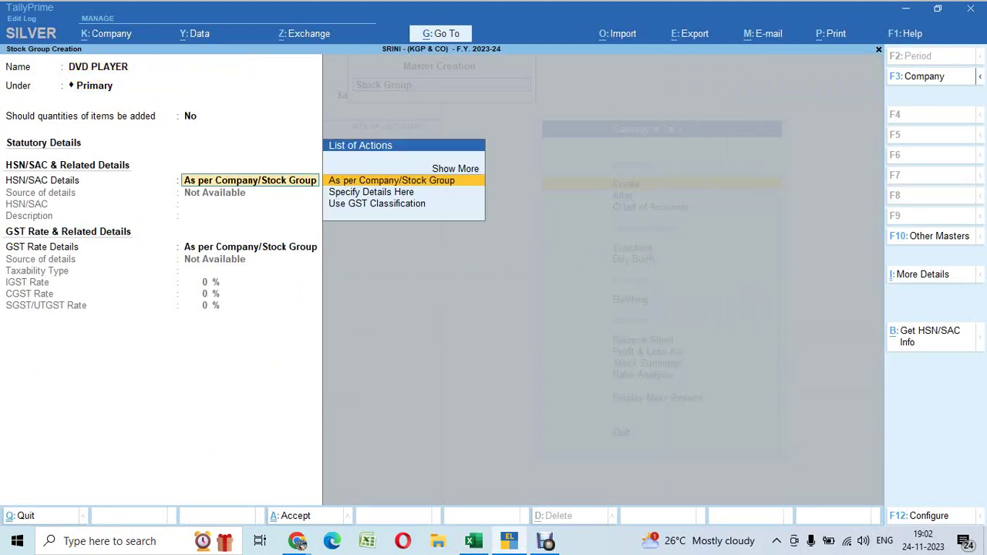
key("Down")
key("Return")
type("85211023")
key("Return")
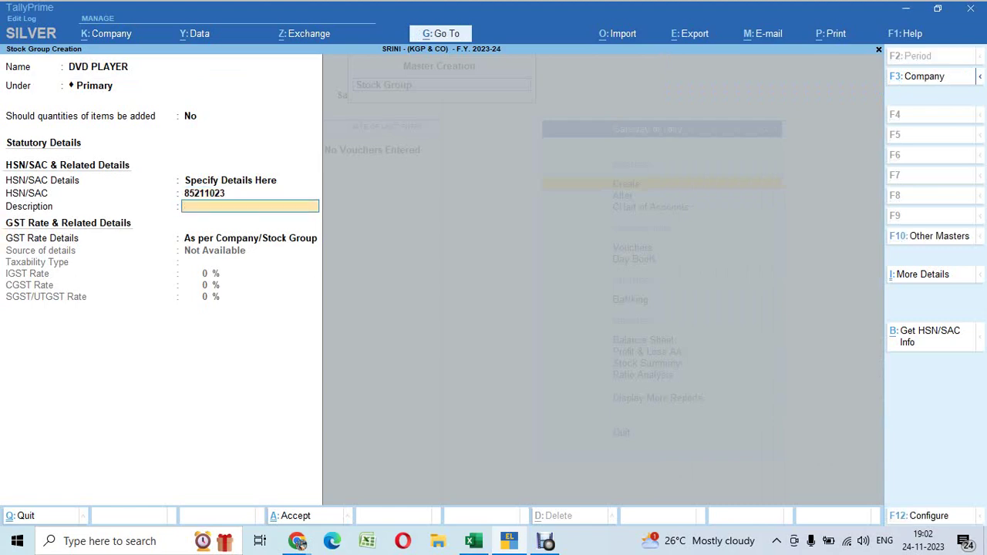
key("Return")
key("Down")
key("Return")
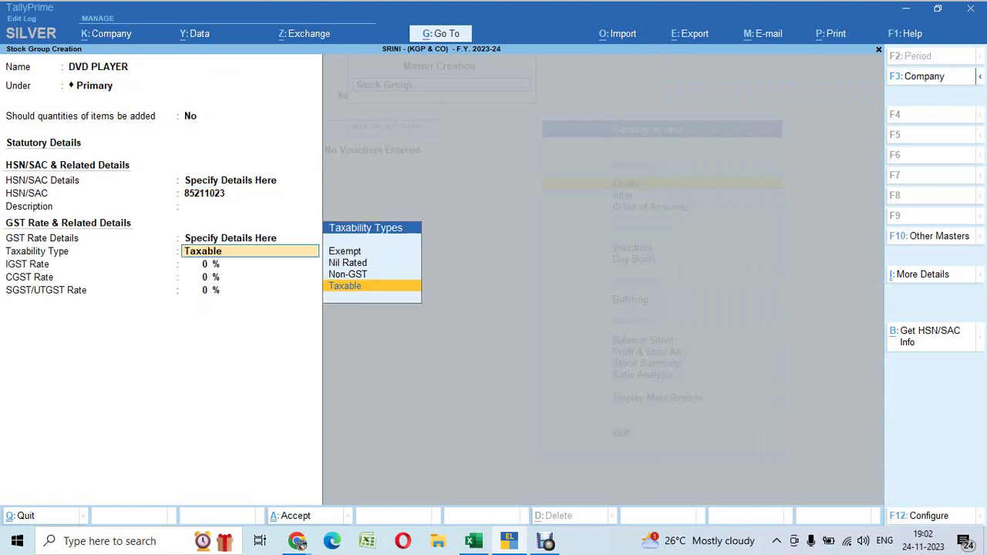
key("Return")
Set DVD PLAYER as Taxable at 18% IGST (9% CGST/SGST) and save the group
key("alt+Tab")
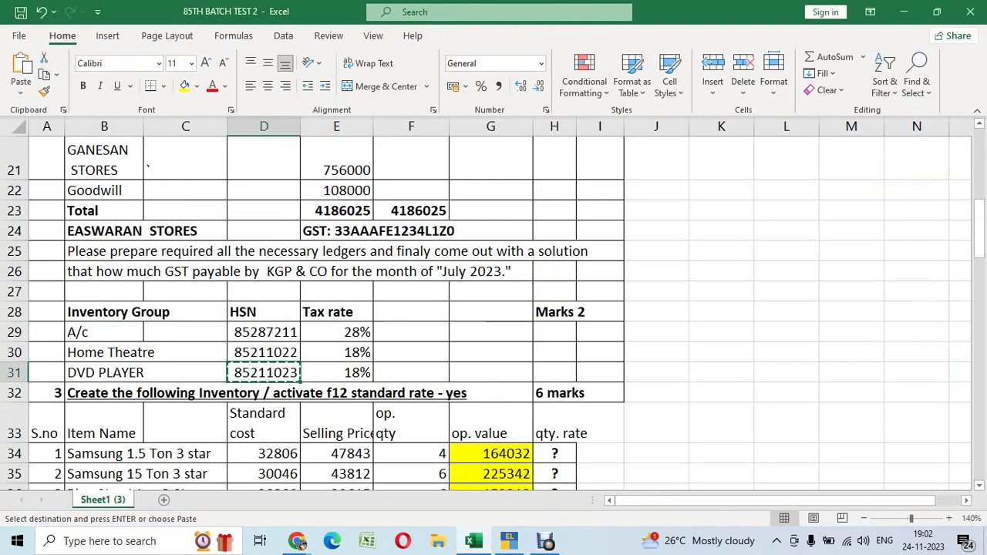
key("alt+Tab")
type("18")
key("Return")
key("Return")
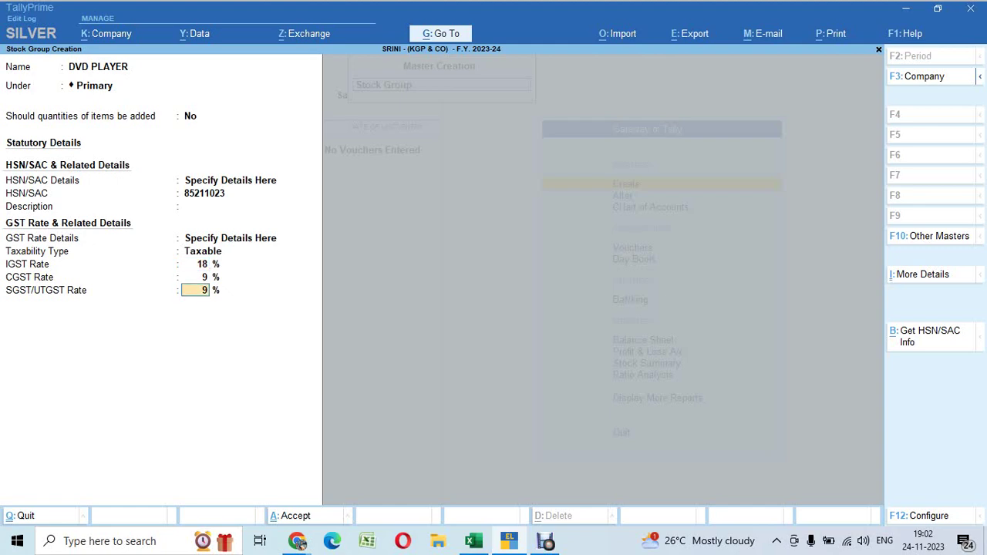
key("Return")
key("Return")
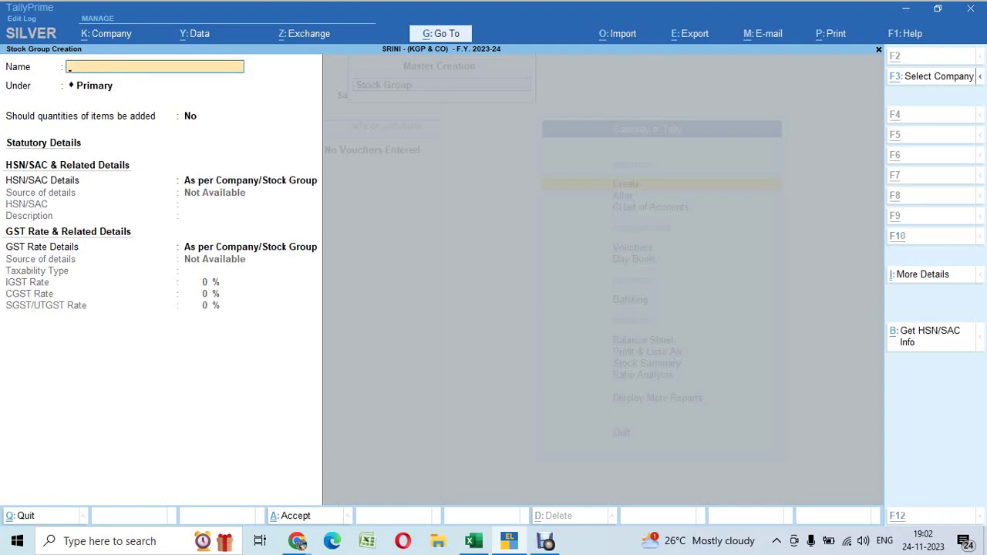
key("alt+Tab")
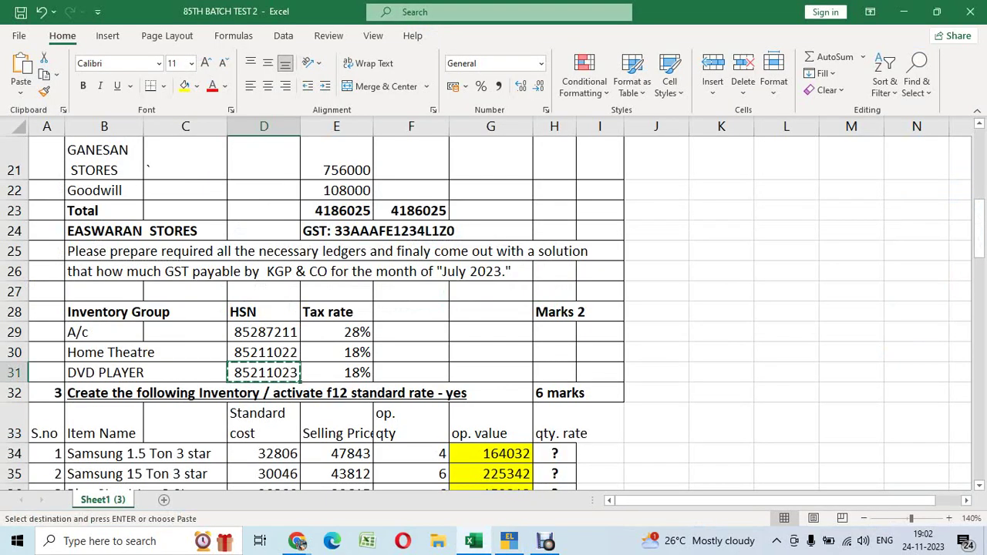
Leave Stock Group Creation and return to the List of Masters
key("Down")
key("Down")
key("Down")
key("Down")
key("Down")
key("Down")
key("Down")
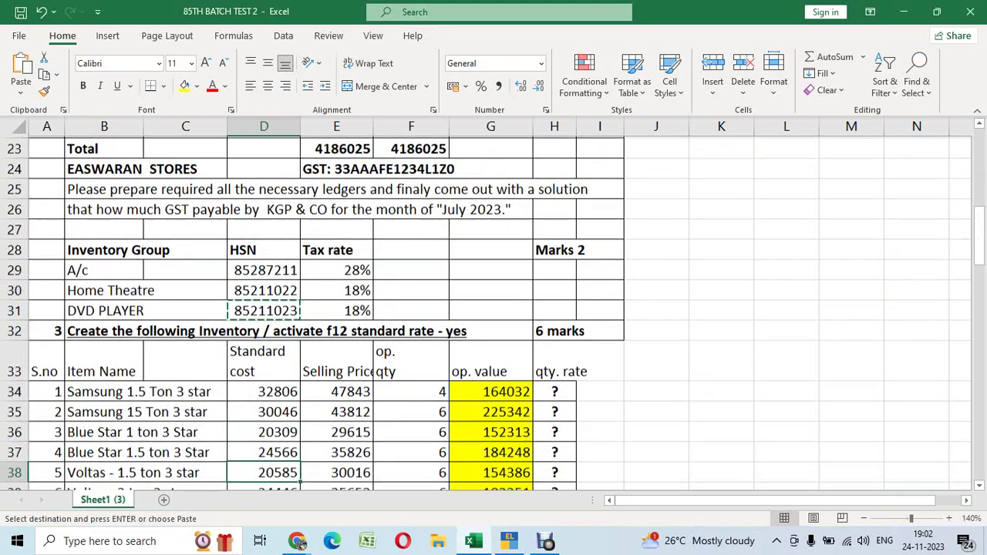
key("Up")
key("Up")
key("Up")
key("Up")
key("Up")
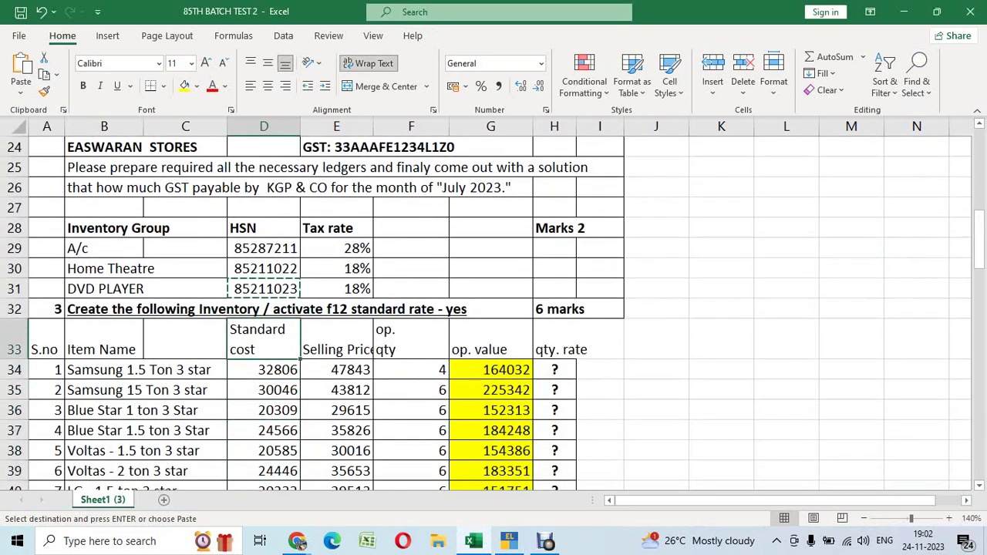
key("alt+Tab")
key("Escape")
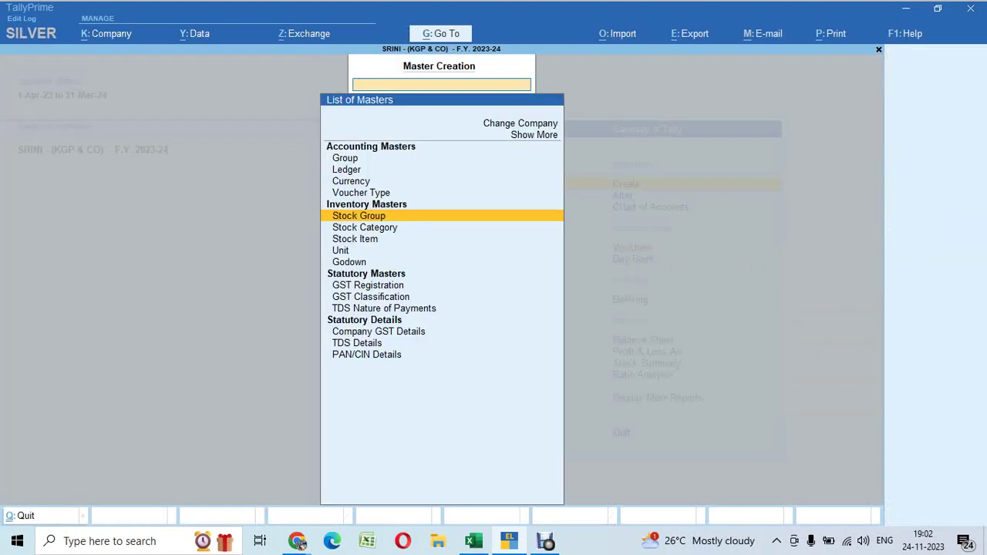
Create unit Nos. with formal name Numbers, UQC NOS-NUMBERS and 0 decimal places
key("Down")
key("Down")
key("Down")
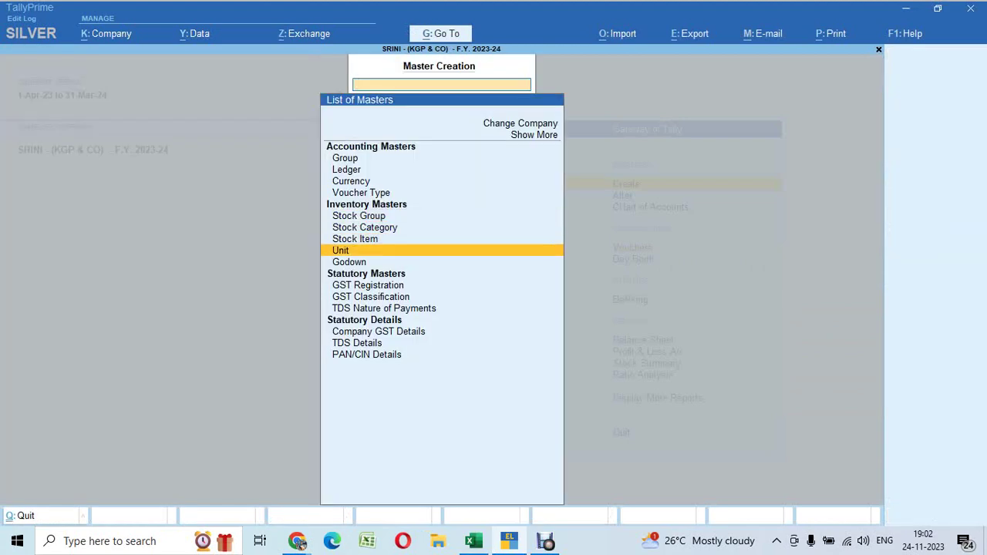
key("Return")
type("N")
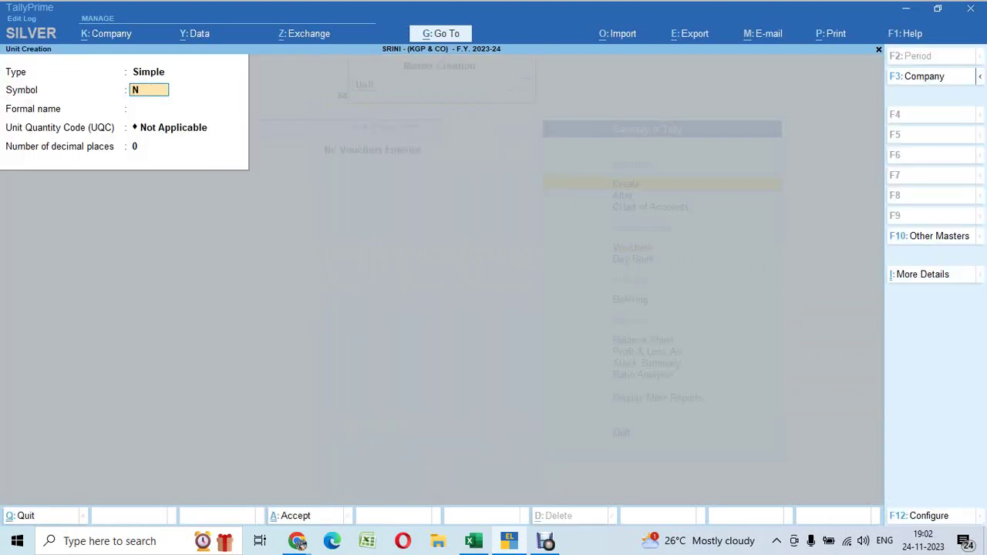
type("OS")
key("BackSpace")
key("BackSpace")
key("BackSpace")
type("nos")
key("BackSpace")
key("BackSpace")
key("BackSpace")
key("BackSpace")
key("Return")
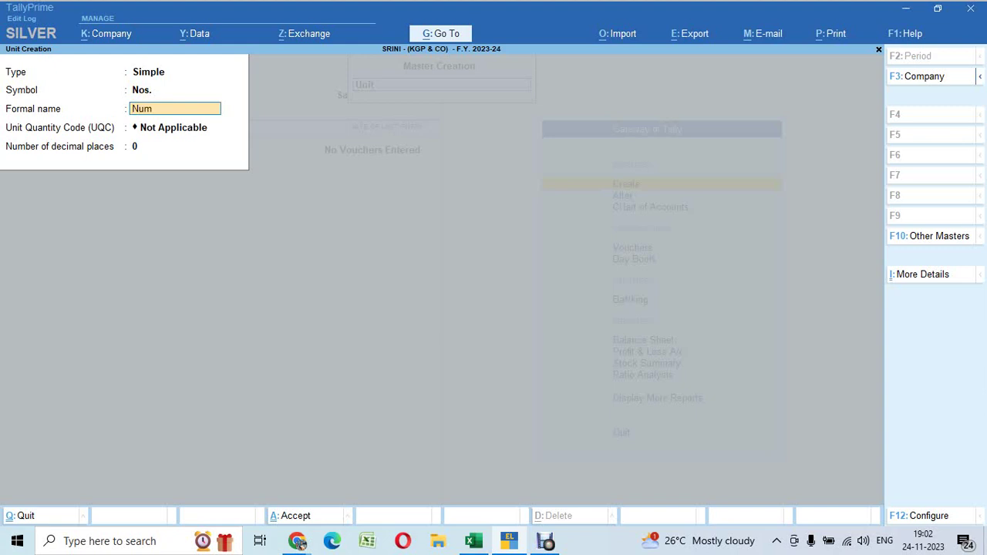
key("Return")
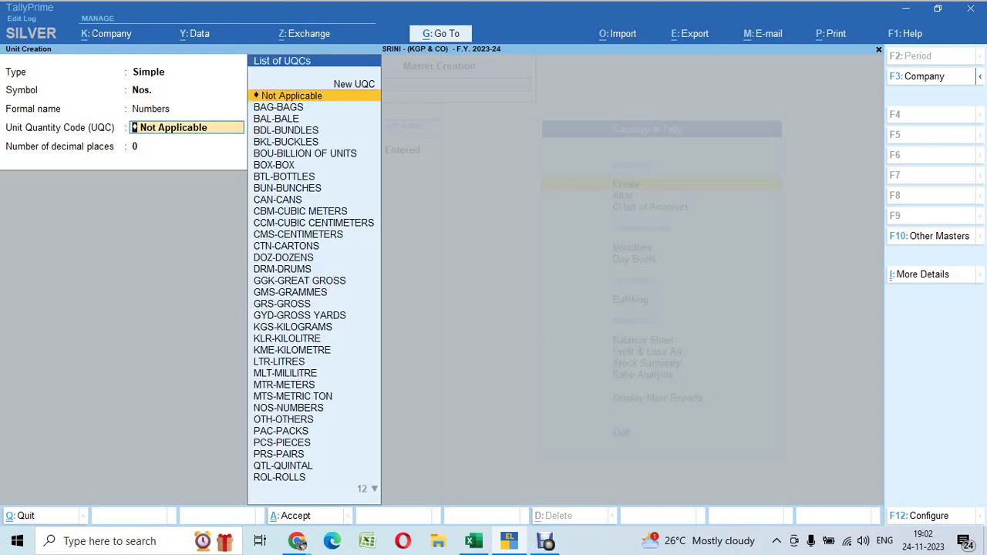
type("nos")
key("Return")
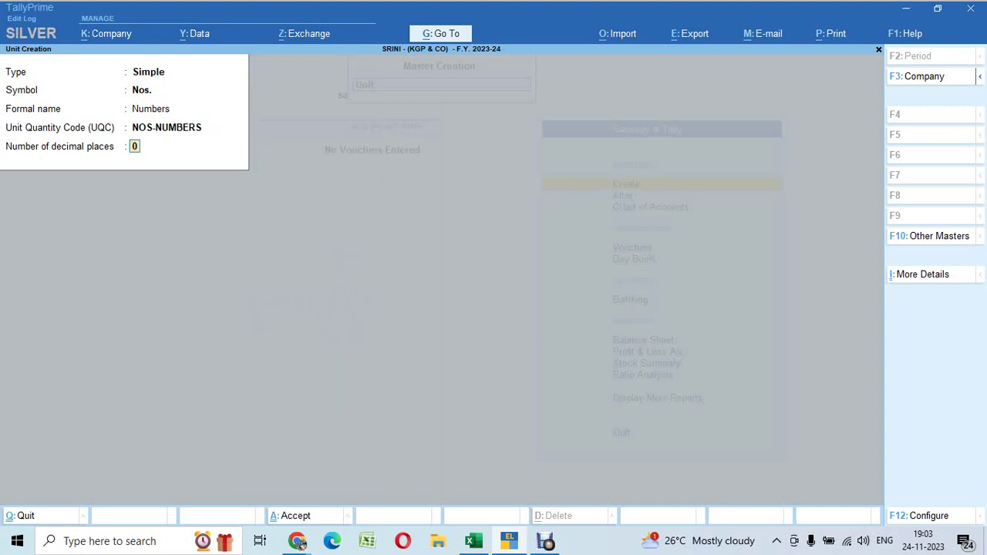
key("Return")
key("Return")
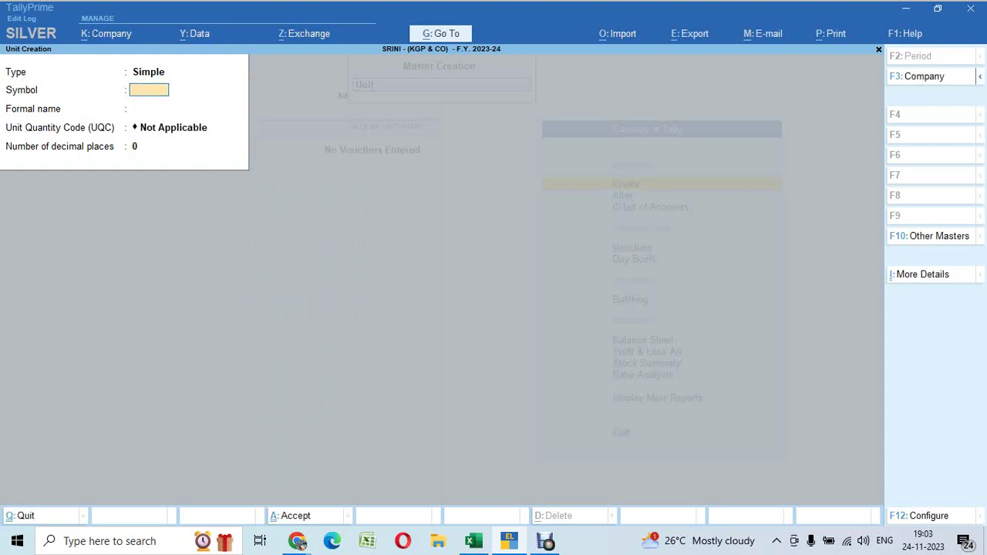
key("Escape")
key("Up")
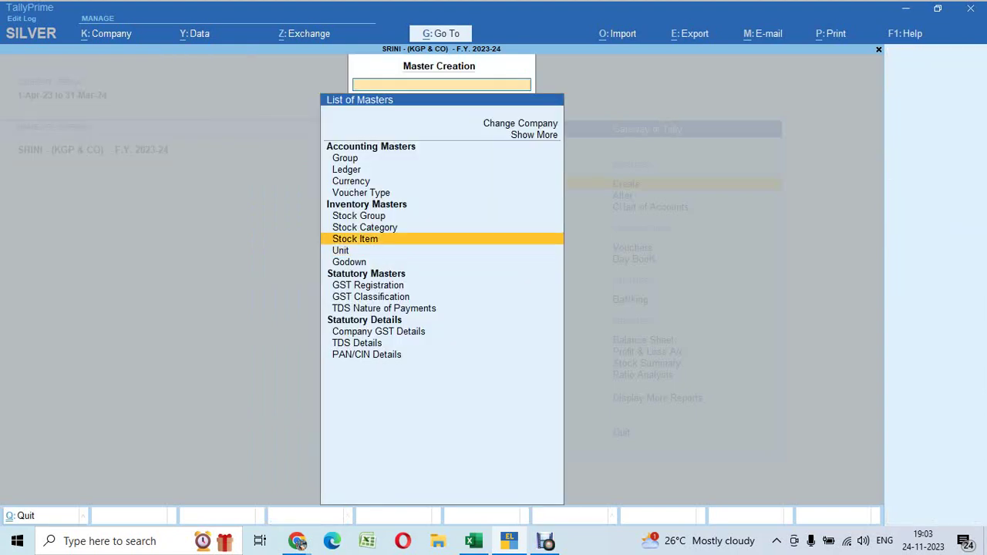
Start a new stock item named Samsung 1.5 Ton 3 star, copied from B34 in Excel
key("Return")
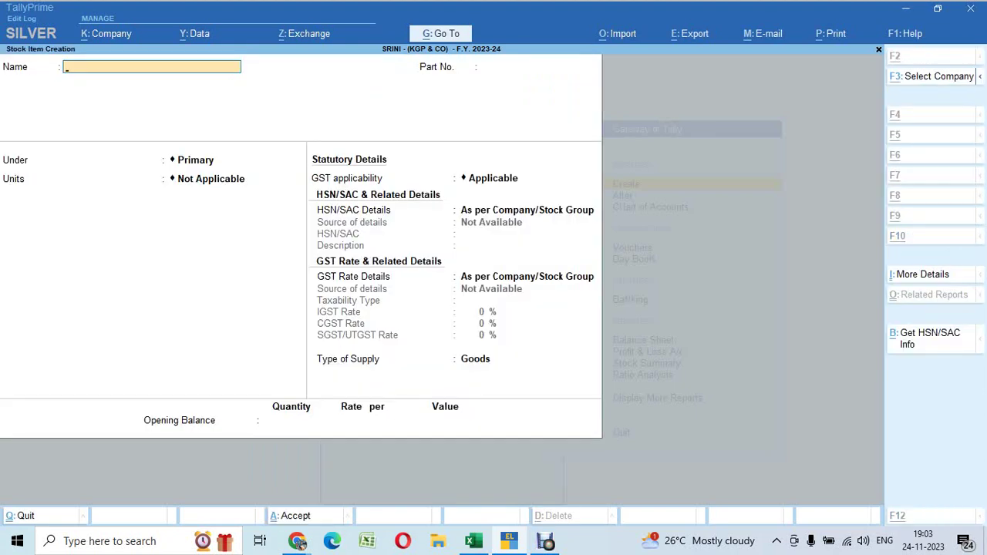
key("alt+Tab")
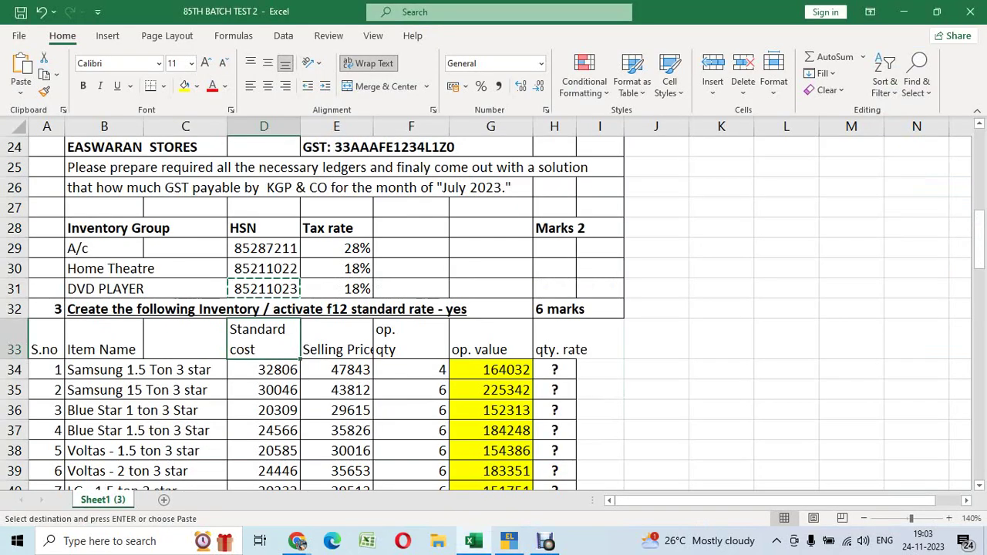
left_click(104, 370)
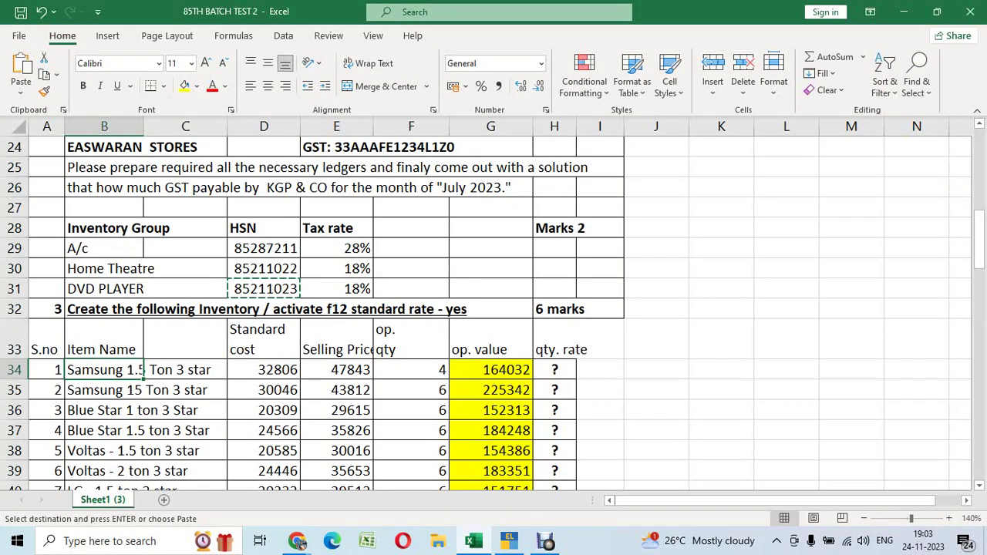
key("ctrl+c")
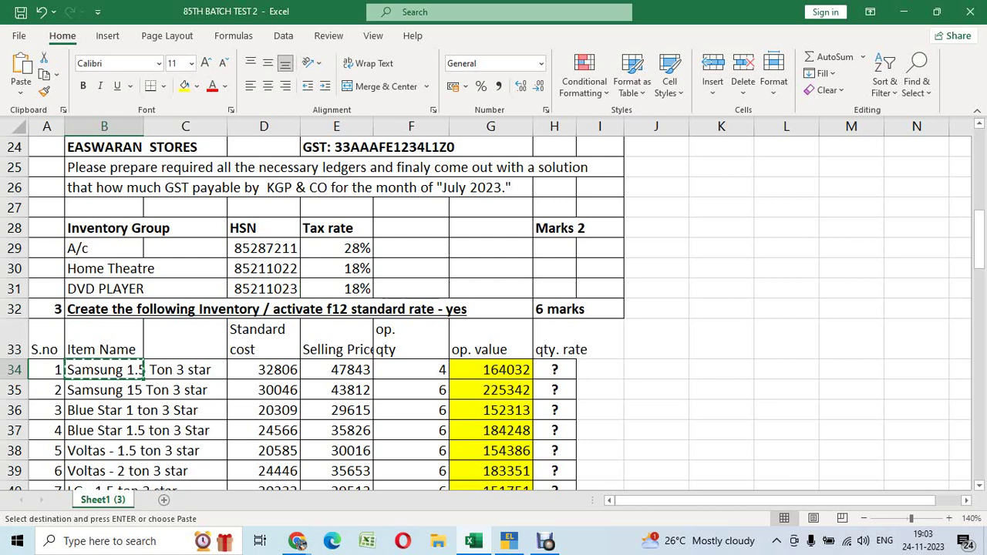
key("alt+Tab")
key("ctrl+alt+v")
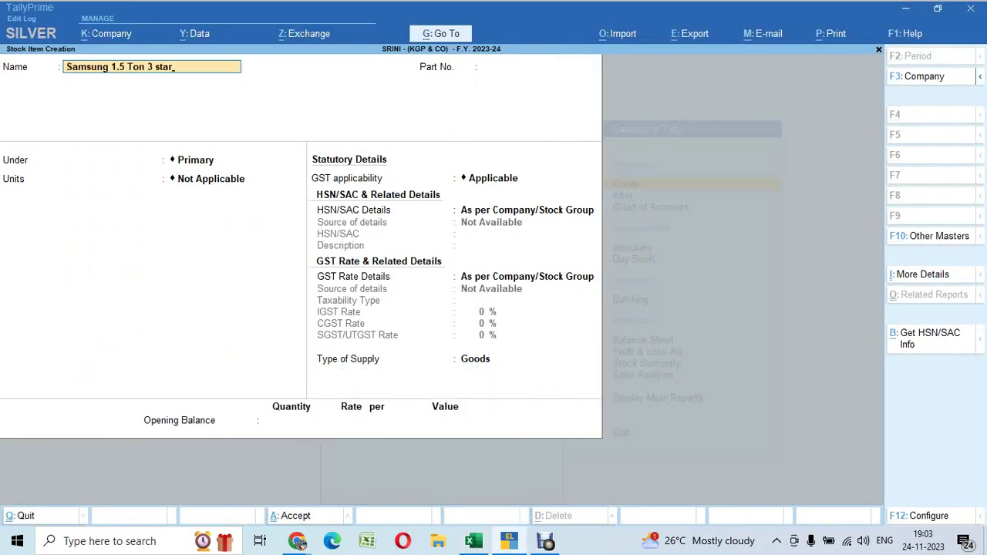
key("Return")
Set part no. 1, group A/C, unit Nos., and enable standard rates in F12 configuration
key("Return")
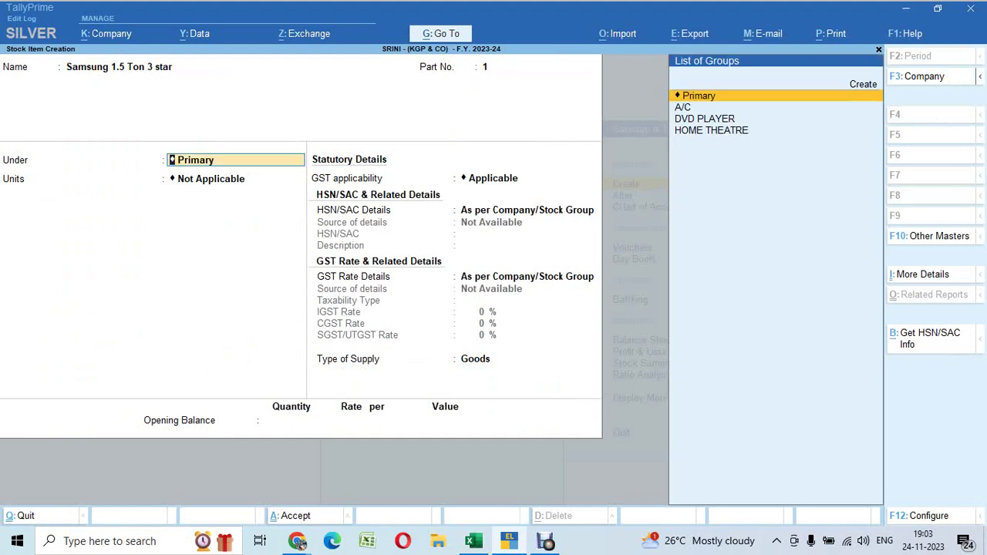
key("Down")
key("Return")
key("Down")
key("Return")
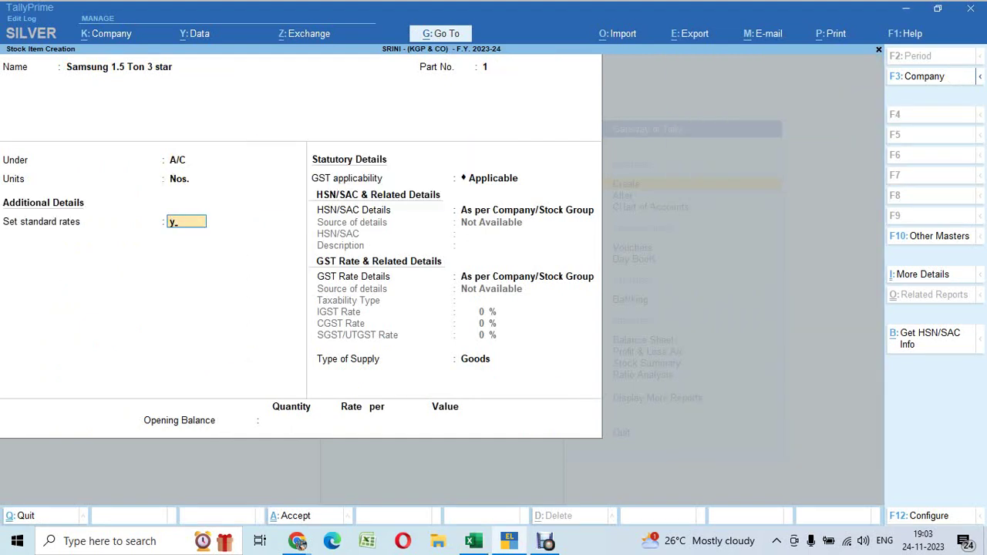
type("y")
key("F12")
key("Down")
key("Down")
key("Down")
key("Down")
key("Down")
key("Down")
key("Down")
key("Down")
key("Down")
key("Down")
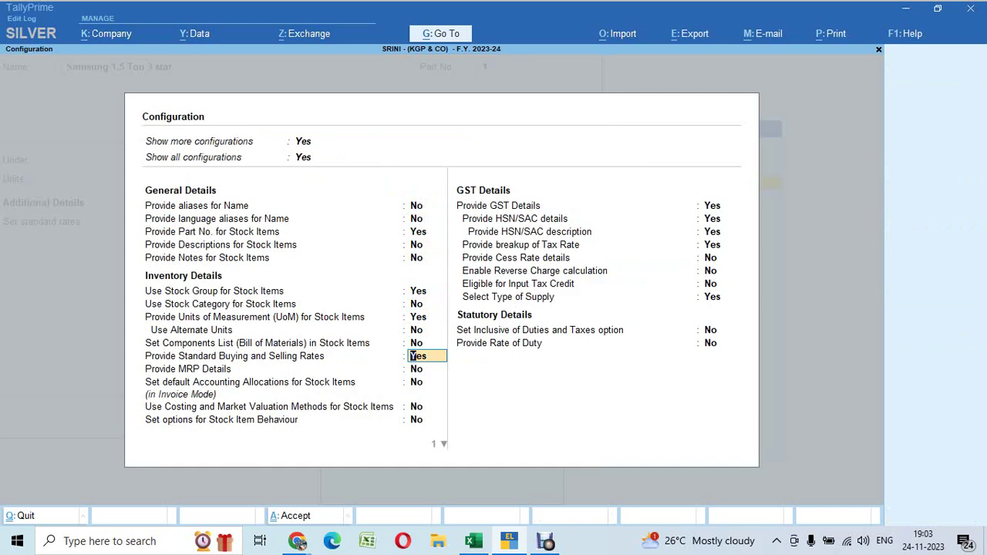
key("Down")
key("ctrl+a")
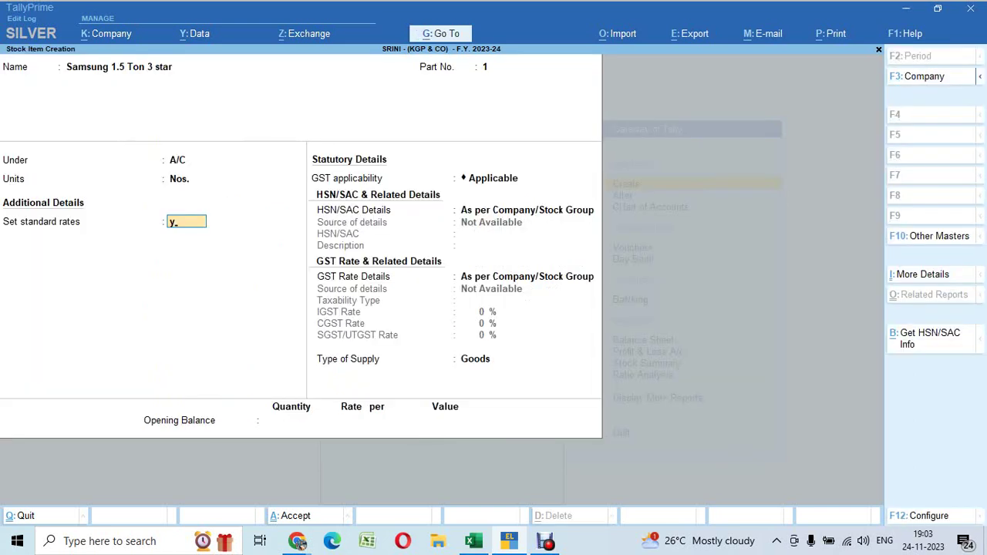
Copy the standard cost 32806 and selling price 47843 from D34 and E34 in Excel
key("Return")
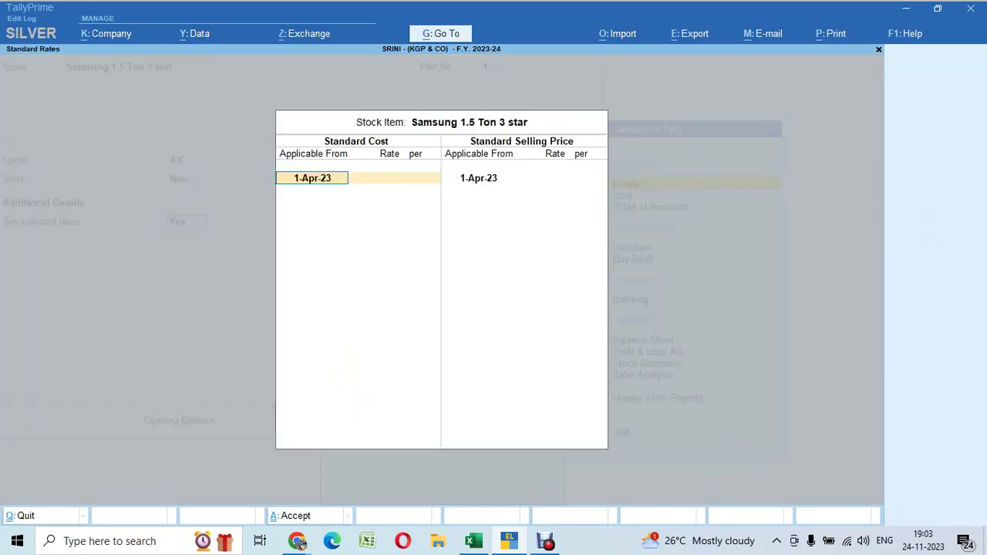
key("alt+Tab")
key("Right")
key("Right")
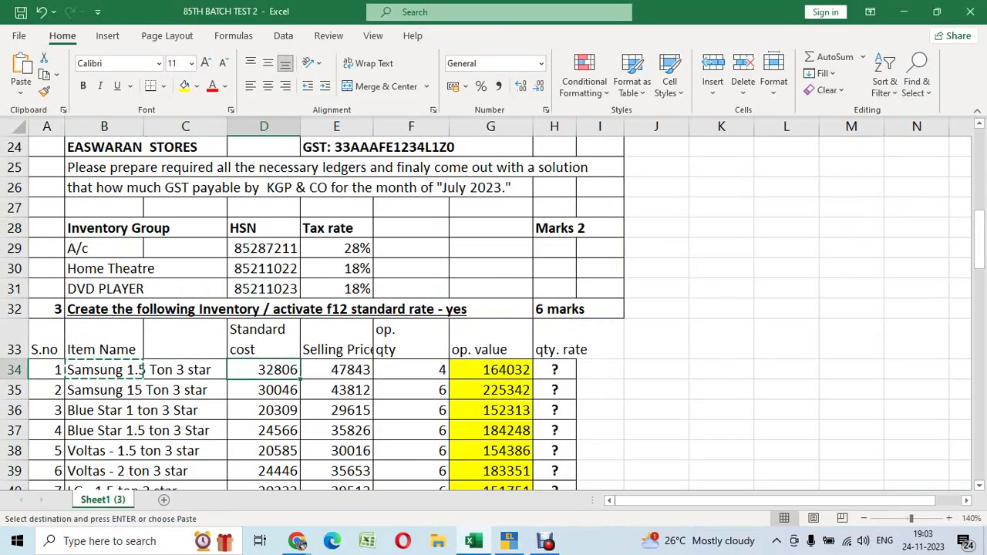
key("ctrl+c")
key("Escape")
key("Right")
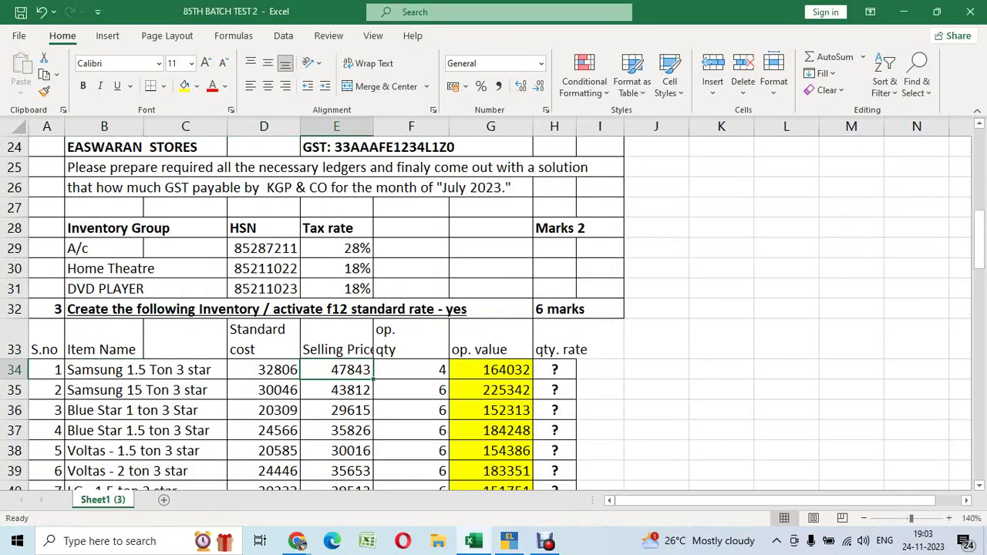
key("ctrl+c")
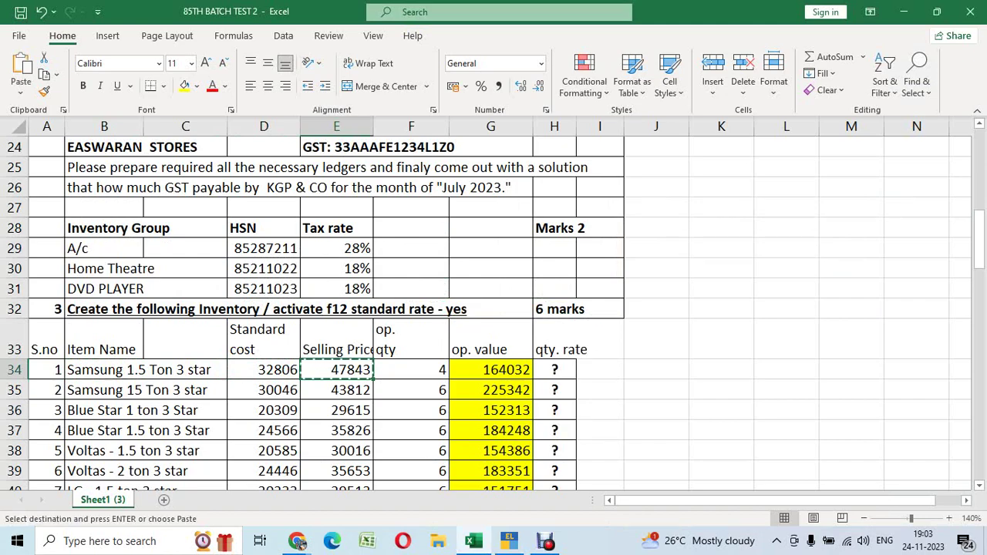
key("alt+Tab")
Enter standard cost 32,806 and selling price 47843, then take HSN details from the stock group
type("32,8")
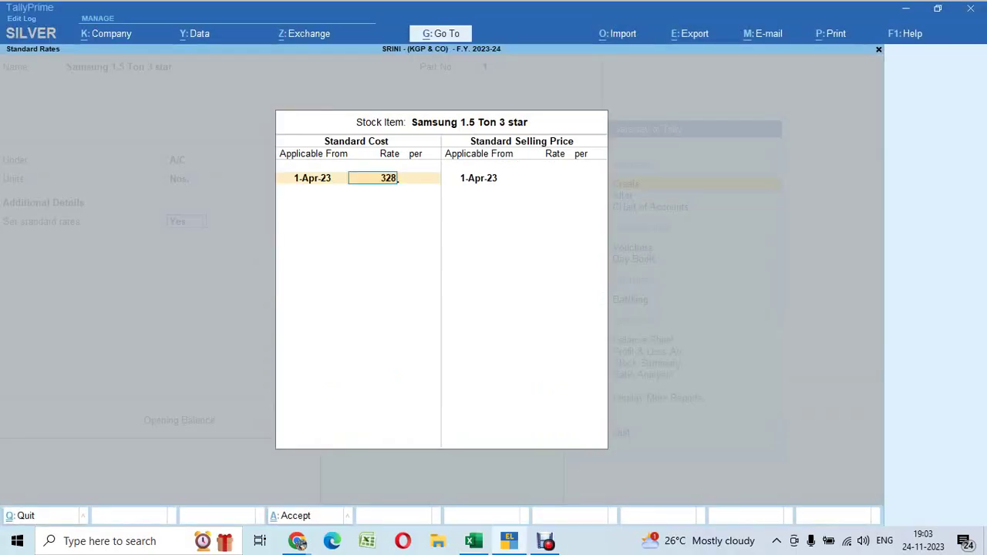
type("06")
key("Return")
key("Return")
key("ctrl+alt+v")
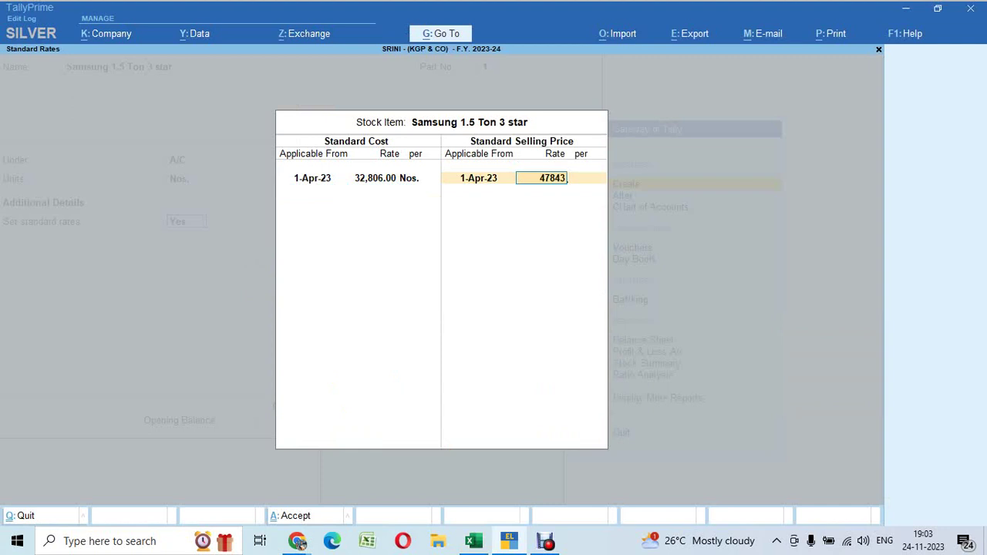
key("Return")
key("Return")
key("Return")
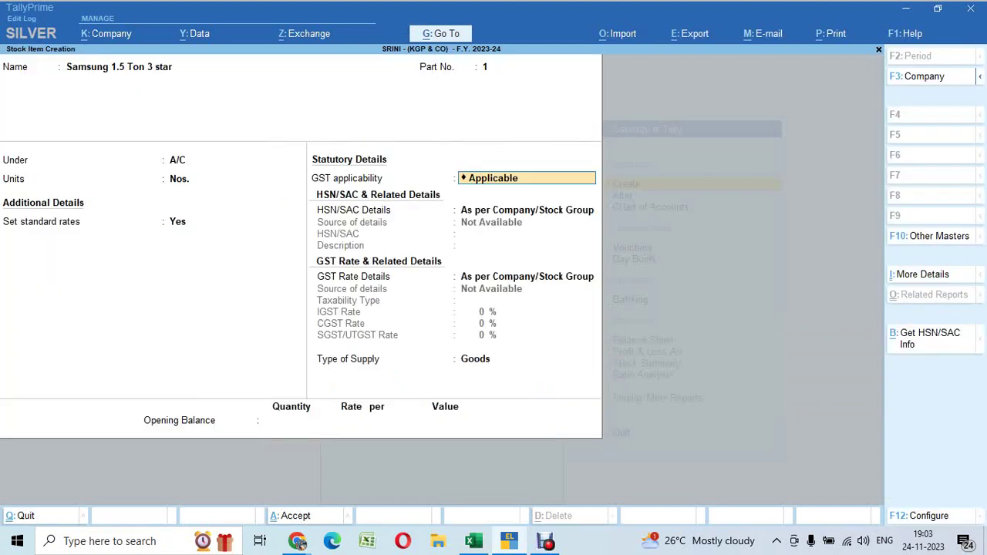
key("Return")
key("Return")
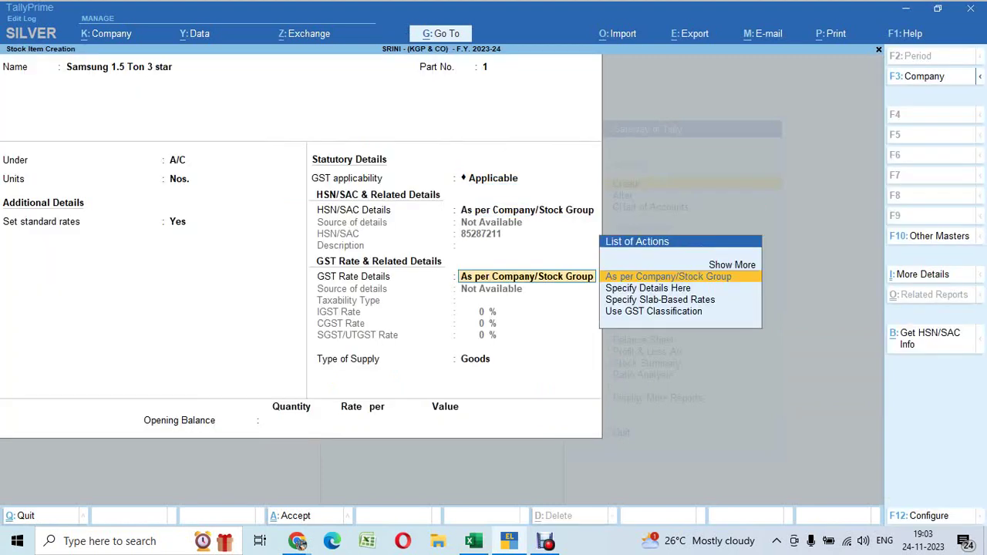
key("Return")
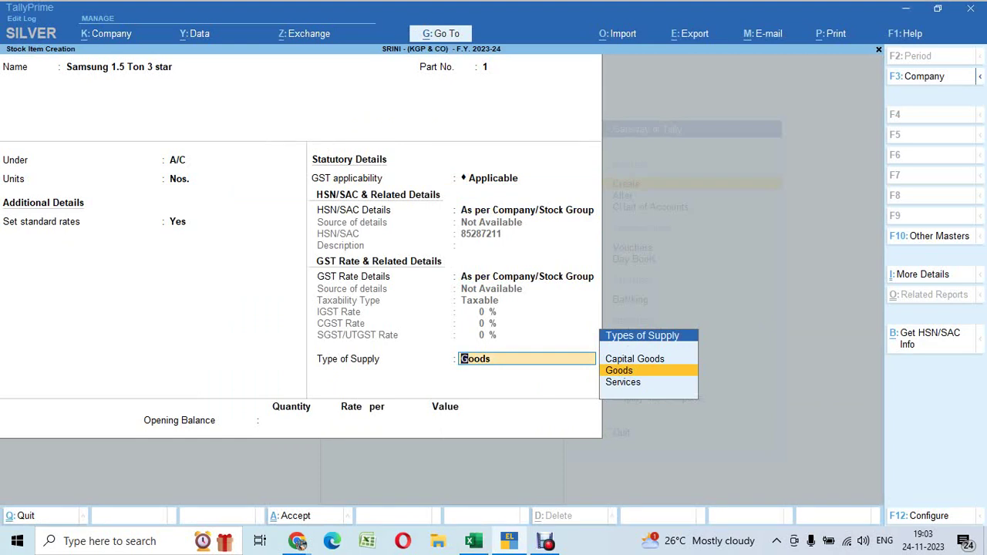
Accept Goods as the supply type and enter opening quantity 4 at rate 32806 from Excel
key("Return")
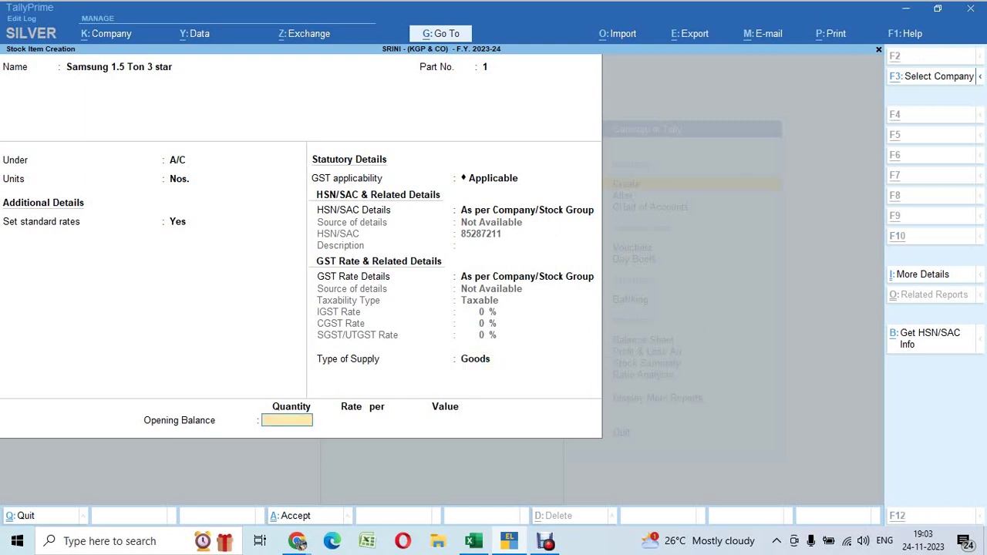
key("alt+Tab")
key("Left")
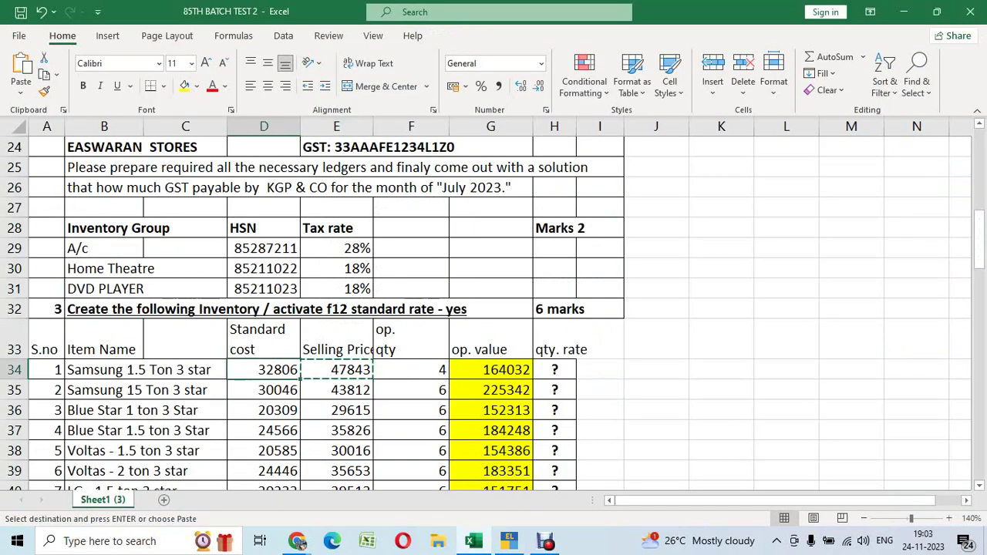
key("ctrl+c")
key("alt+Tab")
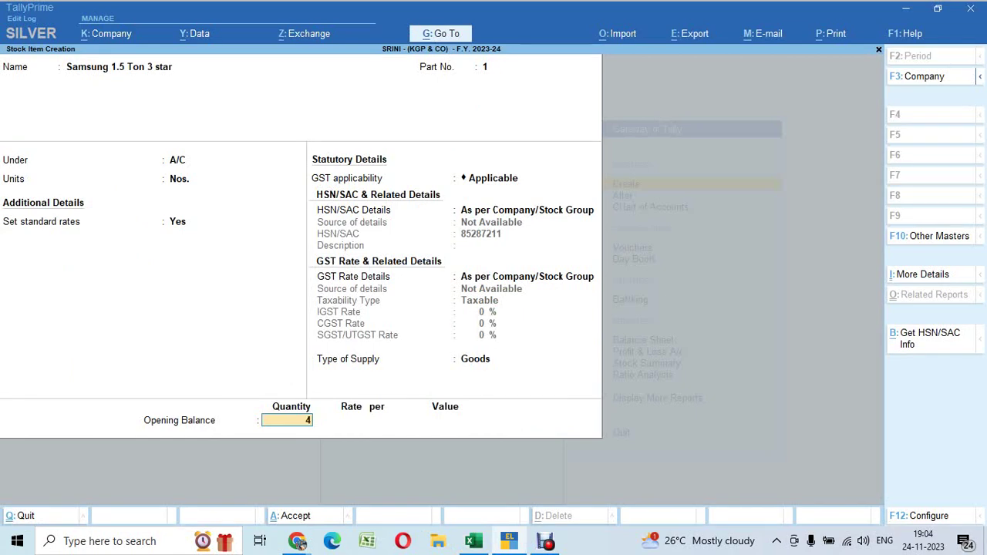
key("Return")
key("ctrl+alt+v")
key("Return")
key("Return")
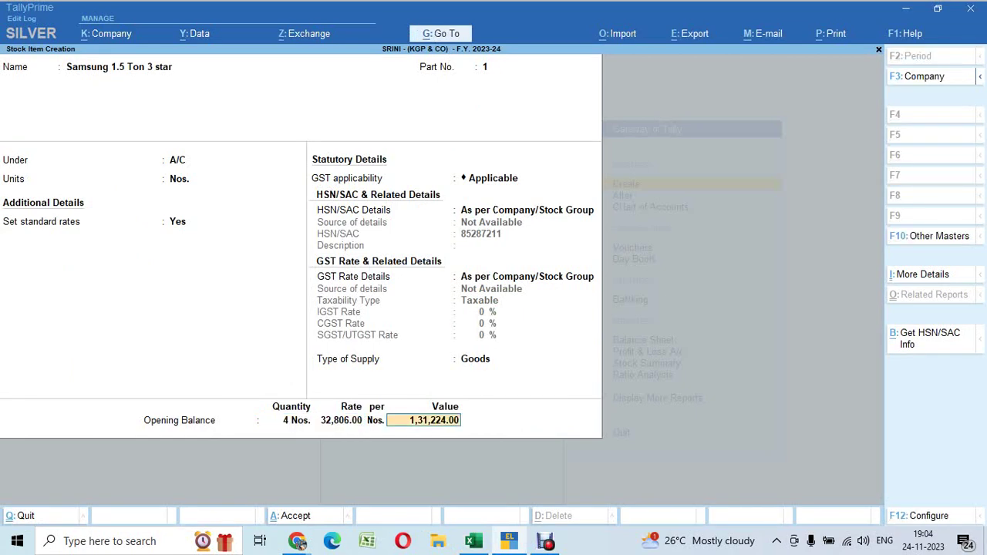
Copy the opening value 164032 from G34, paste it, and save Samsung 1.5 Ton 3 star
key("alt+Tab")
key("Right")
key("Right")
key("Right")
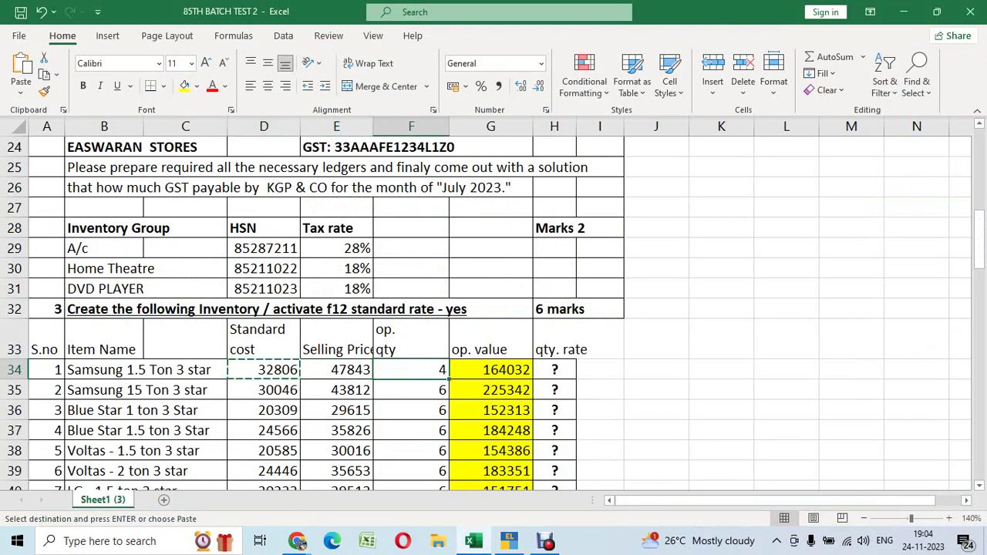
key("Left")
key("Right")
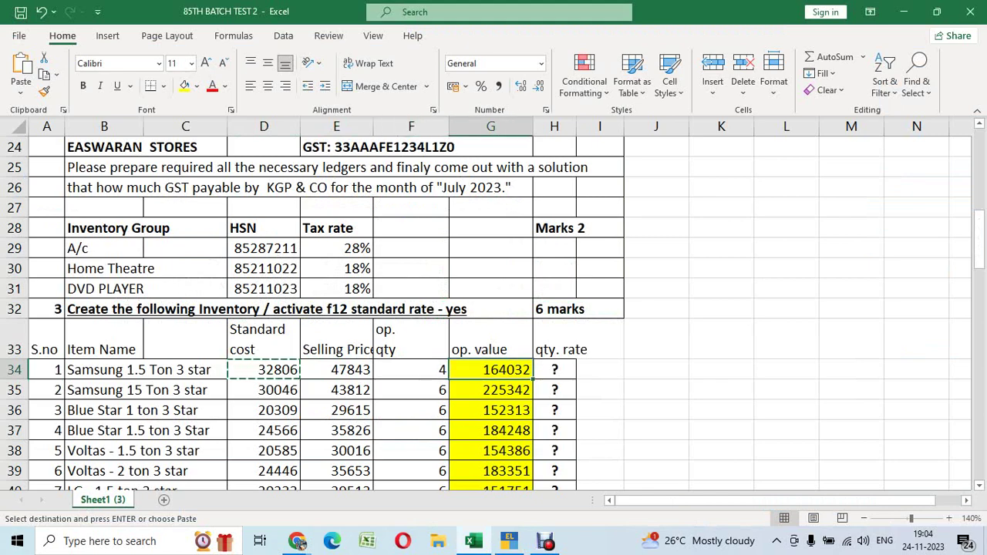
key("ctrl+c")
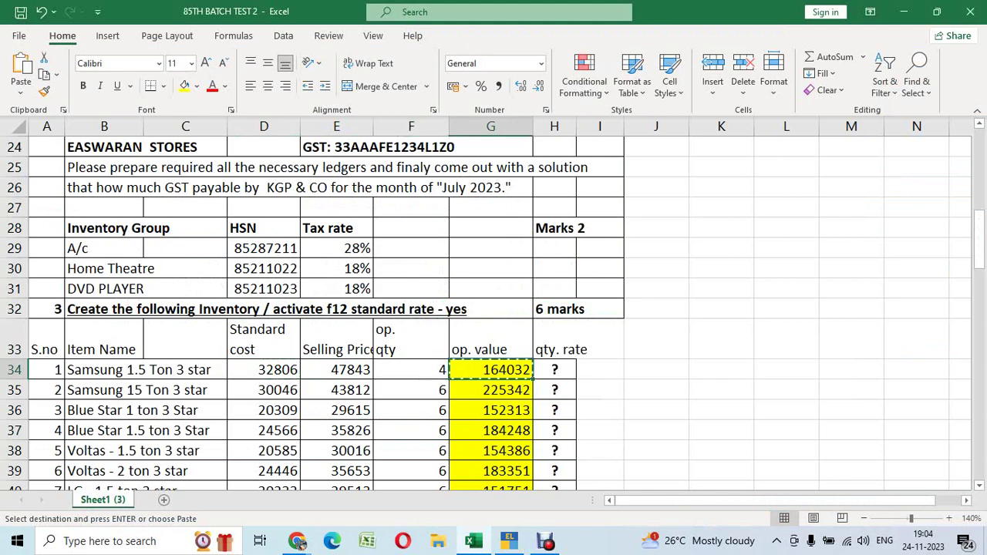
key("alt+Tab")
key("ctrl+alt+v")
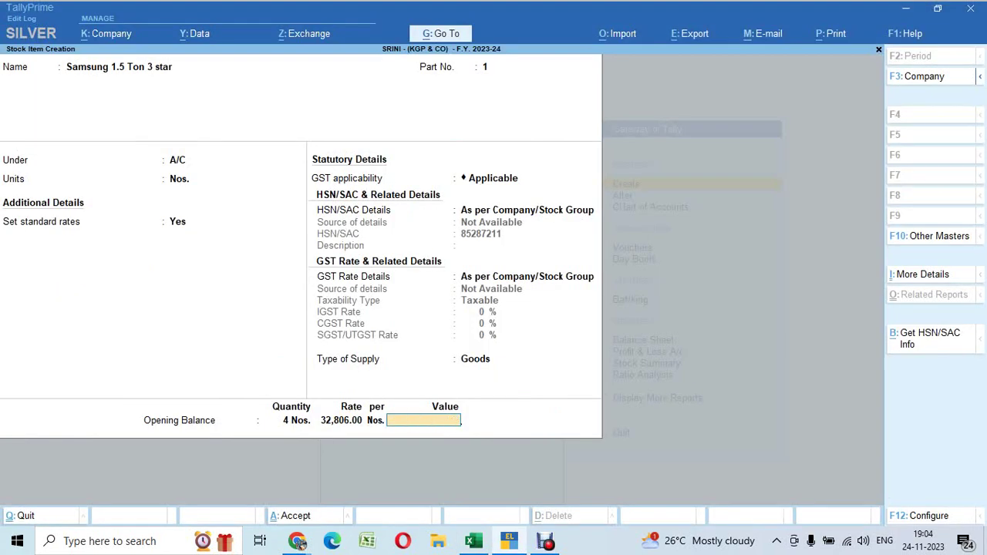
key("Return")
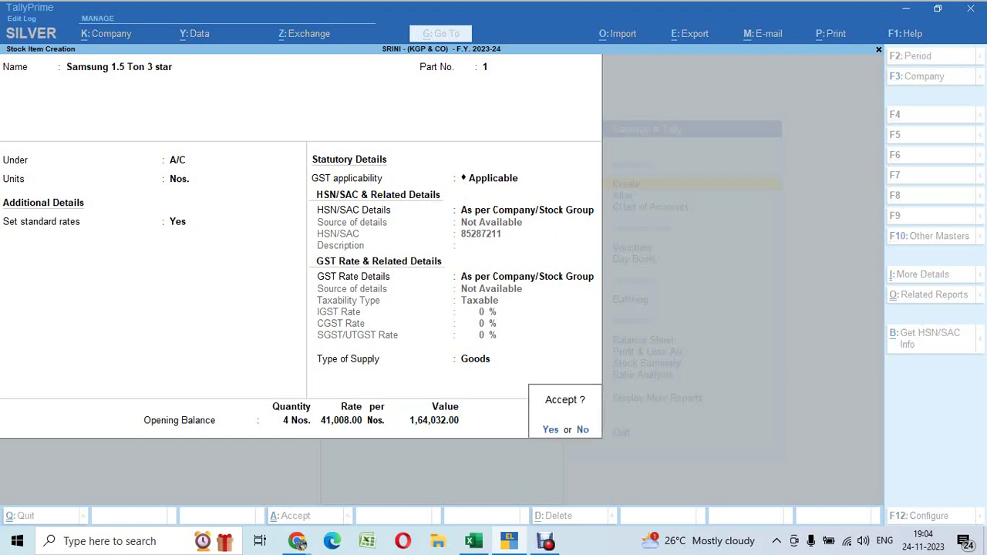
key("Return")
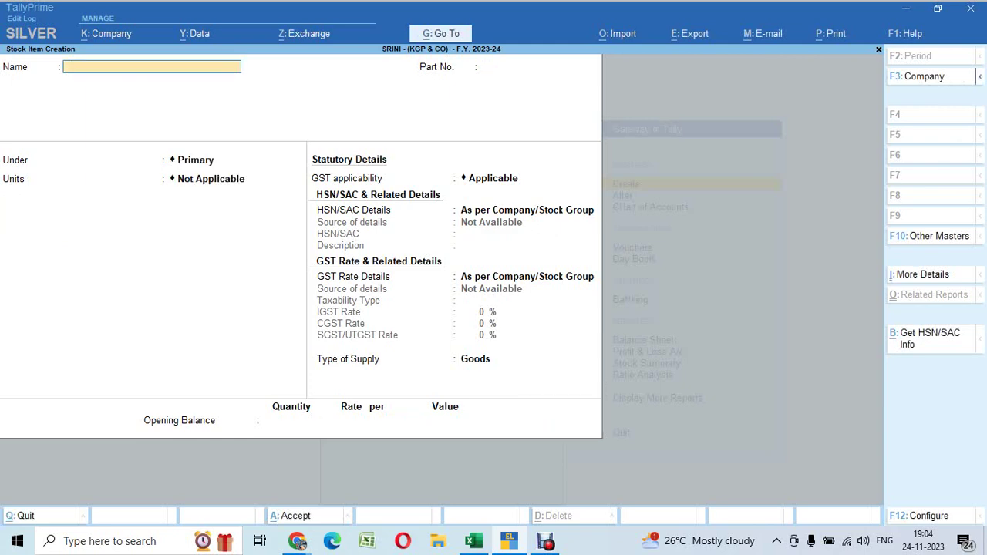
Paste the next item name from B35, hit a duplicate-name error, and return to Excel
key("alt+Tab")
key("Down")
key("Left")
key("Left")
key("Left")
key("Left")
key("Left")
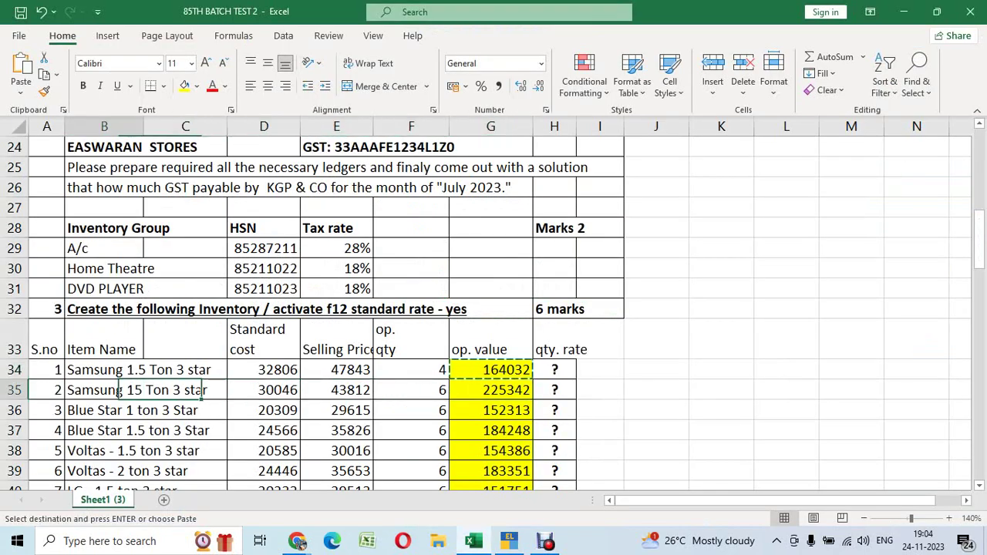
key("ctrl+c")
key("alt+Tab")
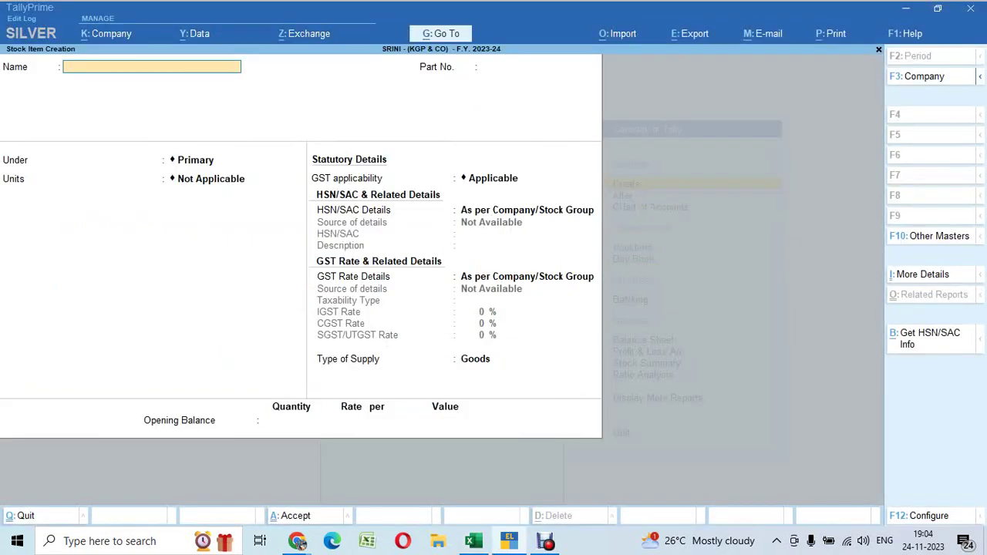
key("ctrl+v")
key("Return")
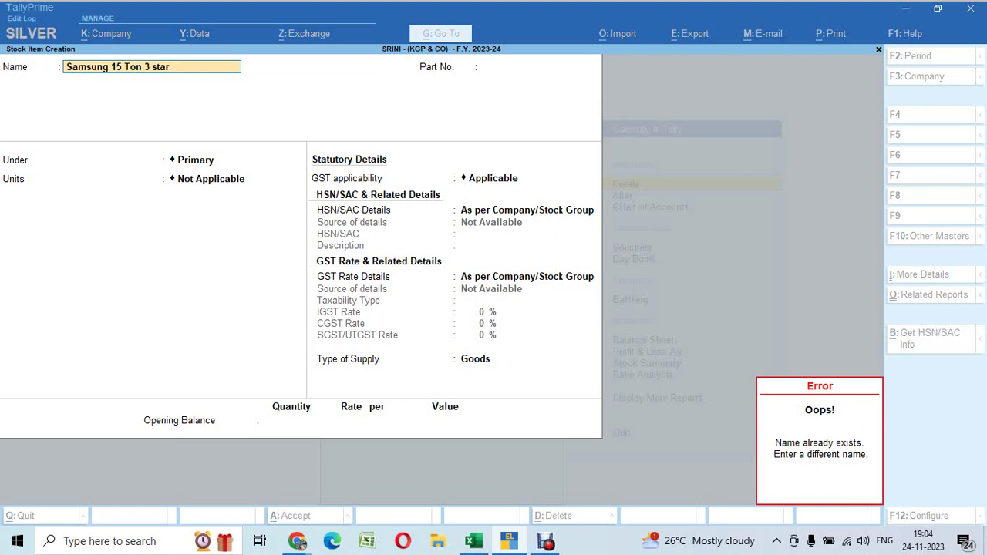
key("alt+Tab")
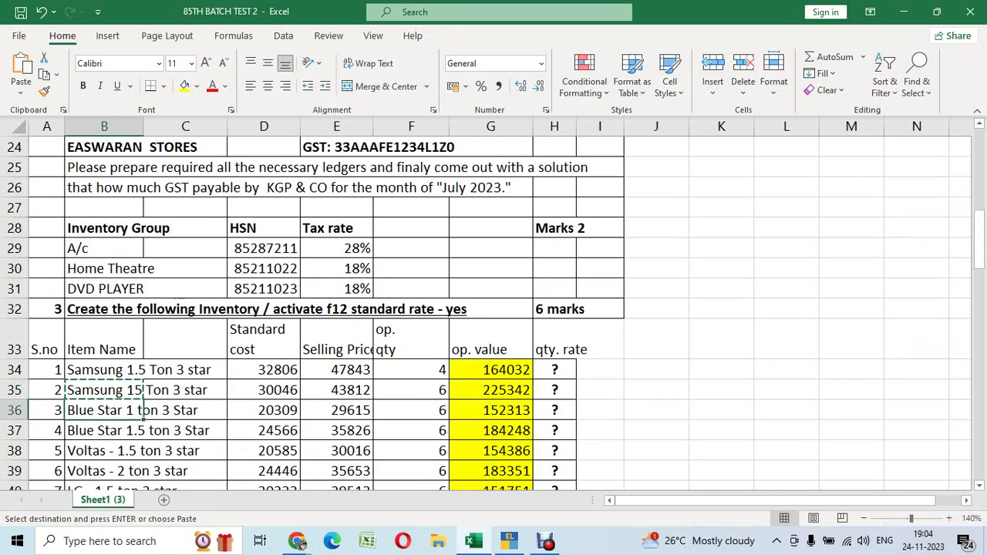
Close the Help pane, cancel the pending copy, and select cell B35
key("F1")
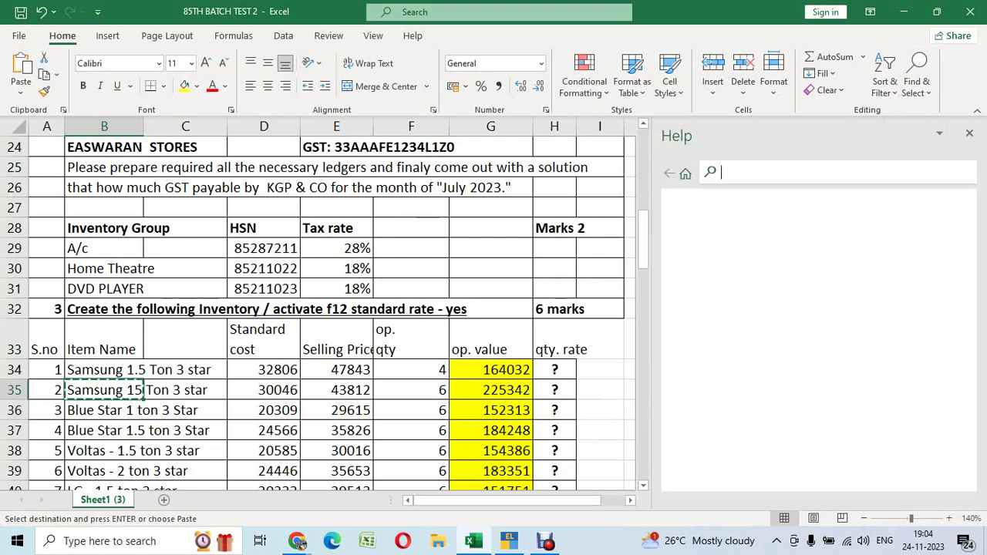
left_click(969, 133)
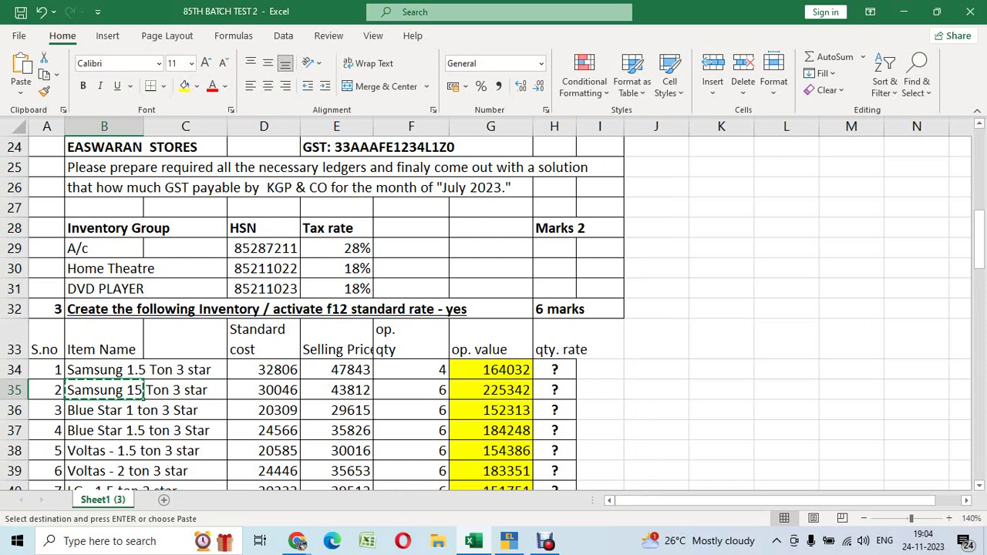
left_click(264, 391)
key("Escape")
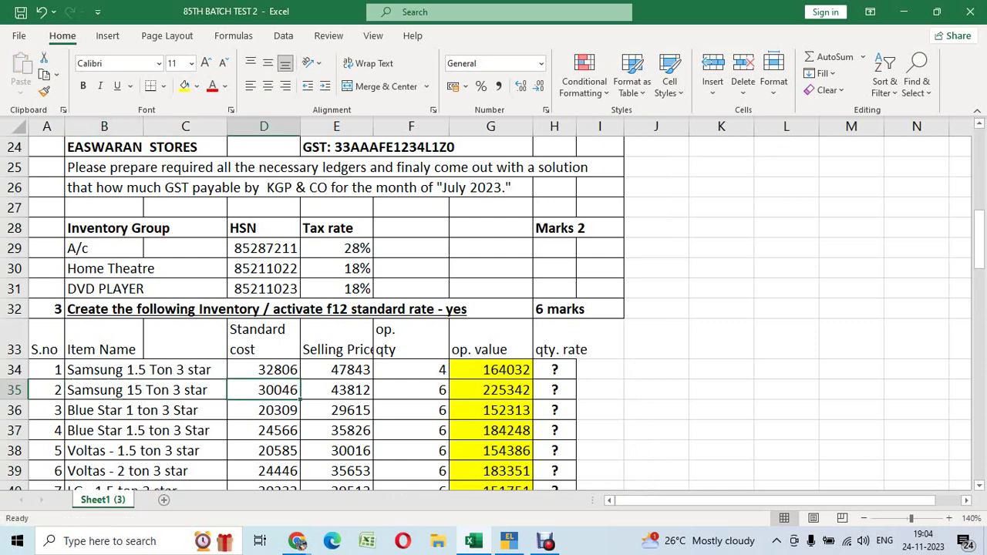
left_click(136, 373)
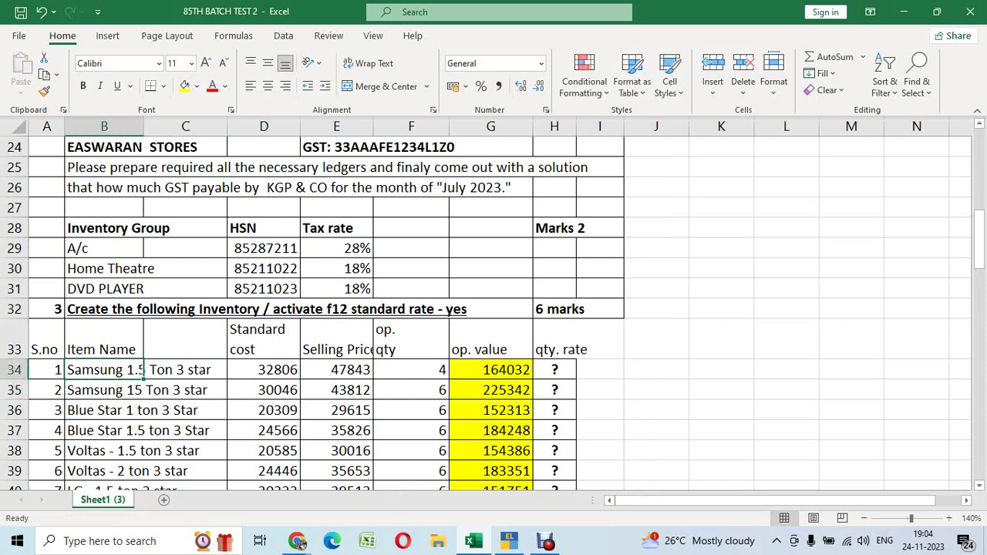
left_click(143, 390)
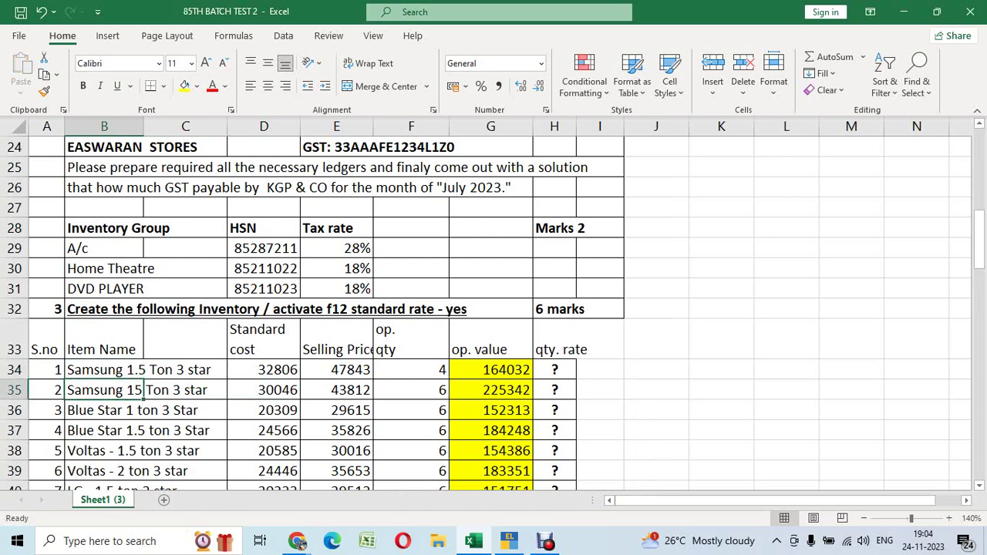
Correct B35 to 'Samsung 2.5 Ton 3 star' and bring it into the Tally Name field
key("F2")
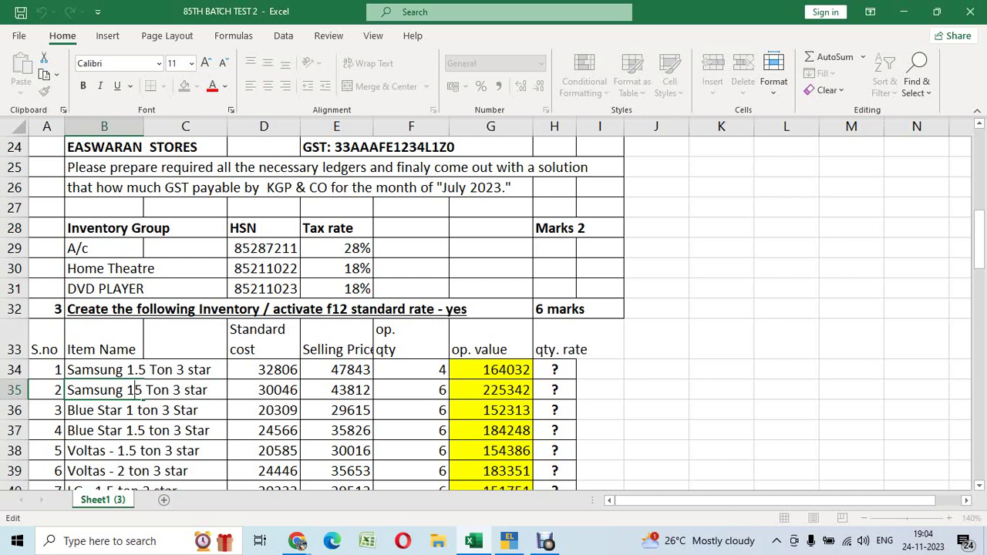
key("BackSpace")
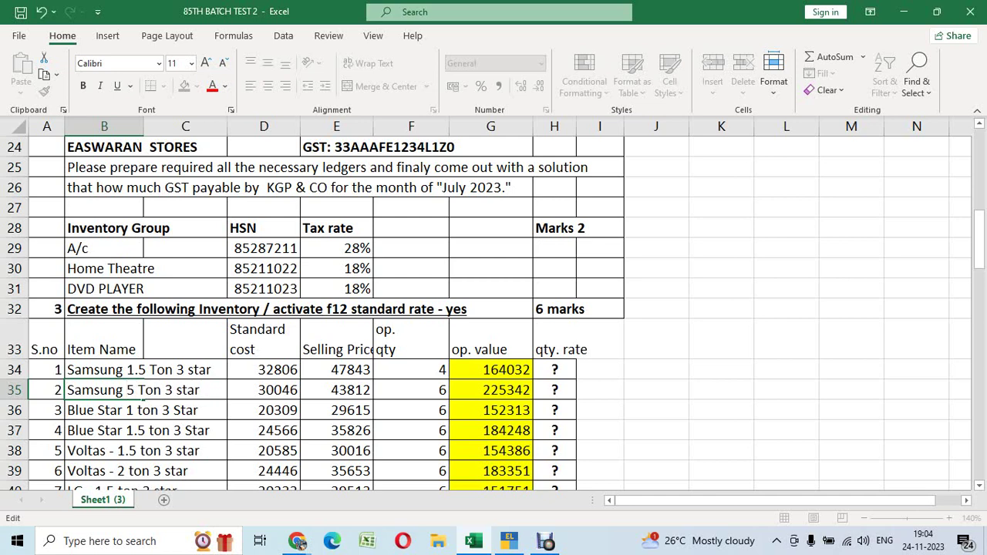
type("2.")
key("Return")
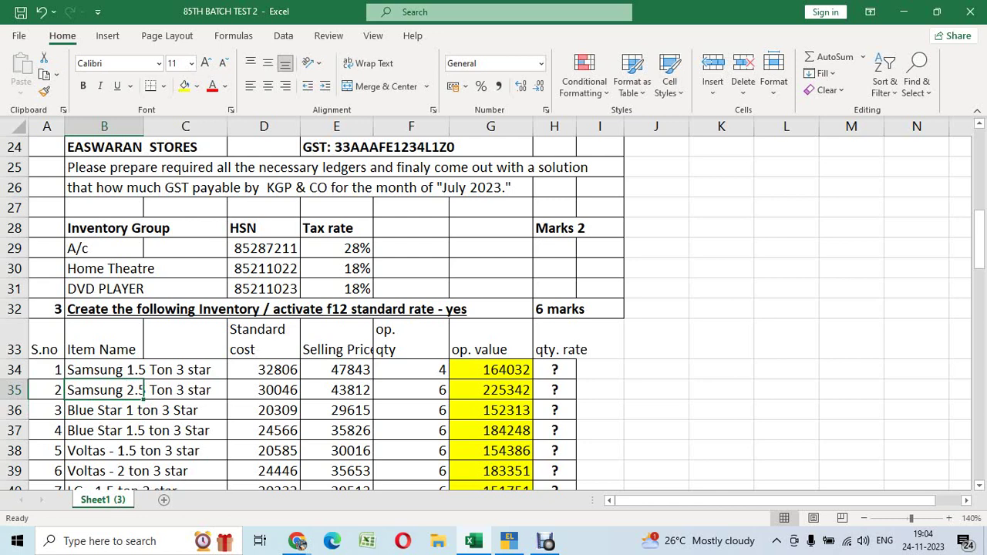
key("ctrl+c")
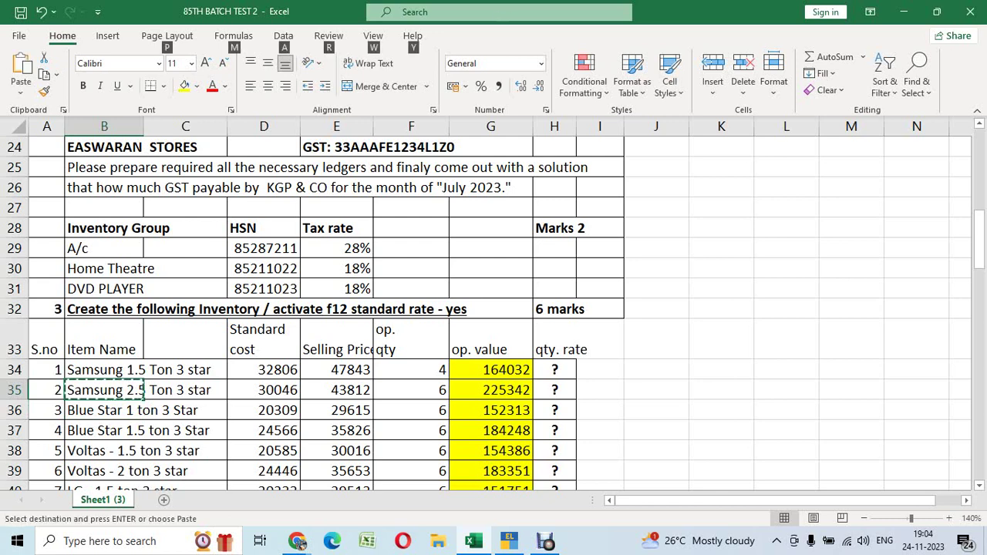
key("alt+Tab")
key("ctrl+alt+v")
key("BackSpace")
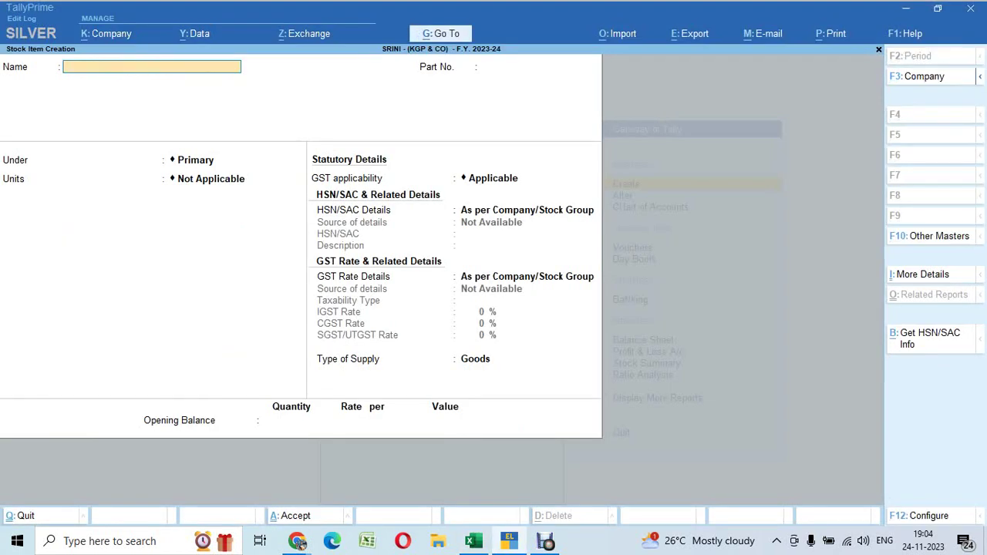
Enter Samsung 2.5 Ton 3 star with part number 2, group A/C, unit Nos., and enable standard rates
key("ctrl+alt+v")
key("Return")
type("2")
key("Return")
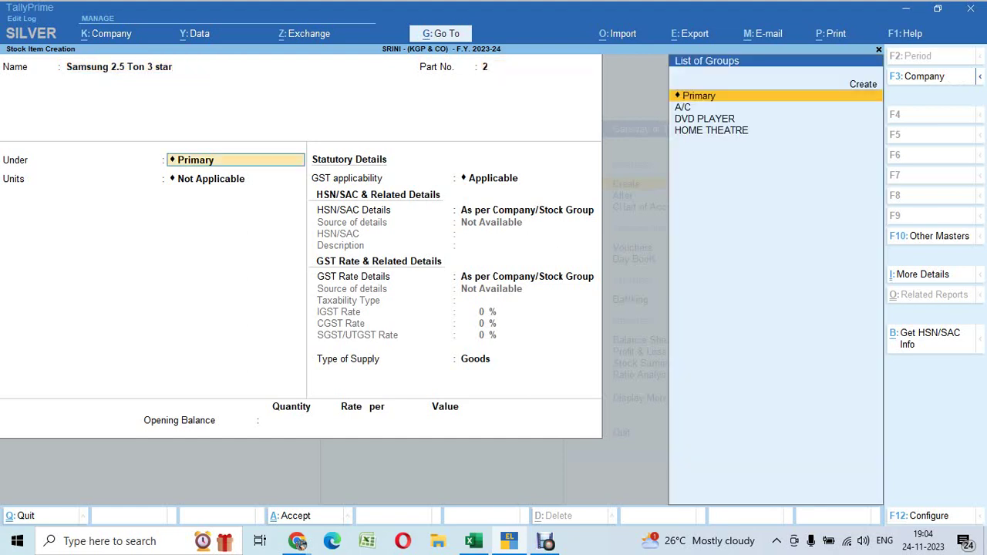
key("BackSpace")
key("Down")
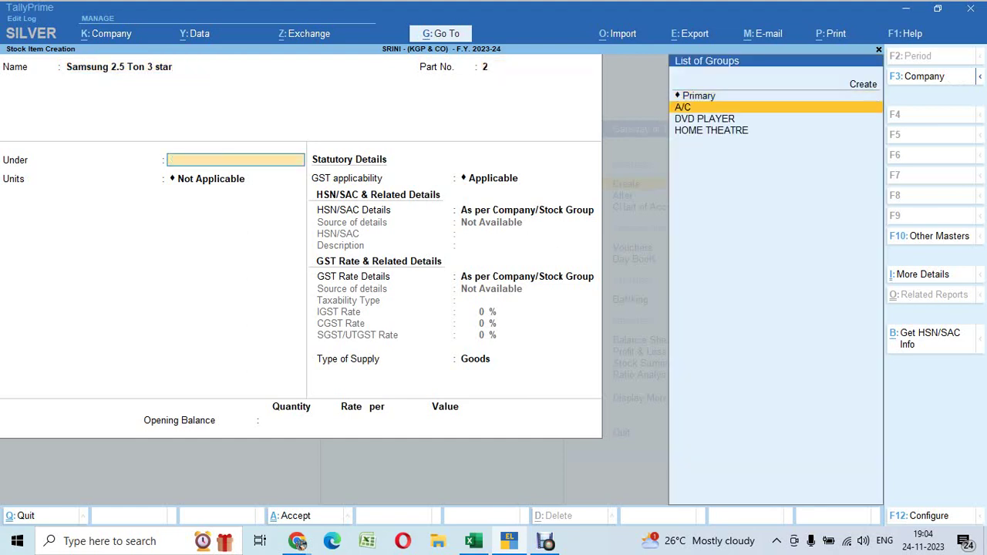
key("Return")
key("Down")
key("Return")
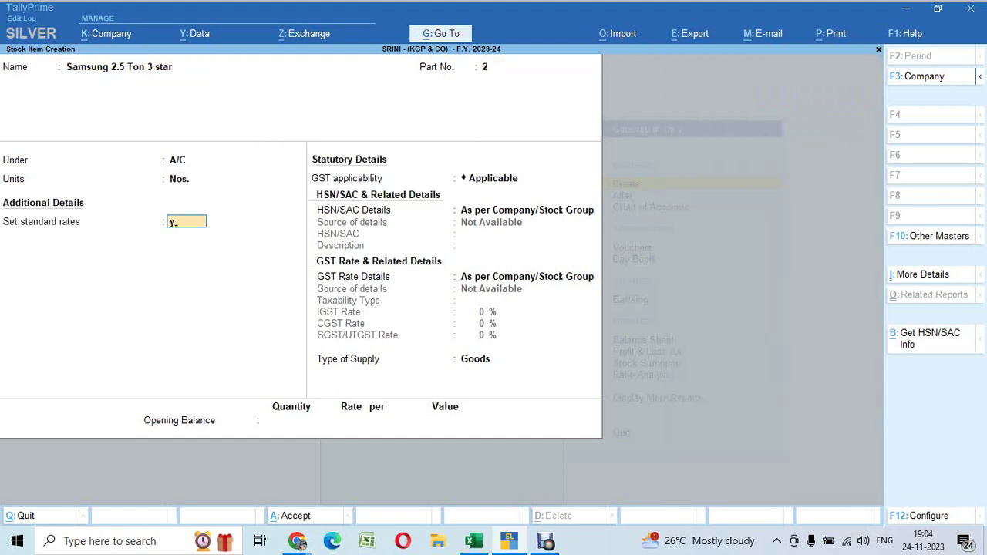
type("y")
key("Return")
Set standard cost 30,046 and selling price 43,812, accepting default GST details and Goods
key("alt+Tab")
key("Right")
key("Right")
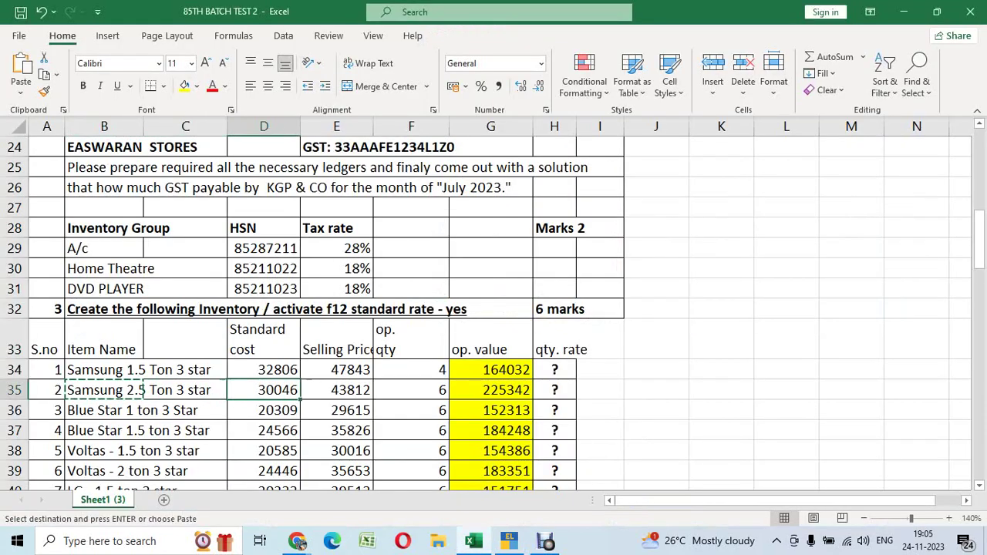
key("Right")
key("ctrl+c")
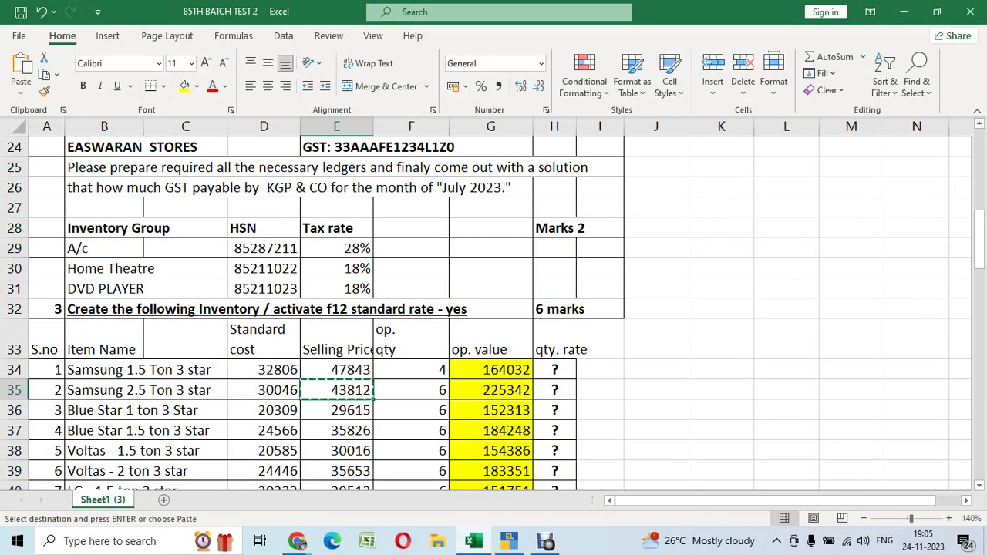
key("alt+Tab")
type("30,04")
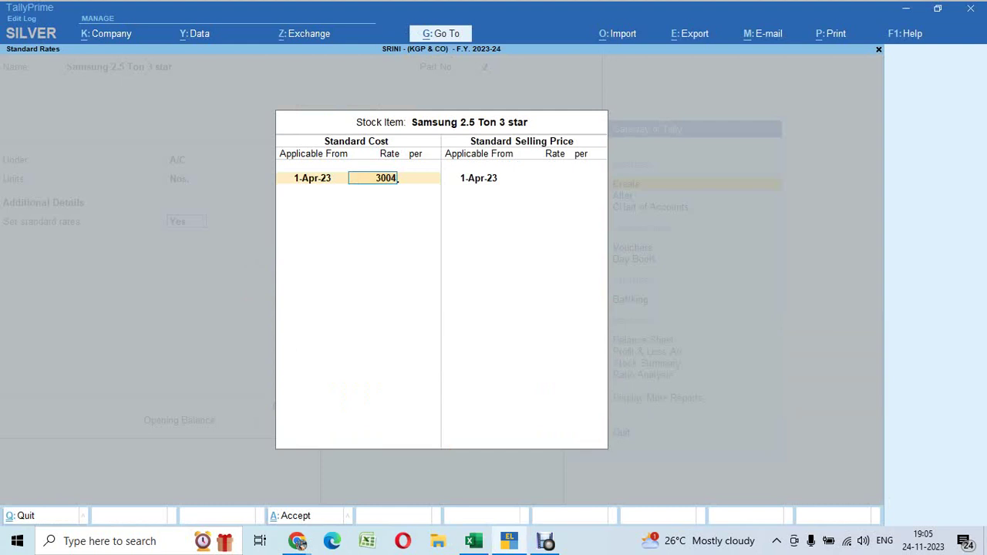
type("6")
key("Return")
key("Return")
key("Return")
key("Return")
type("43812")
key("Return")
key("Return")
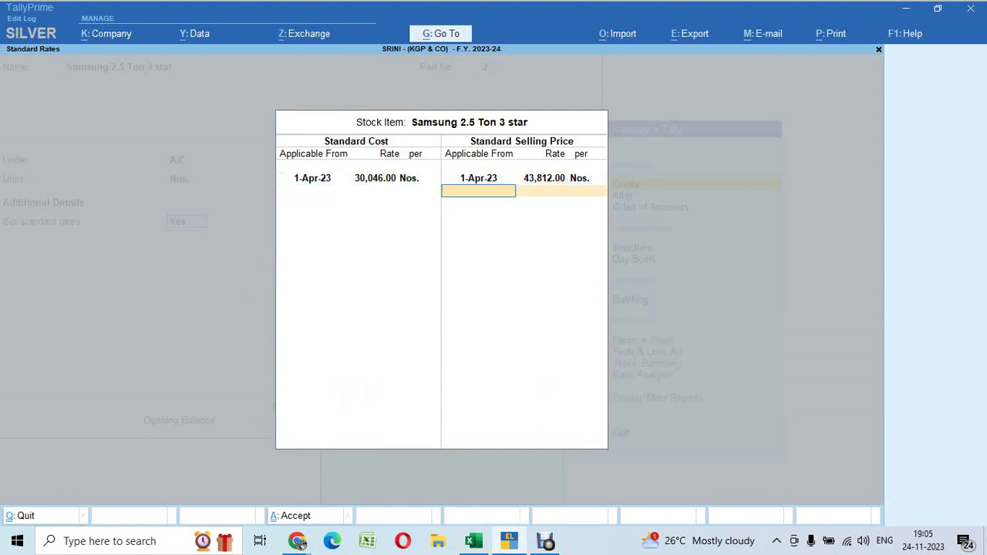
key("Return")
key("Return")
key("Return")
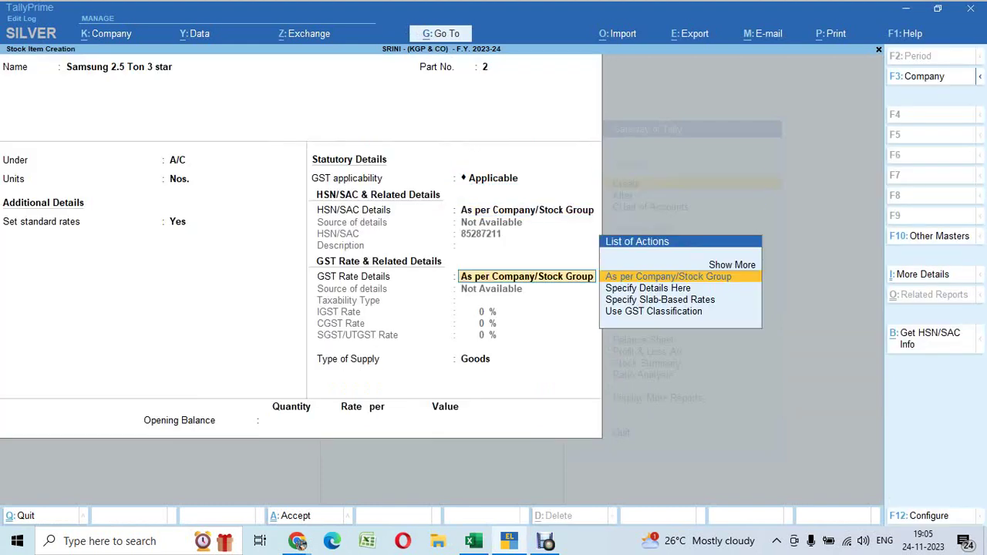
key("Return")
key("Return")
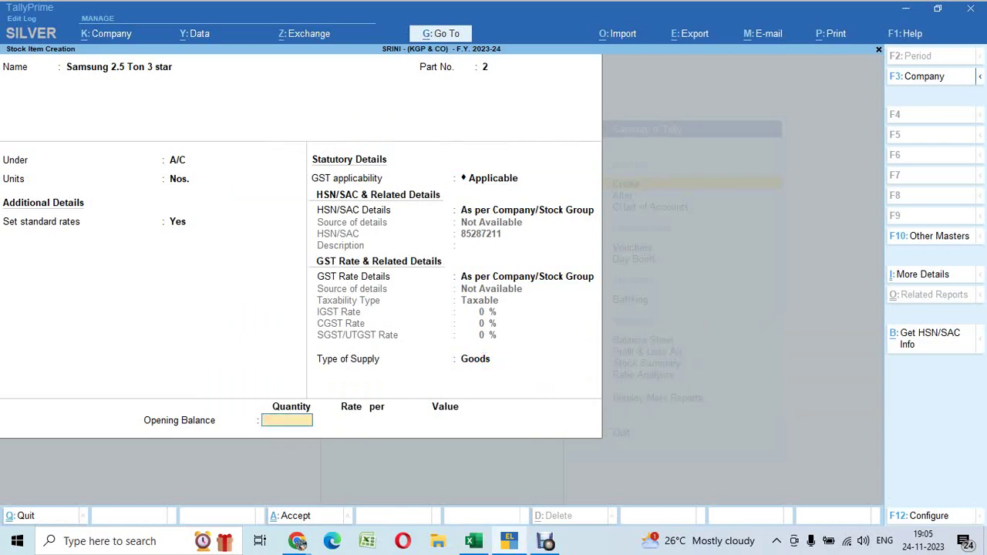
key("alt+Tab")
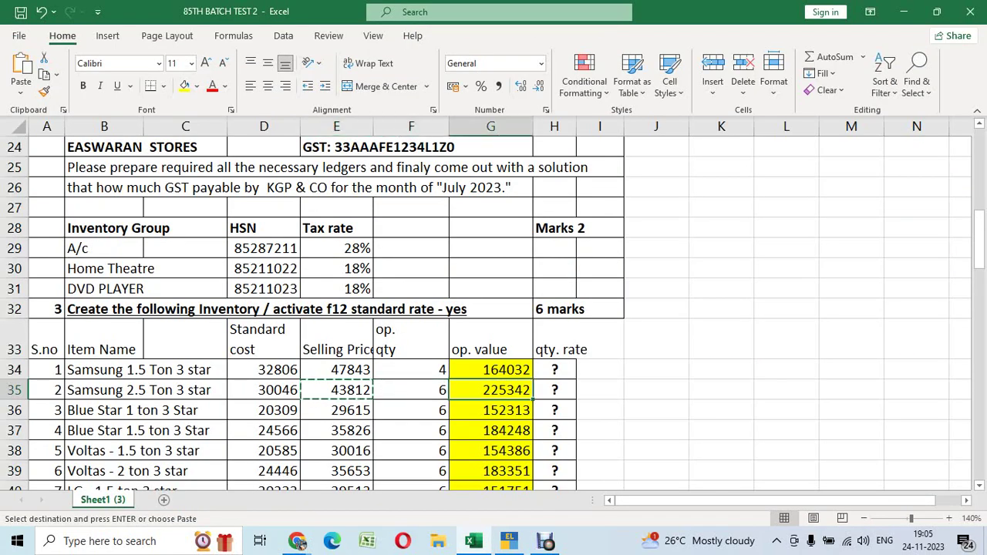
Enter opening stock of 6 Nos. worth 225342 and save the item
key("ctrl+c")
key("alt")
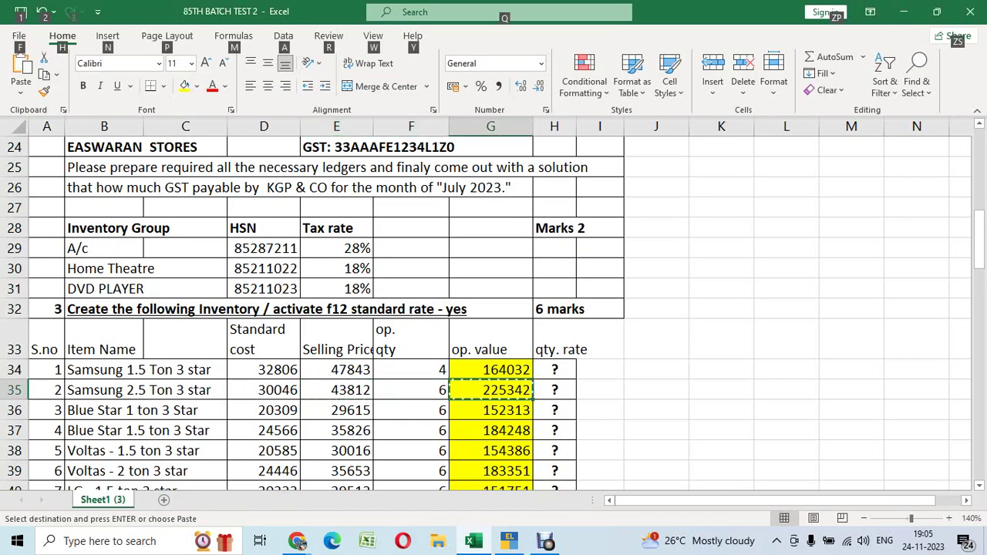
key("alt+Tab")
key("Return")
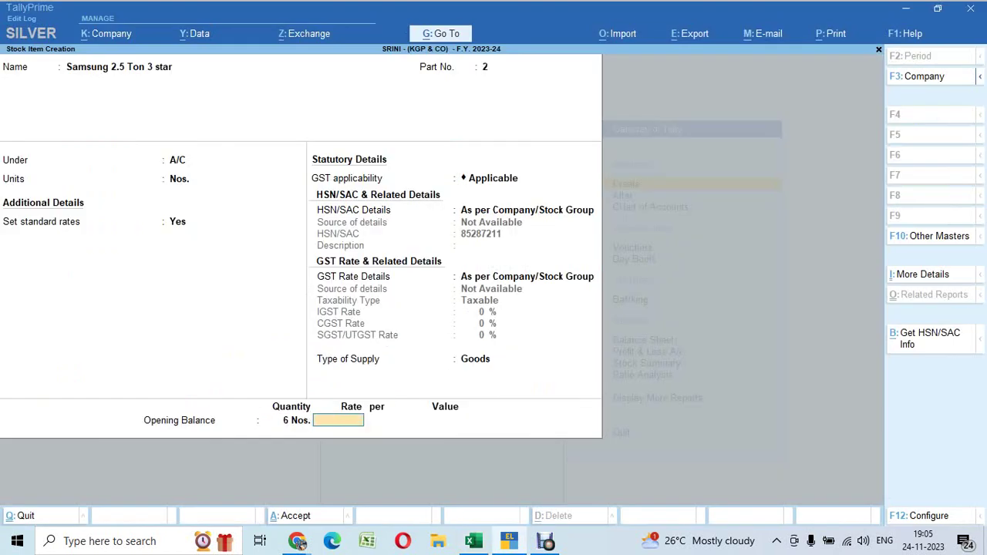
key("Return")
key("Return")
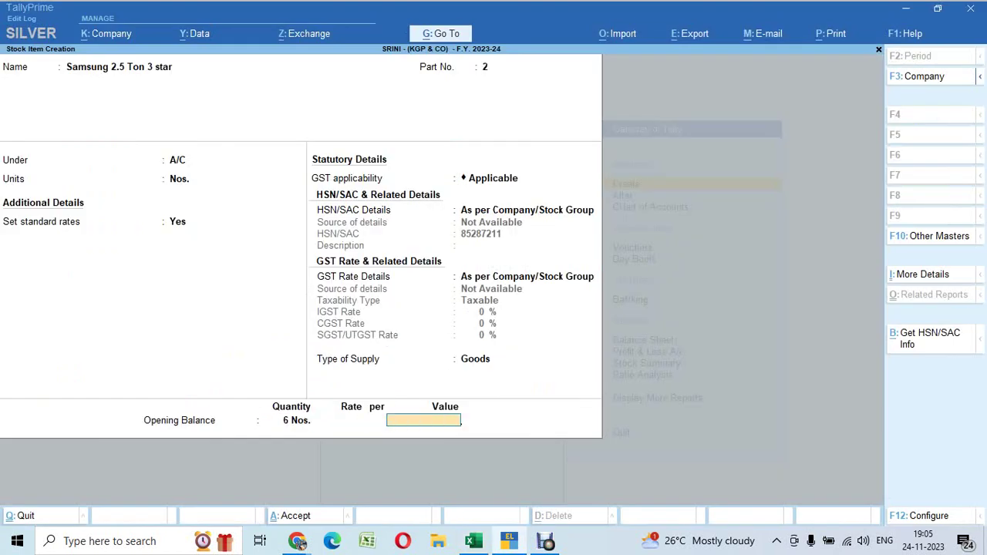
key("ctrl+alt+v")
key("Return")
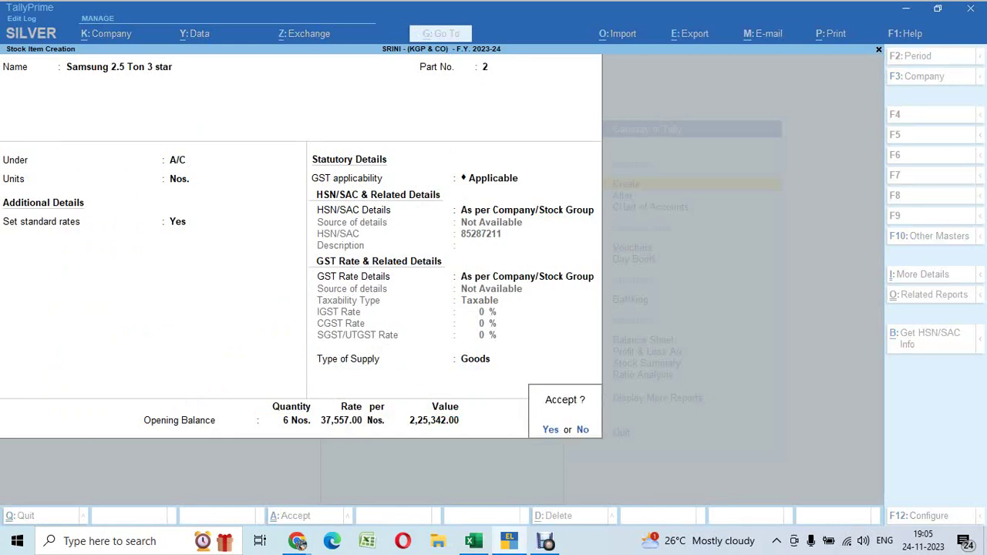
key("Return")
Copy the next item name, Blue Star 1 ton 3 Star, from B36 in Excel
key("alt+Tab")
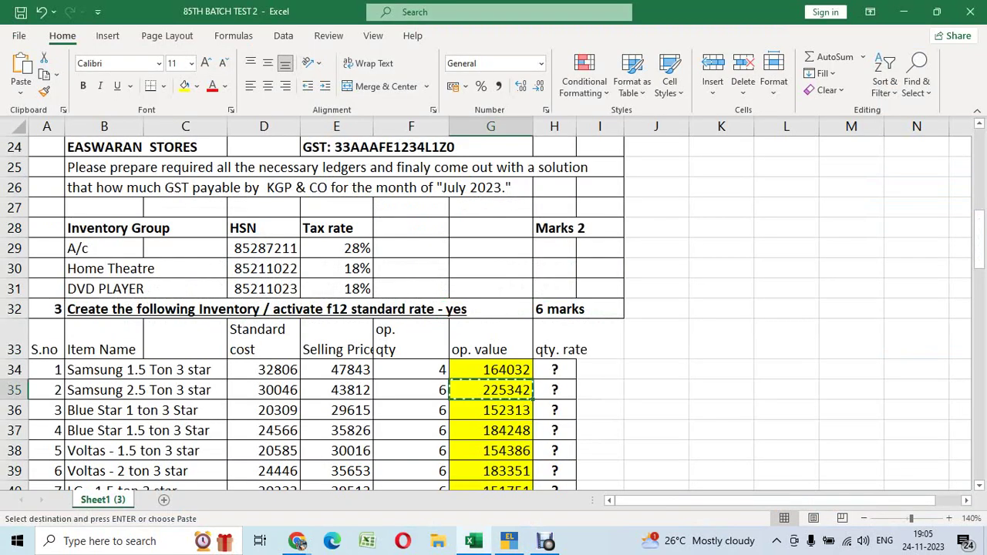
key("Down")
key("Left")
key("Left")
key("Left")
key("Left")
key("Left")
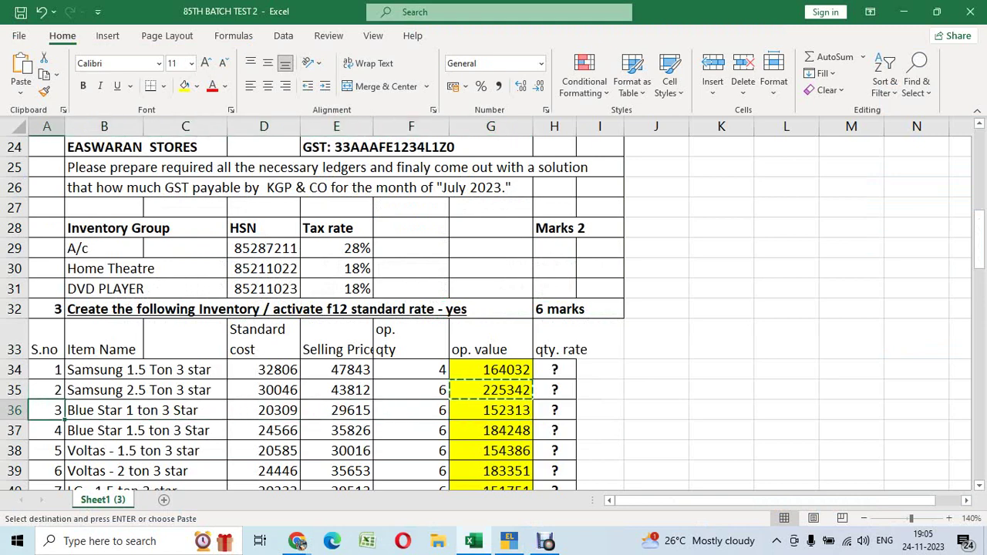
key("ctrl+c")
key("alt+Tab")
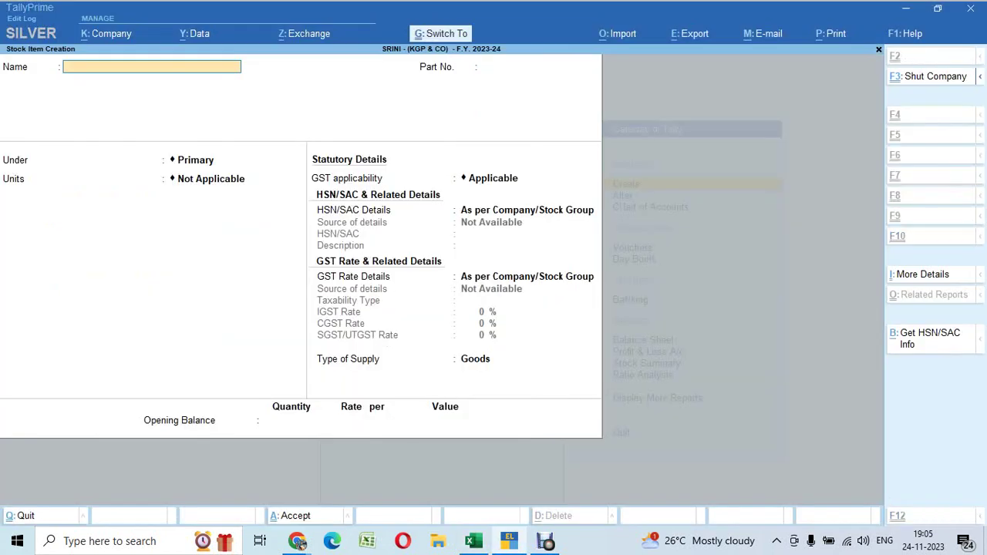
Enter Blue Star 1 ton 3 Star with part number 3, group A/C, unit Nos., and standard rates on
key("ctrl+alt+v")
key("Return")
type("3")
key("Return")
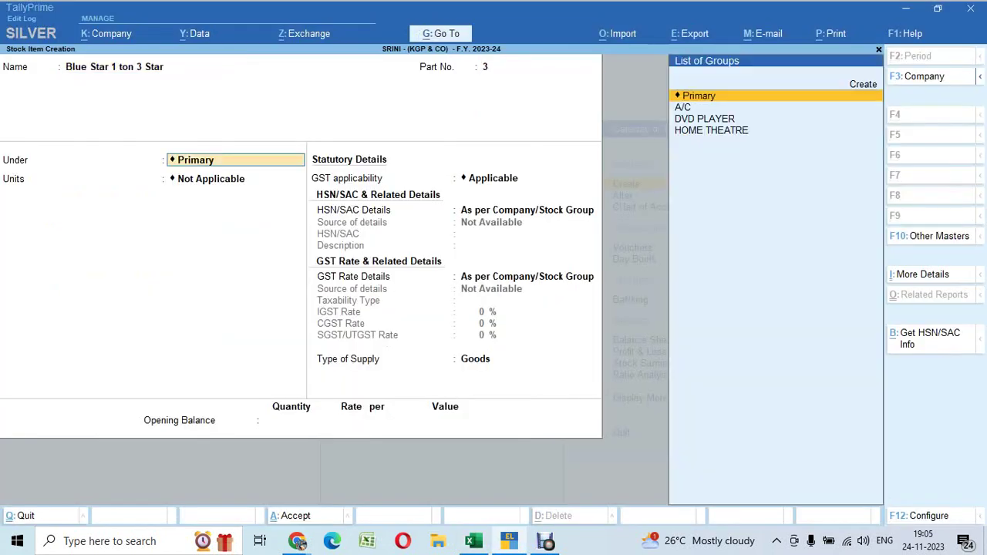
key("Down")
key("Return")
key("Down")
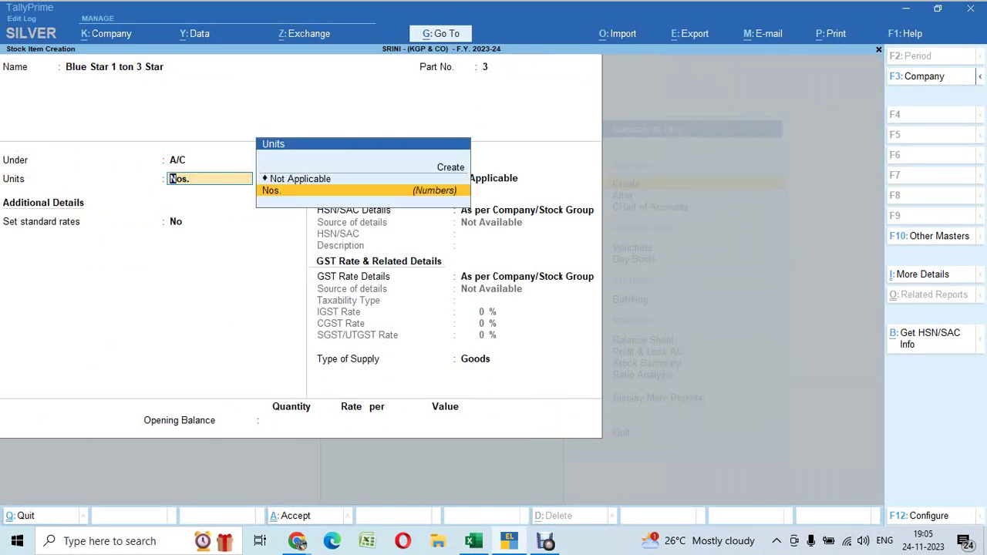
key("Return")
type("y")
key("Return")
Set standard cost 20,309 and selling price 29,615, accepting default GST details
key("alt+Tab")
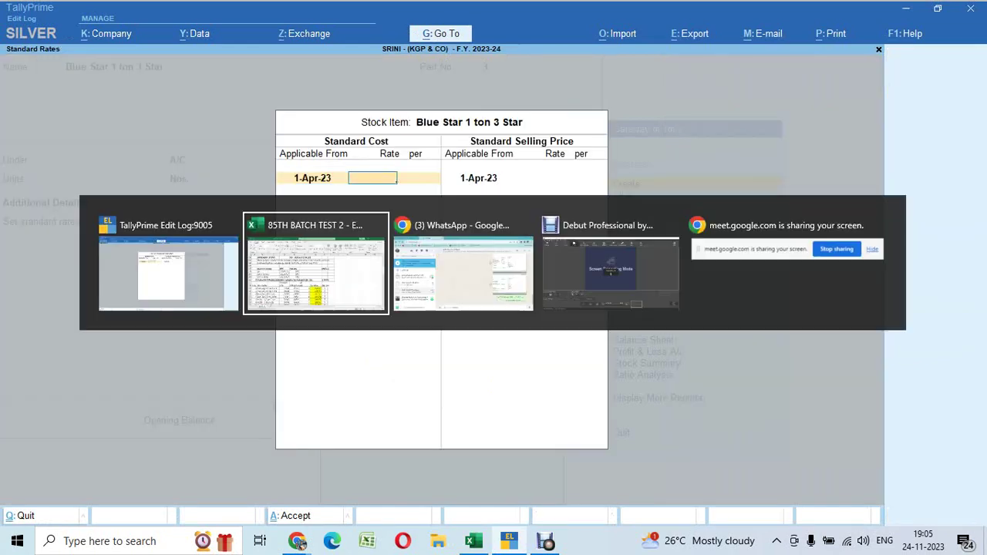
key("Right")
key("Right")
key("Right")
key("ctrl+c")
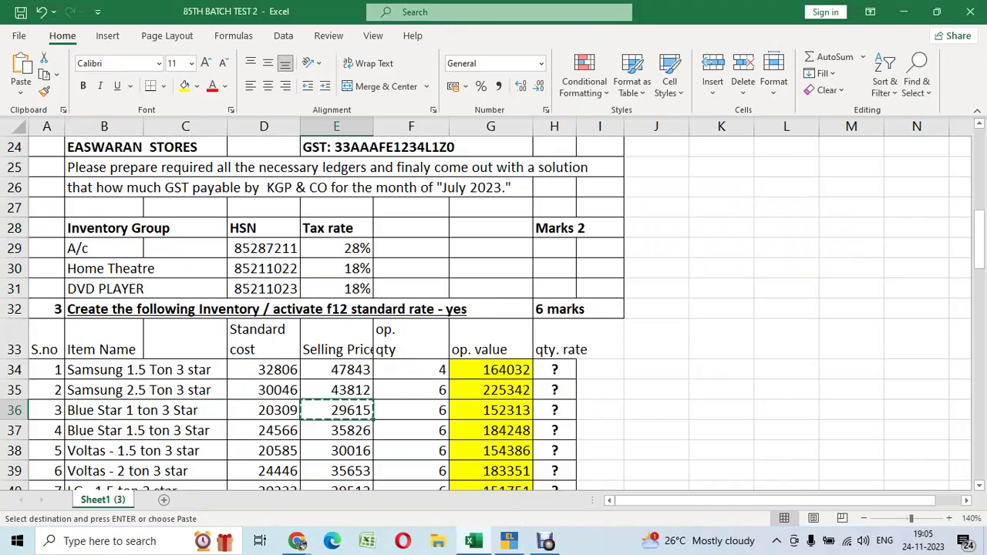
key("alt+Tab")
type("20,309")
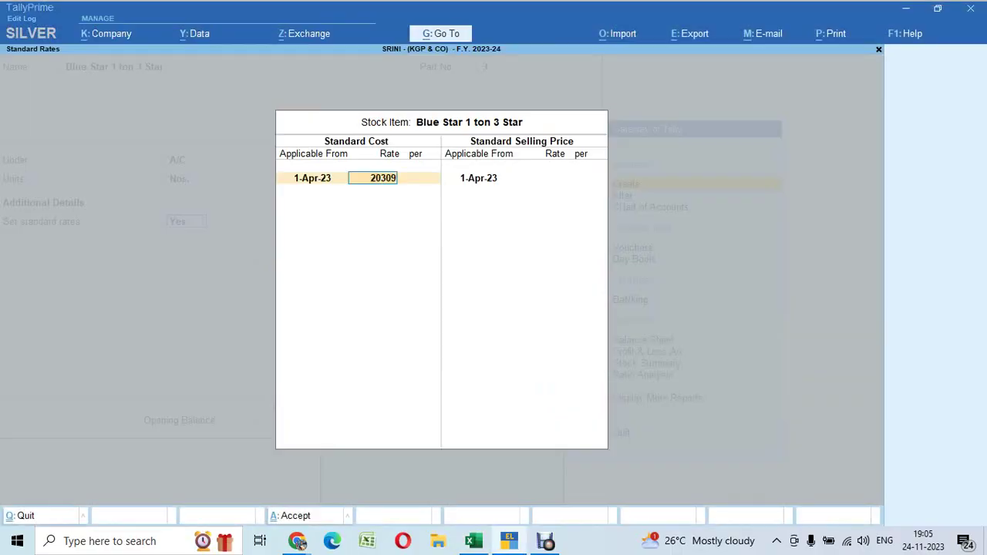
key("Return")
key("Return")
key("Return")
type("29615")
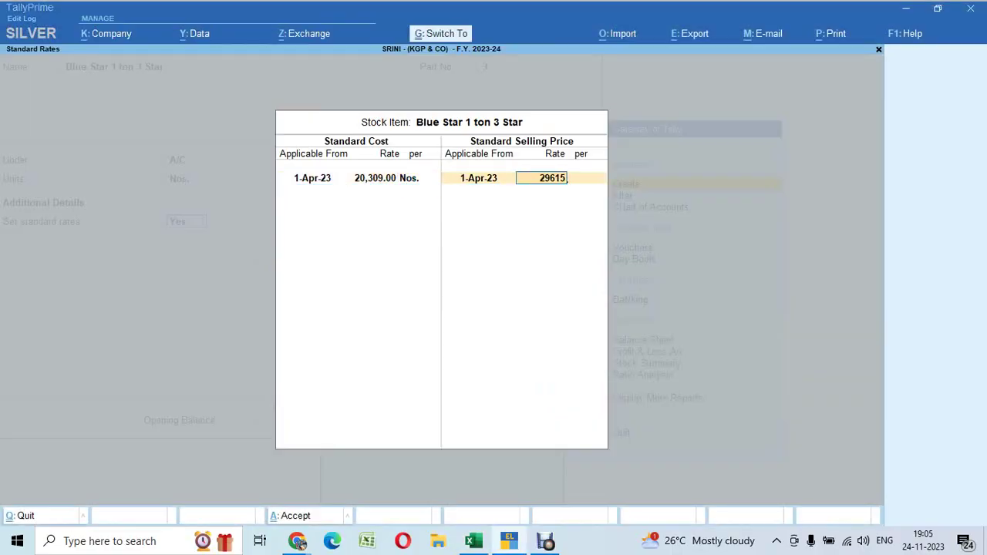
key("Return")
key("Return")
key("Return")
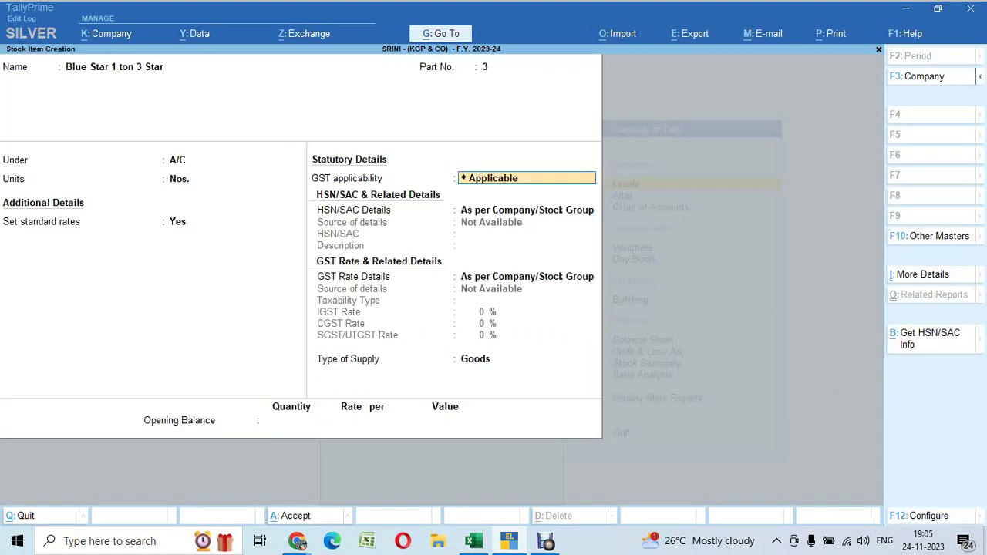
key("Return")
key("Return")
key("Return")
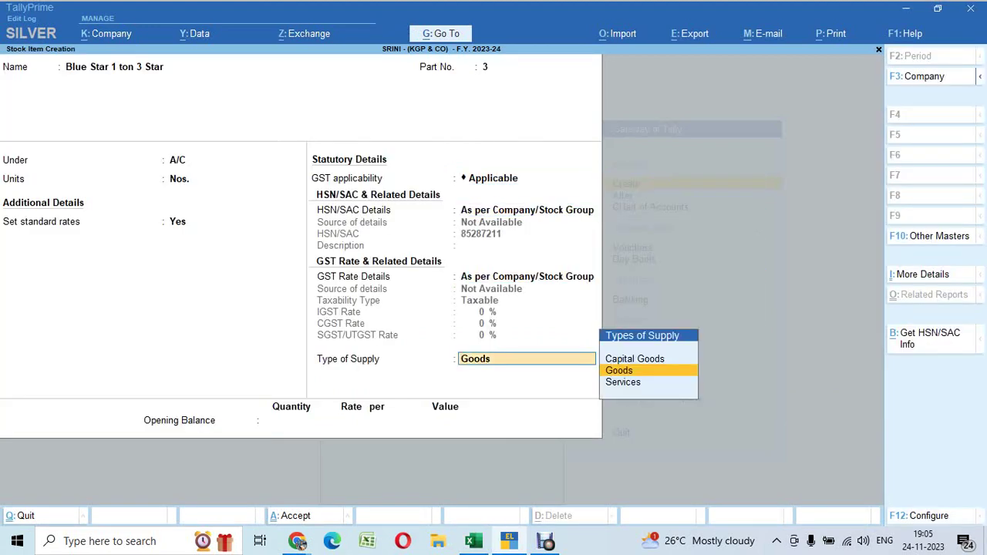
key("Return")
key("alt+Tab")
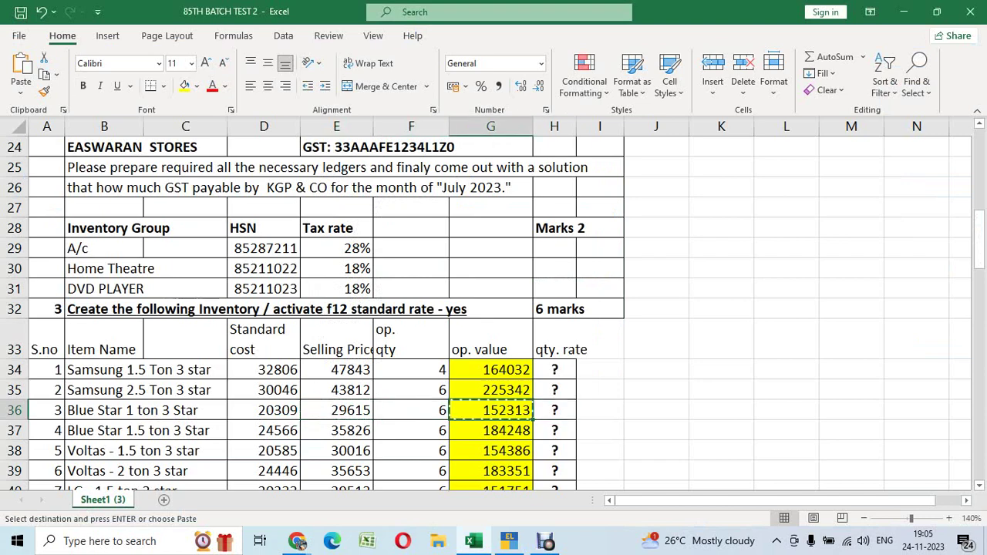
Enter opening quantity 6 Nos. and paste 152313 as the opening value
key("alt+Tab")
type("6")
key("Return")
key("Return")
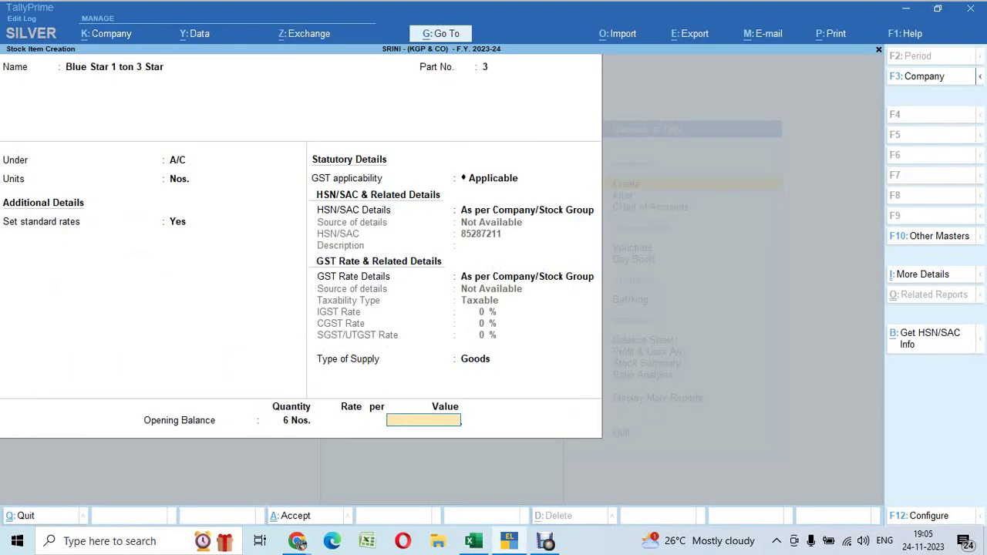
key("ctrl+alt+v")
key("Return")
key("Return")
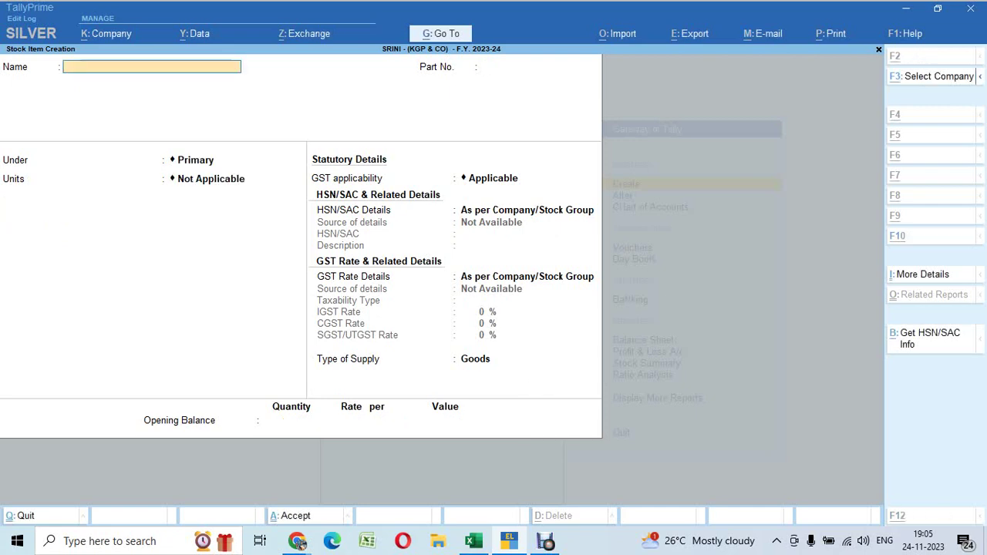
Save the Blue Star 1 ton item and copy Blue Star 1.5 ton 3 Star from B37
key("alt+Tab")
key("Down")
key("Left")
key("Left")
key("Left")
key("Left")
key("Left")
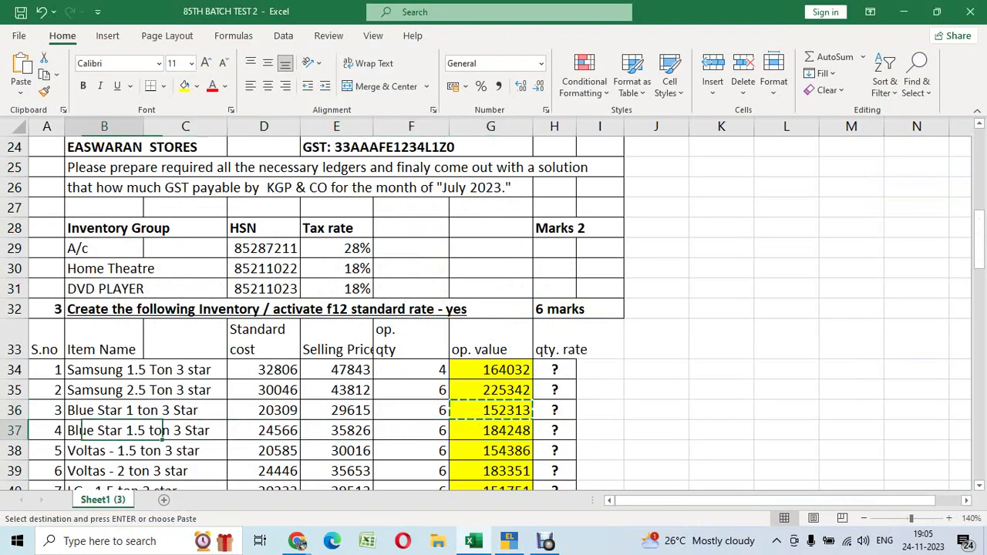
key("ctrl+c")
key("alt+Tab")
Enter Blue Star 1.5 ton 3 Star, part 4, group A/C, unit Nos., standard rates from 1-Apr-23
key("ctrl+alt+v")
key("Return")
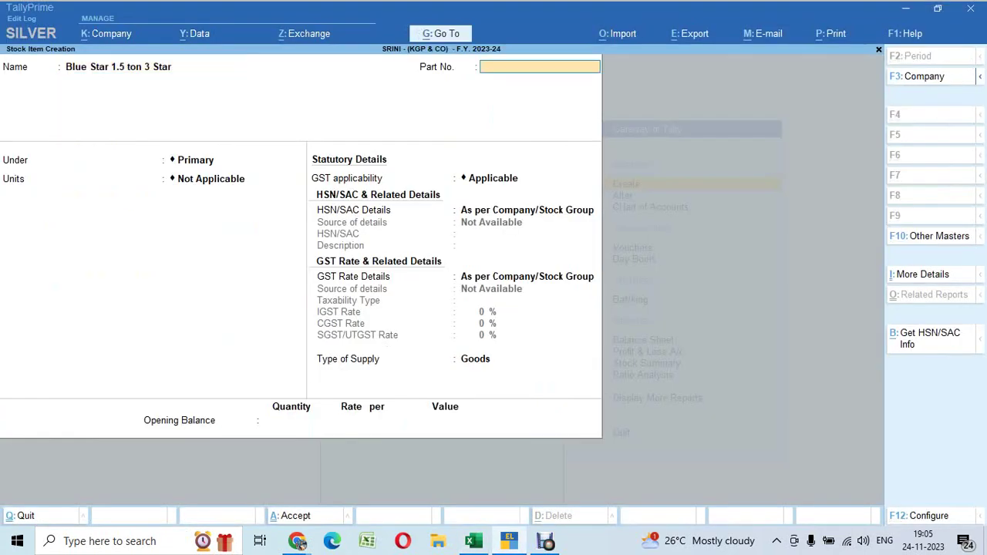
type("4")
key("Return")
key("Down")
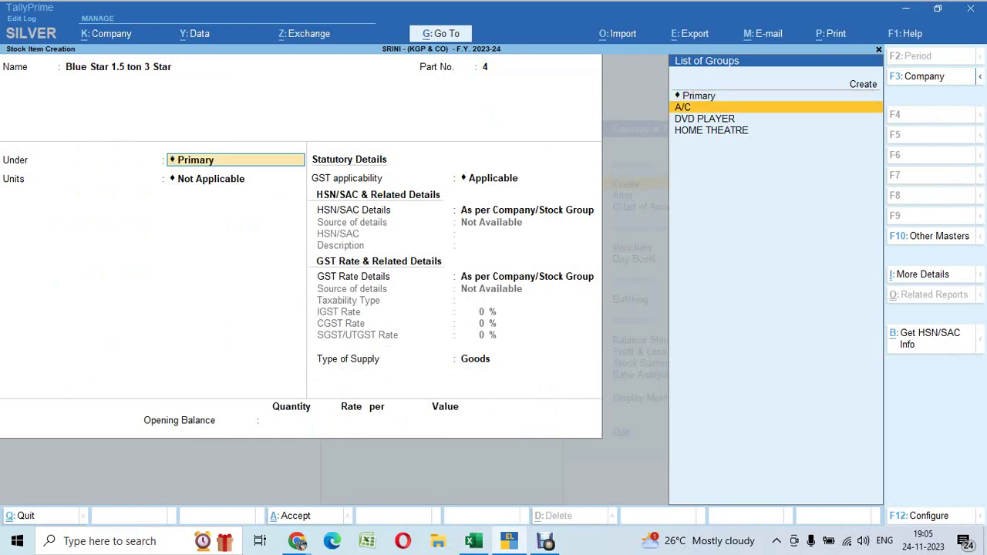
key("Return")
key("Down")
key("Return")
type("y")
key("Return")
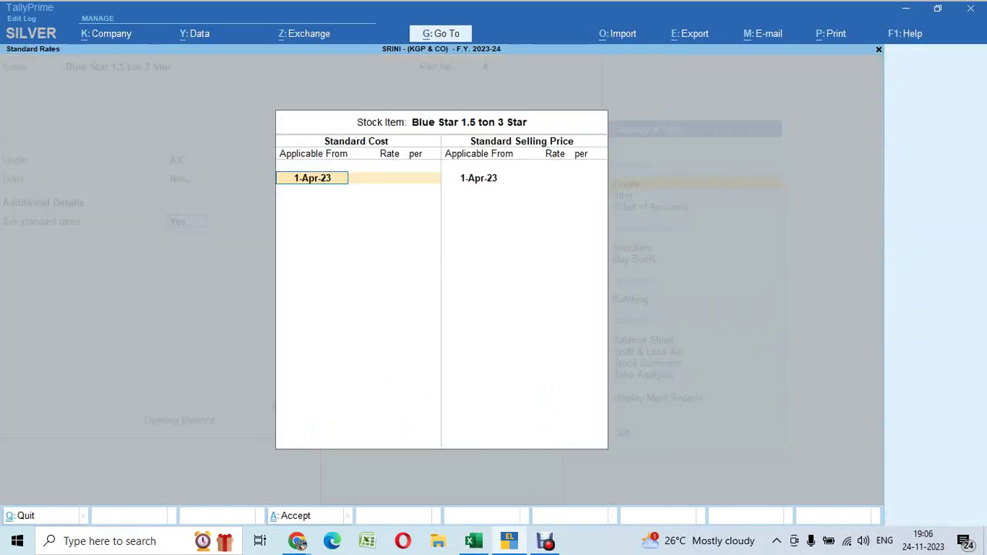
key("Return")
Set standard cost 24,566 and selling price 35826 for the item
key("alt+Tab")
key("Right")
key("Right")
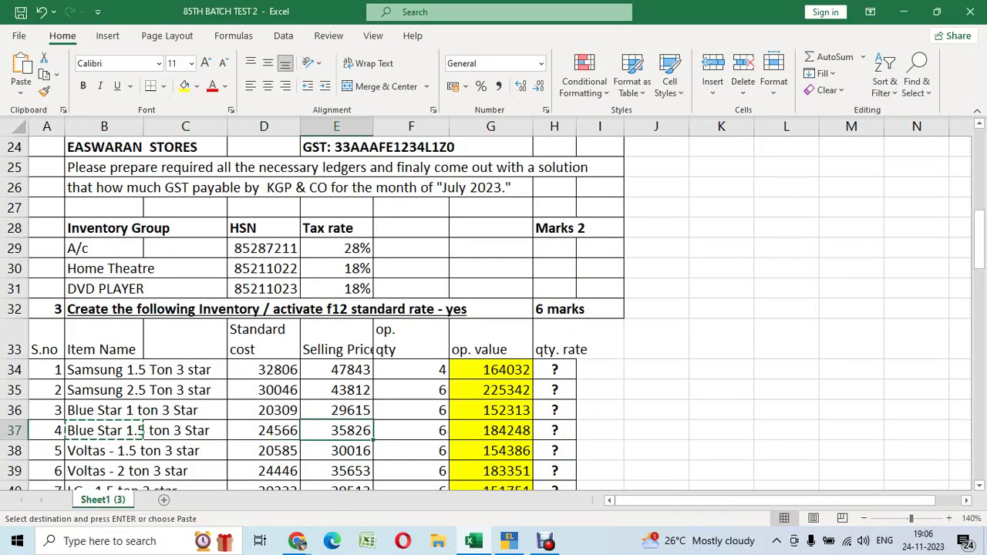
key("ctrl+c")
key("alt+Tab")
type("24")
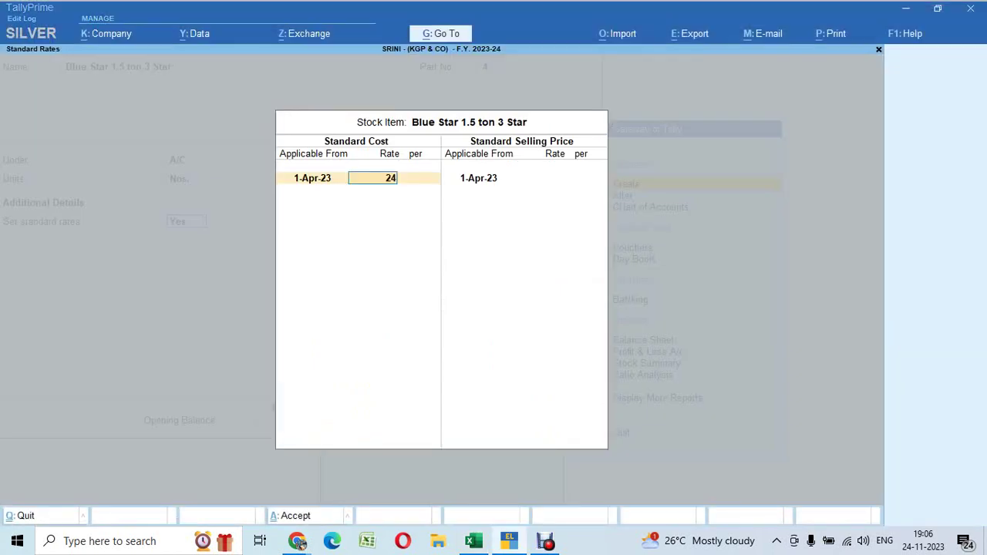
type(",566")
key("Return")
key("Return")
key("Return")
type("35826")
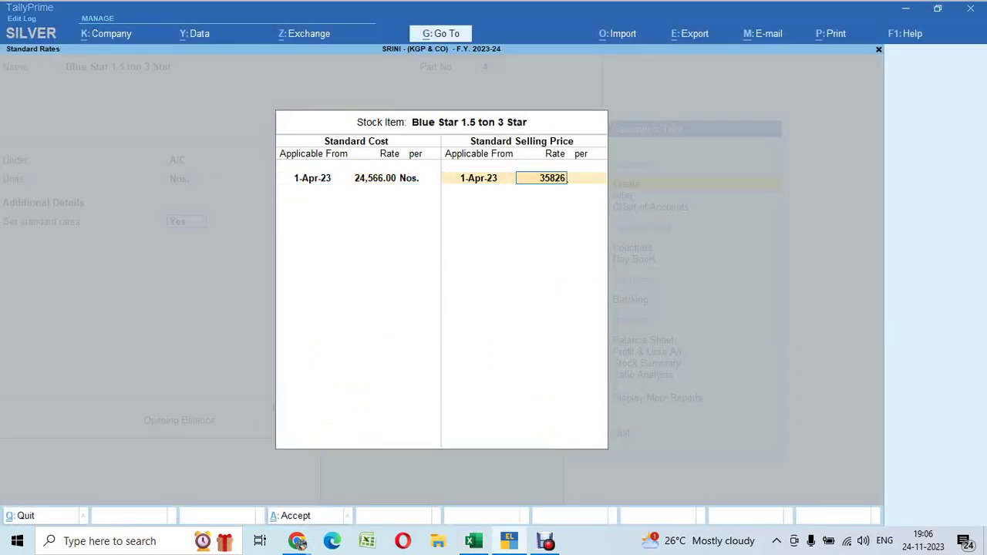
key("Return")
key("Return")
key("Return")
key("Return")
key("Return")
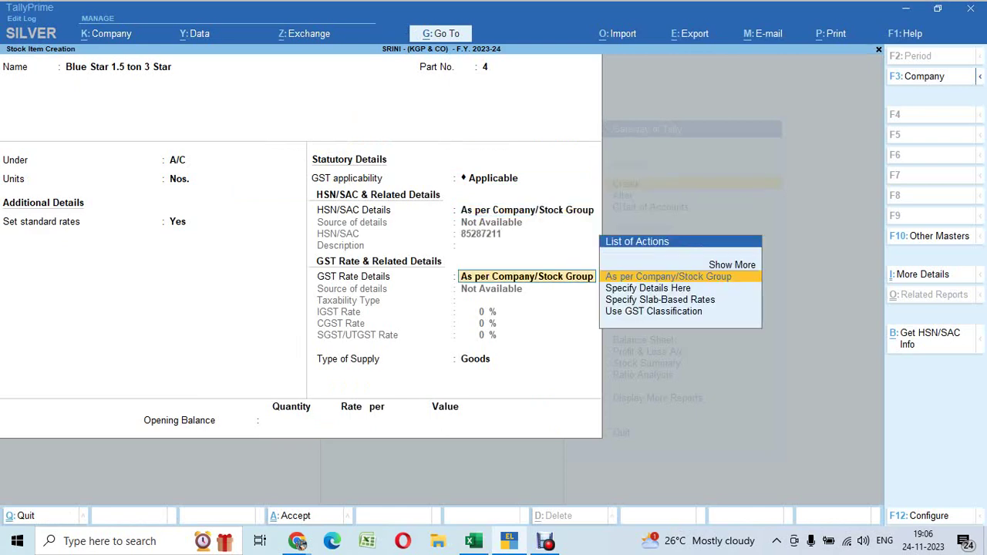
key("Return")
key("Return")
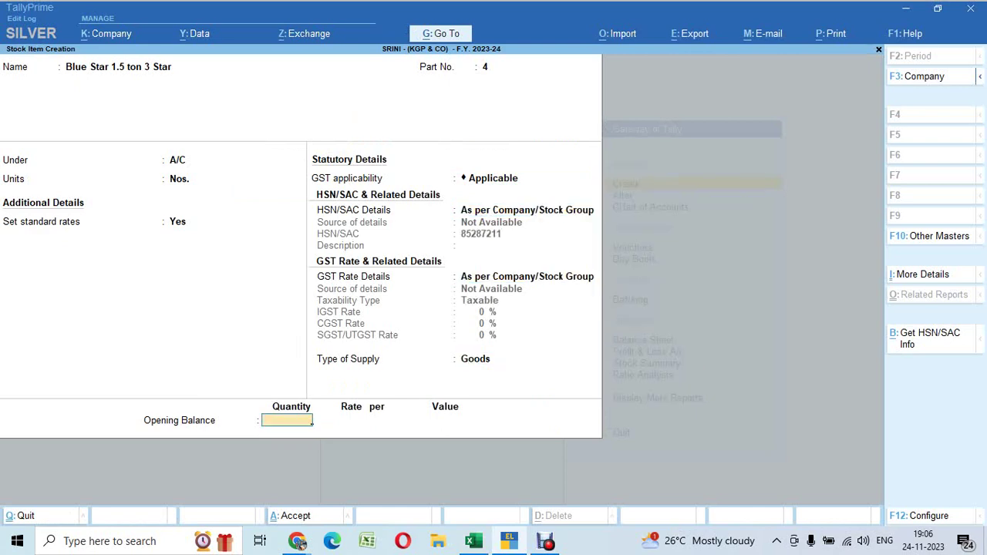
Enter opening stock of 6 Nos. worth 184248 and accept the item
key("alt+Tab")
key("Right")
key("Right")
key("Right")
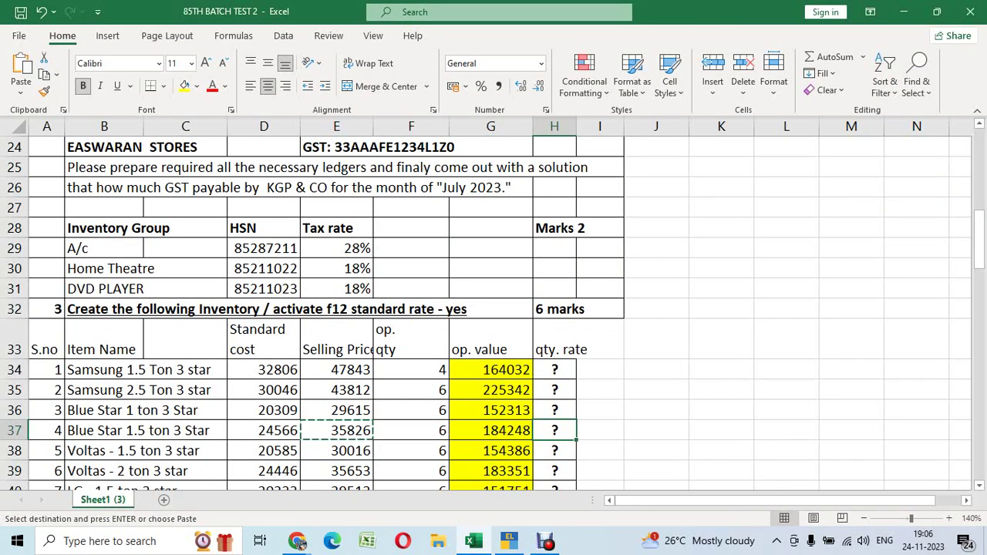
key("Left")
key("alt+Tab")
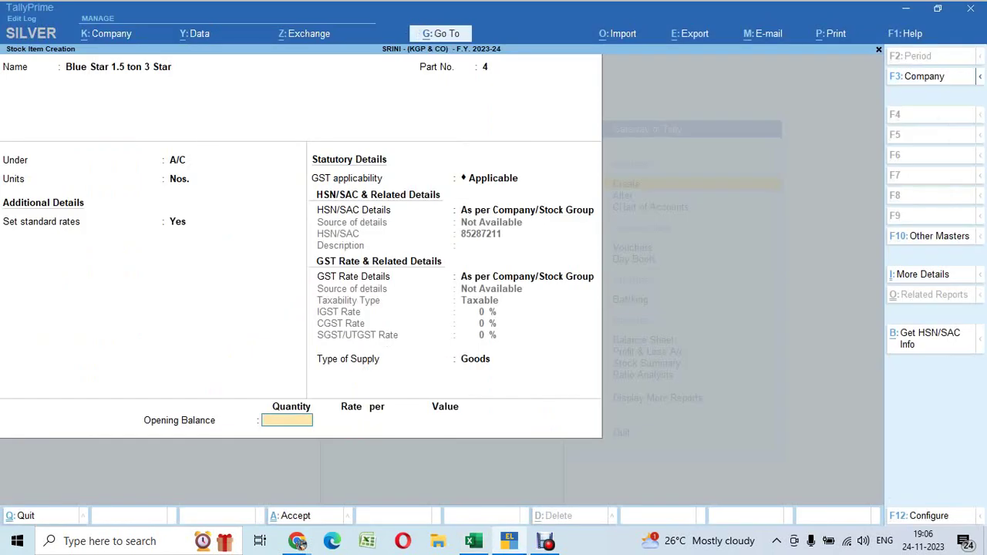
key("Return")
key("ctrl+alt+v")
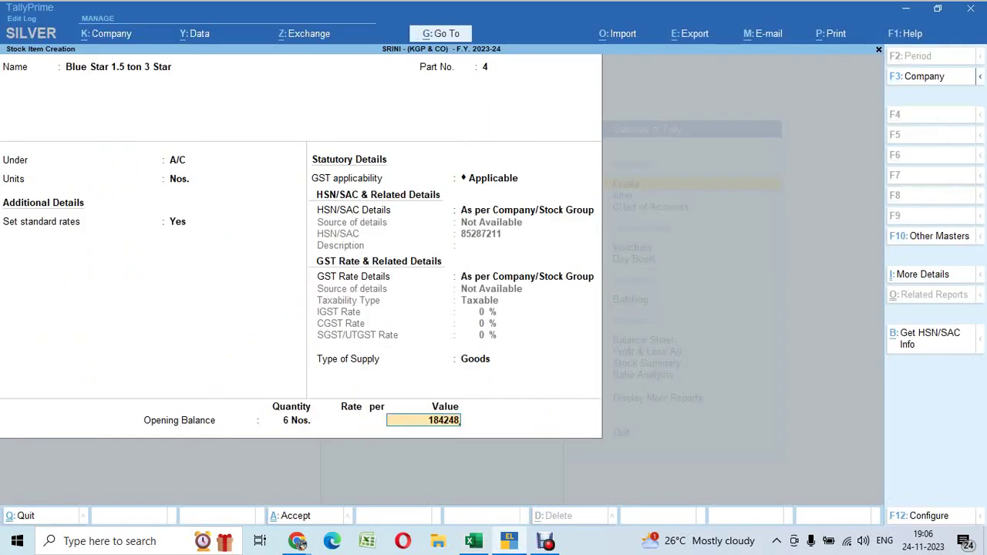
key("Return")
key("Return")
Copy the next item name, Voltas - 1.5 ton 3 star, from B38
key("alt+Tab")
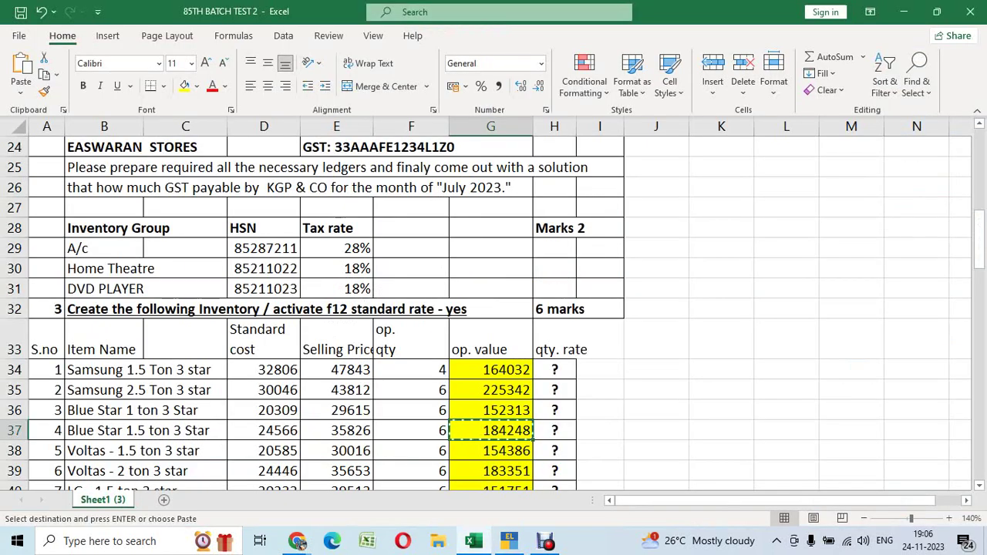
key("Down")
key("Left")
key("Left")
key("Left")
key("Left")
key("Left")
key("ctrl+c")
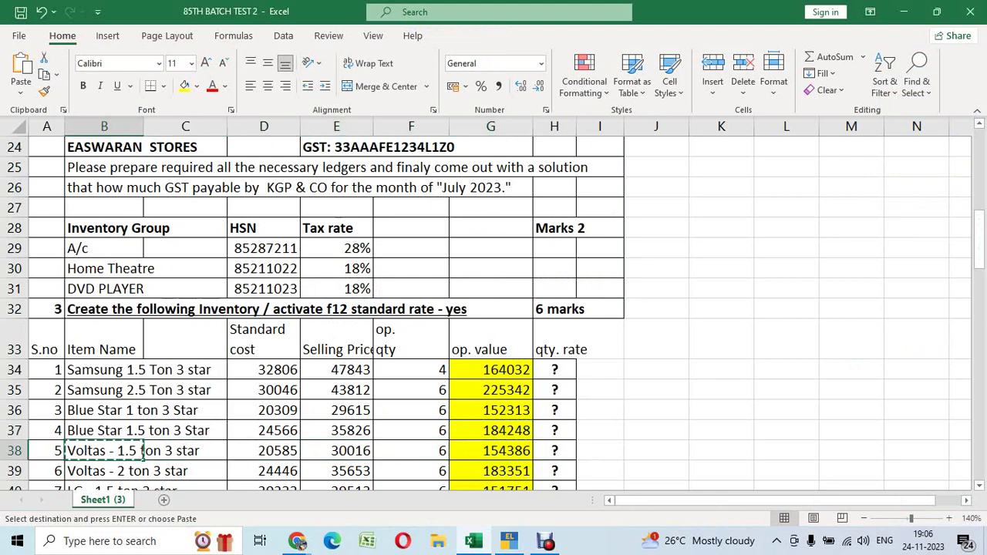
Enter Voltas - 1.5 ton 3 star as part 5 under A/C in Nos., with standard rates on
key("alt+Tab")
key("ctrl+alt+v")
key("Return")
key("alt+Tab")
key("alt+Tab")
type("5")
key("Return")
key("Down")
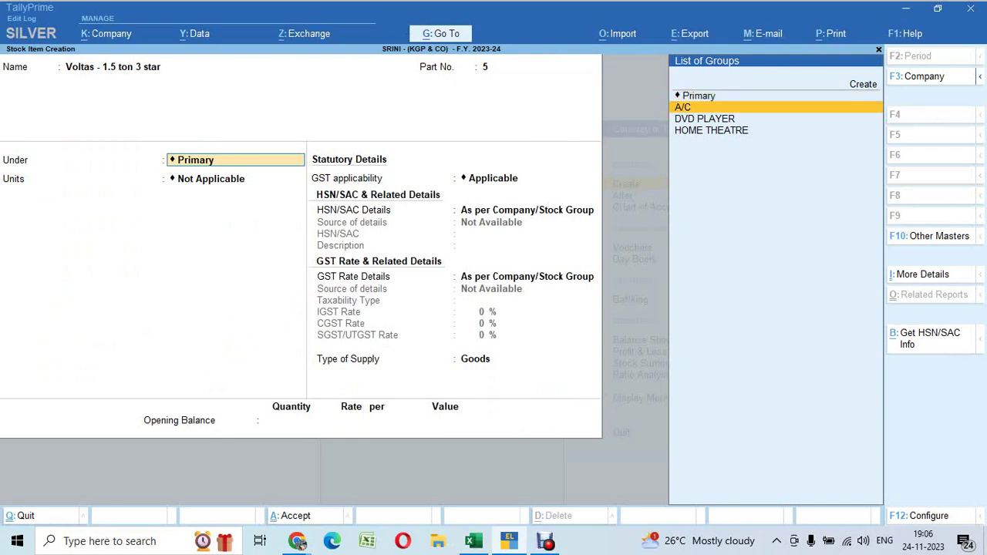
key("Return")
key("Down")
key("Return")
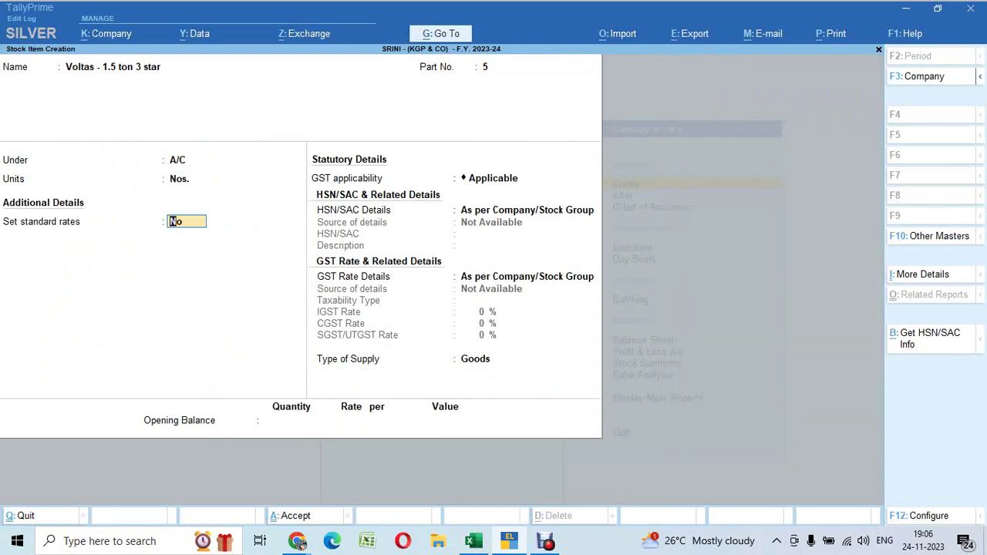
key("y")
key("Return")
Set standard cost 20,585 and selling price 30,016 from 1-Apr-23
key("alt+Tab")
key("Right")
key("Right")
key("Right")
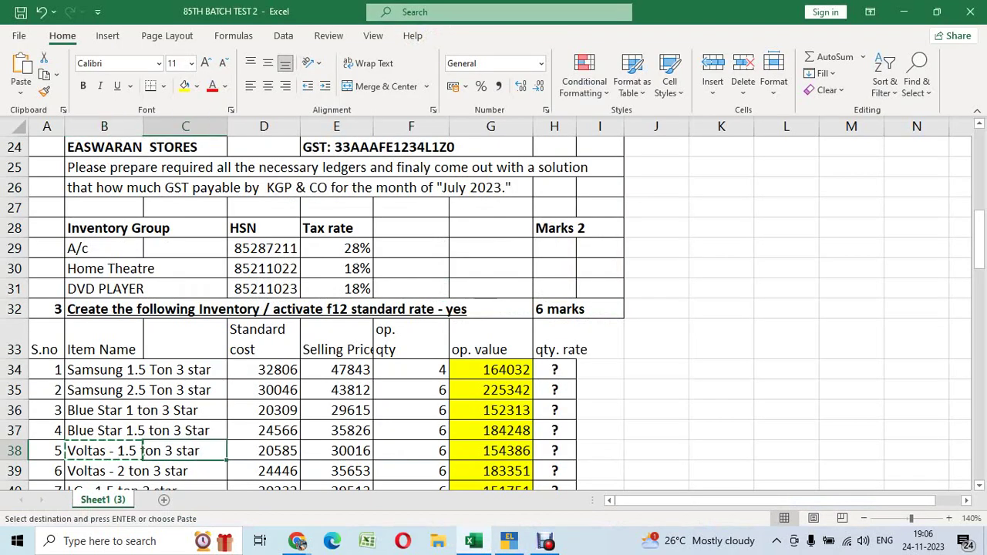
key("ctrl+c")
key("alt+Tab")
key("Return")
type("2")
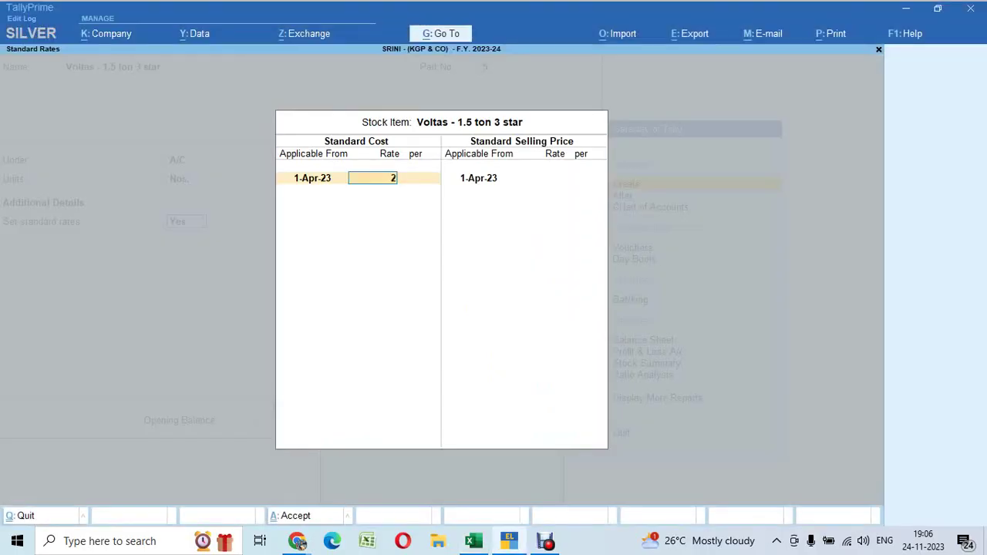
type("0,585")
key("Return")
key("Return")
key("Return")
key("Return")
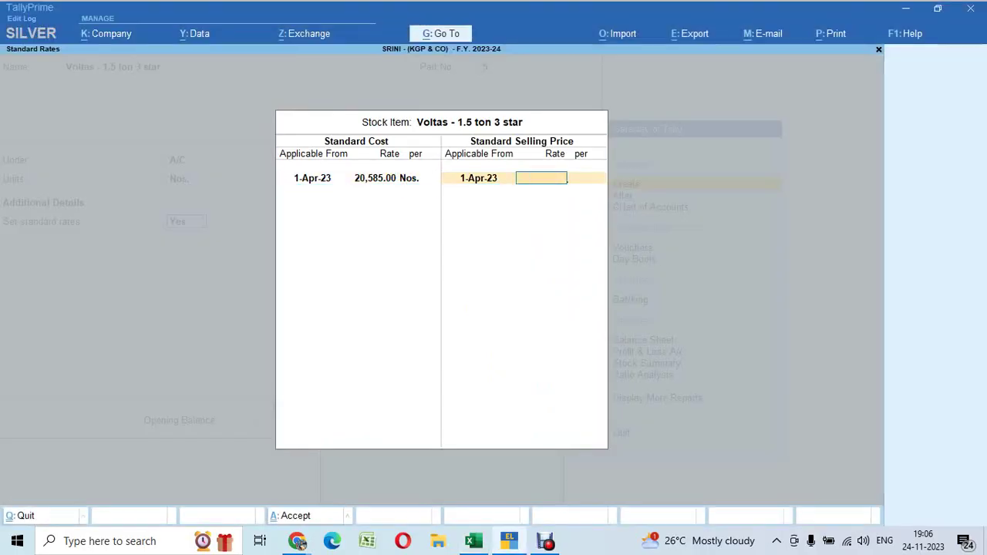
type("30016")
key("Return")
key("Return")
key("Return")
key("Return")
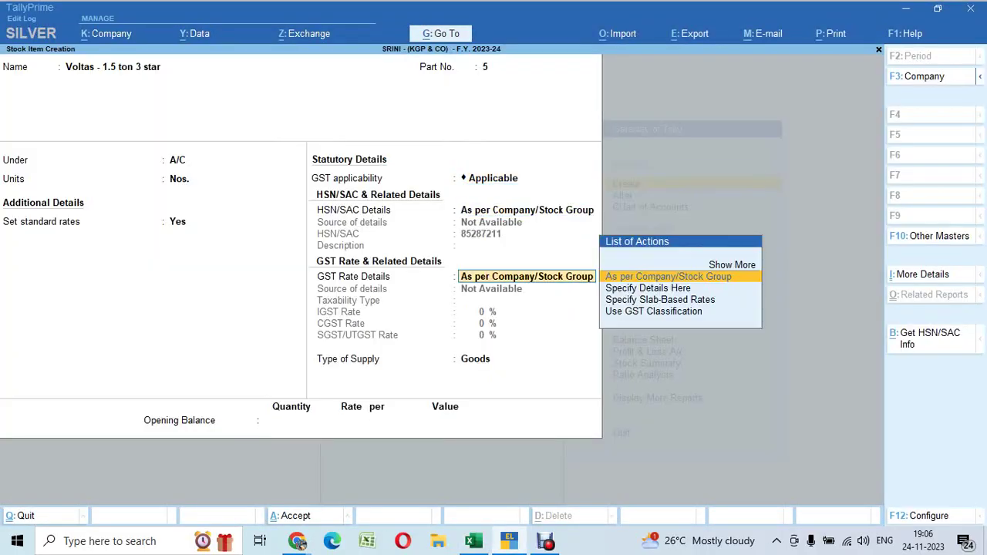
key("Return")
key("Return")
key("Return")
Enter an opening balance of 6 Nos. worth 154386 and accept the item
key("alt+Tab")
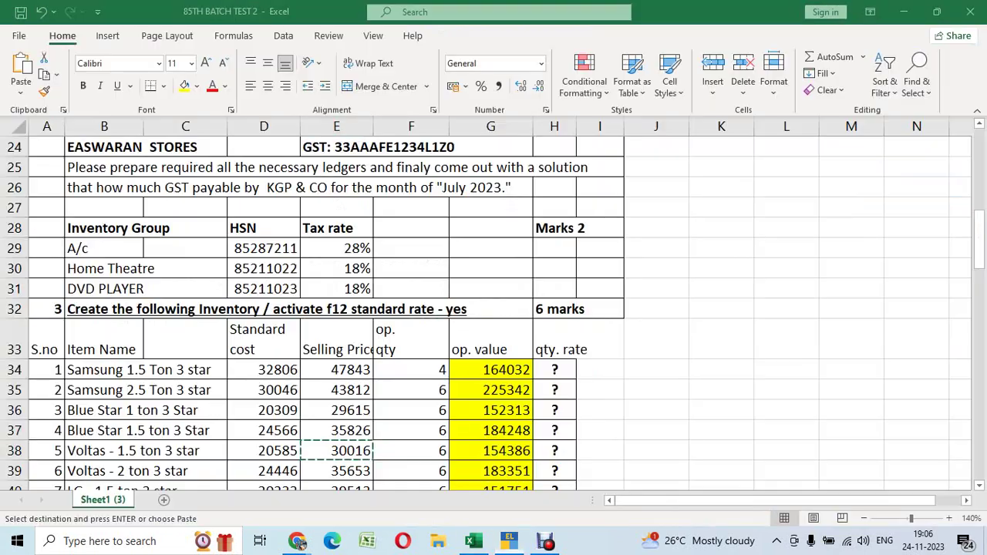
key("Right")
key("Right")
key("ctrl+c")
key("alt+Tab")
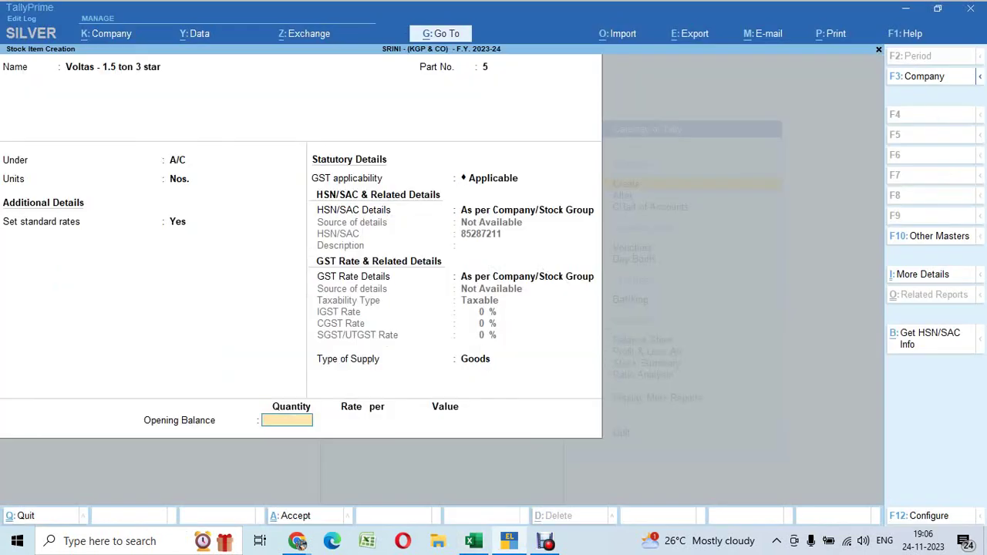
key("Return")
key("Return")
key("ctrl+alt+v")
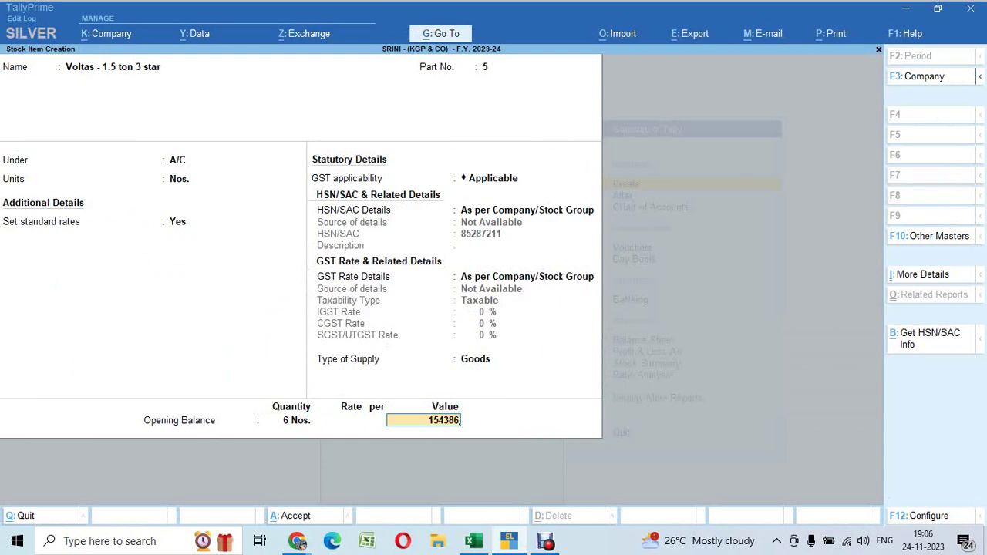
key("Return")
key("Return")
Copy the next item name, Voltas - 2 ton 3 star, from cell B39
key("alt+Tab")
key("Down")
key("Left")
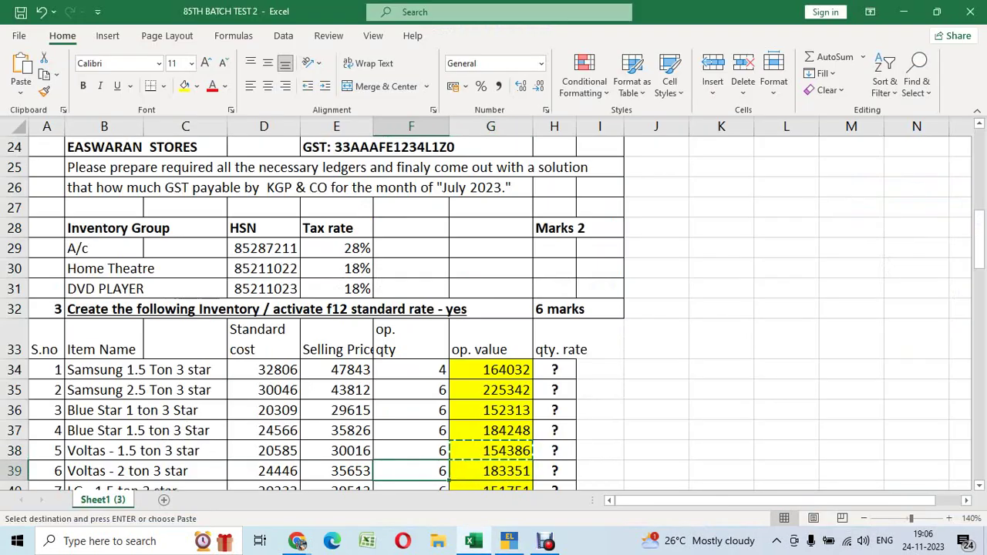
key("Left")
key("Left")
key("Left")
key("ctrl+c")
key("alt+Tab")
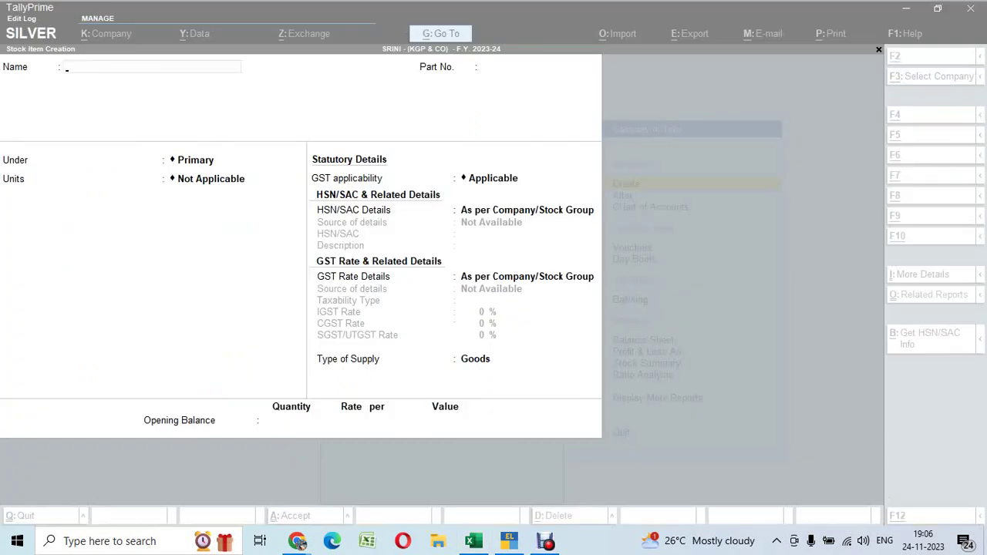
Enter Voltas - 2 ton 3 star as part 6 under A/C in Nos., with standard rates on
key("ctrl+alt+v")
key("Return")
key("Return")
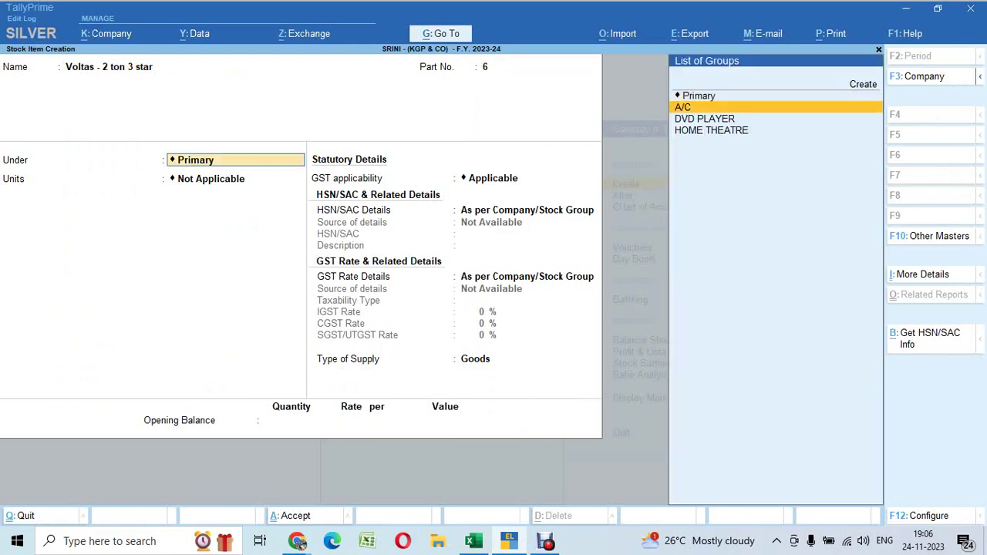
key("Return")
key("Return")
key("y")
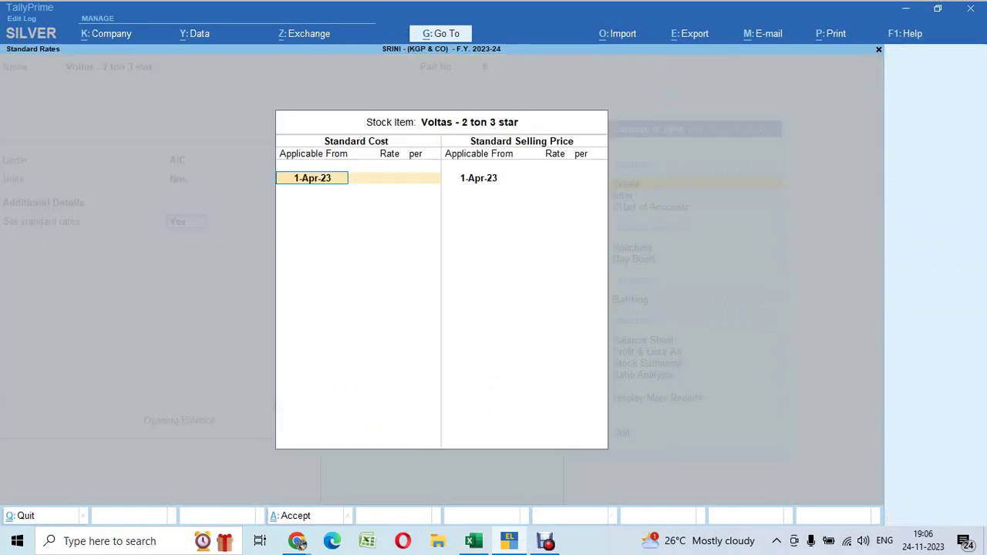
Set standard cost 24,446 and selling price 35,653 for the item
key("alt+Tab")
key("Right")
key("Right")
key("Right")
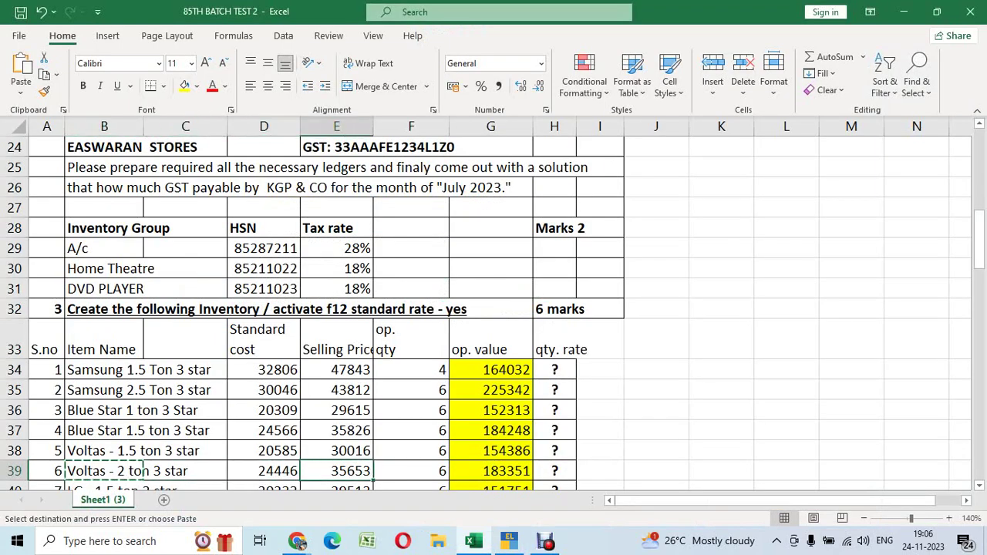
key("ctrl+c")
key("alt+Tab")
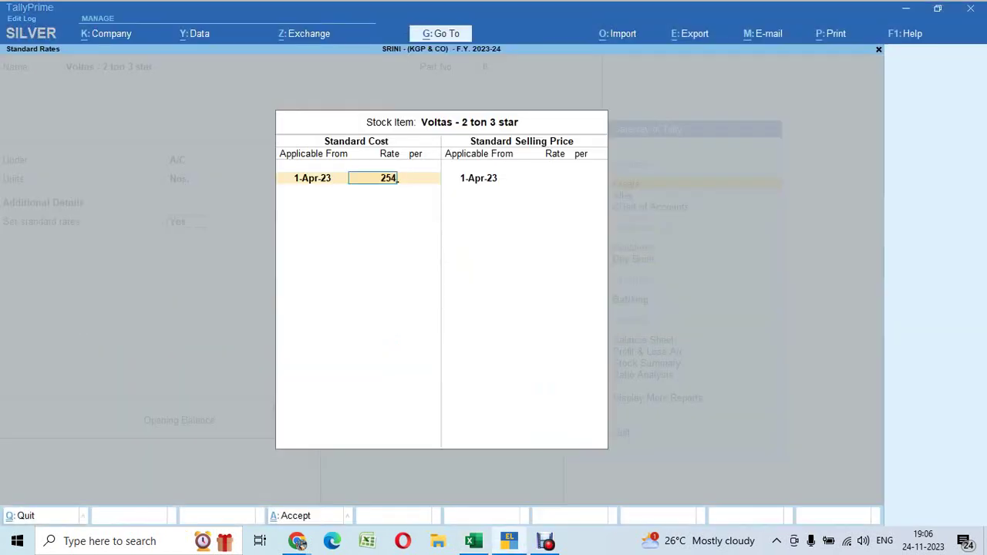
key("Return")
key("Return")
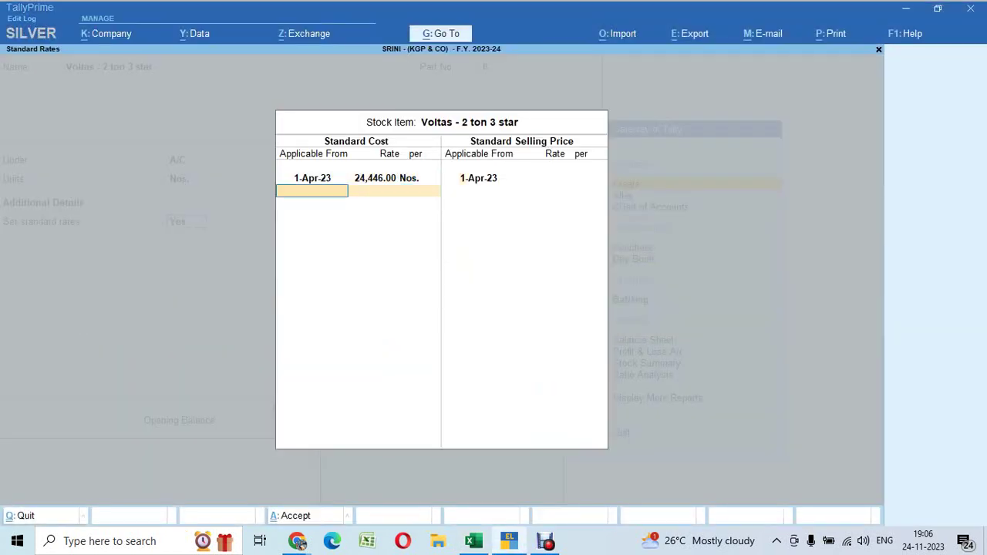
key("Return")
key("Return")
key("ctrl+v")
key("Return")
key("Return")
key("Return")
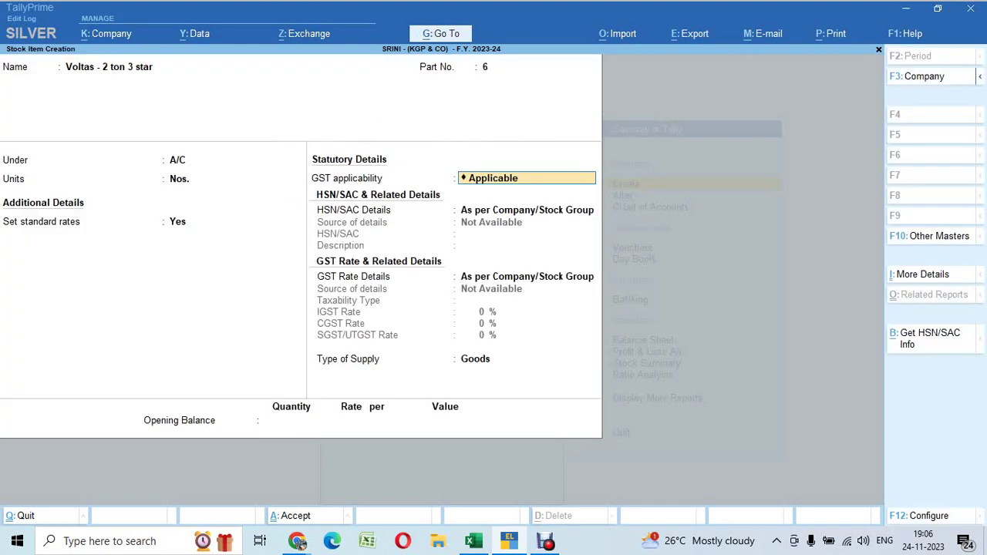
key("Return")
key("Return")
key("Return")
key("Return")
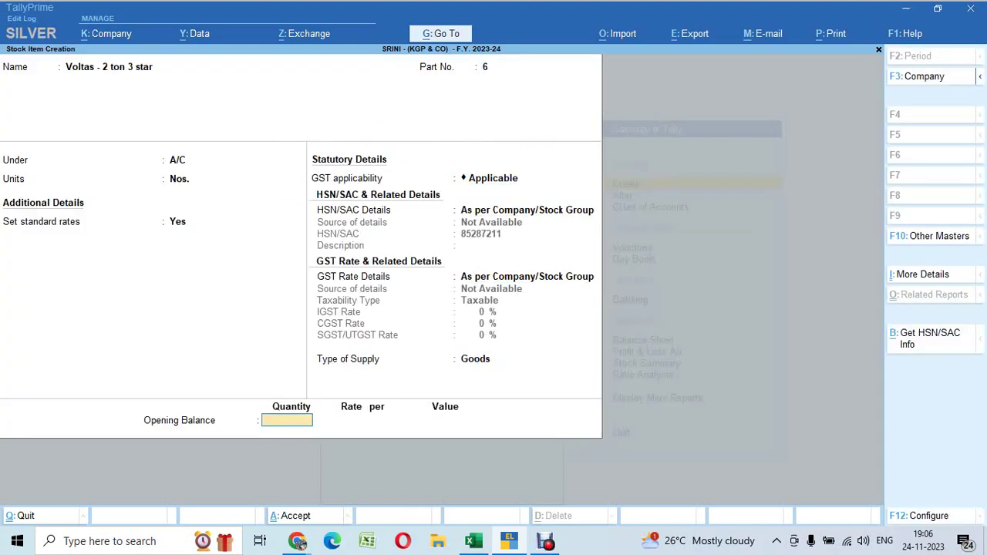
Enter an opening balance of 6 Nos. worth 183351, accept, and go to cell B40
key("alt+Tab")
key("Left")
key("ctrl+c")
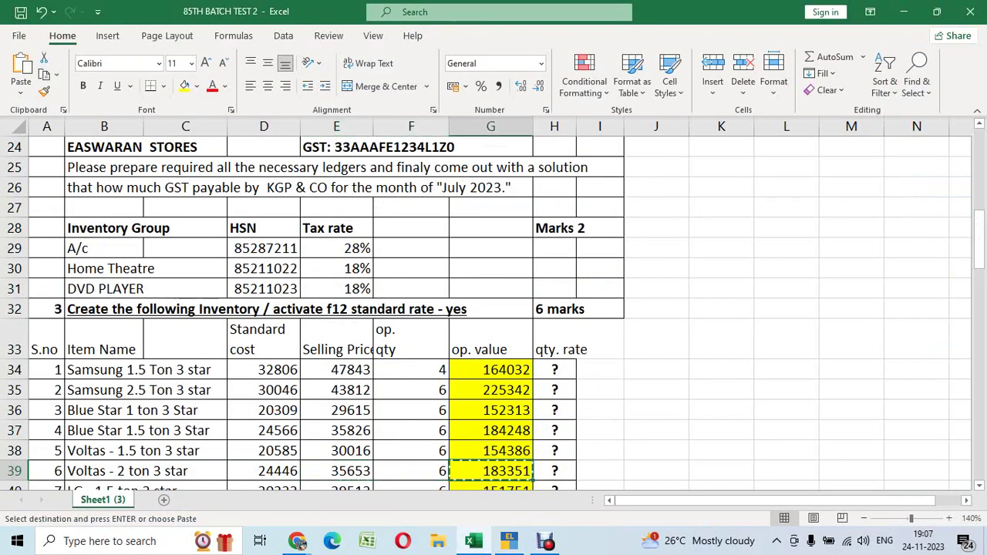
key("alt+Tab")
key("ctrl+v")
key("Return")
key("Return")
type("183351")
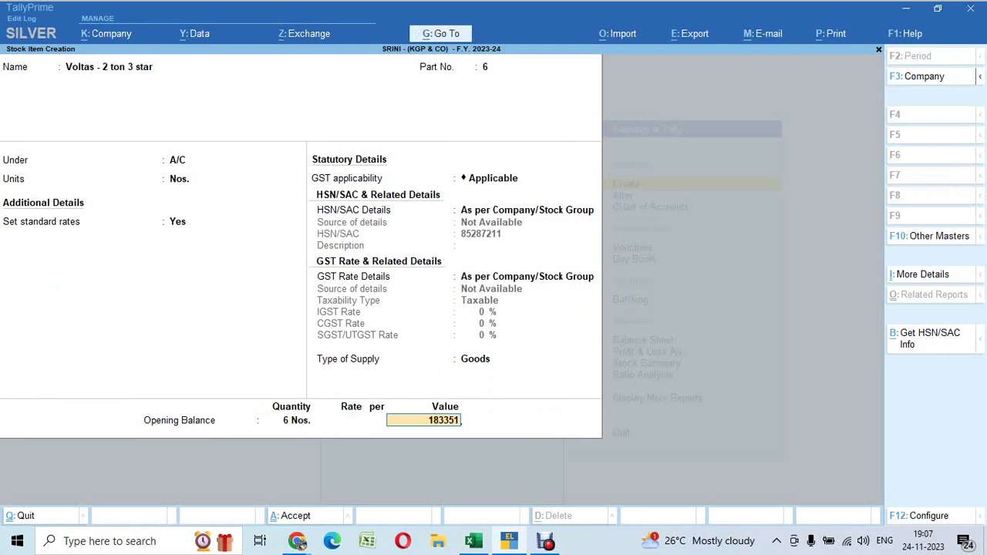
key("Return")
key("Return")
key("alt+Tab")
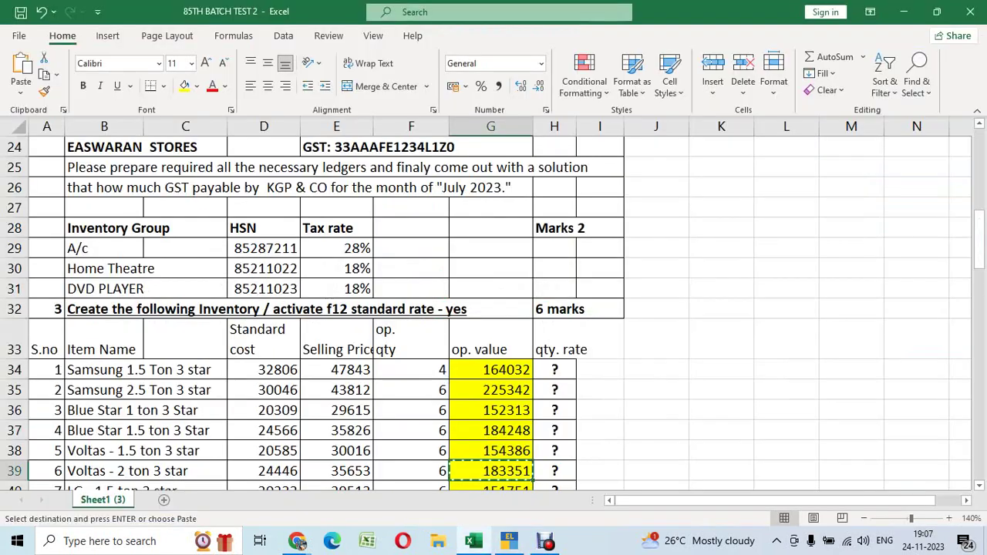
key("Down")
key("Left")
key("Left")
key("Left")
key("Left")
key("Left")
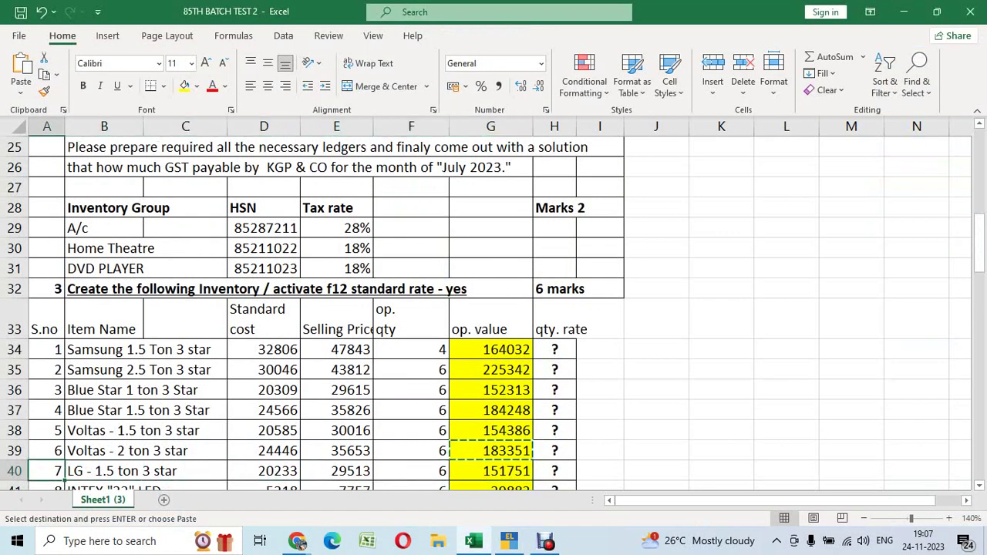
Enter LG - 1.5 ton 3 star as part 7 under A/C in Nos., with standard rates on
key("ctrl+c")
key("alt+Tab")
key("ctrl+alt+v")
key("Return")
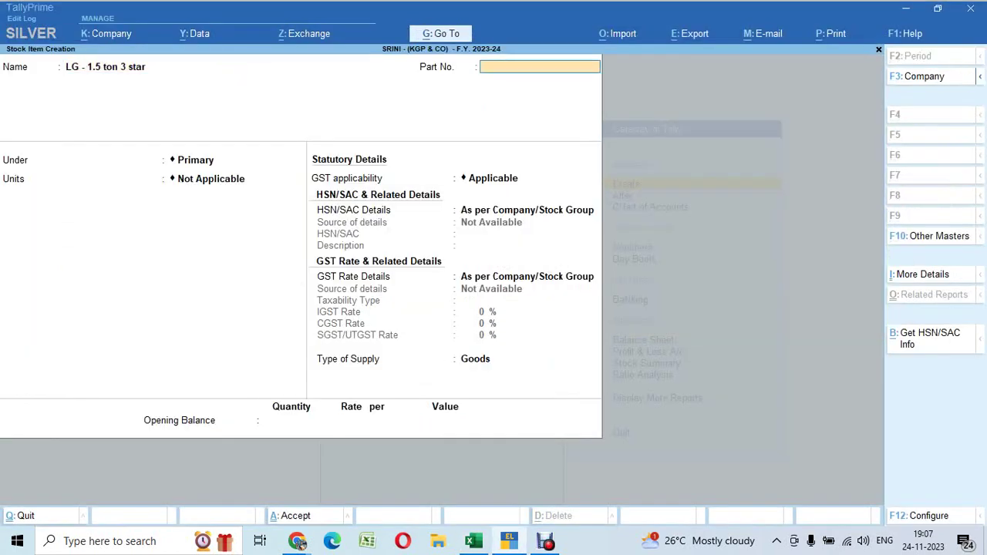
key("alt+Tab")
key("alt+Tab")
type("7")
key("Return")
key("Down")
key("Return")
key("Down")
key("Return")
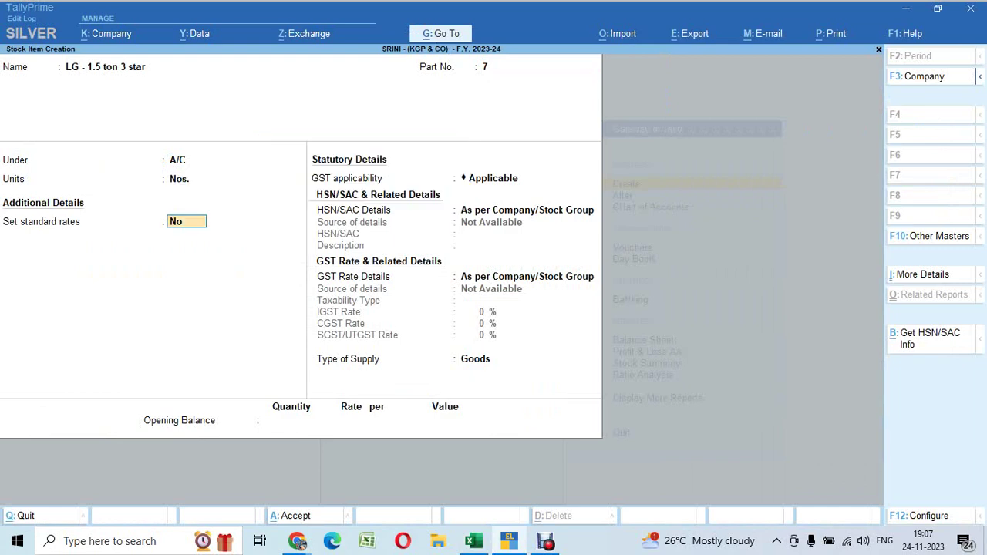
key("Return")
Set standard cost 20,233 and selling price 29,513 for the LG item
key("alt+Tab")
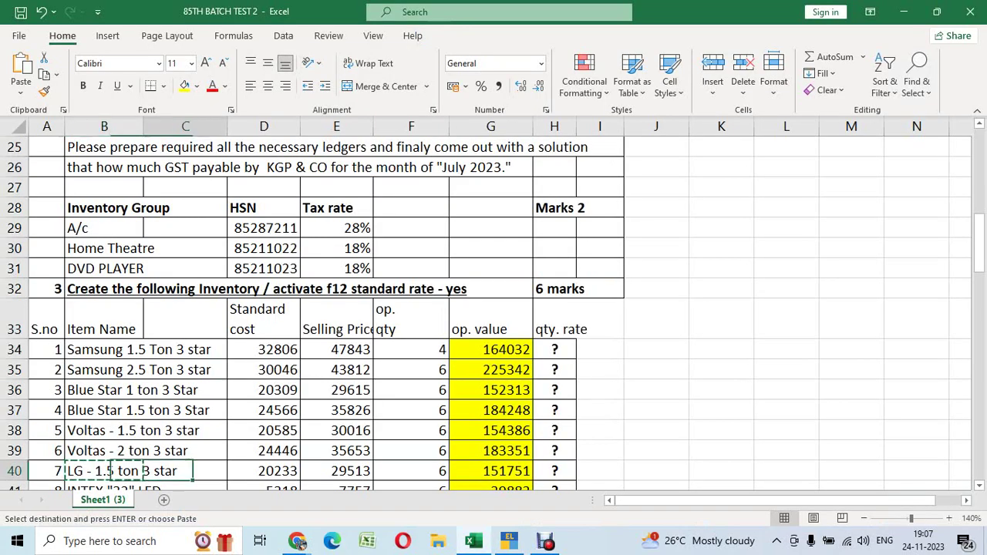
key("alt+Tab")
type("20")
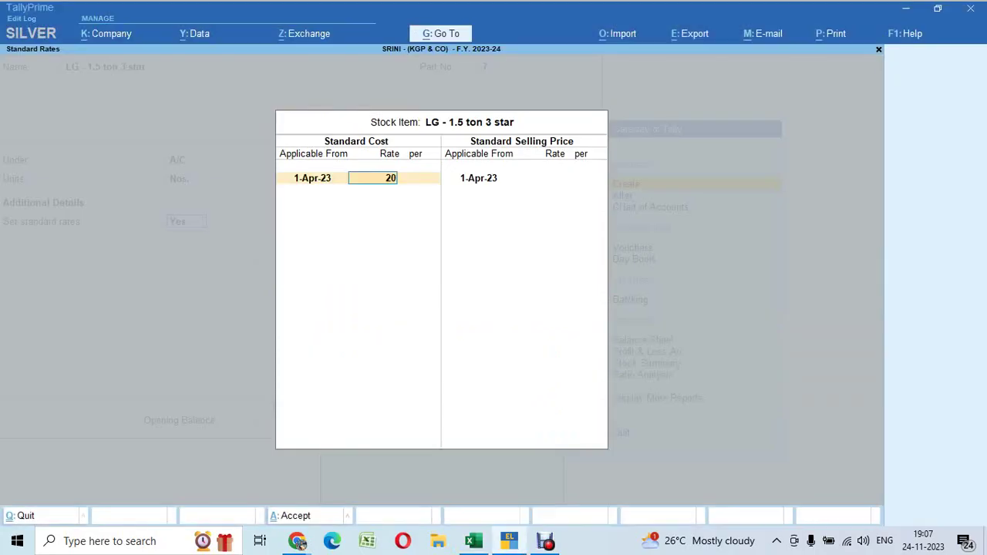
type(",233")
key("Return")
key("Return")
key("Return")
type("29513")
key("Return")
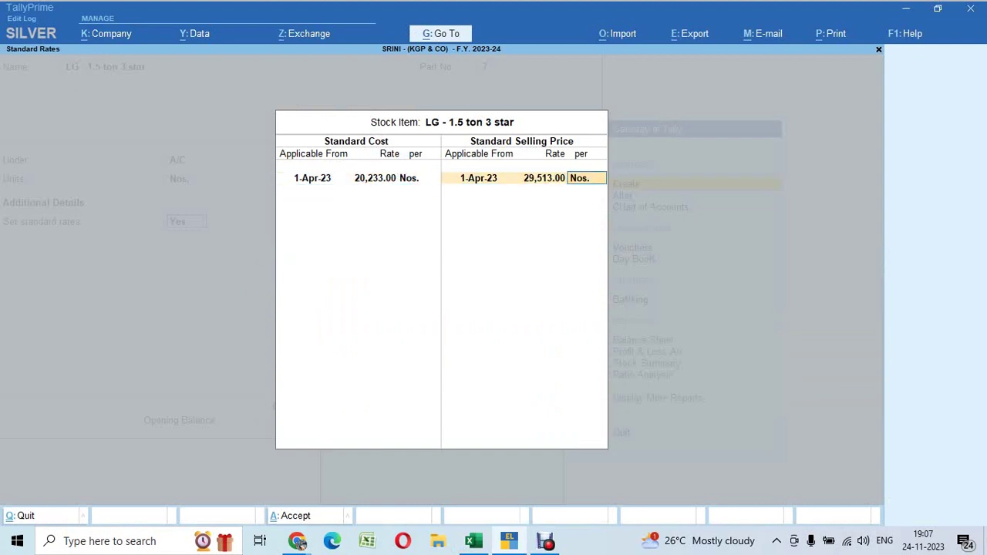
key("Return")
key("Return")
key("Return")
key("Return")
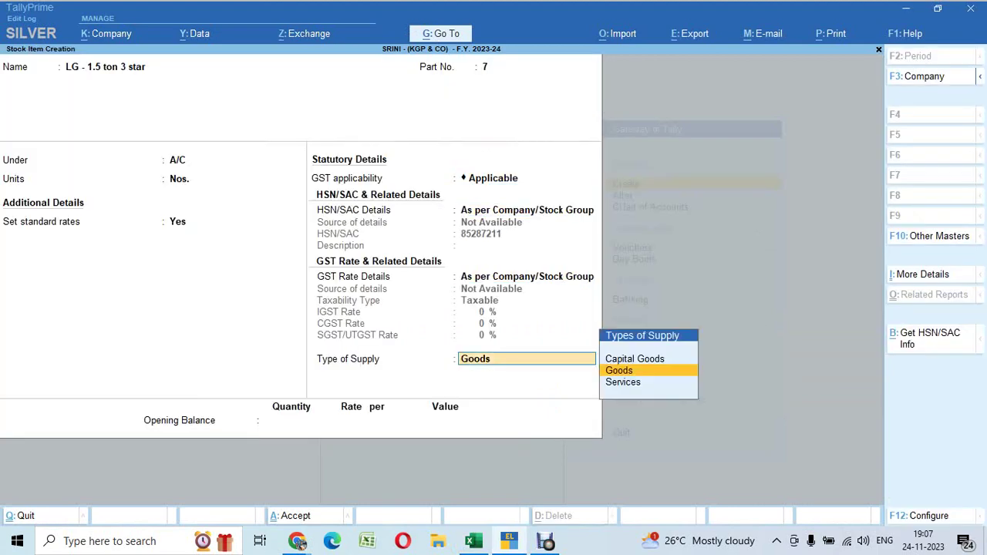
key("Return")
Enter an opening balance of 6 Nos. worth 151751 from G40 and accept the item
key("alt+Tab")
left_click(491, 471)
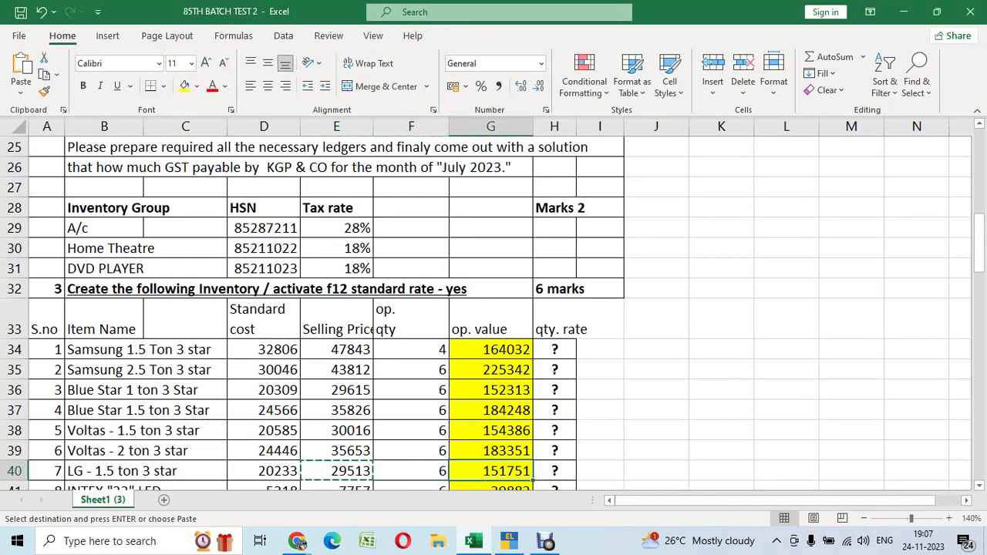
key("ctrl+c")
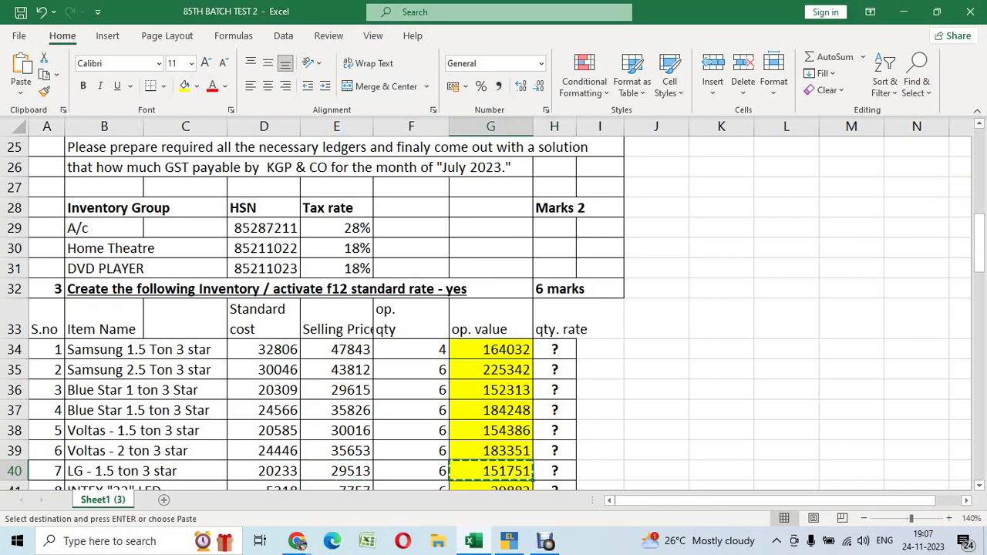
key("alt+Tab")
type("6")
key("Return")
key("Return")
key("ctrl+alt+v")
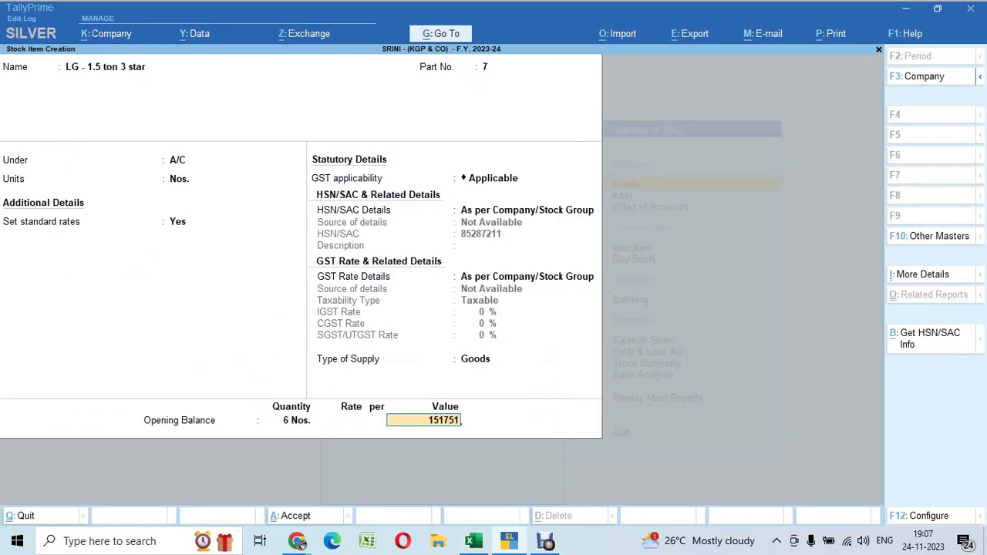
key("Return")
key("Return")
Move to row 41 of the spreadsheet for the next item
key("alt+Tab")
left_click(511, 474)
scroll(494, 308, "down", 4)
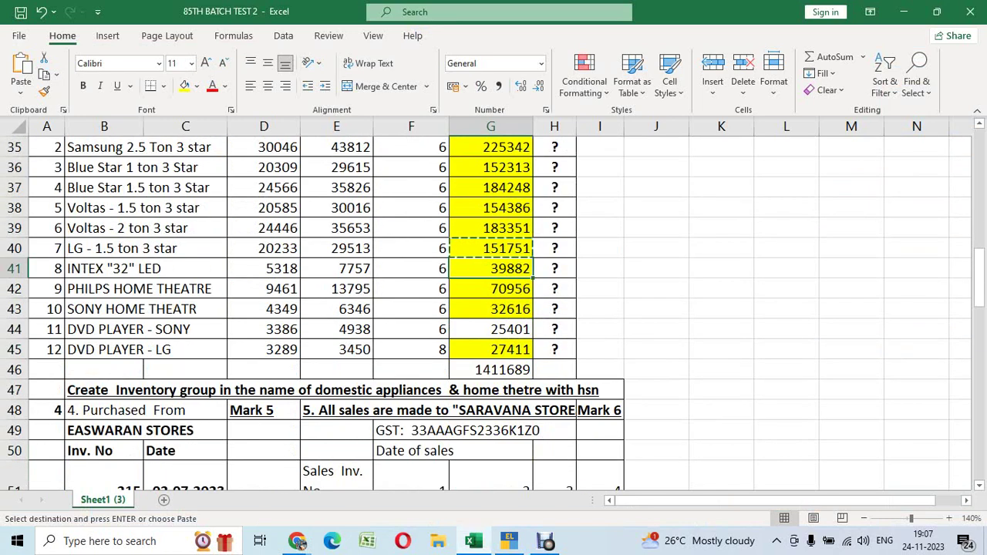
Enter INTEX "32" LED from B41 as a new stock item with part number 8
left_click(140, 268)
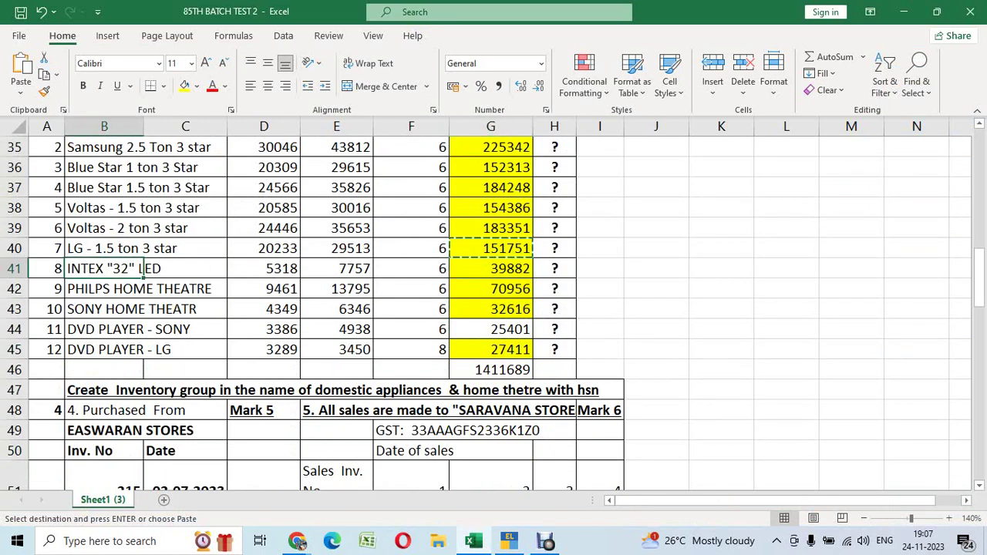
key("ctrl+c")
key("alt+Tab")
key("ctrl+alt+v")
key("Return")
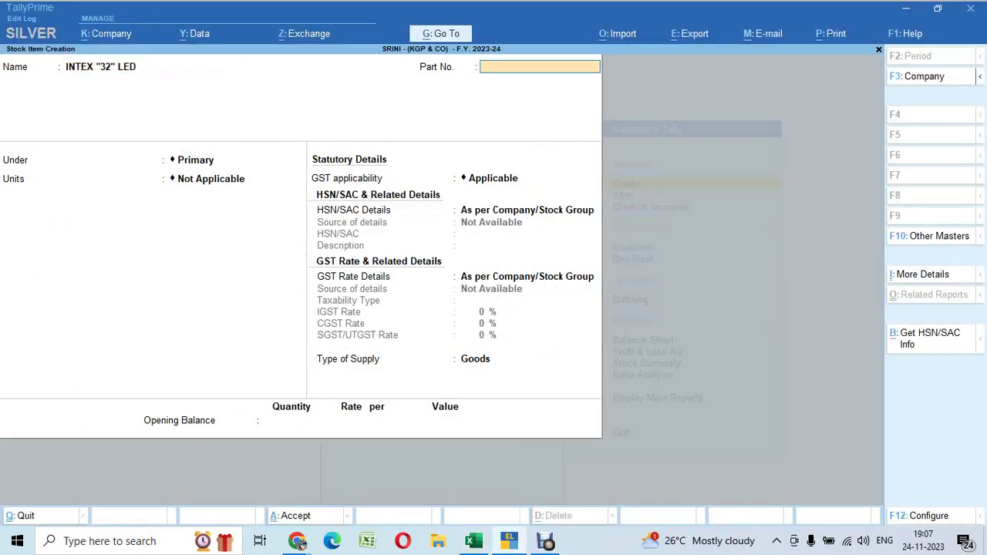
key("alt+Tab")
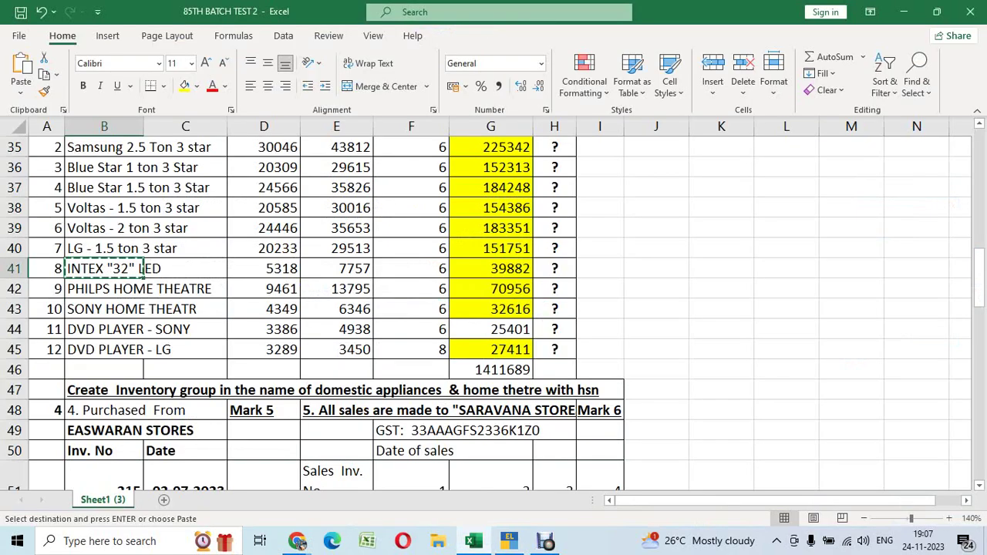
key("alt+Tab")
type("8")
key("Return")
Place it under HOME THEATRE in Nos. with standard rates 5,318 and 7,757
key("Down")
key("Down")
key("Down")
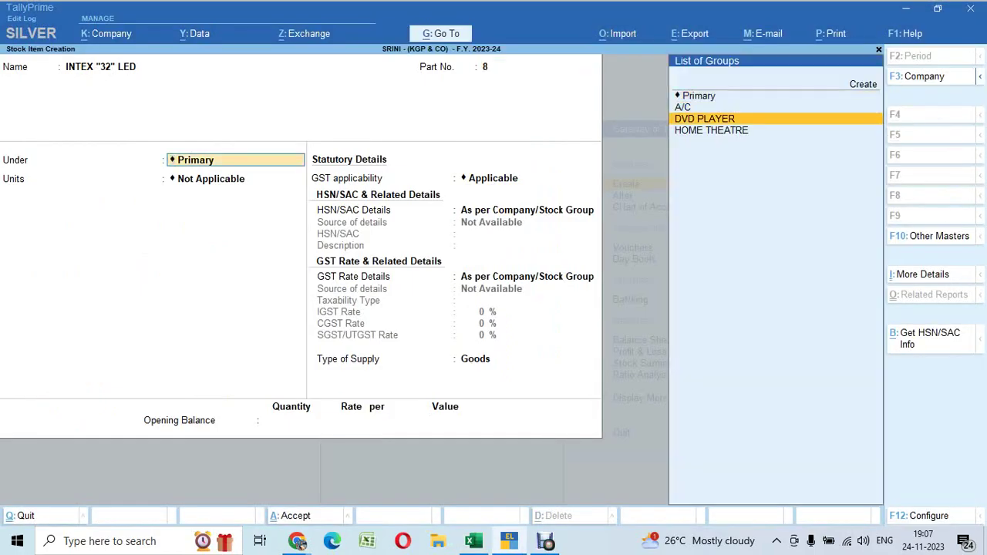
key("Return")
key("Down")
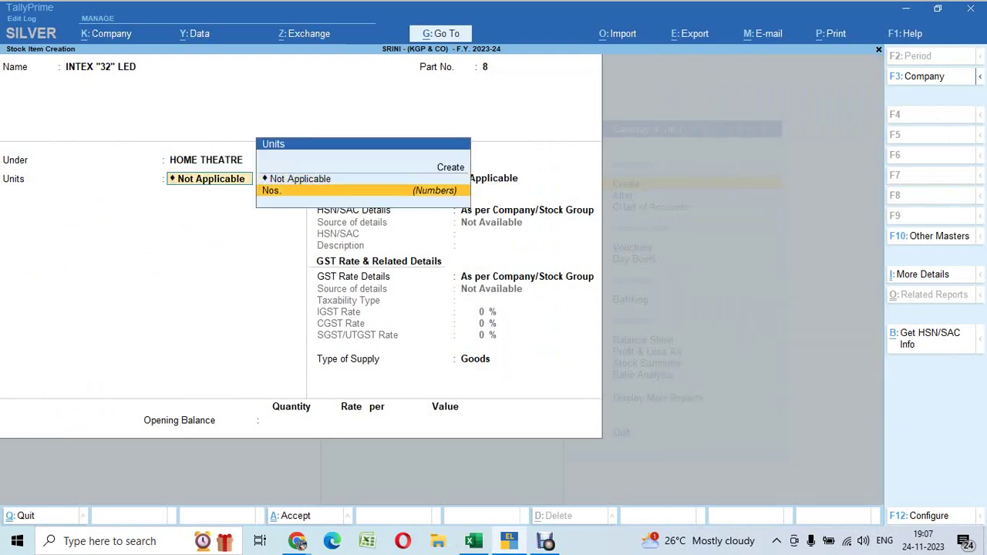
key("Return")
key("Return")
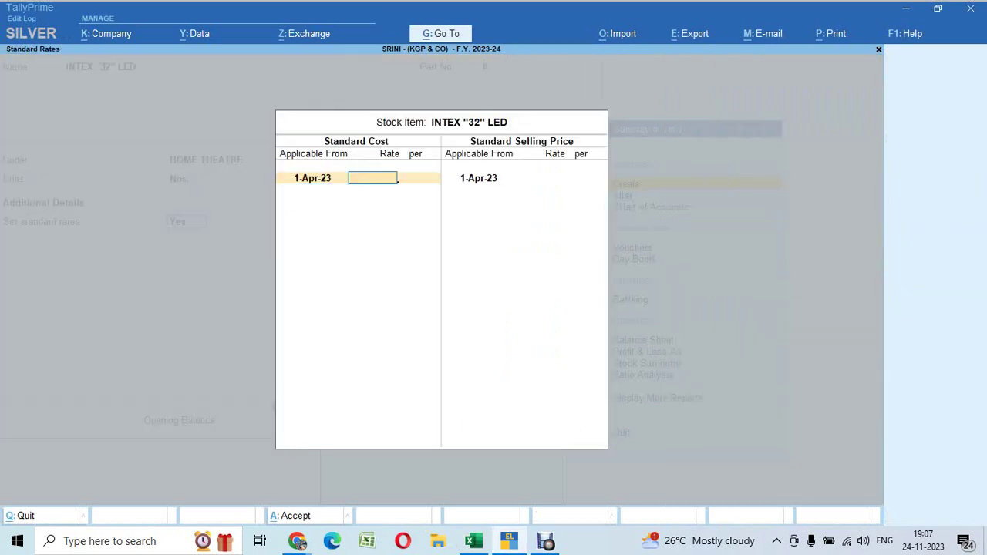
key("alt+Tab")
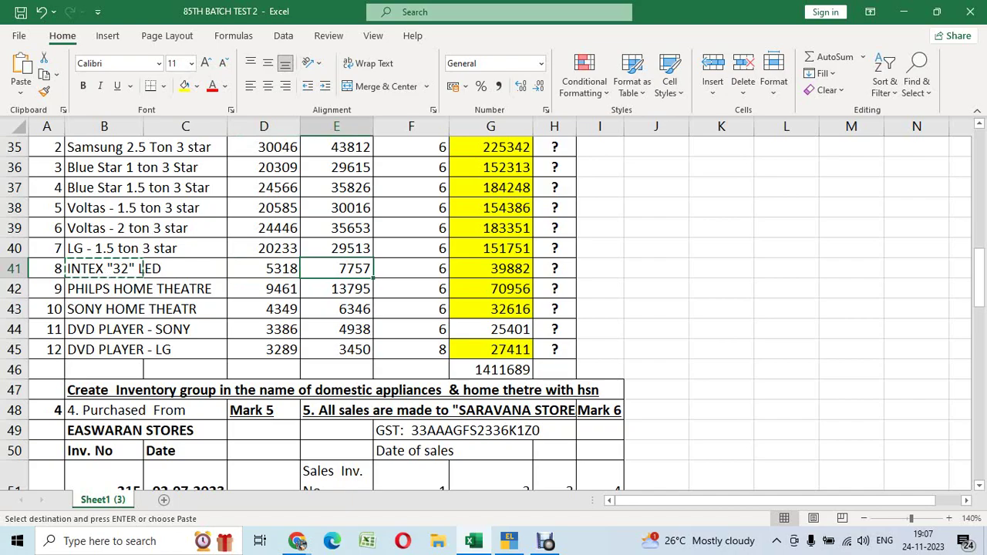
key("ctrl+c")
key("alt+Tab")
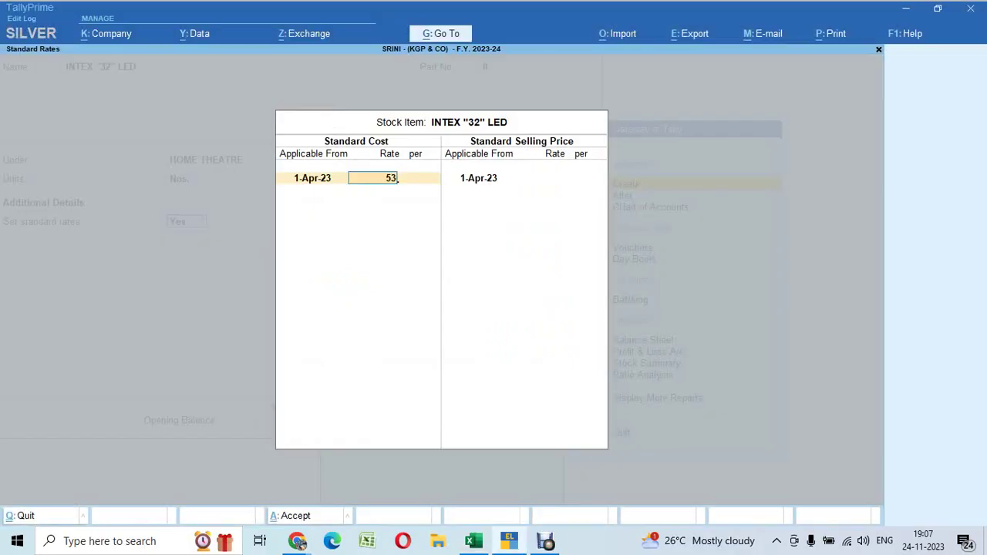
key("Return")
key("Return")
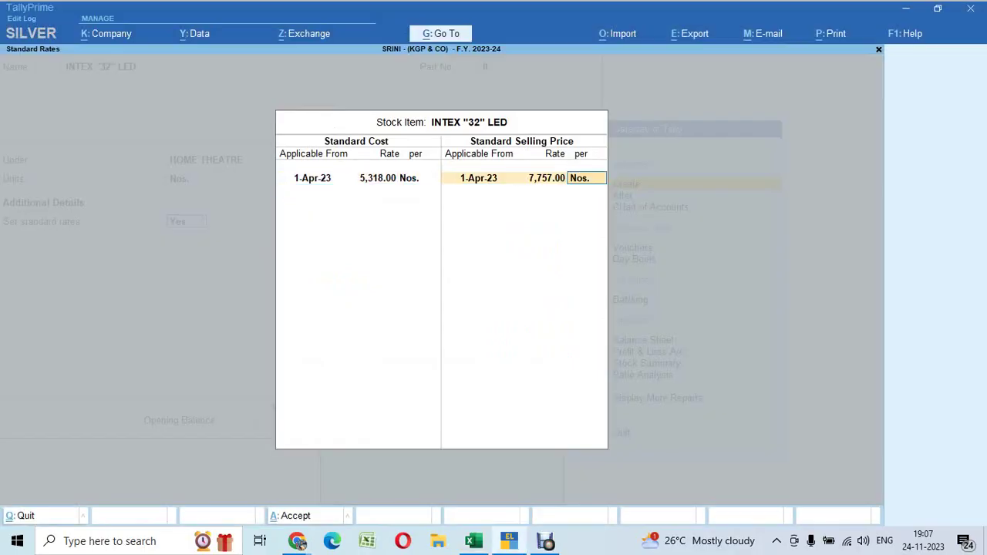
key("Return")
key("Return")
key("Return")
key("Return")
key("Return")
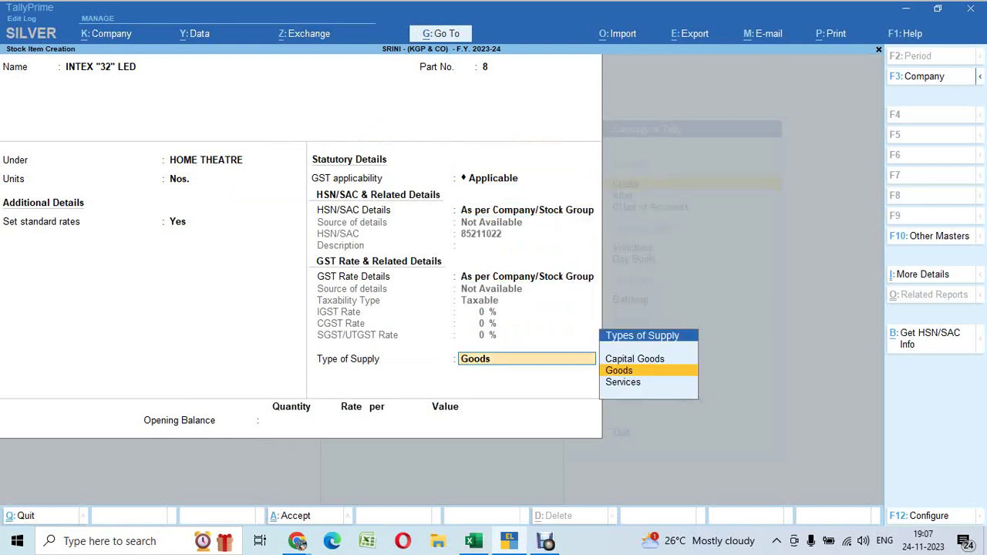
key("Return")
Enter an opening balance of 6 Nos. worth 39882, accept, and move to the next row
key("alt+Tab")
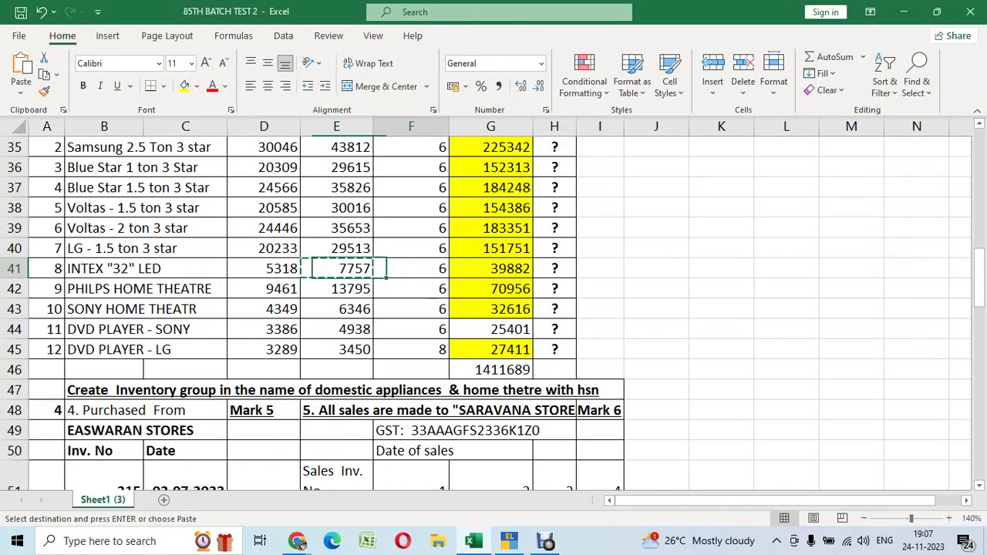
key("alt+Tab")
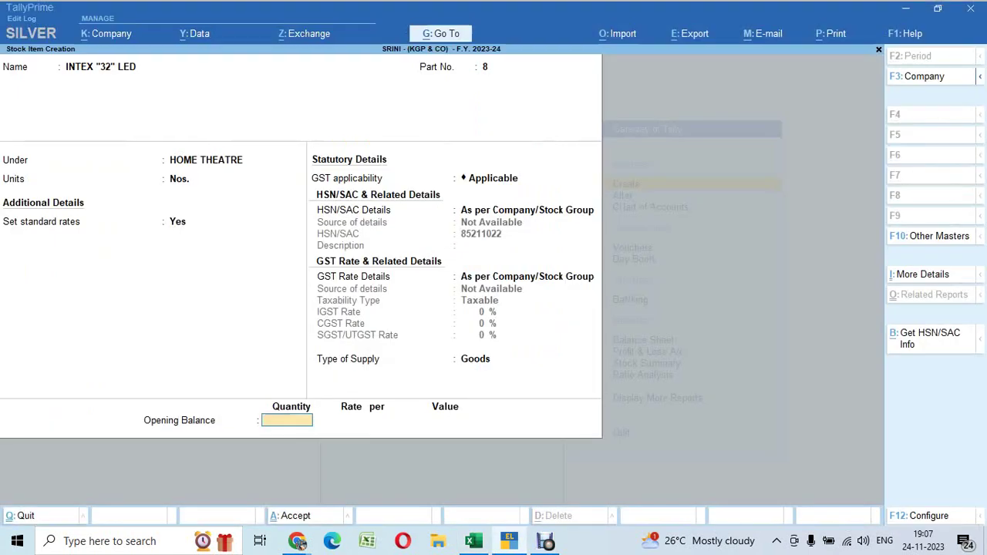
type("6")
key("Return")
key("ctrl+alt+v")
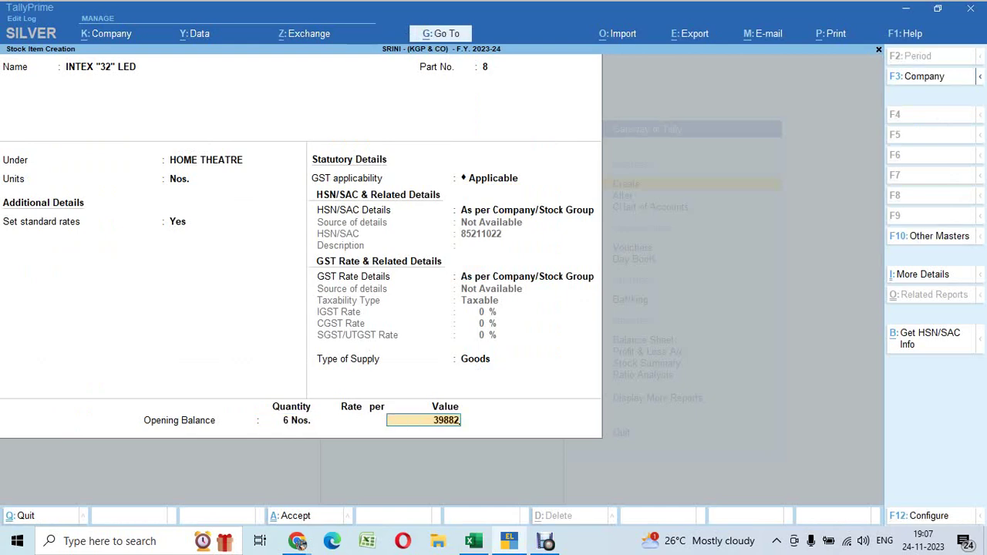
key("Return")
key("Return")
key("alt+Tab")
key("Down")
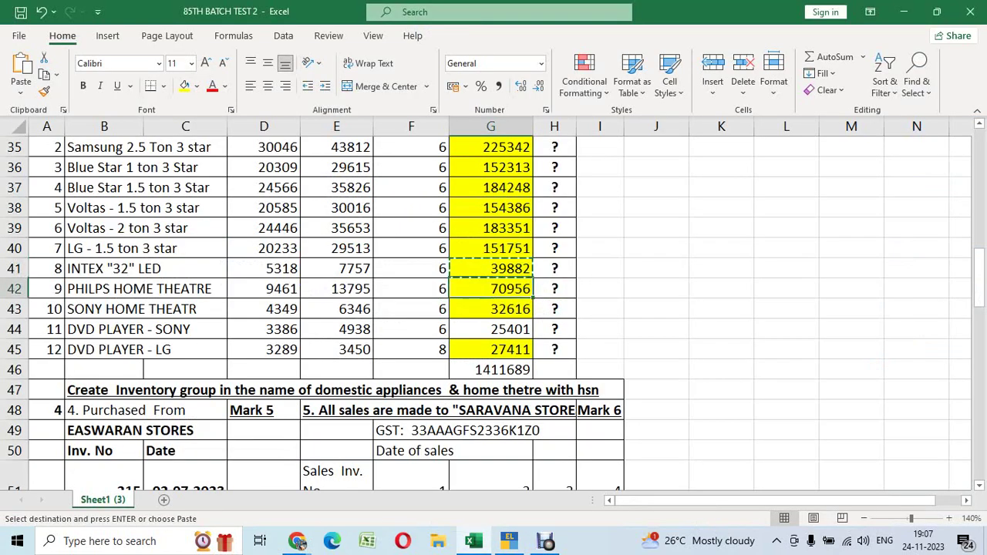
Create stock item PHILIPS HOME THEATRE from the spreadsheet: part 9, under HOME THEATRE, unit Nos
key("Left")
key("Left")
key("Left")
key("Left")
key("Left")
key("ctrl+c")
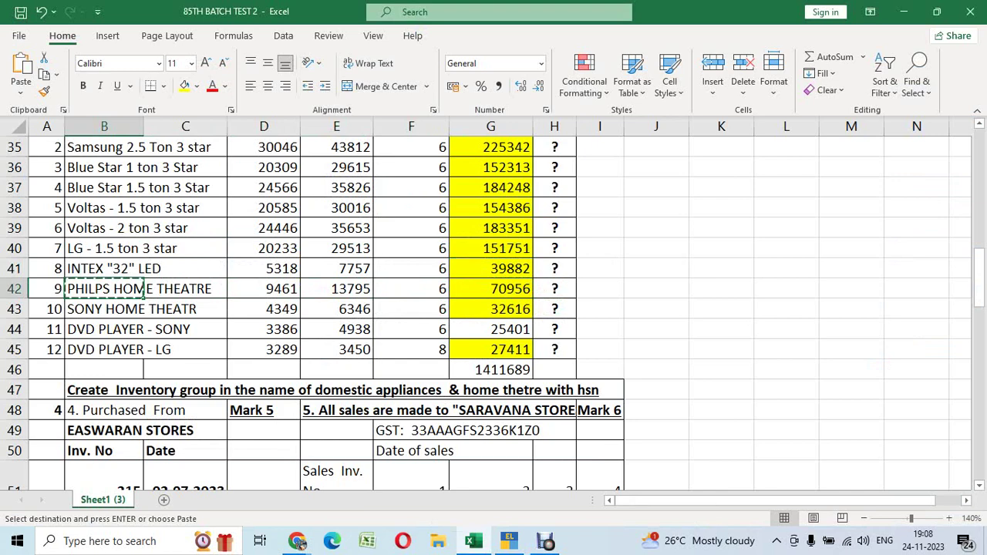
key("alt+Tab")
key("ctrl+alt+v")
key("Return")
key("alt+Tab")
key("Right")
key("Right")
key("Right")
key("ctrl+c")
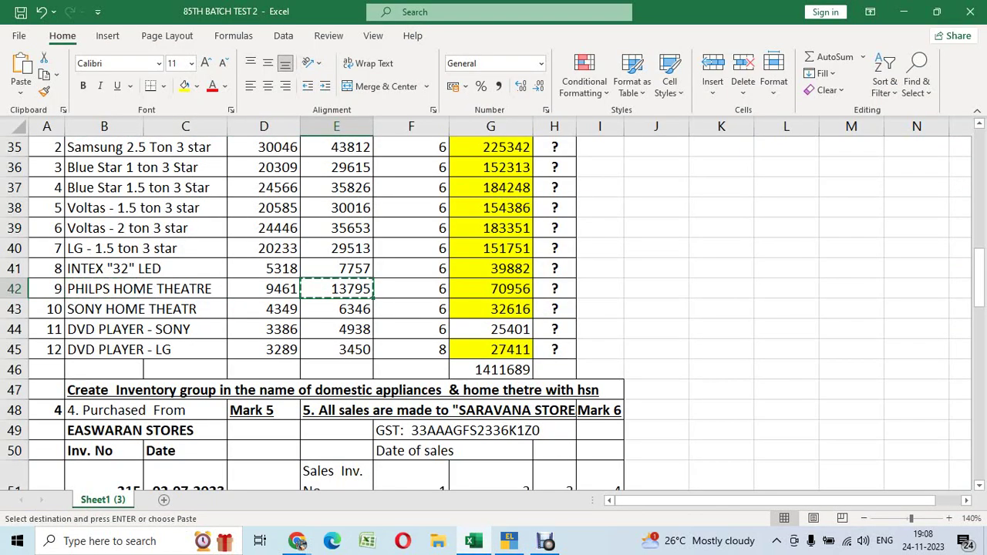
key("alt+Tab")
key("alt+Tab")
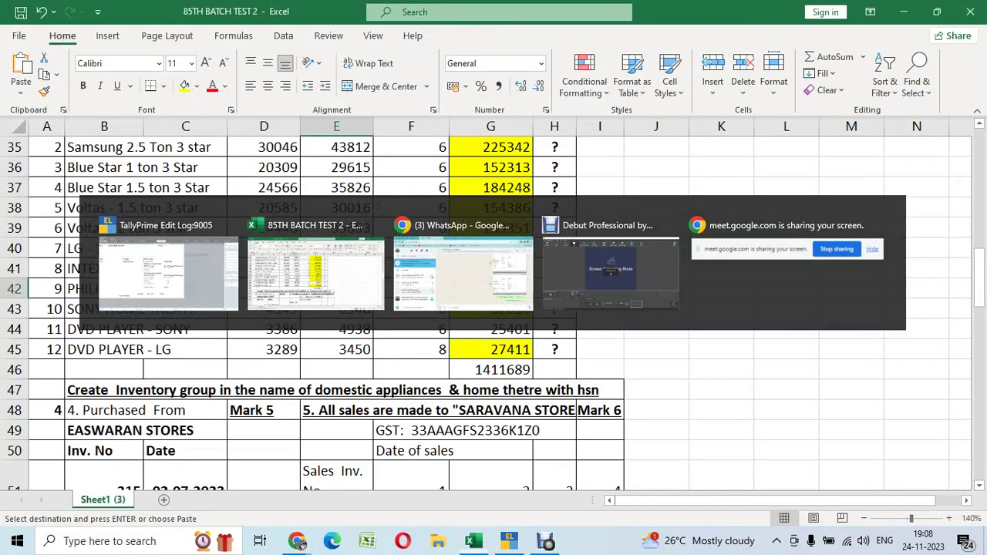
key("alt+Tab")
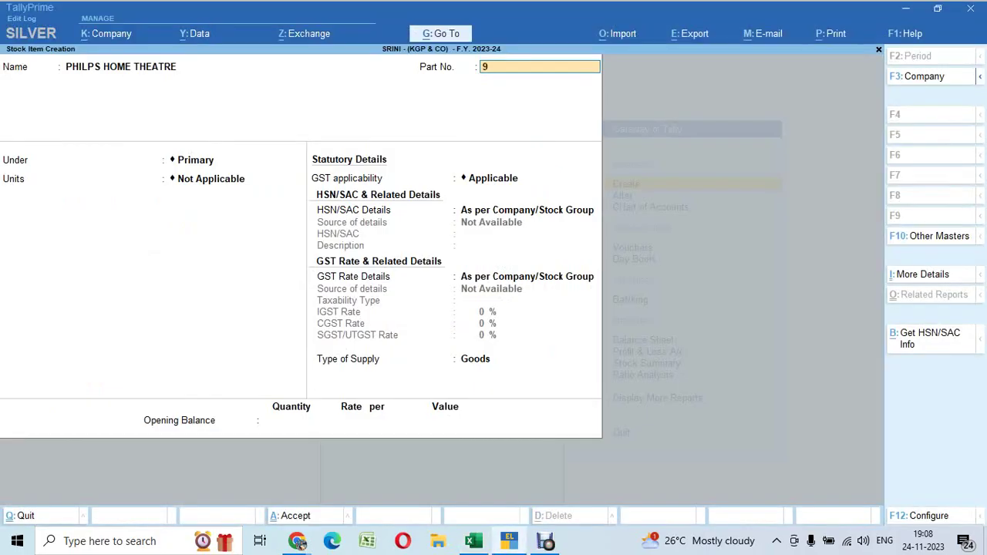
key("Return")
key("Down")
key("Down")
key("Down")
key("Return")
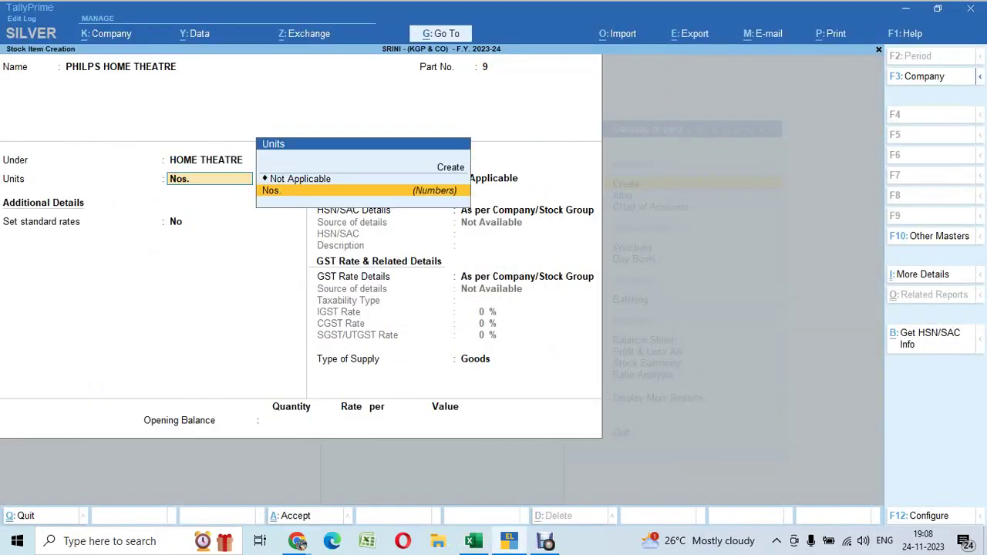
key("Return")
Turn on standard rates with cost 9,461 and selling price 13,795
type("y")
key("Return")
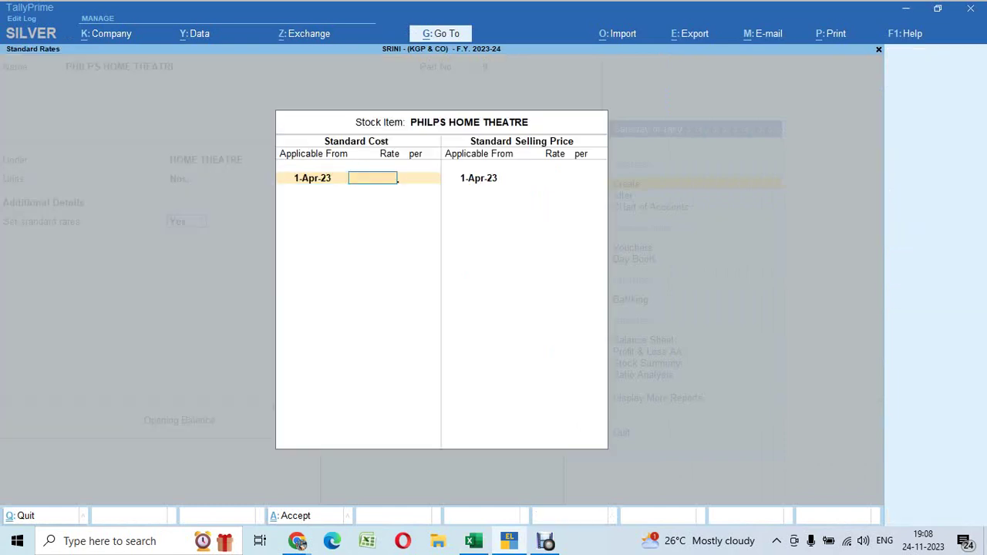
key("alt+Tab")
key("alt+Tab")
type("9461")
key("Return")
key("Return")
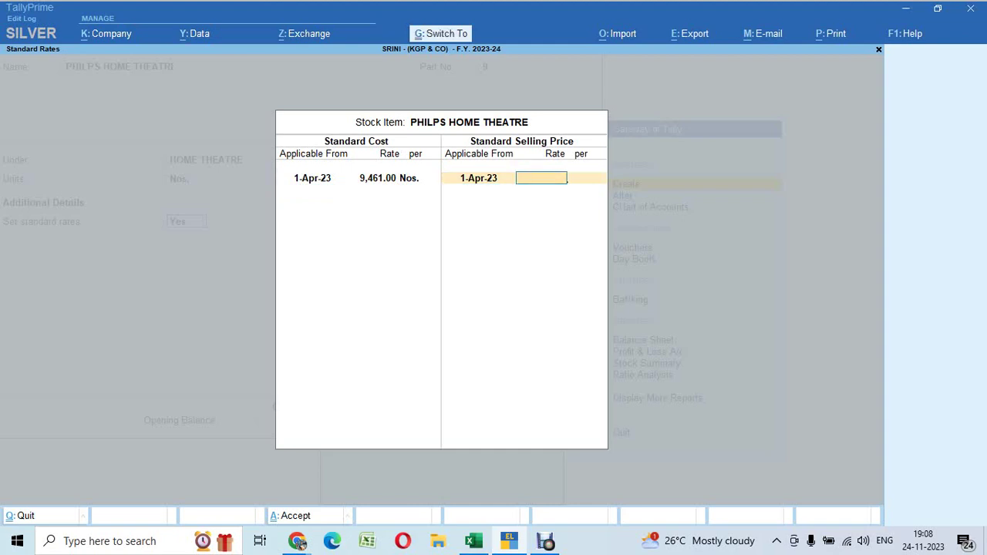
key("ctrl+alt+v")
key("Return")
key("Return")
key("Return")
key("Return")
key("Return")
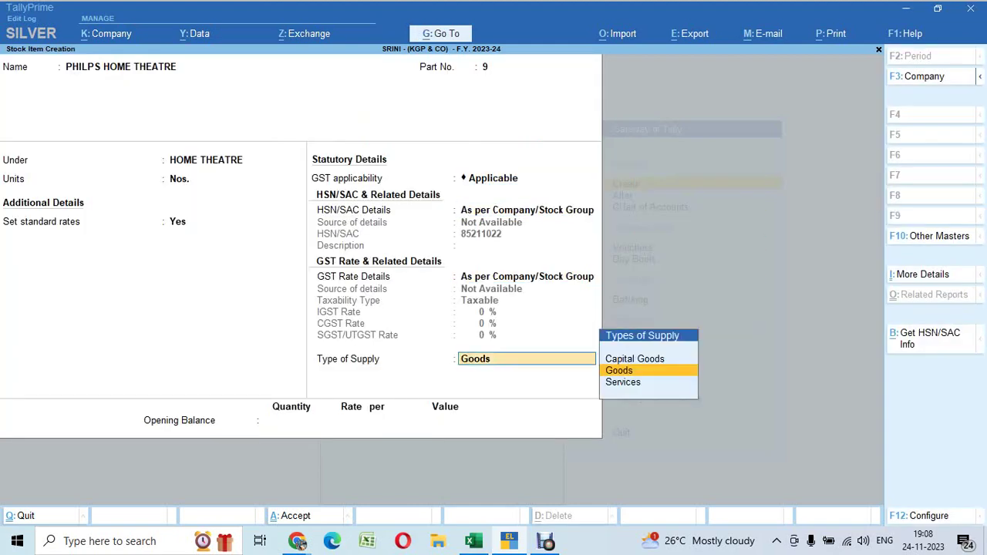
key("Return")
Enter opening stock of 6 Nos. worth 70,956 and accept the item
key("alt+Tab")
key("Right")
key("Right")
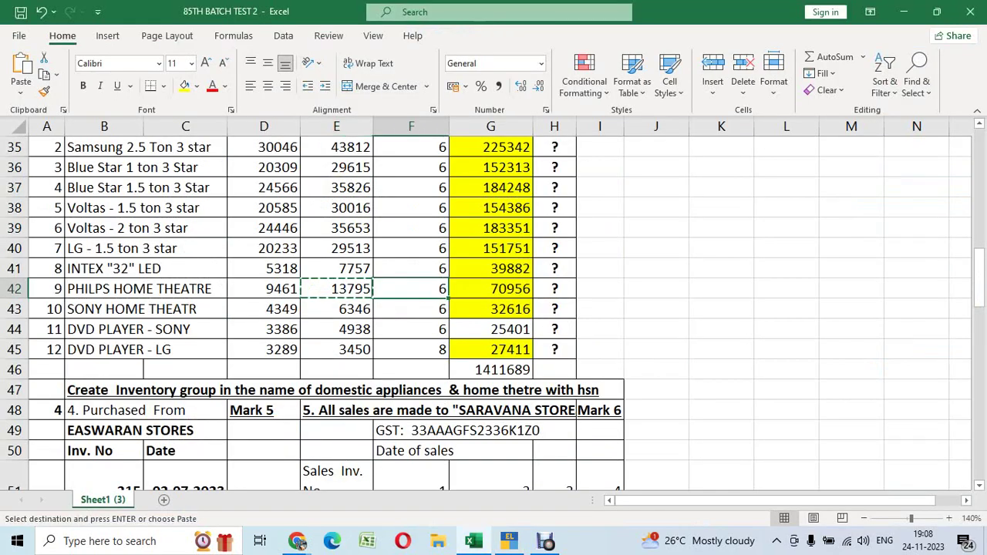
key("ctrl+c")
key("alt+Tab")
type("6")
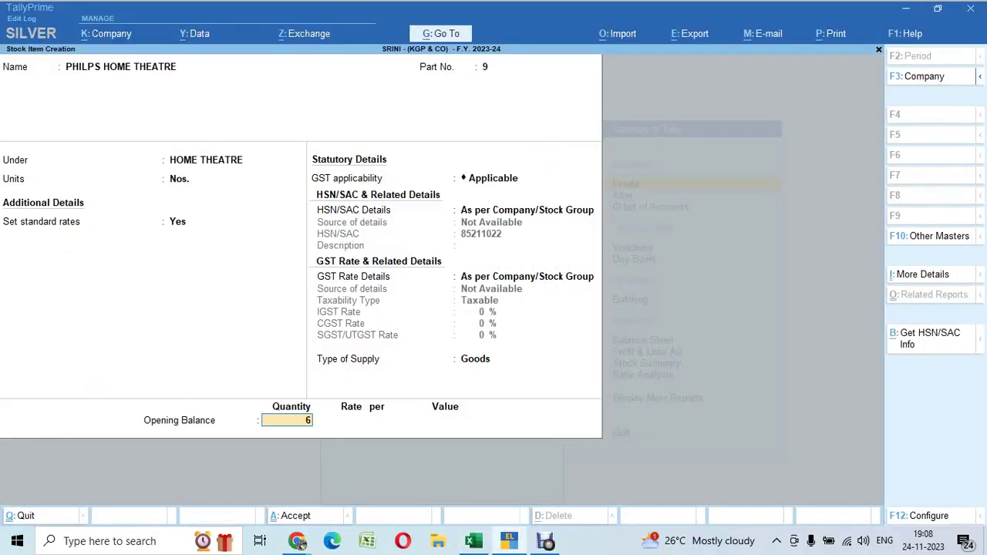
key("Return")
key("Return")
key("ctrl+alt+v")
key("Return")
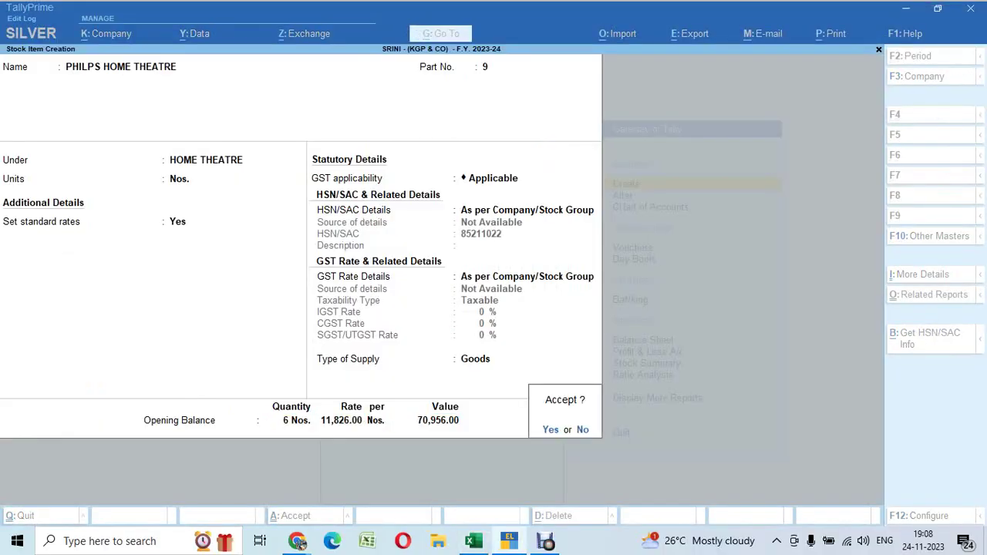
key("Return")
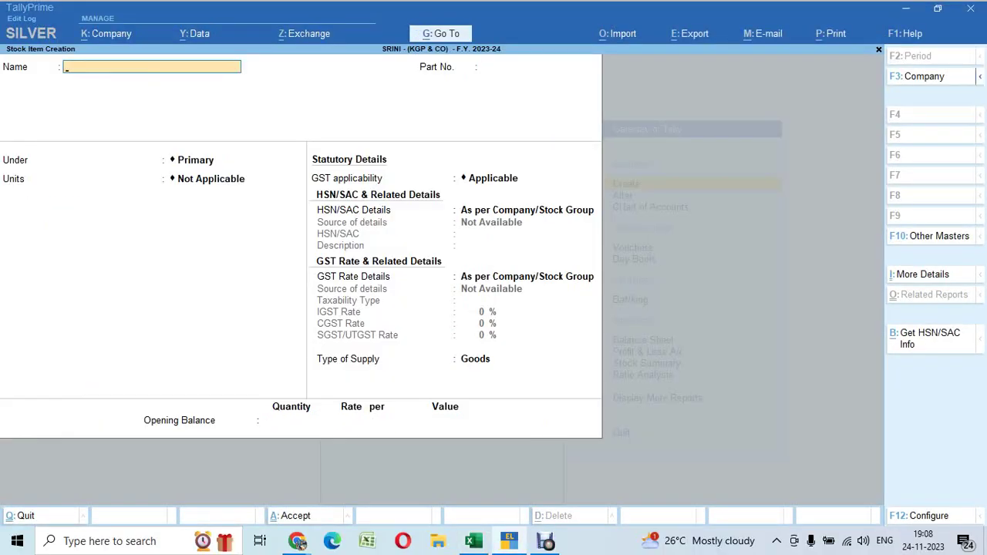
Copy the name SONY HOME THEATR and part number 10 from the spreadsheet into a new item
key("alt+Tab")
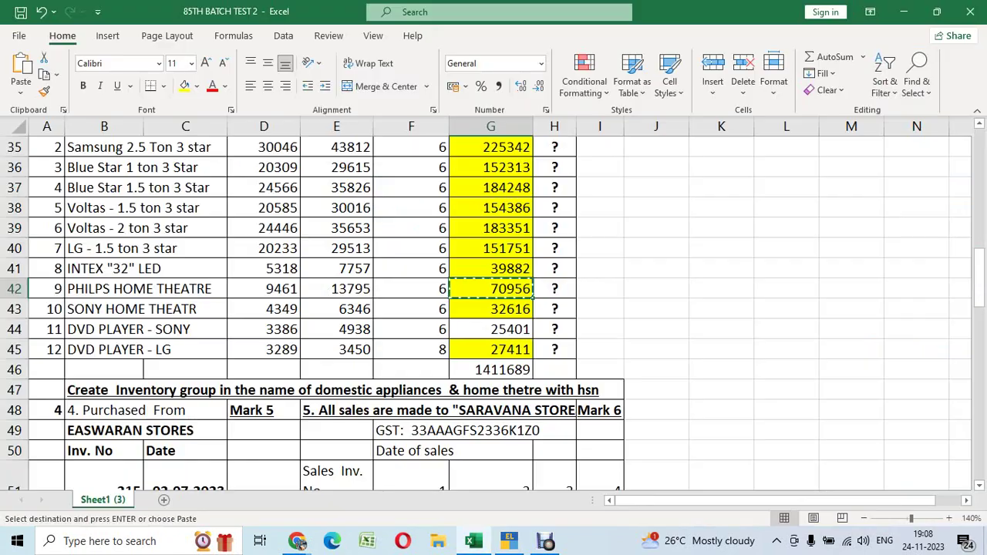
key("Down")
key("Left")
key("Left")
key("Left")
key("Left")
key("Left")
key("Left")
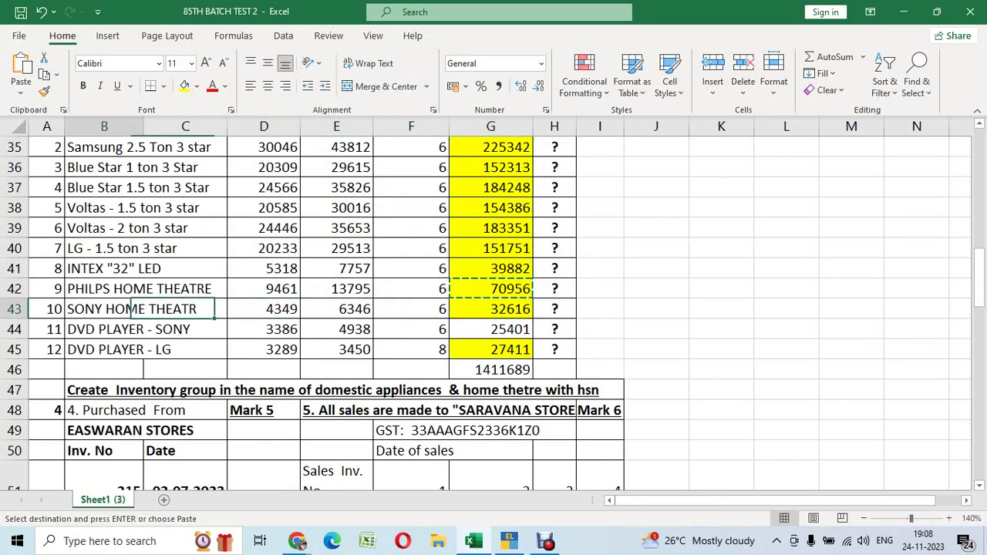
key("Right")
key("ctrl+c")
key("alt+Tab")
key("ctrl+alt+v")
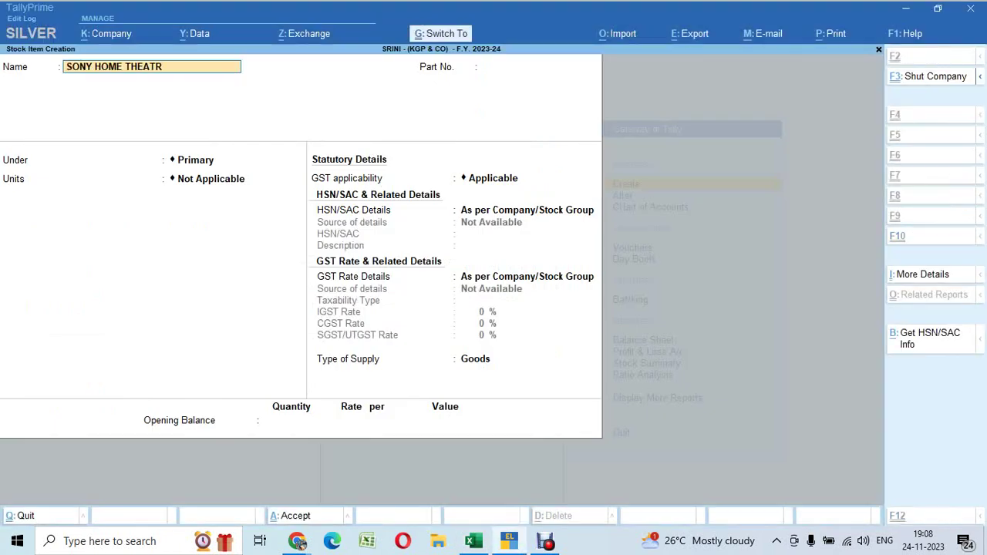
key("Return")
key("alt+Tab")
key("Left")
key("ctrl+c")
key("alt+Tab")
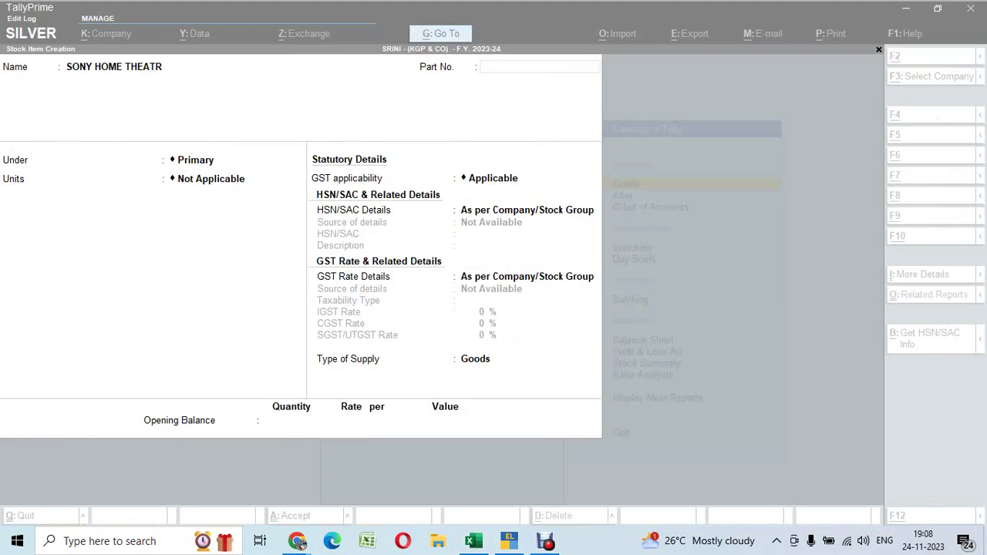
key("ctrl+alt+v")
key("Return")
Place the item under HOME THEATRE with unit Nos
key("Down")
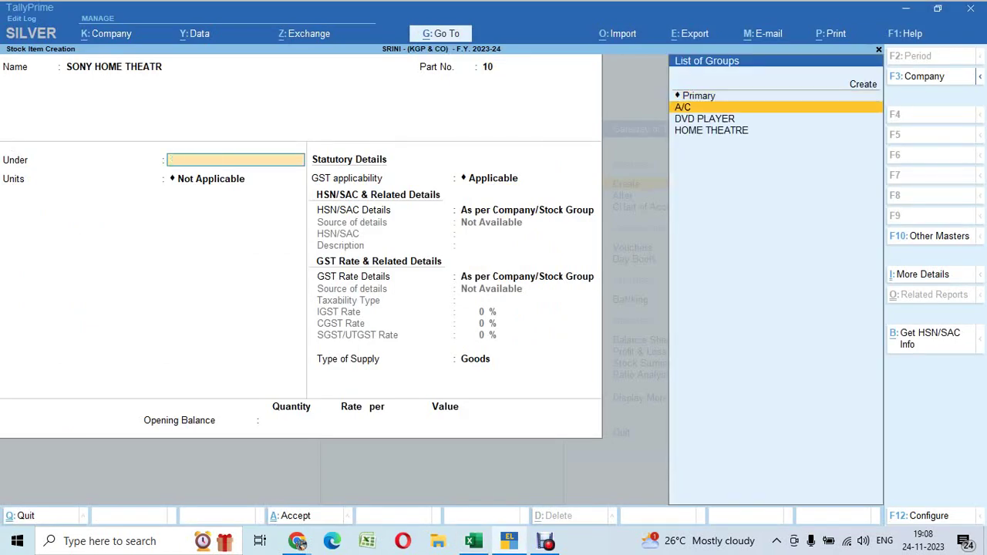
key("Down")
key("Down")
key("Return")
key("Down")
key("Return")
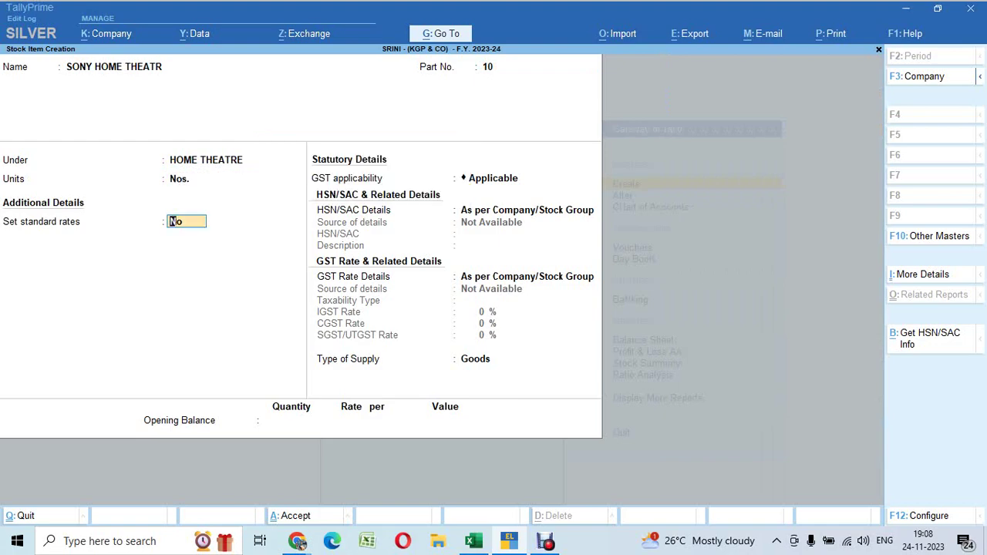
Turn on standard rates with cost 4,349 and selling price 6,346
key("y")
key("alt+Tab")
key("Right")
key("Right")
key("Right")
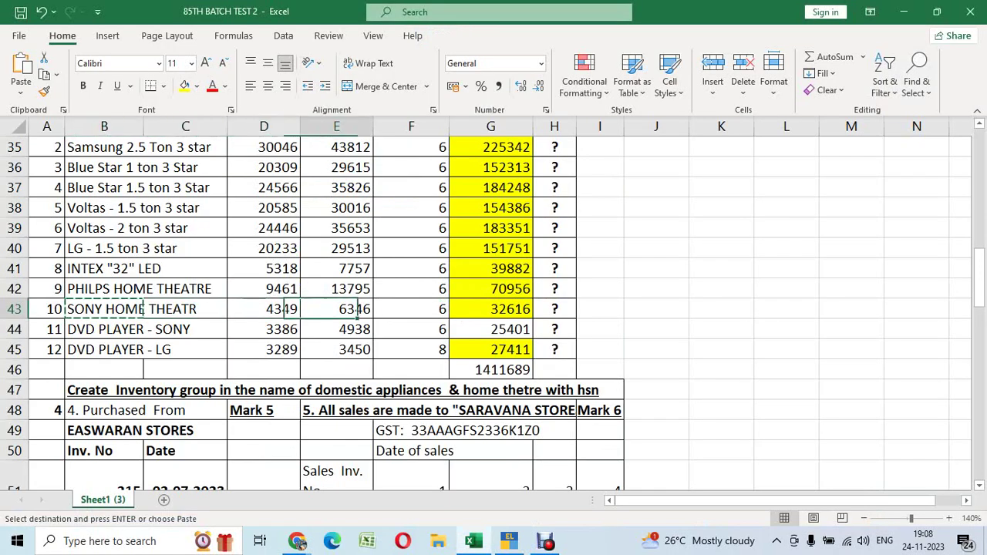
key("ctrl+c")
key("alt+Tab")
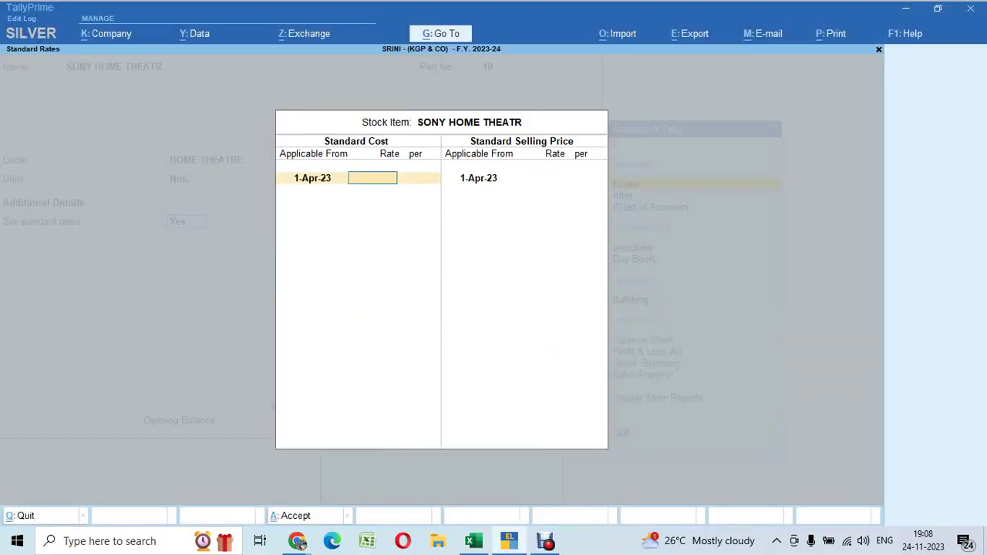
key("Return")
key("Return")
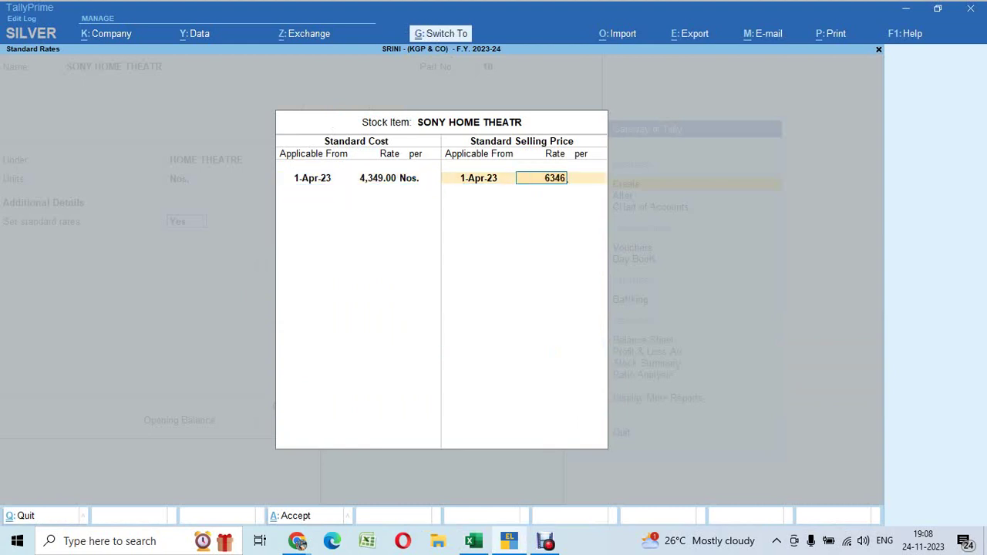
key("Return")
key("Return")
key("Return")
key("Return")
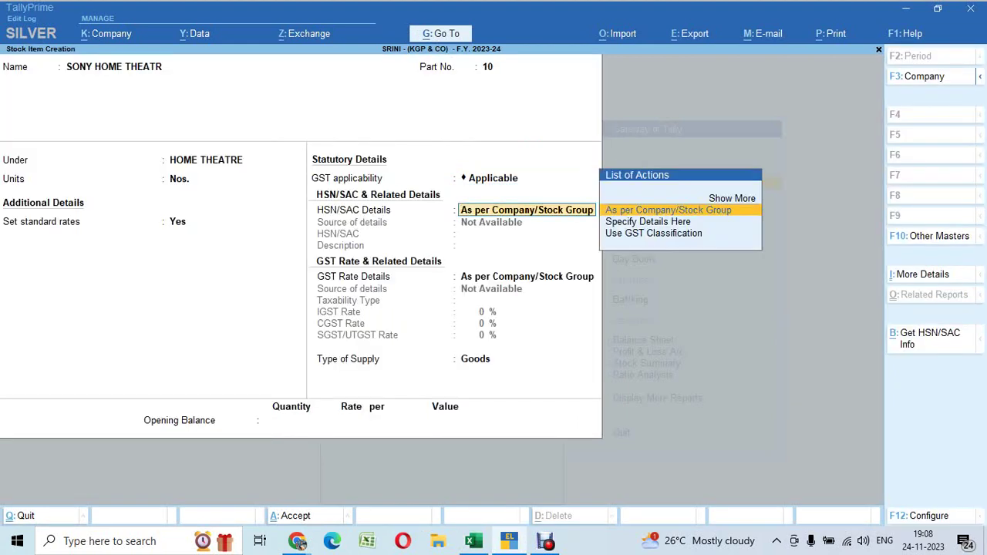
key("Return")
key("Return")
key("Return")
key("alt+Tab")
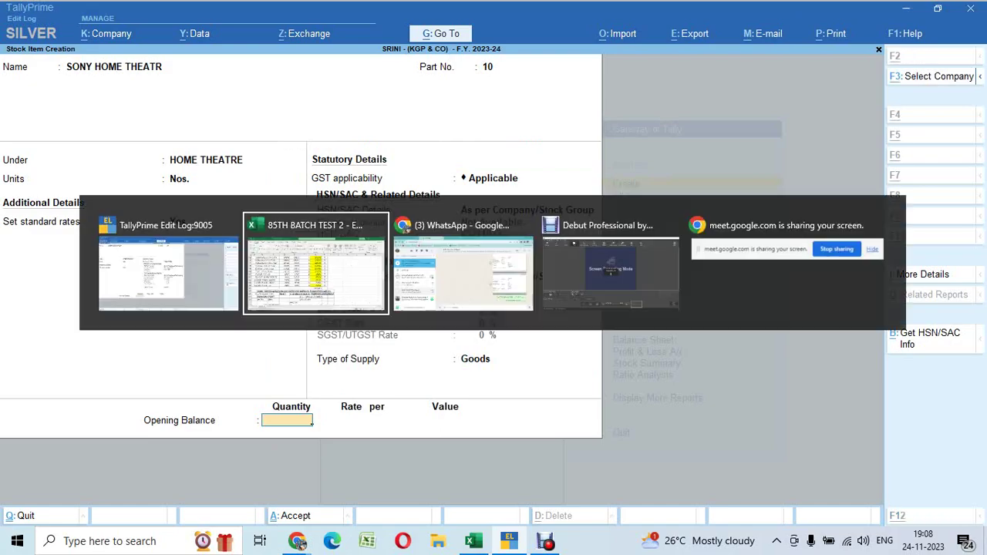
key("alt+Tab")
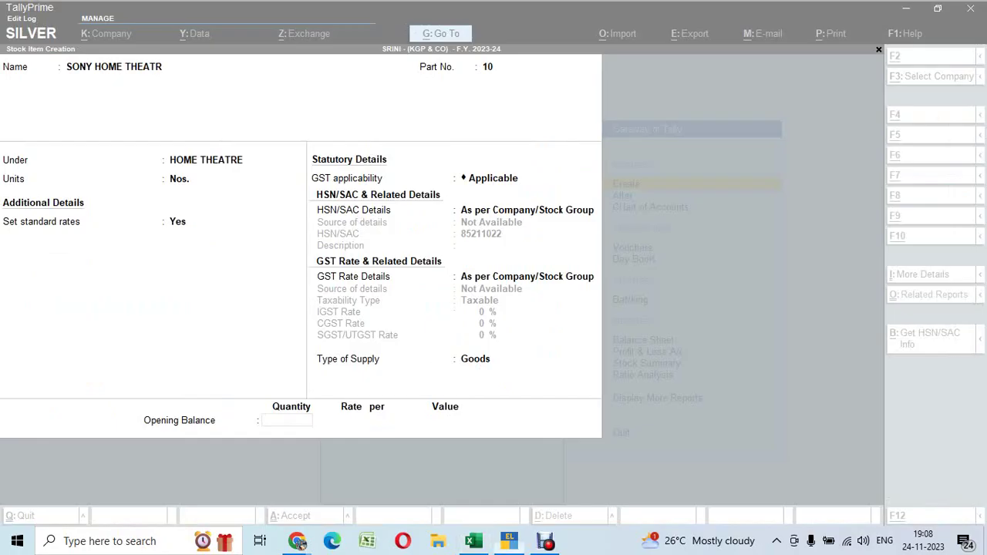
Enter opening stock of 6 Nos. worth 32,616 and accept the item
type("6")
key("Return")
key("Return")
key("Return")
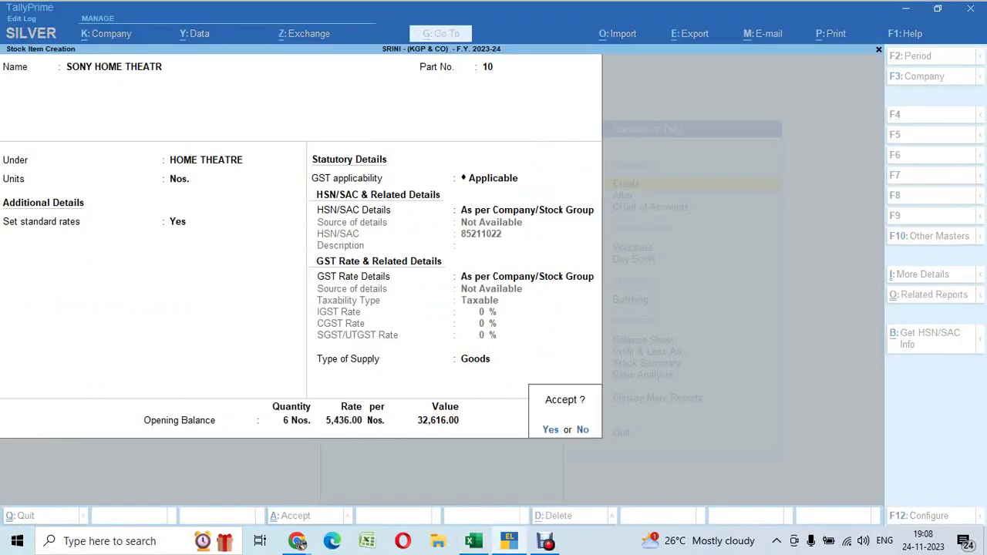
key("Return")
key("alt+Tab")
Copy the next item name, DVD PLAYER - SONY, from row 44 of the spreadsheet
key("Down")
key("Left")
key("Left")
key("Left")
key("Left")
key("Left")
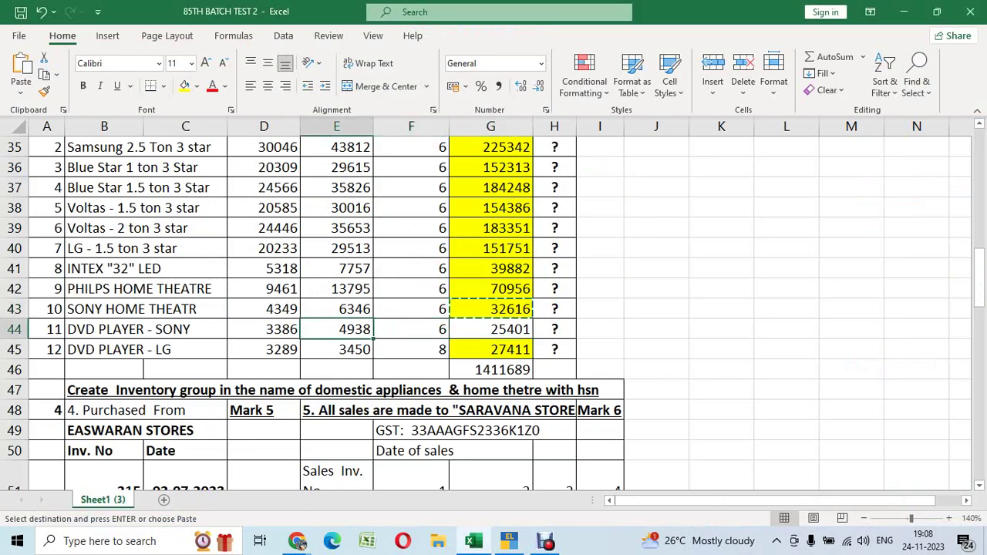
key("ctrl+c")
key("alt+Tab")
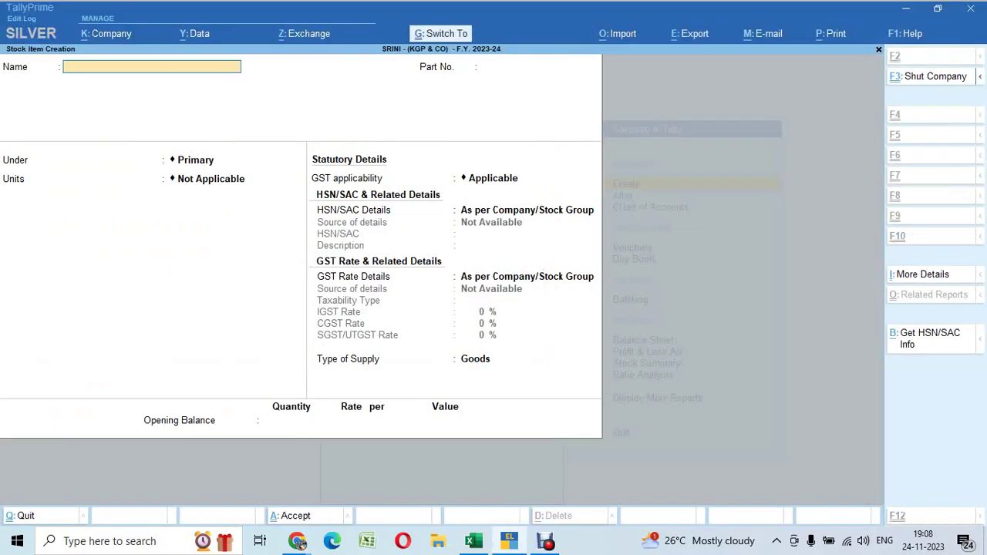
Paste DVD PLAYER - SONY as a new item, part 11, under DVD PLAYER, unit Nos
key("ctrl+alt+v")
key("Return")
type("11")
key("Return")
key("Down")
key("Down")
key("Down")
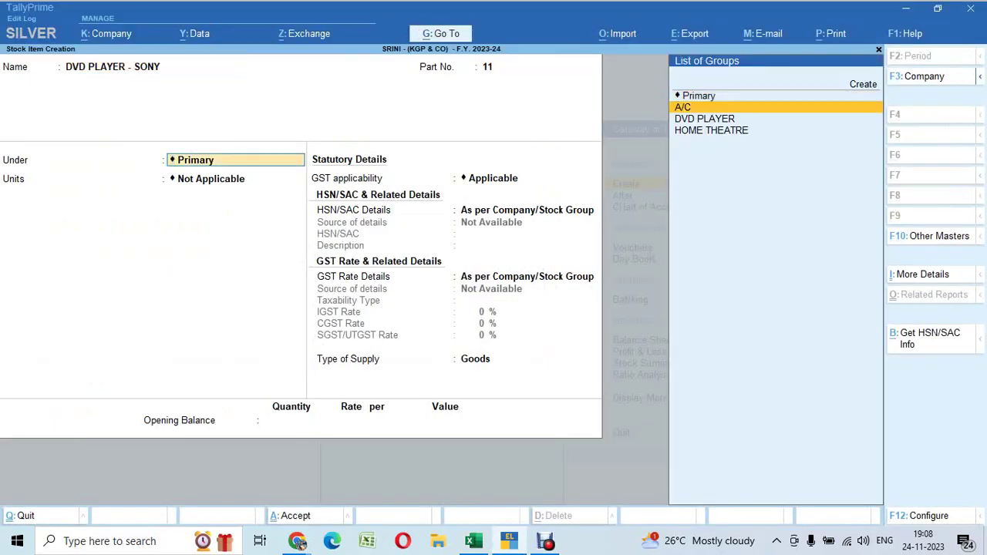
key("Up")
key("Return")
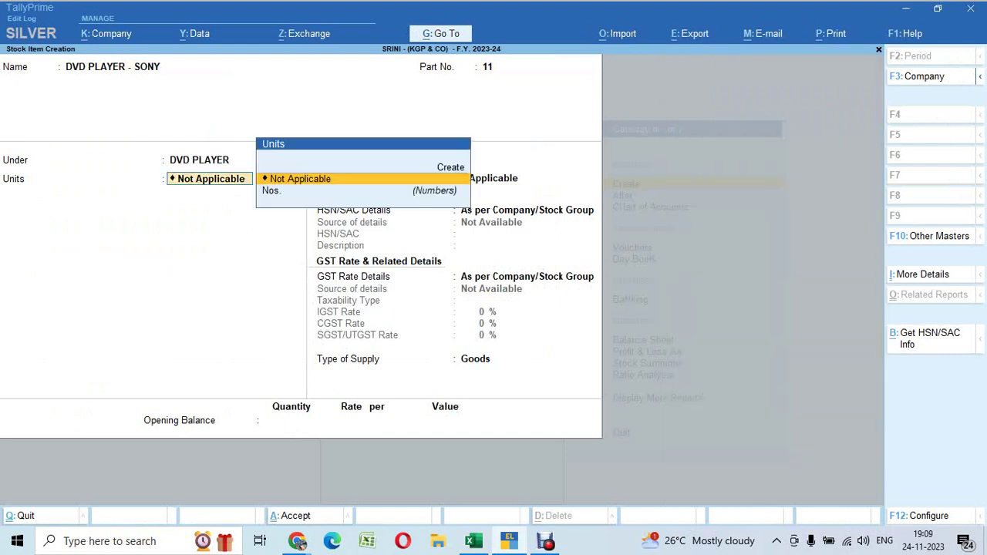
key("Down")
key("Return")
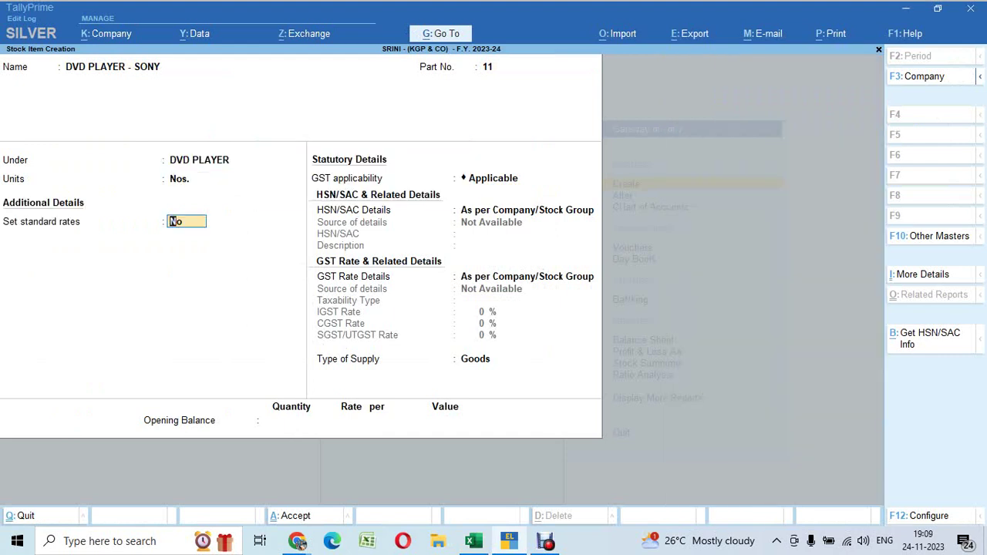
Turn on standard rates with cost 3,386 and selling price 4,938, keeping default GST details
key("y")
key("Return")
key("alt+Tab")
key("Right")
key("Right")
key("Right")
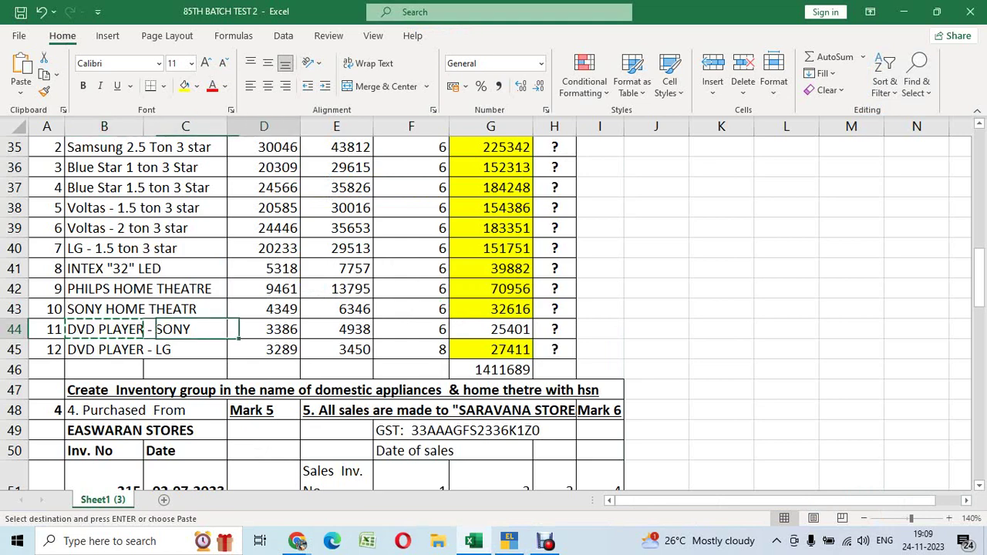
key("ctrl+c")
key("alt+Tab")
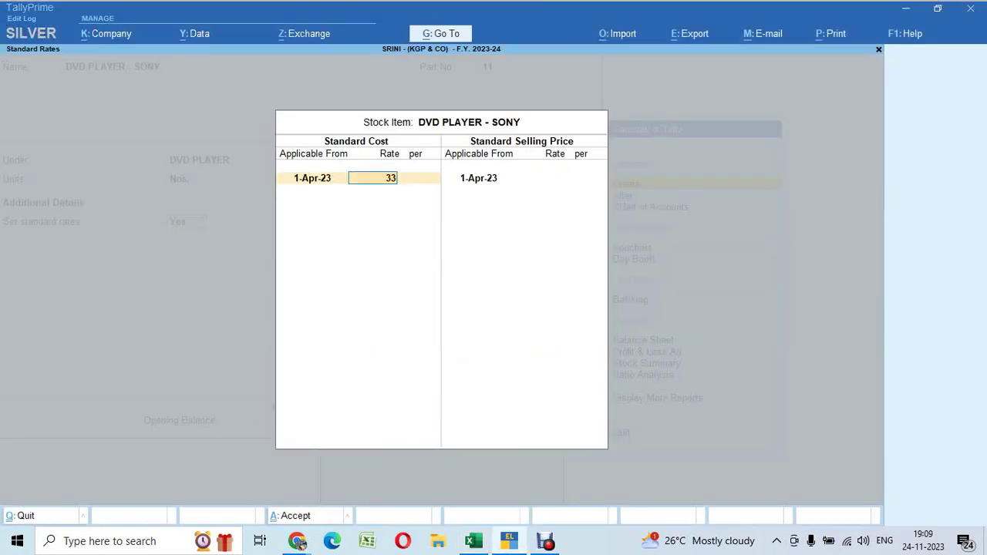
key("Return")
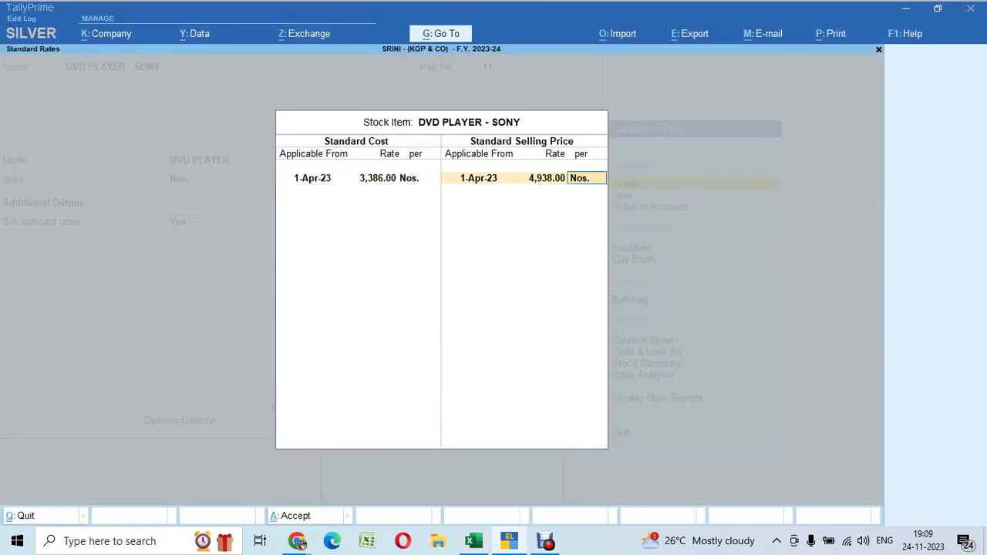
key("Return")
key("Return")
key("Return")
key("Return")
key("Return")
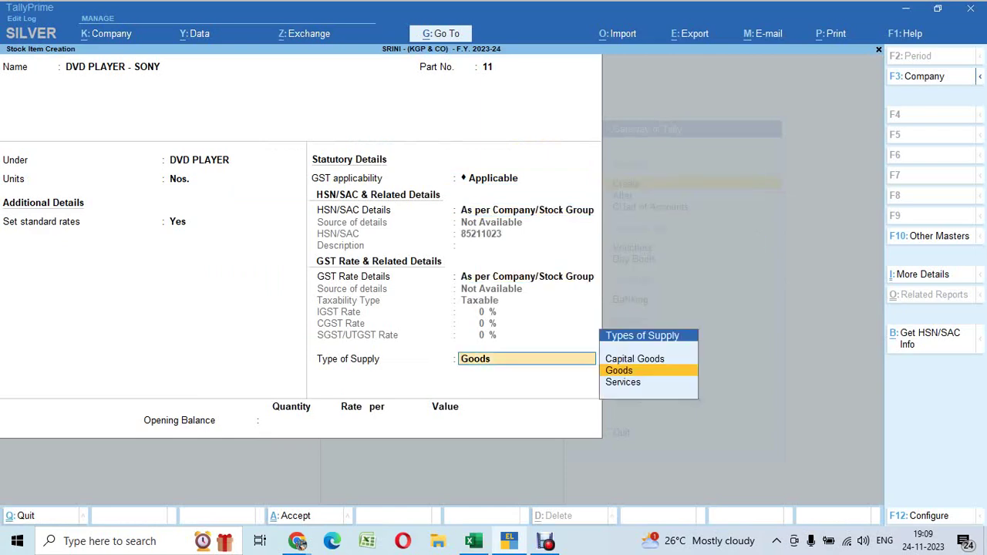
key("Return")
key("alt+Tab")
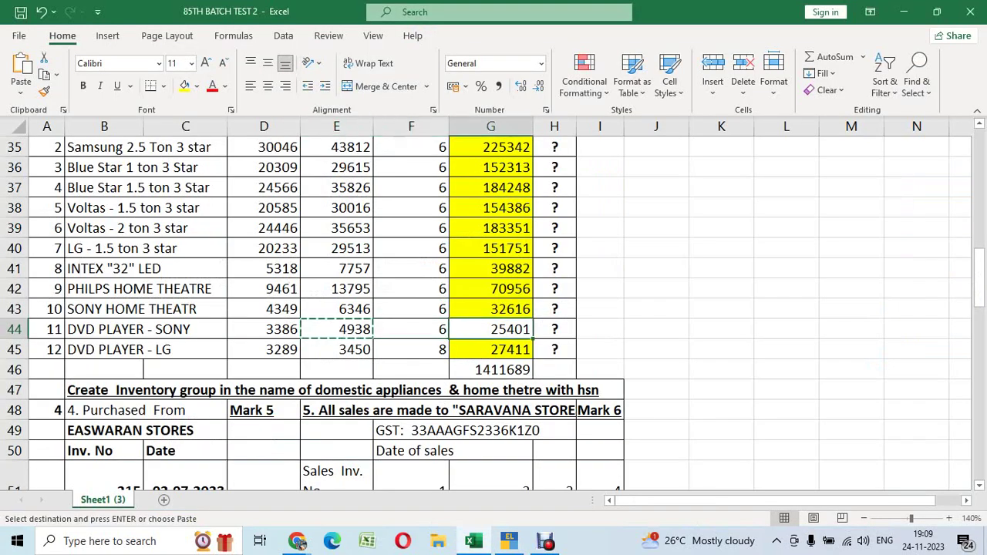
key("alt+Tab")
Enter opening stock of 6 Nos. worth 25,401 and accept the item
type("6")
key("Return")
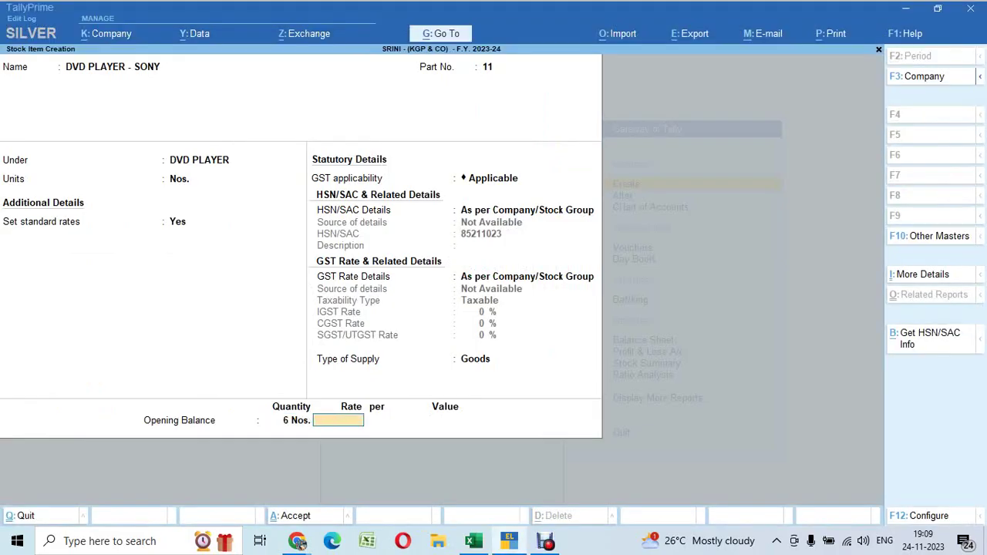
key("Return")
type("25401")
key("Return")
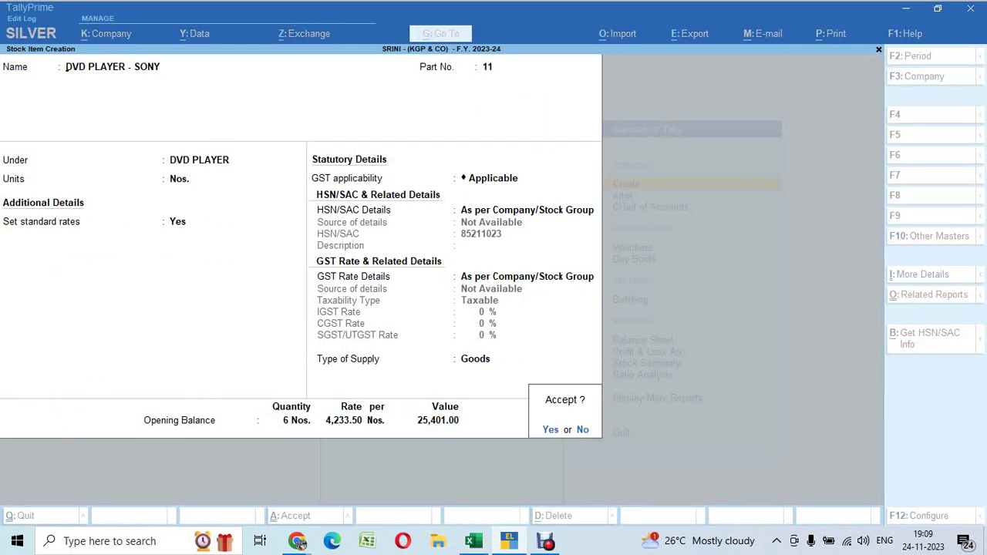
key("Return")
Copy the next item name, DVD PLAYER - LG, from cell B45 of the spreadsheet
key("alt+Tab")
left_click(411, 349)
left_click(264, 350)
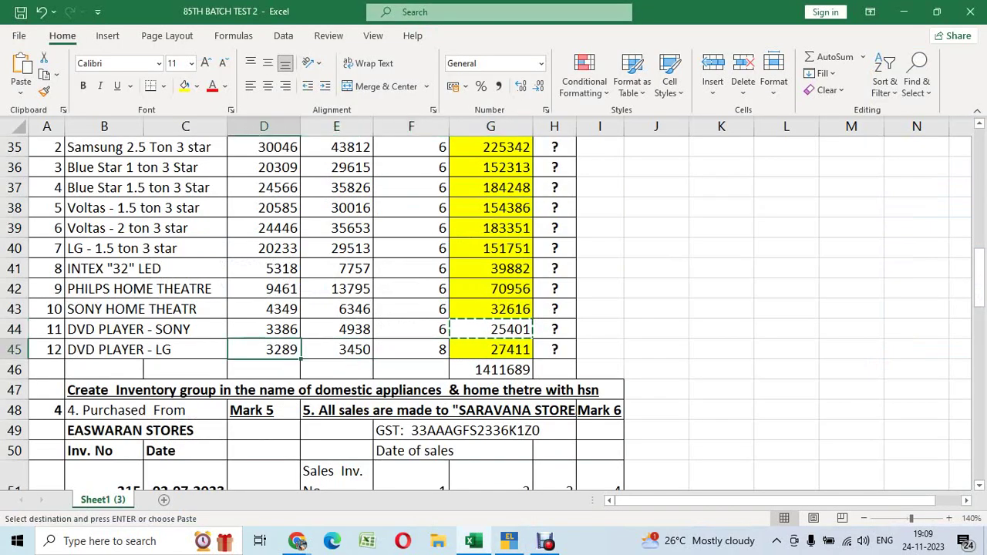
left_click(143, 349)
key("ctrl+c")
Paste DVD PLAYER - LG as a new item, part 12, under DVD PLAYER, unit Nos
key("alt+Tab")
key("ctrl+alt+v")
key("Return")
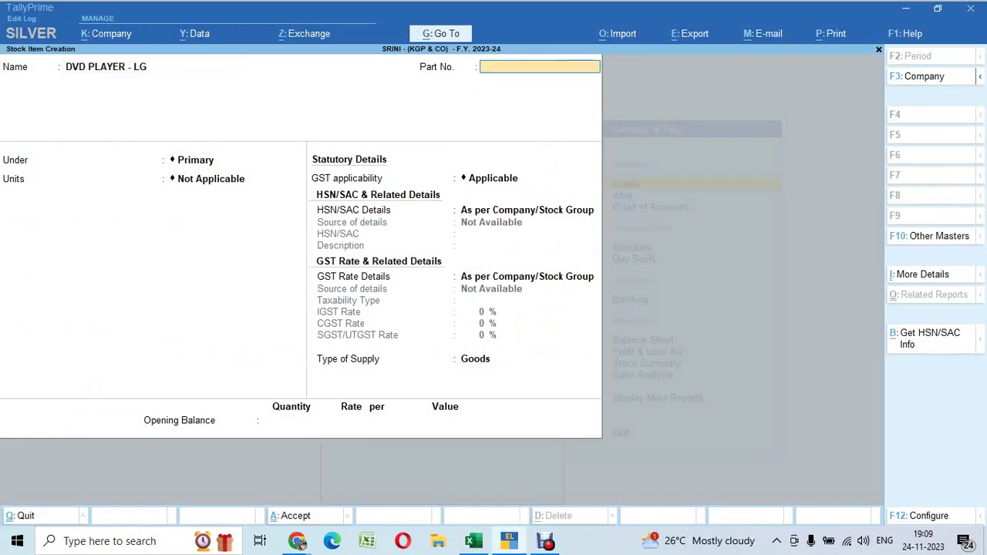
key("Return")
key("Down")
key("Down")
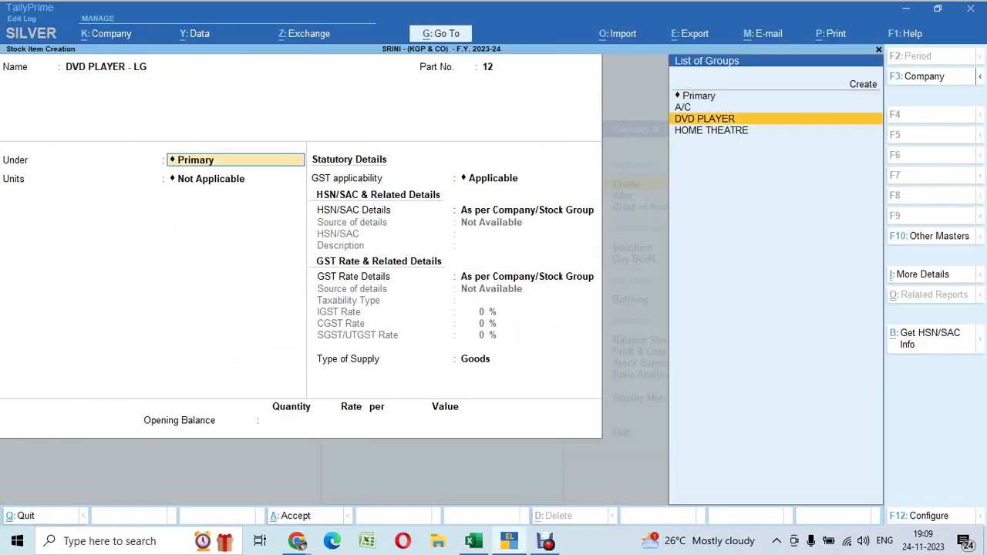
key("Return")
key("Down")
key("Return")
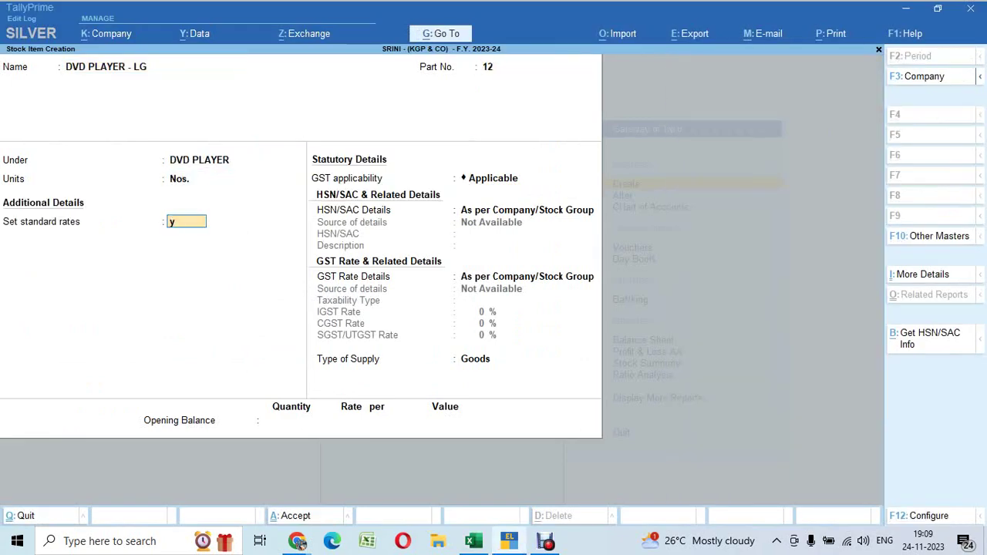
Turn on standard rates with cost 3289 and selling price 3450
key("Return")
key("alt+Tab")
key("Right")
key("Right")
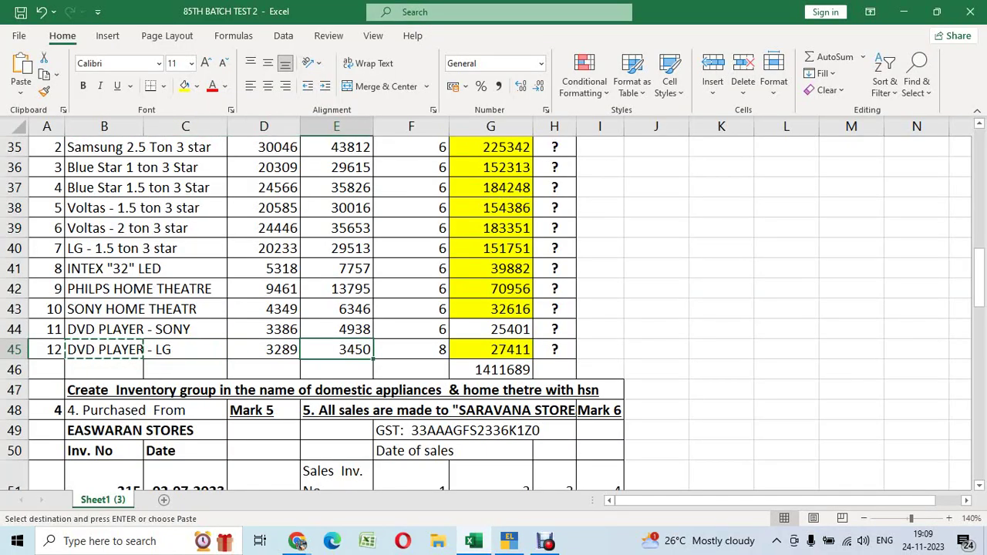
key("alt+Tab")
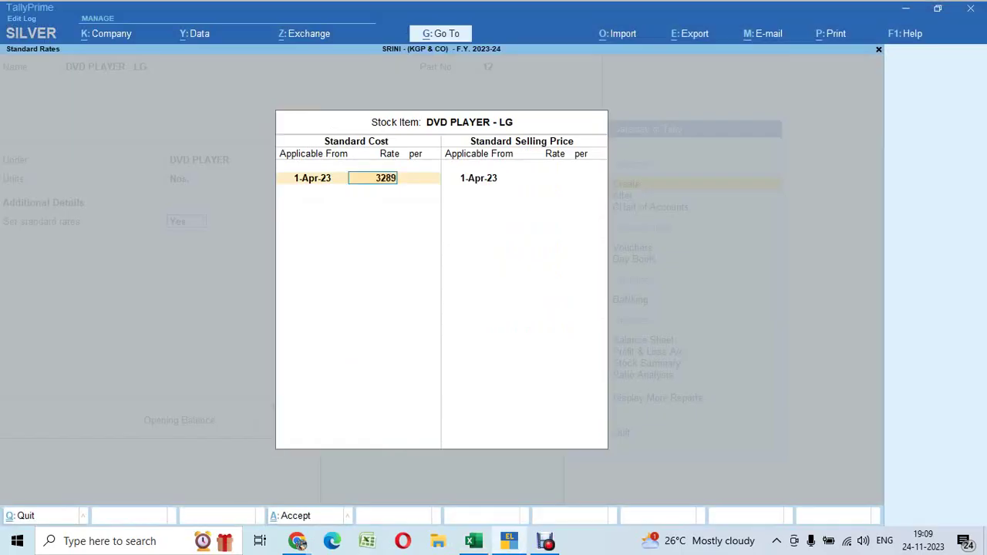
type("3289")
key("Return")
type("3450")
key("Return")
key("Return")
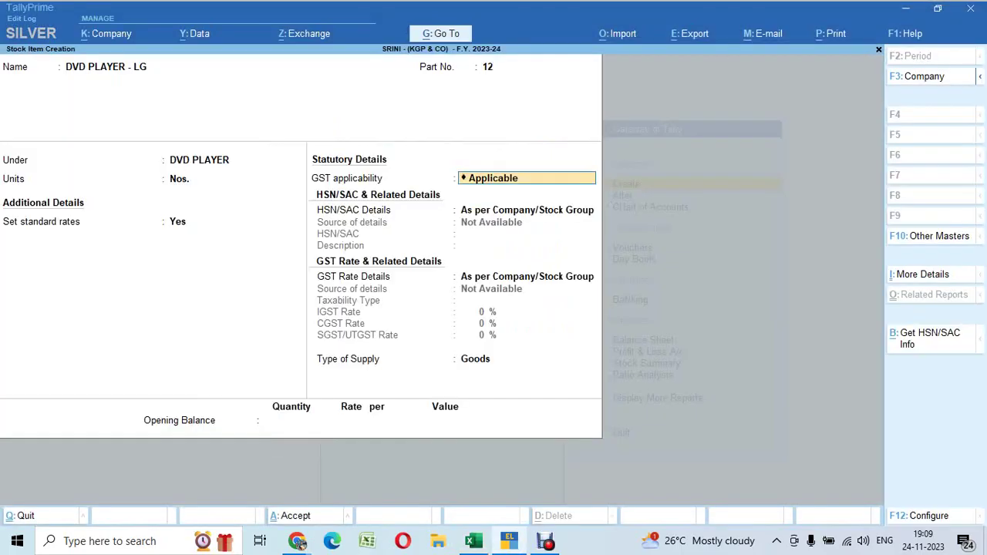
key("Return")
key("Return")
key("Return")
key("Return")
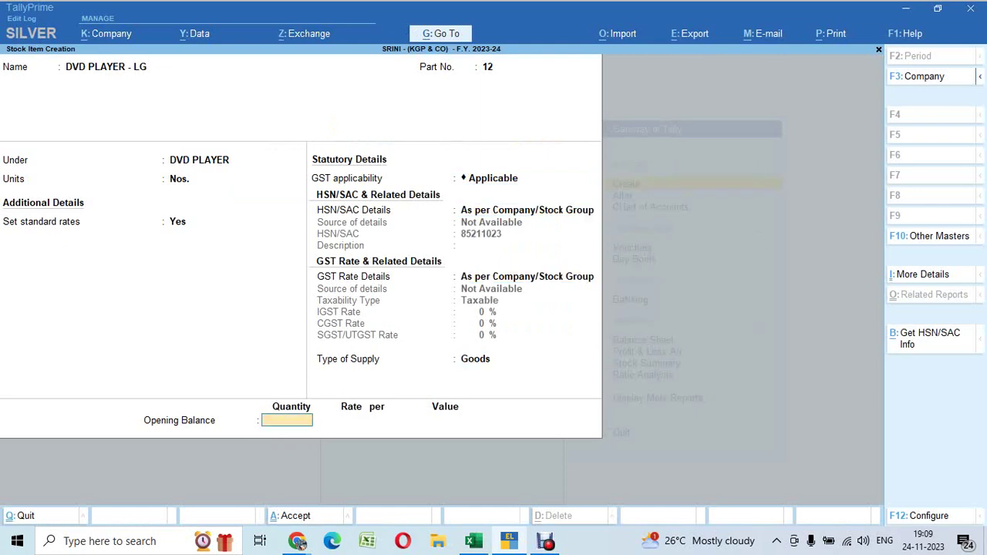
Keep Goods as supply type, enter opening stock of 8 Nos. worth 27411, and save
key("alt+Tab")
key("Right")
key("Right")
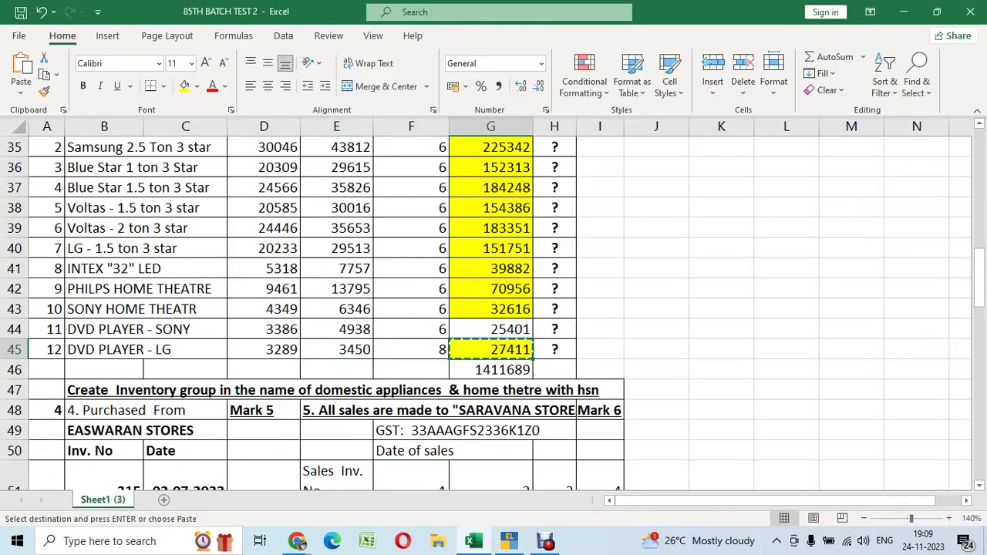
key("alt+Tab")
key("Return")
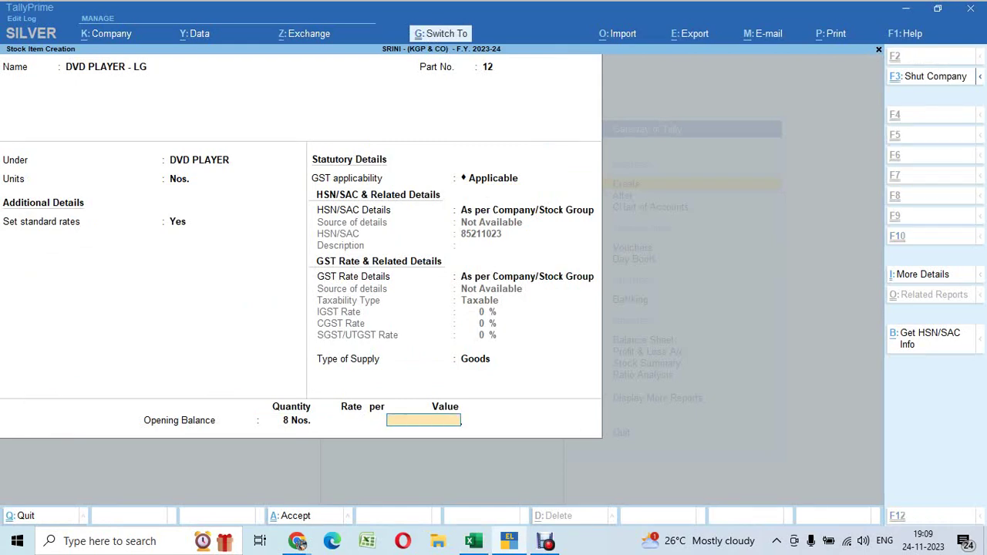
type("27411")
key("Return")
key("y")
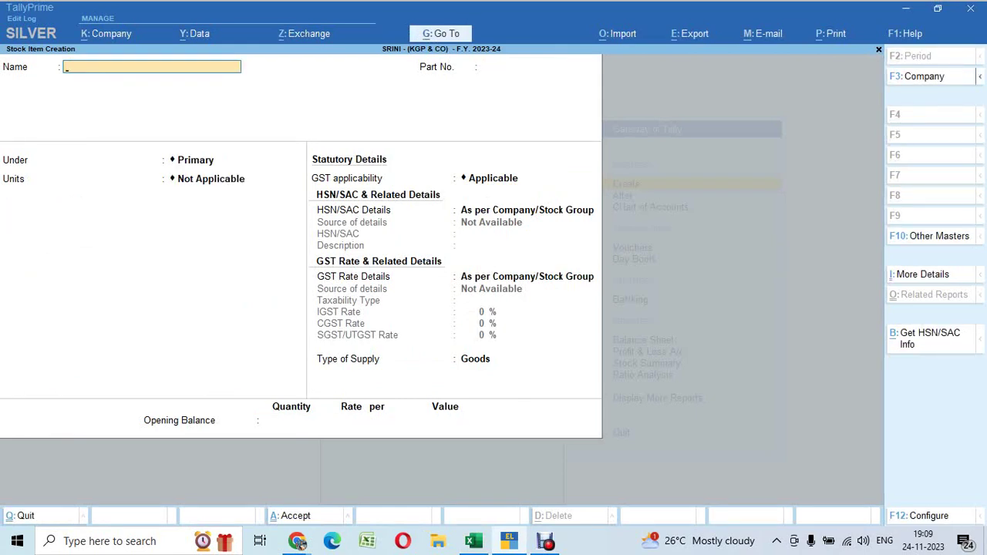
Return to the Gateway of Tally and open the Balance Sheet at the Closing Stock line
key("Escape")
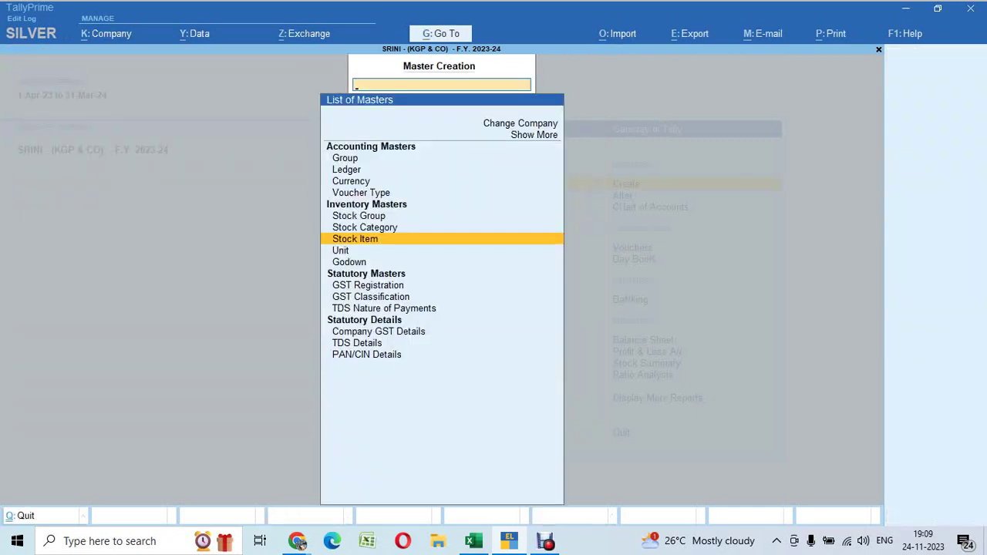
key("Escape")
key("b")
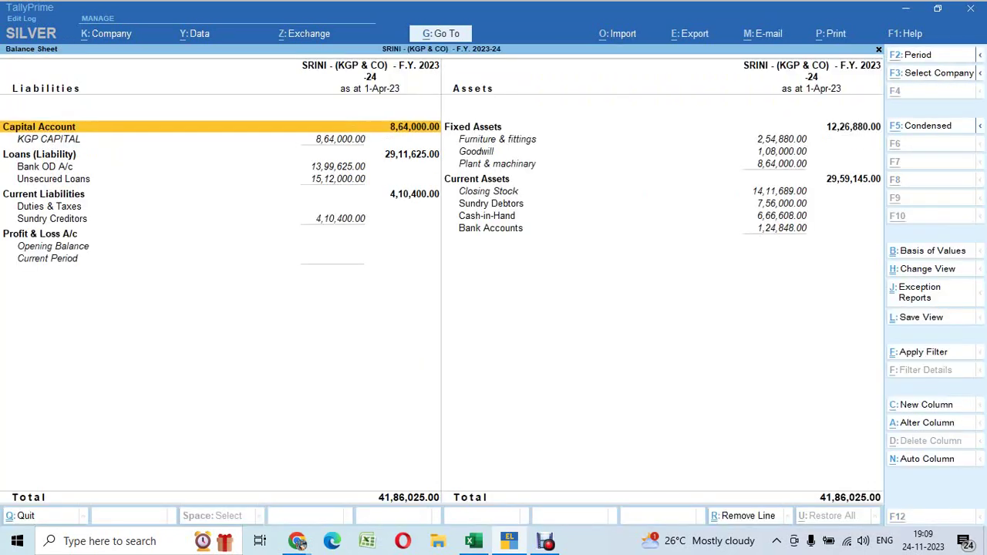
key("Down")
key("Right")
key("Down")
key("Down")
key("Down")
key("Down")
key("Down")
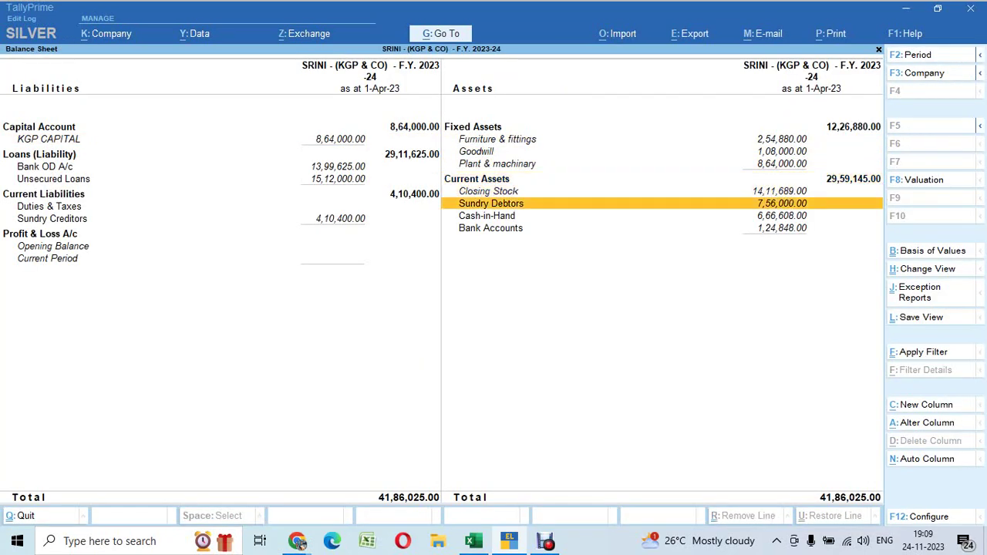
key("Down")
key("Up")
key("Up")
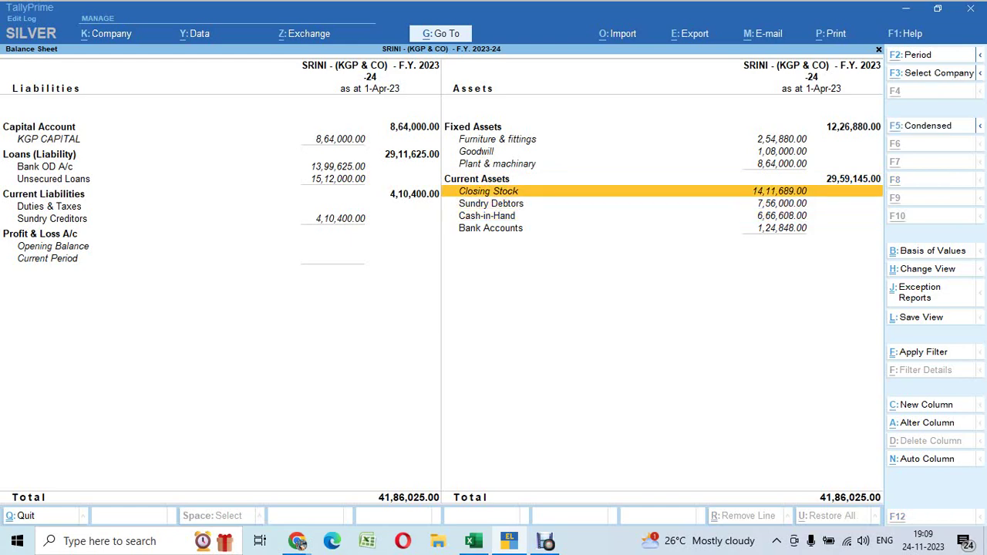
Snip a screenshot of the Balance Sheet showing Closing Stock 14,11,689.00
key("alt+Tab")
key("alt+Tab")
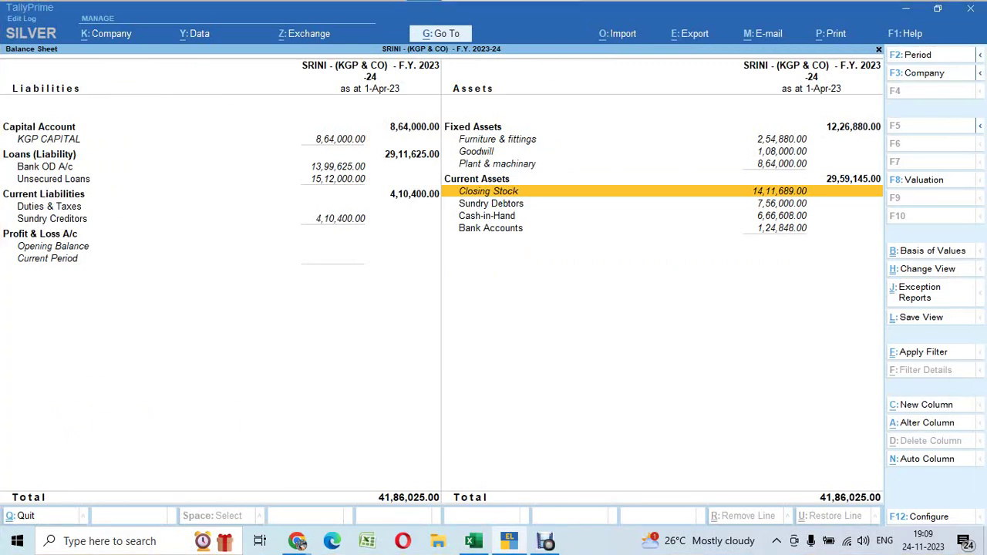
key("super+shift+s")
left_click_drag(2, 1, 907, 520)
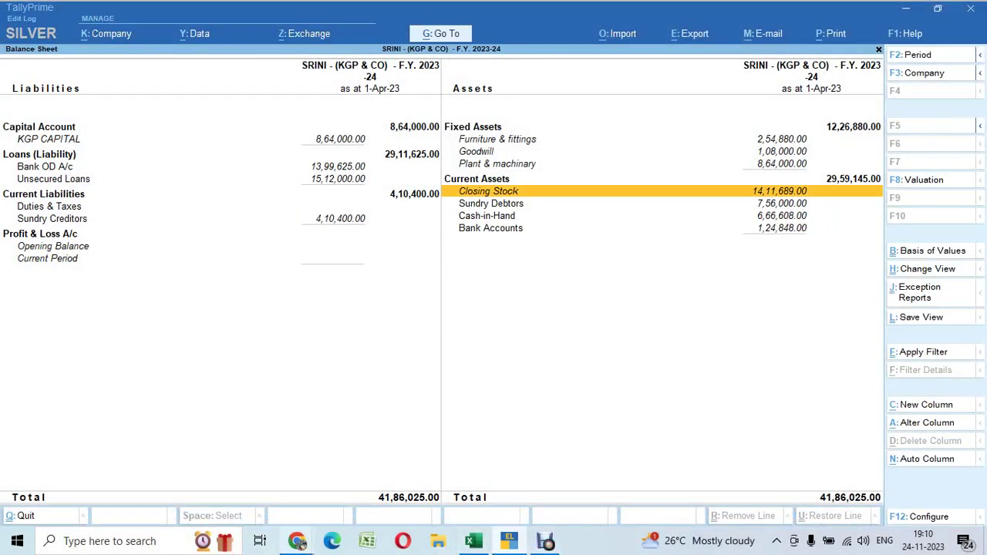
Paste and send the Balance Sheet snip in the batch WhatsApp group, then go back to Tally's Gateway
mouse_move(299, 543)
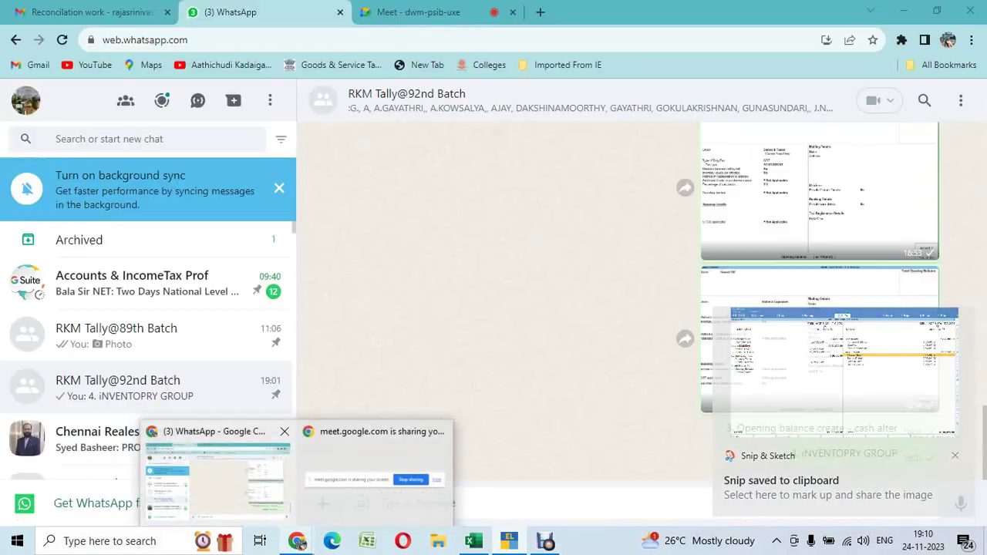
left_click(220, 472)
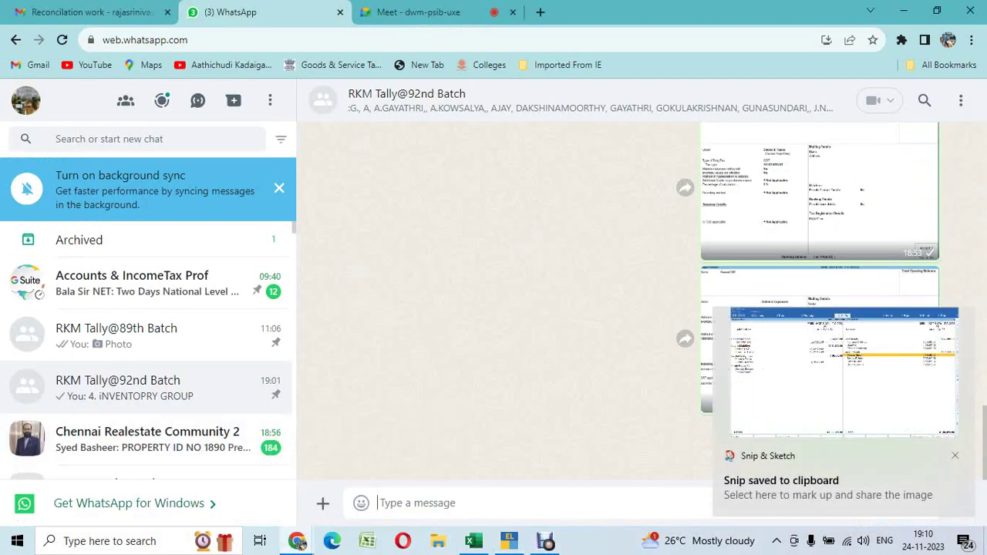
key("ctrl+v")
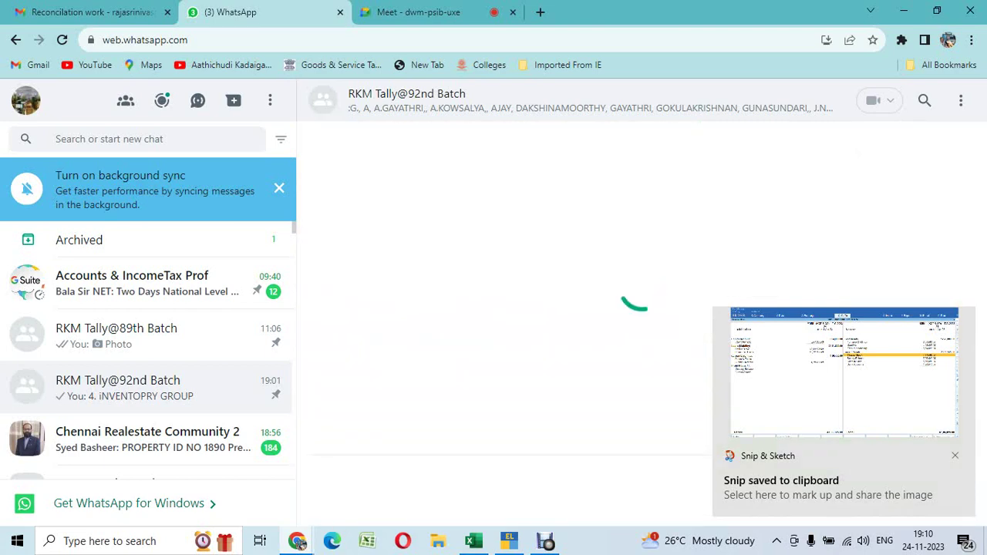
key("Return")
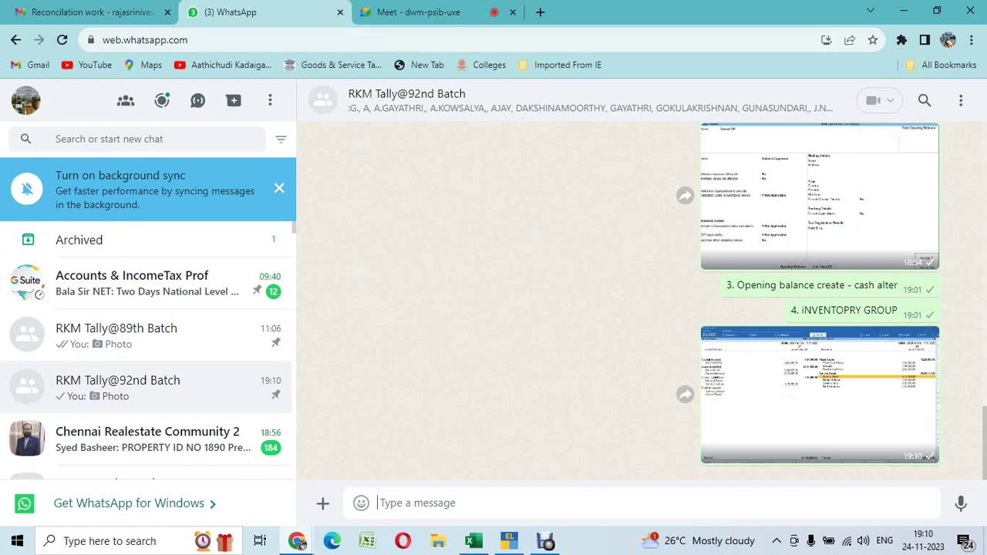
key("alt+Tab")
key("Escape")
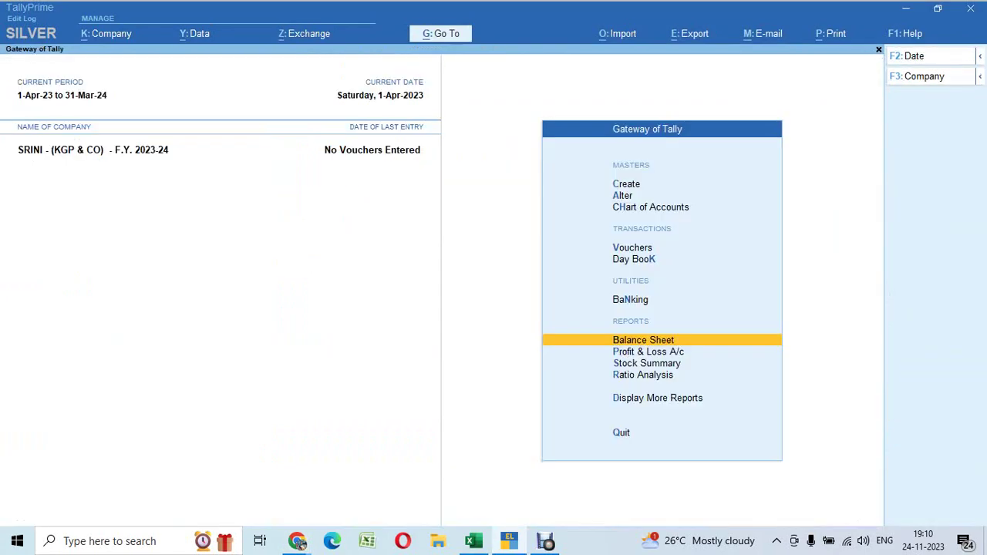
Bring up the Excel task sheet and review the inventory group instruction and supplier cells
key("alt+Tab")
key("Tab")
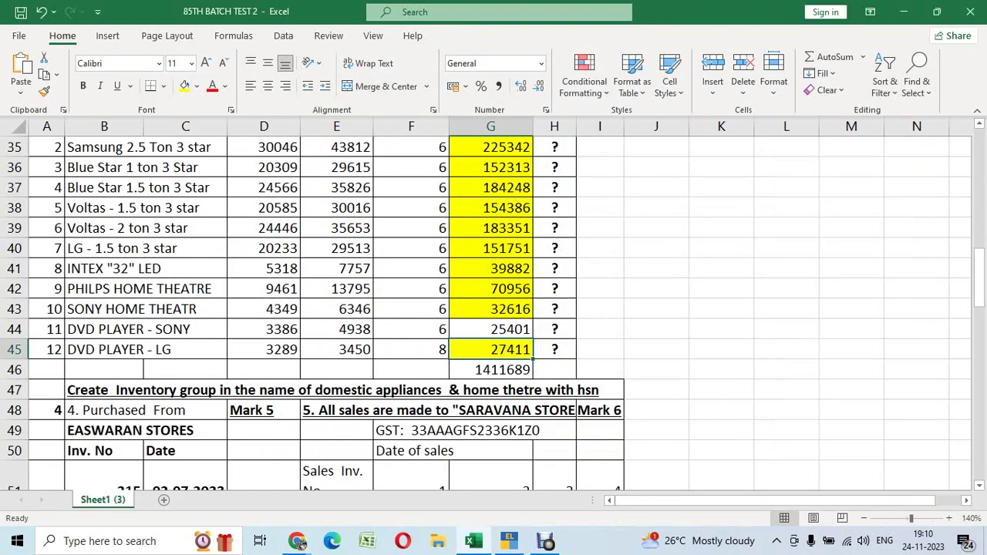
left_click(104, 269)
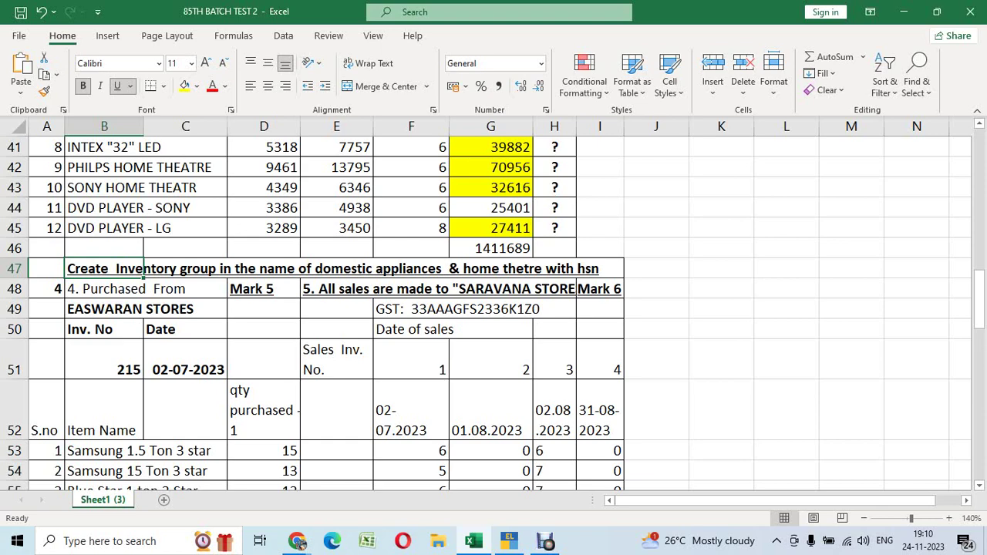
left_click(104, 309)
scroll(494, 309, "up", 1)
scroll(493, 309, "down", 2)
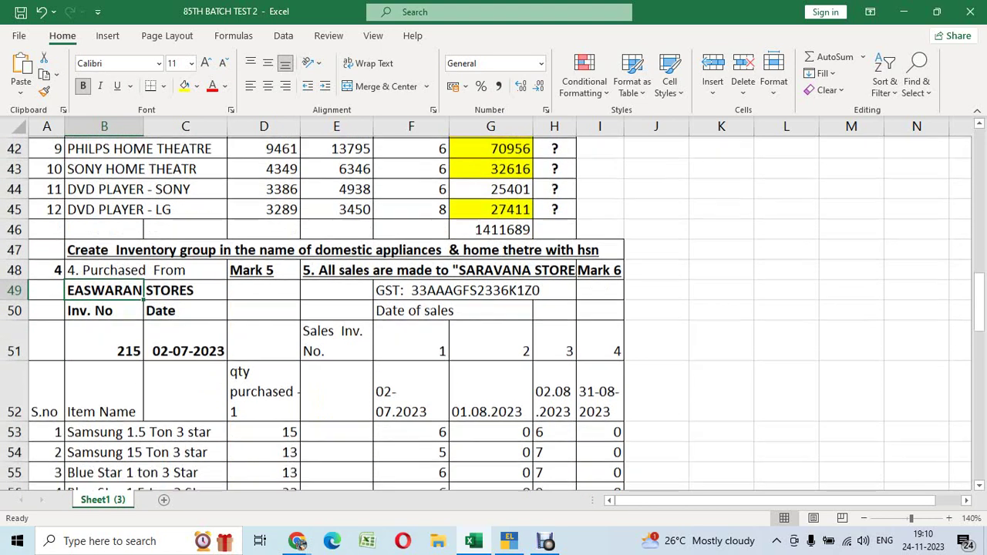
scroll(494, 309, "down", 2)
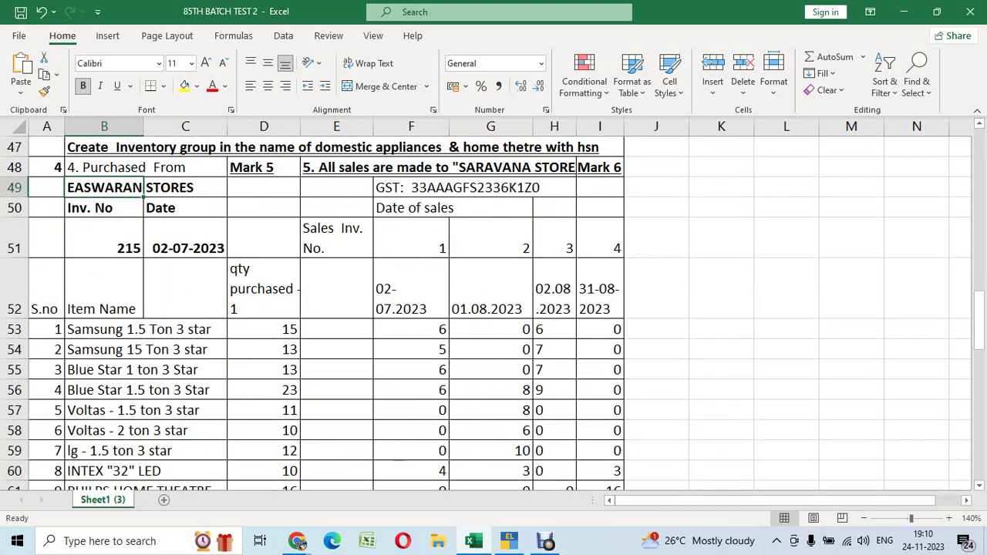
Review the quantity purchased and the dated sales quantities for all items
left_click(263, 288)
scroll(494, 308, "down", 2)
scroll(494, 309, "up", 3)
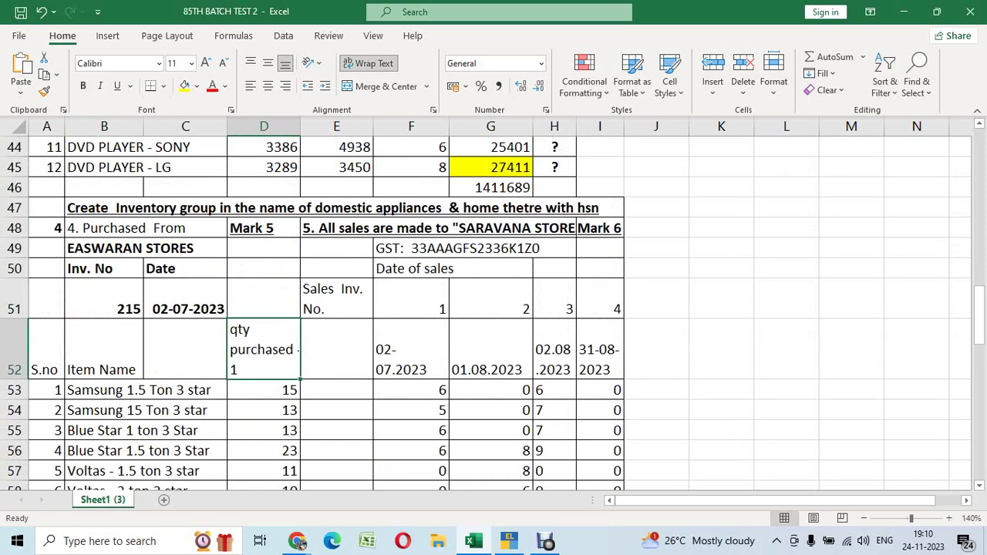
left_click_drag(411, 349, 491, 349)
left_click_drag(411, 299, 606, 431)
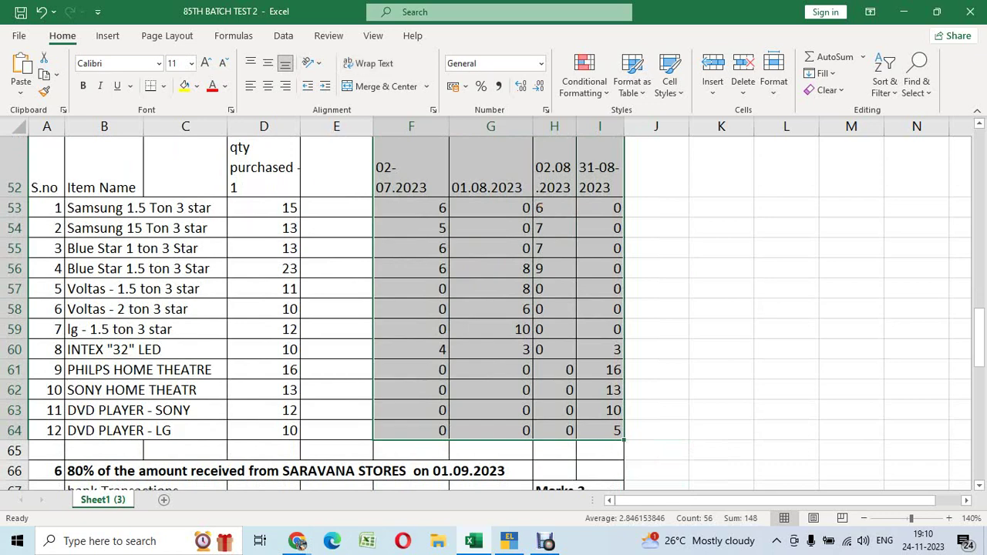
scroll(494, 308, "up", 3)
left_click(264, 370)
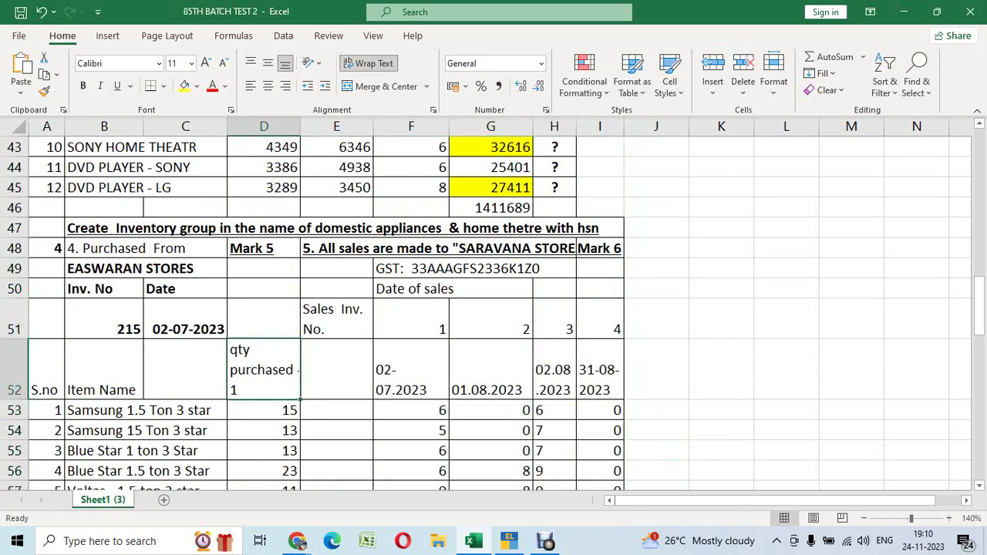
scroll(494, 308, "up", 2)
Copy the supplier name EASWARAN STORES and return to TallyPrime
left_click(104, 390)
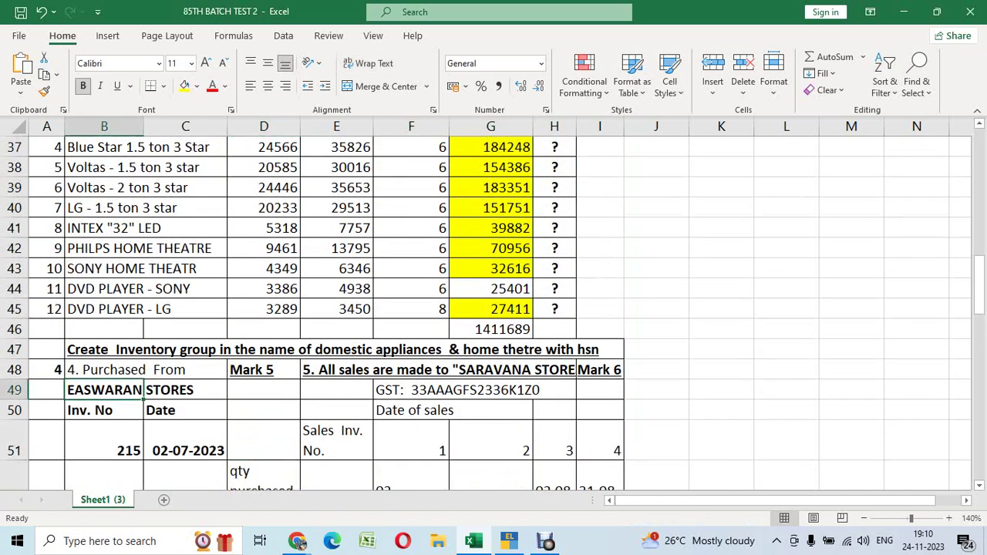
key("ctrl+c")
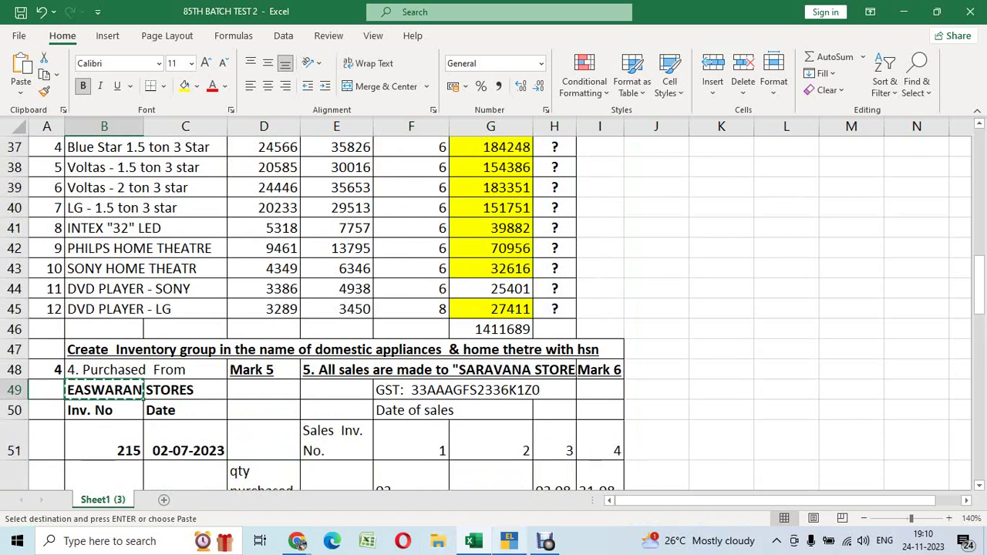
left_click(509, 541)
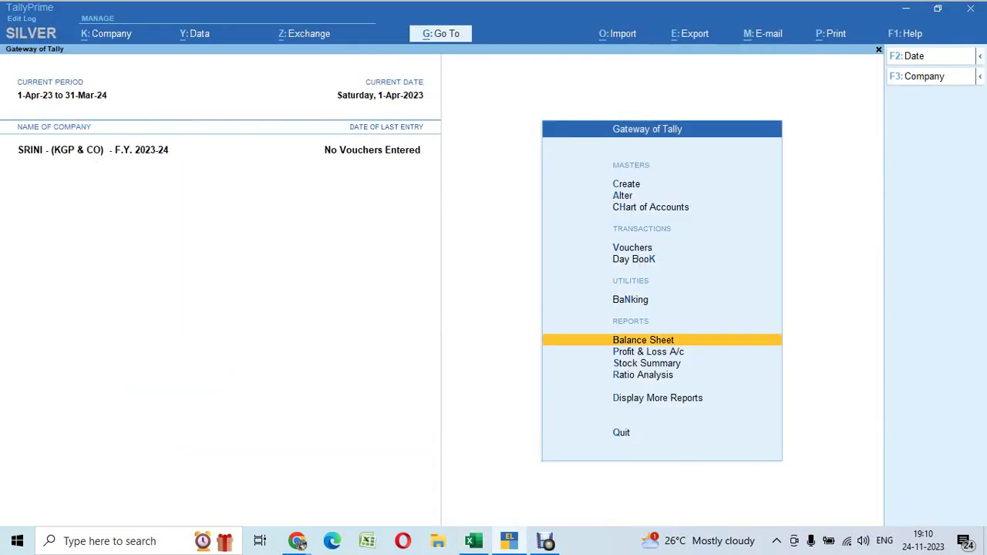
Start creating a new ledger named EASWARAN STORES
key("Up")
key("Up")
key("Up")
key("Up")
key("Up")
key("Up")
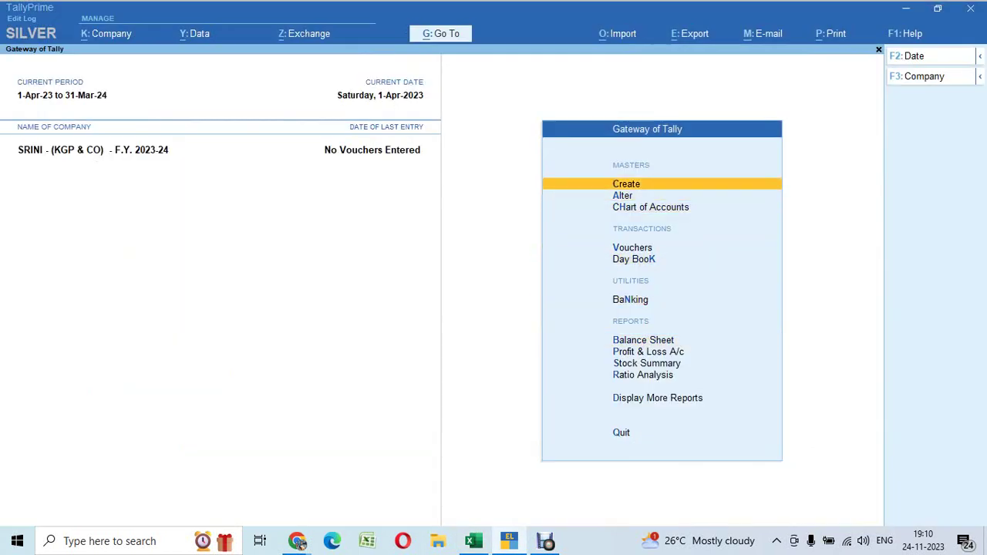
key("Return")
key("Down")
key("Return")
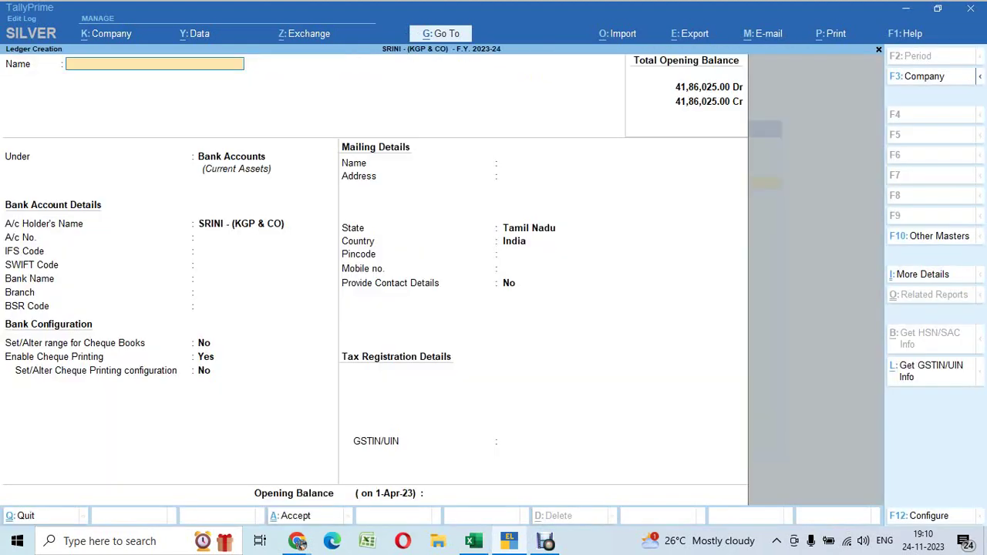
type("EASWARAN STORES")
key("Return")
Place it under Sundry Creditors with bill-by-bill on and a 15-day credit period
type("Sund")
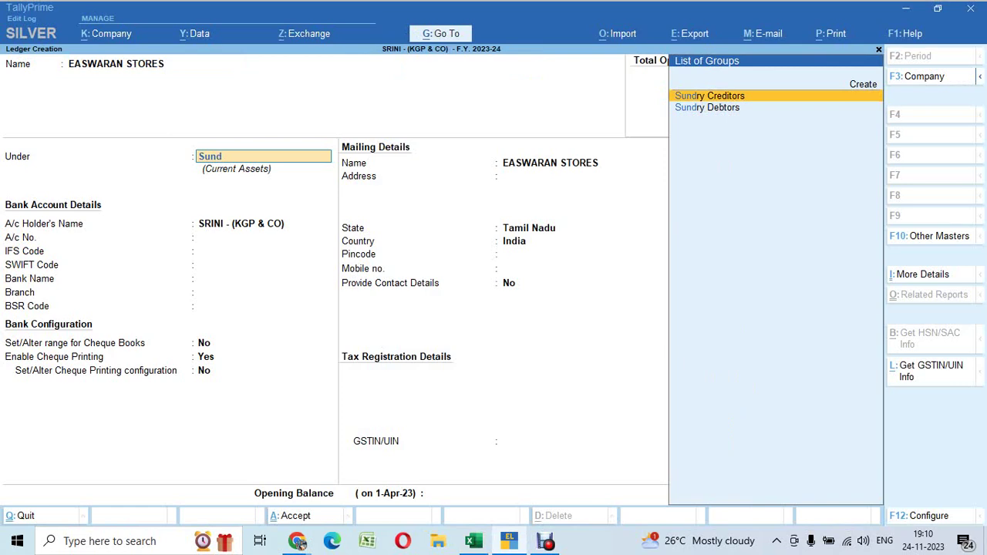
key("Return")
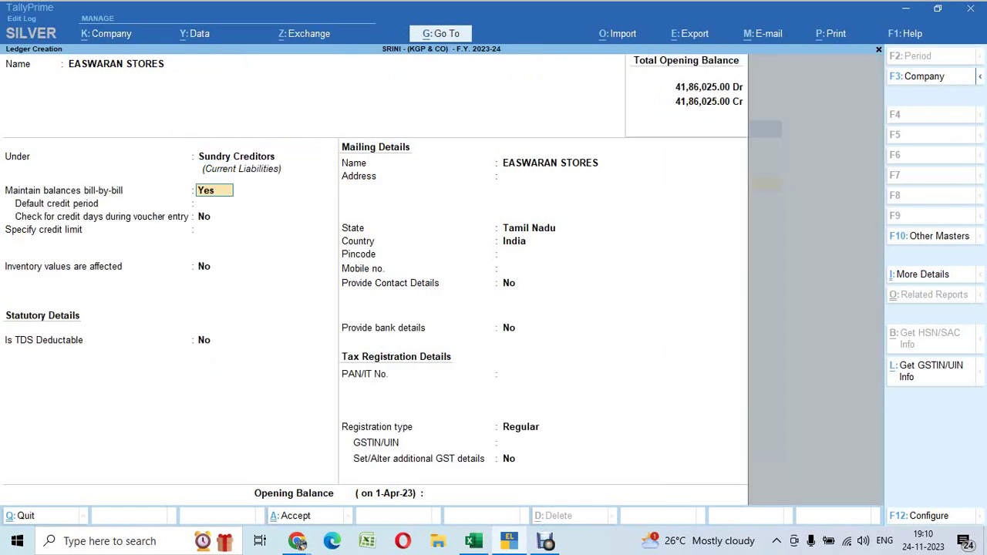
key("Return")
type("15")
key("Return")
key("Return")
key("Return")
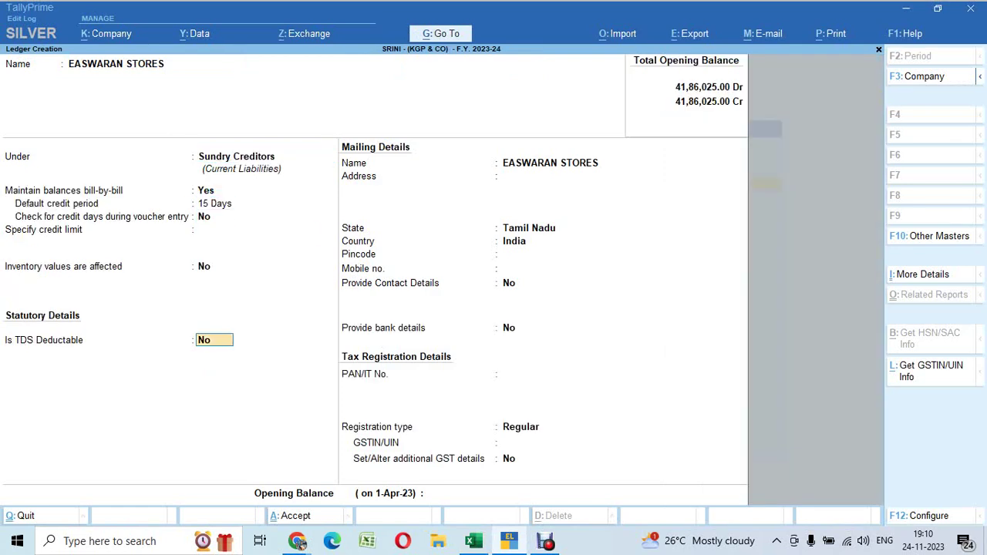
key("Return")
key("Return")
key("Return")
key("Return")
key("Return")
key("Return")
key("Return")
key("Return")
key("Return")
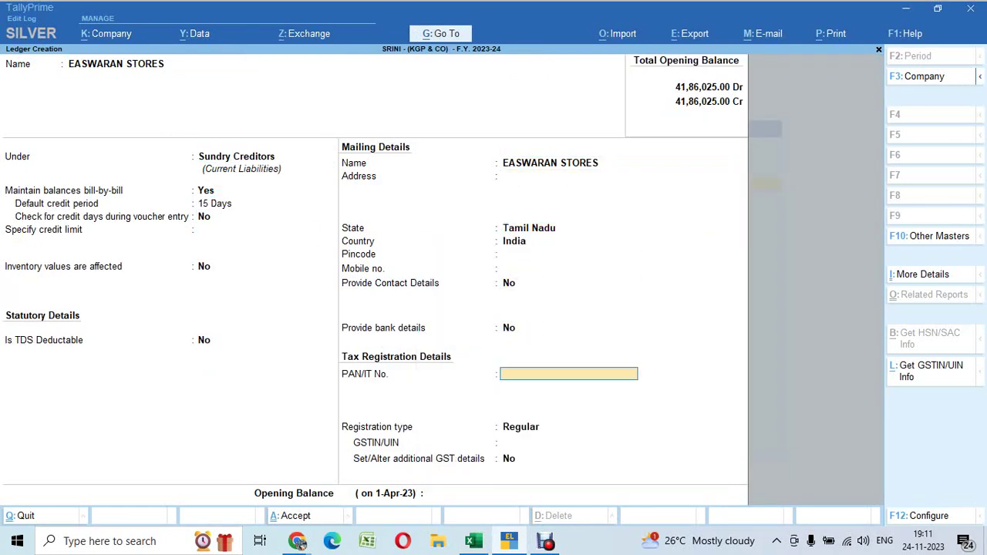
Copy EASWARAN STORES' GST number from cell E24 of the spreadsheet
key("alt+Tab")
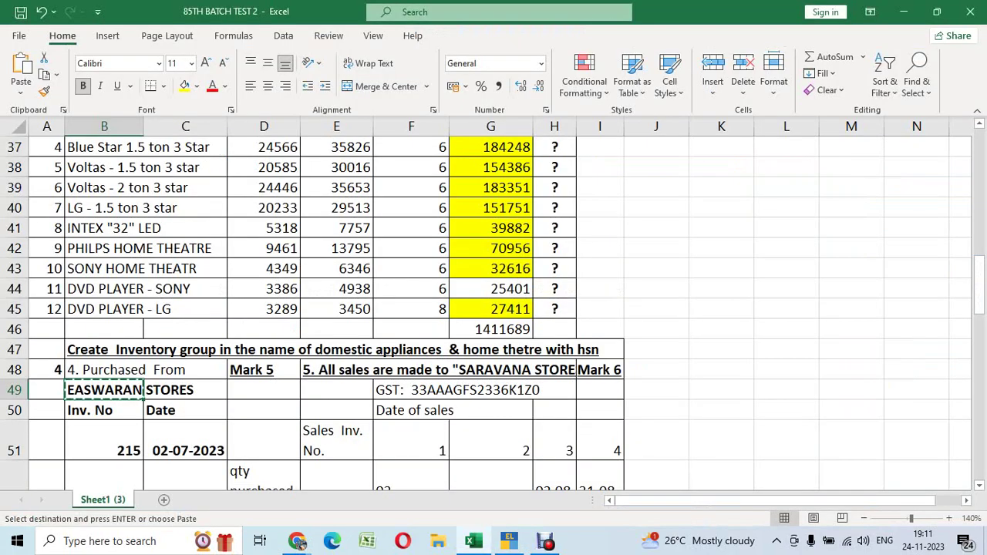
scroll(494, 308, "up", 2)
scroll(493, 308, "up", 3)
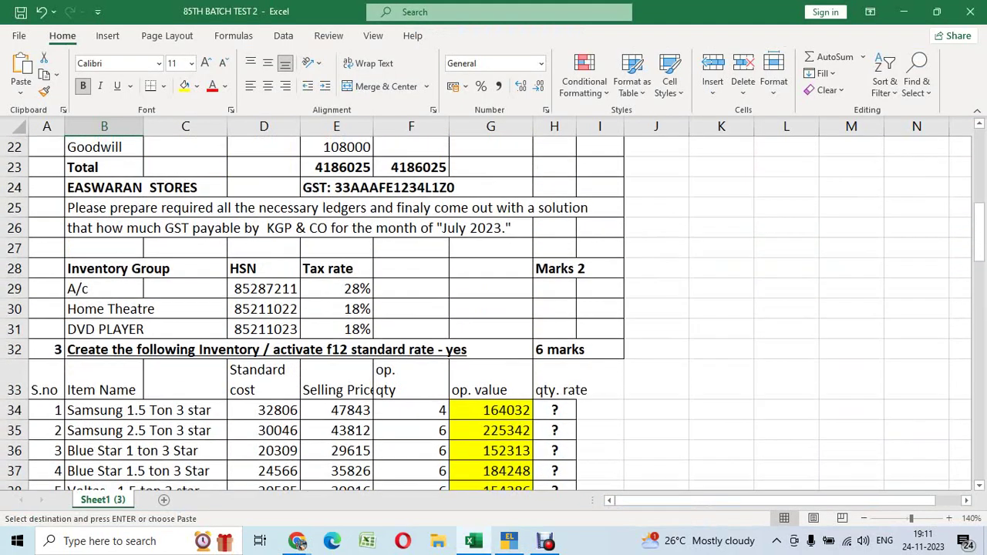
scroll(494, 308, "up", 1)
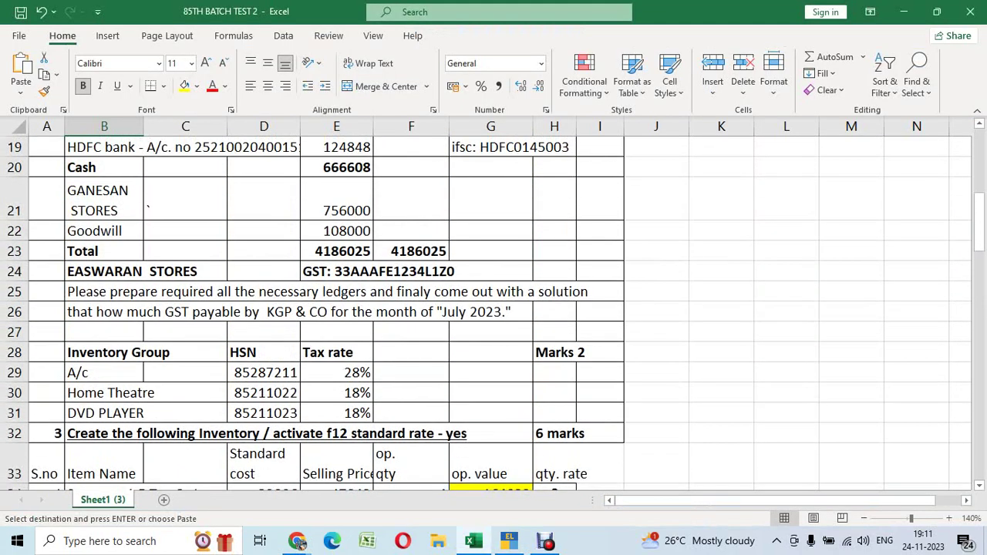
left_click(372, 271)
key("F2")
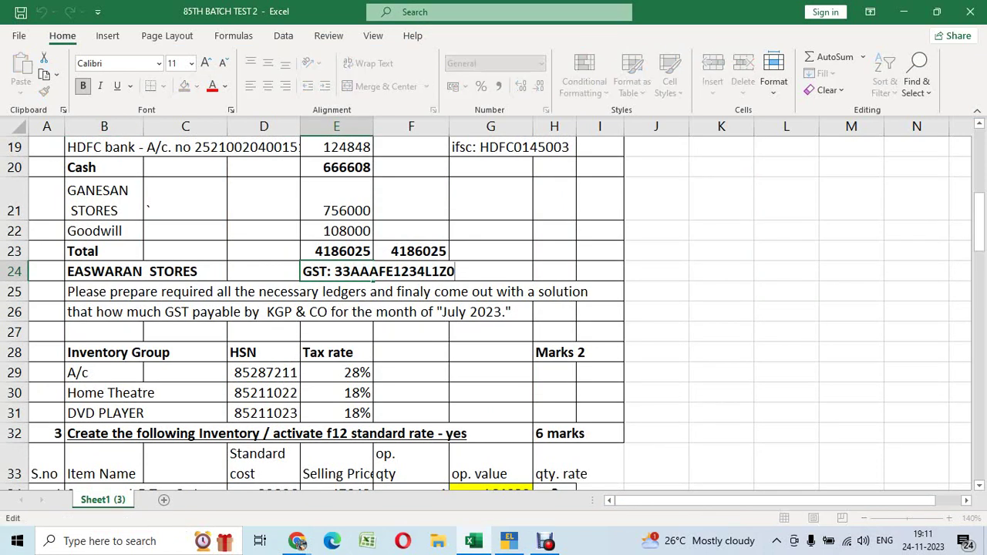
key("shift+Left")
key("shift+Left")
key("shift+Left")
key("shift+Left")
key("shift+Left")
key("shift+Left")
key("shift+Left")
key("shift+Left")
key("shift+Left")
key("shift+Left")
key("shift+Left")
key("shift+Left")
key("shift+Left")
key("shift+Left")
key("shift+Left")
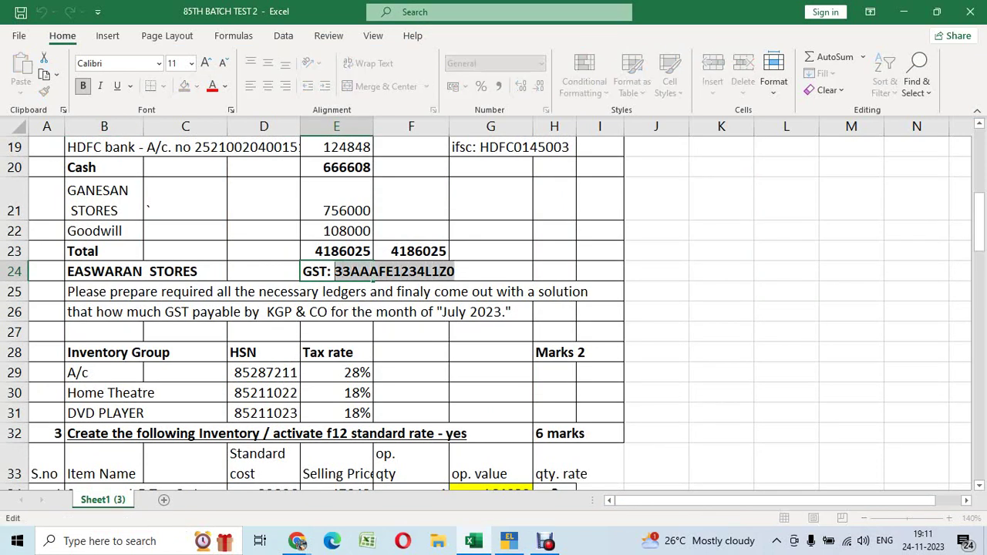
key("ctrl+c")
Paste the GST number into GSTIN/UIN and save the ledger
key("alt+Tab")
key("ctrl+v")
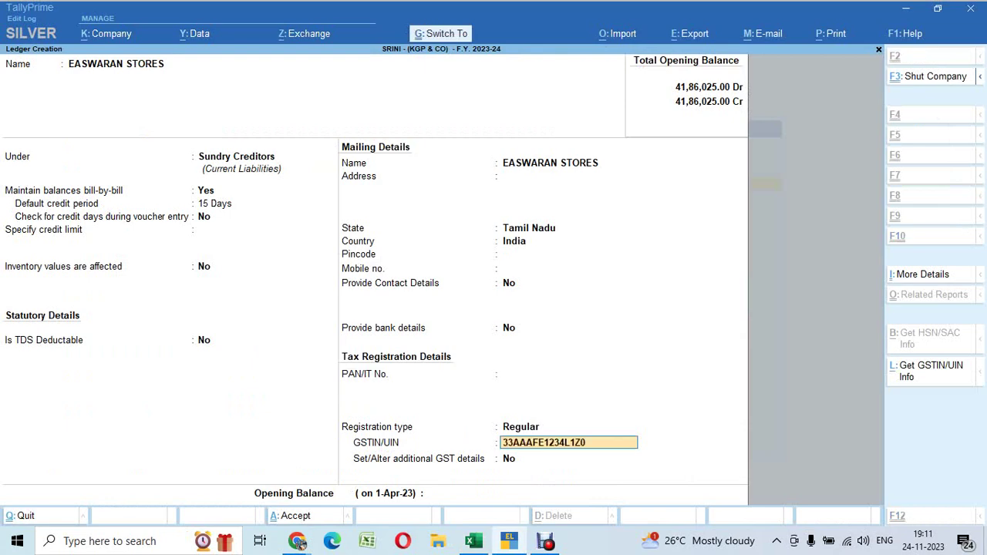
key("Return")
key("Return")
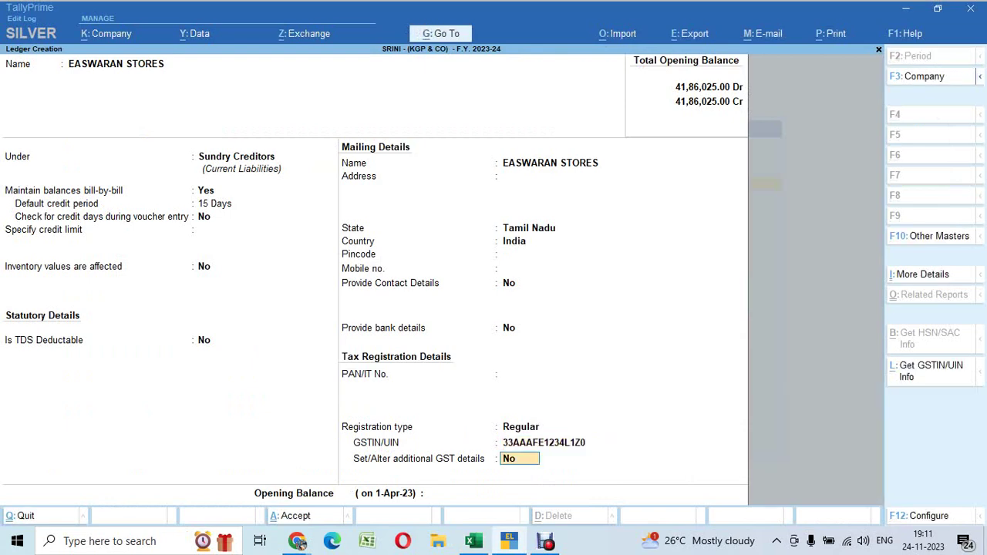
key("Return")
key("Return")
key("Return")
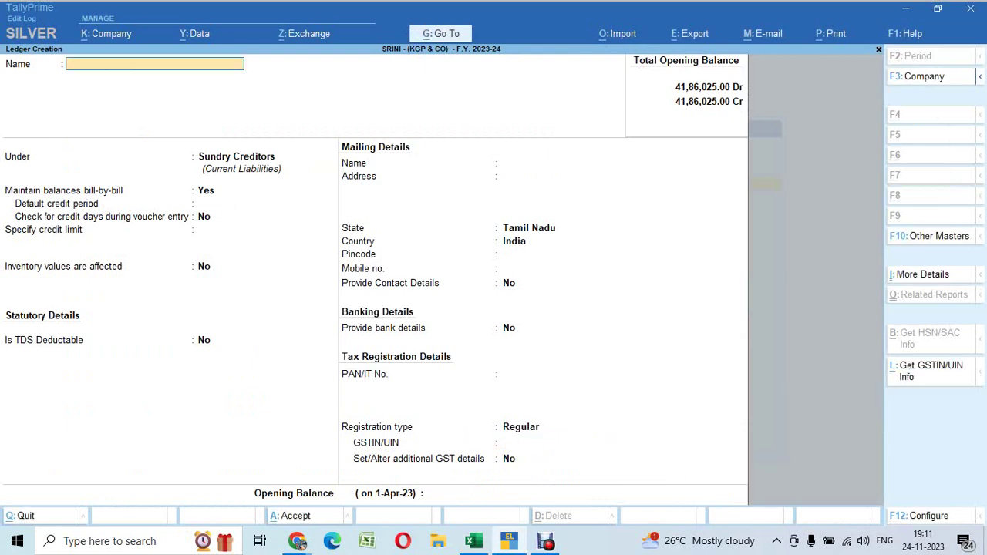
key("Escape")
key("Return")
Back out to the Gateway and check the Purchased From section and first item's quantity in Excel
key("Escape")
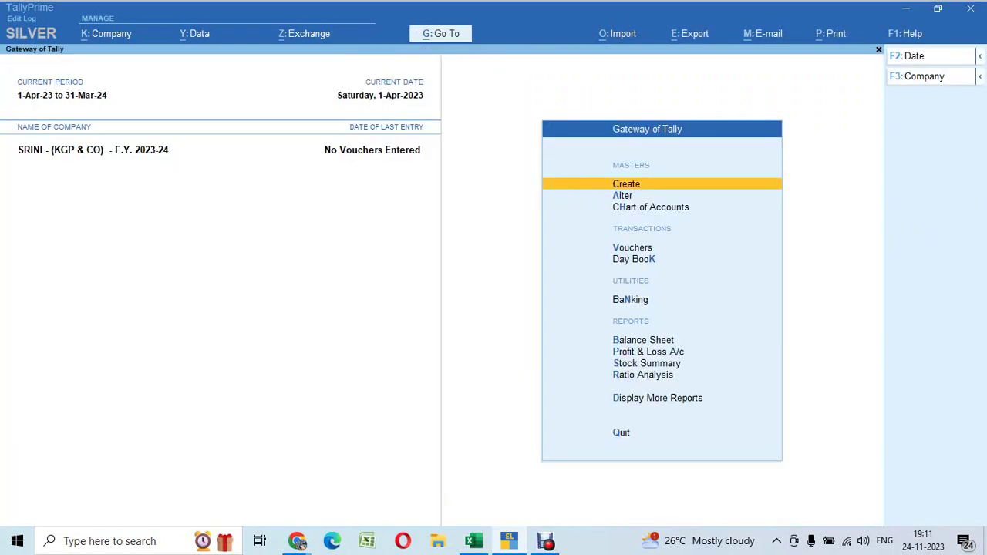
key("alt+Tab")
scroll(494, 309, "down", 3)
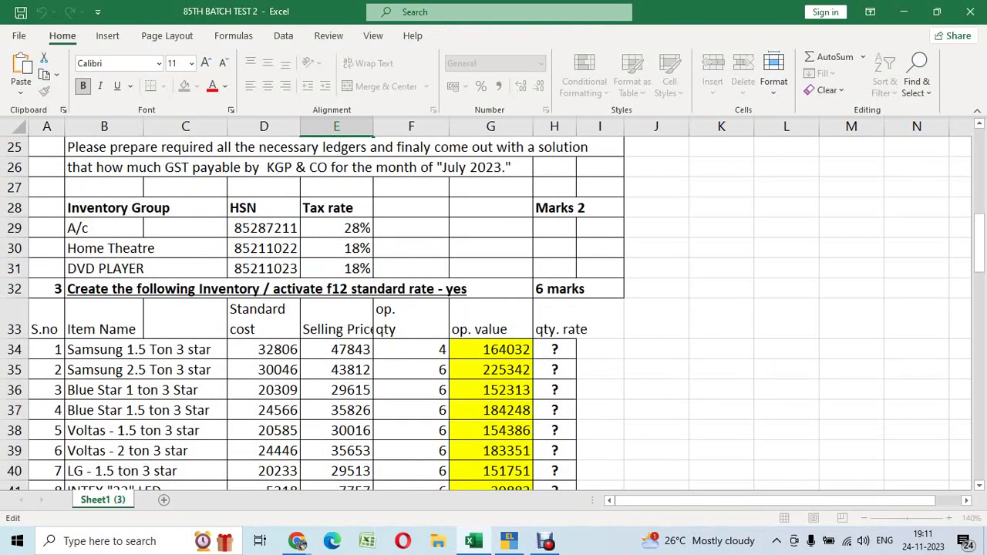
scroll(493, 309, "down", 5)
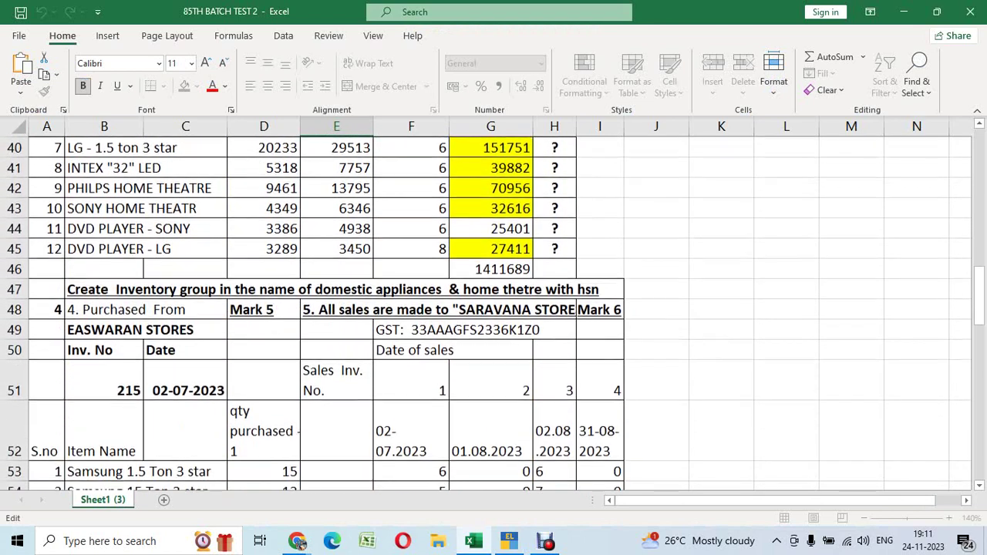
left_click(142, 283)
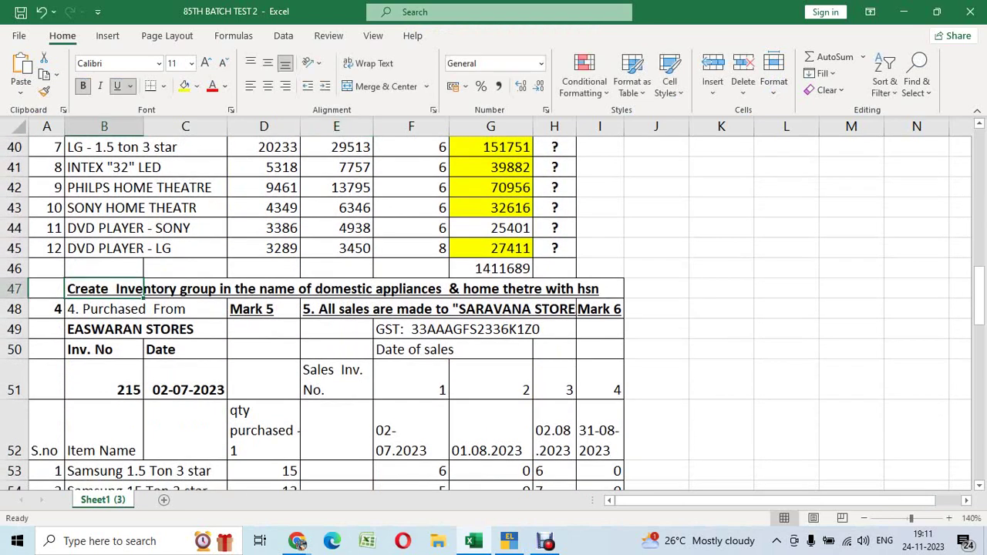
left_click(104, 309)
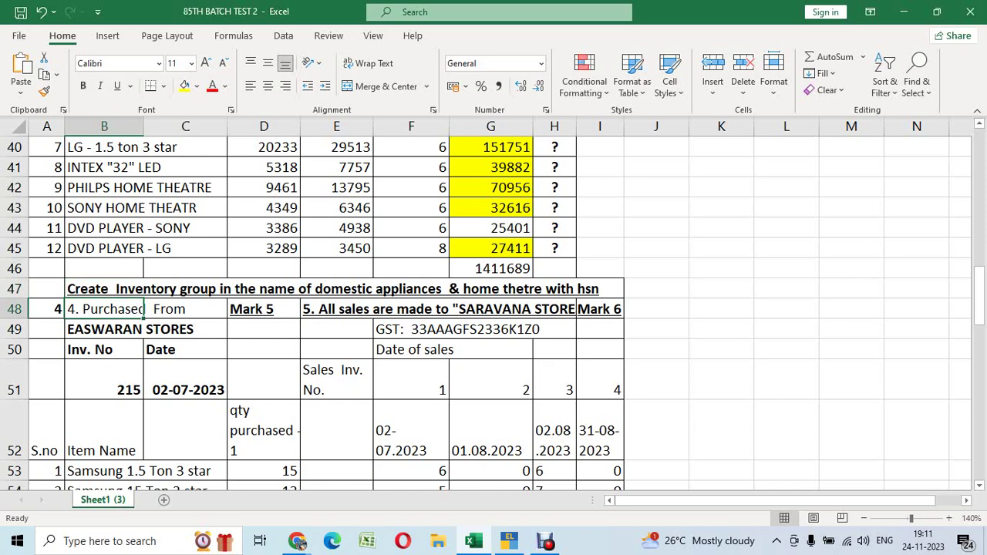
scroll(493, 308, "down", 3)
scroll(494, 309, "down", 2)
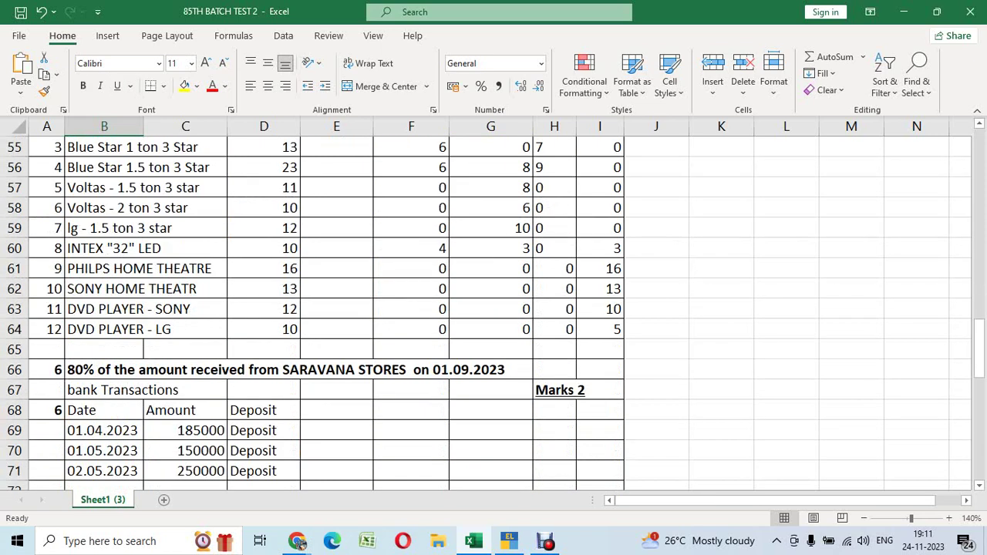
scroll(494, 309, "up", 1)
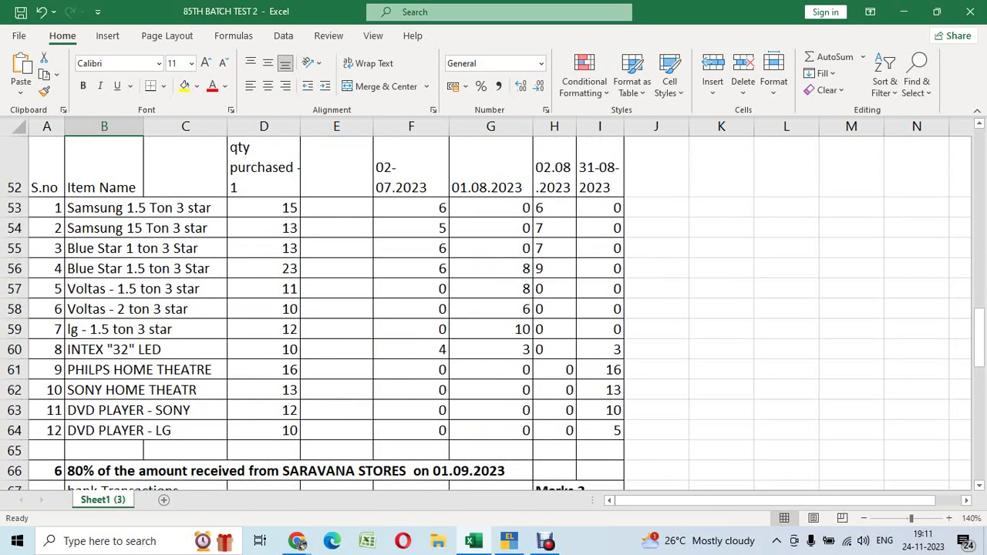
left_click(264, 207)
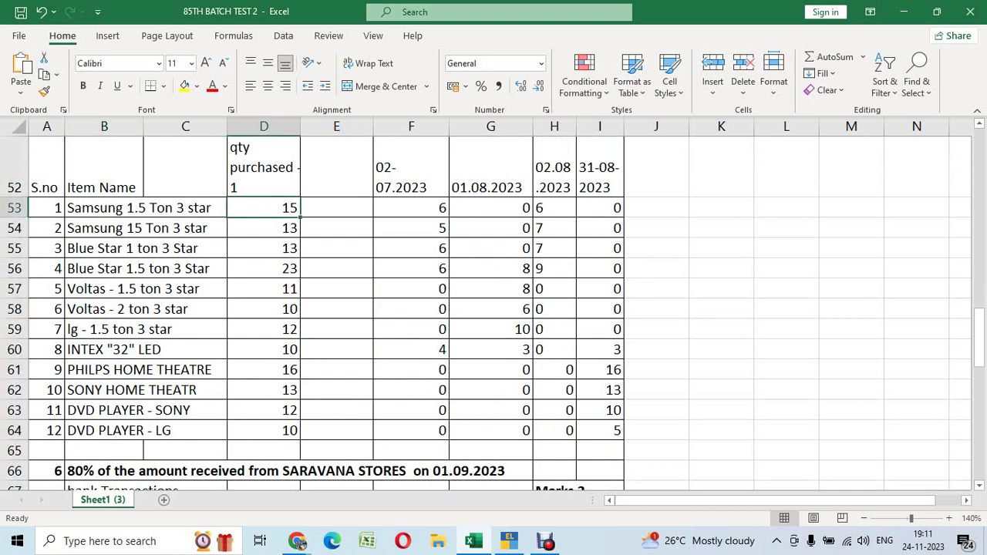
Open Vouchers in TallyPrime and confirm the invoice date 02-07-2023 in the sheet
key("alt+Tab")
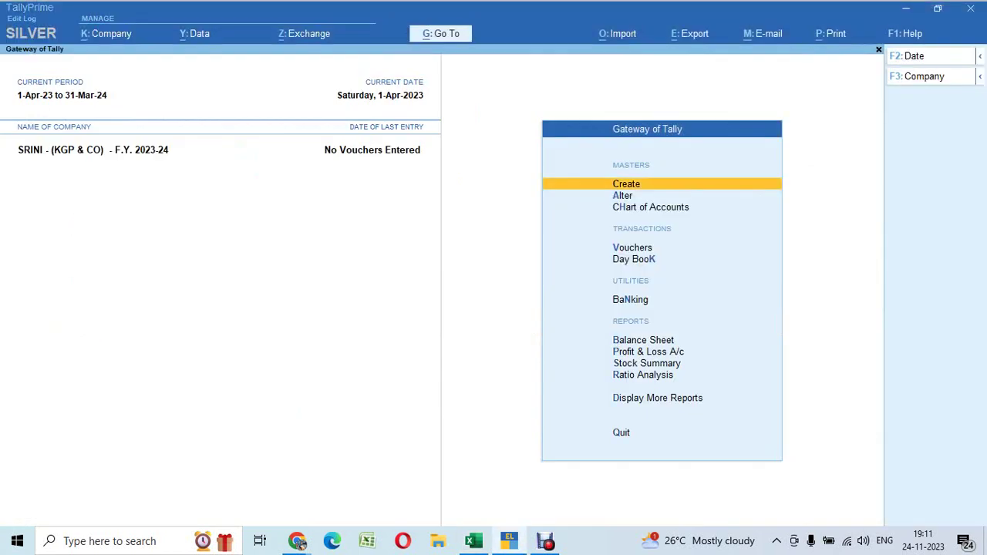
key("v")
key("alt+Tab")
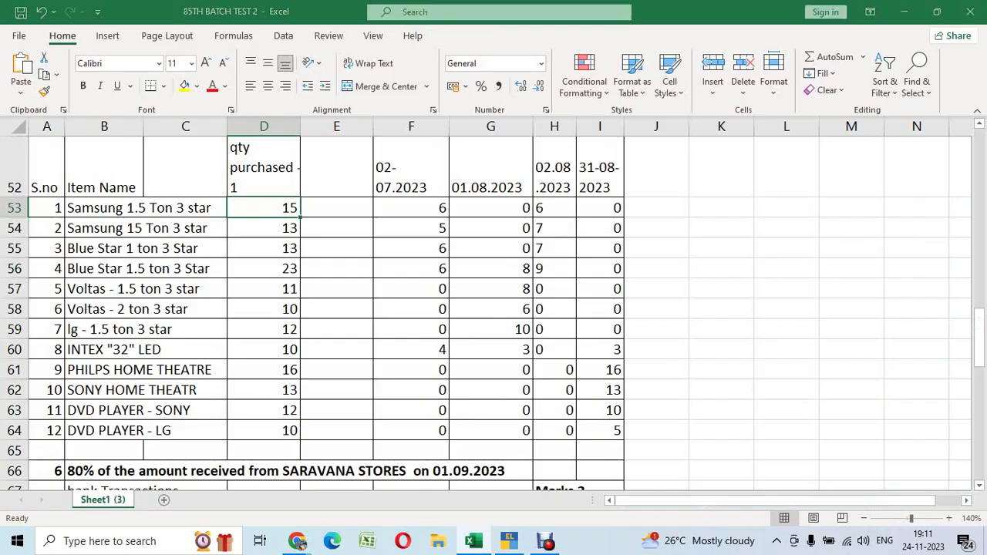
scroll(494, 308, "up", 2)
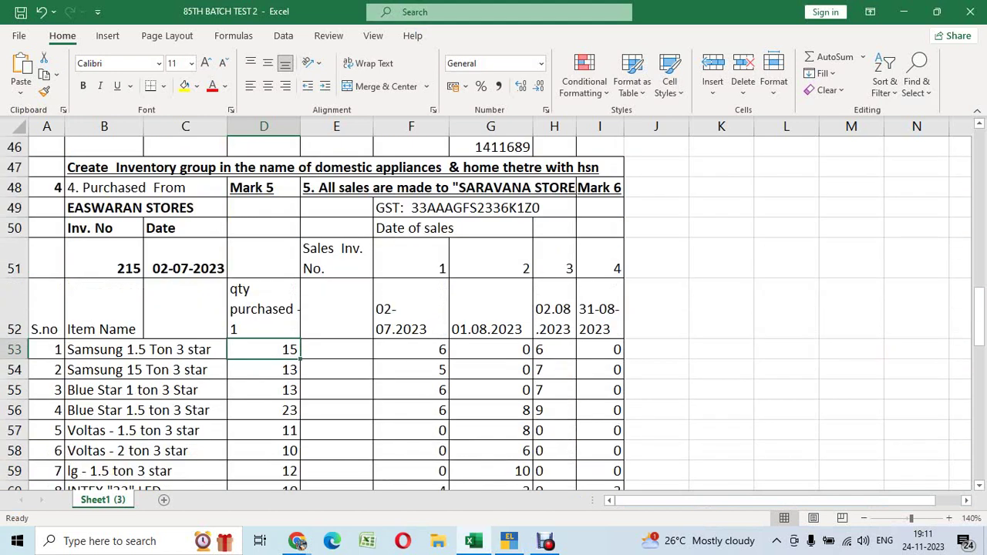
left_click(185, 258)
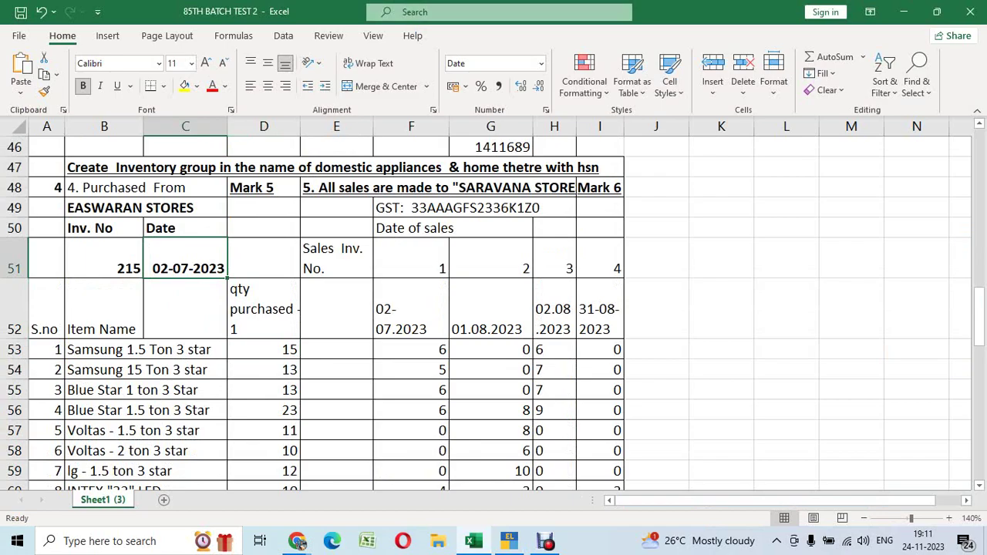
key("alt+Tab")
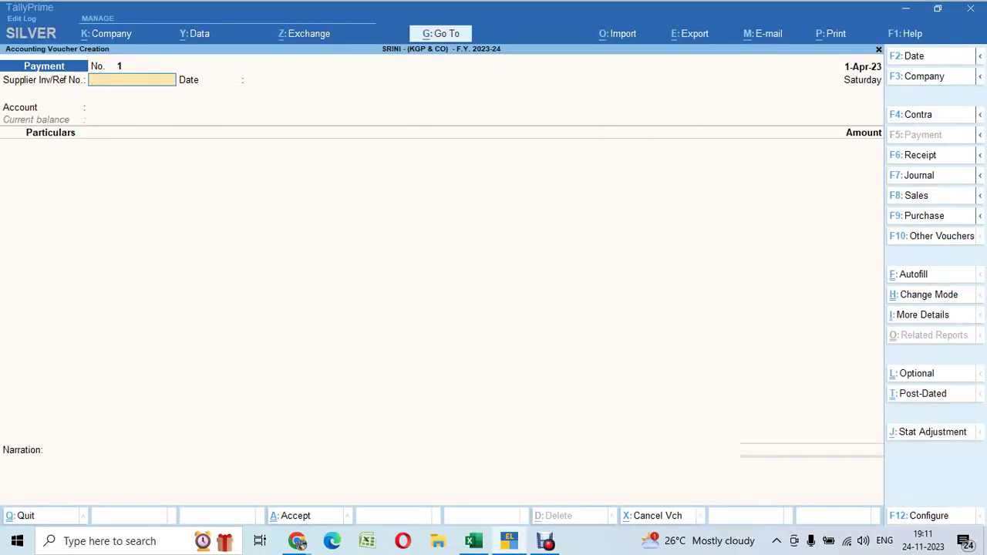
Date the voucher 2-7-23 and enter supplier invoice number 215
key("F2")
key("BackSpace")
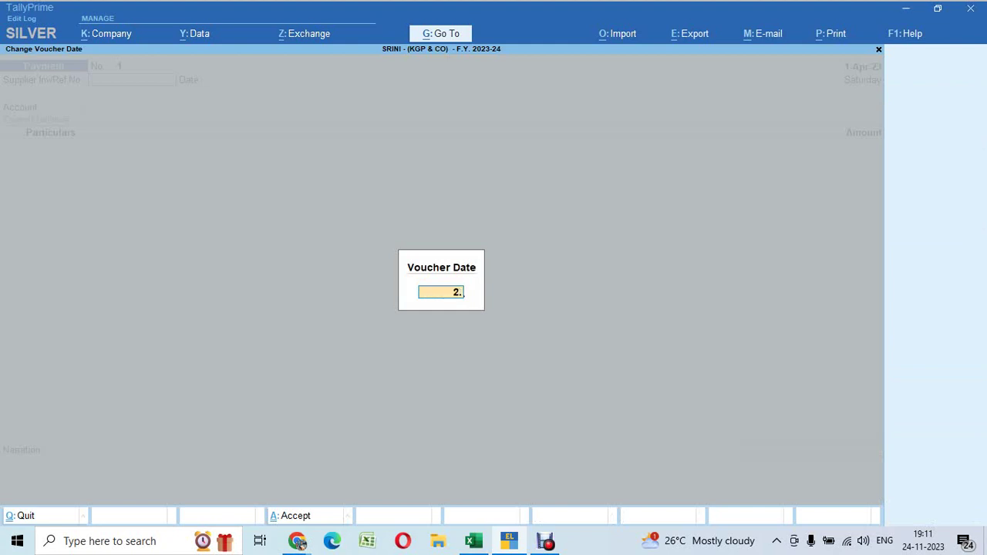
type("2-7-23")
key("Return")
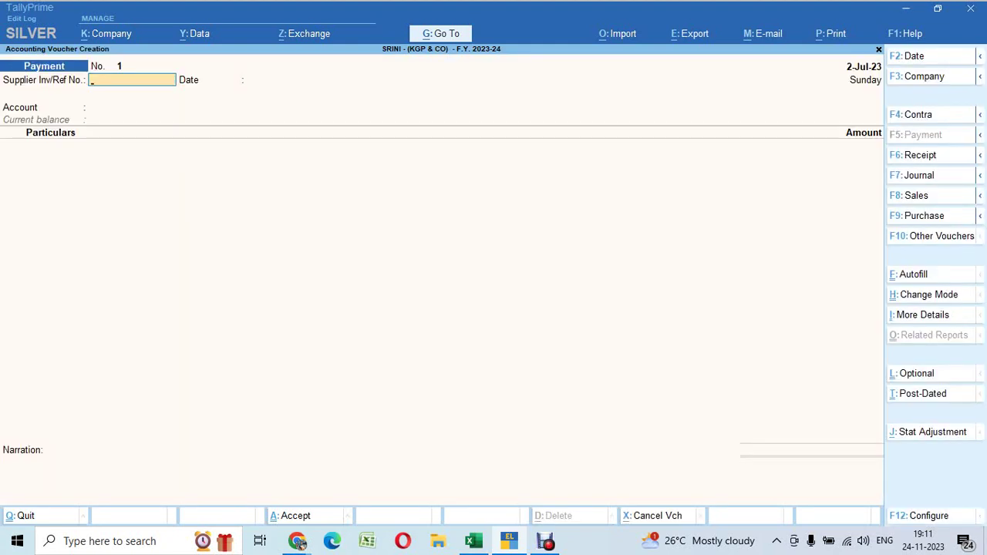
type("215")
key("Return")
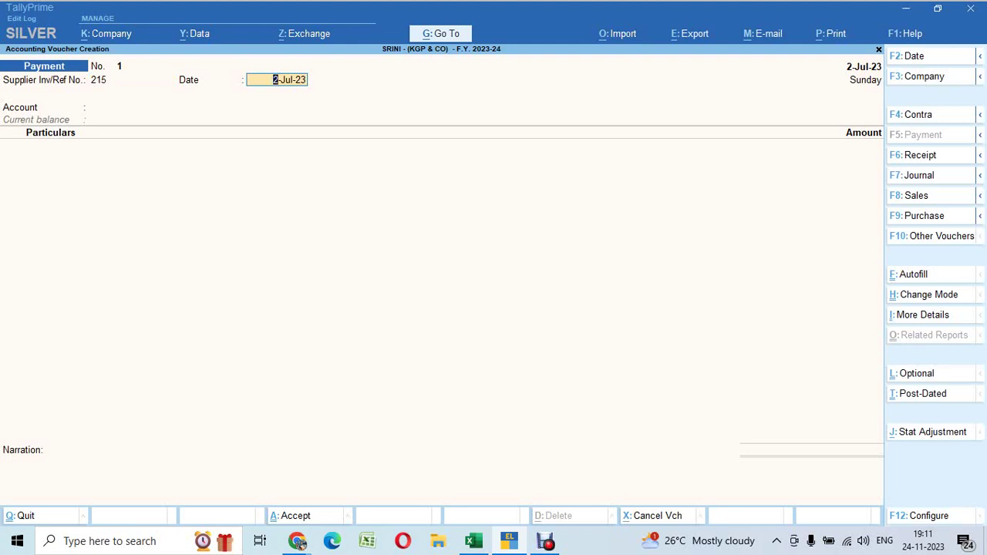
Make it a Purchase voucher kept in Item Invoice mode
key("F9")
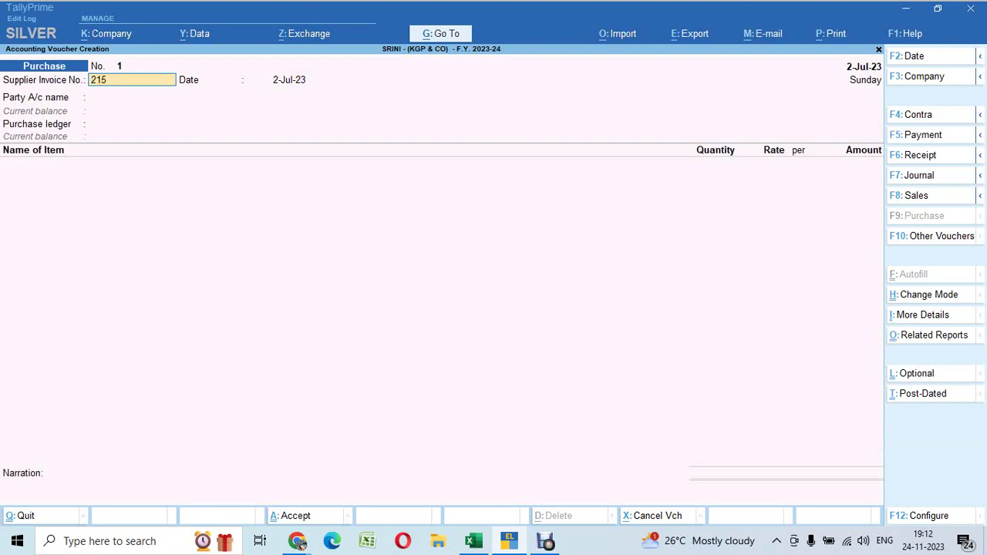
key("ctrl+h")
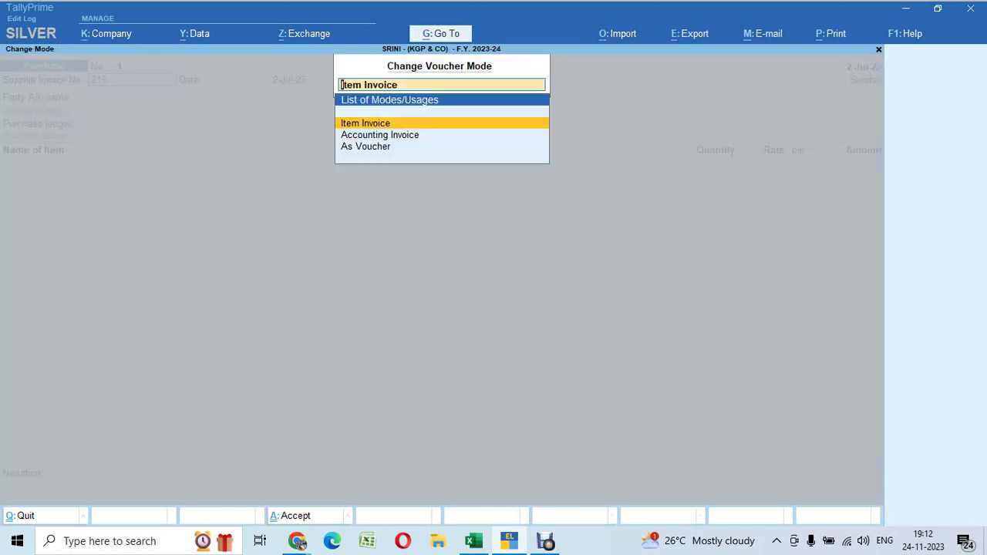
key("Return")
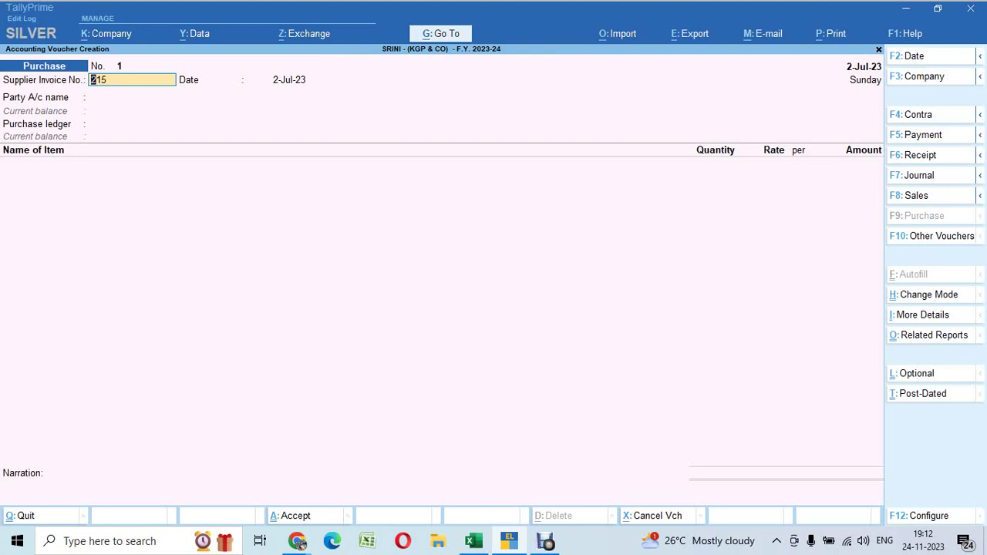
key("Return")
key("shift+Tab")
key("alt+Tab")
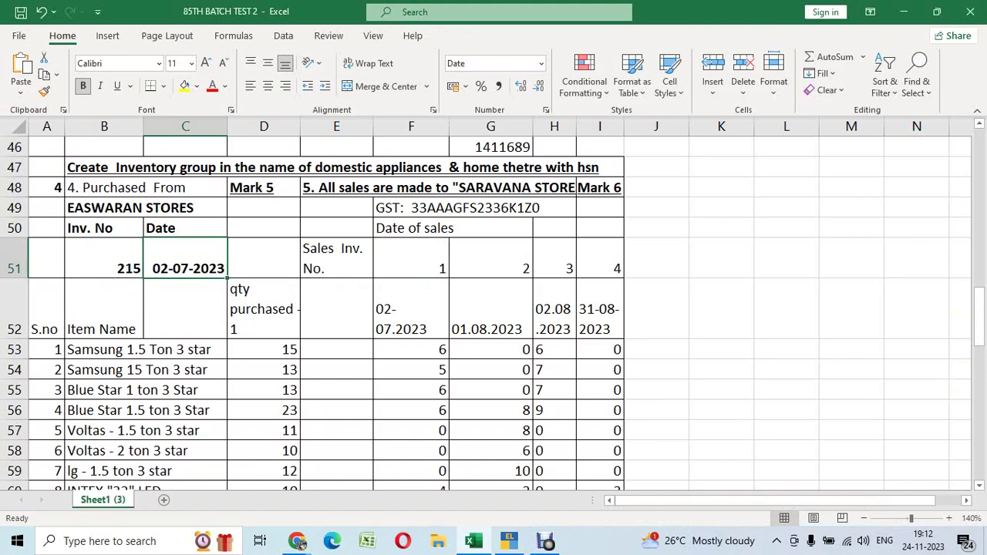
key("alt+Tab")
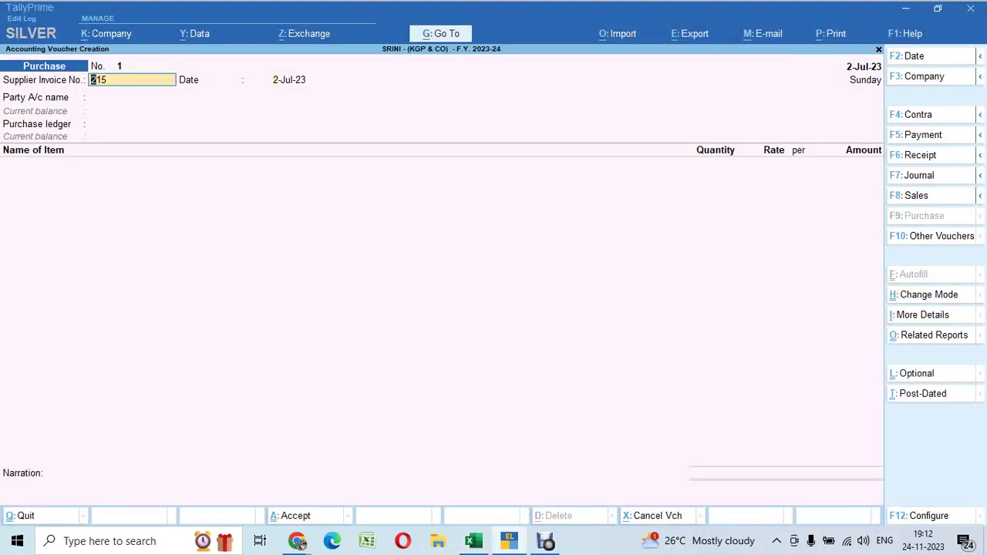
key("Return")
key("Return")
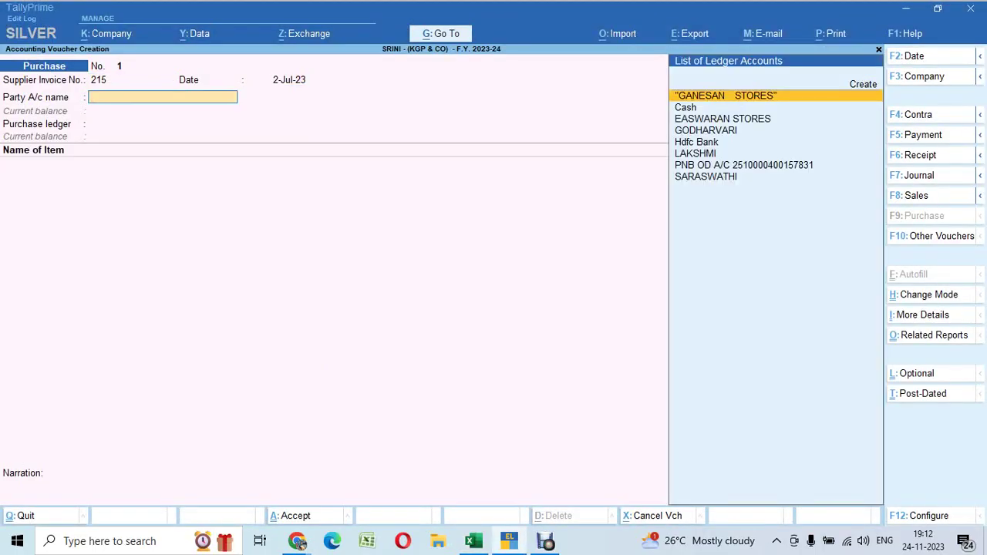
Select EASWARAN STORES as the supplier and GST Local Purchase as the purchase ledger
type("Es")
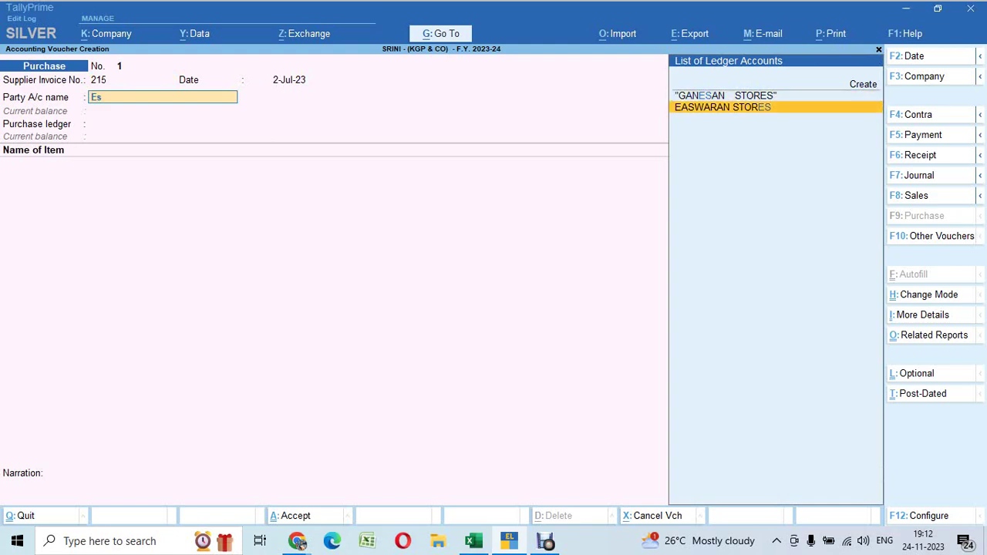
key("Return")
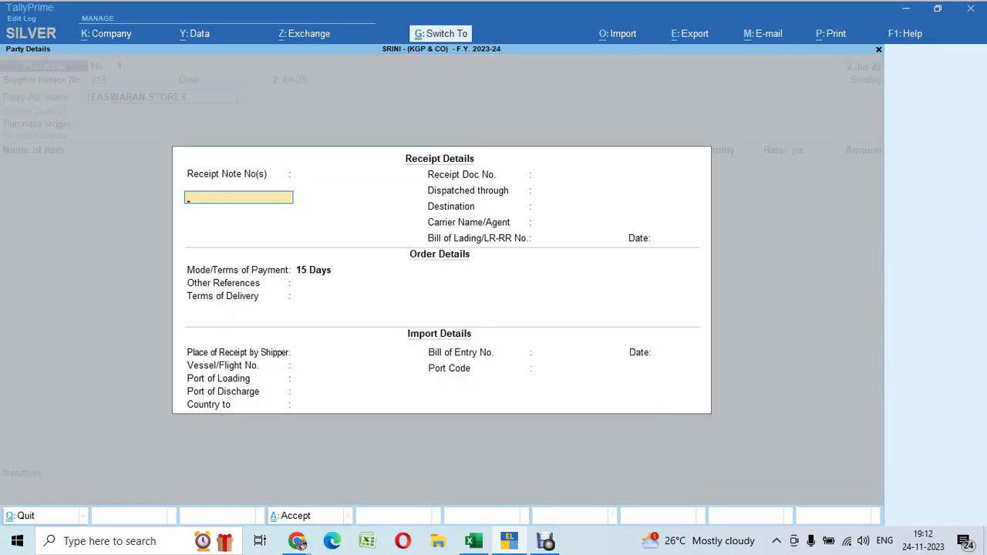
key("ctrl+a")
key("ctrl+a")
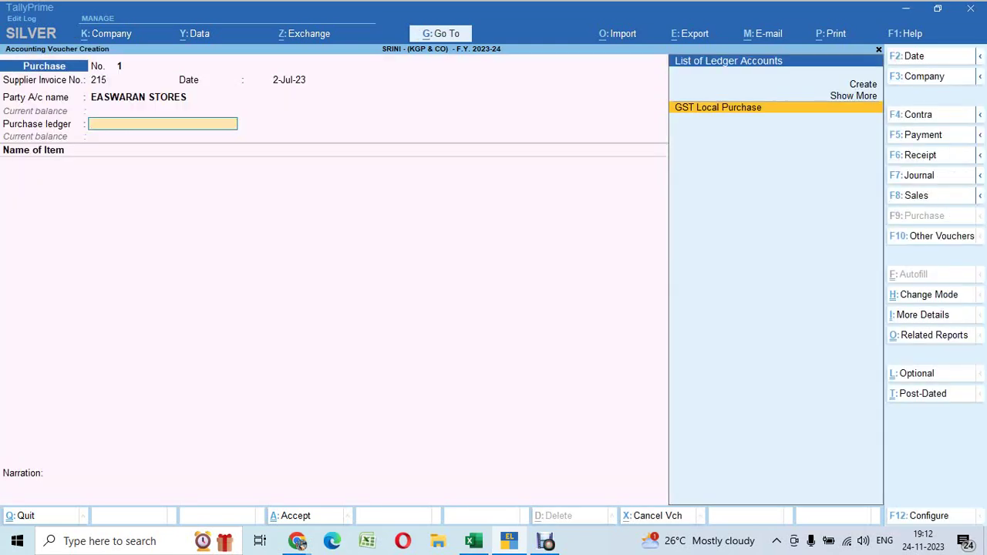
key("Return")
Add Samsung 1.5 Ton 3 star with quantity 15 at rate 32,806
key("alt+Tab")
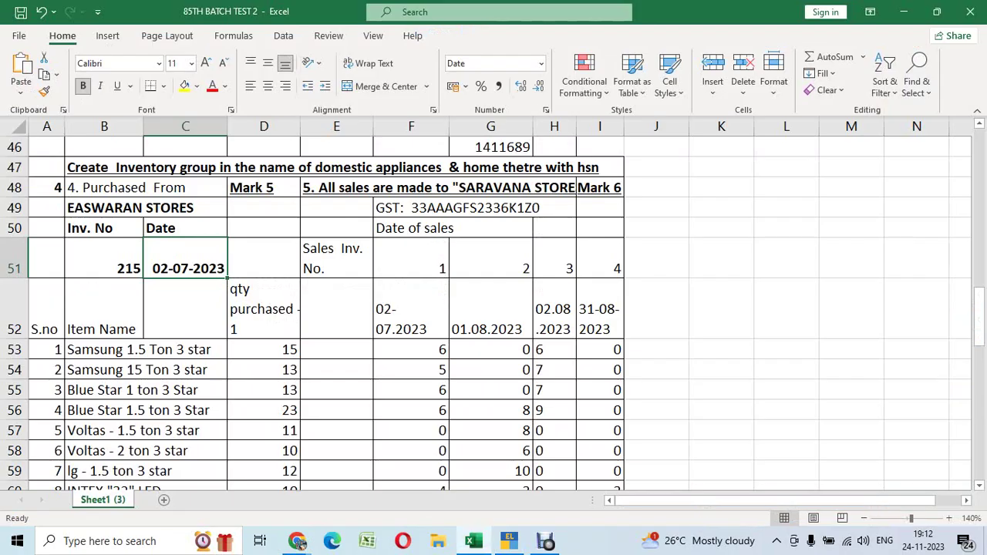
left_click(264, 258)
key("Down")
key("Down")
key("Down")
key("Down")
key("Down")
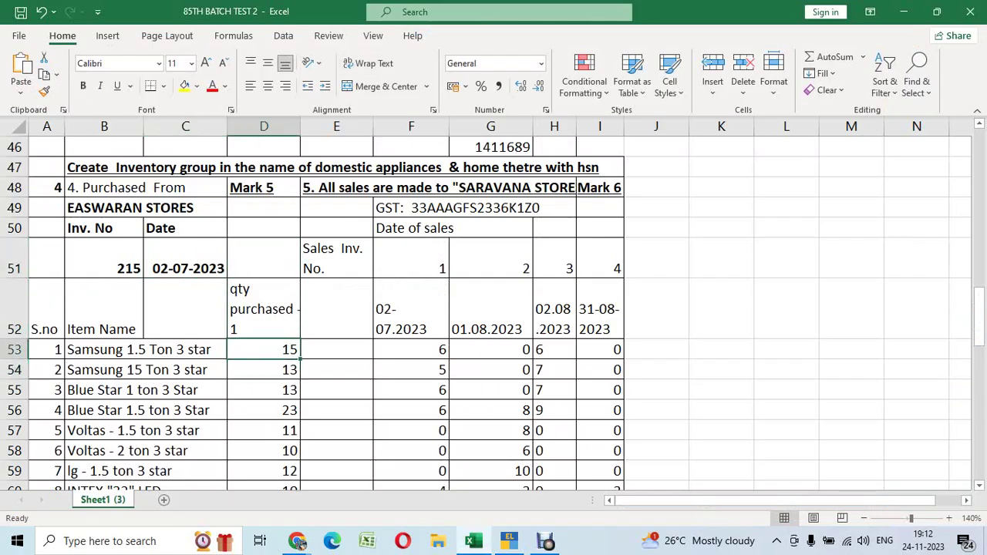
key("Up")
key("Up")
key("Up")
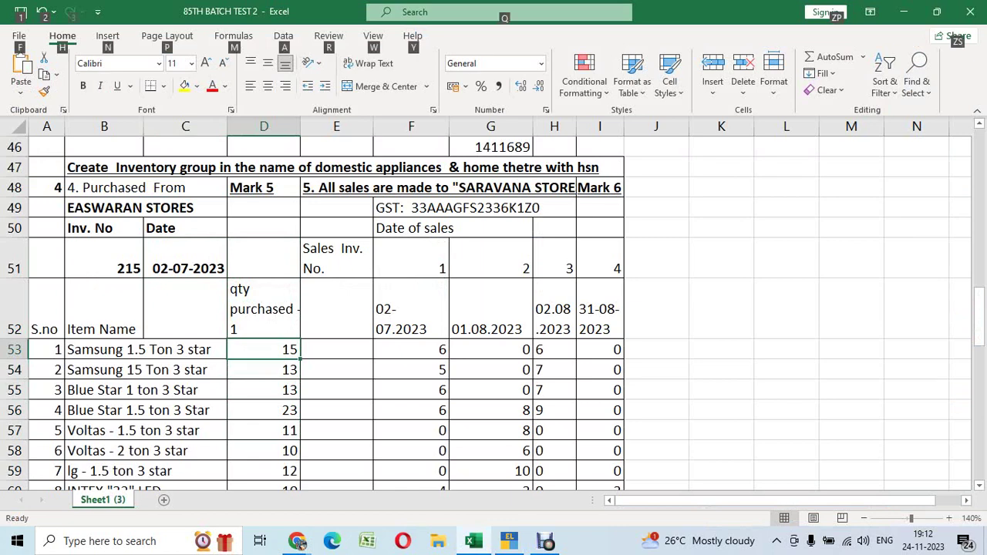
key("alt+Tab")
type("sam")
key("Return")
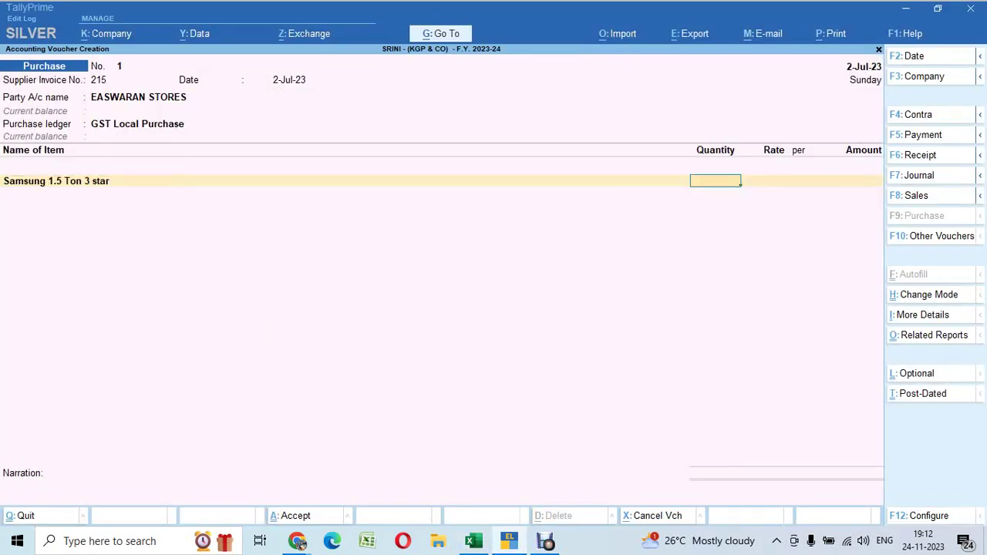
key("alt+Tab")
key("alt+Tab")
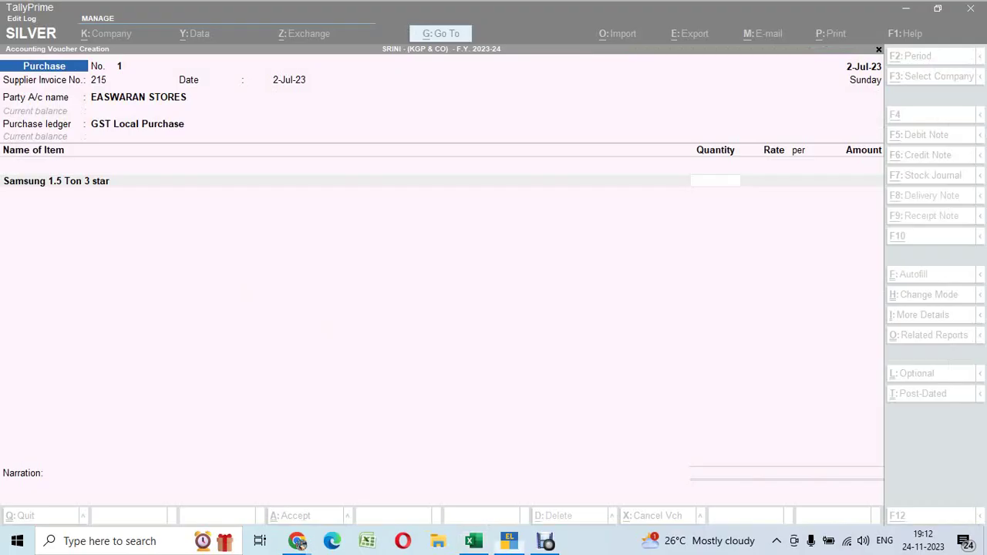
type("15")
key("Return")
key("Return")
key("Return")
key("Return")
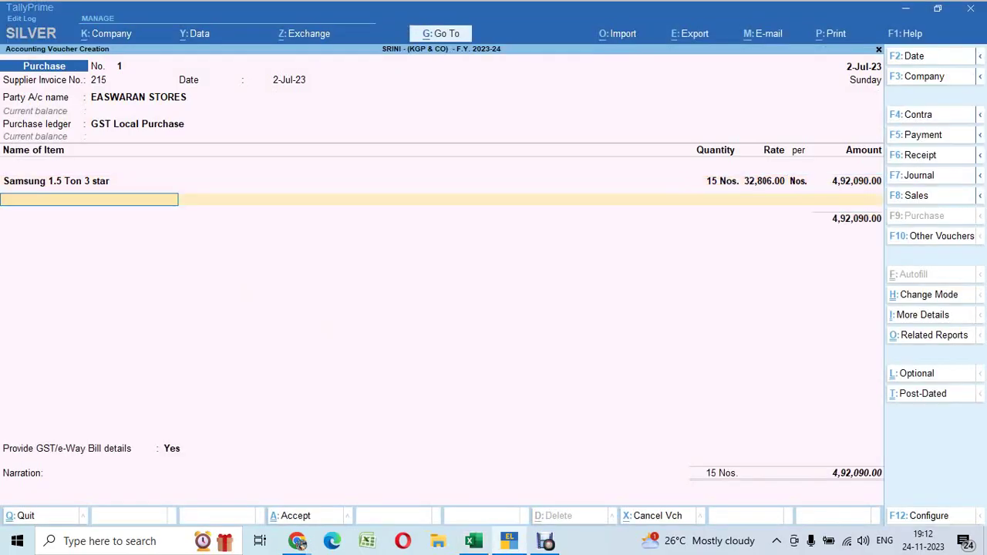
key("Return")
Add Samsung 2.5 Ton 3 star with quantity 13 at rate 30,046
key("alt+Tab")
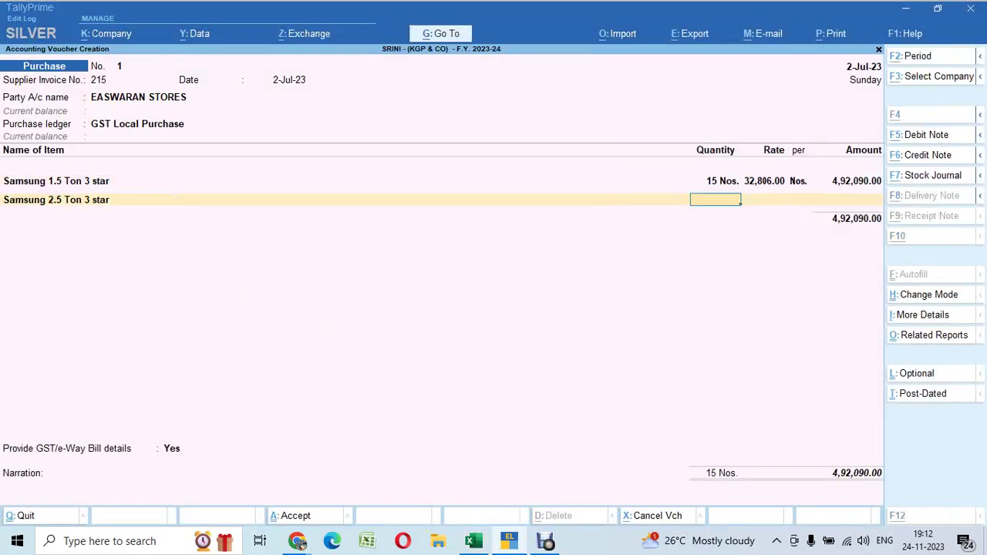
key("Down")
key("shift+space")
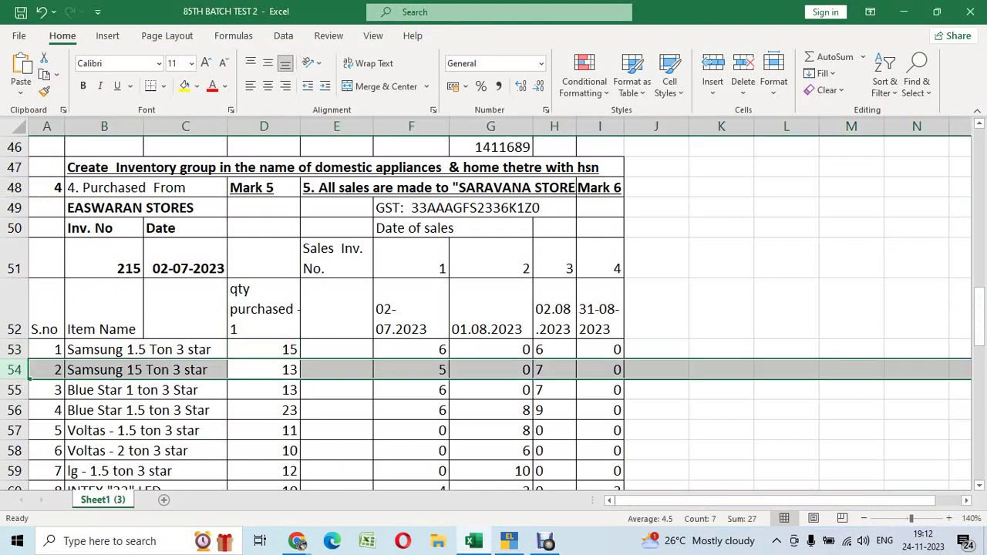
key("alt+Tab")
type("13")
key("Return")
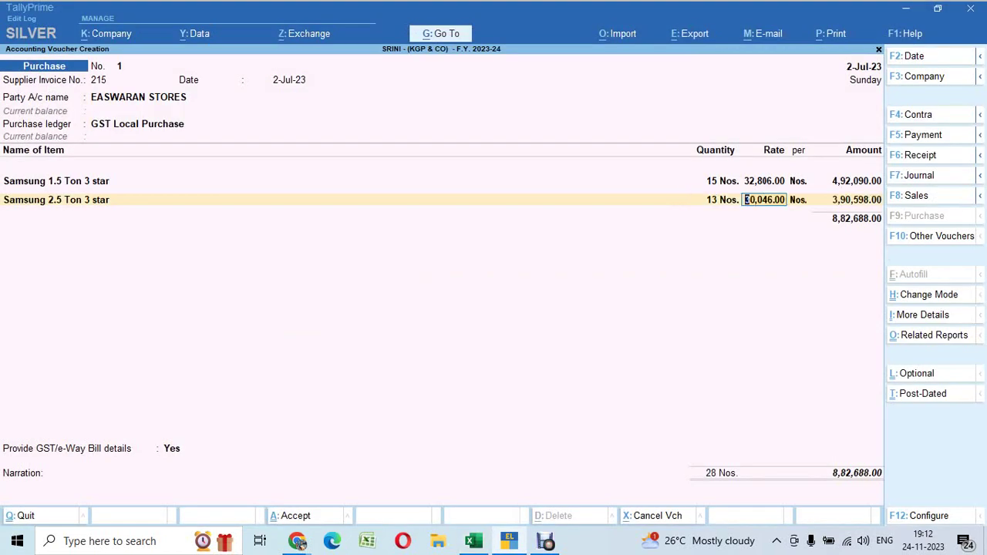
key("Return")
key("Return")
Add Blue Star 1 ton 3 Star with quantity 13
key("Return")
type("1")
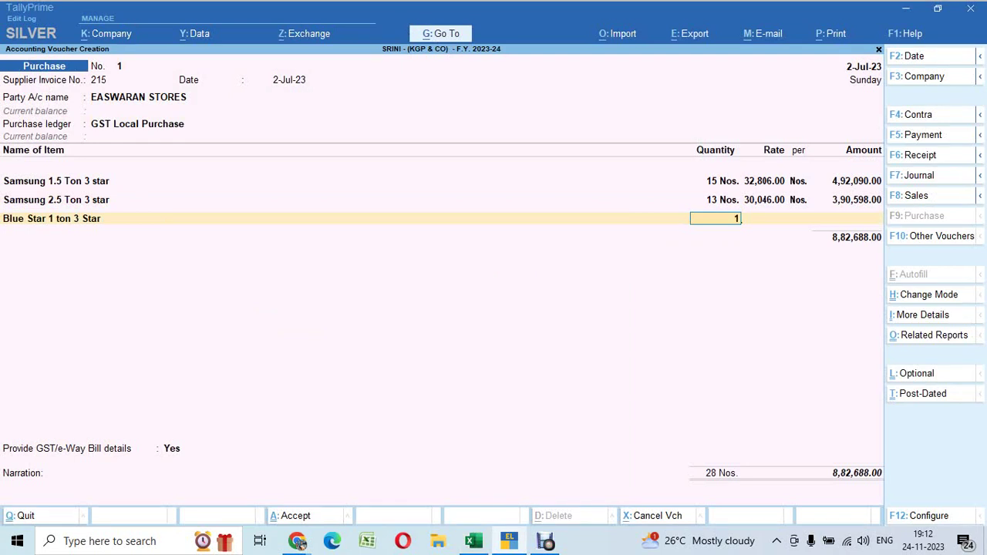
key("Return")
type("3")
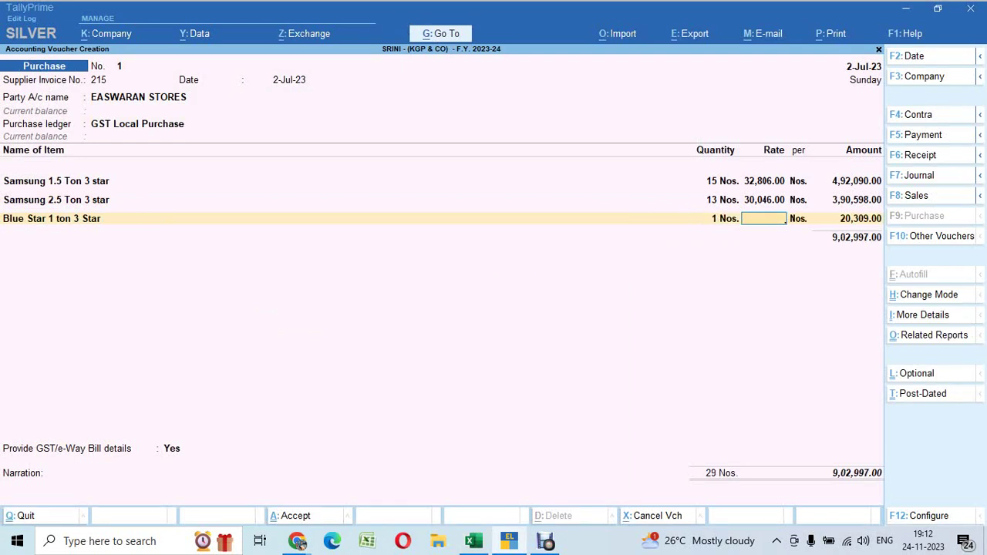
key("BackSpace")
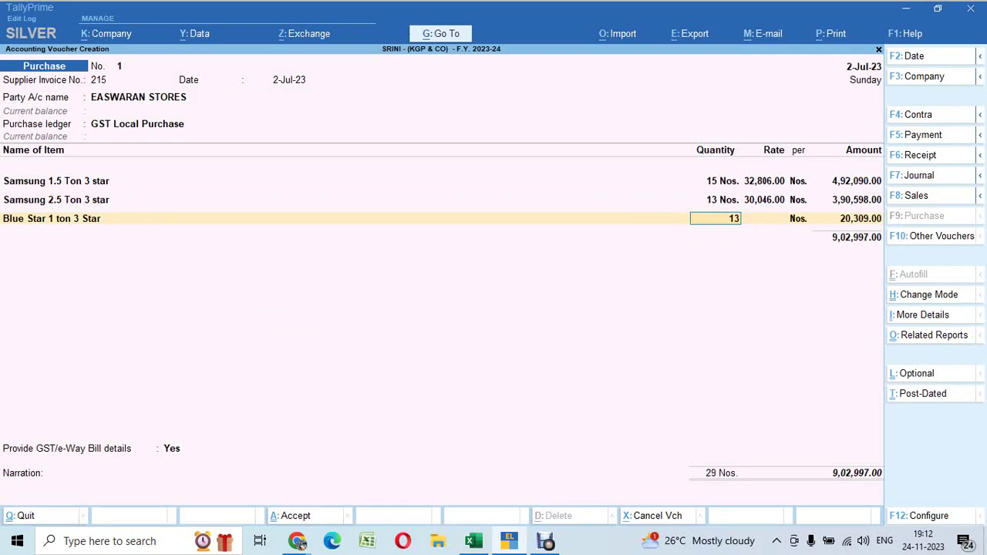
key("Return")
key("Return")
key("Return")
Add Blue Star 1.5 ton 3 Star with quantity 23 at rate 24,566
key("alt+Tab")
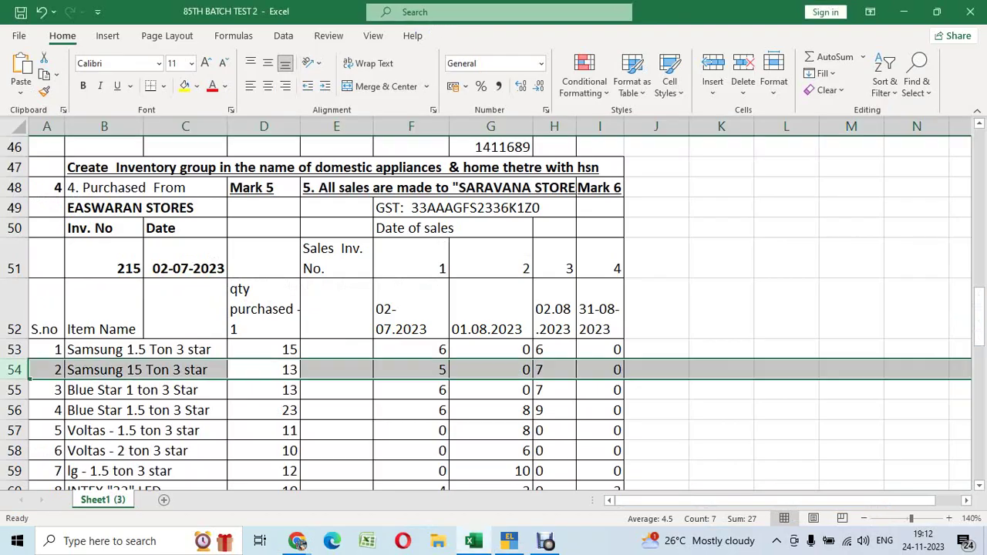
left_click(185, 369)
key("Down")
key("Down")
key("Down")
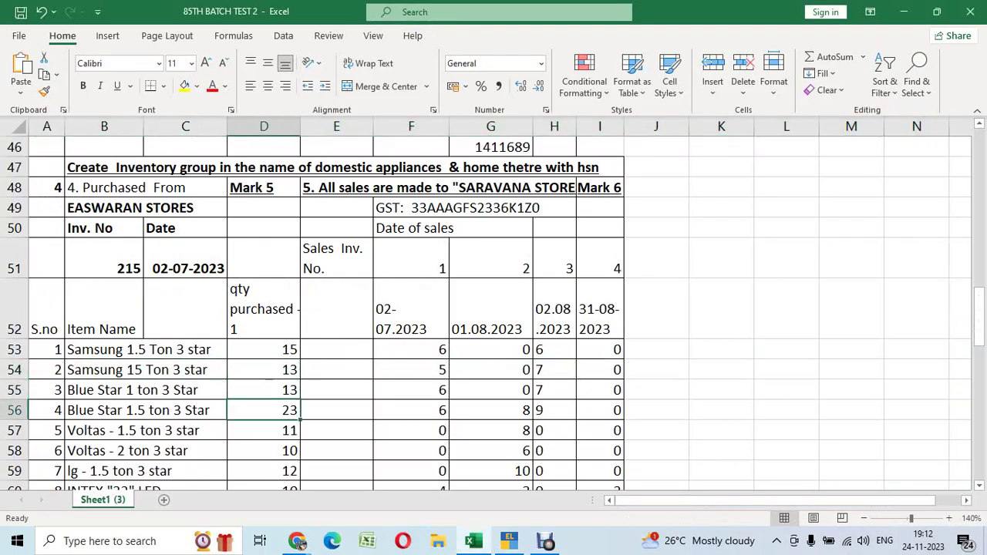
key("alt+Tab")
type("4")
key("Return")
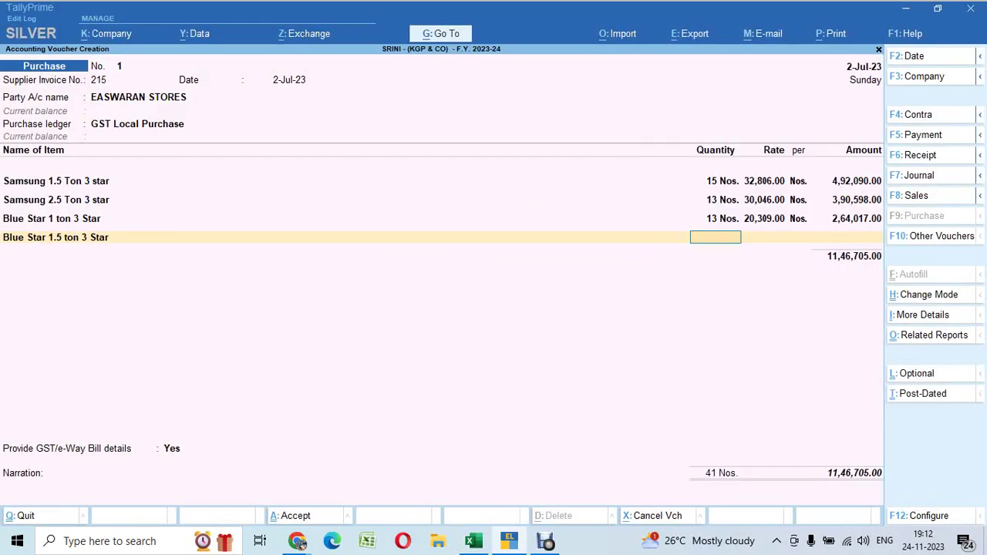
type("23")
key("Return")
key("Return")
key("Return")
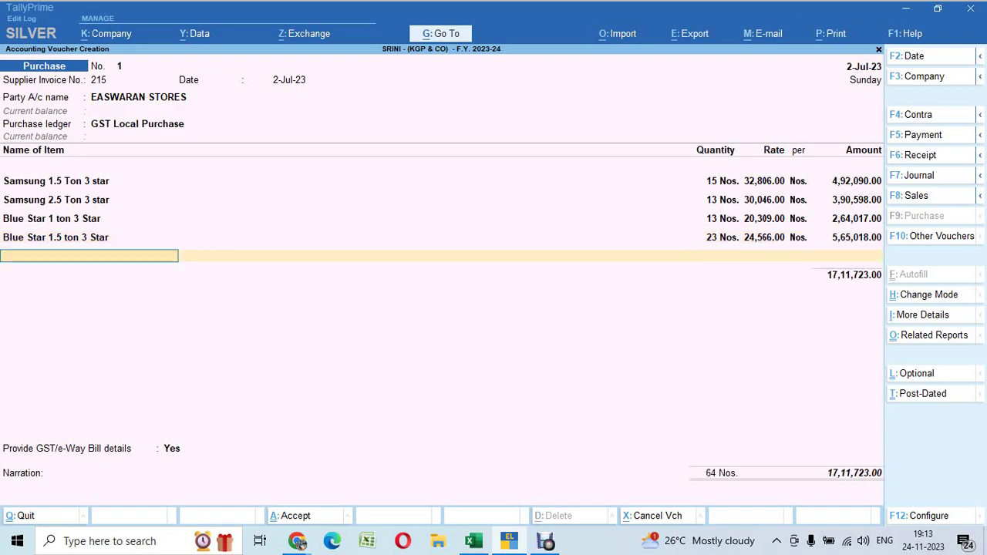
Add Voltas - 1.5 ton 3 star with quantity 11 at rate 20,585
key("alt+Tab")
key("Down")
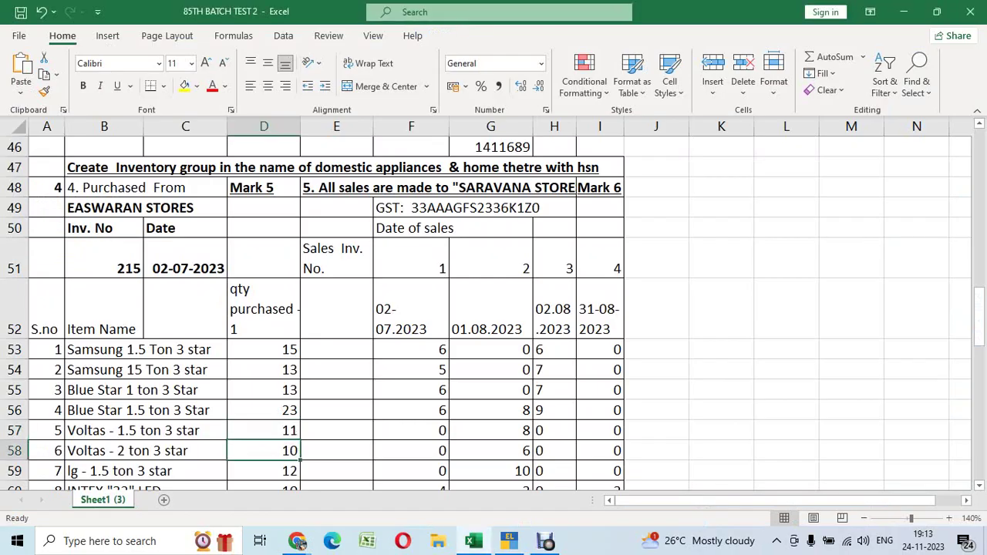
key("Up")
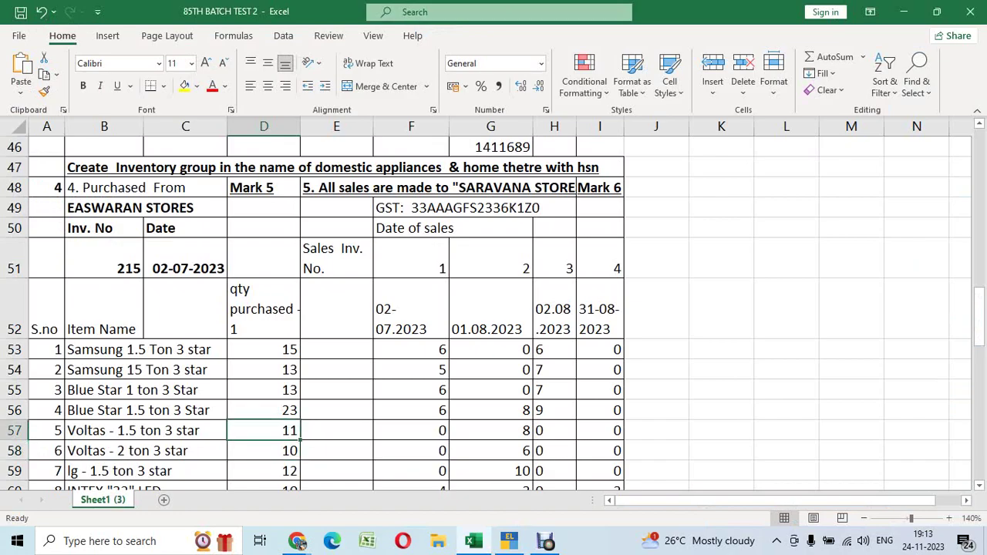
key("shift+space")
key("alt+Tab")
type("5")
key("Down")
key("Down")
key("Down")
key("Down")
key("Down")
key("Return")
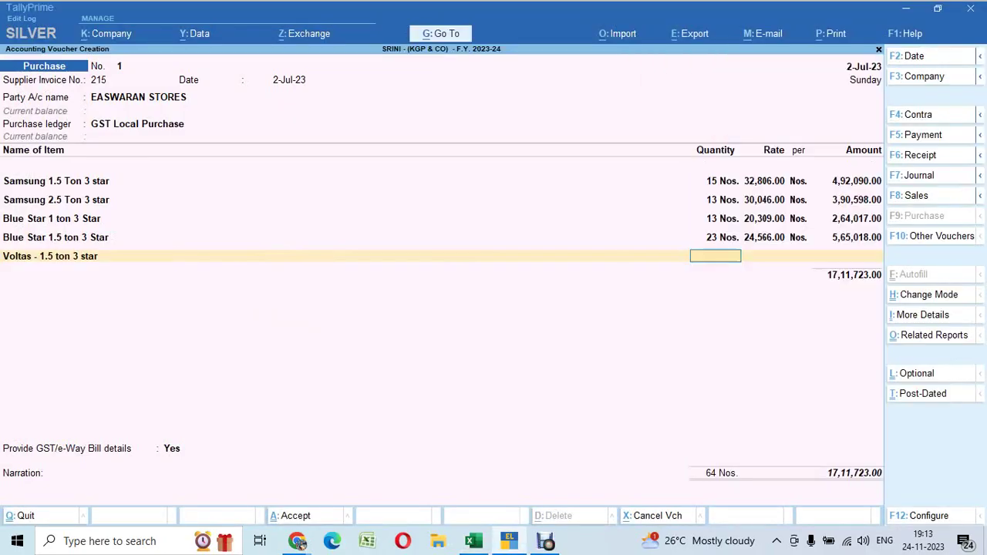
type("11")
key("Return")
key("Return")
key("Return")
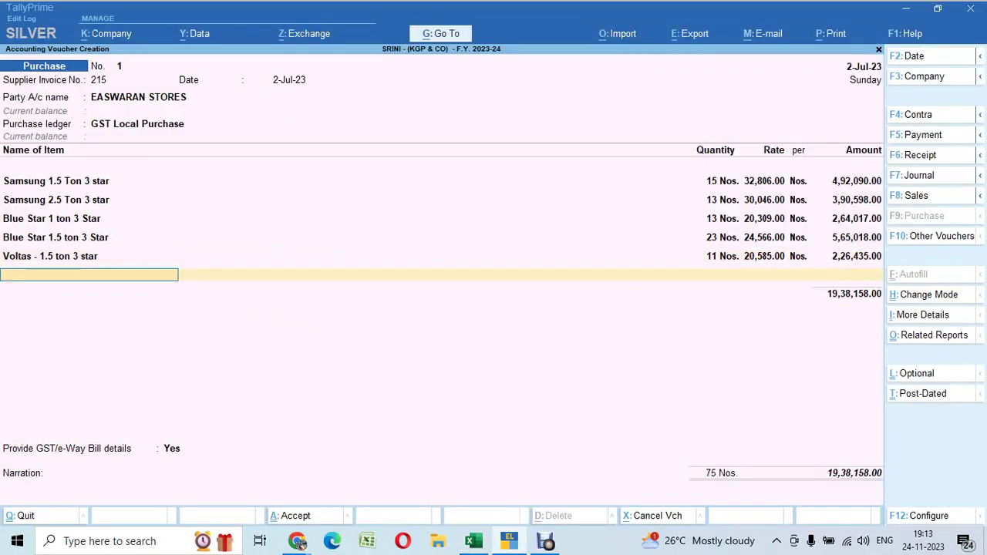
key("Return")
Add Voltas - 2 ton 3 star with quantity 10
key("alt+Tab")
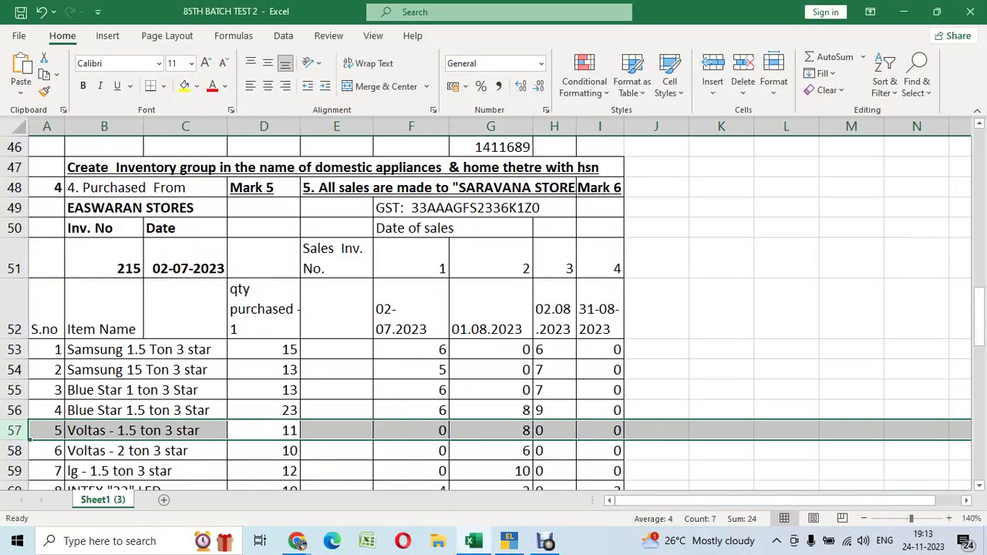
key("Down")
key("shift+space")
key("alt+Tab")
type("10")
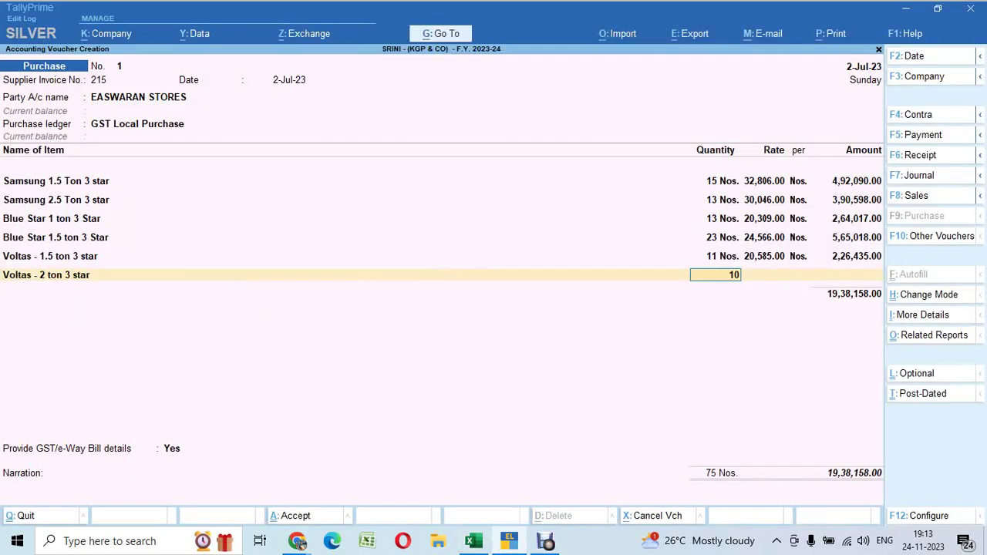
key("Return")
key("Return")
Add LG - 1.5 ton 3 star with quantity 12 at rate 20,233
key("Return")
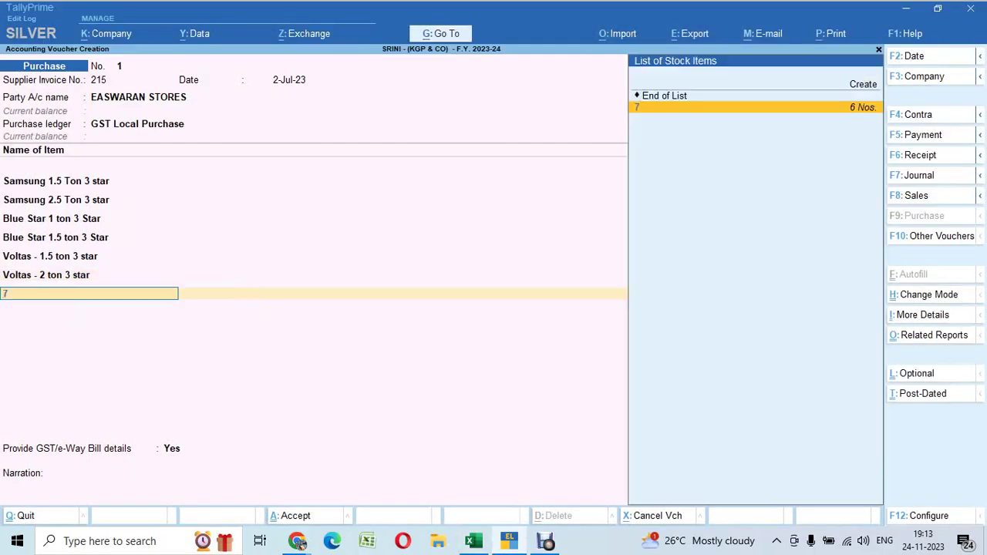
type("lg")
key("Return")
key("alt+Tab")
key("Down")
key("shift+space")
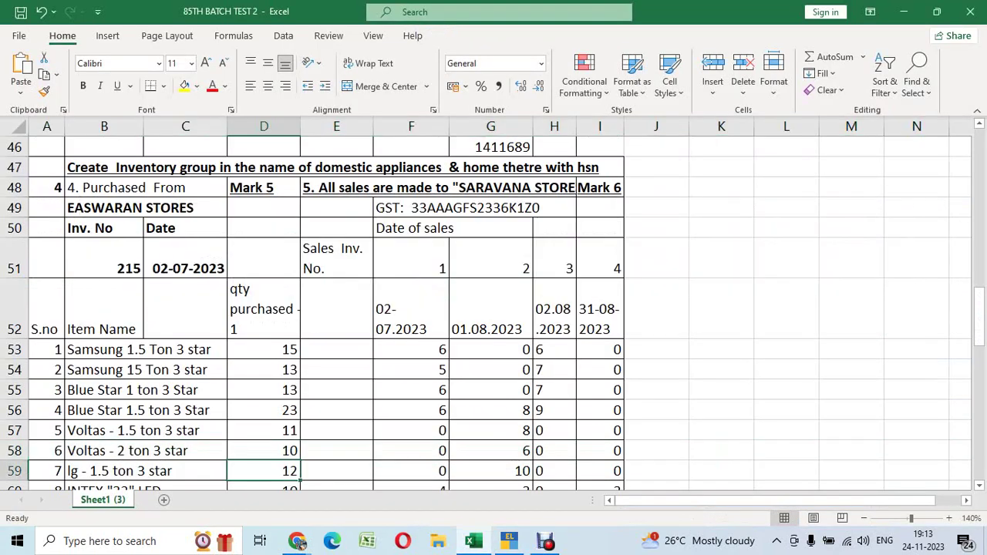
key("shift+space")
key("alt+Tab")
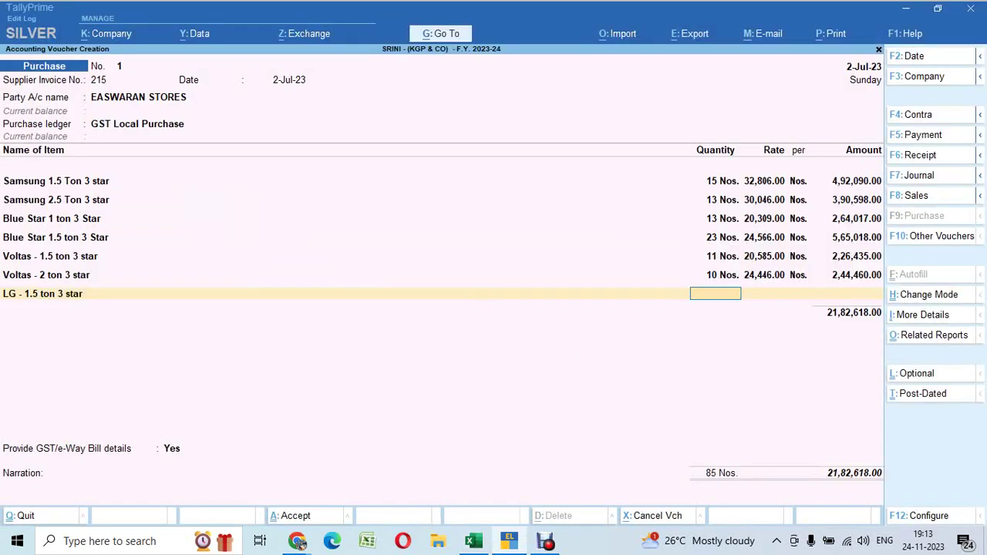
type("12")
key("Return")
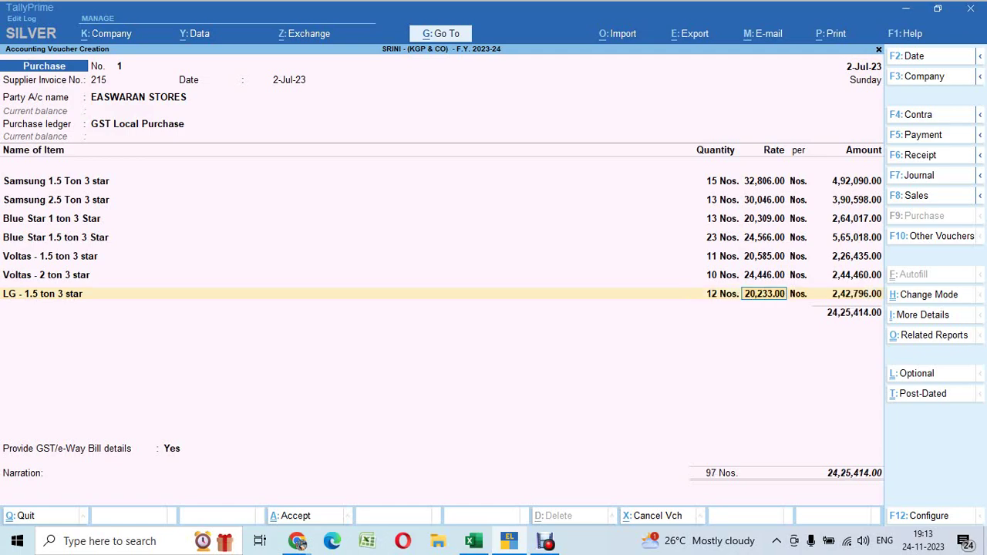
key("Return")
key("Return")
Add INTEX "32" LED with quantity 10
key("alt+Tab")
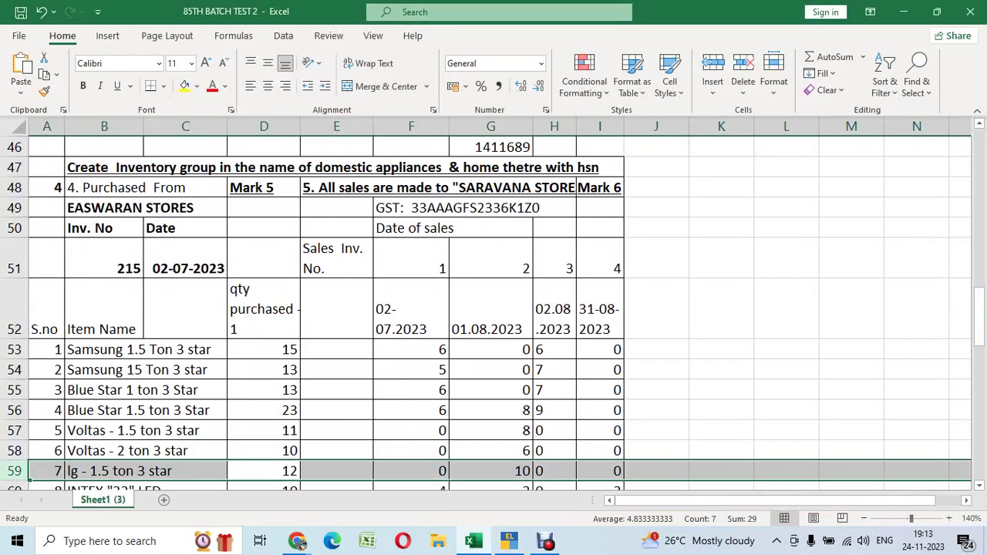
key("Down")
key("shift+space")
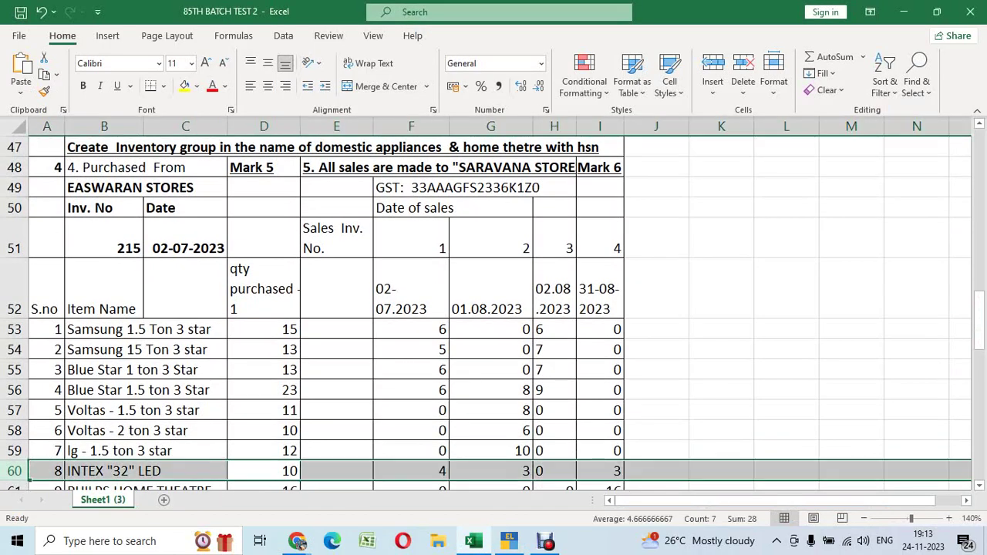
key("alt+Tab")
key("ctrl+alt+v")
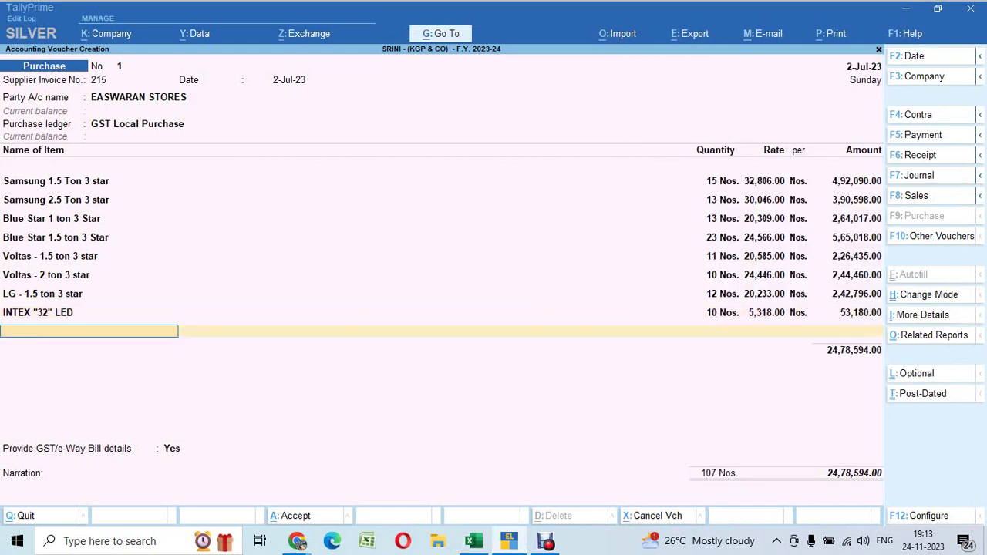
Add PHILIPS HOME THEATRE with quantity 16
key("alt+Tab")
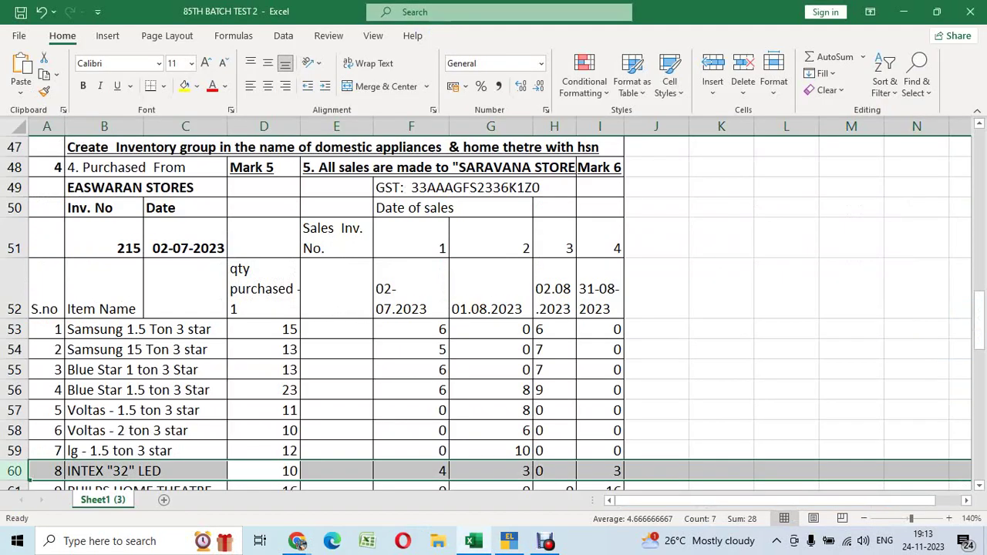
key("Down")
key("shift+space")
key("alt+Tab")
type("16")
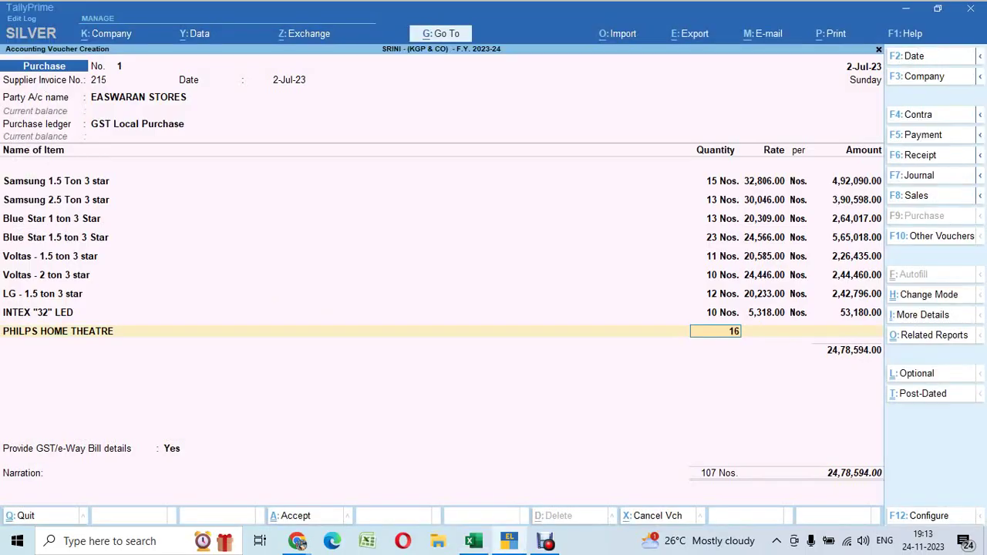
key("Return")
key("Return")
key("Return")
type("so")
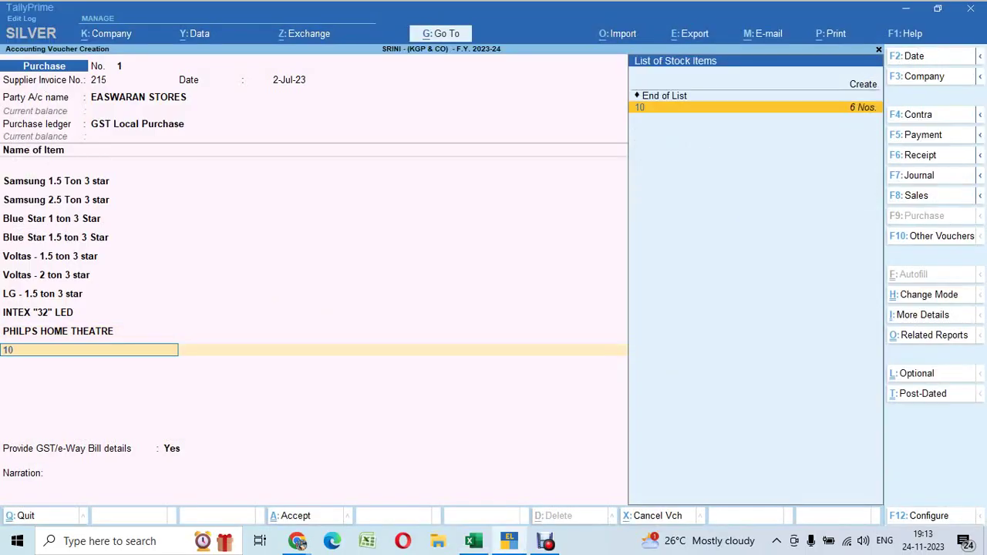
key("Return")
Add SONY HOME THEATR with quantity 13
key("alt+Tab")
key("Down")
key("shift+space")
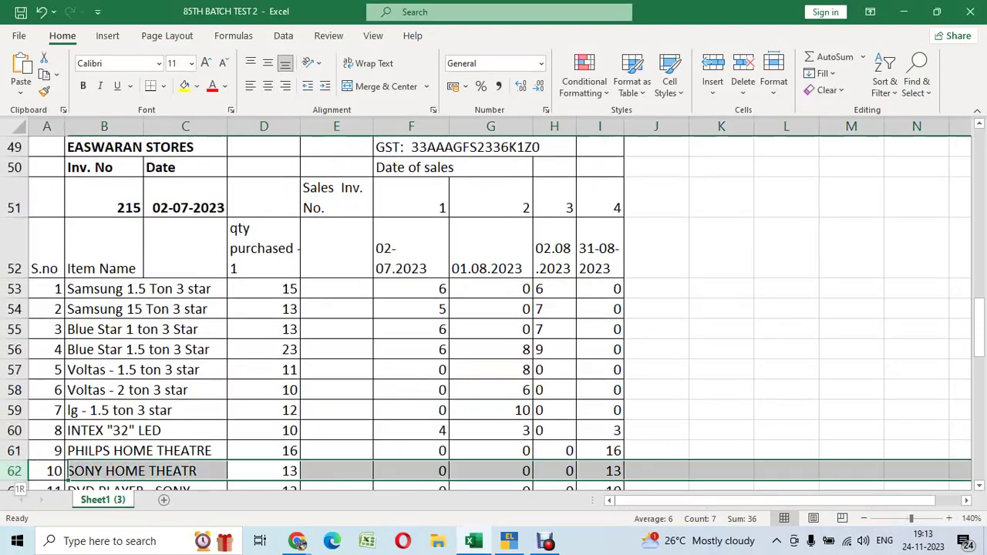
key("alt+Tab")
type("13")
key("Return")
key("Return")
key("Return")
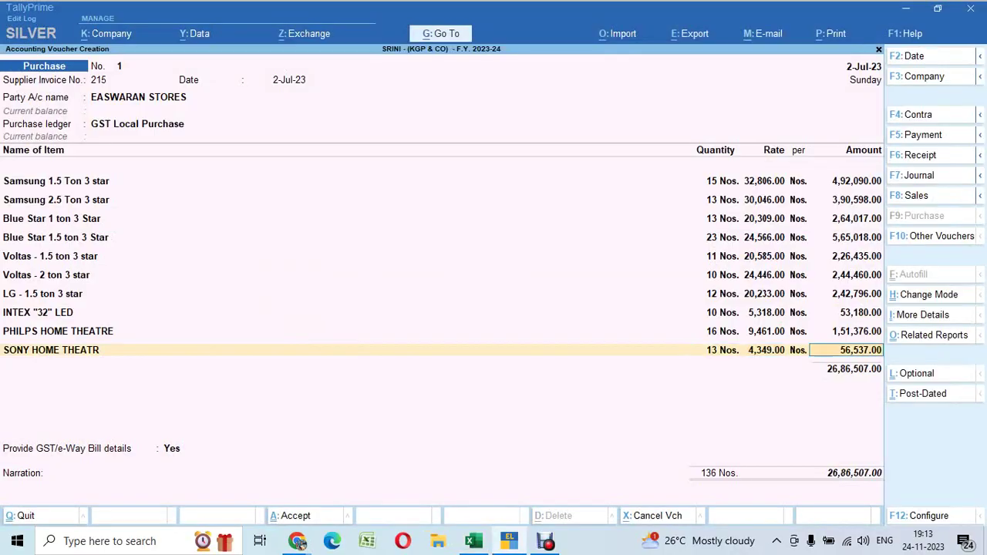
Add DVD PLAYER - SONY with quantity 12
key("alt+Tab")
key("Down")
key("shift+space")
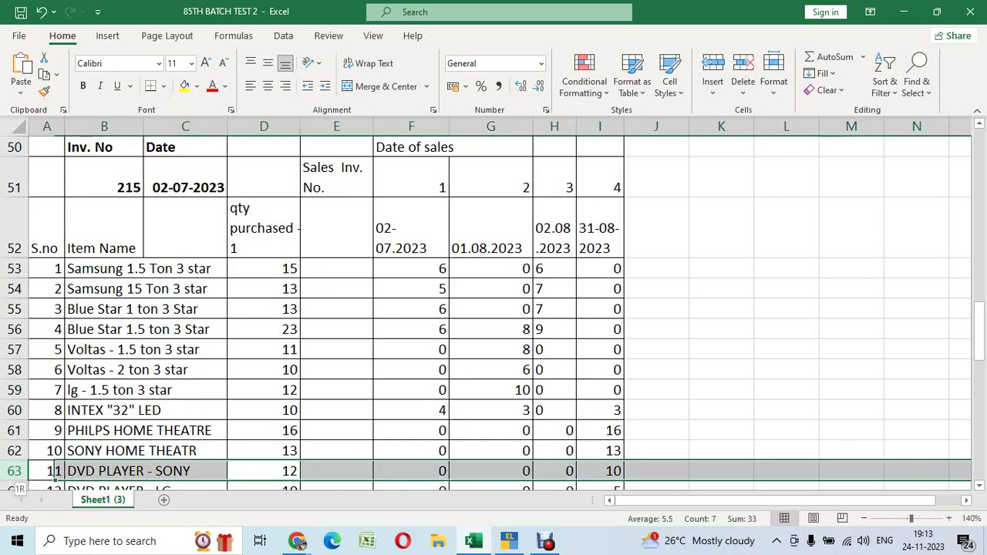
key("alt+Tab")
type("d")
key("Return")
type("1")
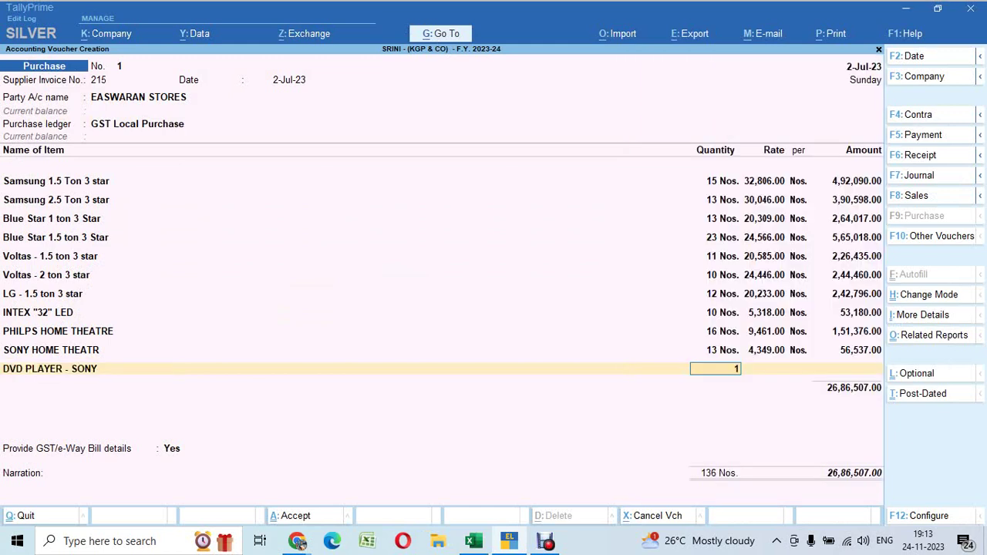
type("2")
key("Return")
key("Return")
key("Return")
Add DVD PLAYER - LG with quantity 10 at rate 3,289.00 (amount 32,890.00)
key("alt+Tab")
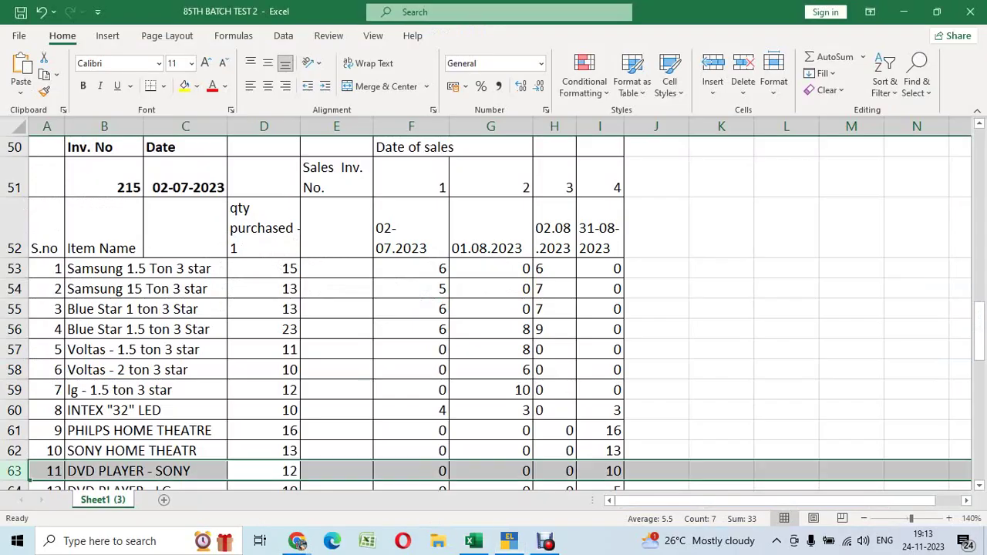
key("Down")
key("shift+space")
key("alt+Tab")
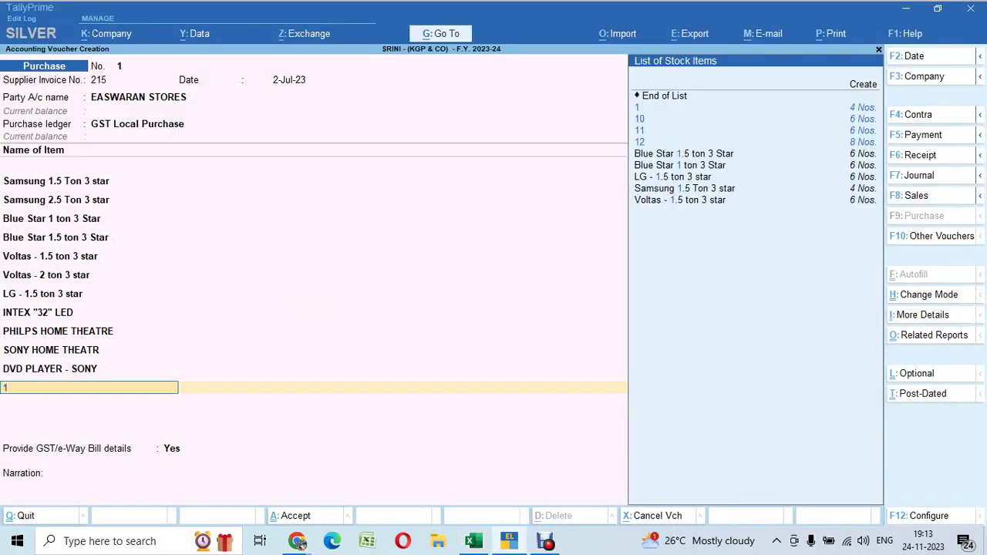
type("d")
key("Return")
type("10")
key("Return")
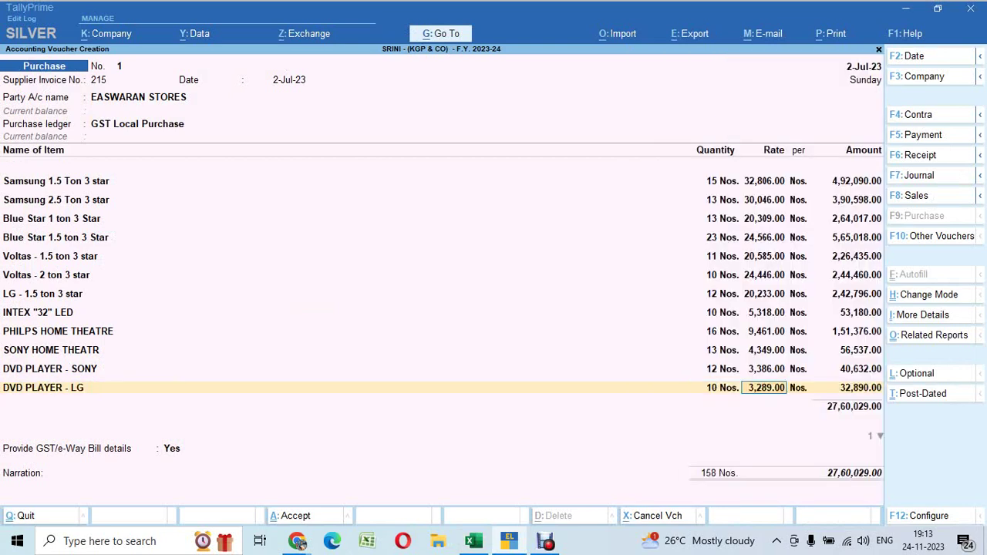
key("Return")
key("Return")
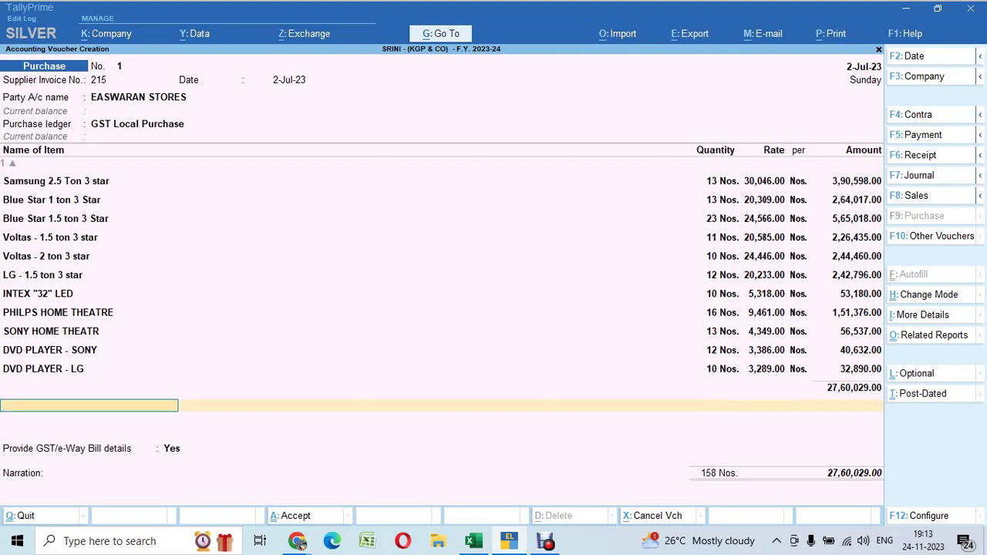
Add Input CGST and Input SGST ledgers at 3,69,673.31 each, plus Round Off 0.38
key("Return")
key("Down")
key("Down")
key("Return")
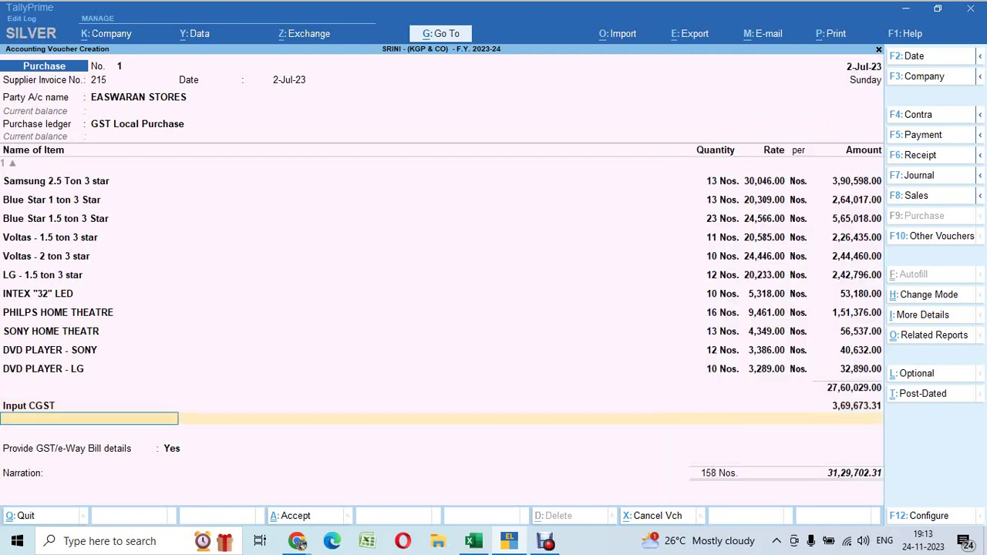
type("In")
key("Down")
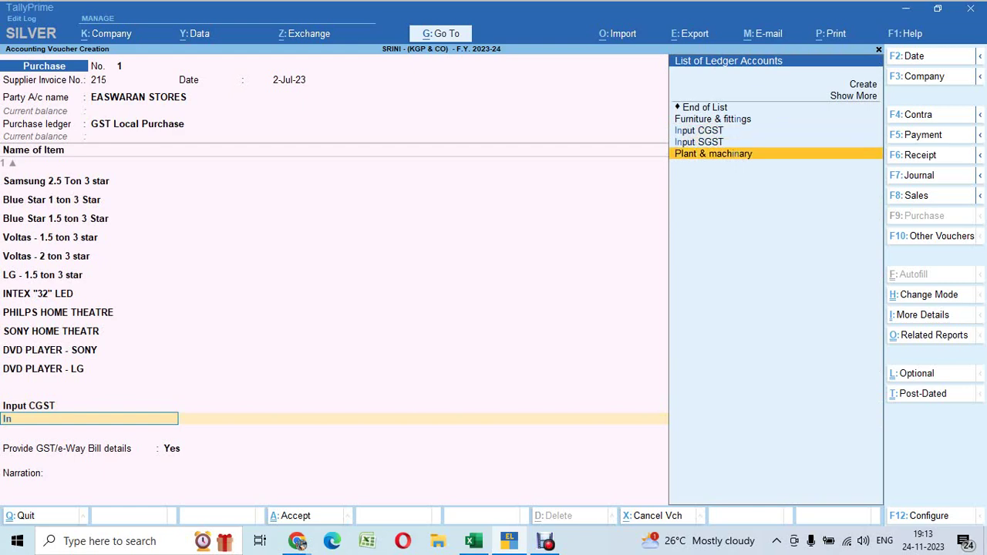
key("Up")
key("Return")
key("Return")
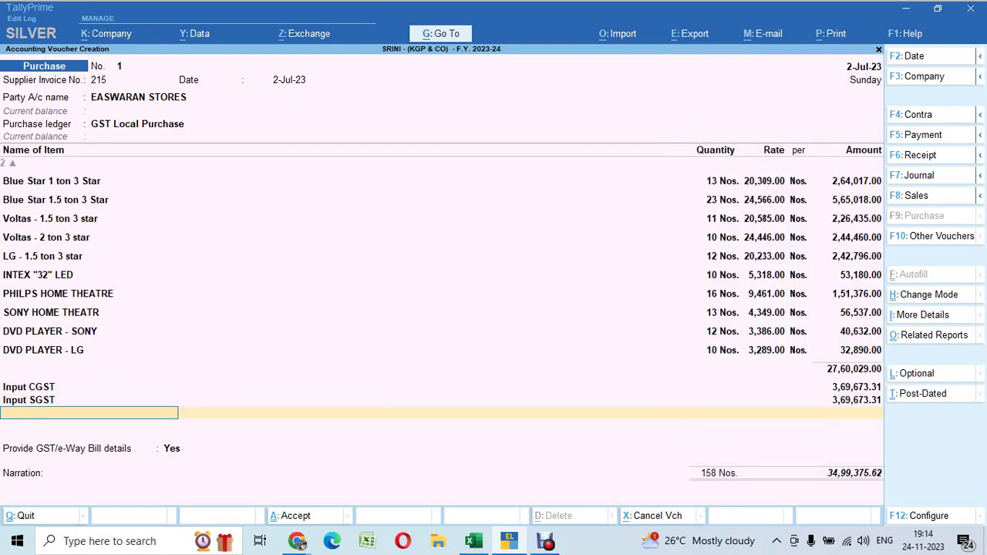
type("Rou")
key("Return")
key("Return")
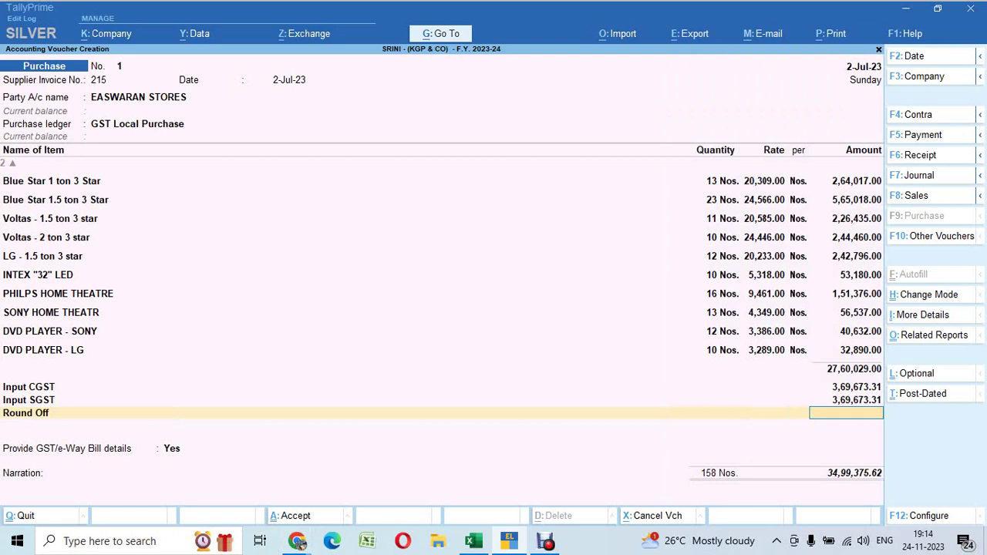
key("Return")
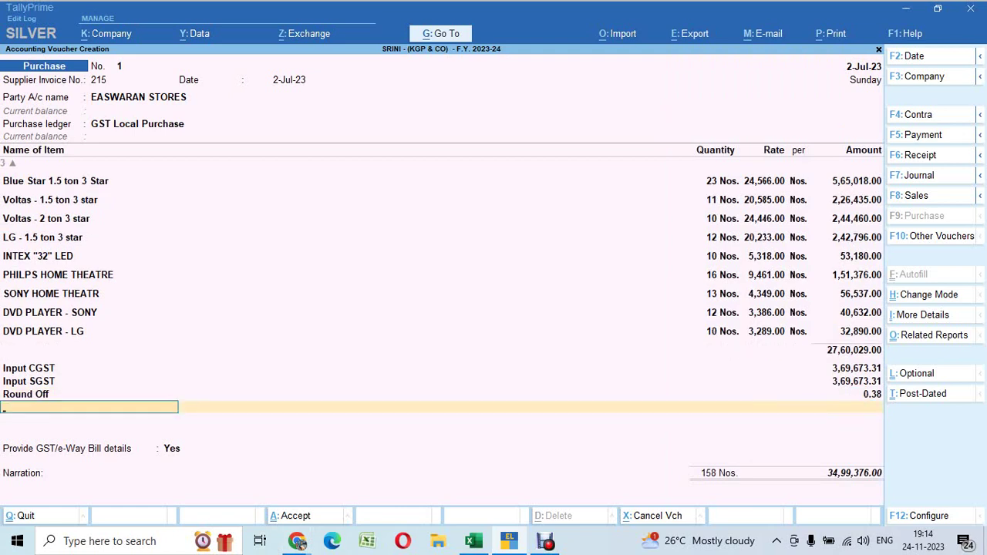
key("Return")
key("Return")
Accept bill-wise New Ref 215 due in 15 days, save the voucher, and return to Excel
key("Return")
key("Return")
key("Return")
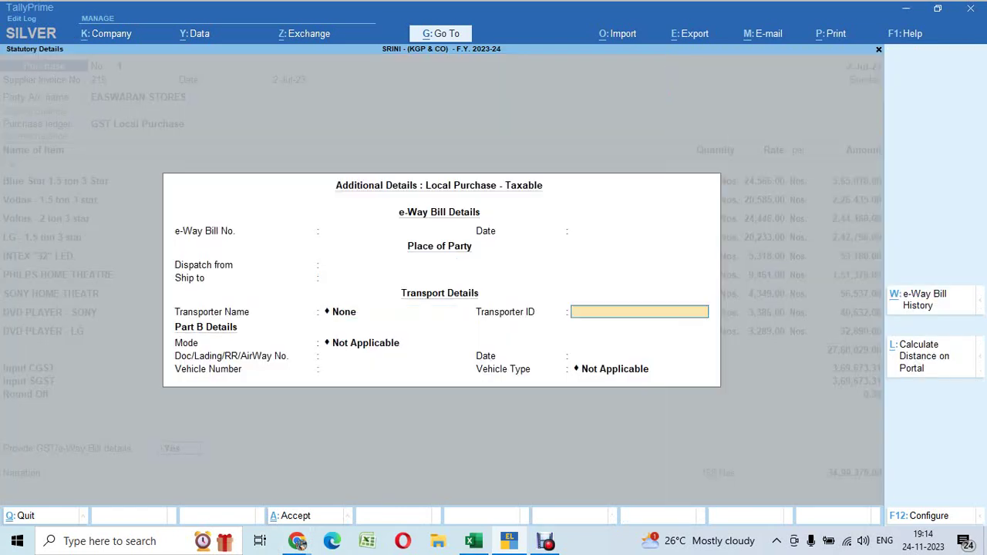
key("Return")
key("ctrl+a")
key("Return")
key("Return")
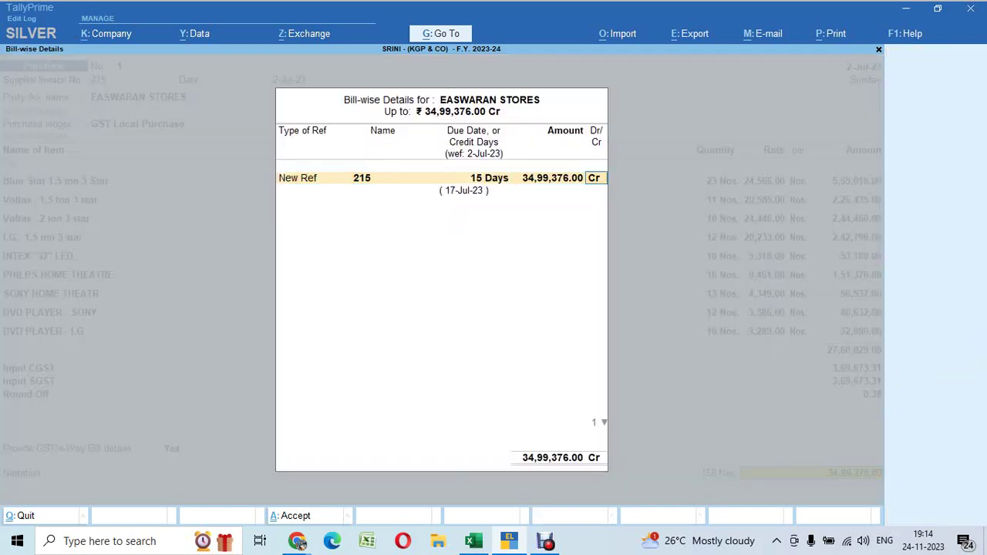
key("Return")
key("Return")
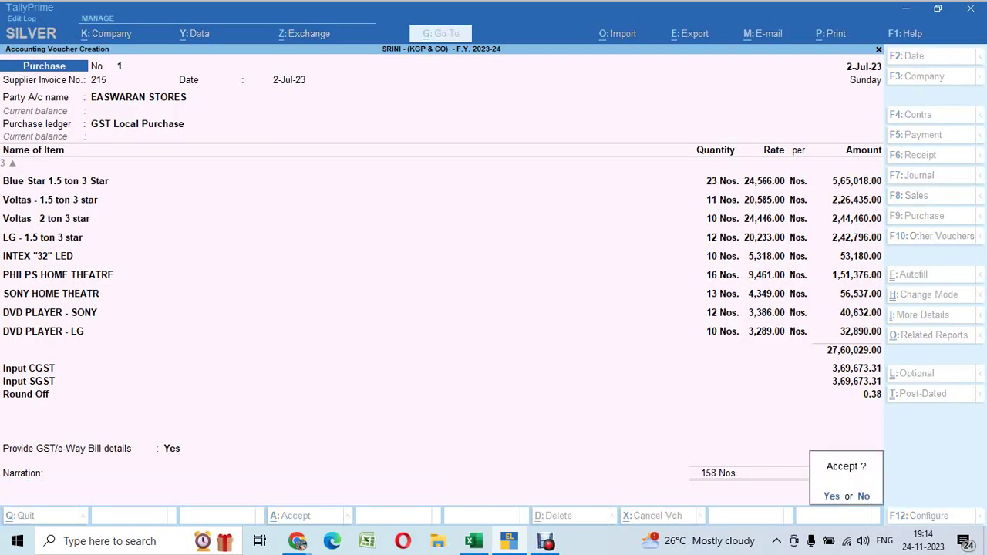
key("y")
key("alt+Tab")
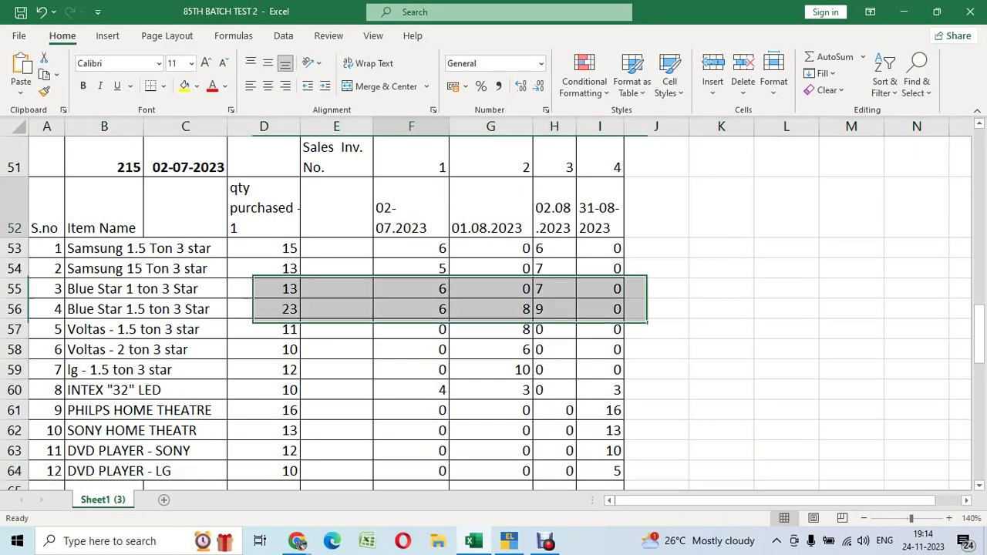
left_click(411, 207)
scroll(494, 308, "up", 3)
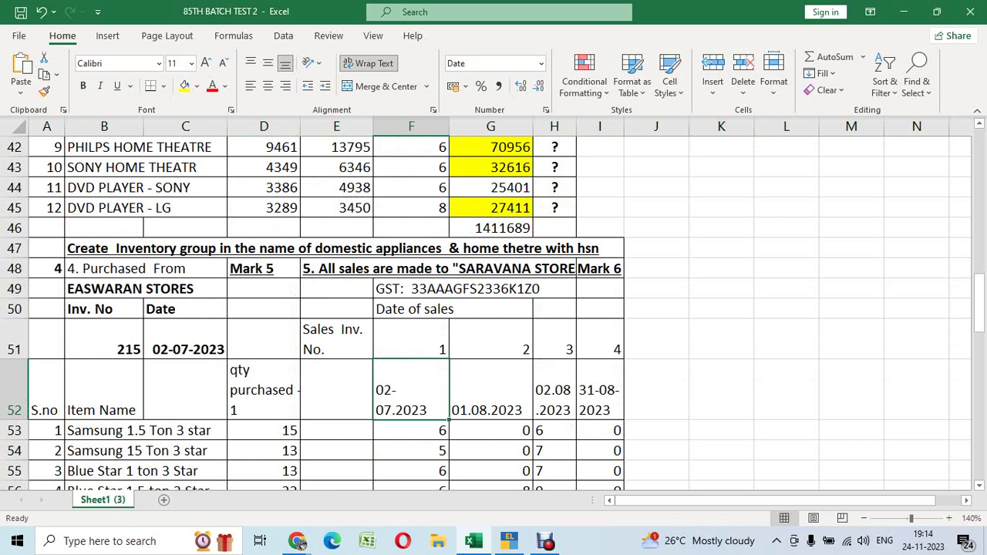
left_click(336, 269)
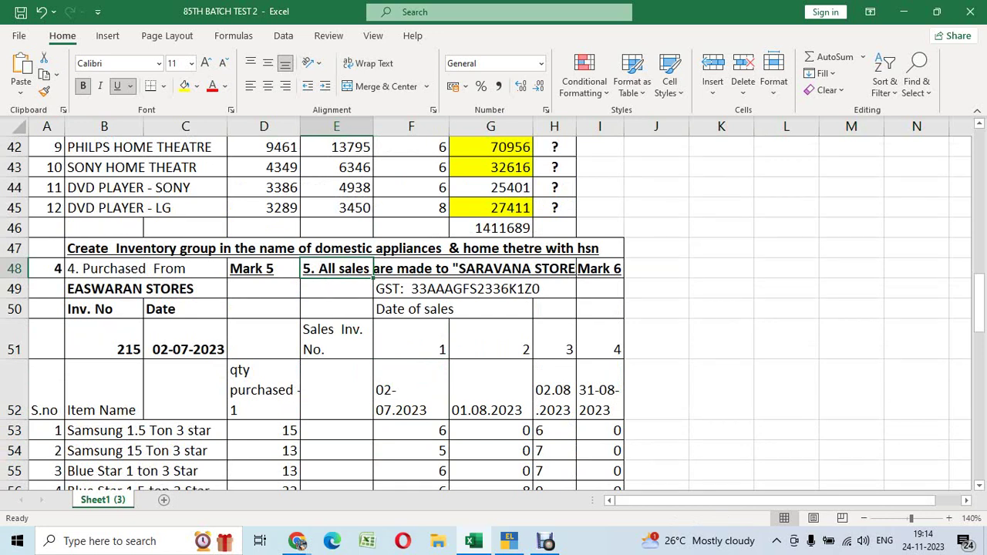
left_click(447, 288)
key("F2")
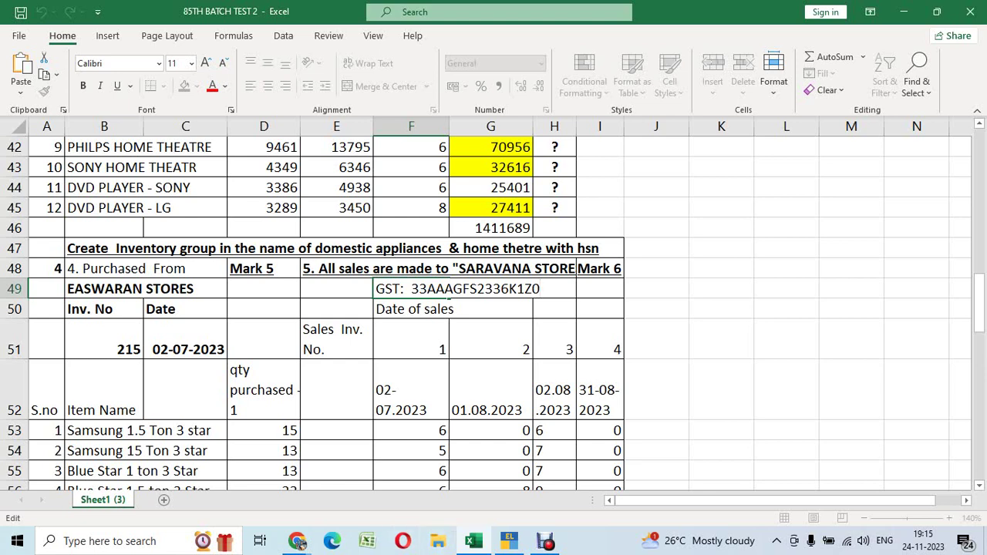
Copy Saravana Stores' GST number from cell F49 and switch to TallyPrime
key("shift+Left")
key("shift+Left")
key("shift+Left")
key("shift+Left")
key("shift+Left")
key("shift+Left")
key("shift+Left")
key("shift+Left")
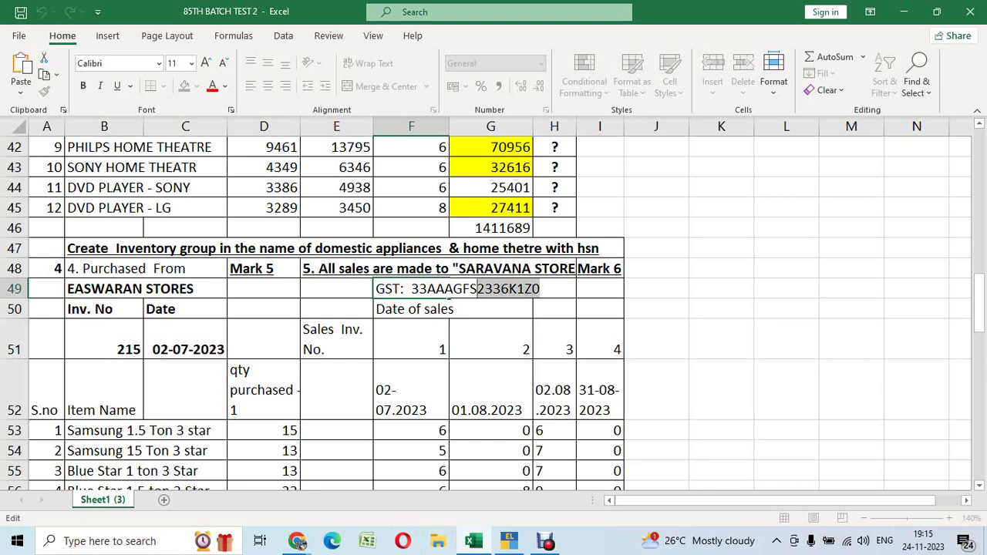
key("shift+Left")
key("shift+Left")
key("shift+Left")
key("shift+Left")
key("shift+Left")
key("shift+Left")
key("shift+Left")
key("shift+Left")
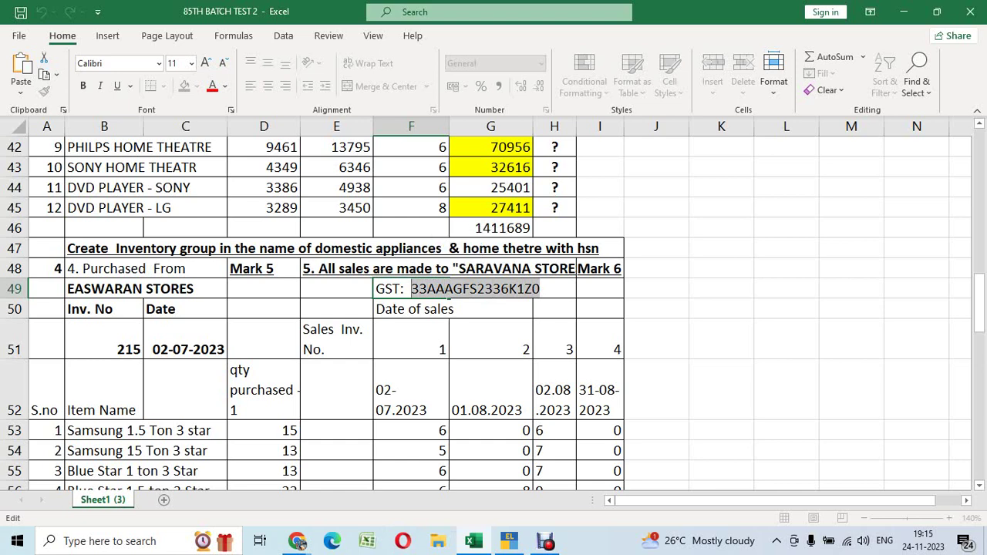
key("alt+Tab")
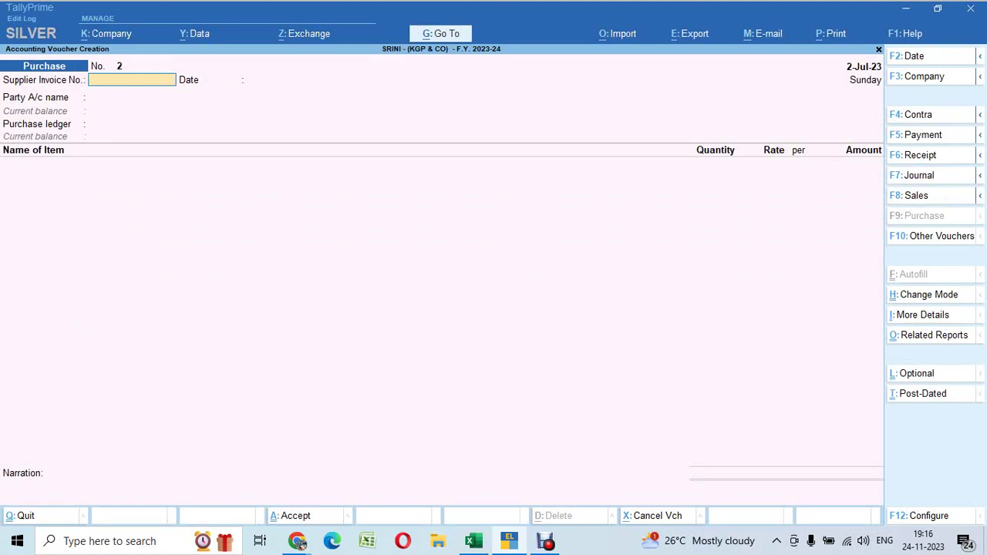
Close the purchase voucher and open a new ledger creation form
key("Escape")
key("Up")
key("Up")
key("Up")
key("Return")
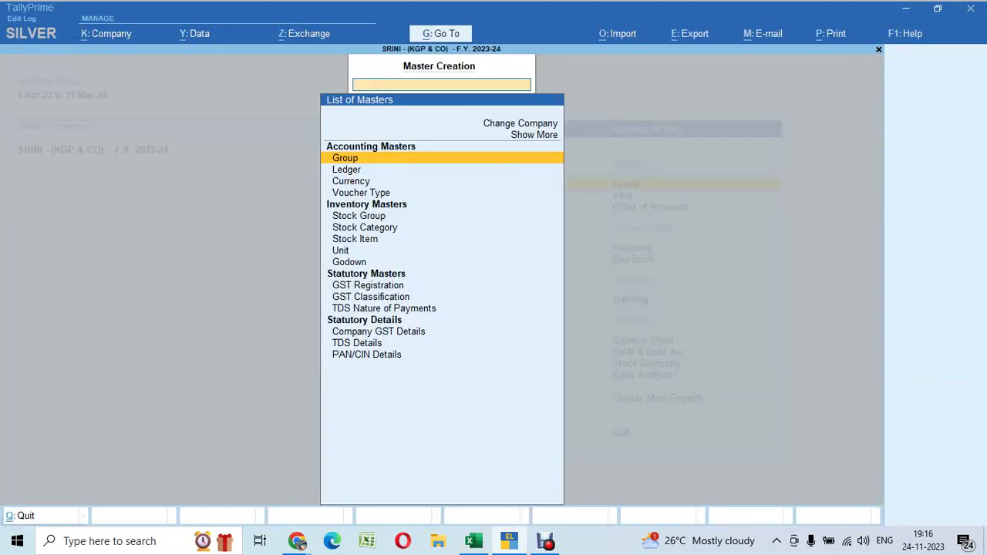
key("Down")
key("Return")
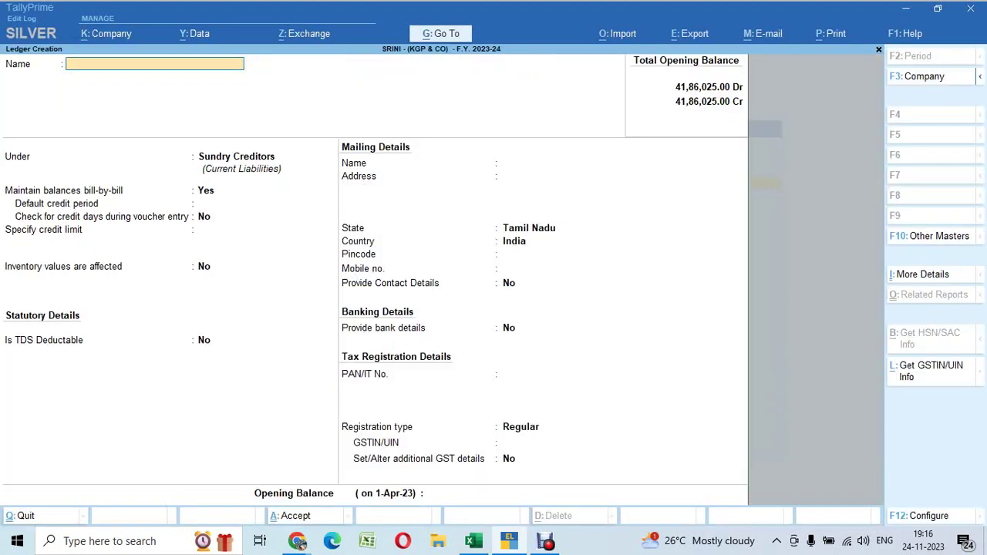
key("ctrl+alt+v")
key("Return")
key("BackSpace")
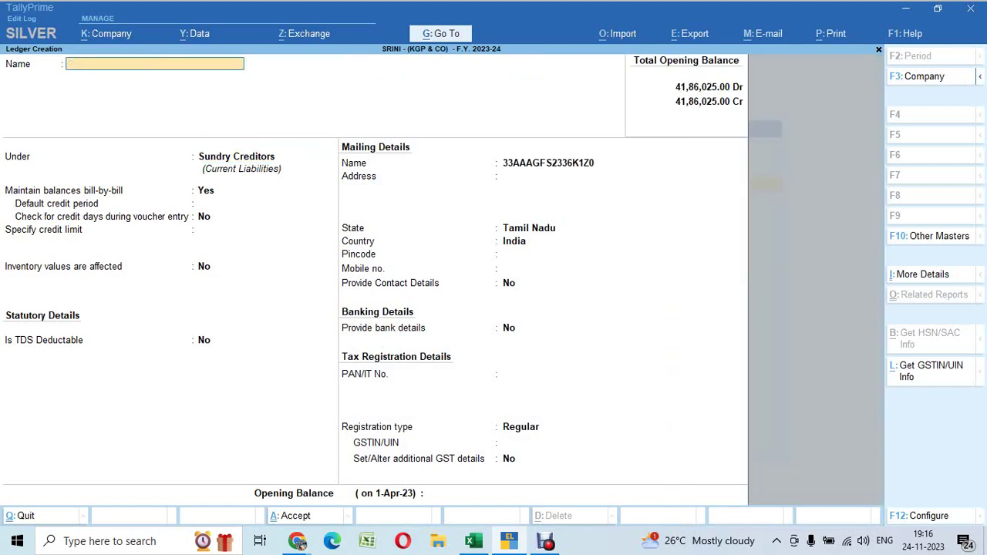
key("alt+Tab")
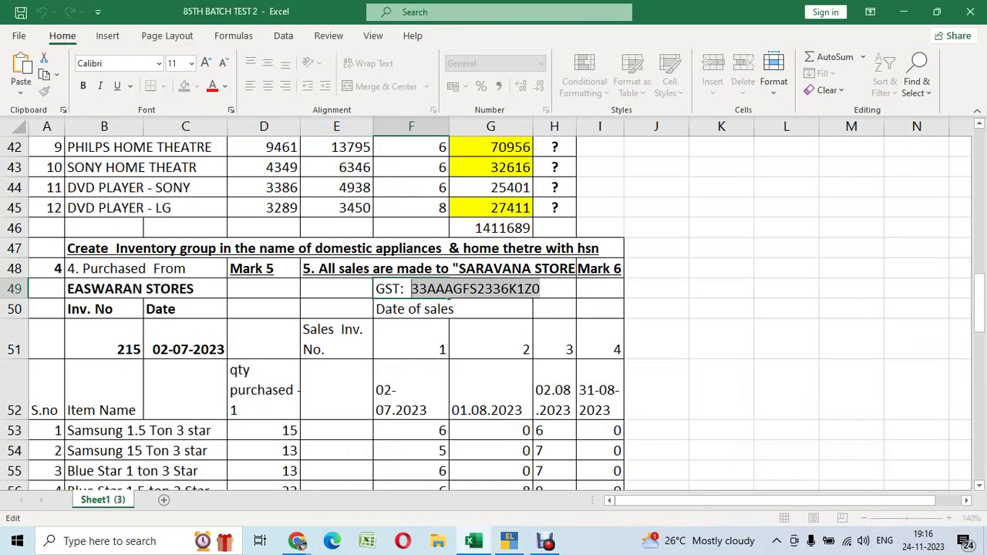
key("alt+Tab")
Name the ledger Saravana Stores under Sundry Debtors with a 15-day credit period and Regular registration
type("Sar")
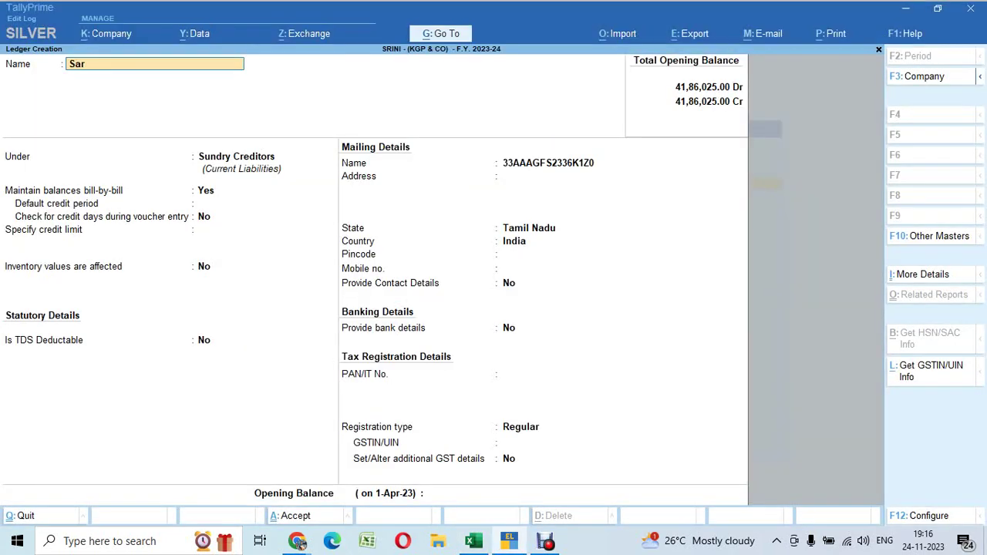
type("avana Stores")
key("Return")
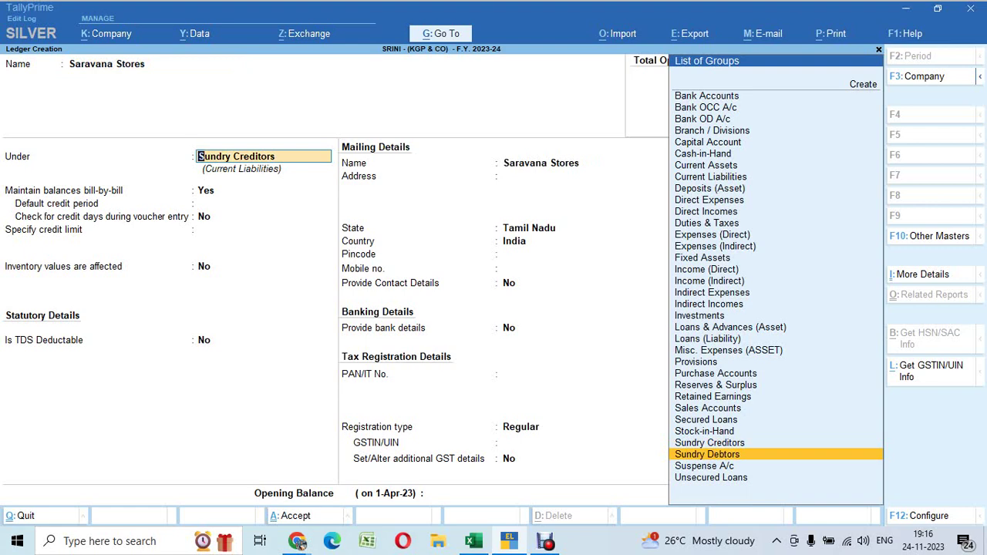
key("Return")
key("Return")
type("15")
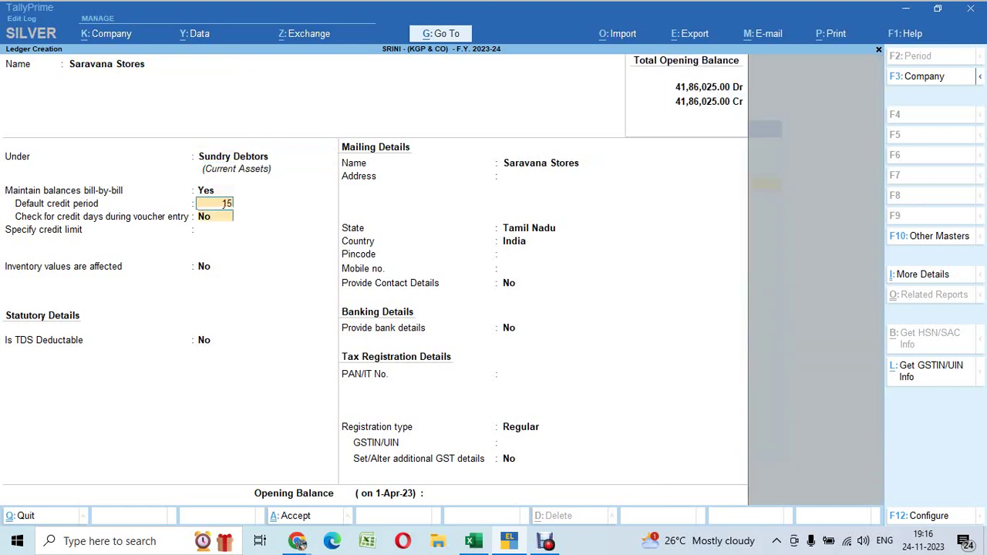
key("Return")
key("Return")
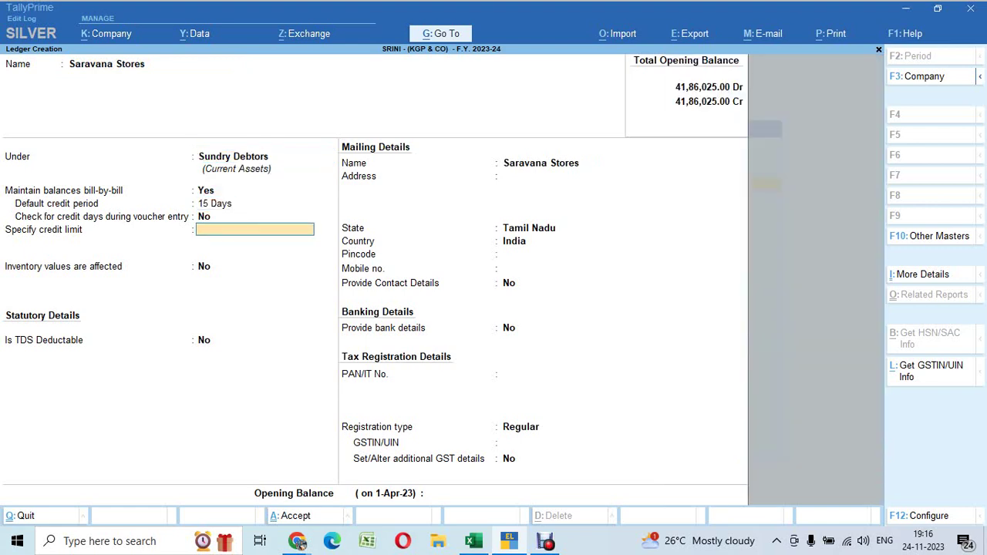
key("Return")
key("Return")
key("Return")
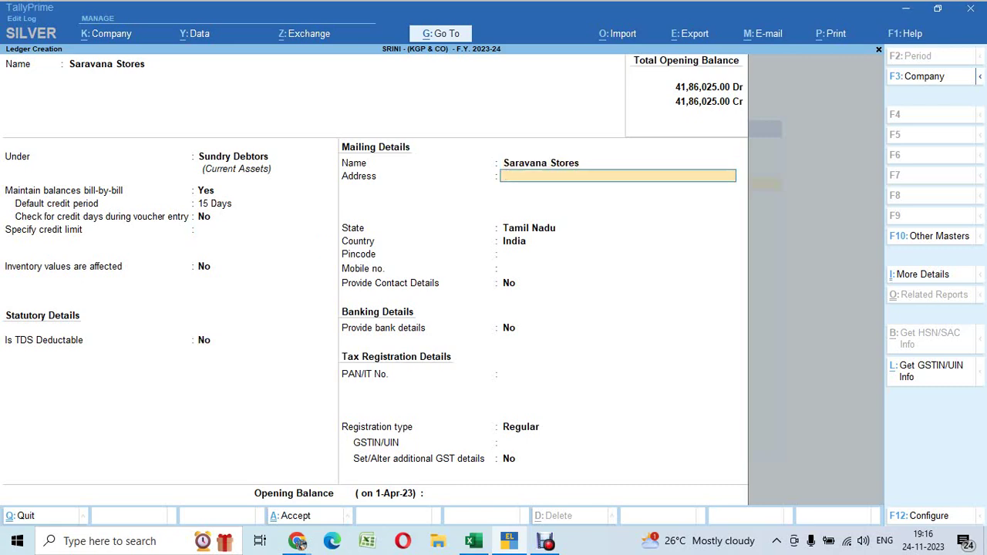
key("Return")
key("Return")
key("Return")
key("Return")
key("Return")
key("Return")
key("Return")
key("Return")
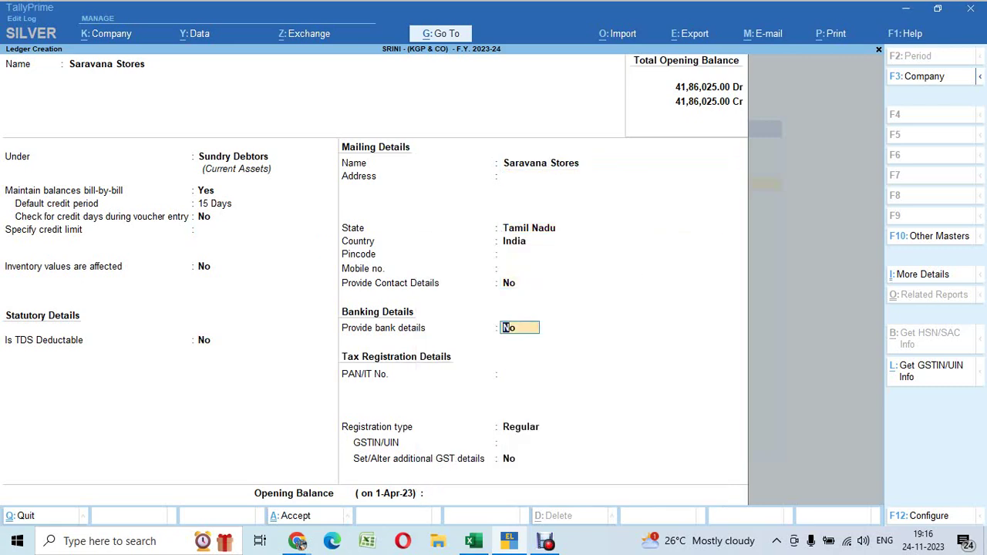
key("Return")
Paste the copied GST number as the party's GSTIN and save the ledger
key("alt+Tab")
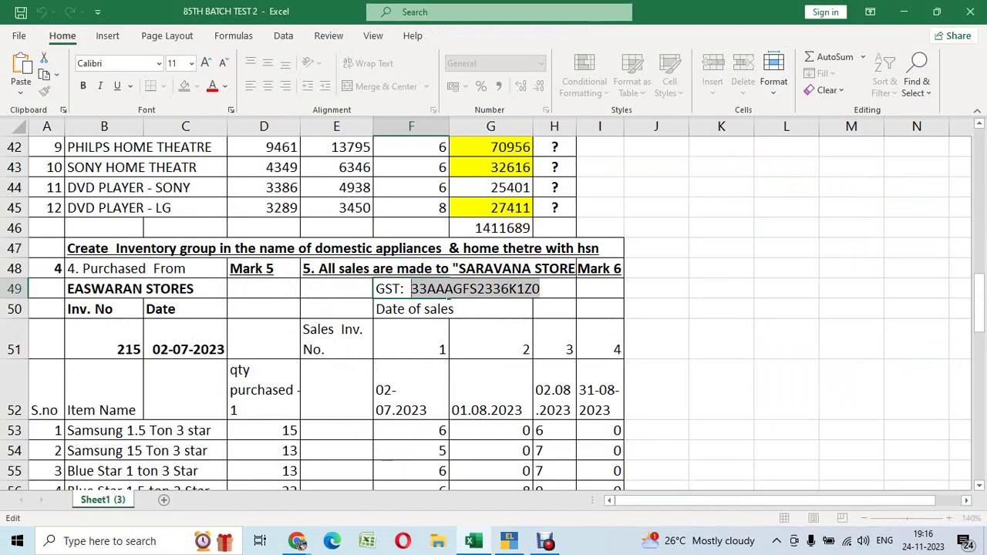
key("alt+Tab")
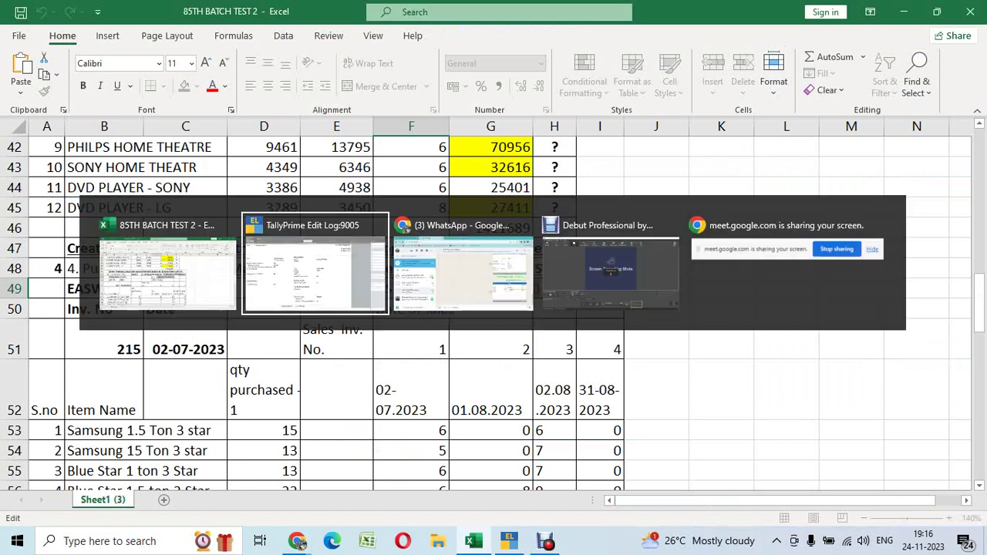
key("ctrl+alt+v")
key("Return")
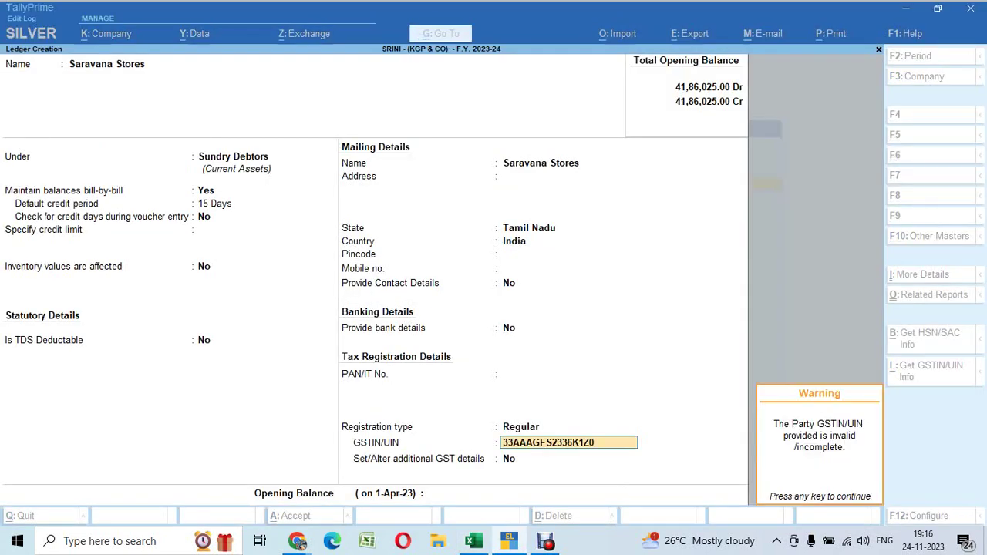
key("Return")
key("Return")
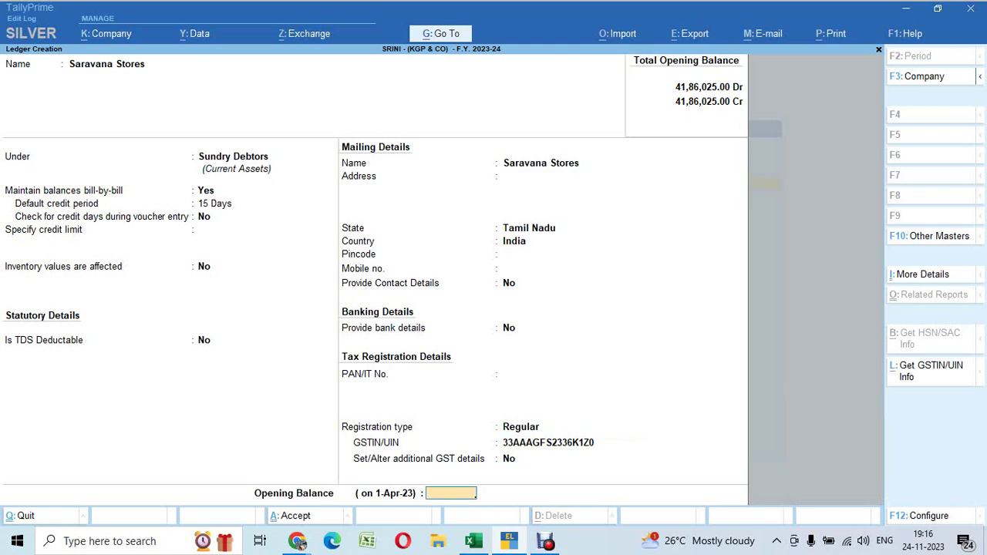
key("Return")
key("Return")
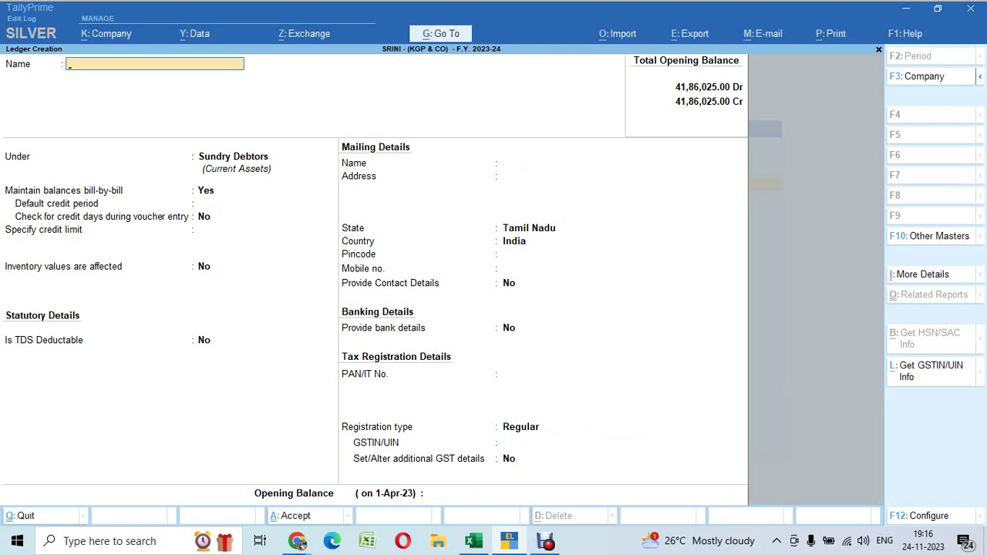
Start a Sales voucher for GANESAN STORES using the GST Local Sales ledger
key("Escape")
key("Escape")
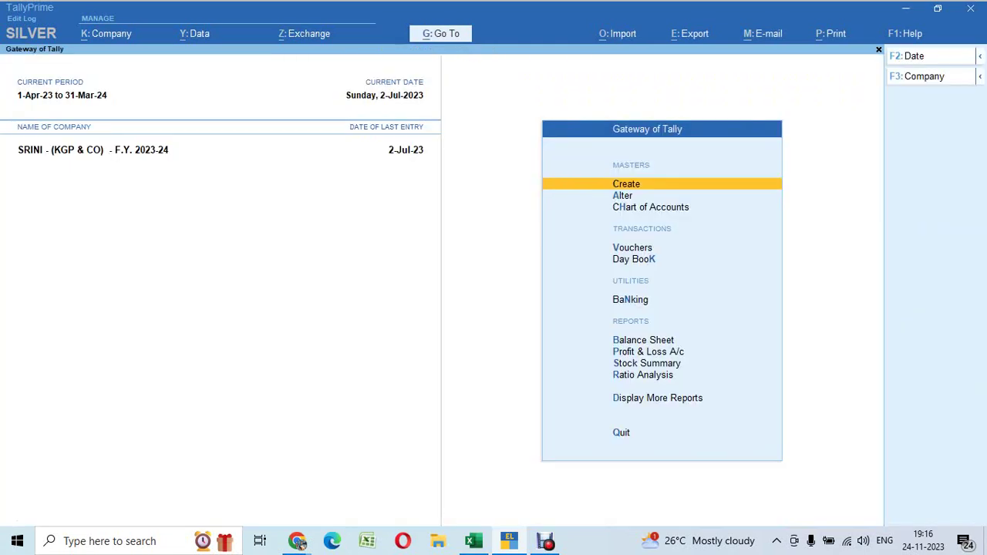
key("v")
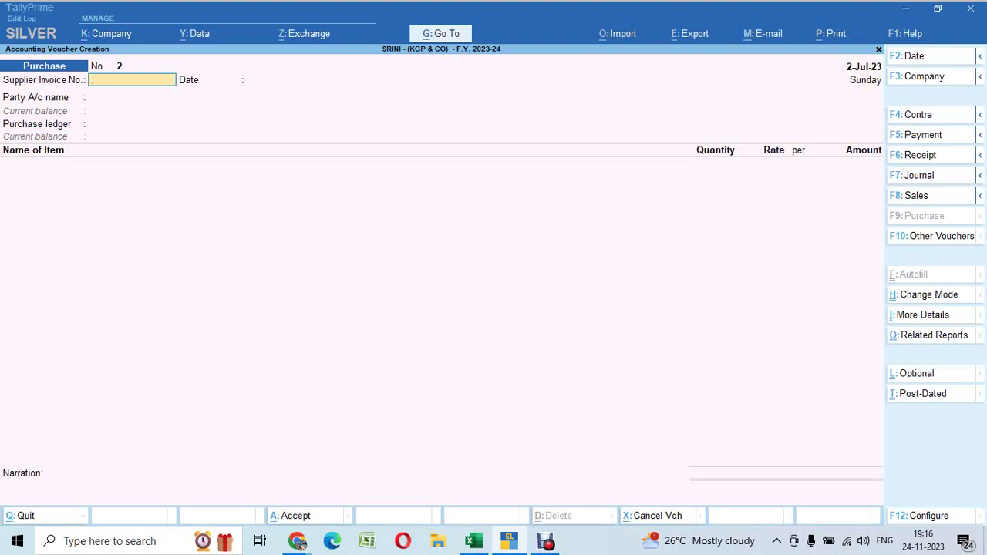
key("F8")
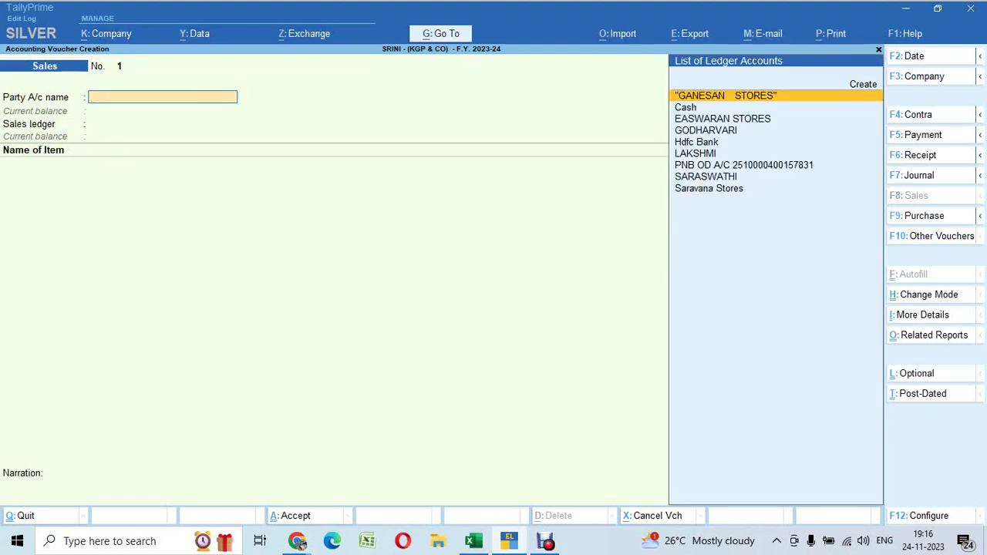
key("Down")
key("Down")
key("Up")
key("Up")
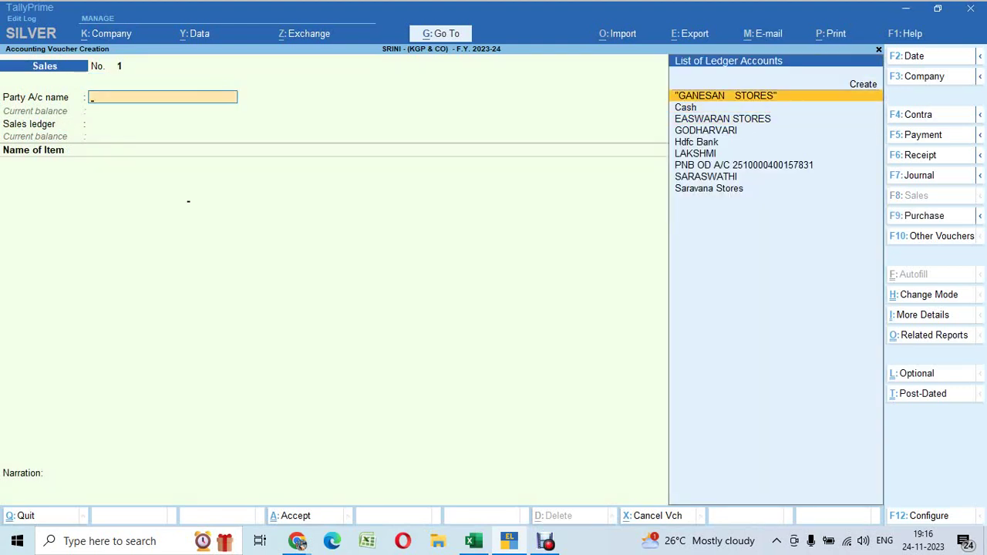
key("Return")
key("ctrl+a")
key("ctrl+a")
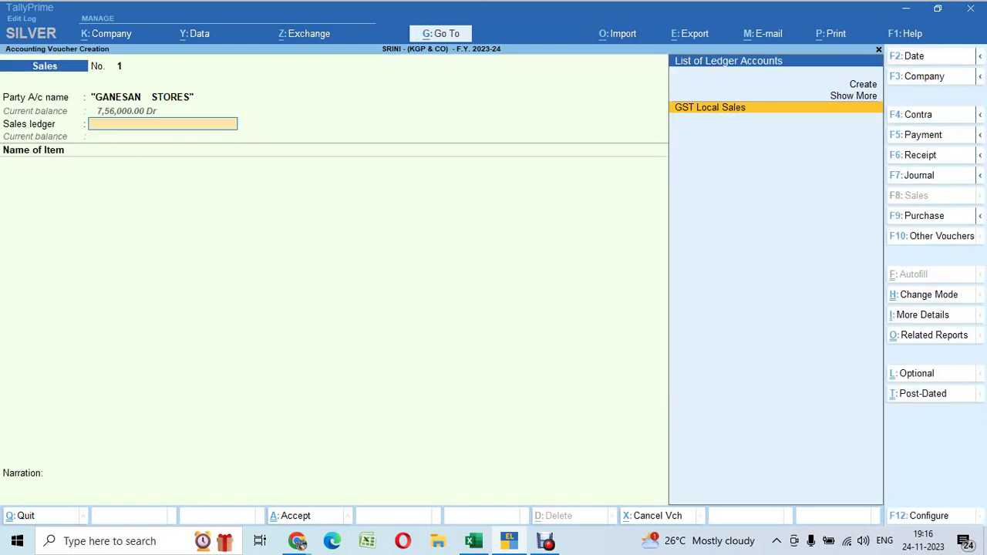
key("Return")
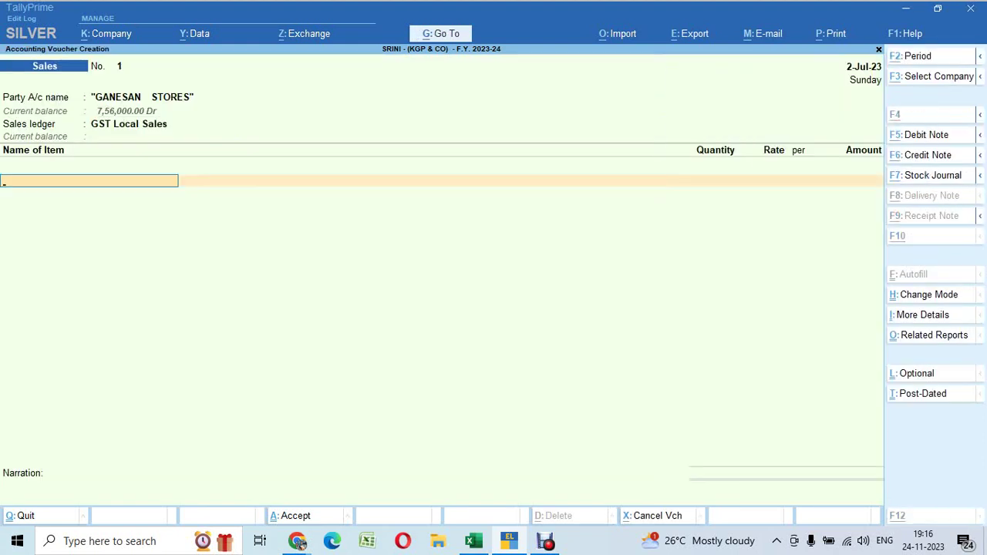
key("alt+Tab")
scroll(486, 308, "down", 2)
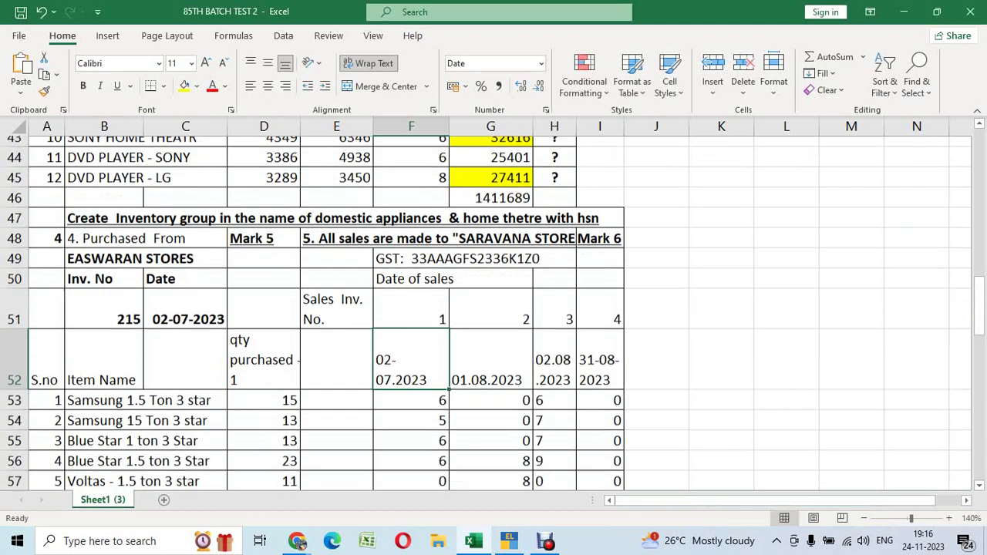
Enter dates 01.07.2023, 02.07.2023, 31.07.2023 and 31.07.2023 across cells F52 to I52
left_click(412, 268)
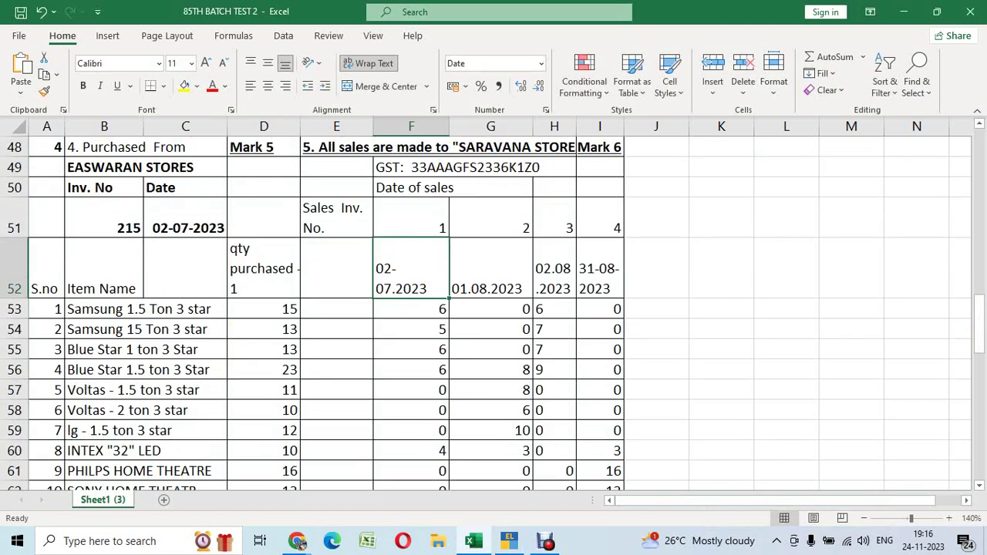
key("alt+Tab")
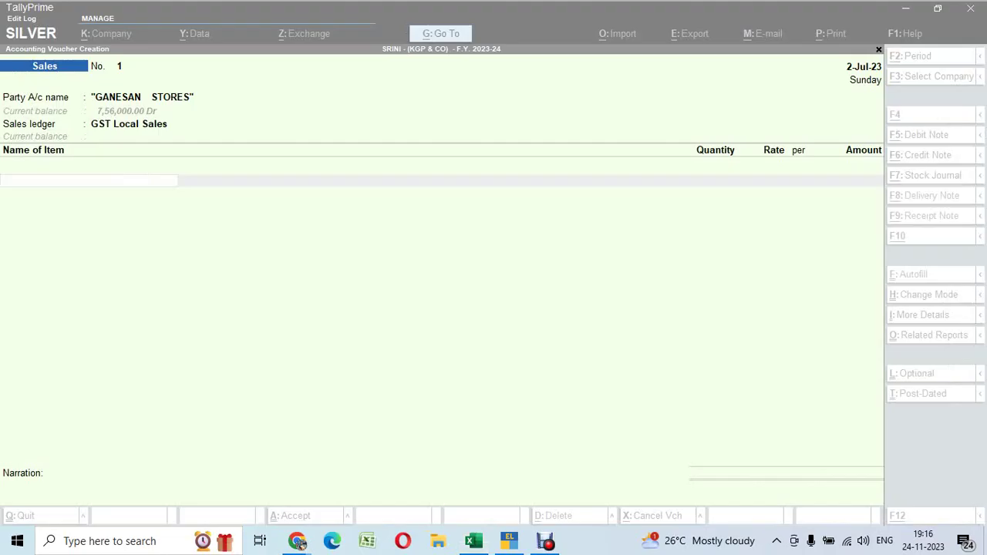
key("alt+Tab")
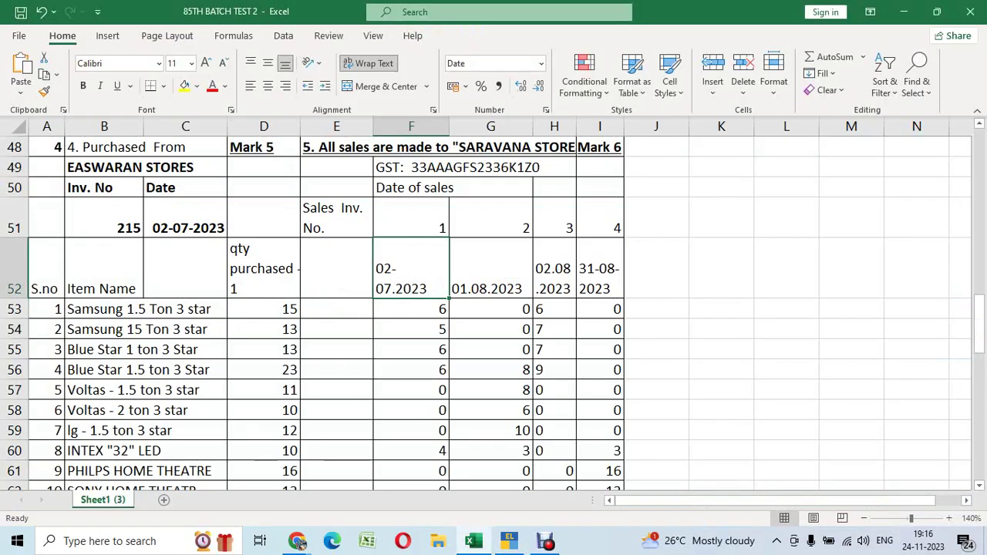
type("01.07.02023")
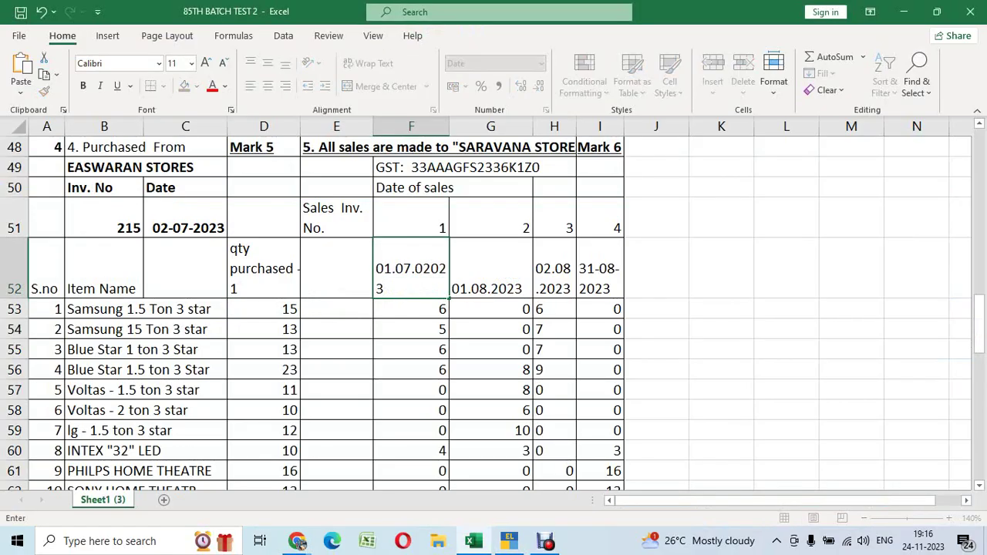
key("Escape")
type("01.07.2023")
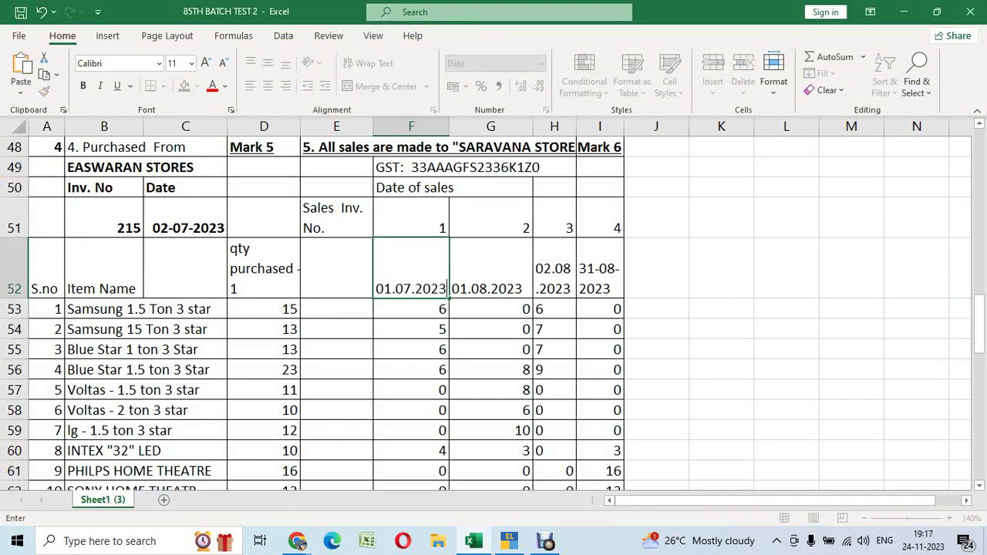
key("Tab")
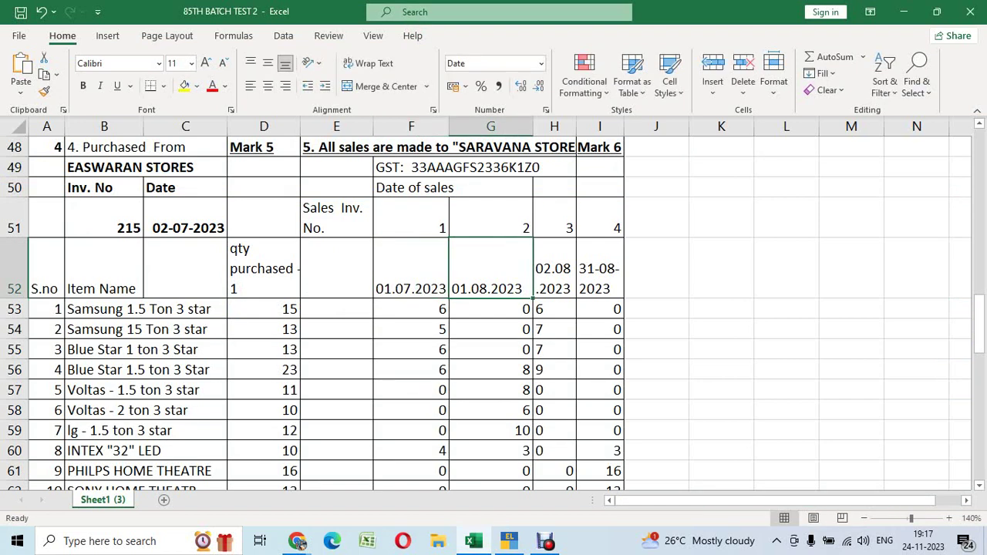
type("02.07")
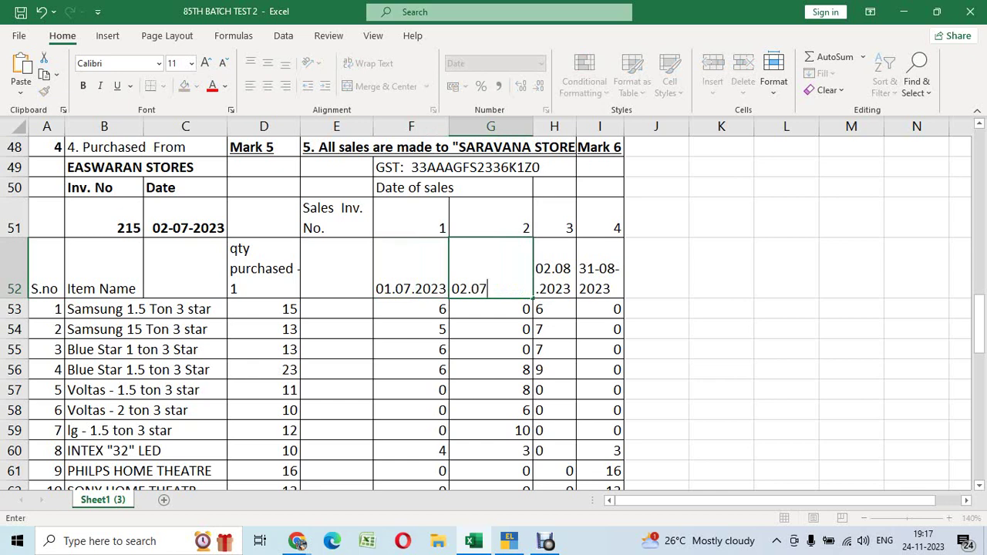
type(".2023")
key("Tab")
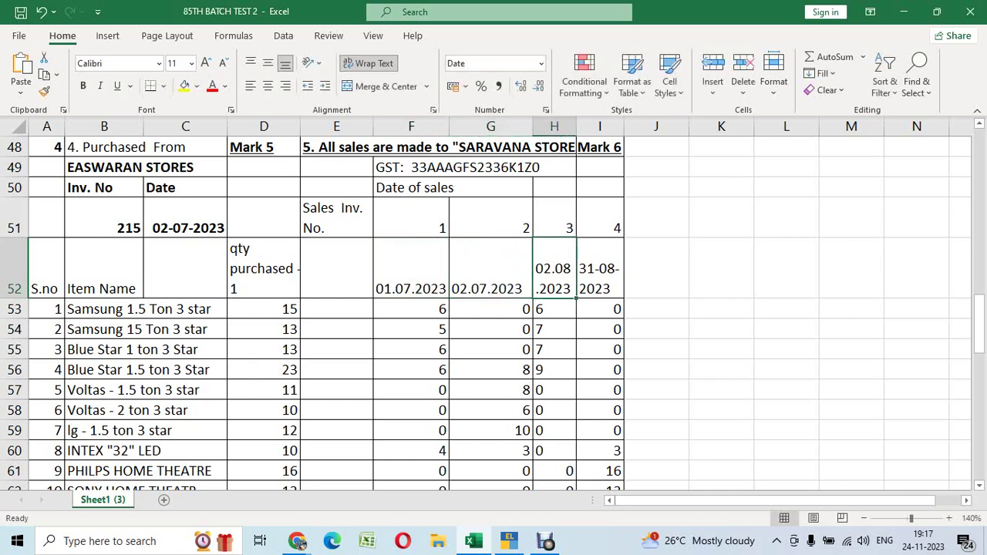
type("31.0")
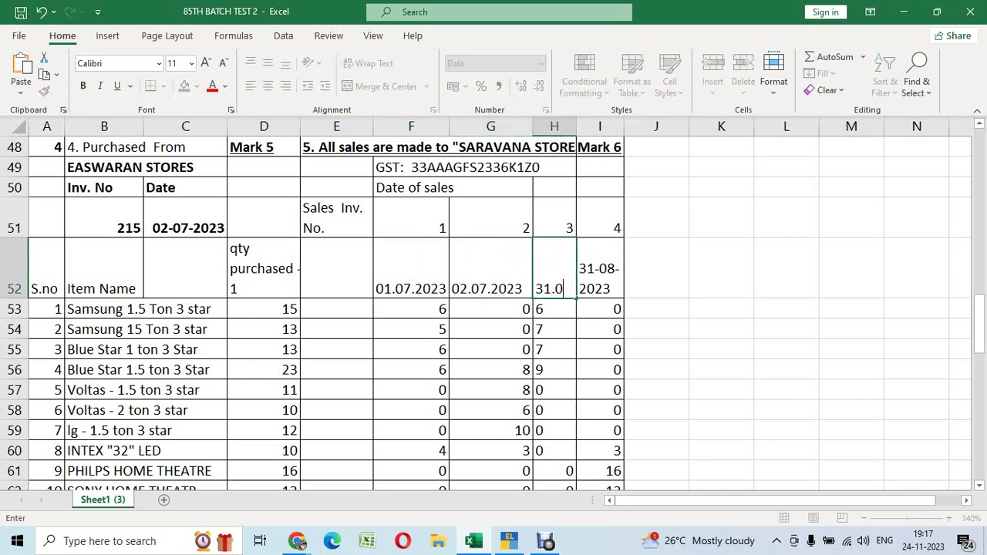
type("7.2023")
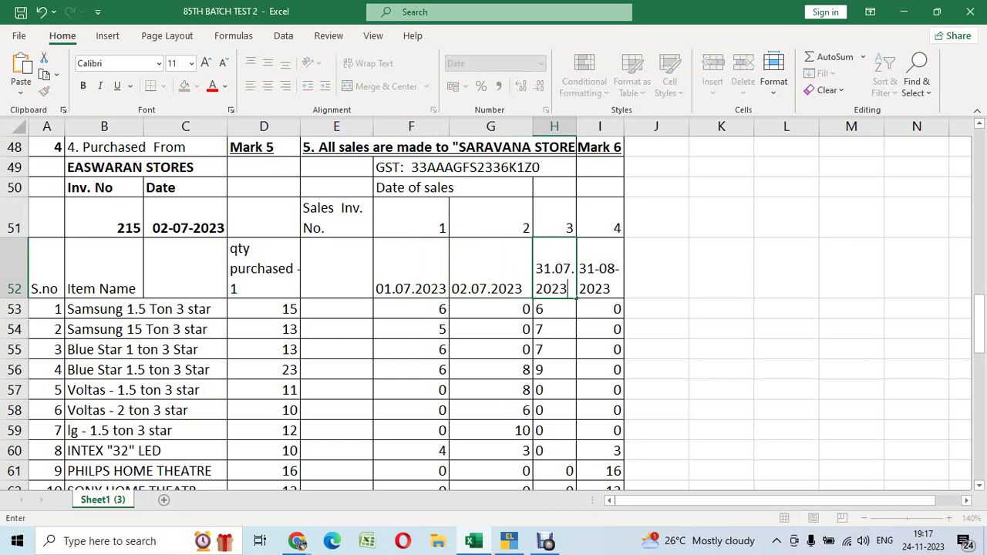
key("Tab")
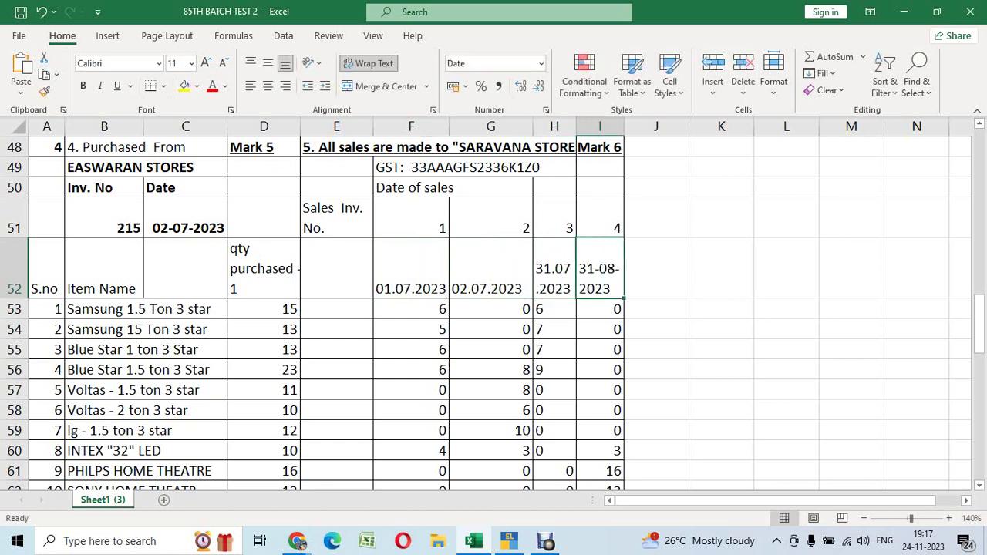
type("31")
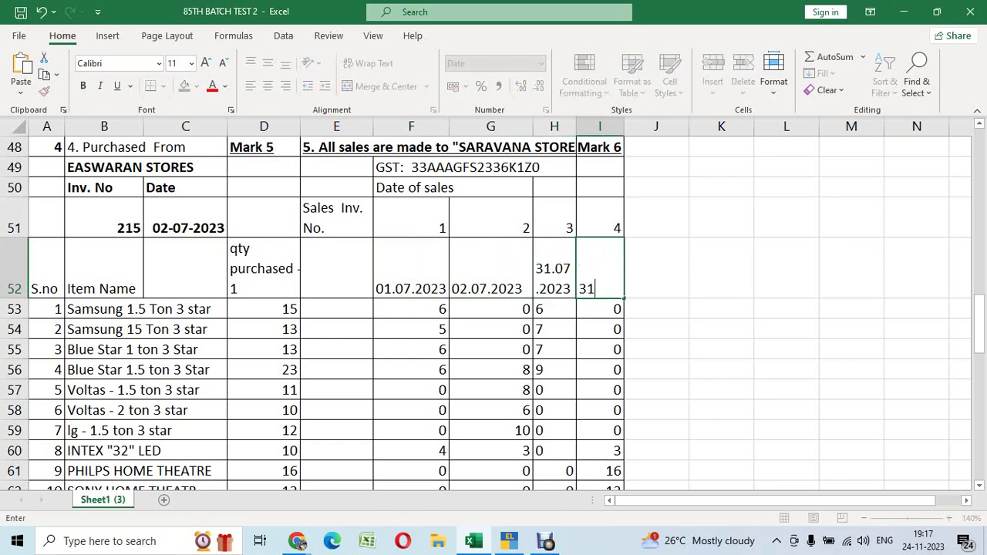
type(".07.2023")
key("Return")
Review the air-conditioner and LED quantities sold under each of the four sales dates
left_click(412, 268)
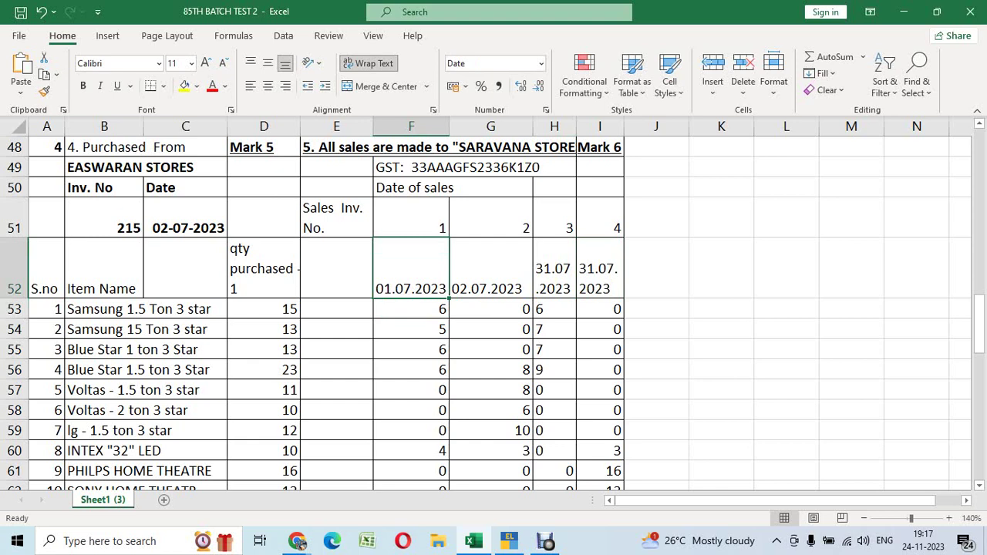
scroll(493, 309, "down", 1)
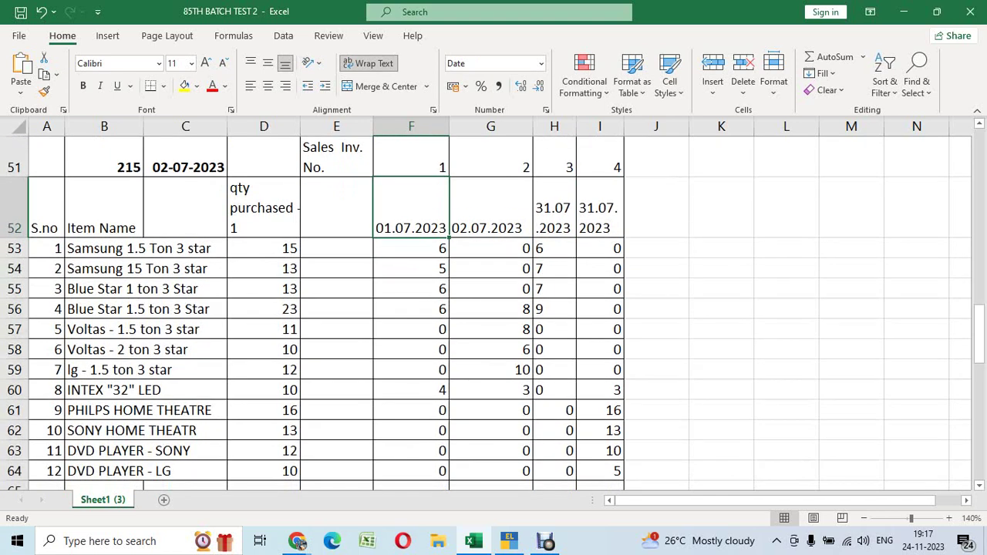
key("Down")
key("Down")
key("Down")
key("Down")
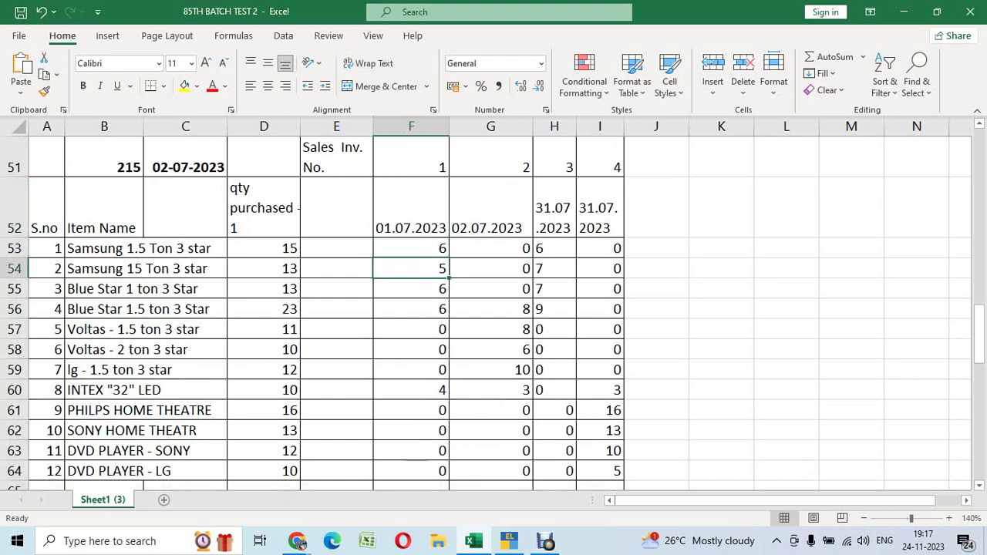
key("Right")
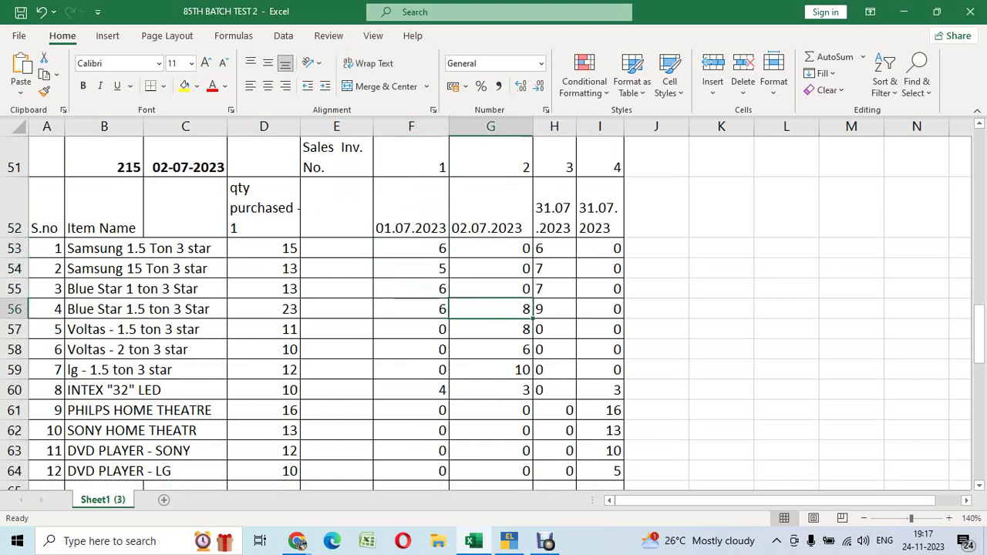
key("Down")
key("Down")
key("Down")
left_click(553, 247)
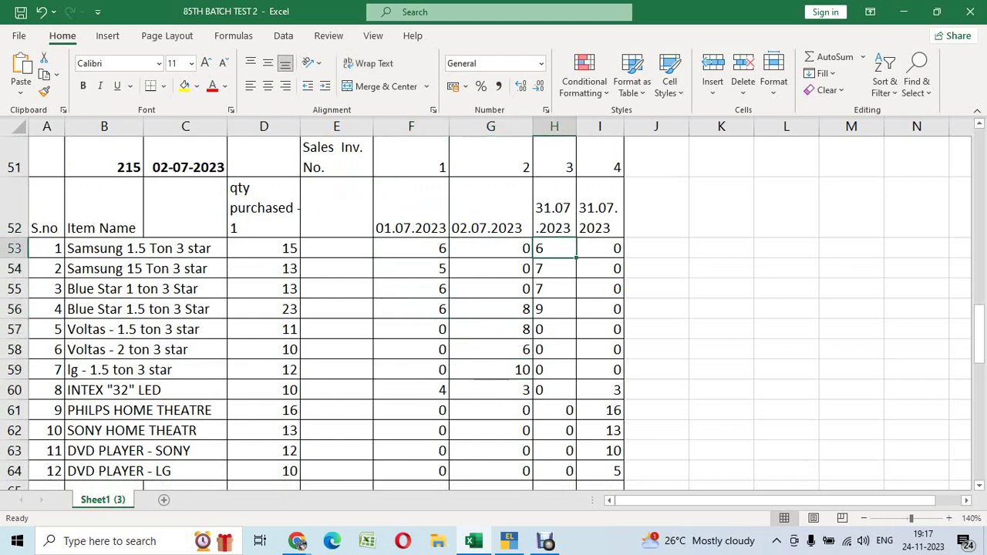
key("Down")
key("Down")
key("Down")
key("Down")
key("Down")
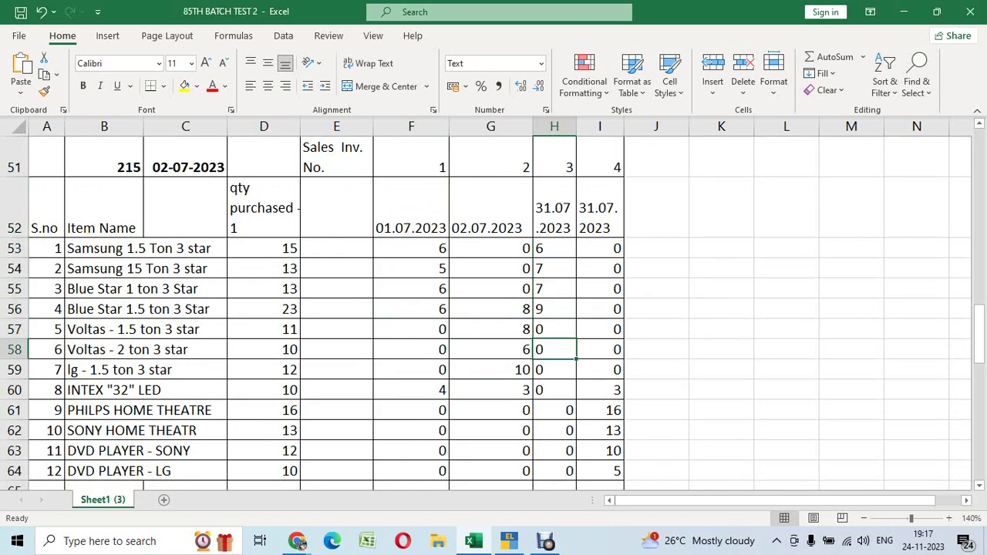
key("Right")
key("Down")
key("Down")
key("Down")
scroll(493, 309, "down", 2)
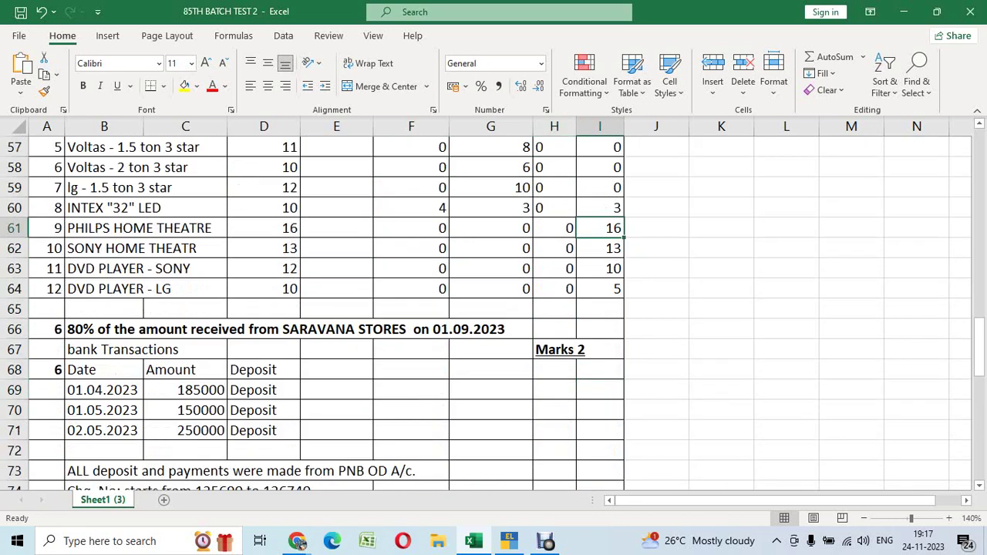
scroll(494, 309, "up", 2)
scroll(493, 309, "up", 1)
left_click(411, 248)
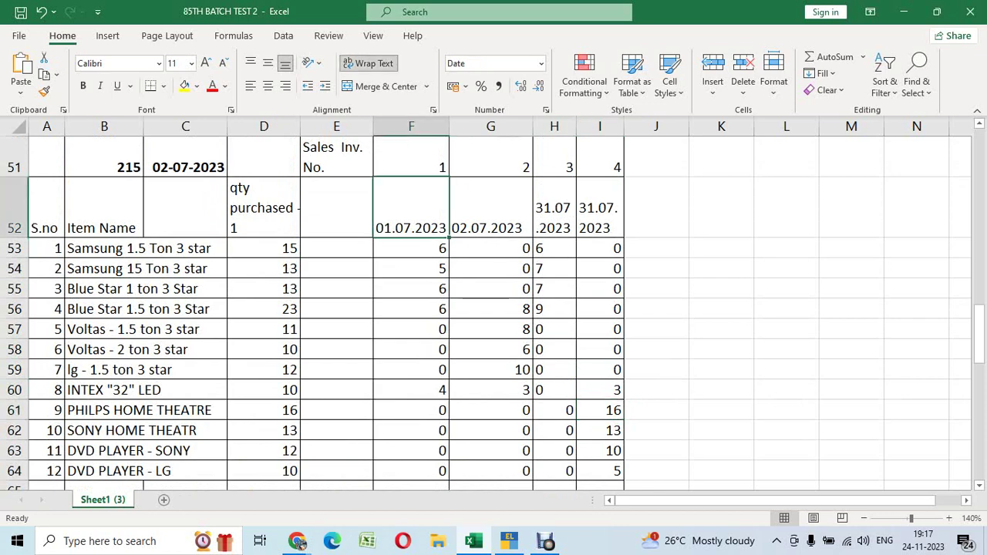
Add Samsung 1.5 Ton 3 star to the sales voucher with quantity 6
key("alt+Tab")
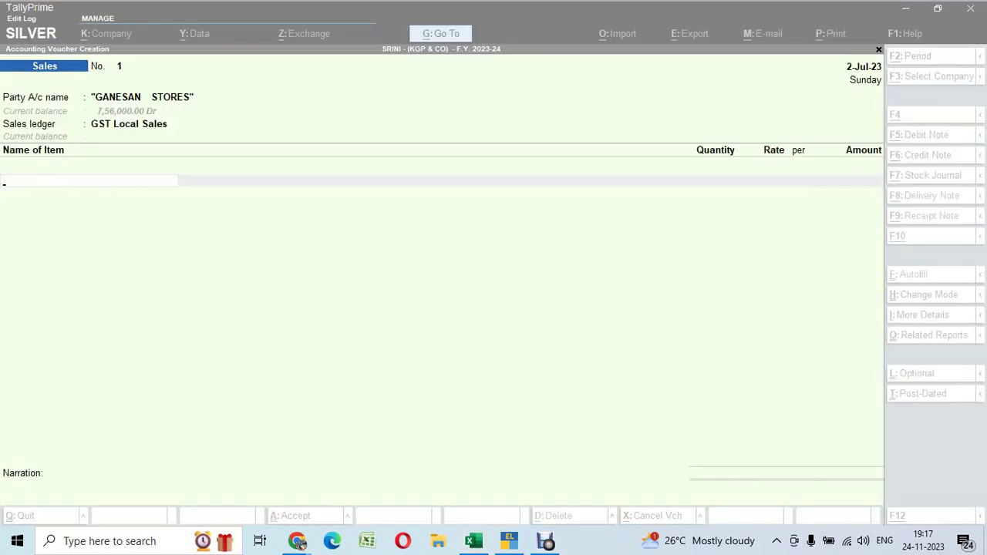
type("1")
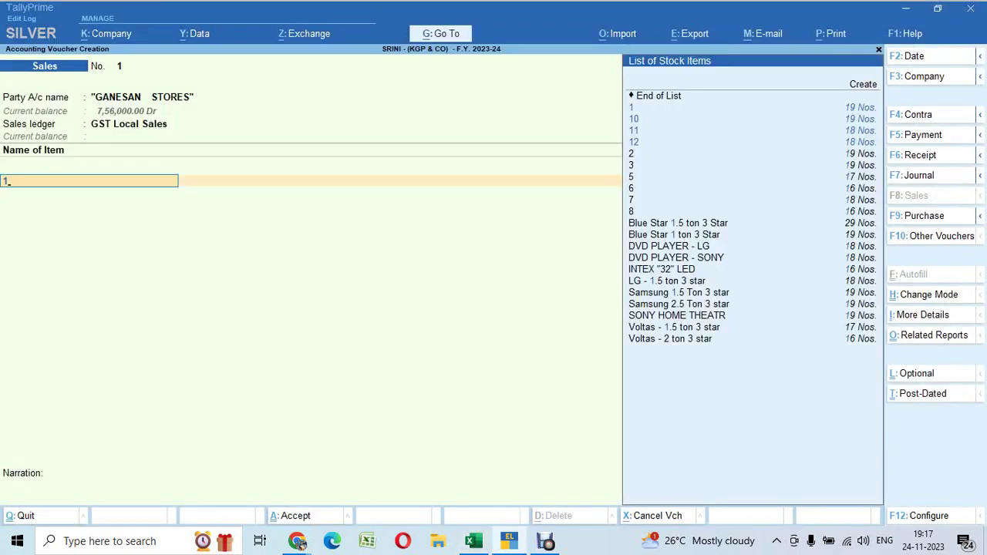
key("Down")
key("Down")
key("Down")
key("Down")
key("Down")
key("Down")
key("Down")
key("Down")
key("Down")
key("Down")
key("Down")
key("Down")
key("Down")
key("Down")
key("Down")
key("Down")
key("Return")
key("alt+Tab")
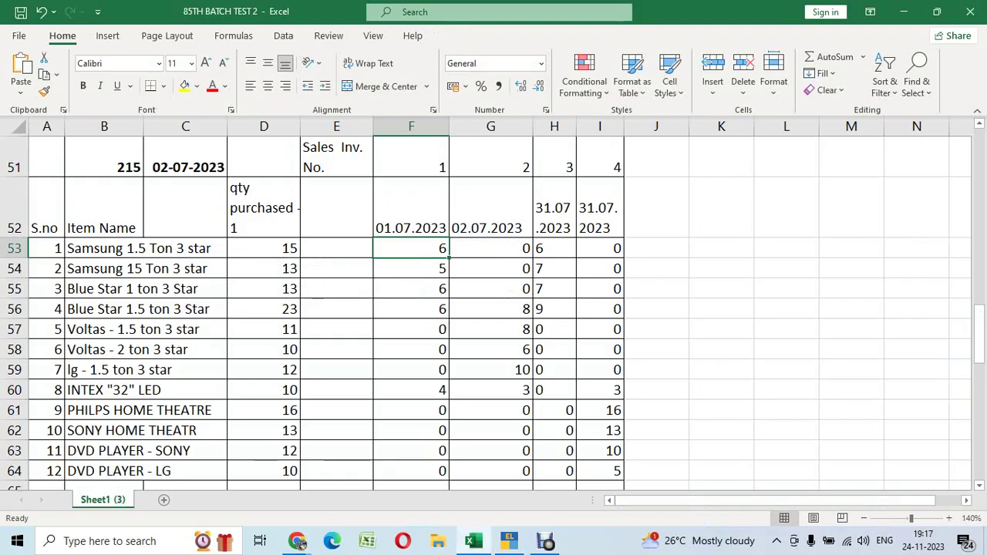
key("shift+space")
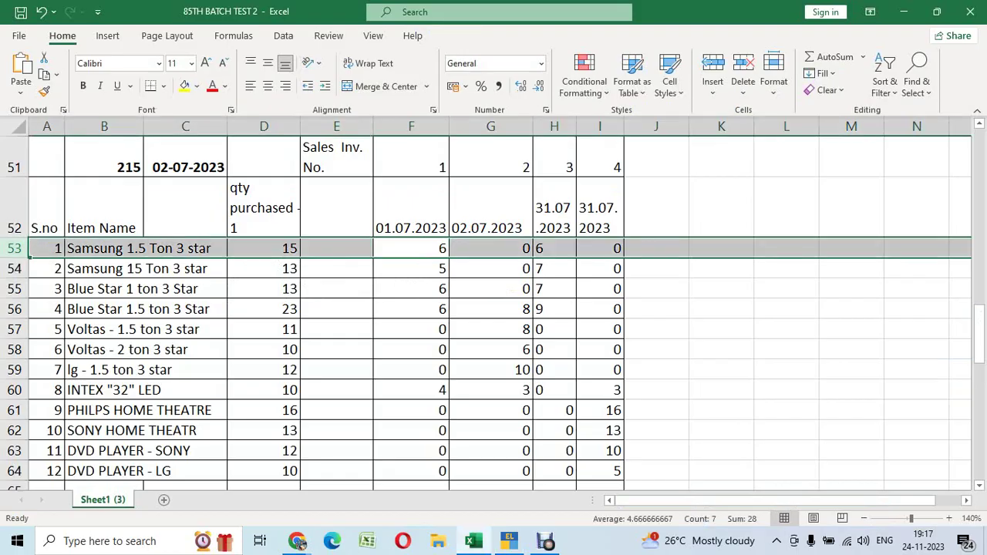
key("alt+Tab")
type("6")
key("Return")
key("Return")
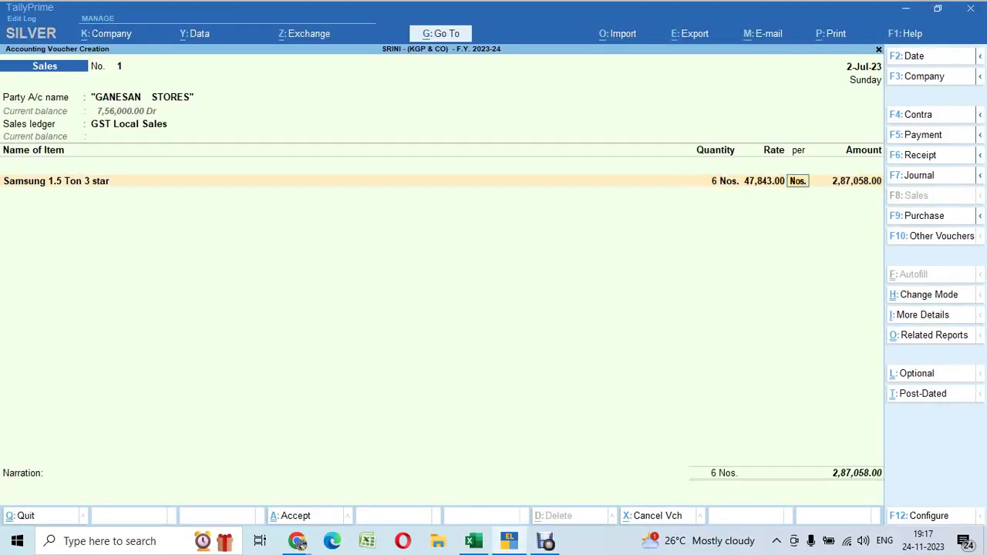
key("Return")
key("Return")
key("Return")
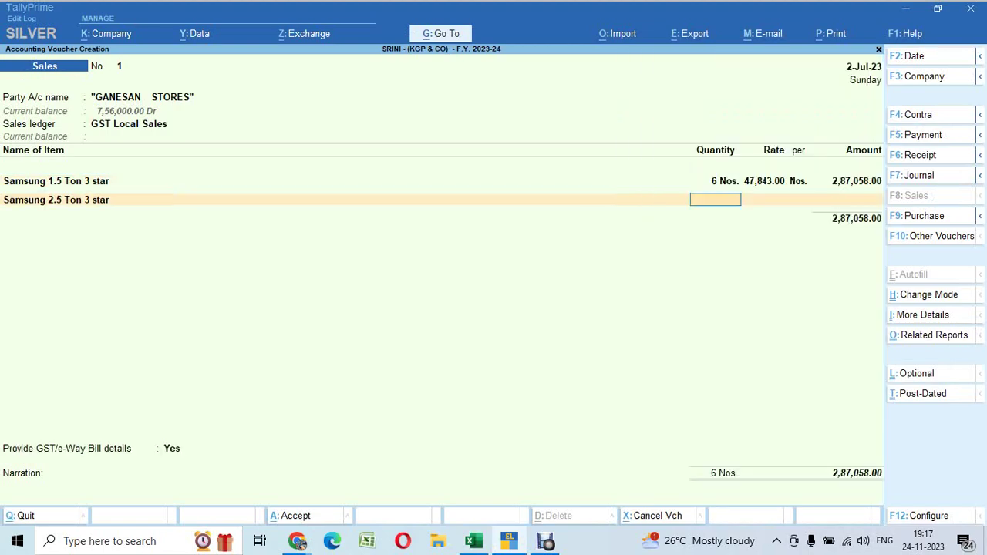
Add Samsung 2.5 Ton 3 star with quantity 5 at the filled-in rate
key("alt+Tab")
key("Down")
key("shift+space")
key("alt+Tab")
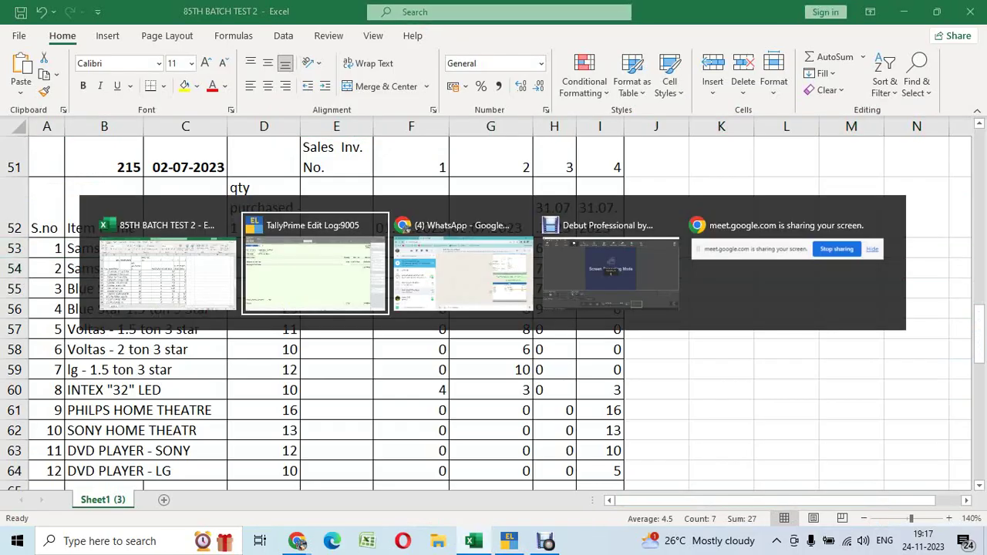
type("5")
key("Return")
key("Return")
key("Return")
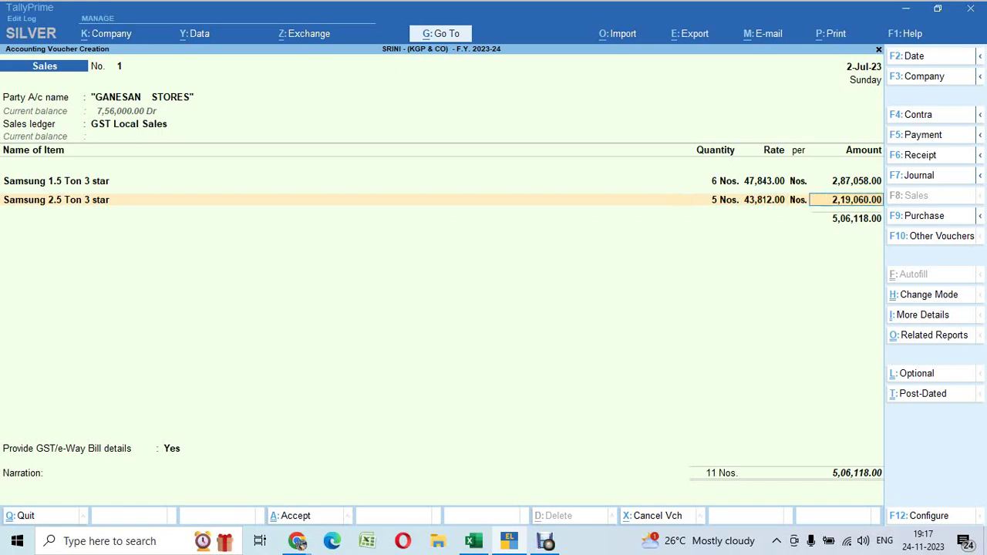
Add Blue Star 1 ton 3 Star with quantity 6
key("Return")
key("Down")
key("Return")
key("alt+Tab")
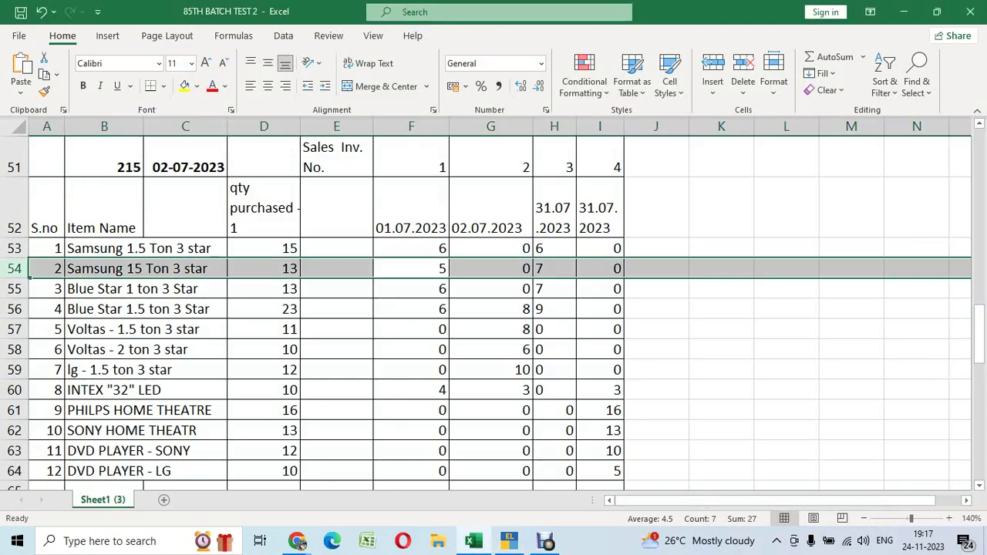
key("Down")
key("shift+space")
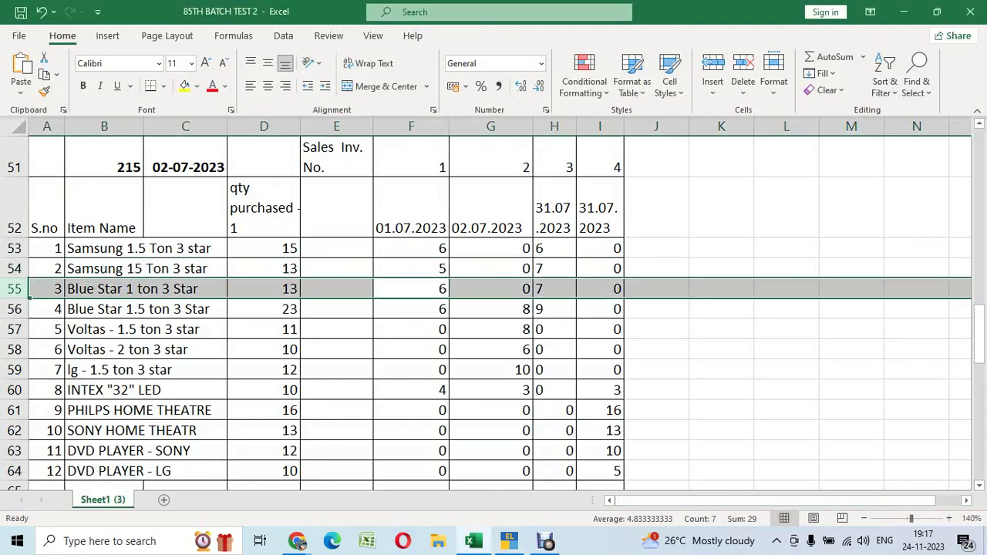
key("alt+Tab")
type("6")
key("Return")
key("Return")
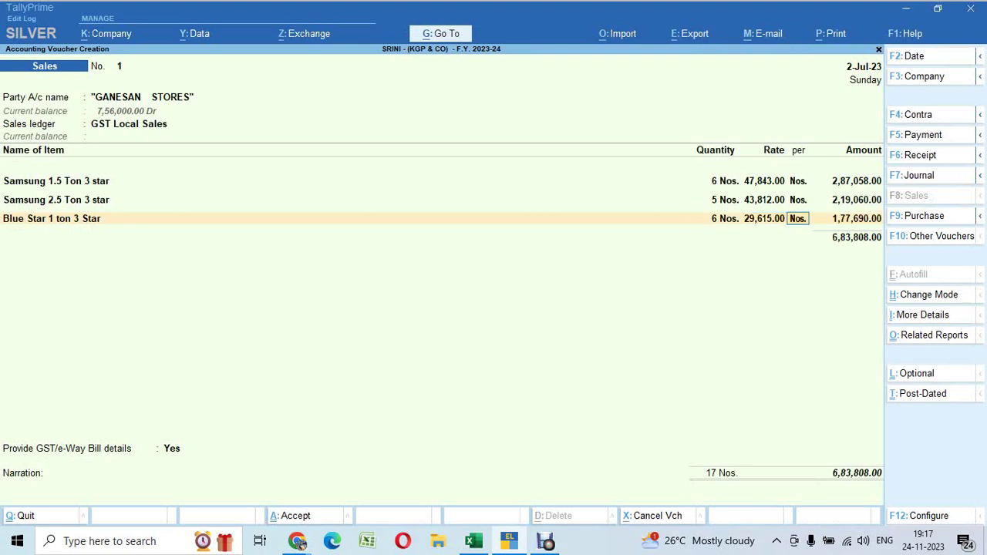
key("Return")
Add Blue Star 1.5 ton 3 Star with quantity 6, bringing items to 8,98,764.00
key("Return")
key("Down")
key("Return")
key("alt+Tab")
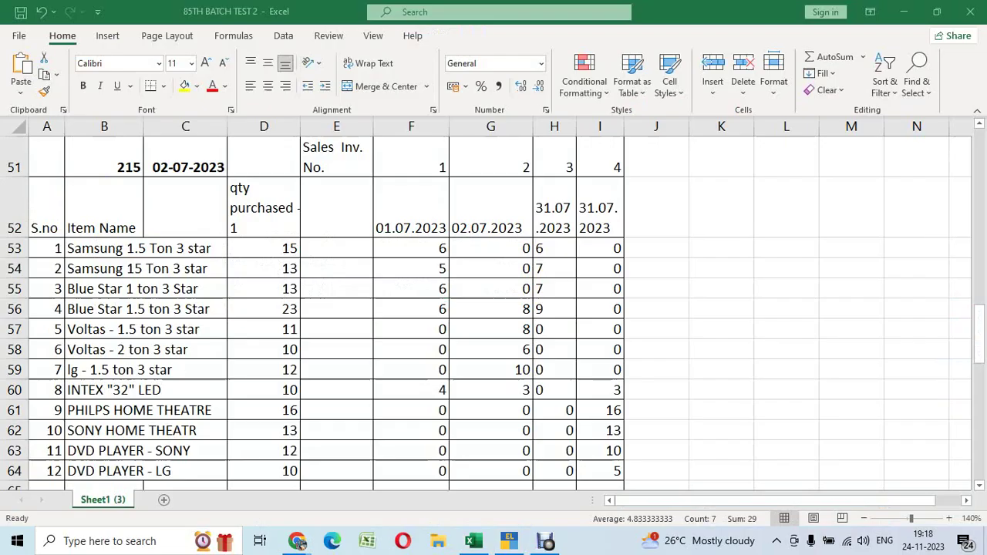
key("Down")
key("shift+space")
key("alt+Tab")
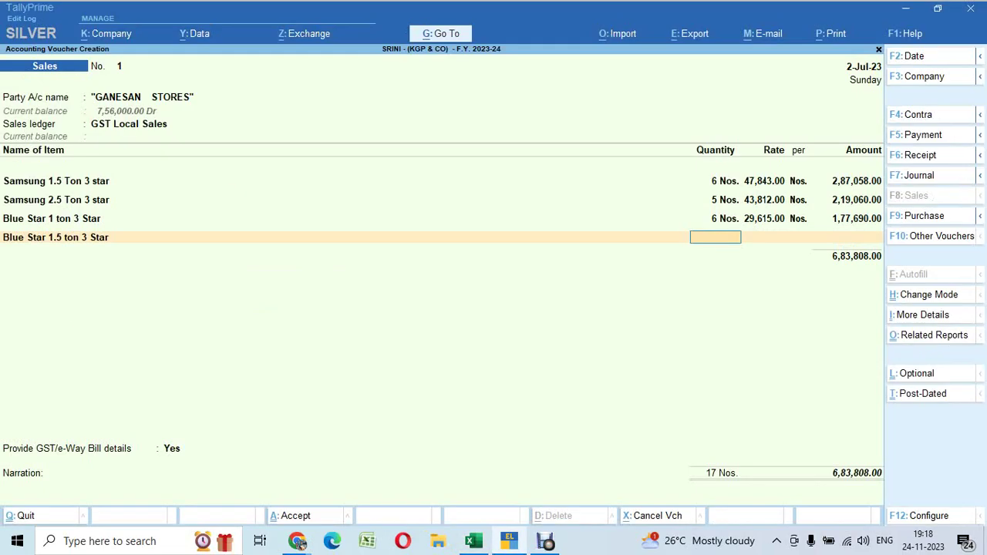
type("6")
key("Return")
key("Return")
key("Return")
key("Return")
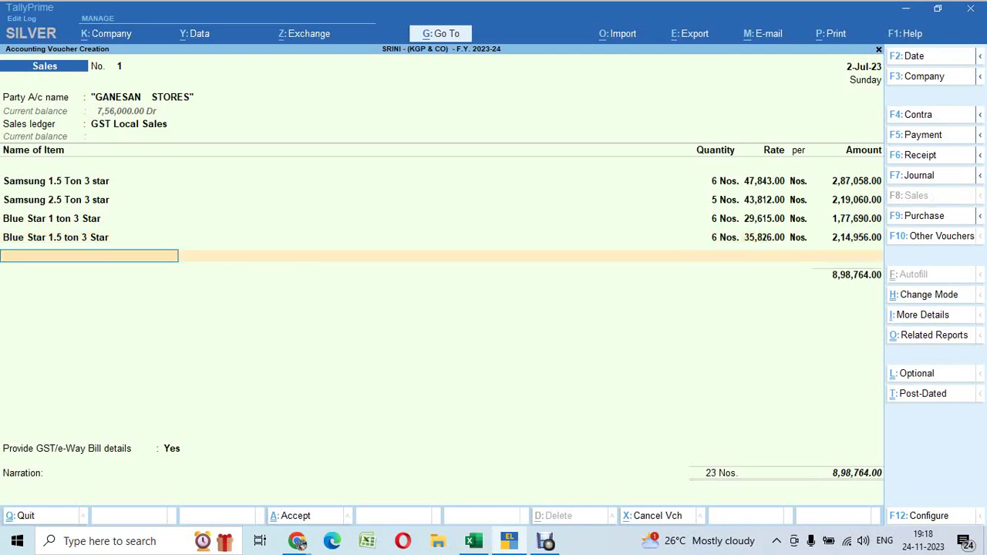
key("Return")
key("alt+Tab")
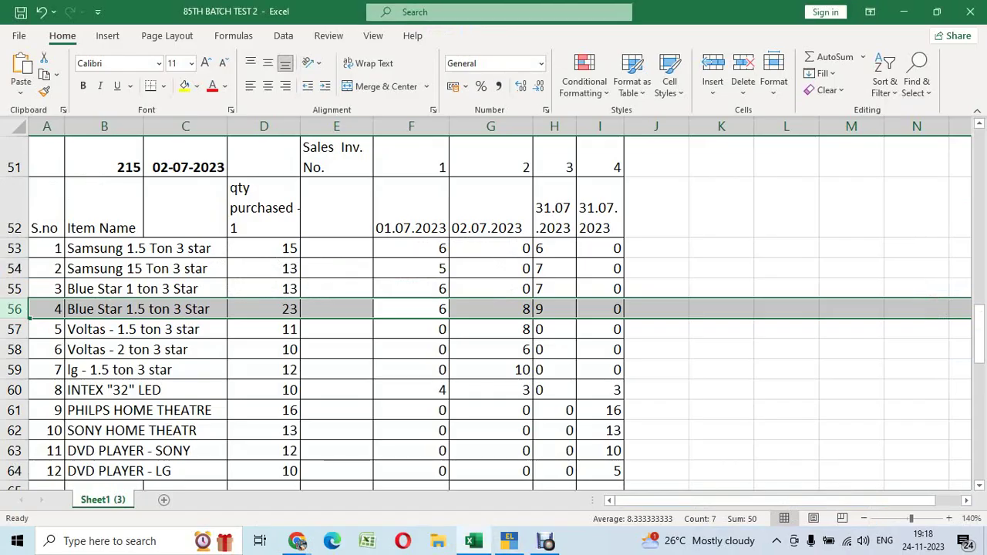
key("alt+Tab")
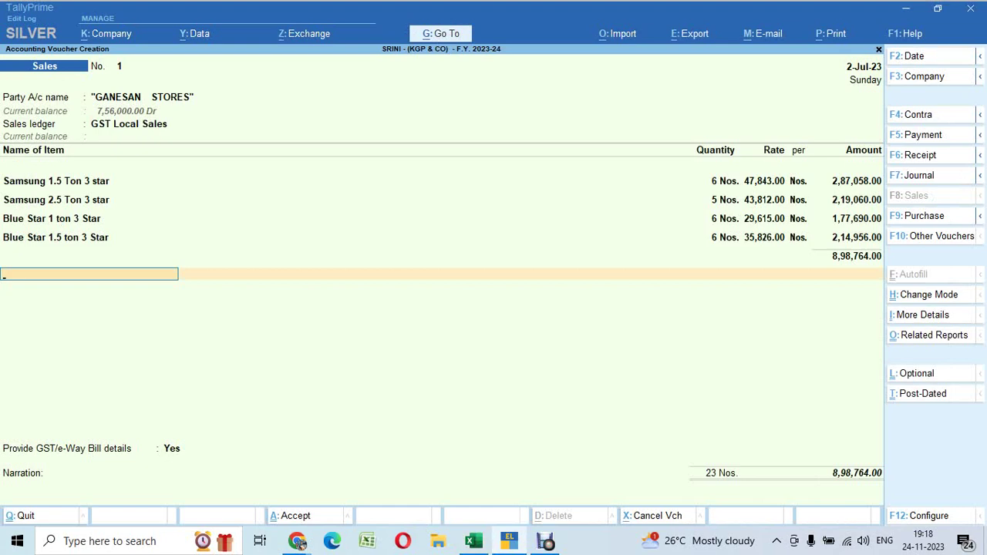
Add Output CGST and Output SGST ledger lines of 1,25,826.96 each
type("Out")
key("Return")
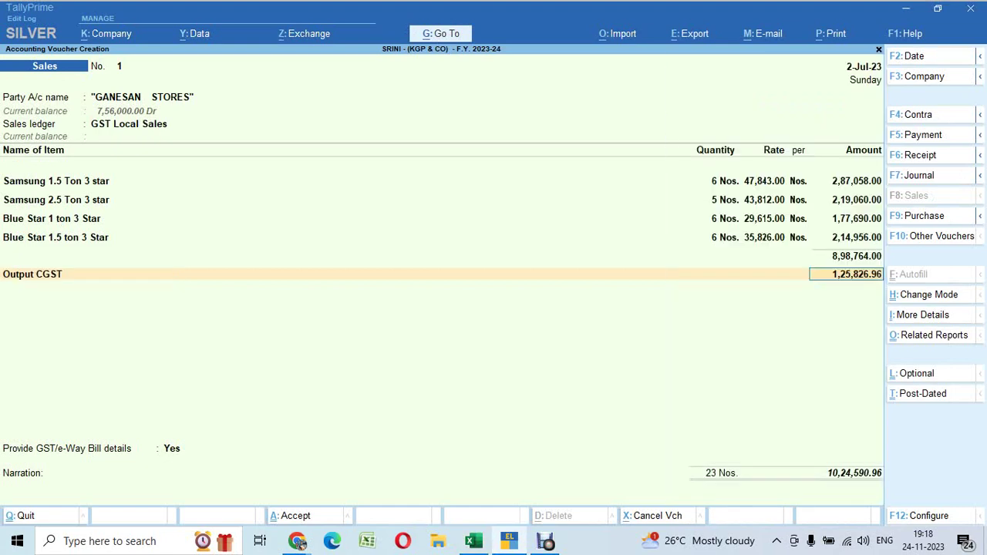
key("Return")
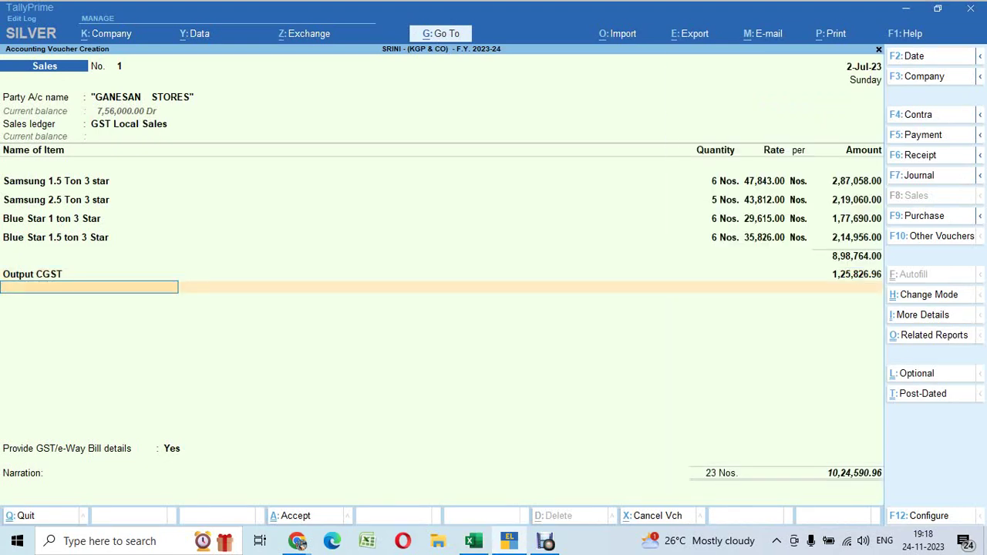
type("Out")
key("Down")
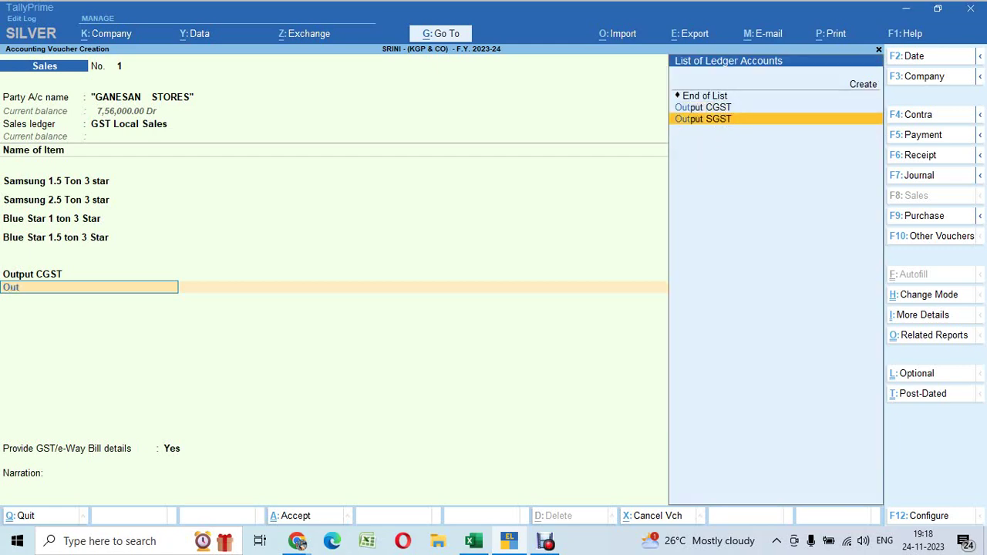
key("Return")
key("Up")
key("Up")
key("Up")
key("Up")
key("Up")
key("Up")
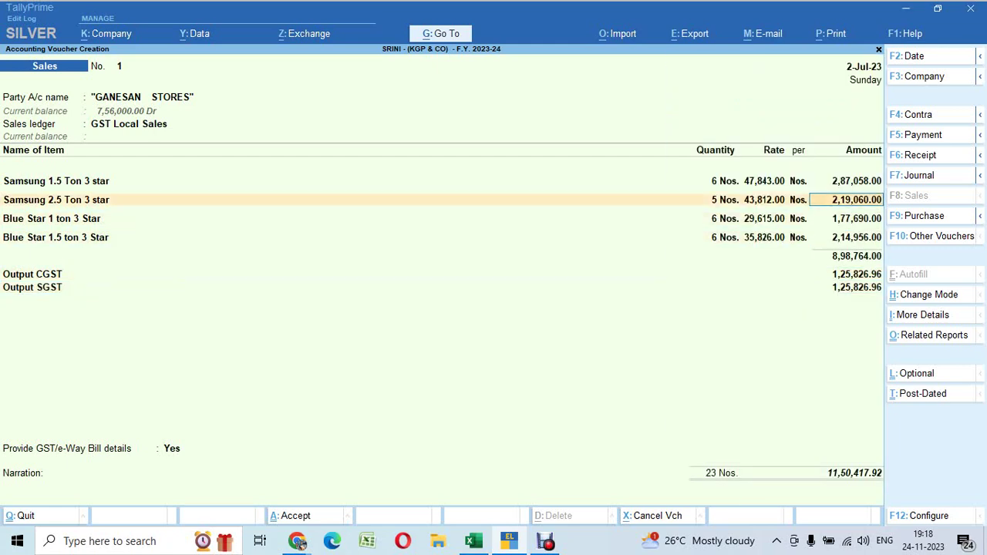
Replace GANESAN STORES with Saravana Stores as the voucher's party account
key("Up")
key("BackSpace")
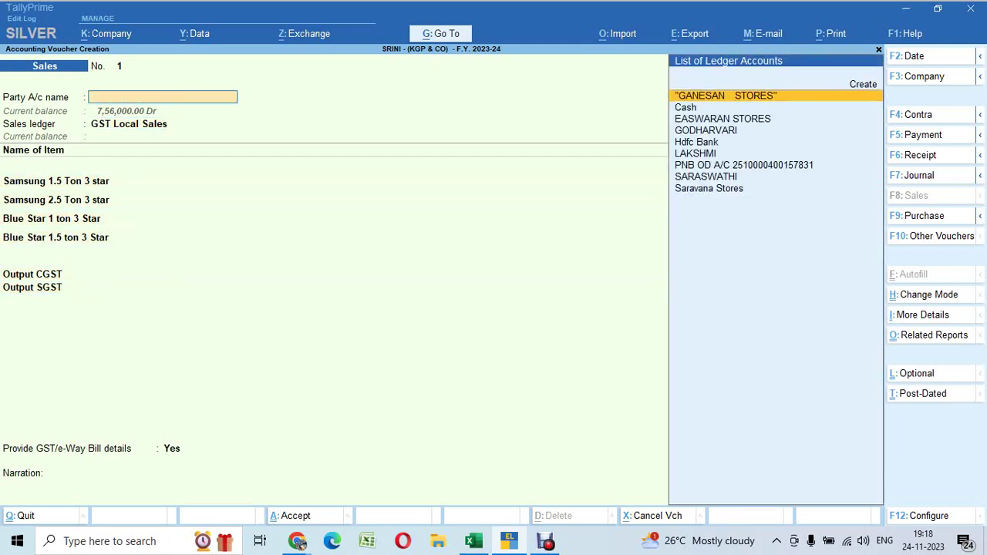
key("Down")
key("Down")
key("Down")
key("Down")
key("Down")
key("Down")
key("Down")
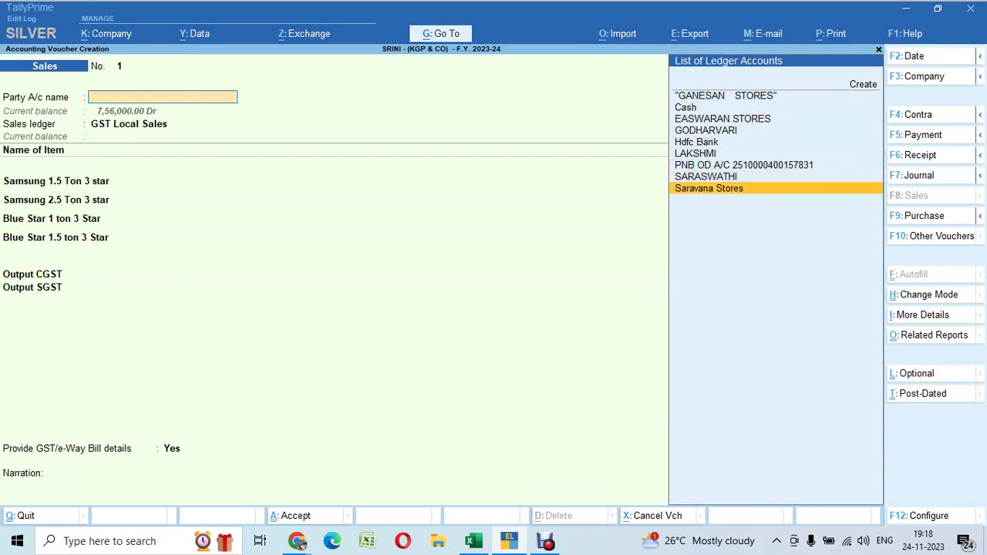
key("Return")
key("Return")
key("Return")
key("Return")
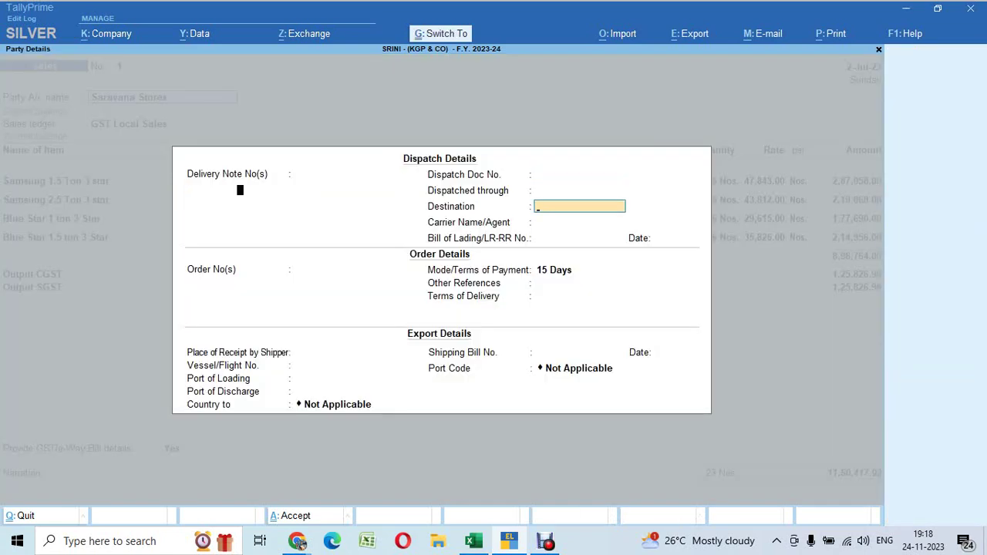
key("Escape")
key("ctrl+a")
key("Return")
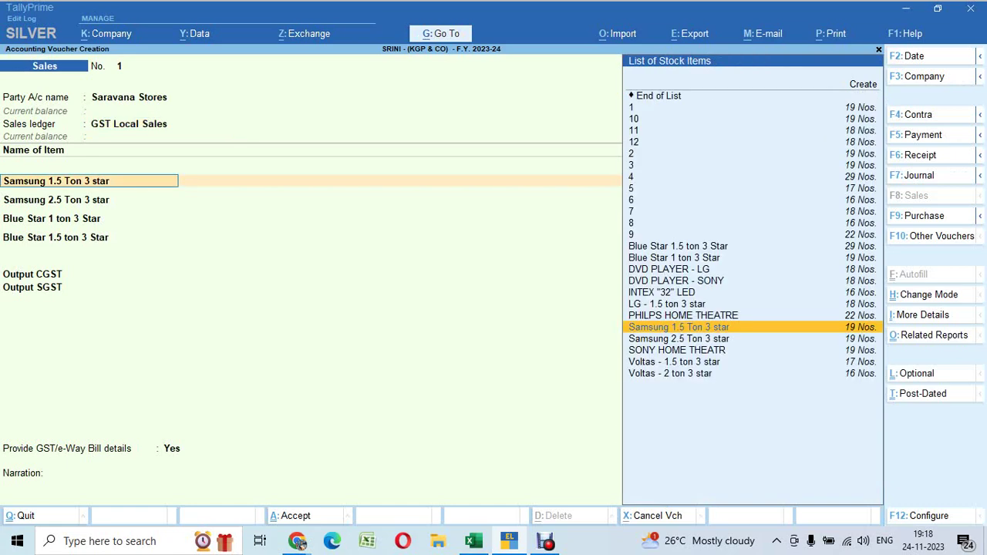
key("Return")
key("Return")
key("Return")
key("Return")
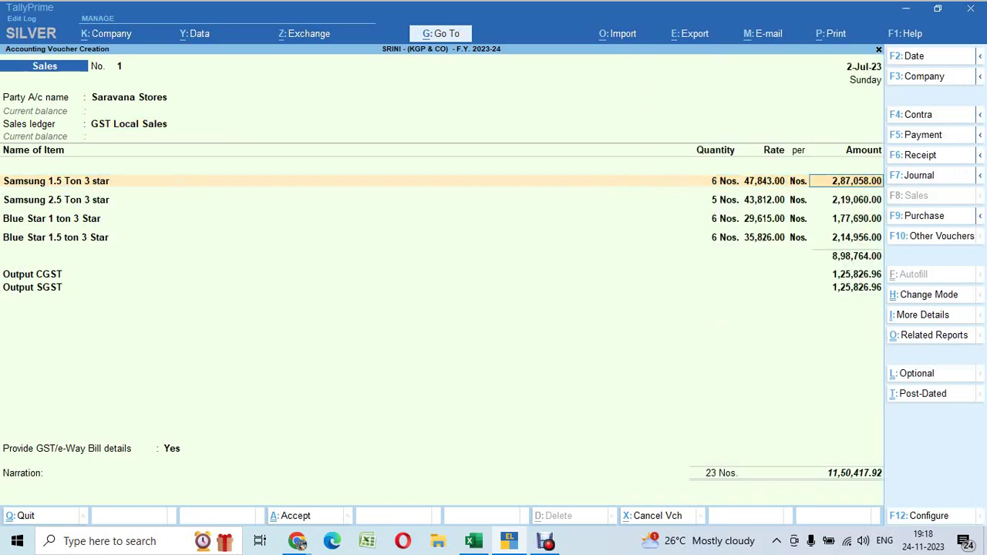
key("Down")
key("Down")
key("Down")
key("Down")
key("Down")
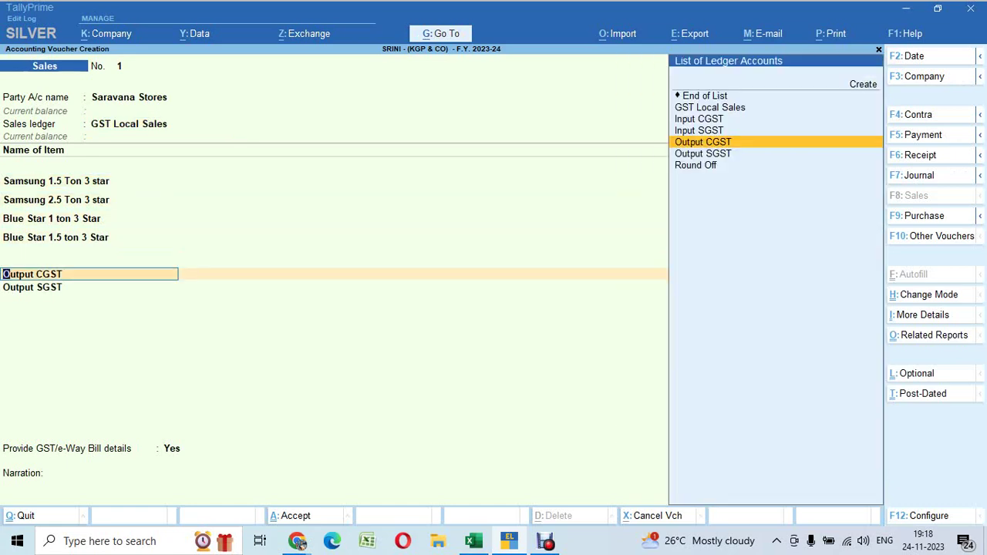
Add a Round Off line of 0.08, bringing the total to 11,50,418.00
key("Return")
key("Return")
key("Return")
key("Return")
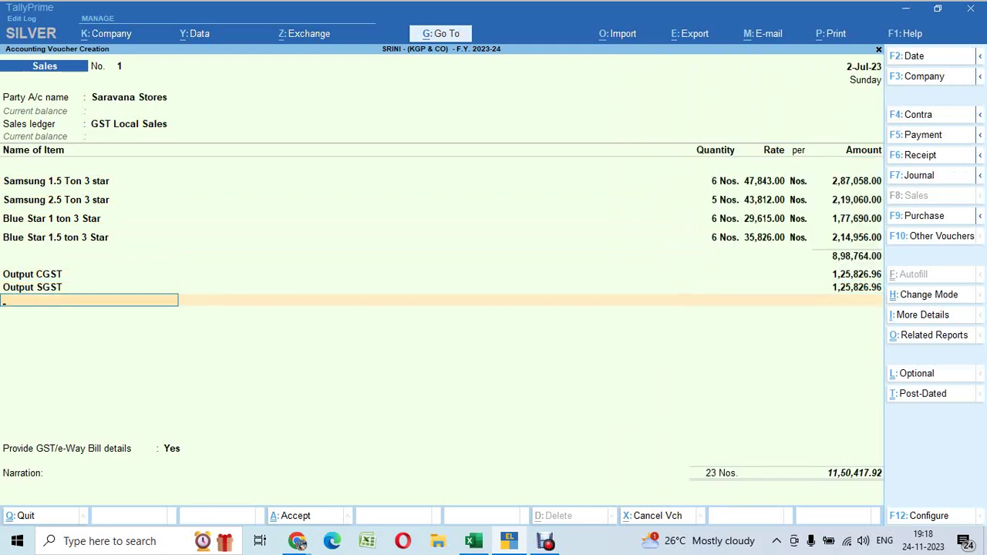
type("Rou")
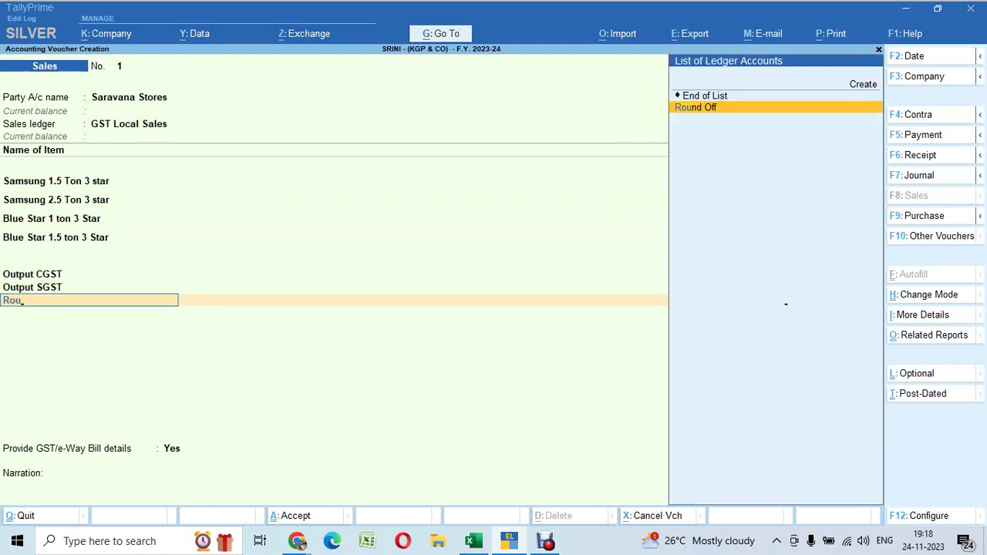
key("Return")
type(".0")
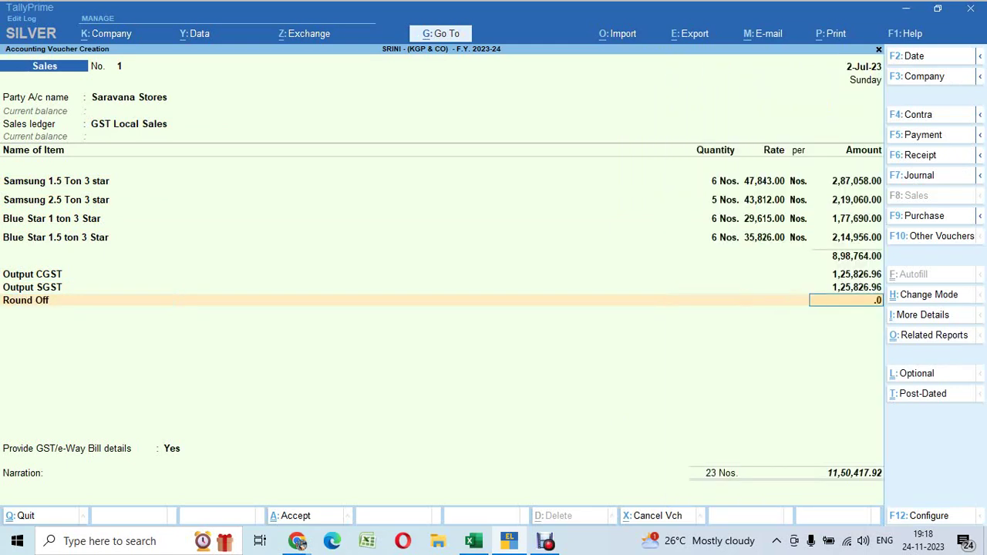
type("8")
key("Return")
Set e-Way Bill details to No, accept the New Ref bill allocation, and save the voucher
key("Return")
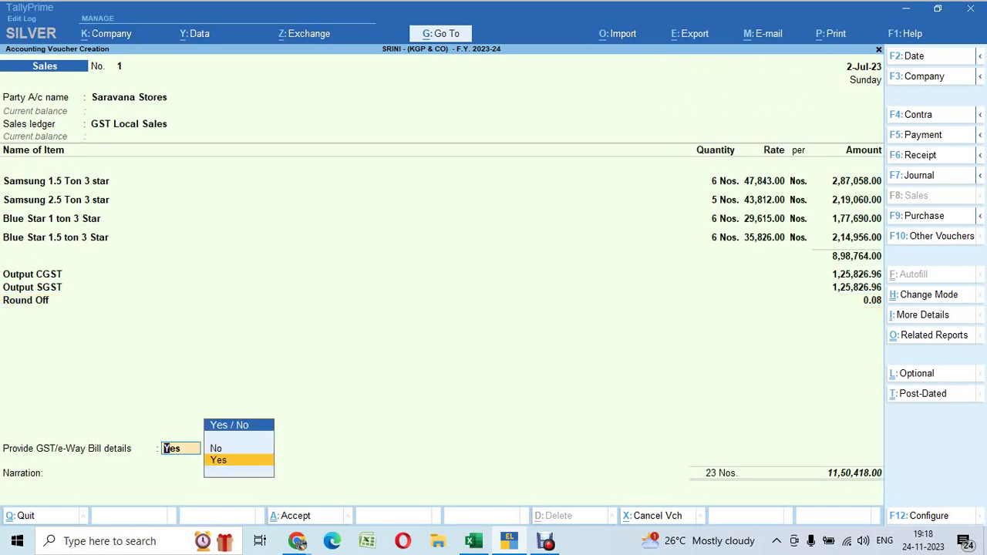
key("Up")
key("Return")
key("Return")
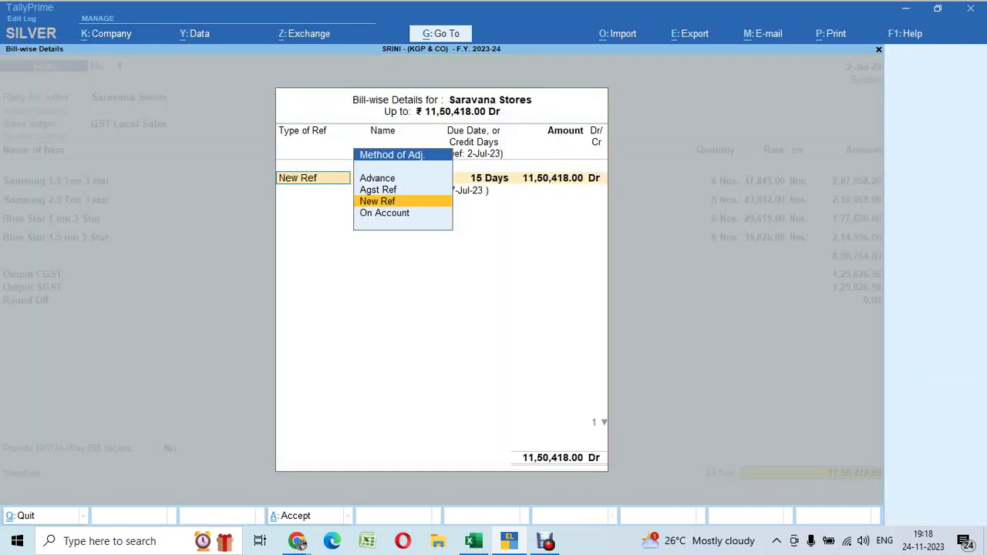
key("Return")
key("Return")
key("Return")
key("Return")
key("Return")
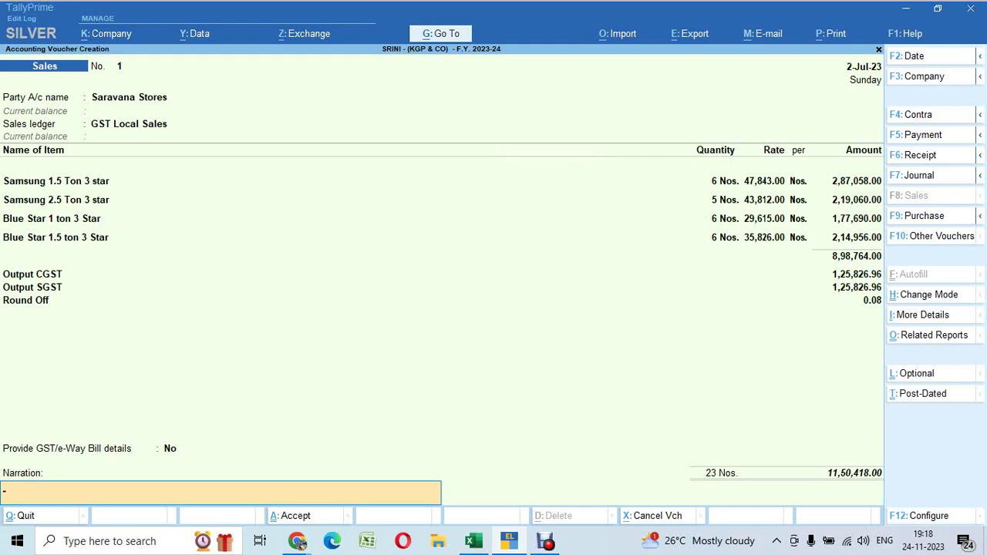
key("Return")
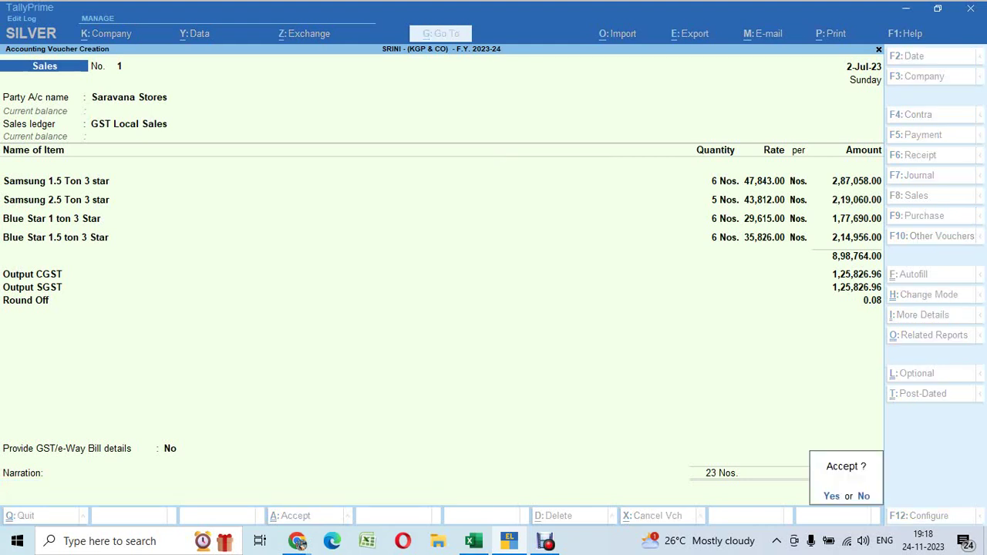
key("Return")
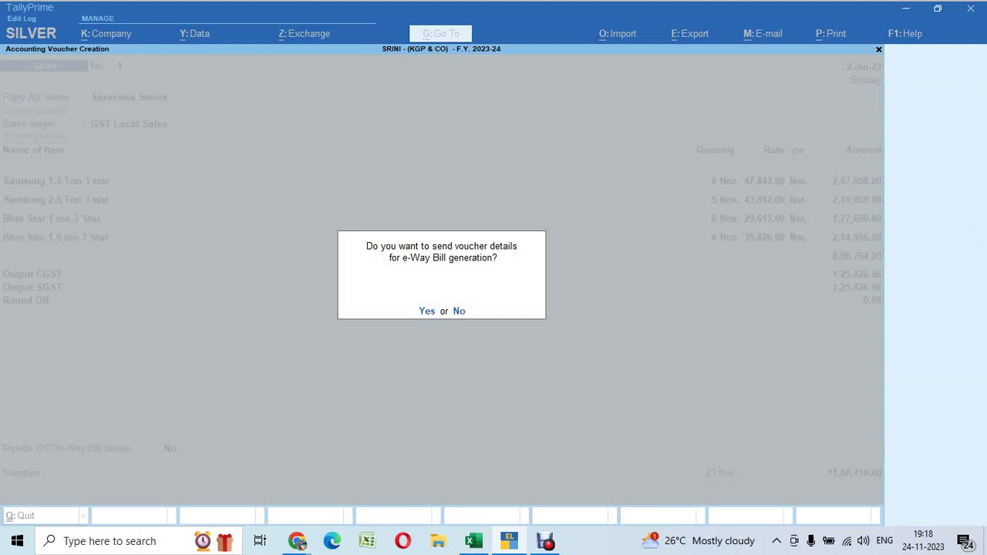
Decline e-Way Bill for the saved voucher and check invoice 2's number and date in Excel
key("n")
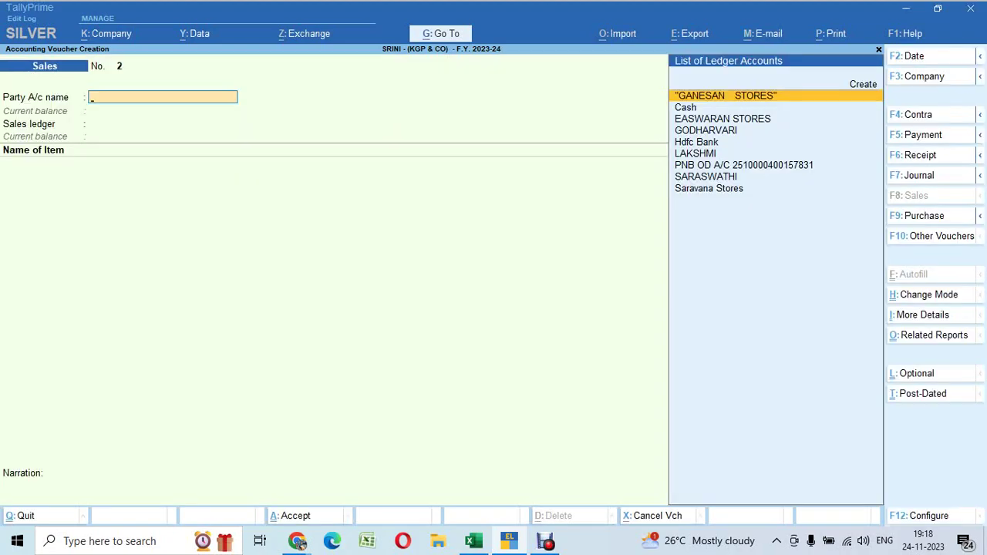
key("alt+Tab")
left_click(14, 308)
left_click(412, 248)
left_click_drag(490, 157, 491, 220)
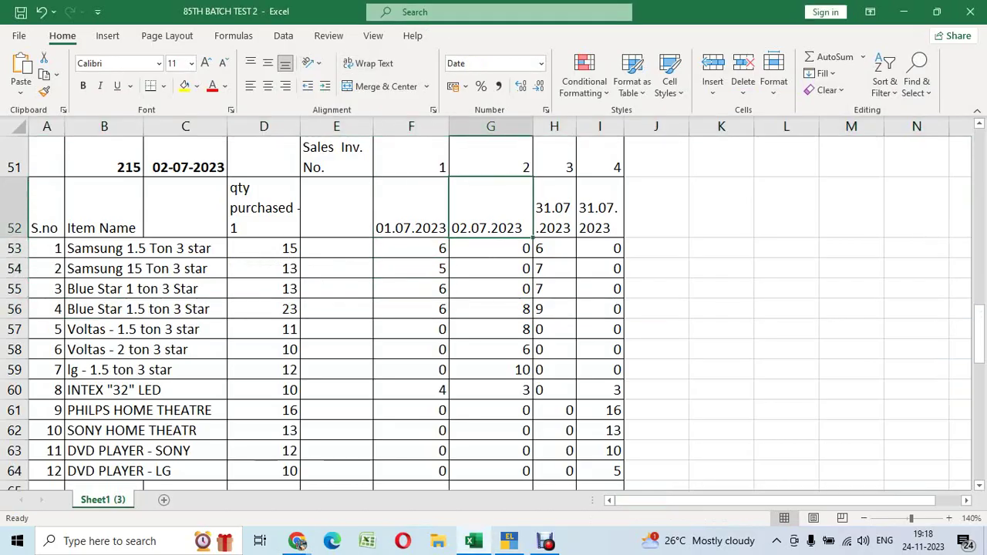
key("alt+Tab")
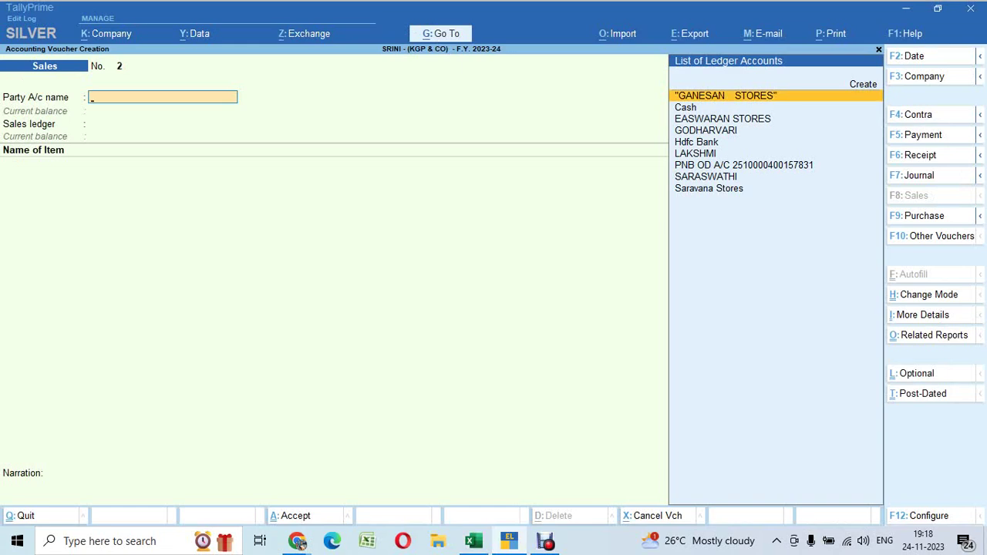
Date the voucher 2.7.23, with Saravana Stores as party and GST Local Sales as ledger
key("F2")
type("2.7.23")
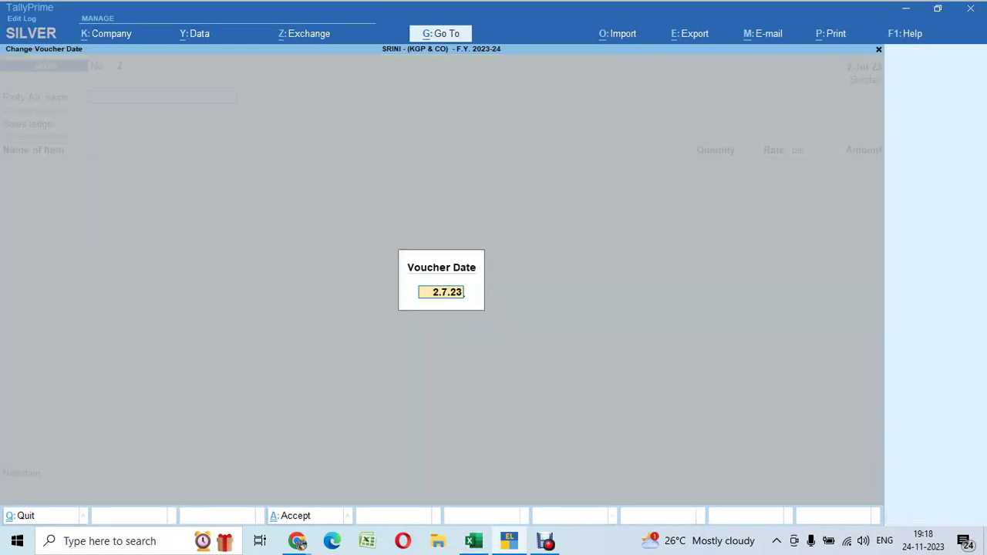
key("Return")
key("Down")
key("Down")
key("Down")
key("Down")
key("Down")
key("Down")
key("Down")
key("Down")
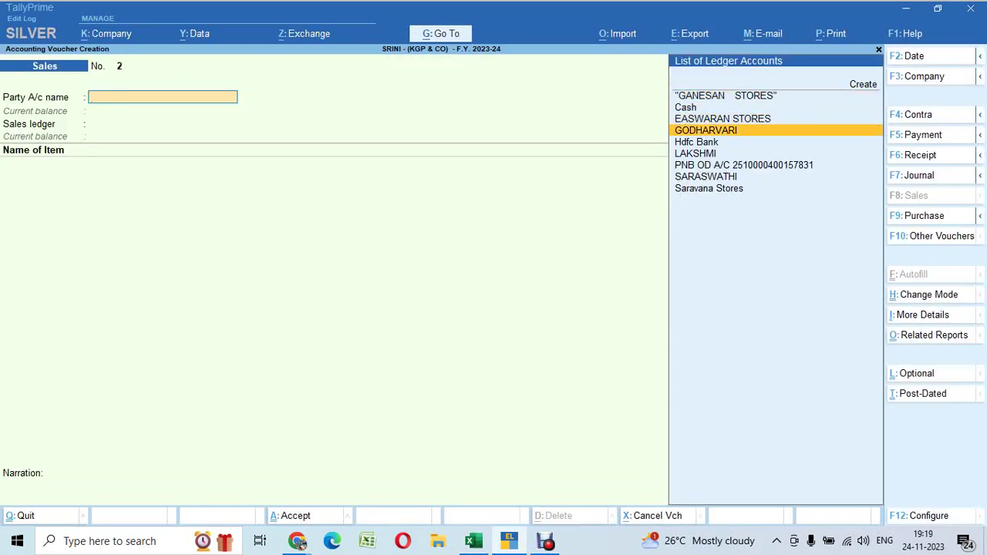
key("Return")
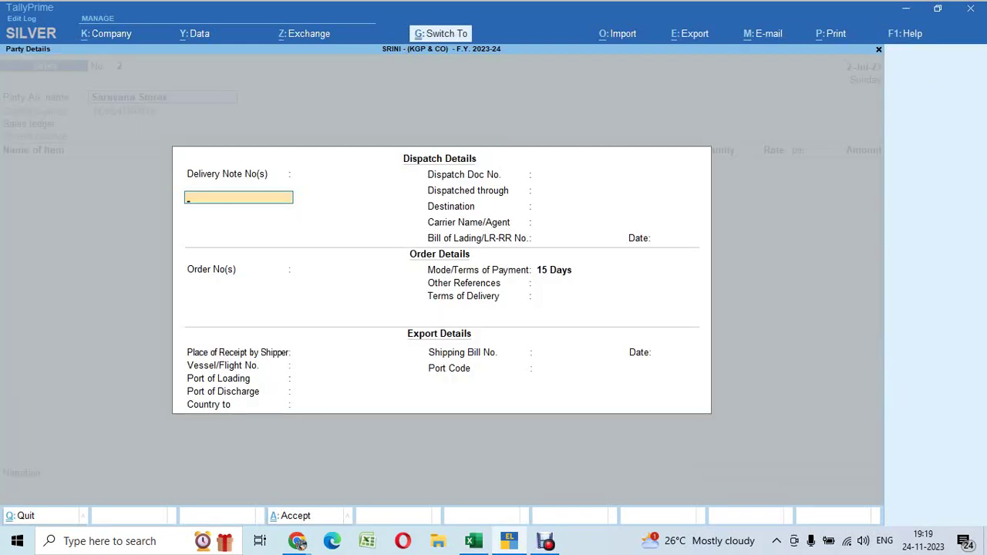
key("ctrl+a")
key("ctrl+a")
key("Return")
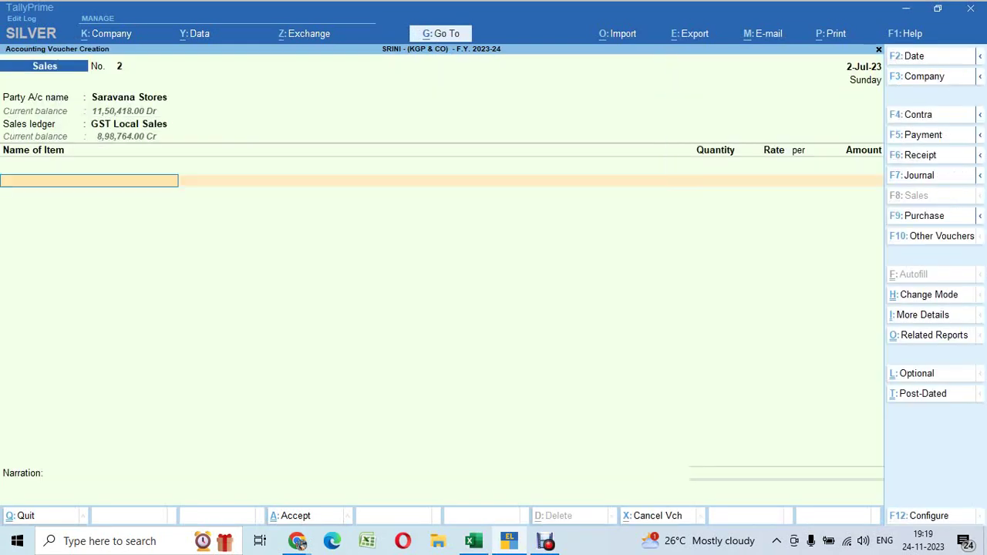
Enter Blue Star 1.5 ton 3 Star as the first item, quantity 8
key("alt+Tab")
key("Down")
key("Down")
key("Down")
key("Down")
key("Down")
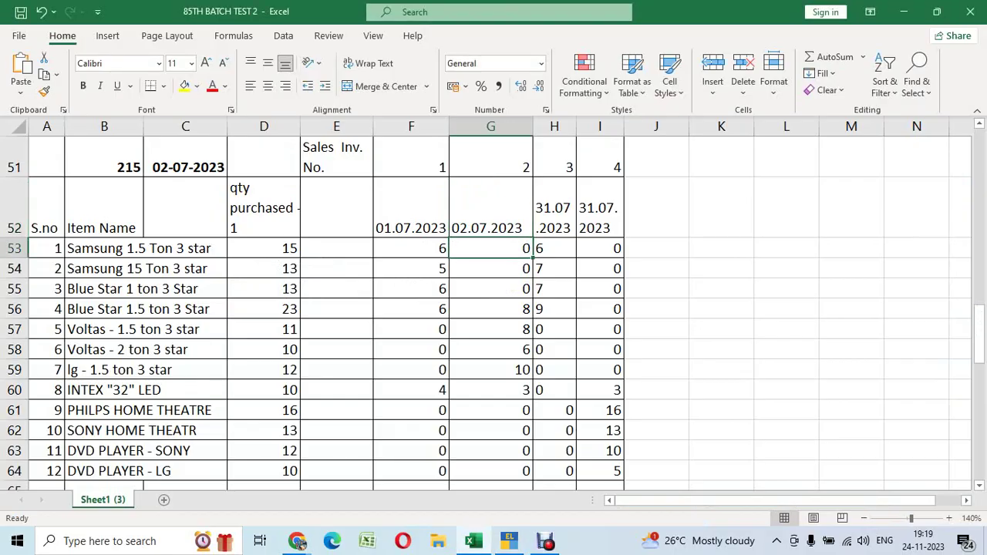
key("Left")
key("Left")
key("Right")
key("Right")
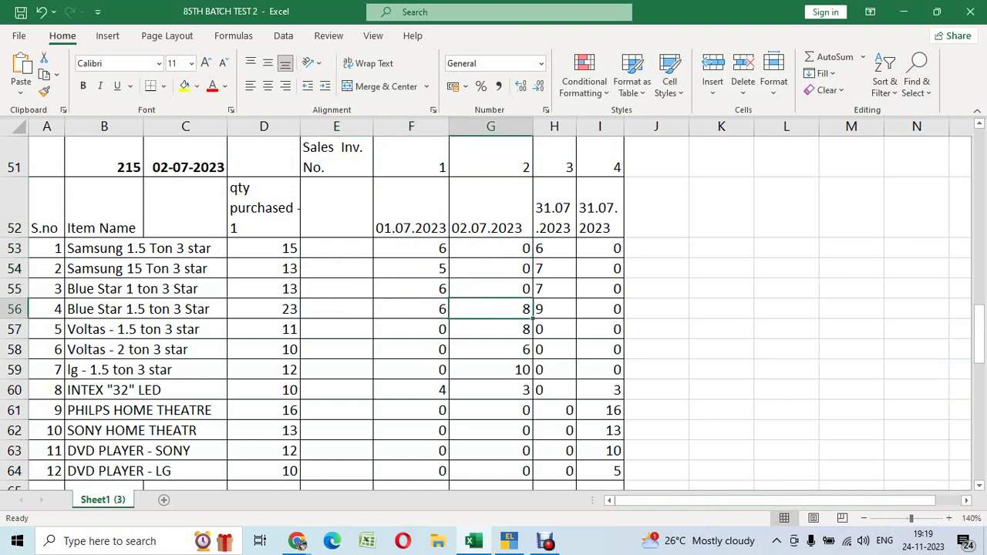
key("shift+space")
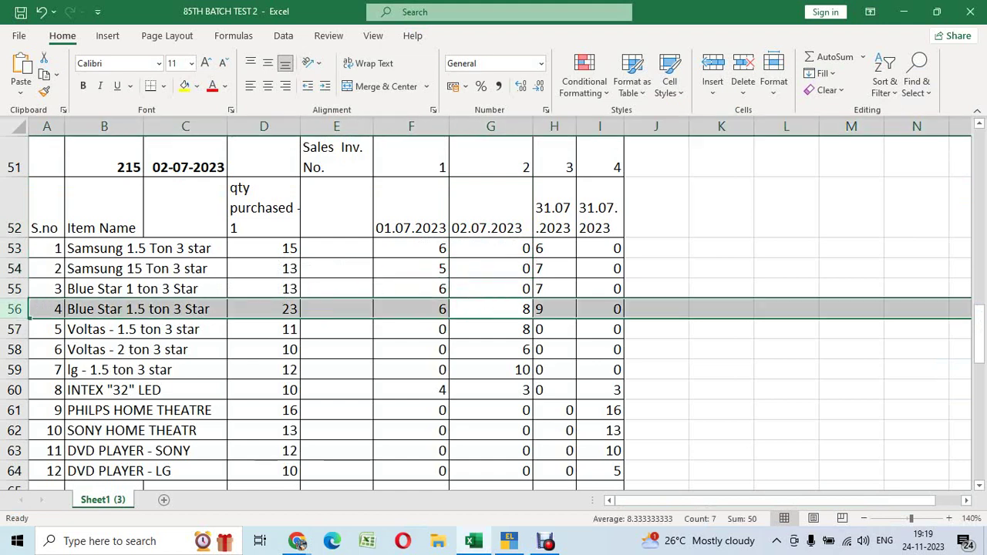
key("alt+Tab")
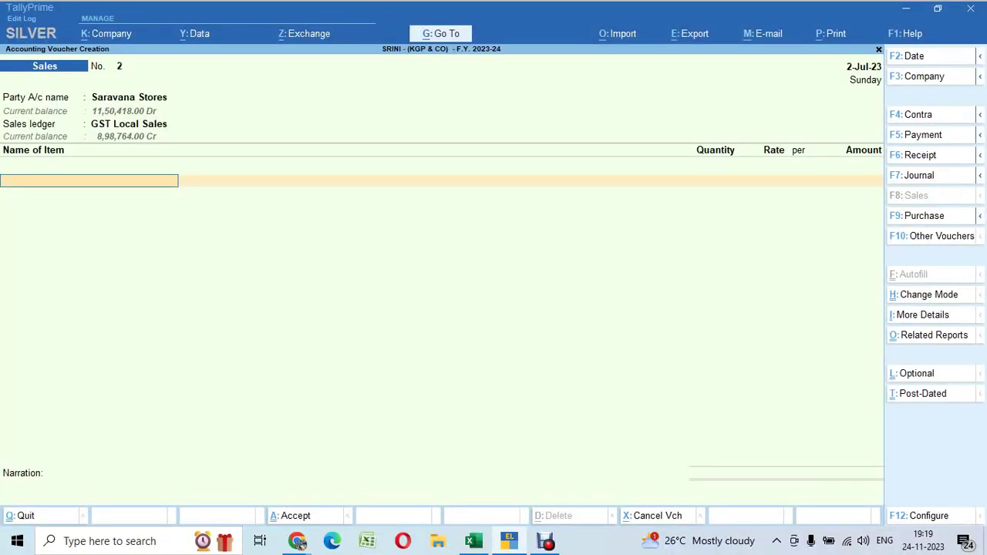
key("Return")
type("8")
key("Return")
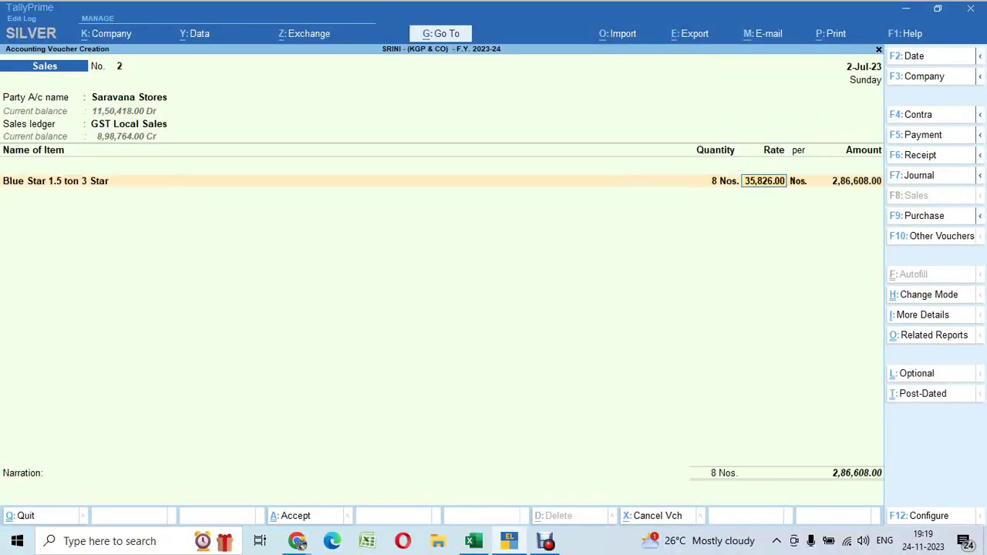
key("Return")
key("Return")
Add Voltas - 1.5 ton 3 star, quantity 8 at rate 30,016.00
key("alt+Tab")
key("Down")
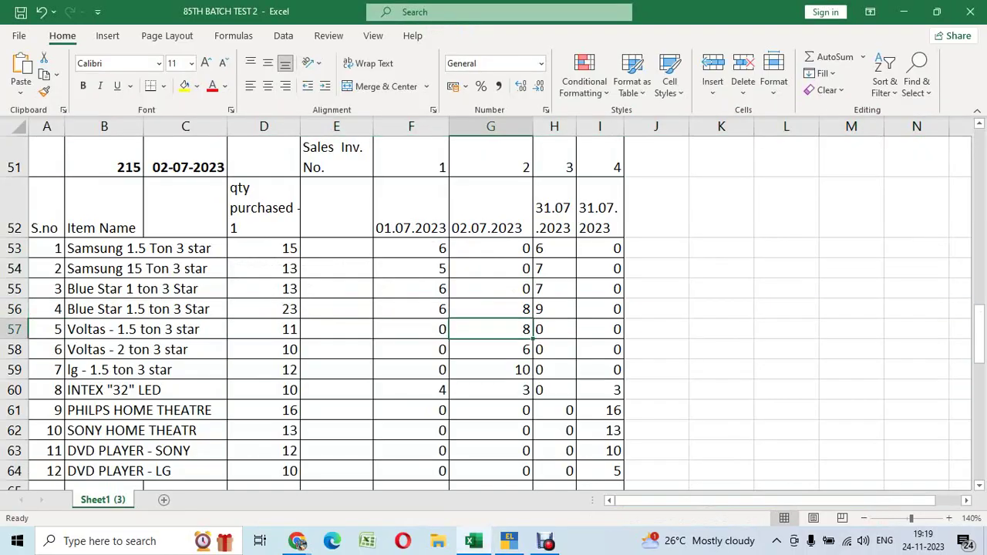
key("shift+space")
key("alt+Tab")
type("v")
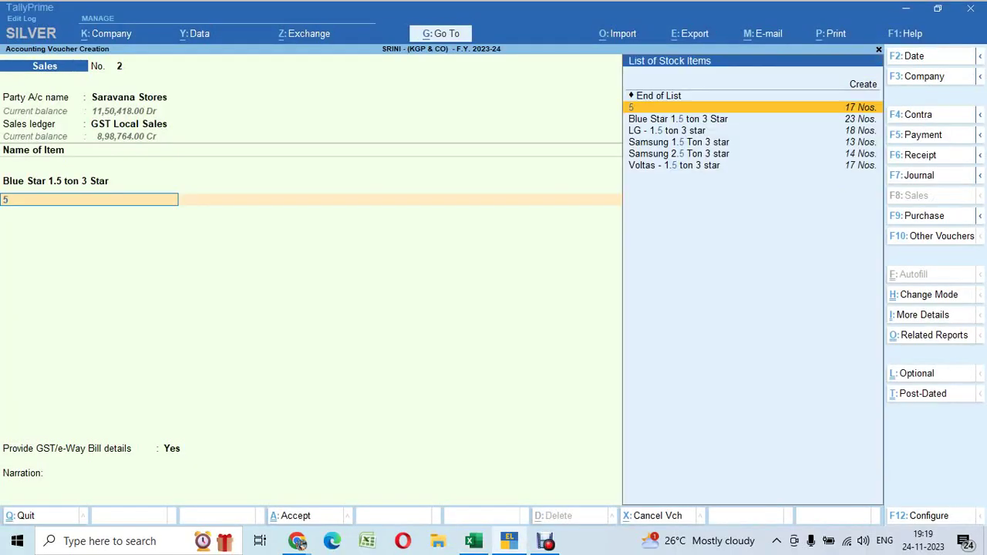
key("Return")
key("alt+Tab")
key("alt+Tab")
type("8")
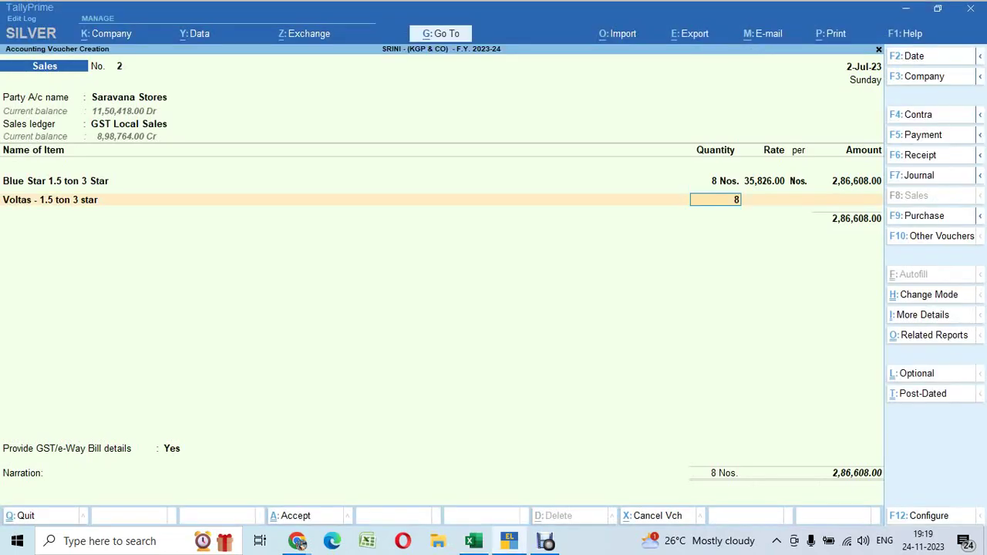
key("Return")
key("Return")
key("Return")
key("Return")
type("v")
key("Down")
key("Return")
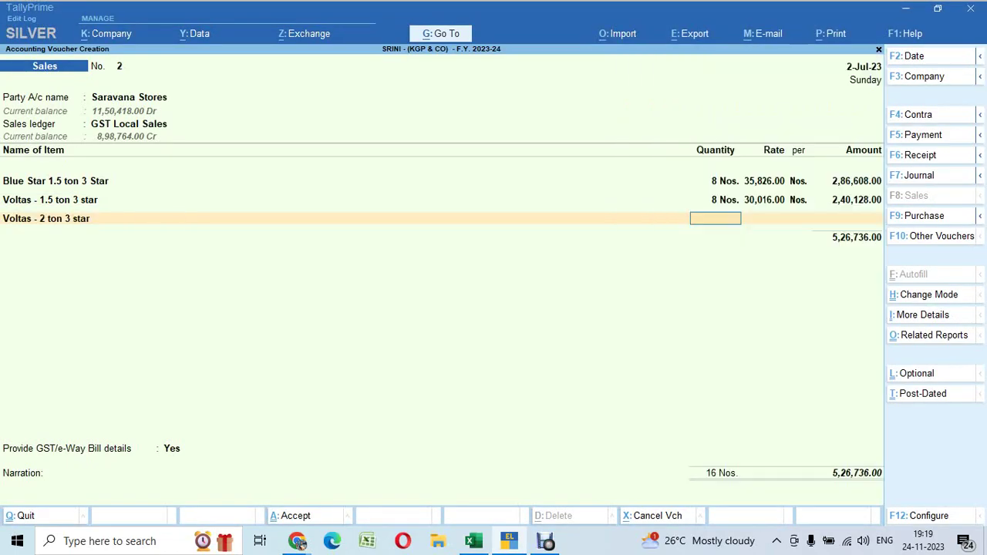
Add Voltas - 2 ton 3 star, quantity 6 at rate 35,653.00
key("alt+Tab")
key("Down")
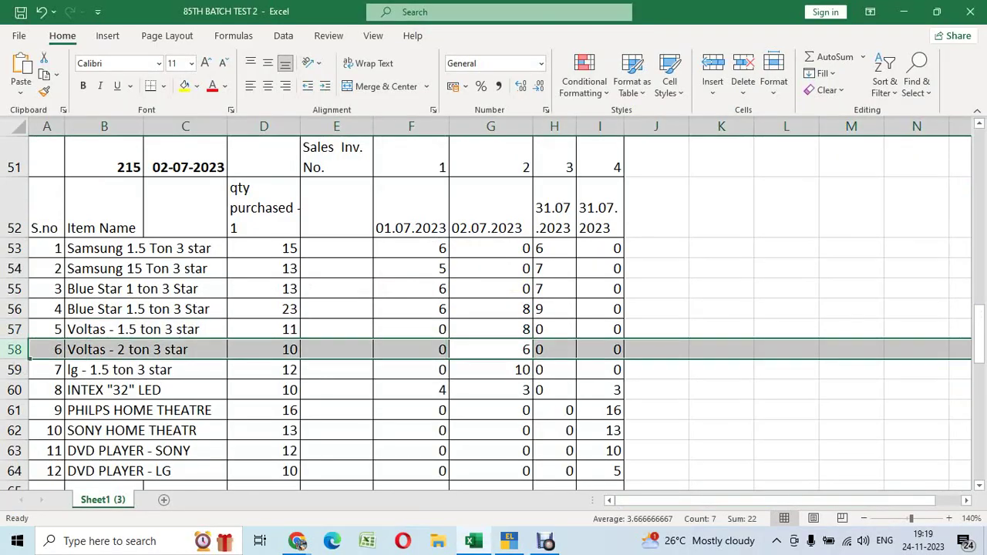
key("alt+Tab")
type("6")
key("Return")
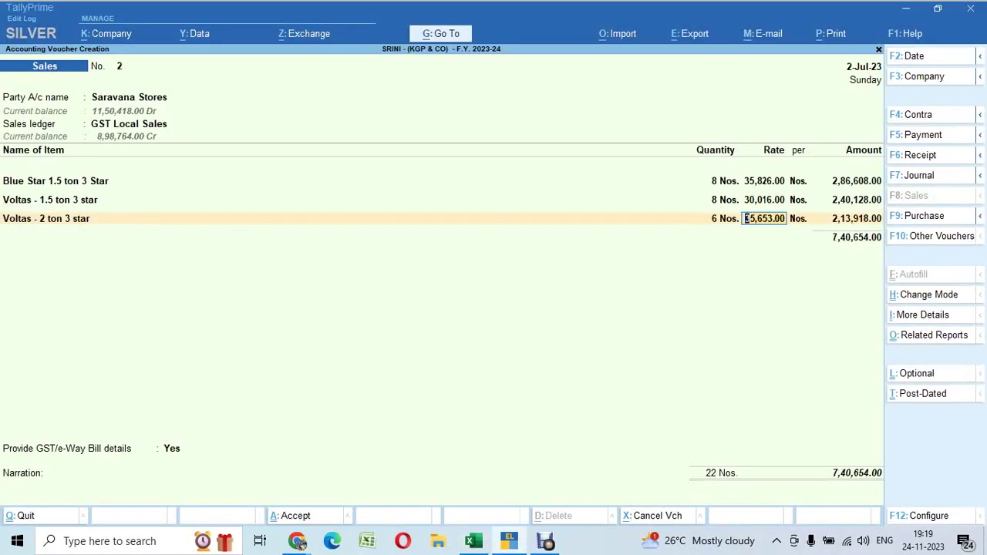
key("alt+Tab")
key("alt+Tab")
key("Return")
key("Return")
key("Return")
type("l")
key("Return")
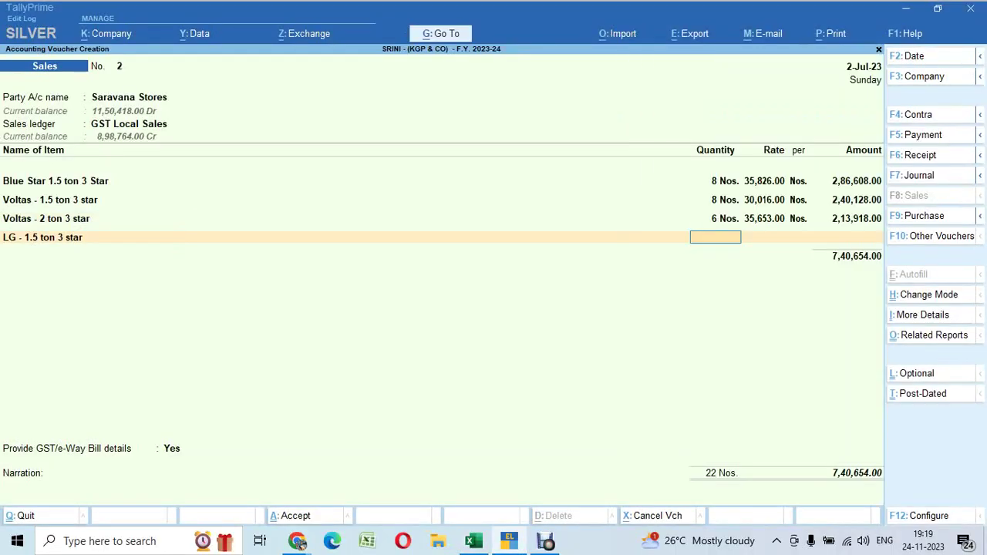
Add lg - 1.5 ton 3 star with quantity 10
key("alt+Tab")
left_click(14, 370)
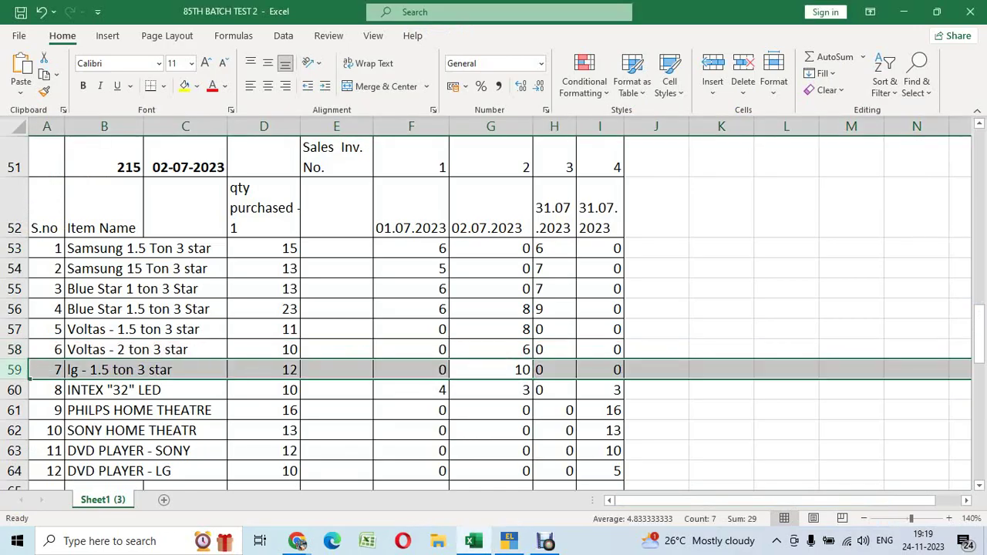
key("alt+Tab")
type("10")
key("Return")
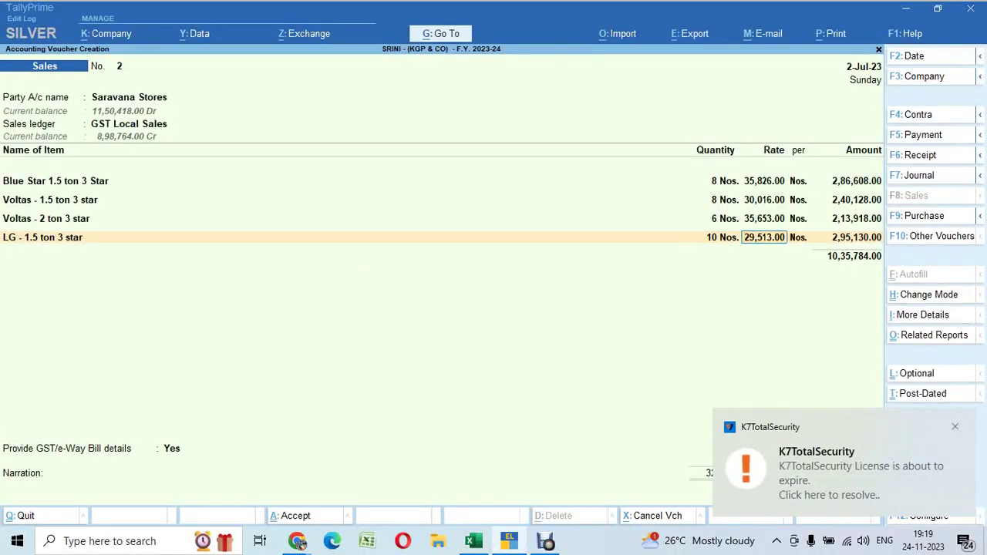
key("Return")
key("Return")
key("Return")
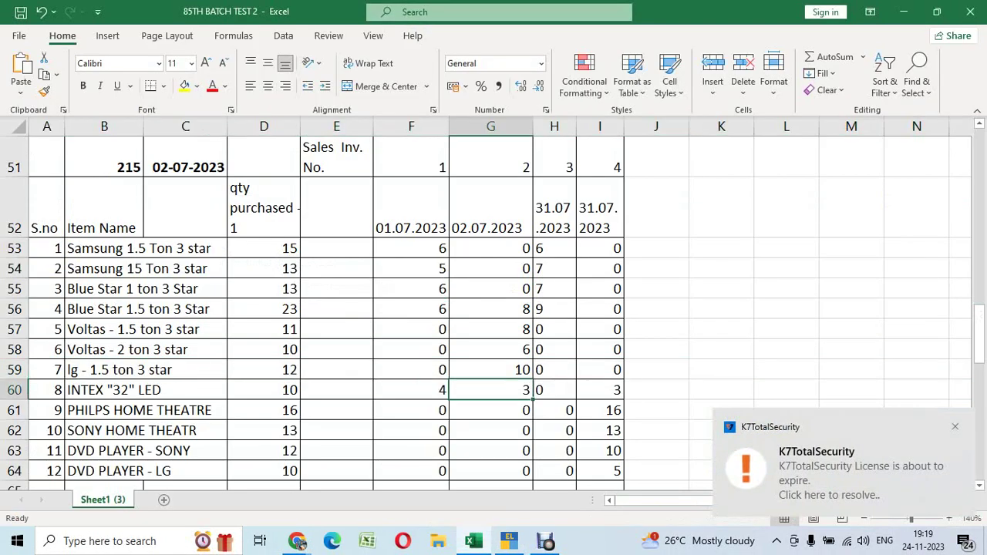
Add INTEX "32" LED as the fifth item with quantity 3
key("Down")
key("alt+Tab")
key("ctrl+alt+v")
key("Return")
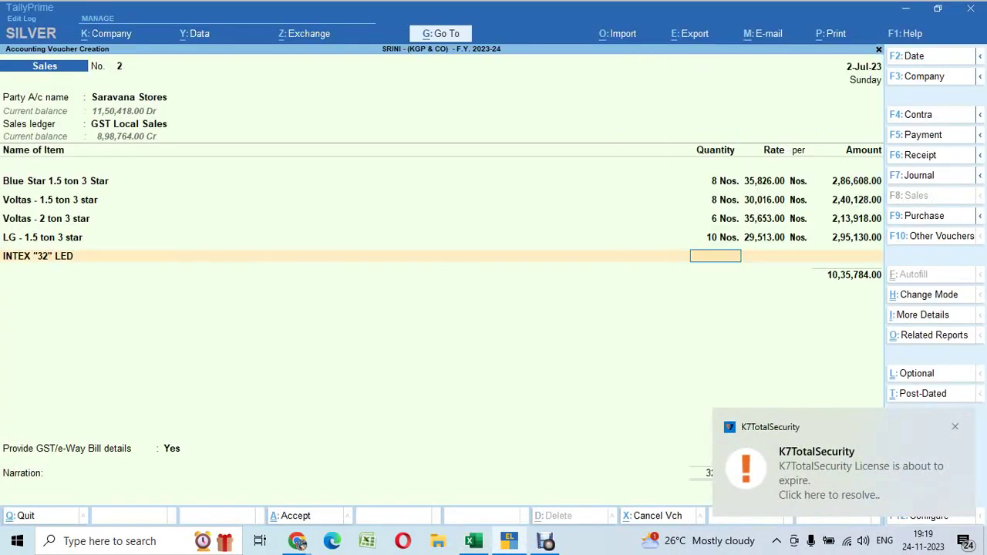
key("alt+Tab")
key("alt+Tab")
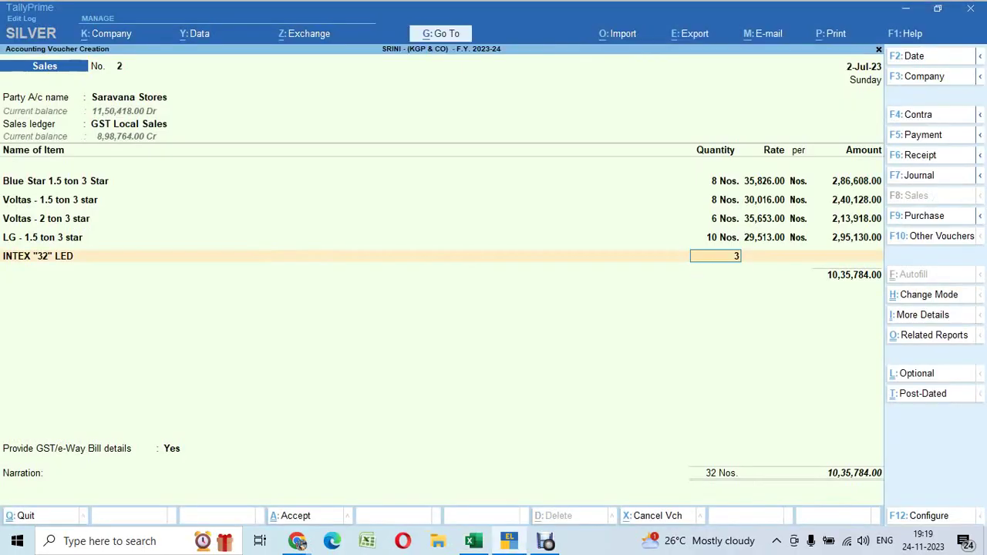
type("3")
key("Return")
key("Return")
key("Return")
key("Return")
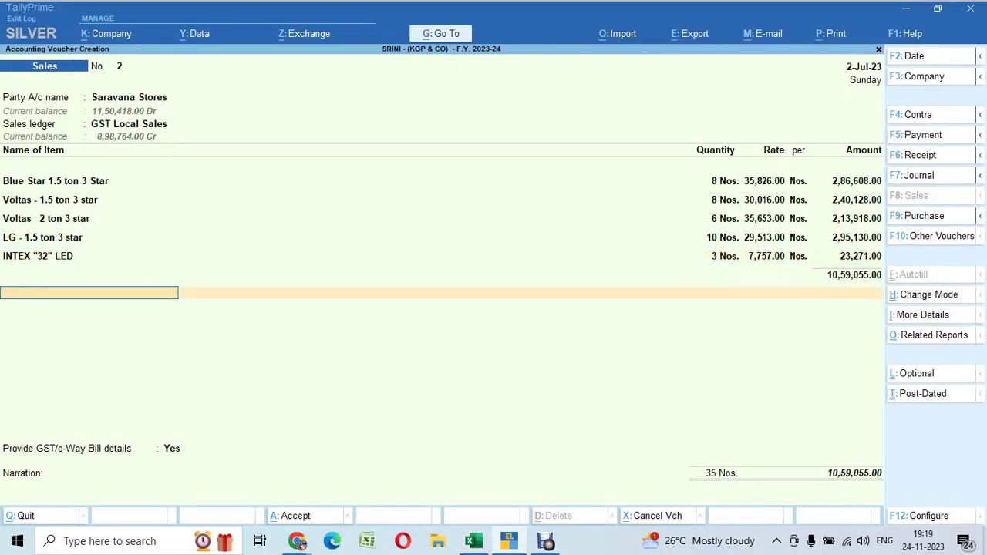
Add Output CGST and Output SGST of 1,47,104.15 each and a (-)0.30 Round Off
key("Return")
type("out")
key("Return")
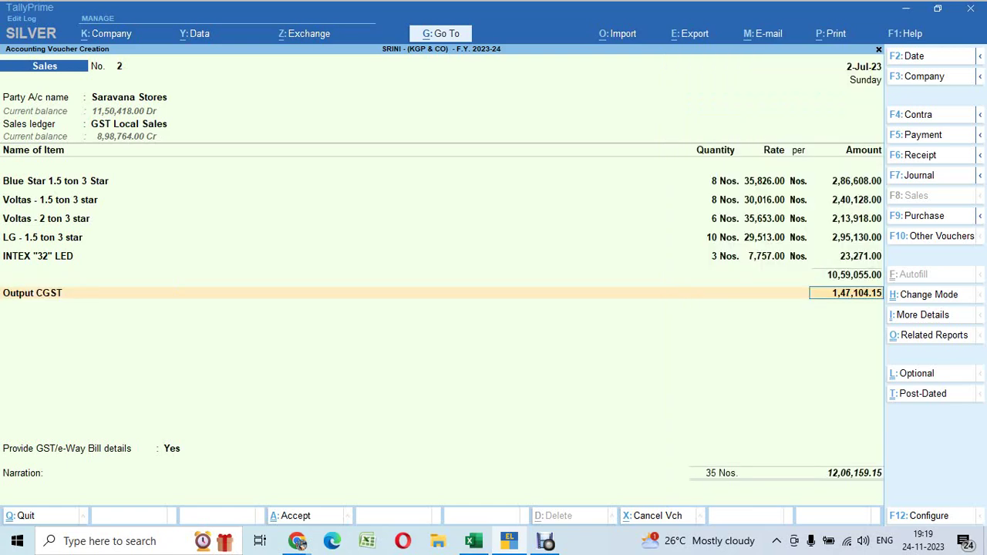
key("Return")
type("Out")
key("Down")
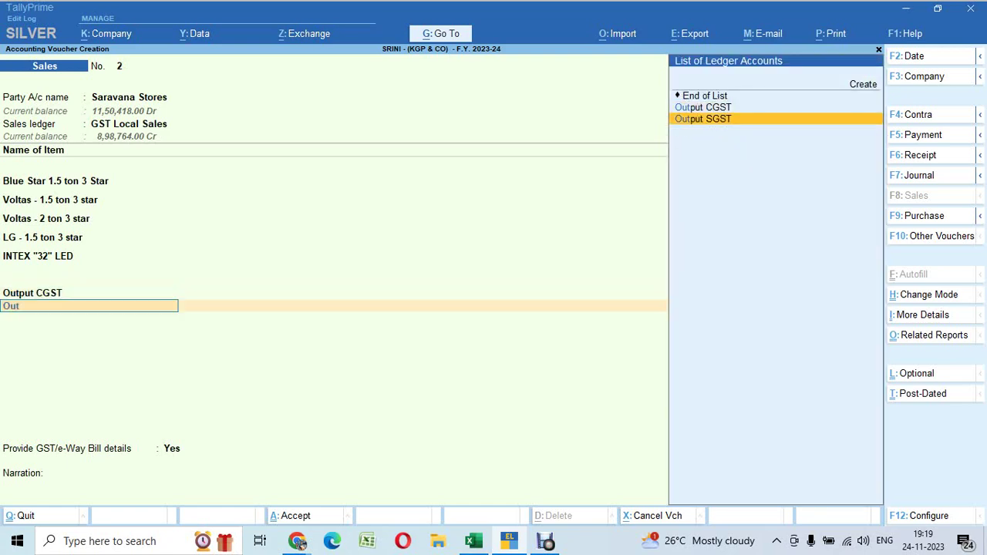
key("Return")
key("Return")
type("Ro")
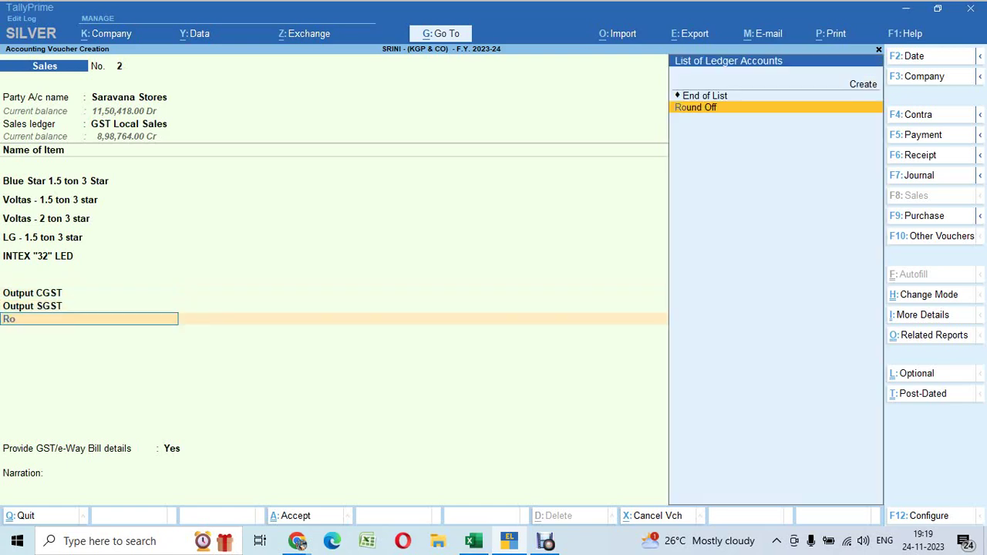
type("u")
key("Return")
key("Return")
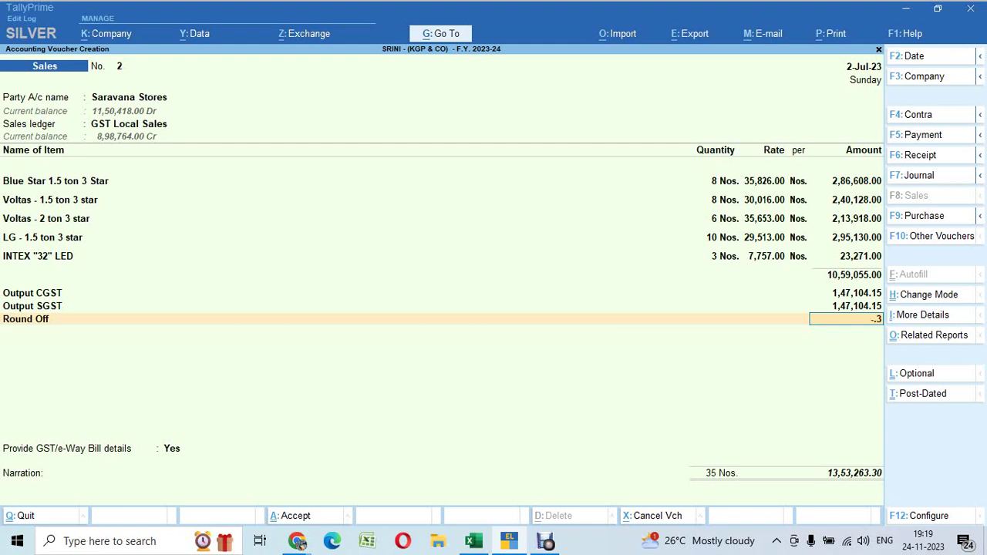
key("Return")
Set GST/e-Way Bill details to No, accept the New Ref, and save without an e-Way Bill
key("Return")
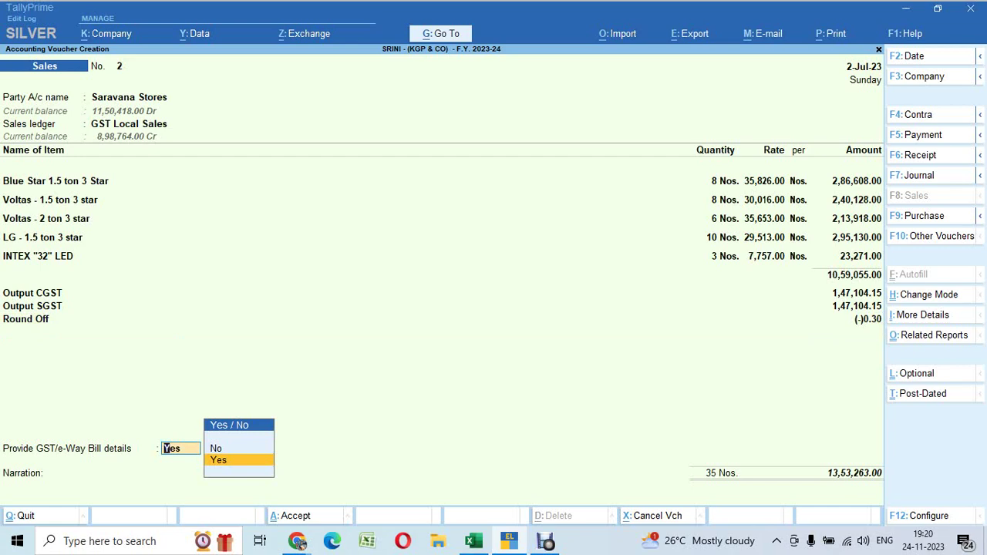
key("Up")
key("Return")
key("Return")
key("Return")
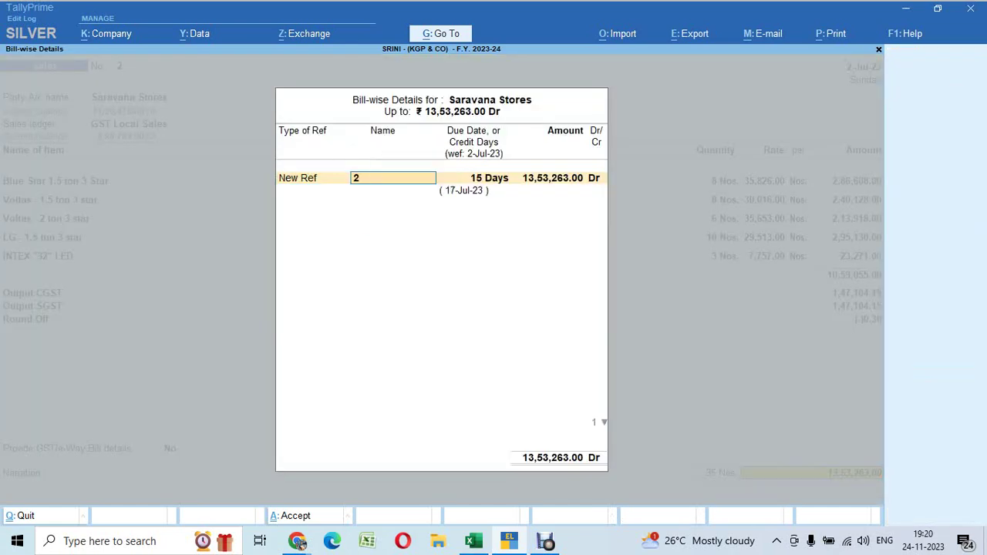
key("Return")
key("Return")
key("Return")
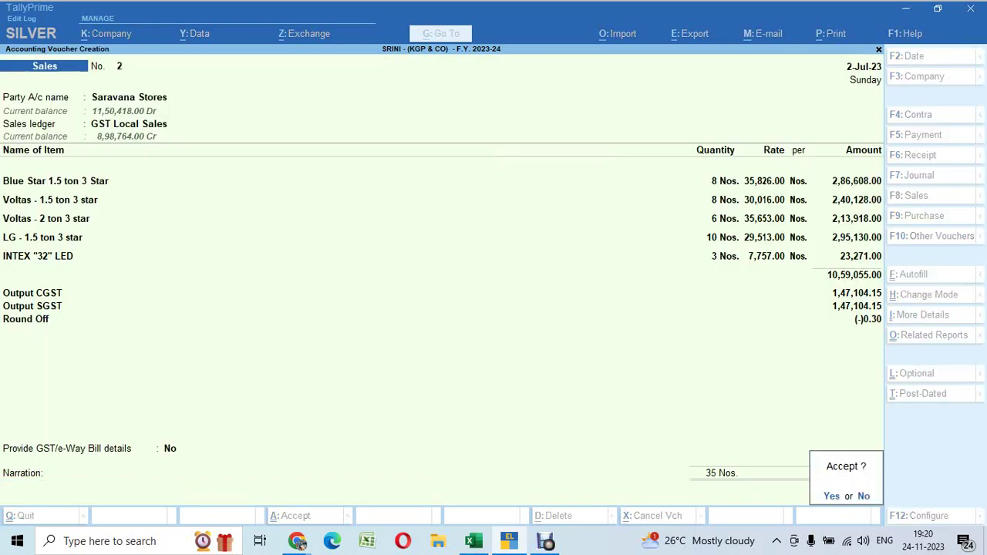
key("n")
key("Return")
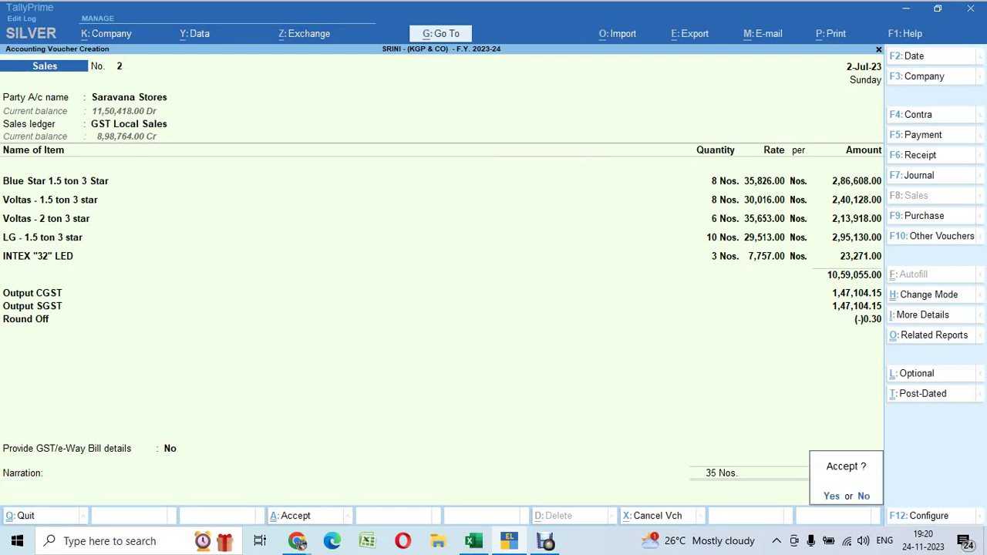
key("y")
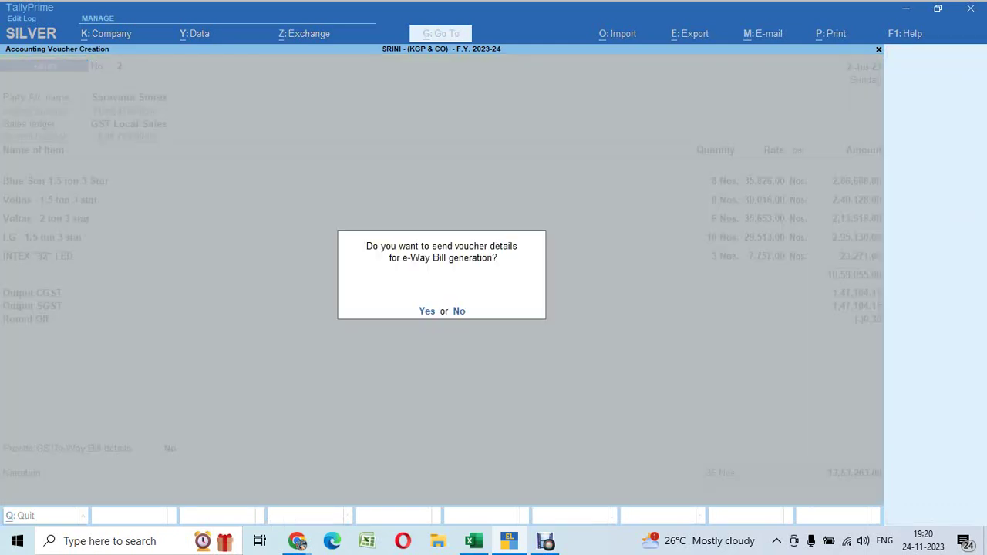
key("n")
key("alt+Tab")
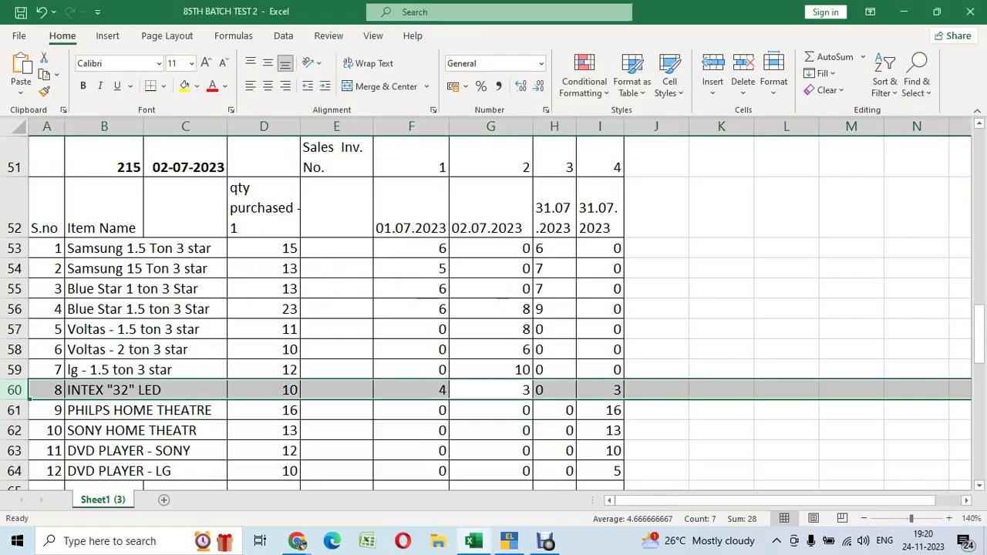
Review the third sale's dates and quantities down column H of the Excel sheet
key("Down")
key("Up")
key("Right")
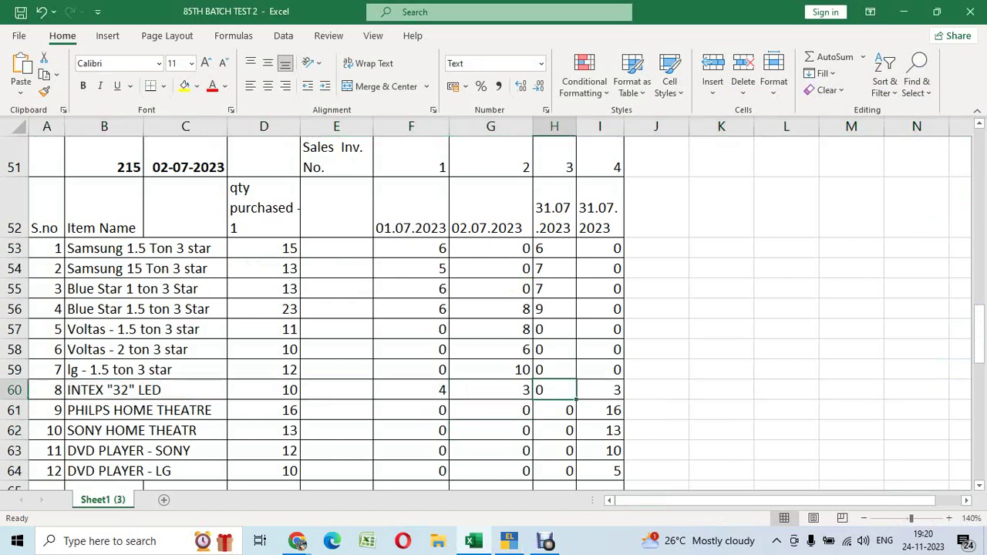
key("Down")
key("Down")
key("Down")
key("Down")
key("Down")
key("Down")
key("Down")
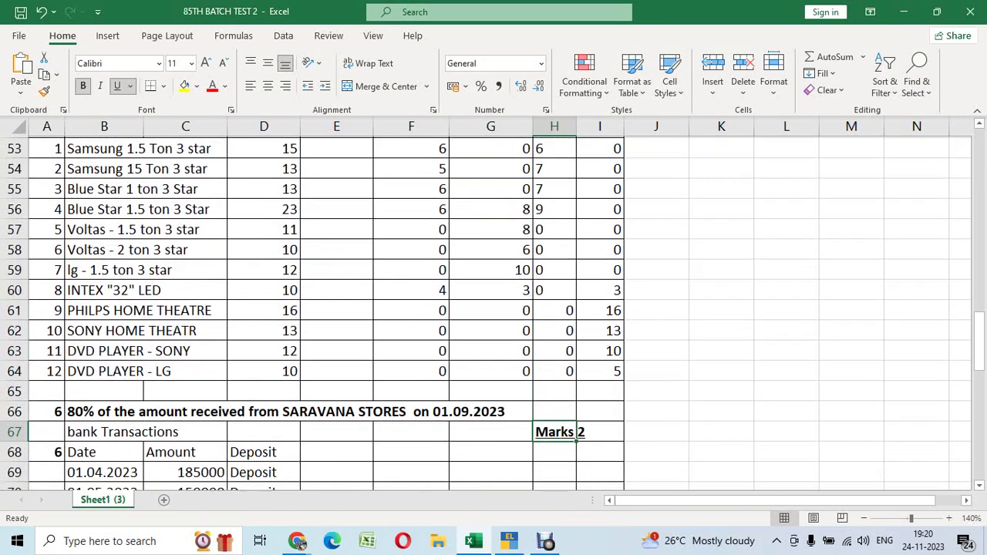
key("Up")
key("Up")
key("Up")
key("Up")
key("Up")
key("Up")
key("Up")
key("Up")
key("Up")
key("Up")
key("Up")
key("Up")
key("Up")
key("Up")
key("Up")
key("Up")
key("Up")
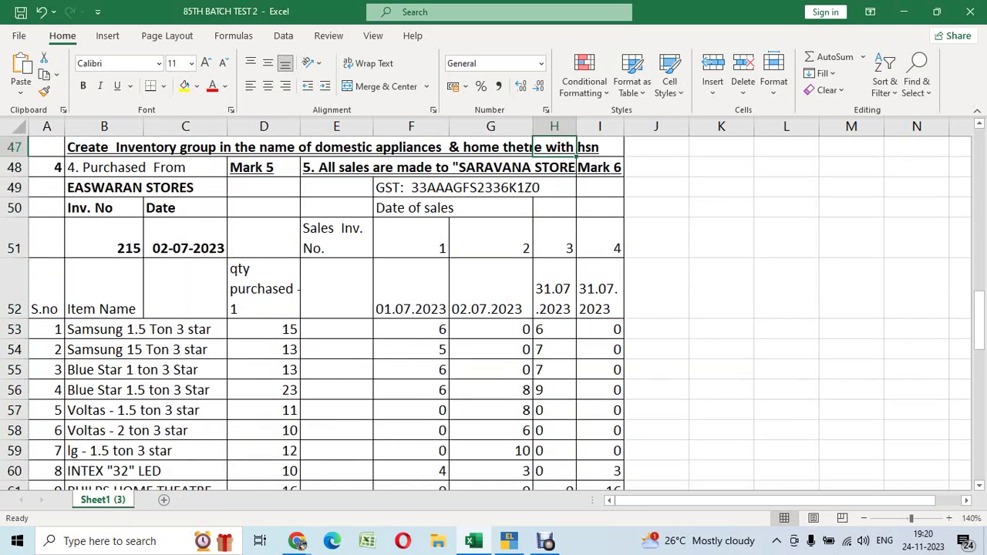
key("Down")
key("Down")
key("Down")
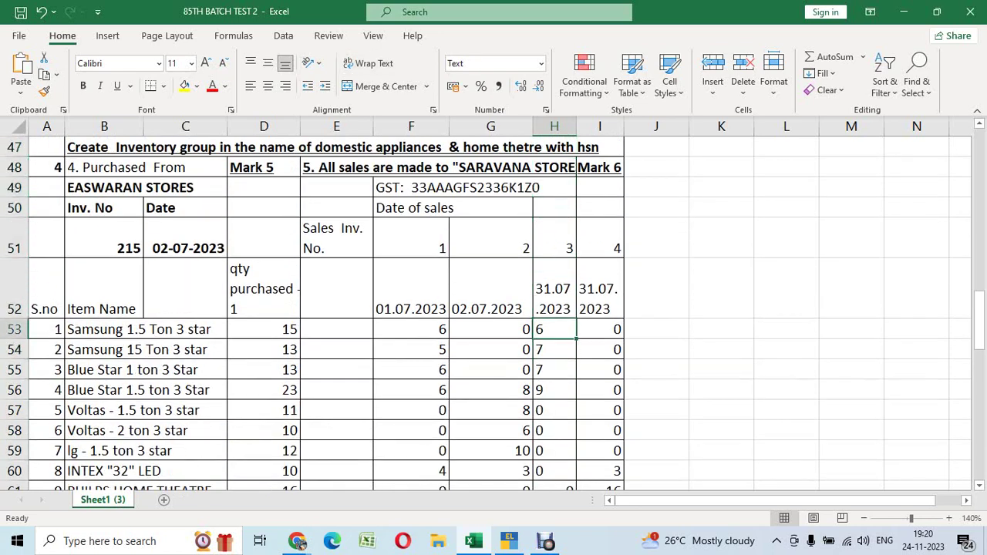
key("alt+Tab")
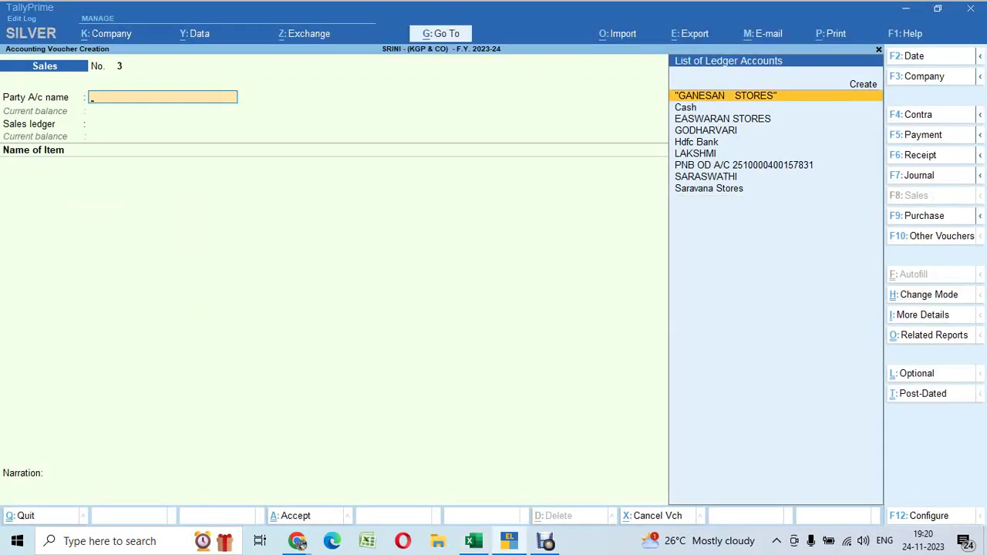
Date voucher No. 3 with day 21, pick Saravana Stores as party, accept GST Local Sales
key("F1")
key("Escape")
key("F2")
type("21")
key("Return")
key("Down")
key("Down")
key("Down")
key("Down")
key("Down")
key("Down")
key("Down")
key("Down")
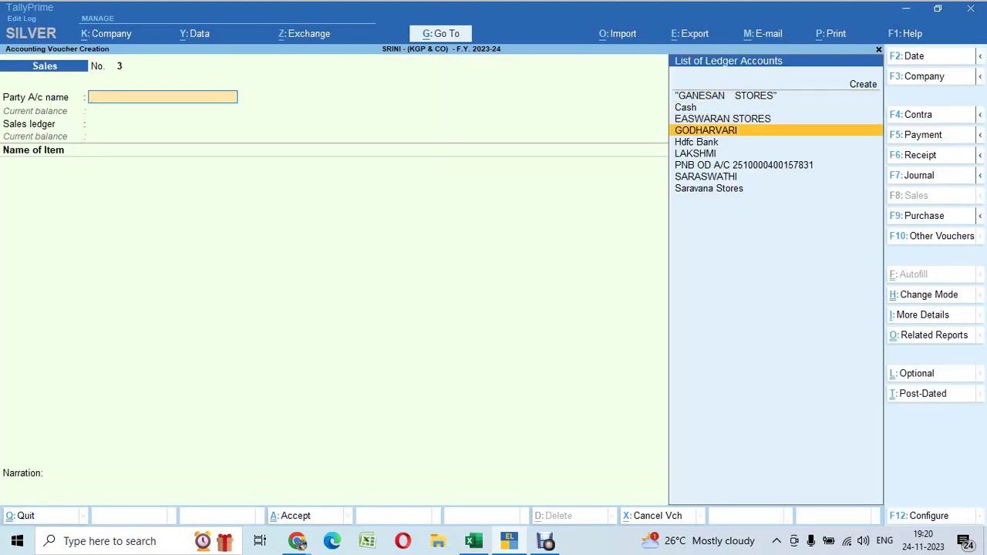
key("Return")
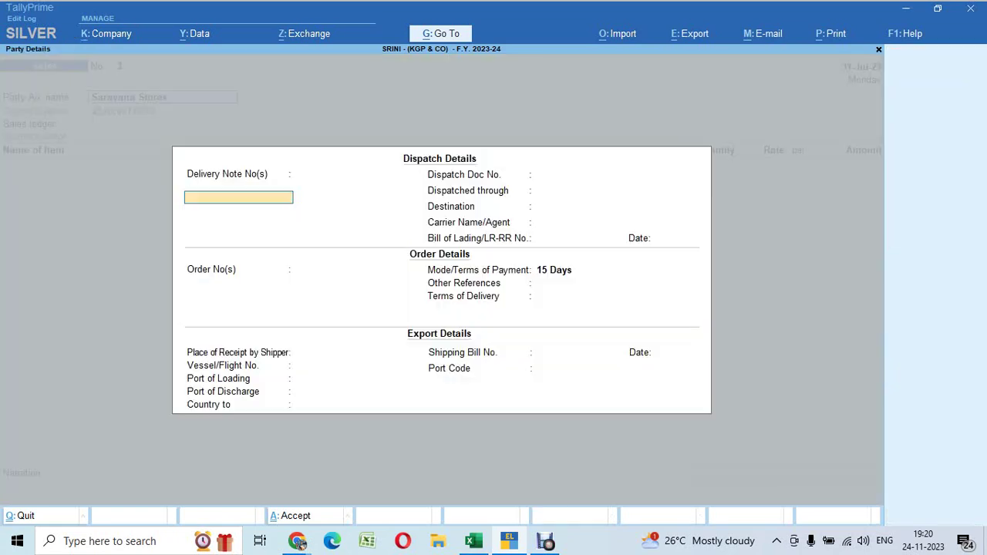
key("Return")
key("ctrl+a")
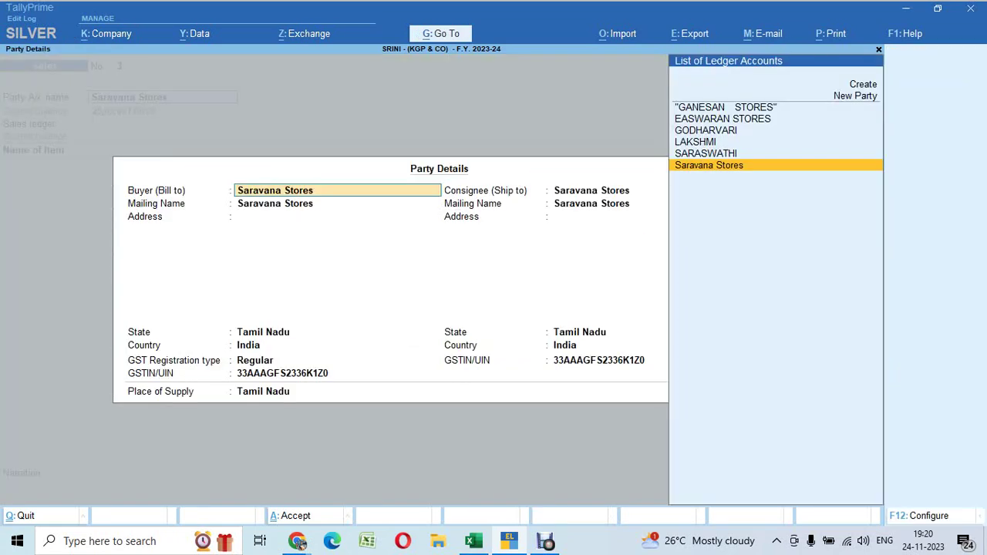
key("ctrl+a")
key("Return")
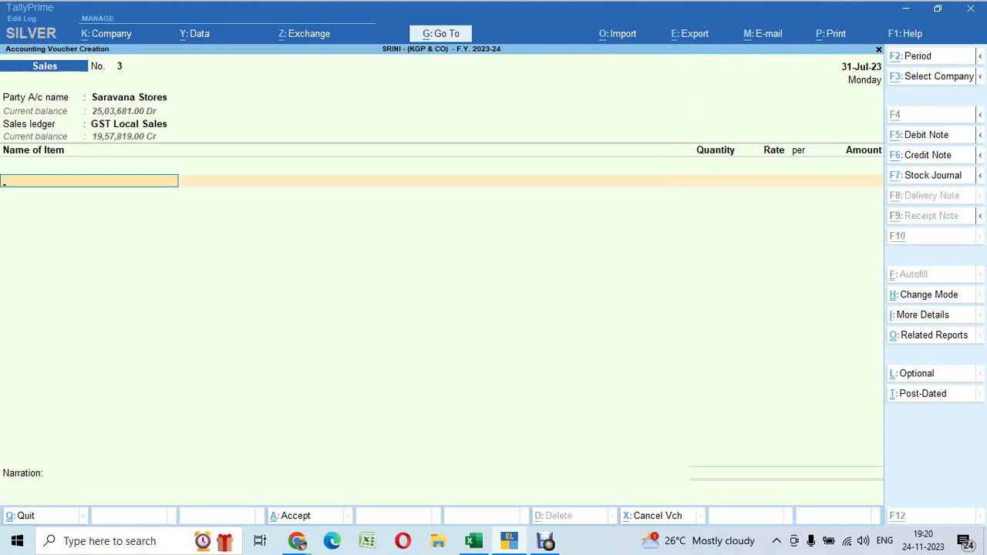
Enter Samsung 1.5 Ton 3 star as the first item with quantity 6
key("alt+Tab")
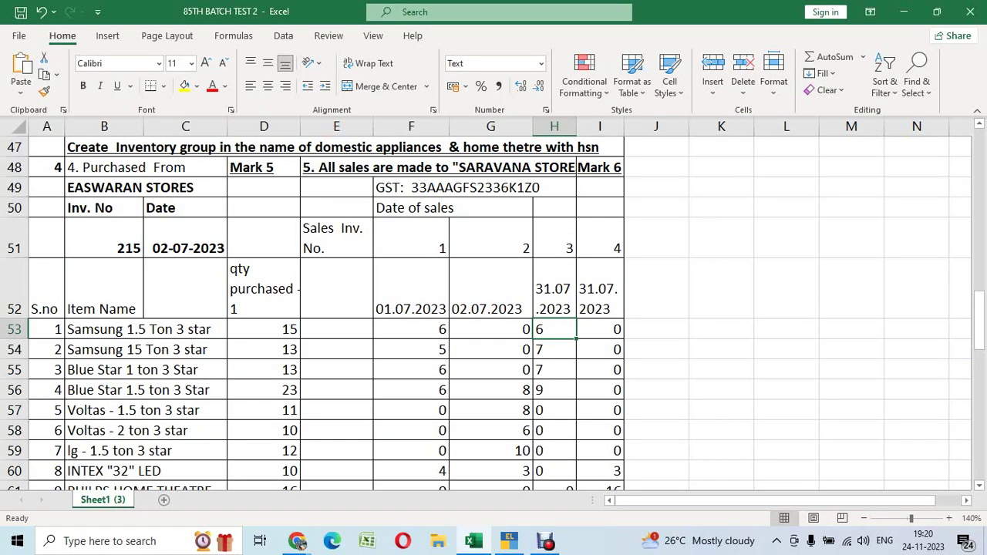
key("alt+Tab")
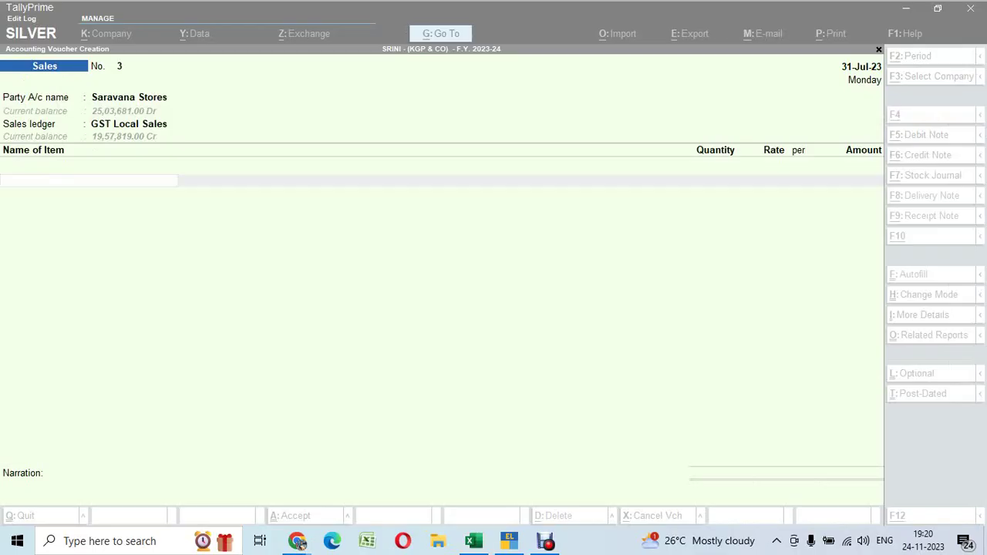
type("Samsung 1.5 Ton 3 star")
key("Return")
type("6")
key("Return")
key("Return")
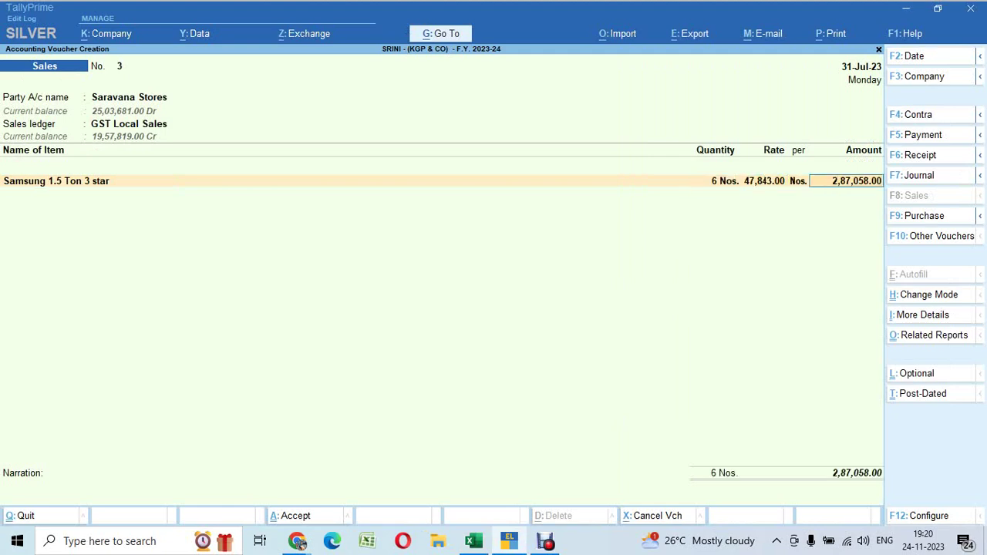
key("Return")
type("s")
key("Return")
Add Samsung 2.5 Ton 3 star as the second item with quantity 7
key("alt+Tab")
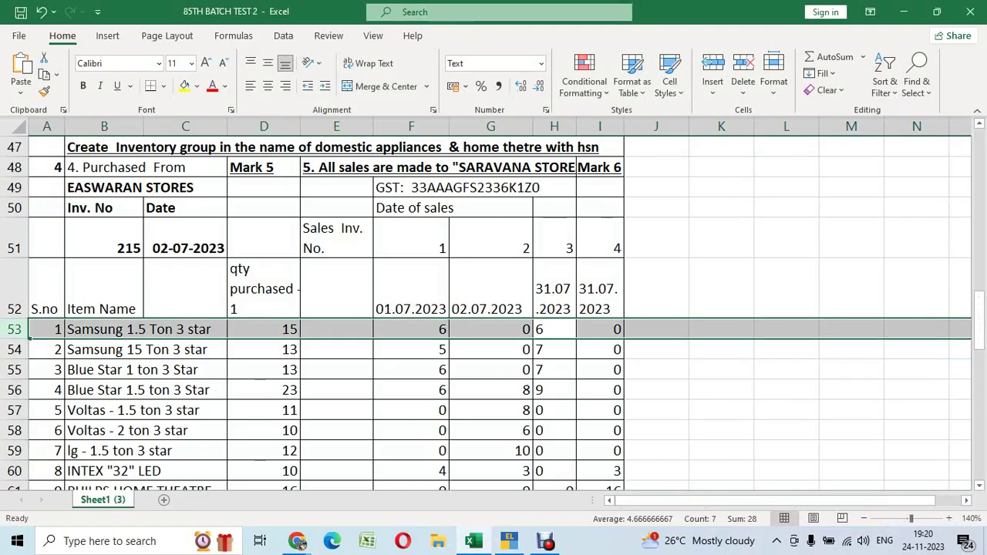
key("Down")
key("shift+space")
key("alt+Tab")
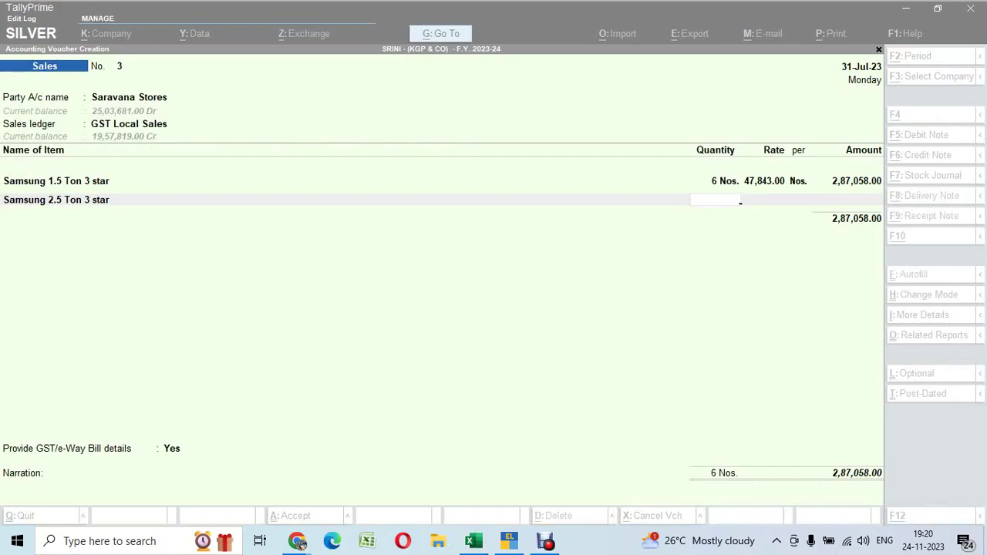
type("7")
key("Return")
key("Return")
key("Return")
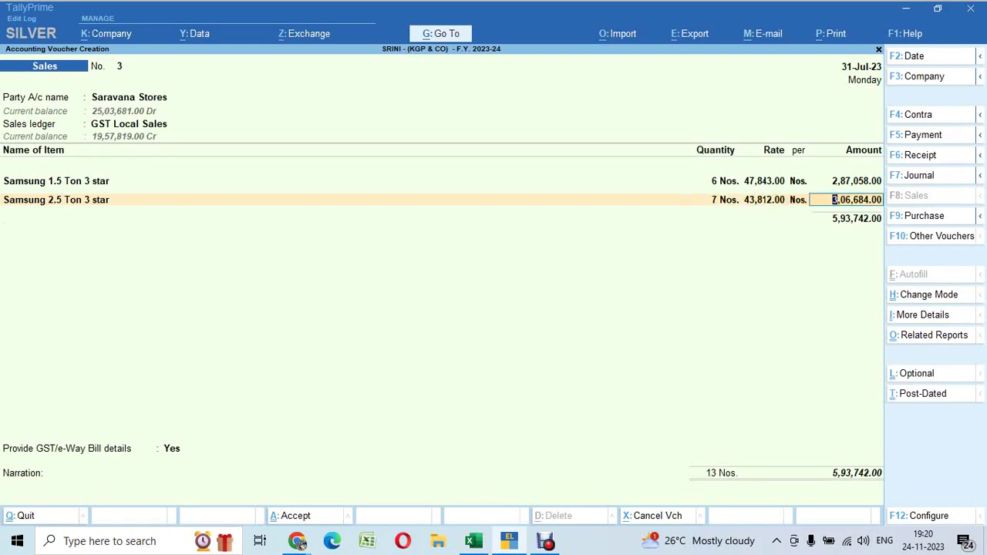
key("Return")
Add Blue Star 1 ton 3 Star as the third item with quantity 7
key("alt+Tab")
key("shift+space")
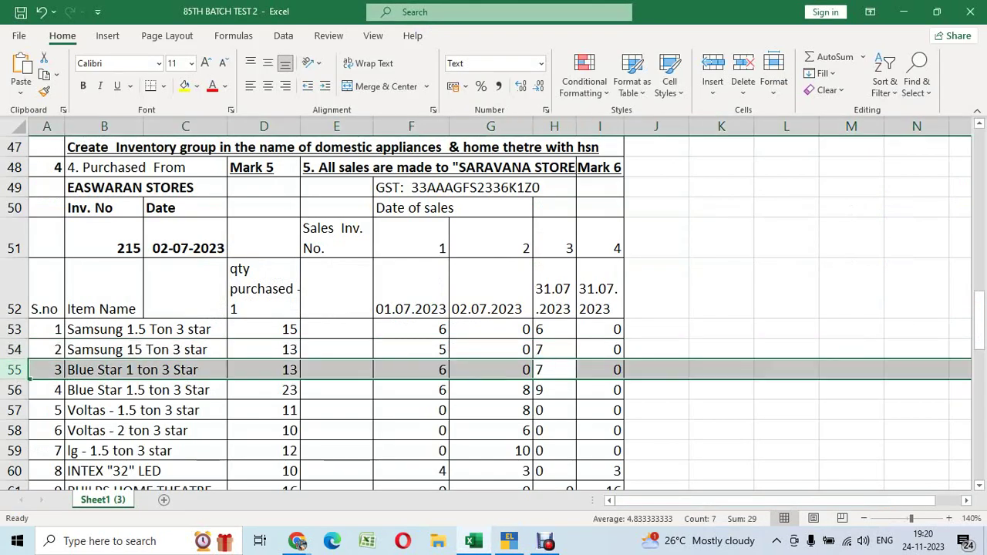
key("alt+Tab")
type("3")
key("Return")
type("7")
key("Return")
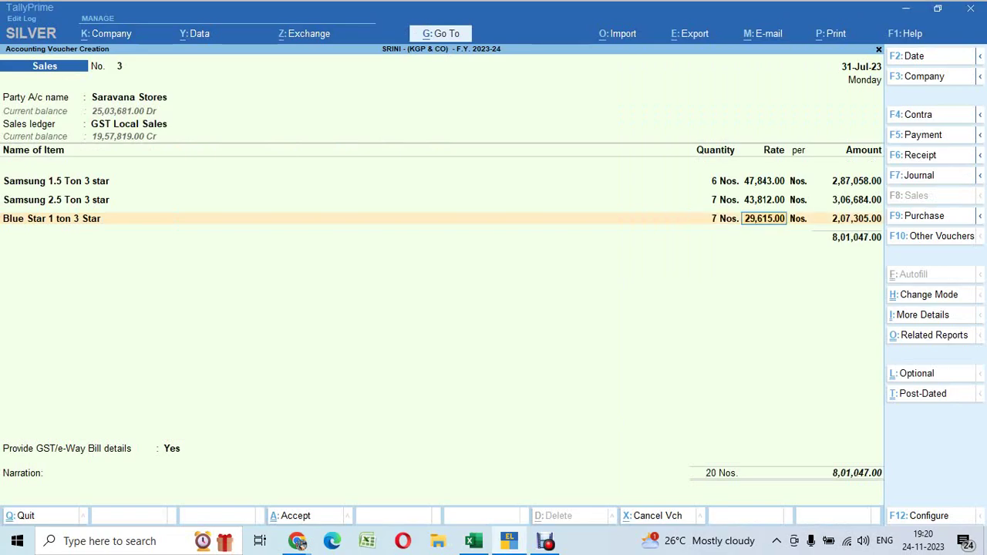
key("Return")
key("Return")
key("Return")
Add Blue Star 1.5 ton 3 Star as the fourth item with quantity 9
key("alt+Tab")
key("Down")
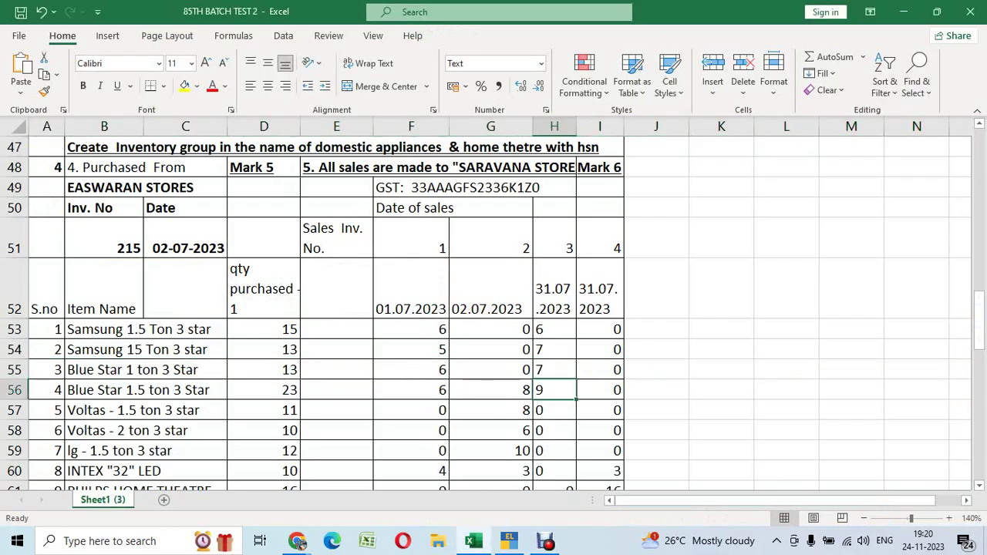
key("shift+space")
key("alt+Tab")
type("4")
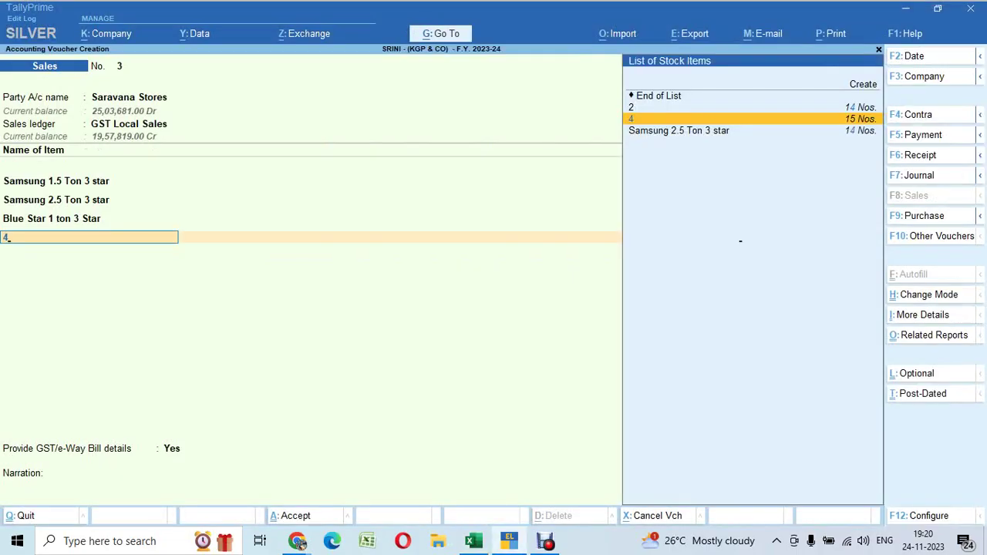
key("Return")
type("9")
key("Return")
key("Return")
key("Return")
key("alt+Tab")
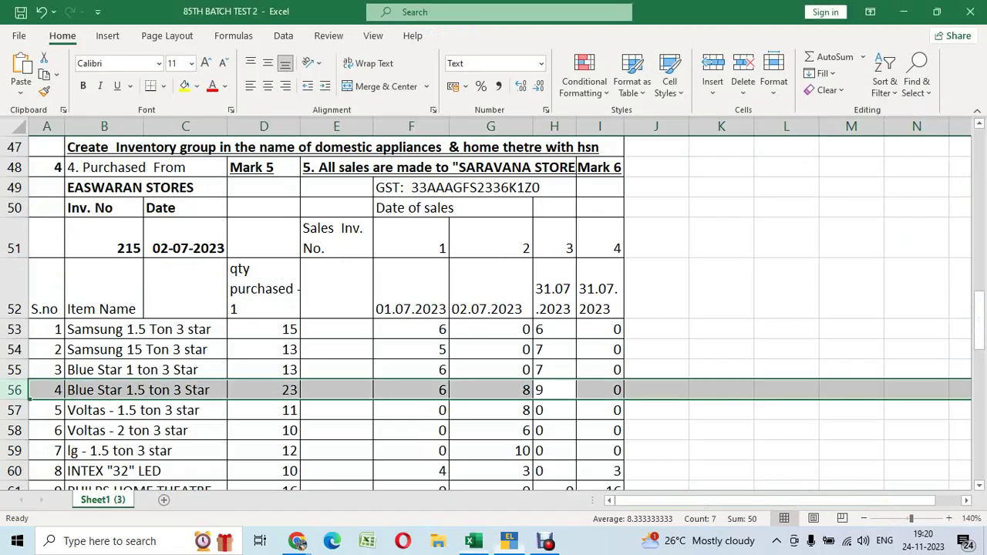
Add Output CGST and Output SGST of 1,57,287.34 each and a 0.32 Round Off
key("Down")
key("Down")
key("Down")
key("Down")
key("Down")
key("Down")
key("Down")
key("Down")
key("Down")
key("Down")
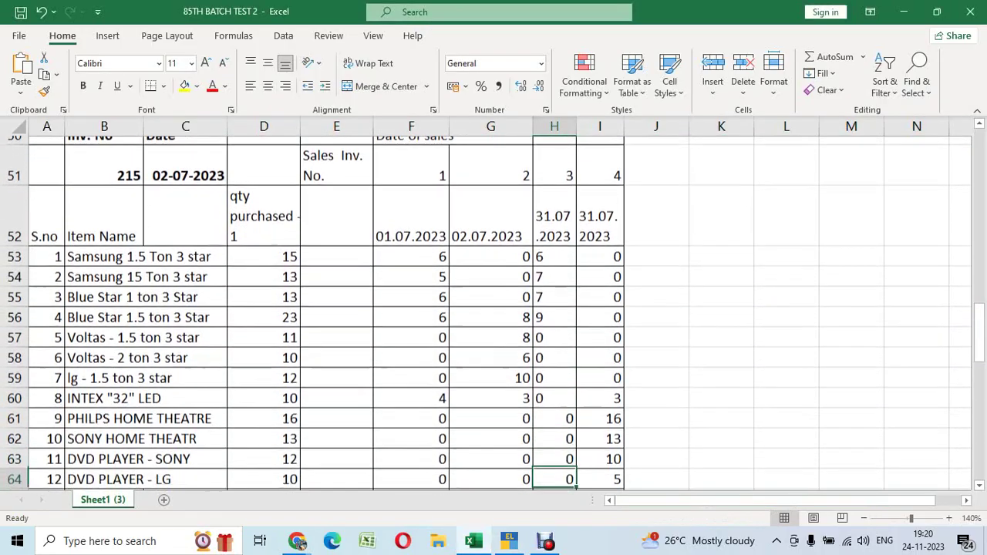
key("alt+Tab")
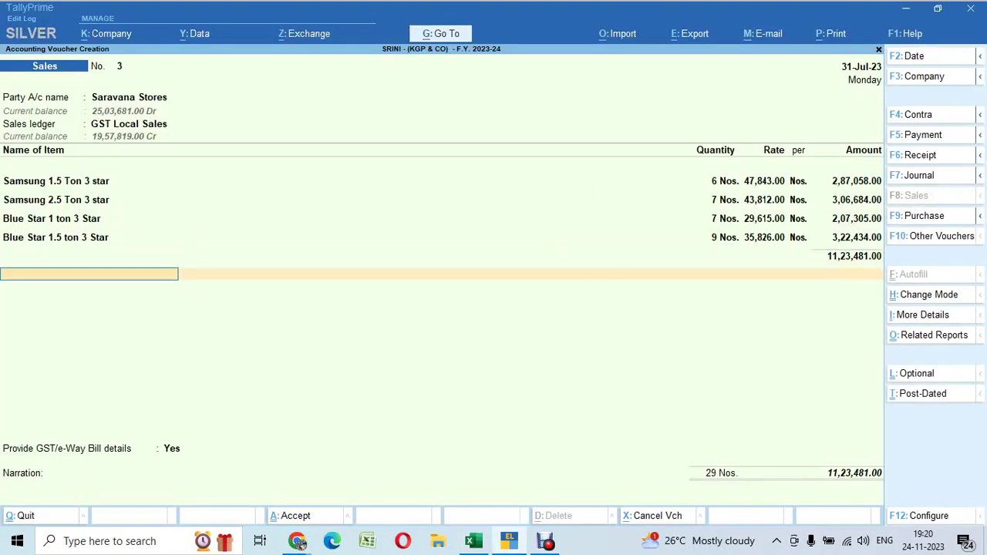
type("out")
key("Return")
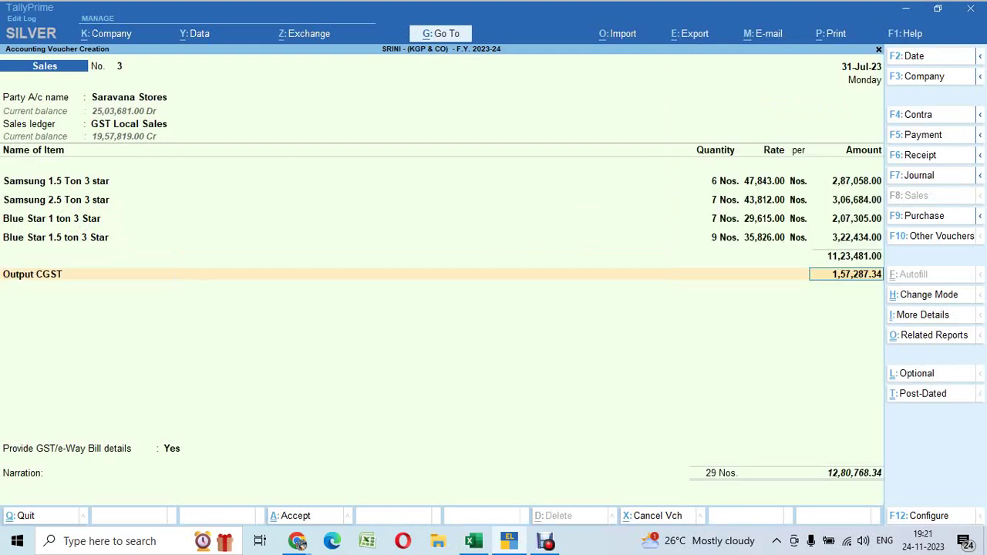
key("Return")
type("out")
key("Down")
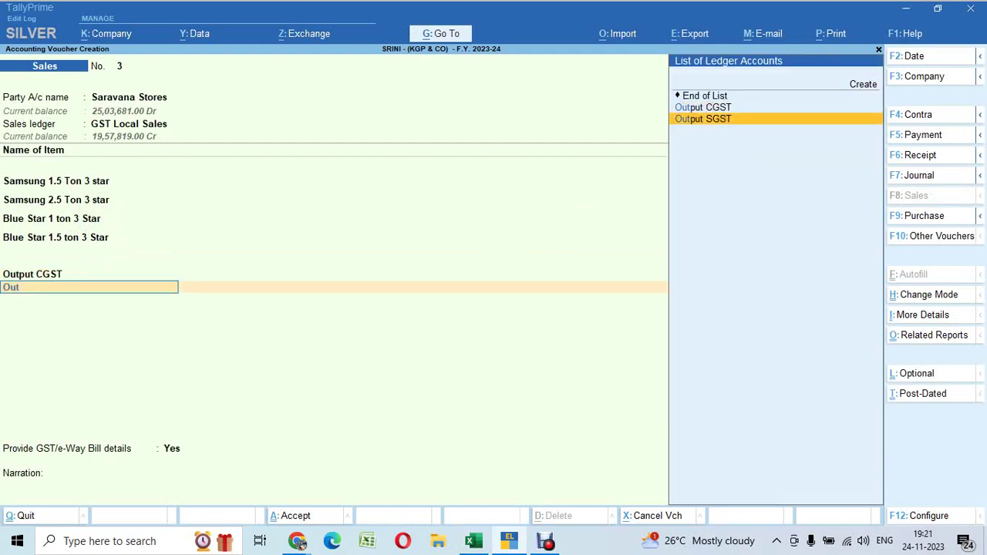
key("Return")
key("Return")
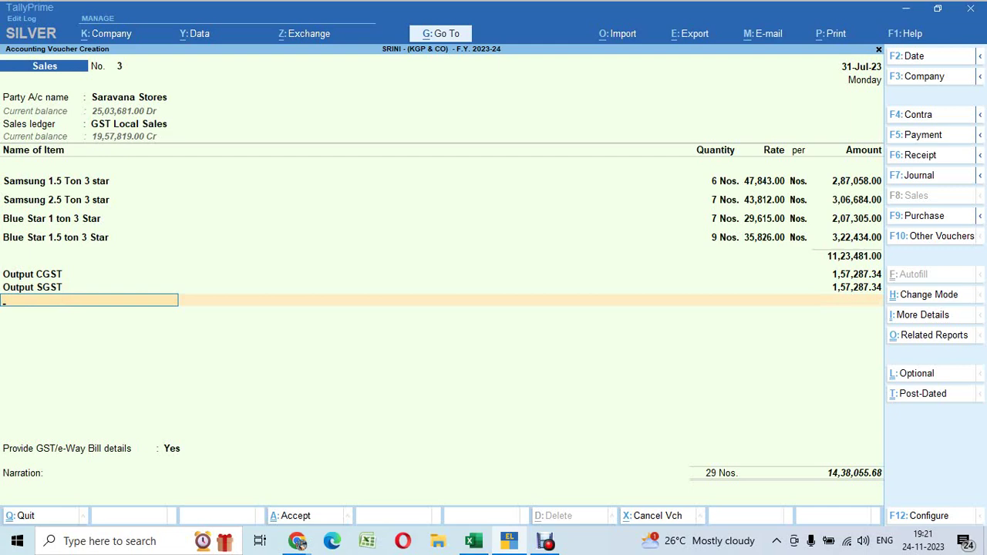
type("Rou")
key("Return")
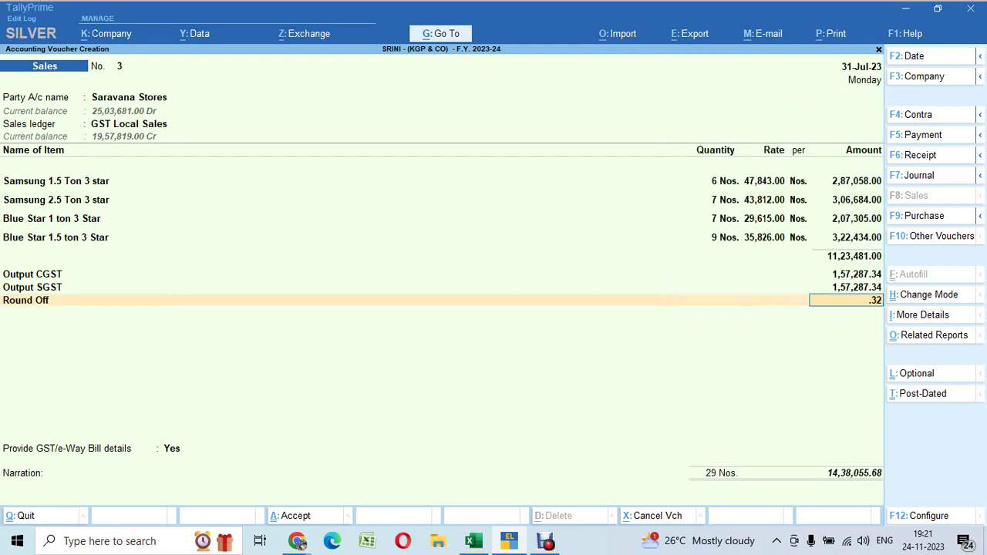
key("Return")
key("Return")
Answer No to GST/e-Way Bill details and skip the narration
key("Up")
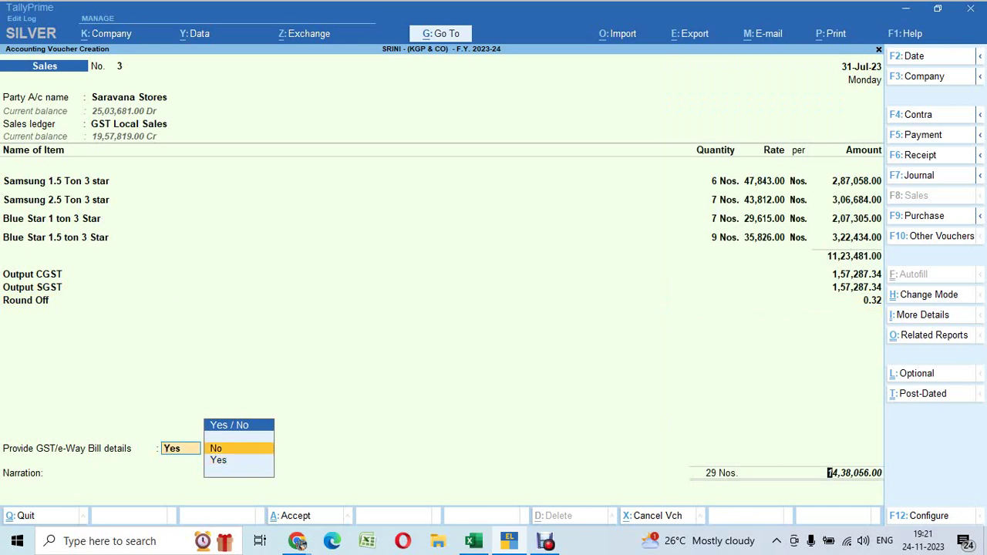
key("Return")
key("Return")
key("Return")
key("Return")
key("Return")
key("Return")
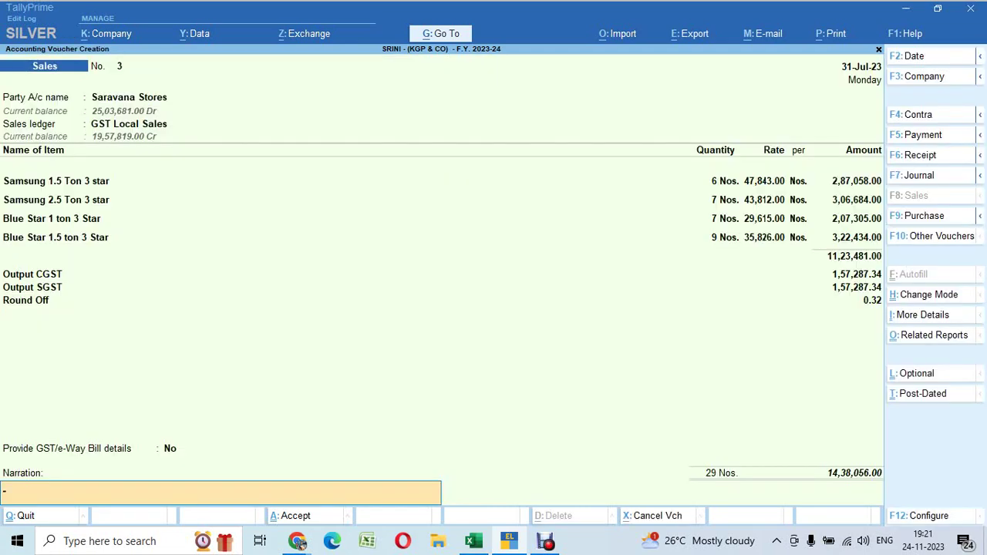
key("Return")
key("Return")
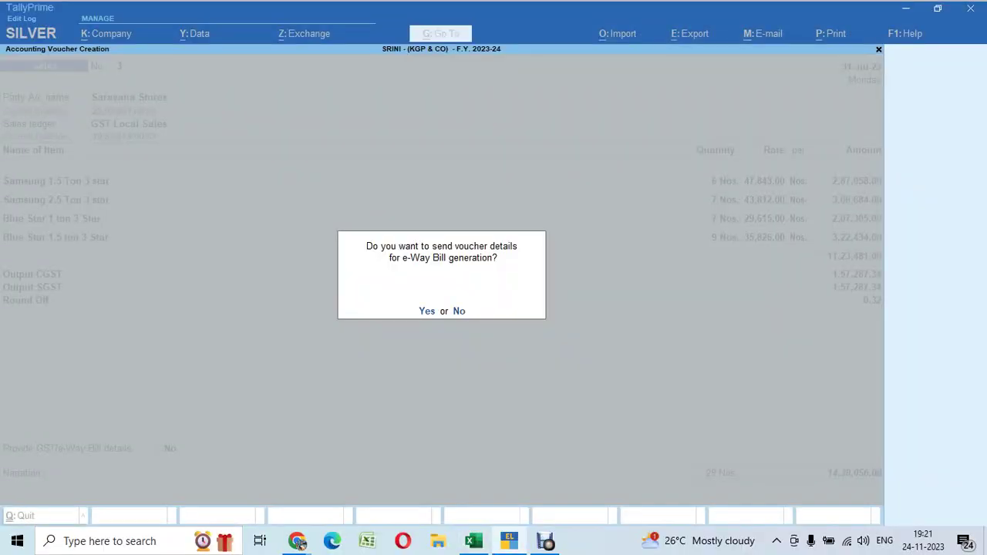
Save sales voucher No. 3 and check the next date's quantities in the Excel sheet
key("n")
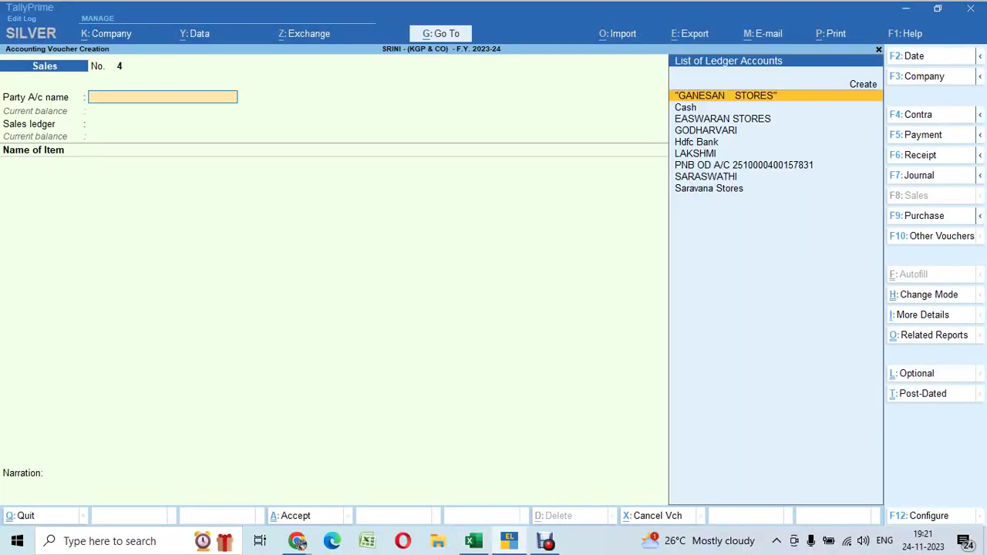
key("alt+Tab")
key("Up")
key("Up")
key("Up")
key("Up")
key("Up")
key("Up")
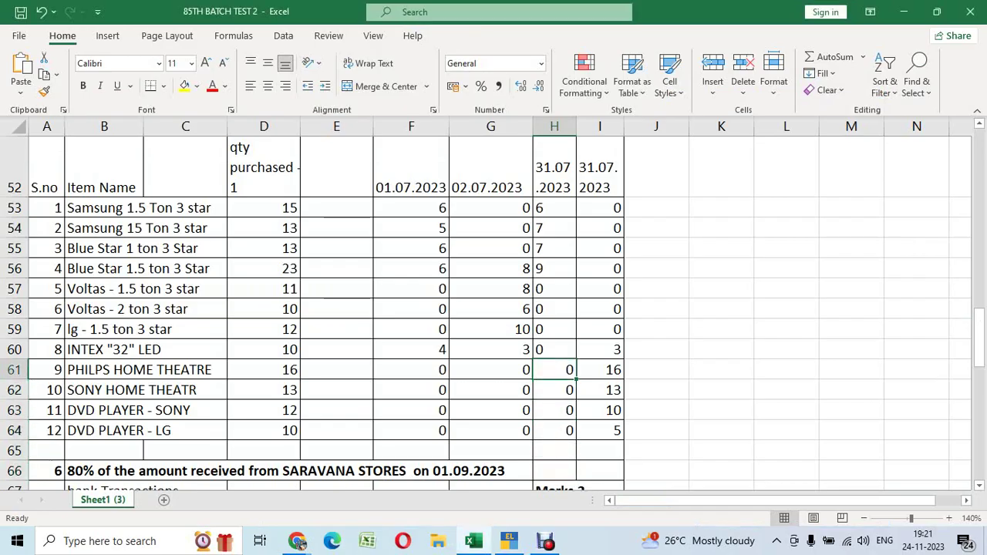
key("Right")
key("shift+space")
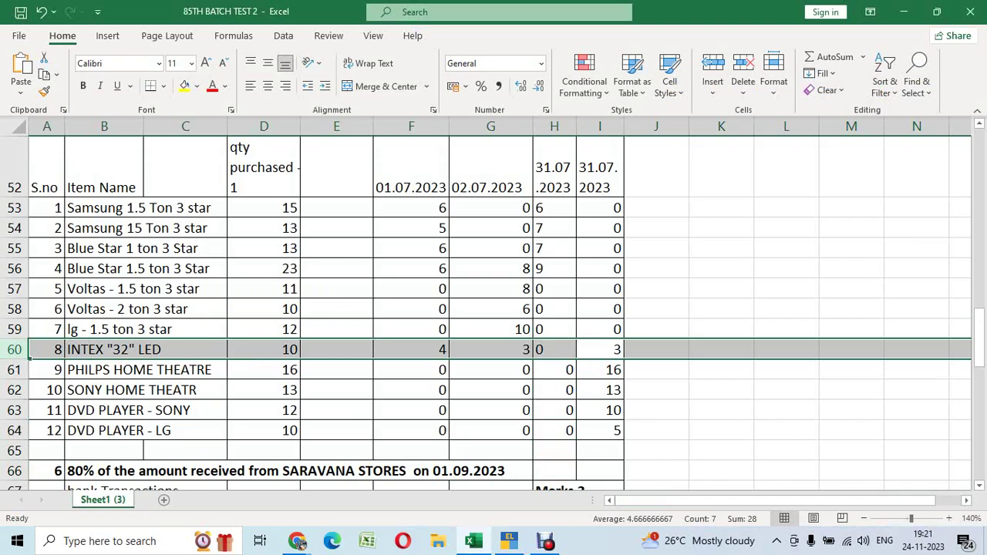
key("alt+Tab")
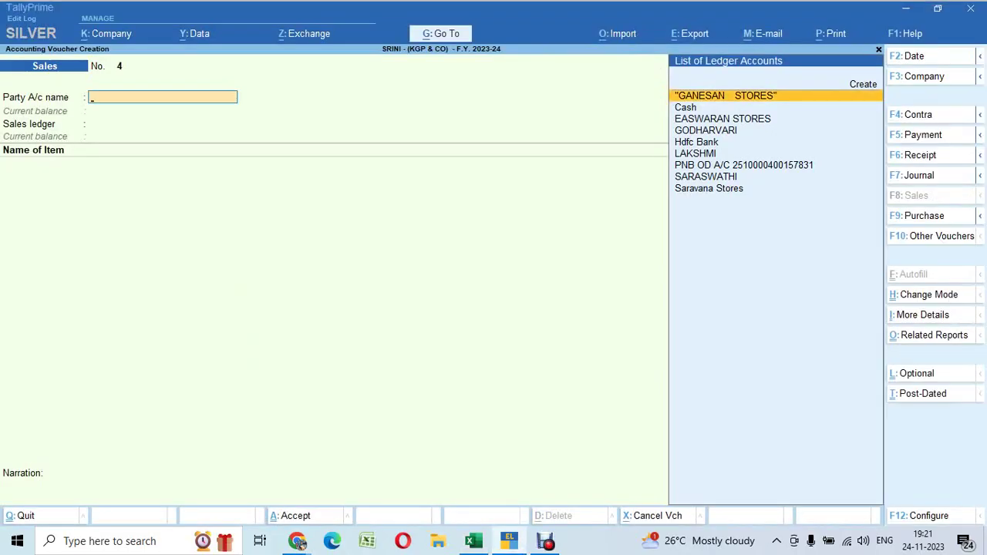
Date sales voucher No. 4 31-7 with Saravana Stores as party, skipping dispatch details
key("F2")
type("31-7")
key("Return")
key("Down")
key("Down")
key("Down")
key("Down")
key("Down")
key("Down")
key("Down")
key("Down")
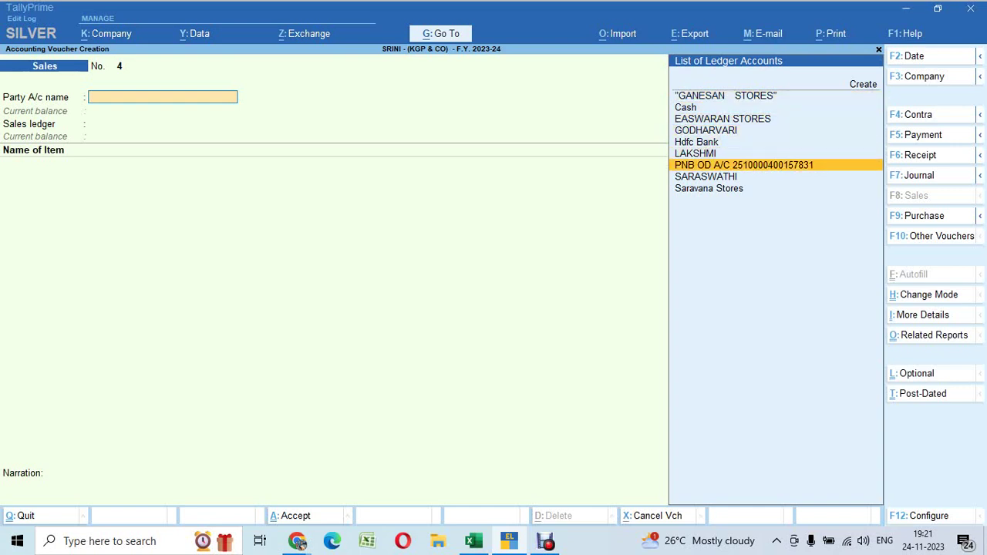
key("Return")
key("ctrl+a")
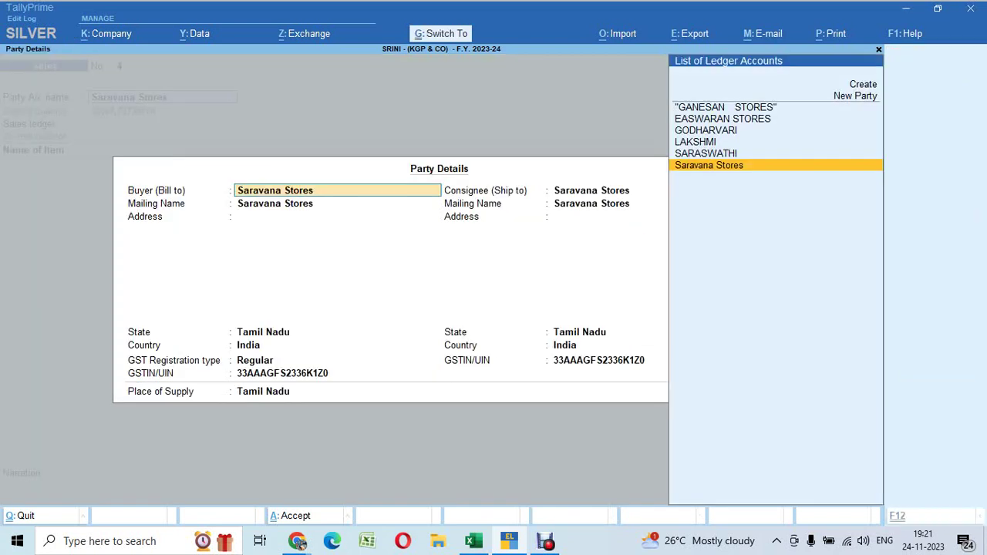
key("ctrl+a")
key("Return")
Add the INTEX "32" LED (item 8) with quantity 3 at its default rate
key("alt+Tab")
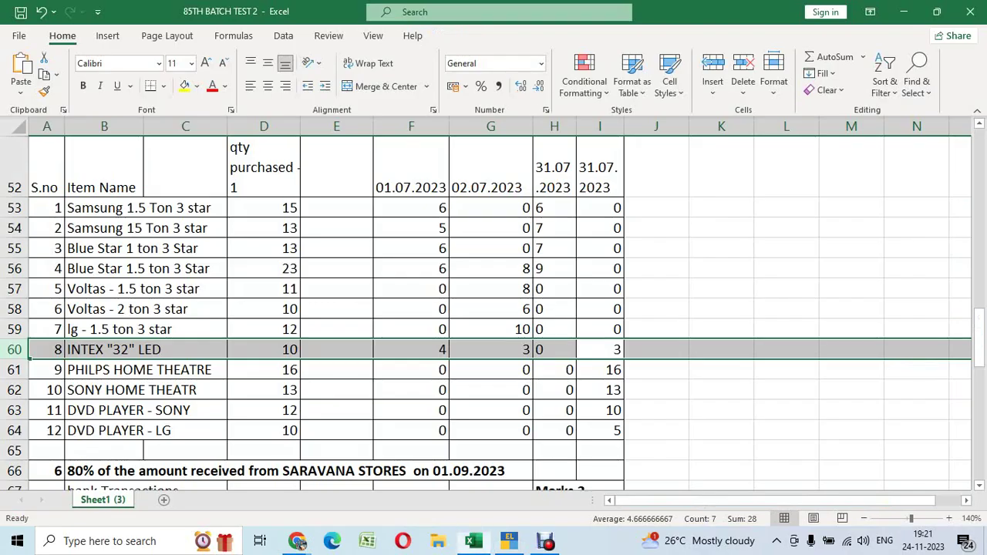
key("alt+Tab")
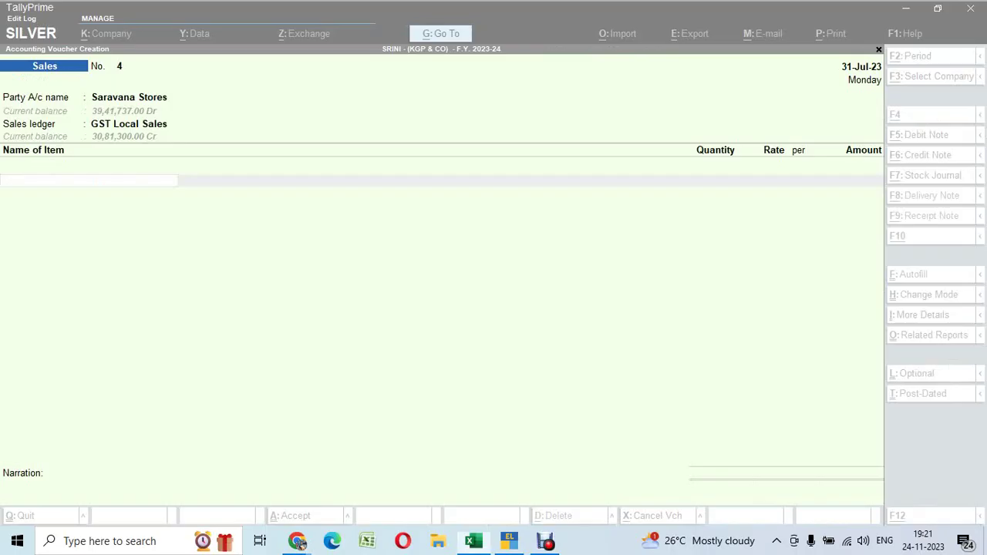
type("5")
key("BackSpace")
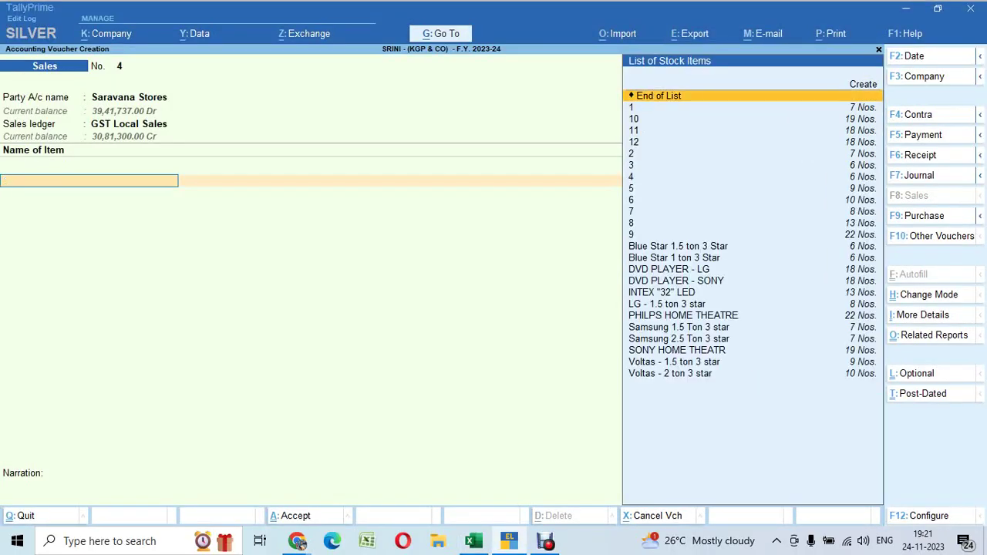
type("8")
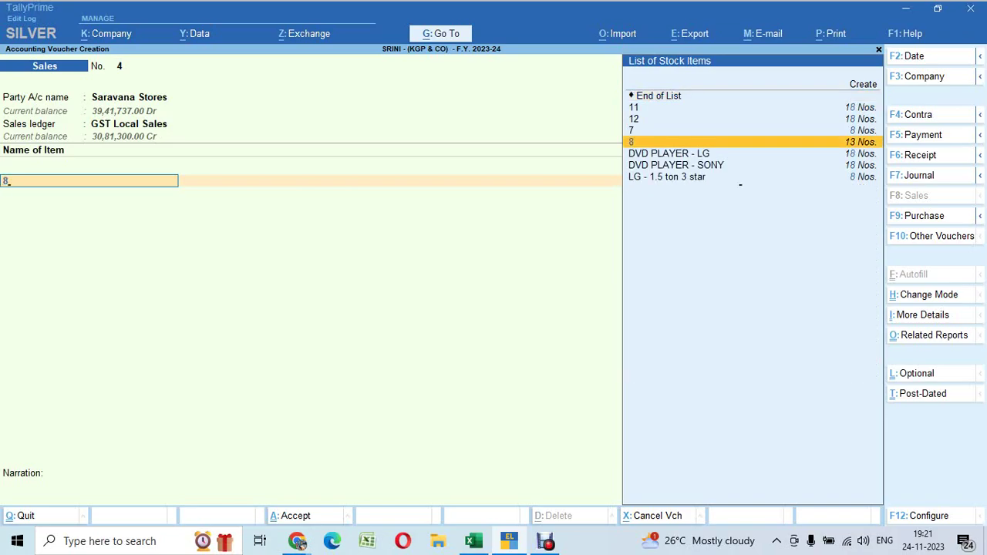
key("Return")
key("alt+Tab")
key("alt+Tab")
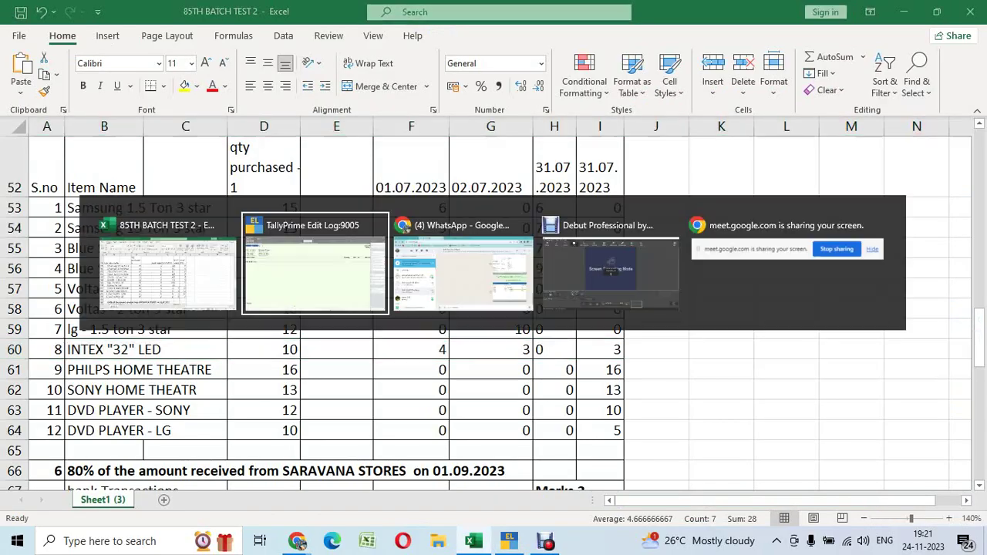
type("3")
key("Return")
key("Return")
key("Return")
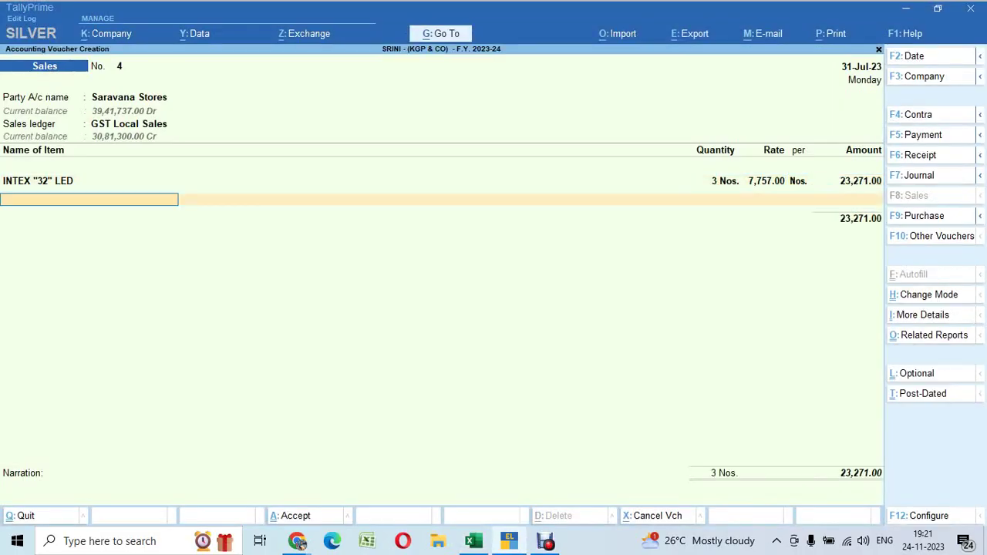
key("alt+Tab")
key("Down")
Add PHILPS HOME THEATRE (item 9) with quantity 16
key("shift+space")
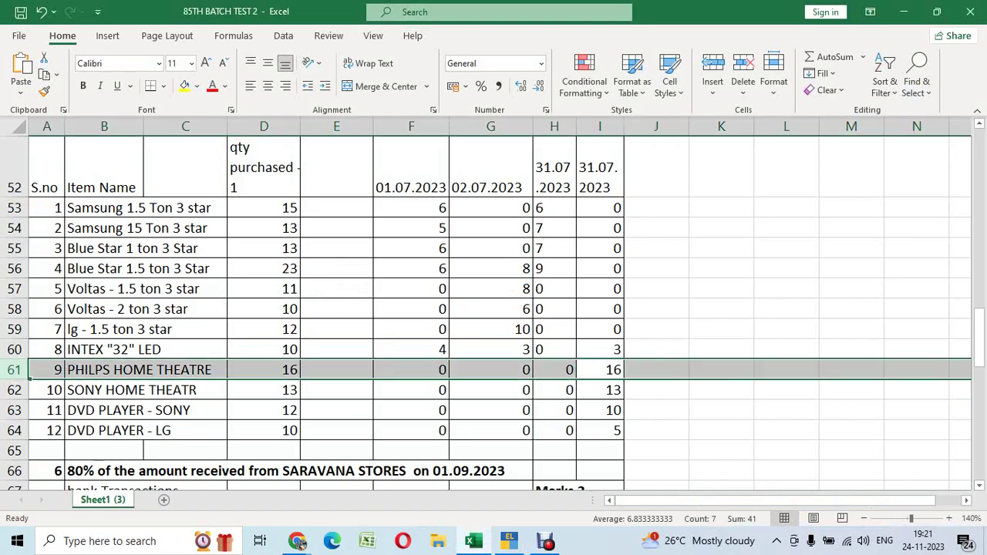
key("alt+Tab")
type("9")
key("Return")
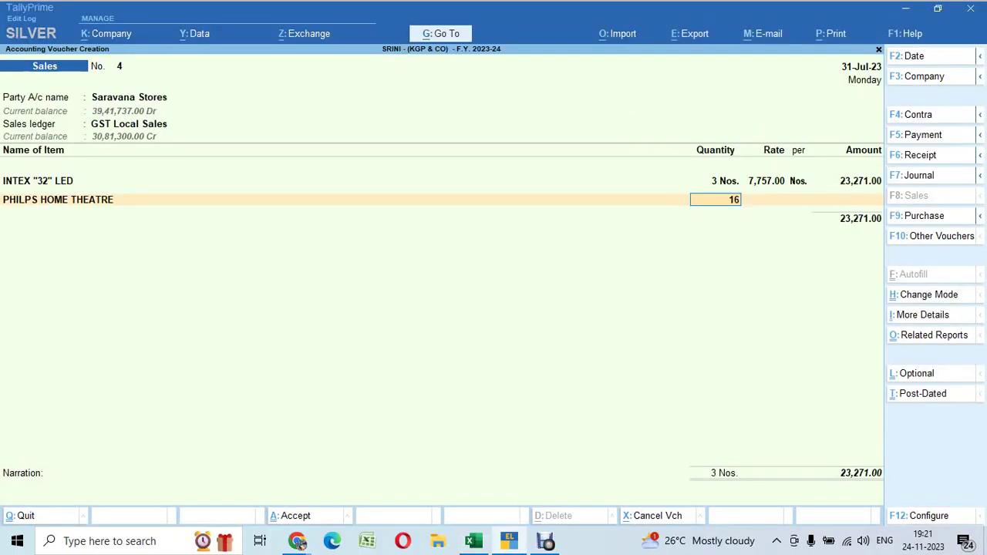
type("16")
key("Return")
key("Return")
key("Return")
key("Return")
key("alt+Tab")
Add SONY HOME THEATR (item 10) with quantity 13
key("Down")
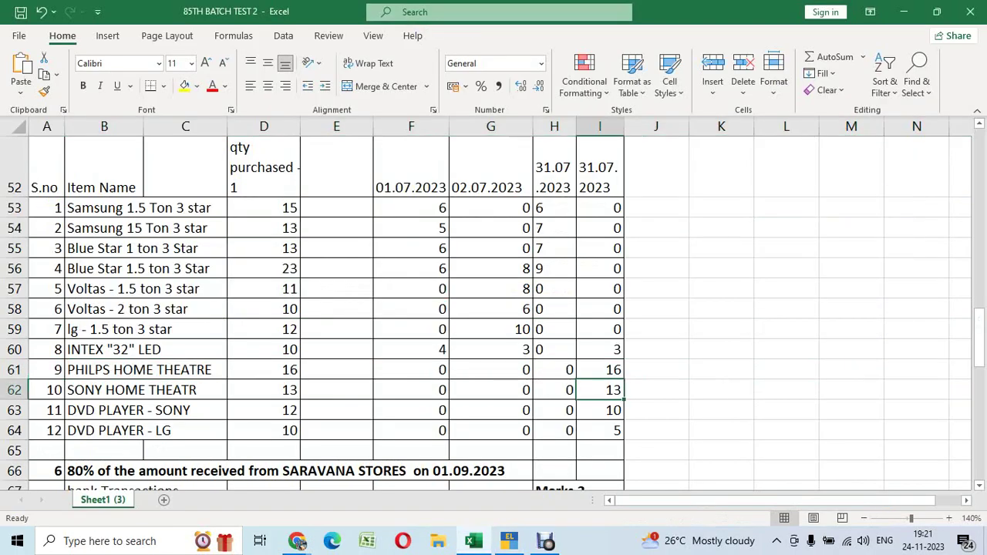
key("shift+space")
key("alt+Tab")
type("10")
key("Return")
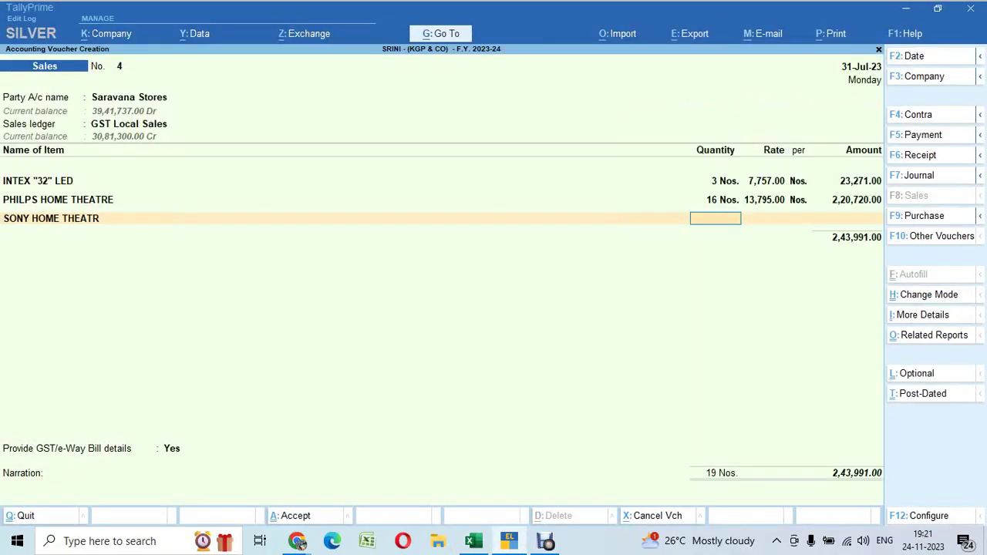
key("alt+Tab")
key("alt+Tab")
type("13")
key("Return")
key("Return")
key("Return")
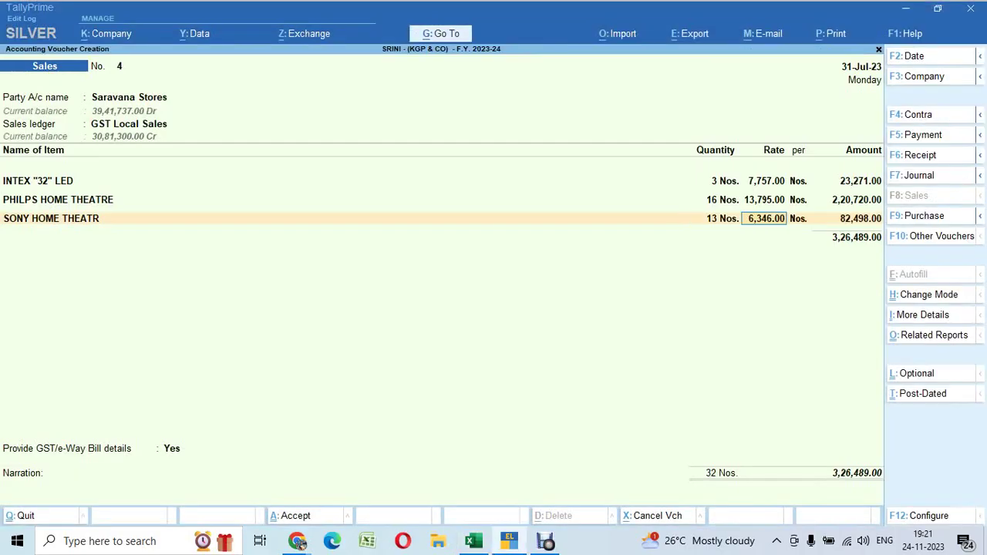
key("alt+Tab")
Add DVD PLAYER - SONY (item 11) with quantity 10
key("Down")
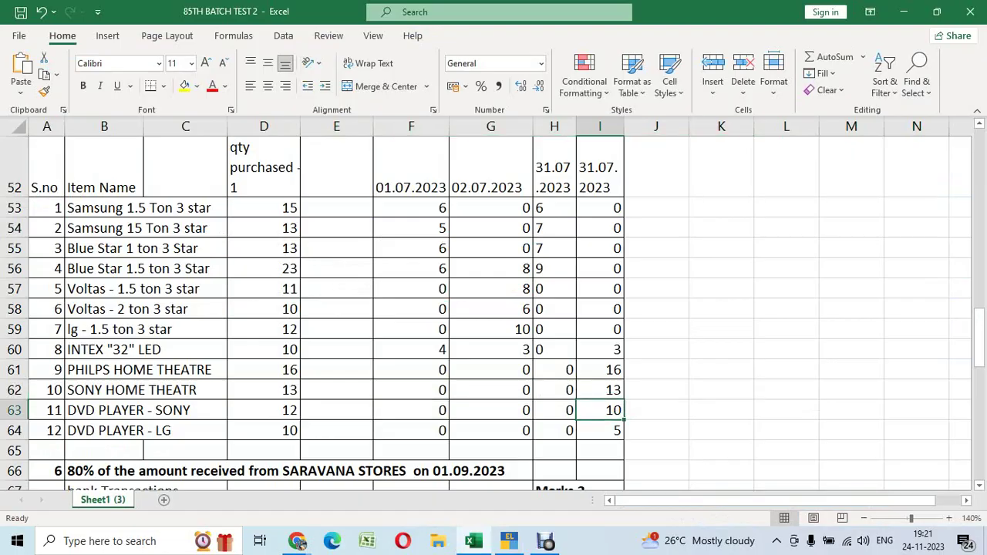
key("shift+space")
key("alt+Tab")
type("11")
key("Return")
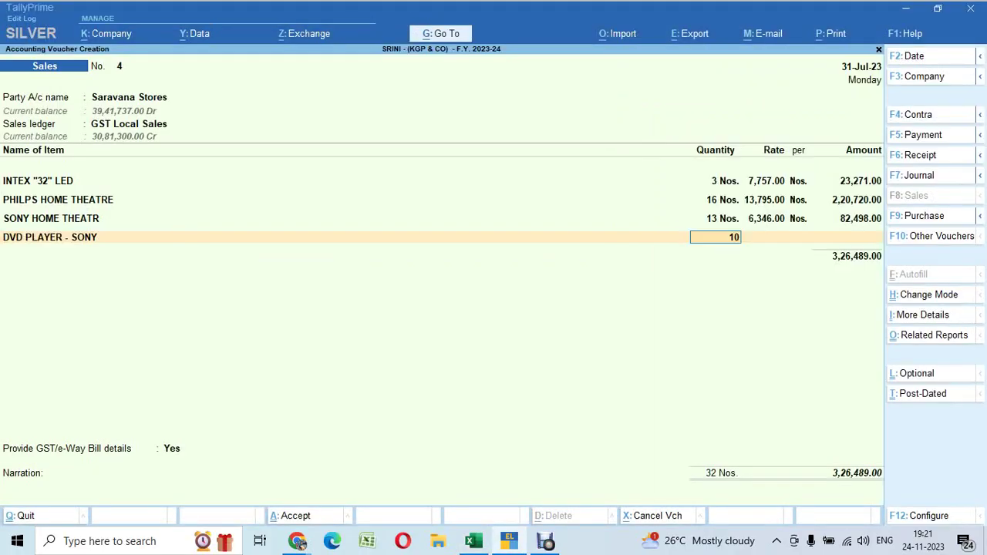
type("10")
key("Return")
key("Return")
key("Return")
key("alt+Tab")
Add DVD PLAYER - LG (item 12) with quantity 5, bringing the total to 3,93,119.00
key("Down")
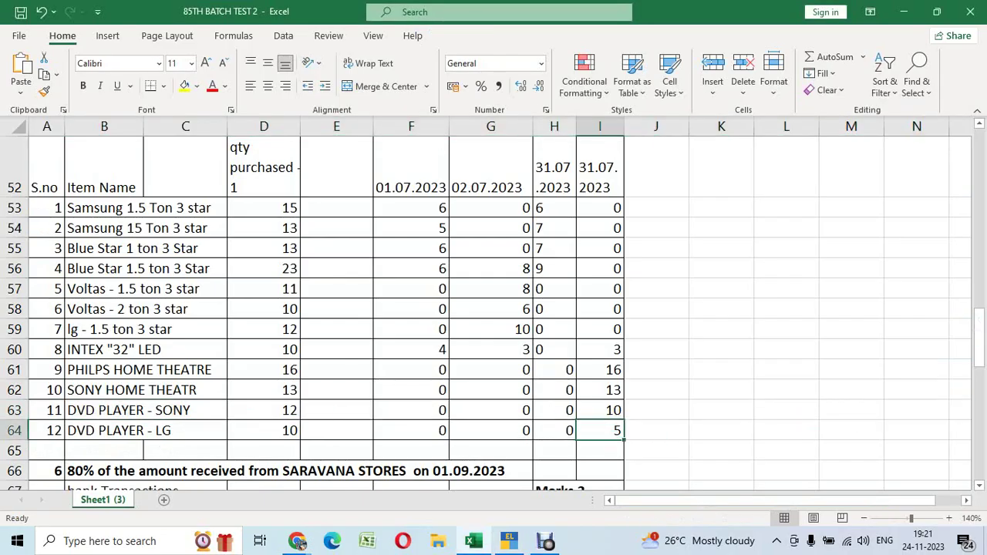
key("shift+space")
key("alt+Tab")
type("12")
key("Return")
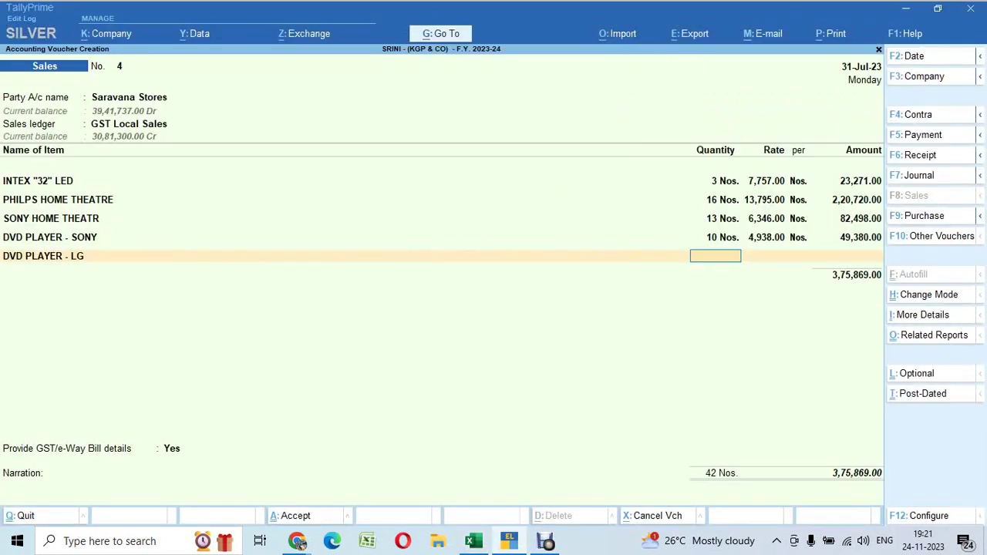
type("5")
key("Return")
key("Return")
key("Return")
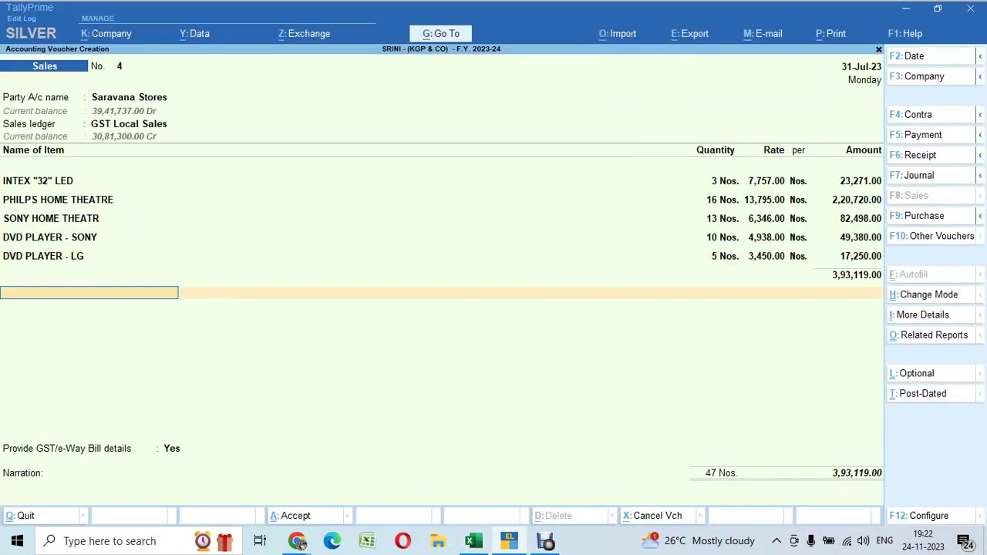
key("Return")
Add Output CGST and Output SGST of 35,380.71 each plus a 0.58 Round Off
key("Down")
key("Return")
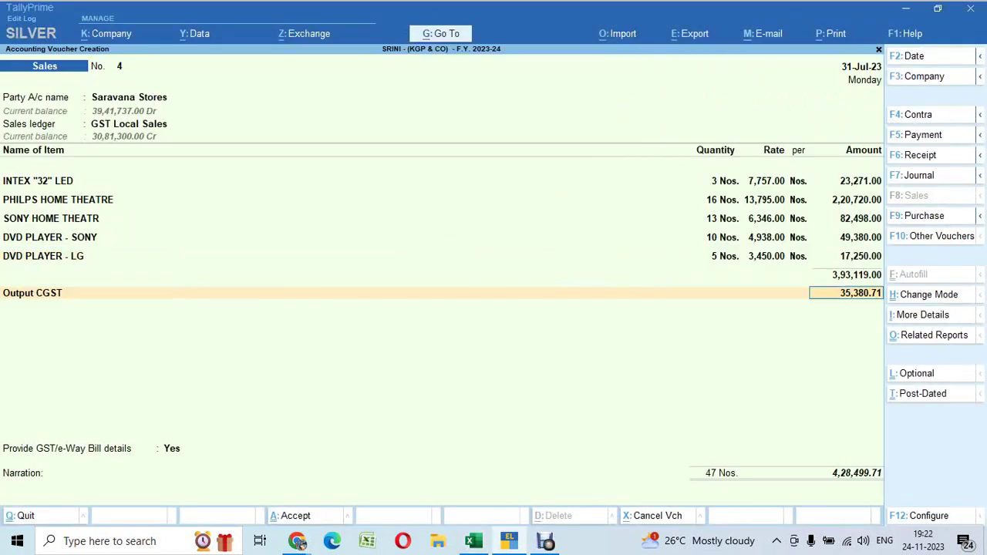
key("Return")
type("out")
key("Down")
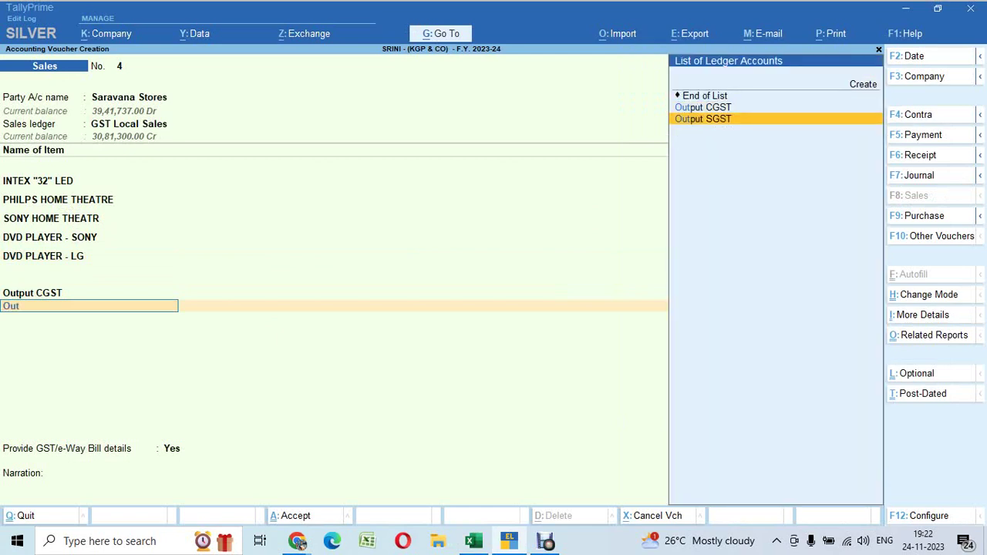
key("Return")
key("Return")
type("Rou")
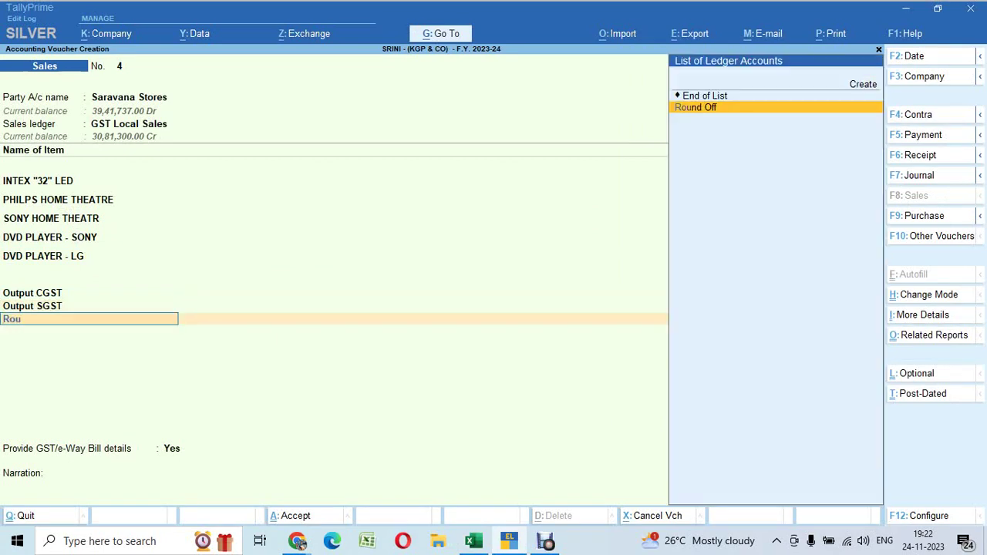
key("Return")
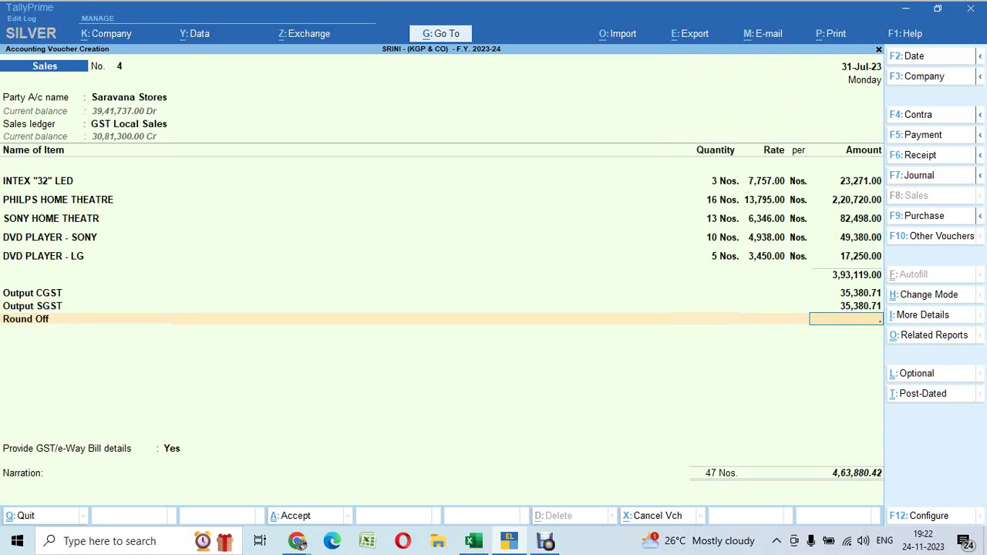
type(".58")
key("Return")
Skip e-Way Bill details, accept New Ref 4 with 15 days credit, and save voucher 4
key("Return")
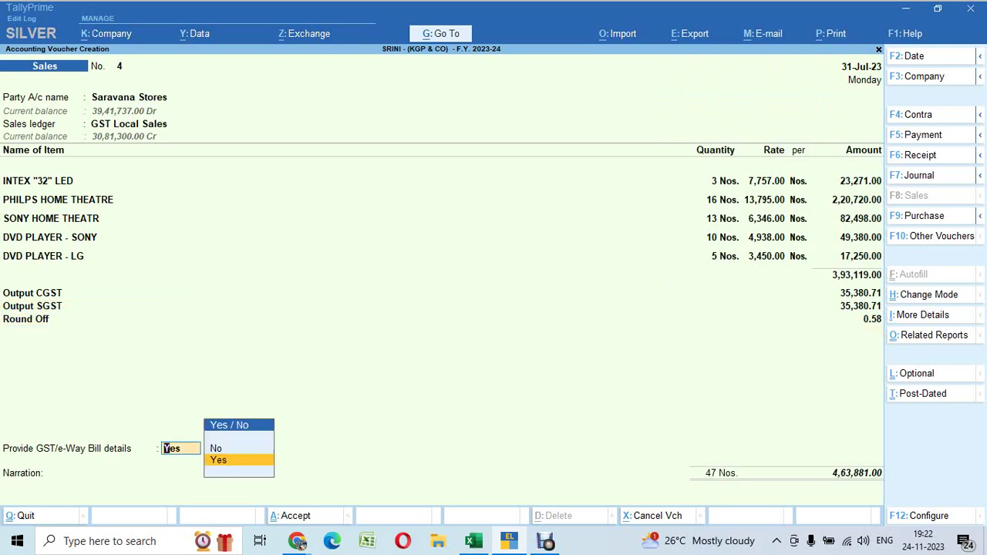
key("Down")
key("Return")
key("Return")
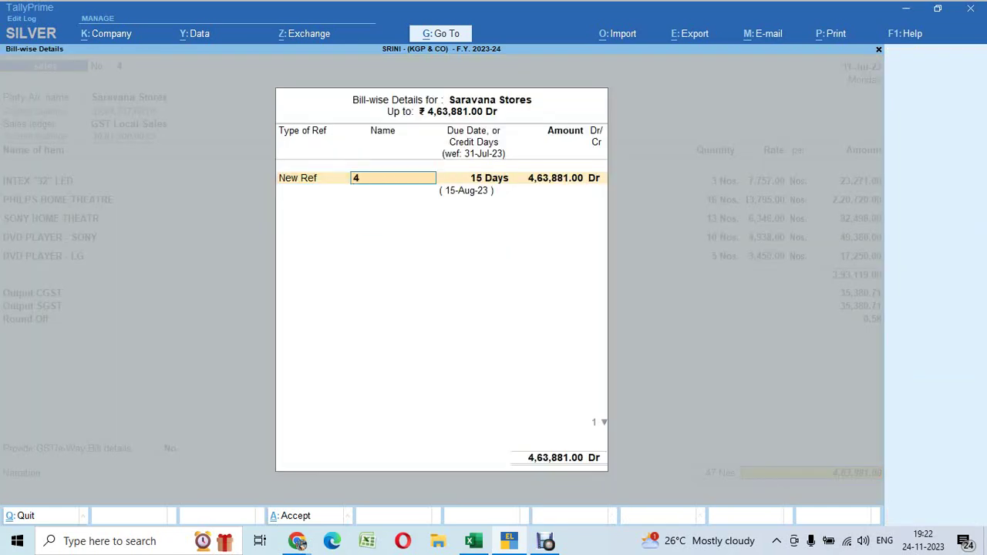
key("Return")
key("Return")
key("Return")
key("Return")
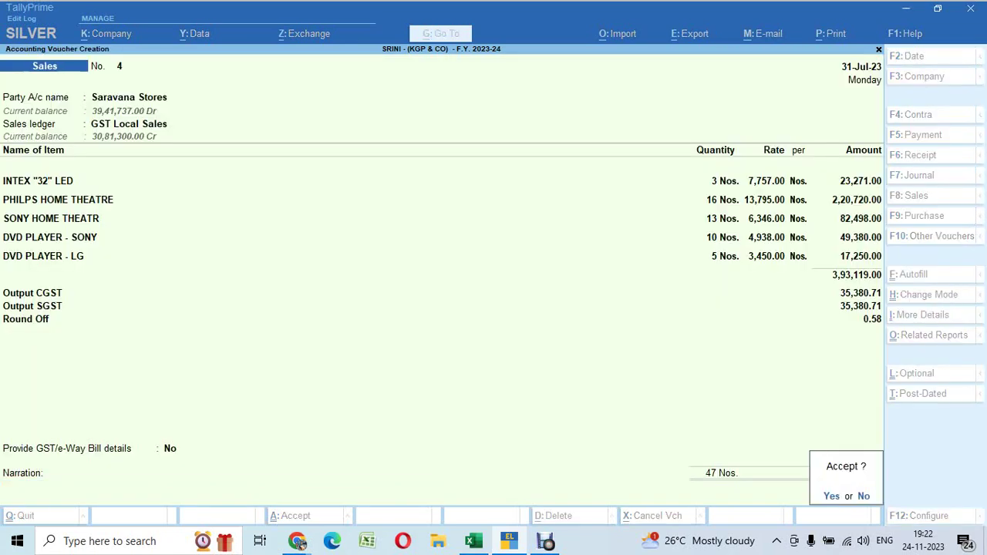
key("Return")
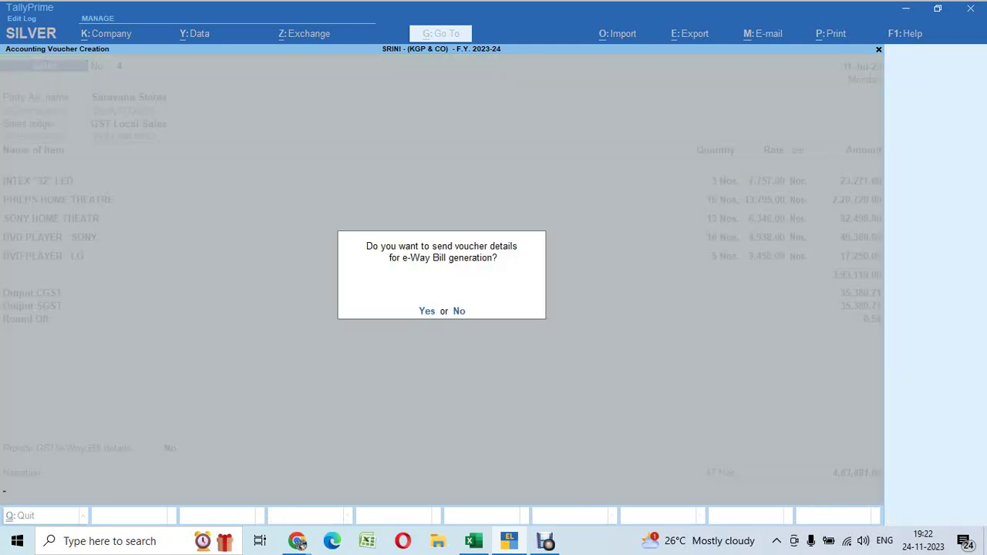
key("n")
key("alt+Tab")
key("Down")
key("Down")
key("Down")
key("Down")
key("Down")
key("Down")
key("Down")
key("Down")
key("Down")
key("Down")
key("Down")
key("Down")
key("Down")
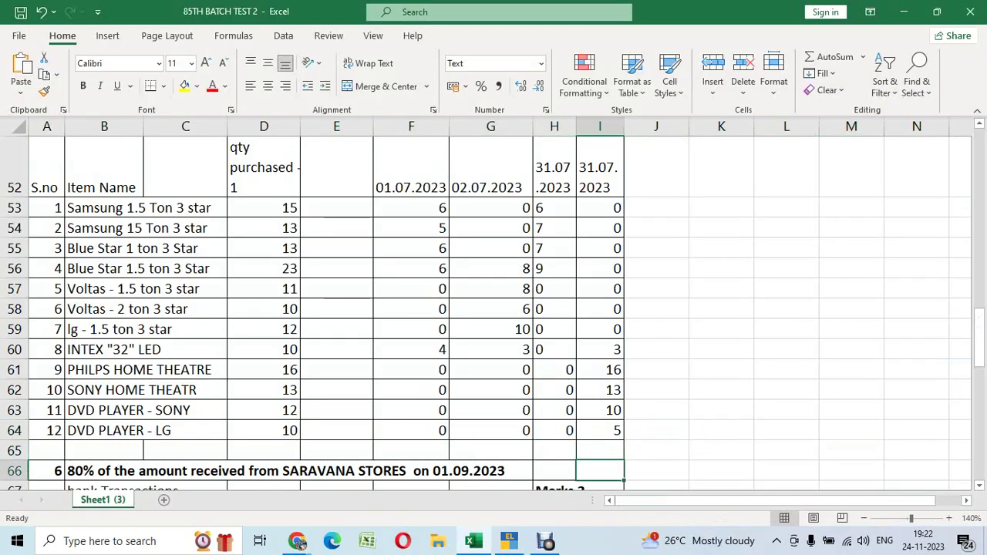
Read question 6 on the 80% received from SARAVANA STORES on 01.09.2023, then return to TallyPrime
key("Down")
key("Up")
key("Up")
key("Up")
key("Up")
key("Up")
key("Up")
key("Up")
key("Up")
key("Up")
key("Up")
key("Up")
key("Up")
key("Up")
key("Up")
key("Up")
key("Up")
key("Up")
key("Up")
key("Up")
key("Up")
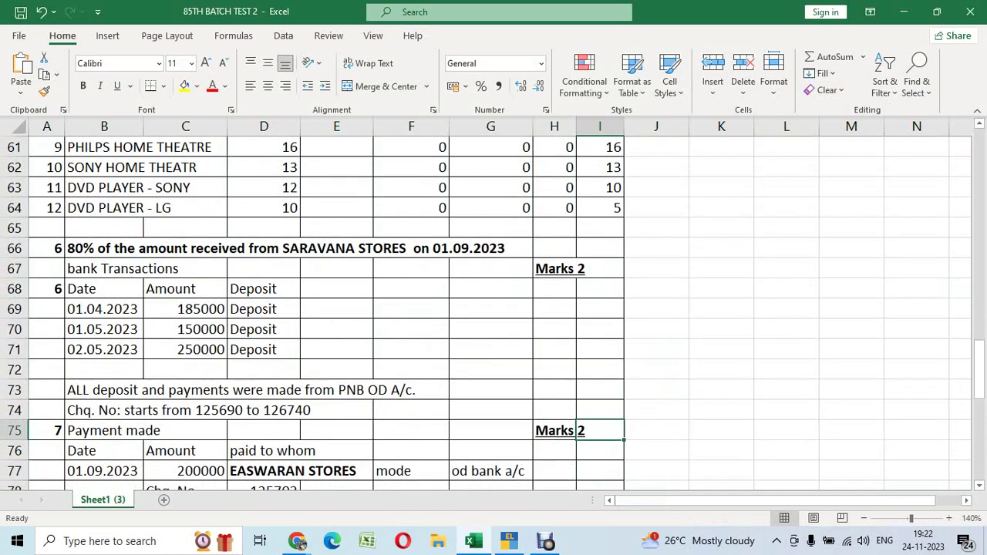
key("Down")
key("Down")
key("Down")
key("Down")
key("Down")
key("Down")
key("Down")
key("Down")
key("Down")
key("Down")
key("Down")
key("Down")
key("Down")
key("Down")
key("Down")
key("Down")
key("Down")
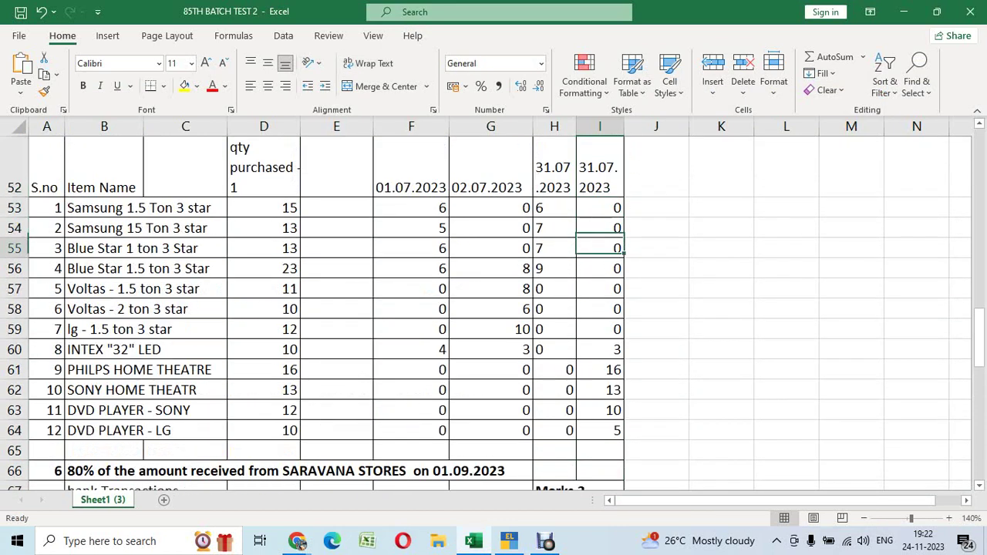
key("Down")
key("Down")
key("Down")
key("Down")
key("Down")
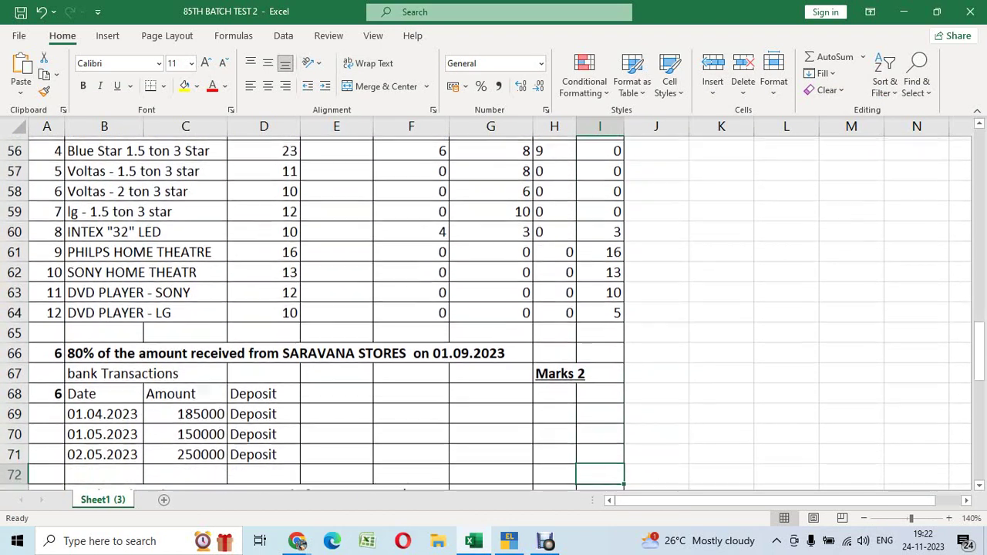
key("Up")
key("Up")
key("Up")
key("Up")
key("Left")
key("Left")
key("Left")
key("Left")
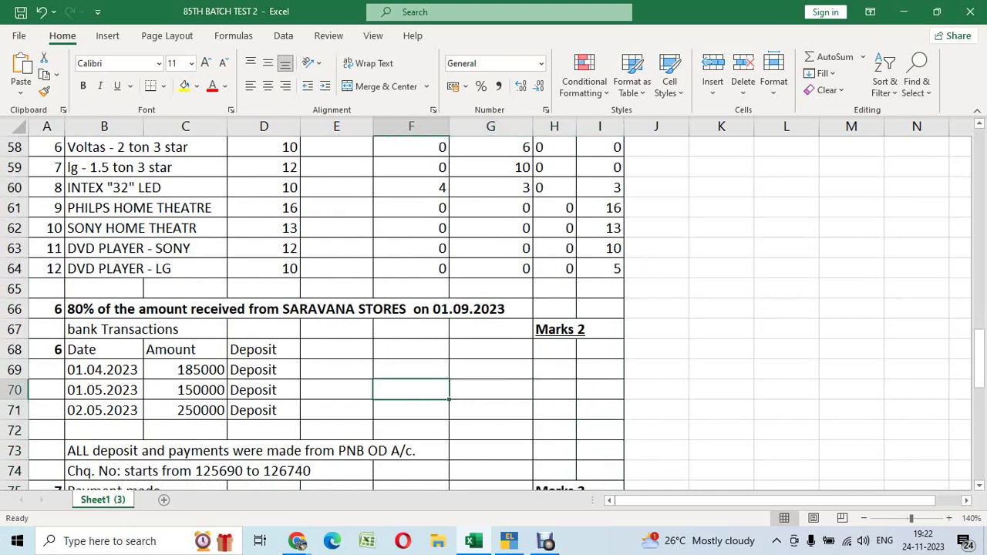
key("Up")
key("Up")
key("Up")
key("Right")
key("Up")
key("Left")
key("Left")
key("Left")
key("Left")
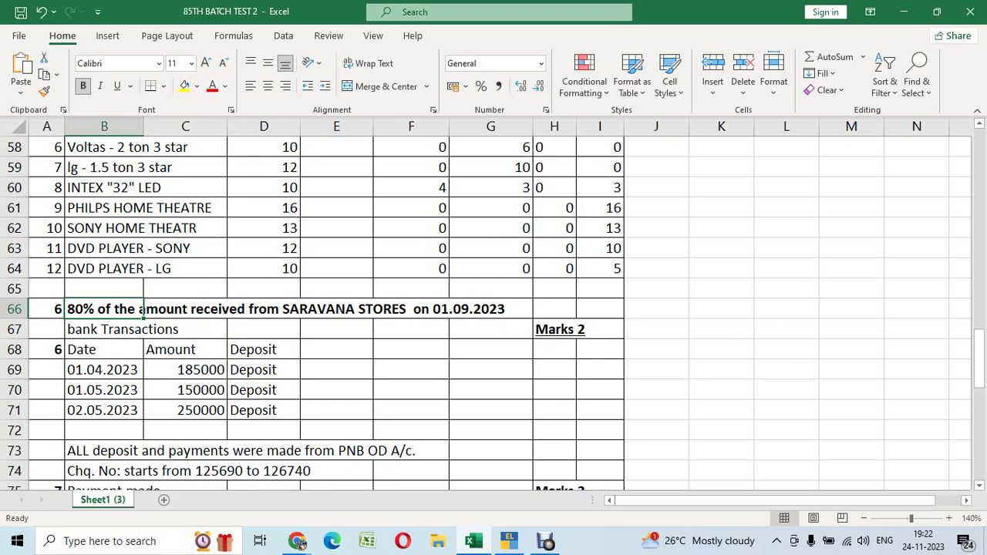
key("Down")
key("Up")
key("alt+Tab")
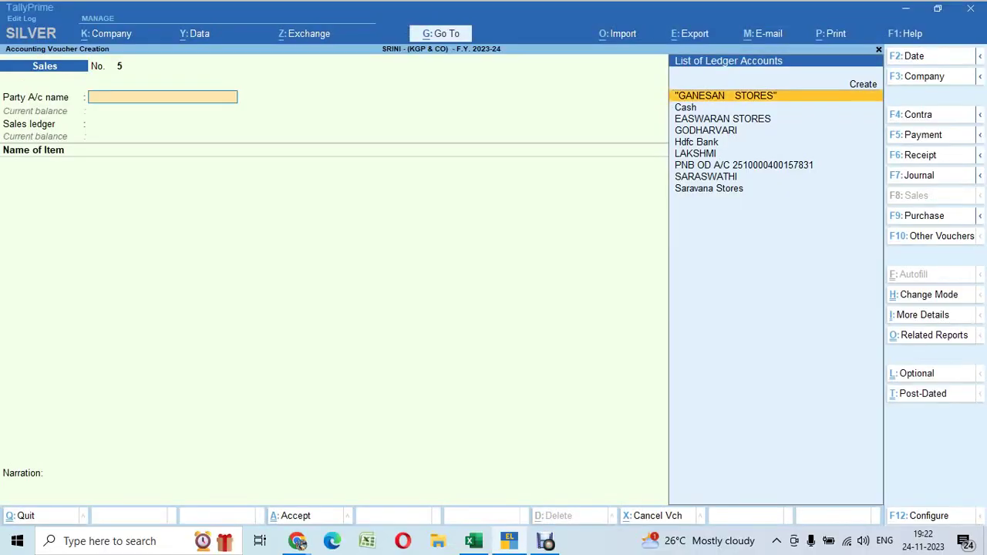
key("Escape")
key("y")
type("da")
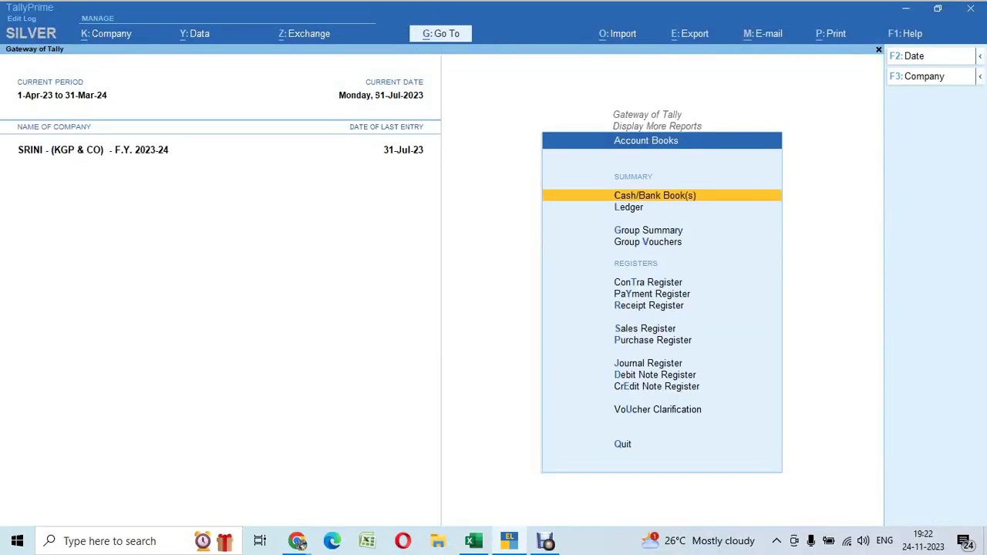
type("lSar")
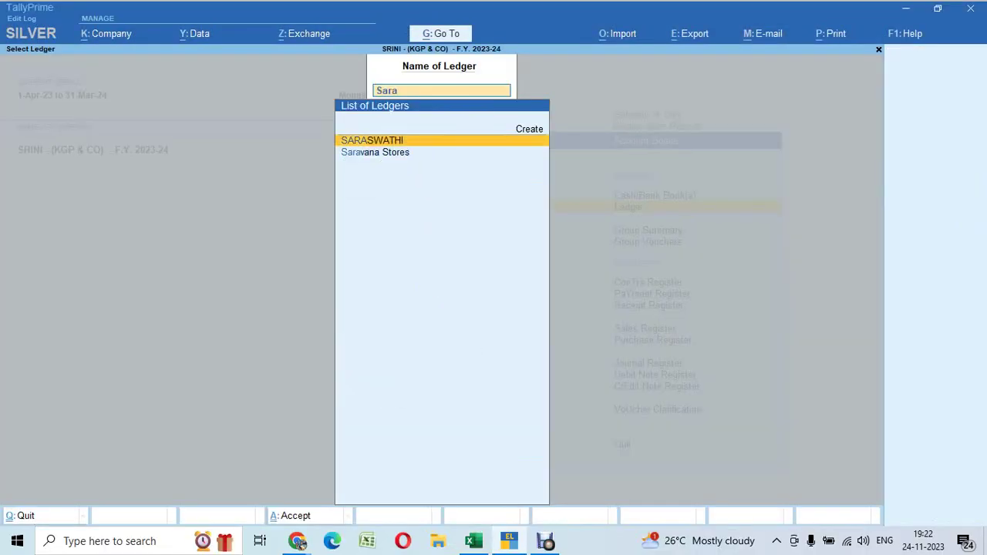
key("Down")
key("Return")
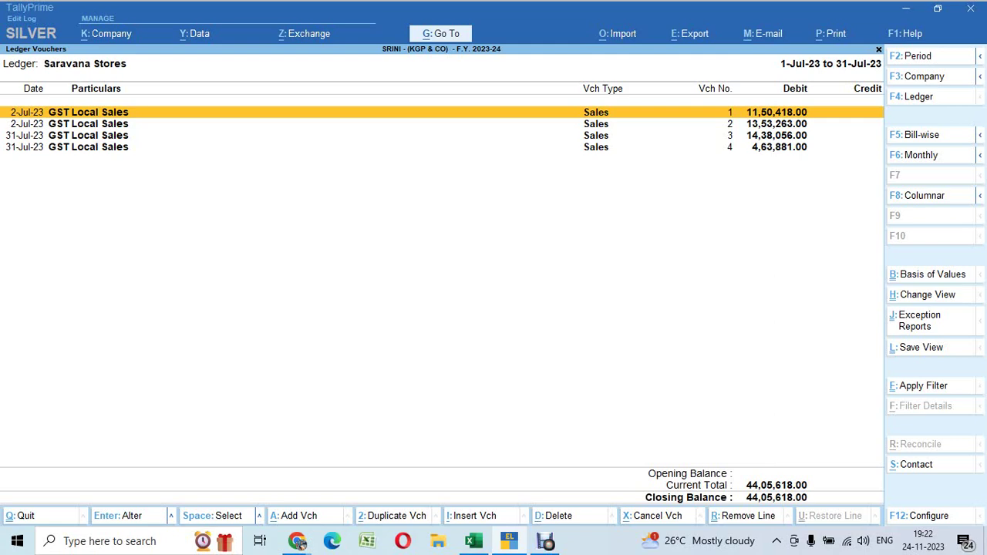
key("alt+Tab")
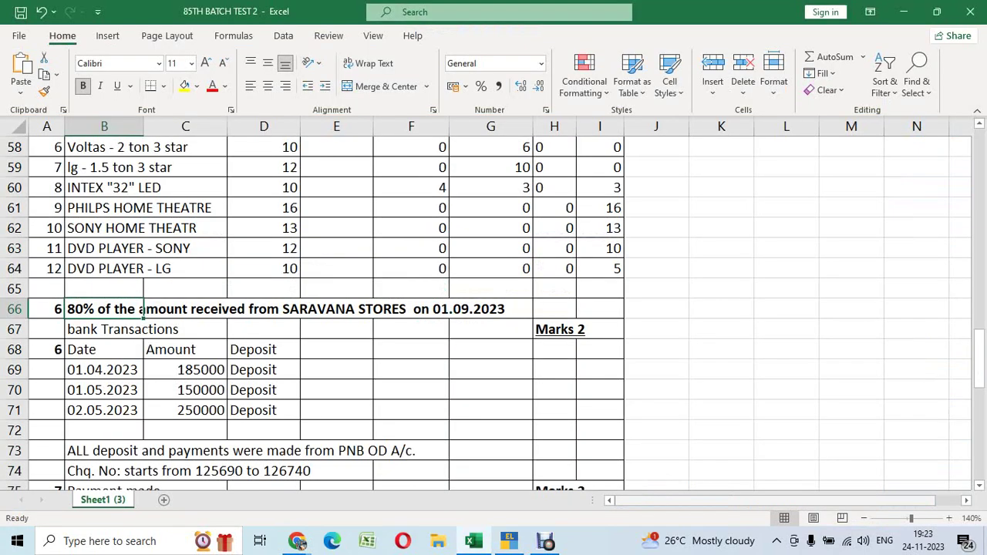
key("alt+Tab")
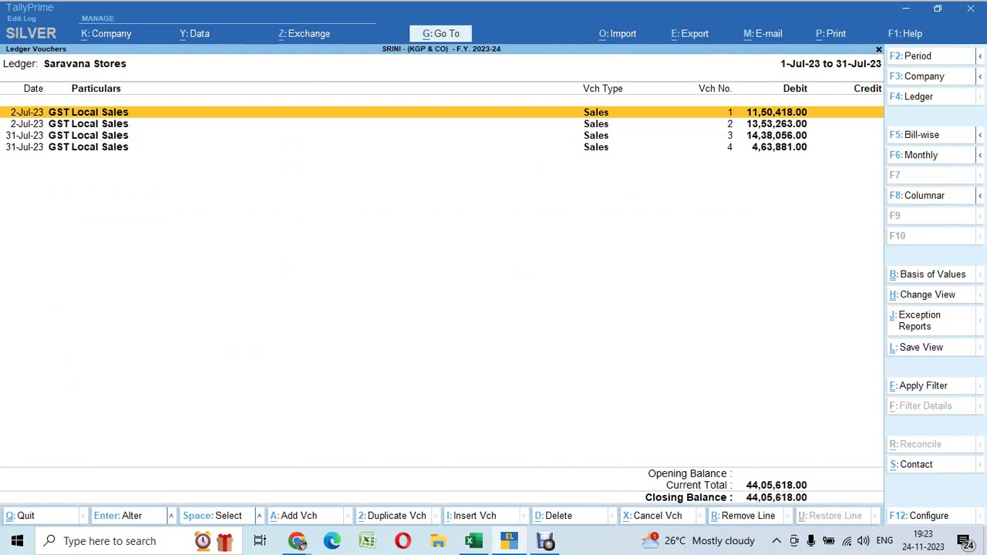
key("Escape")
key("Escape")
key("Escape")
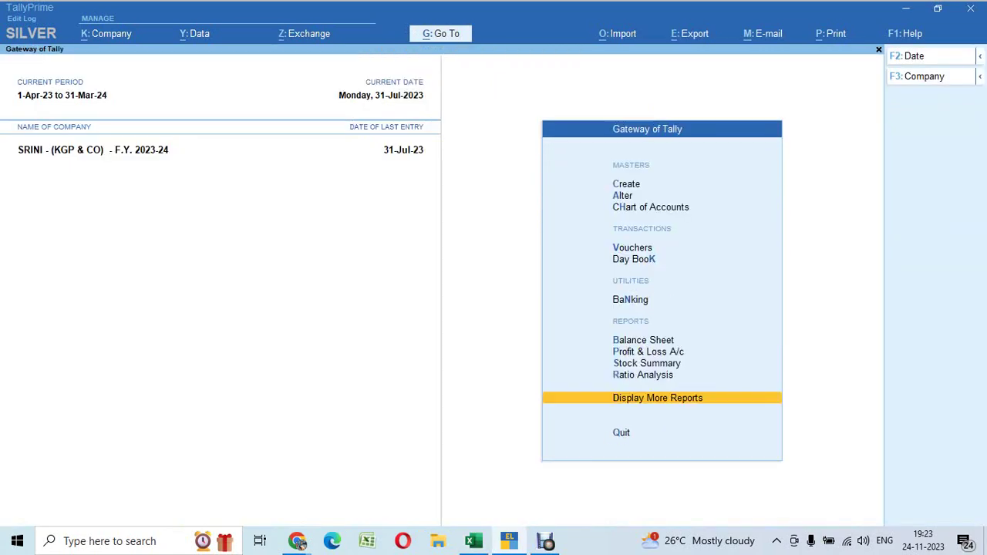
key("v")
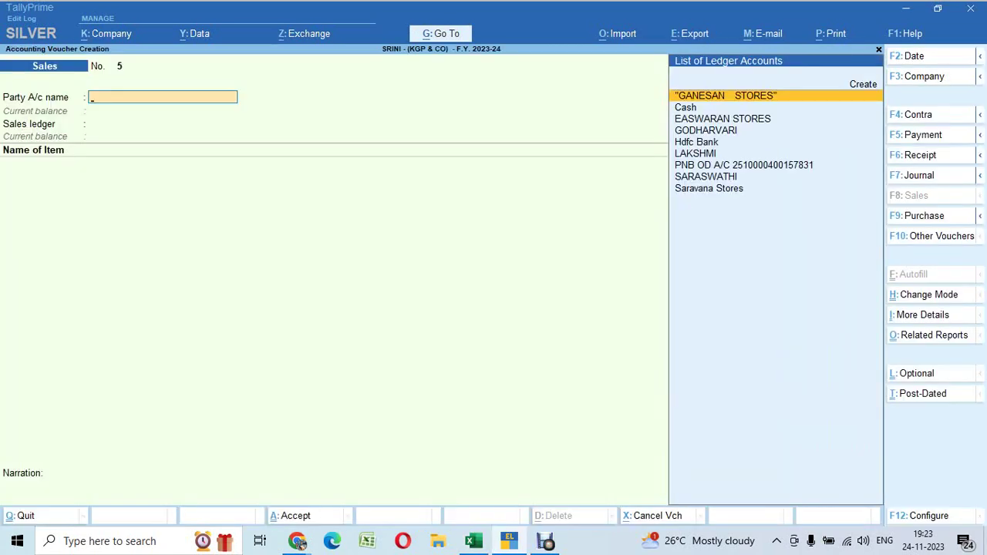
key("F2")
Start a Receipt voucher dated 1-Sep-23
type("1.")
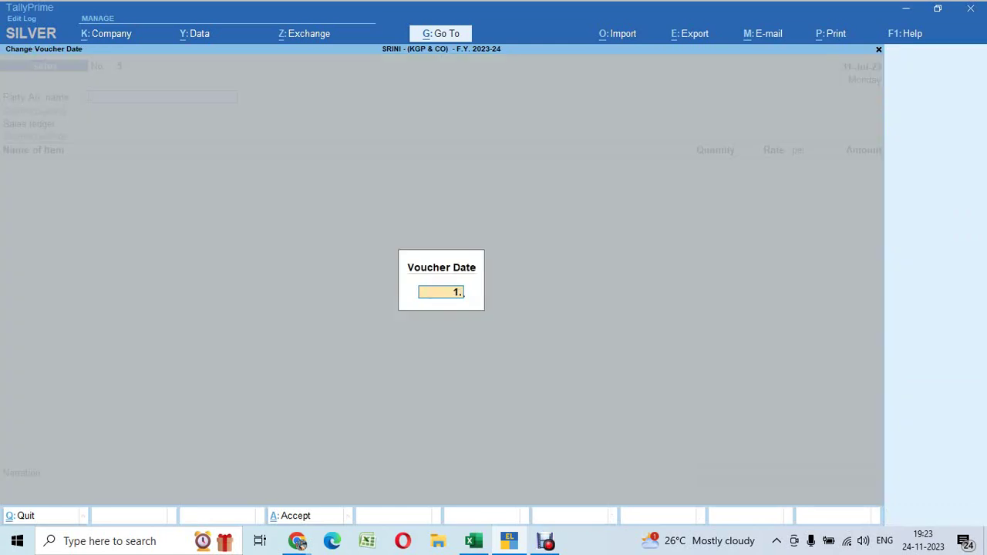
type("9.23")
key("Return")
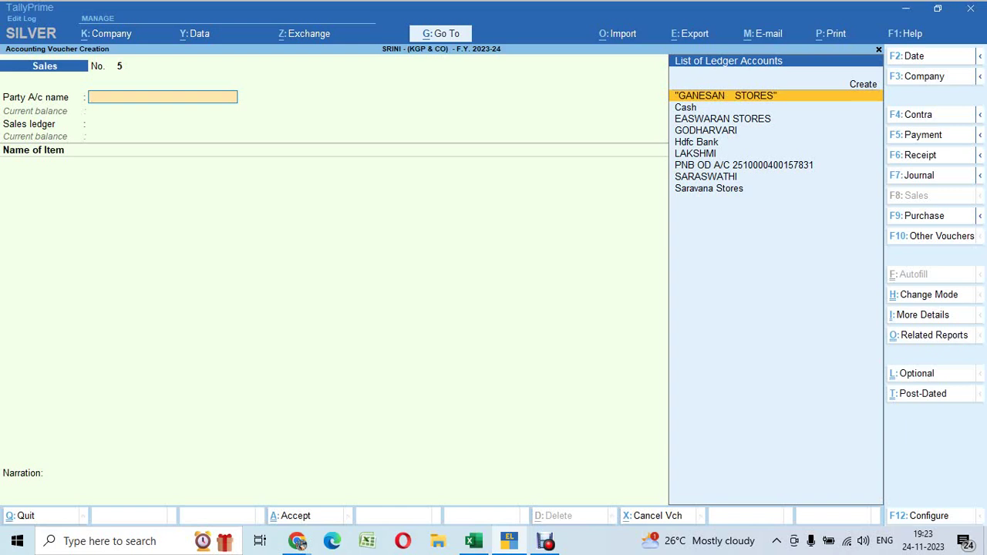
key("F6")
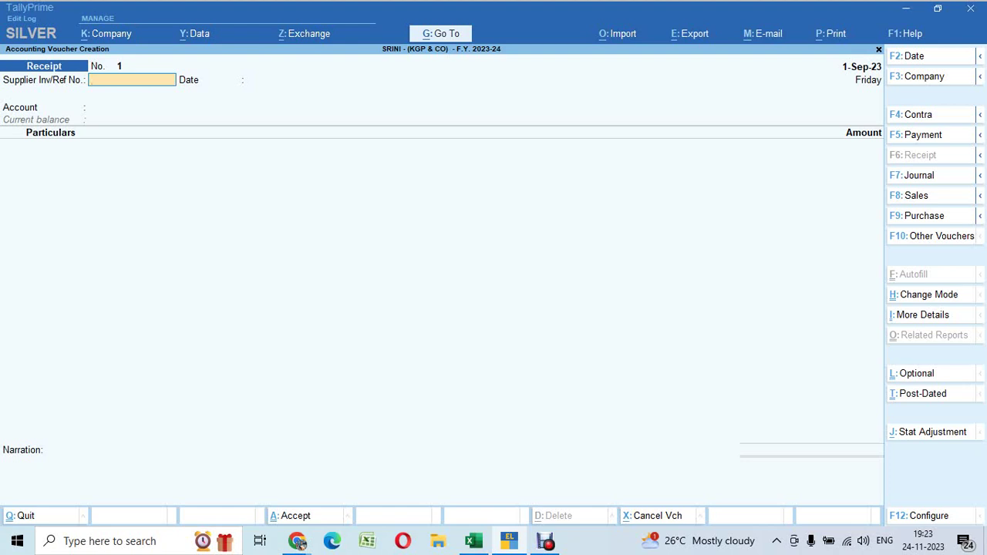
Set Provide Supplier Inv/Ref No. to No in the voucher configuration
key("F12")
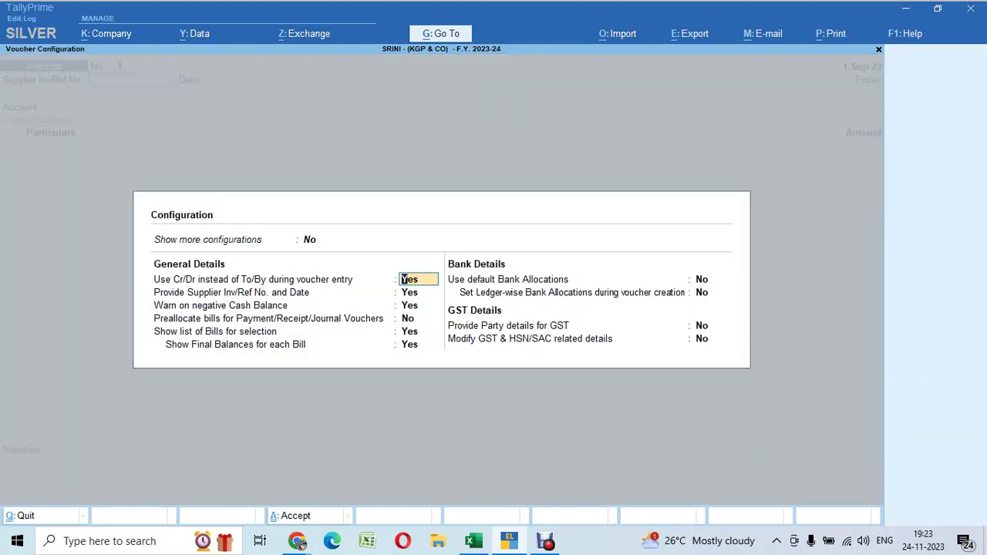
key("Return")
type("n")
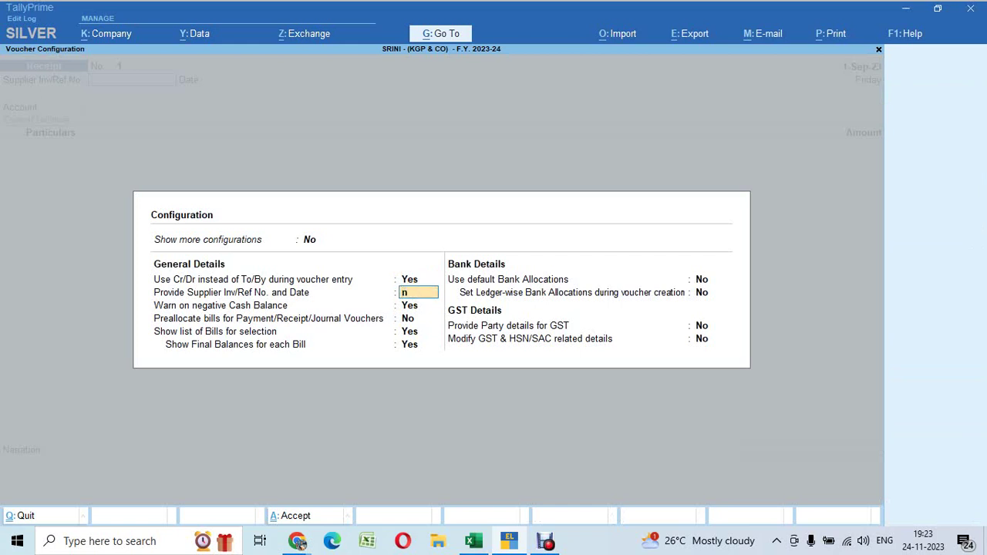
key("Return")
key("ctrl+a")
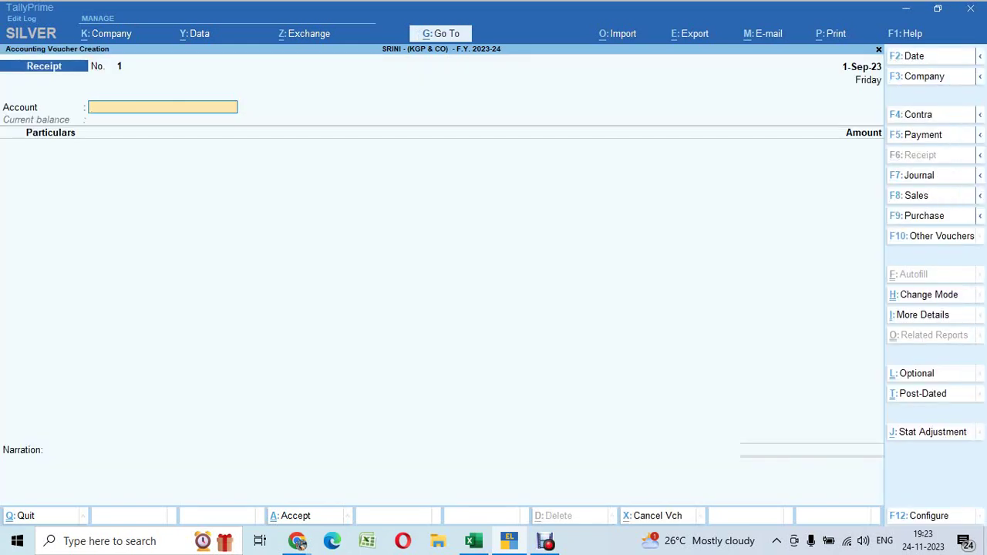
key("alt+Tab")
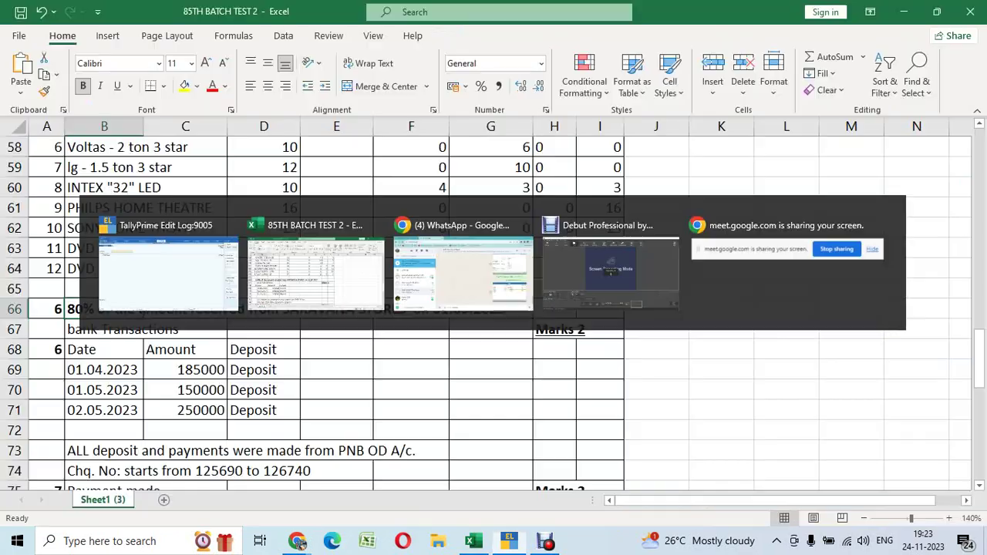
Scroll through the Excel question sheet to review the ledger and inventory details
scroll(493, 309, "up", 9)
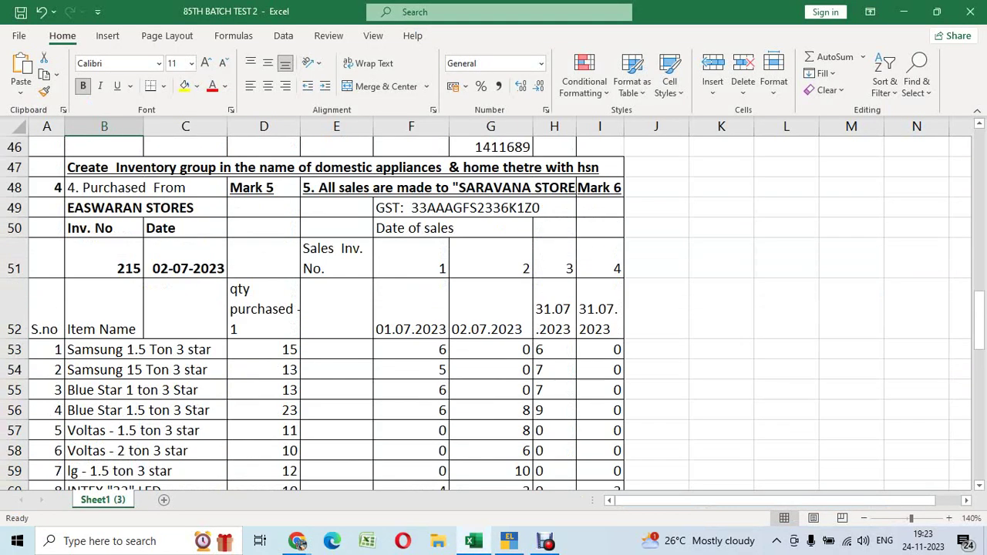
scroll(494, 309, "down", 8)
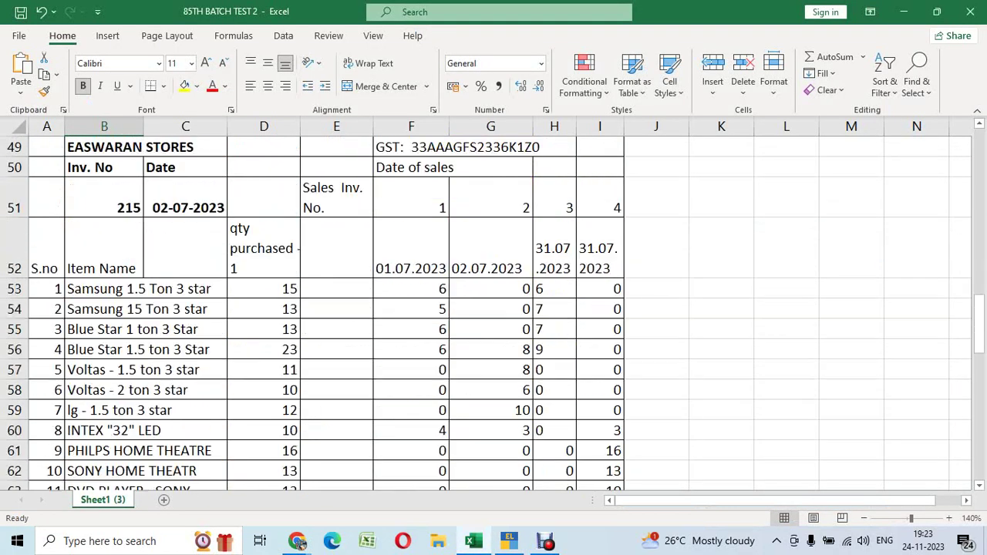
scroll(494, 308, "up", 3)
scroll(494, 309, "up", 5)
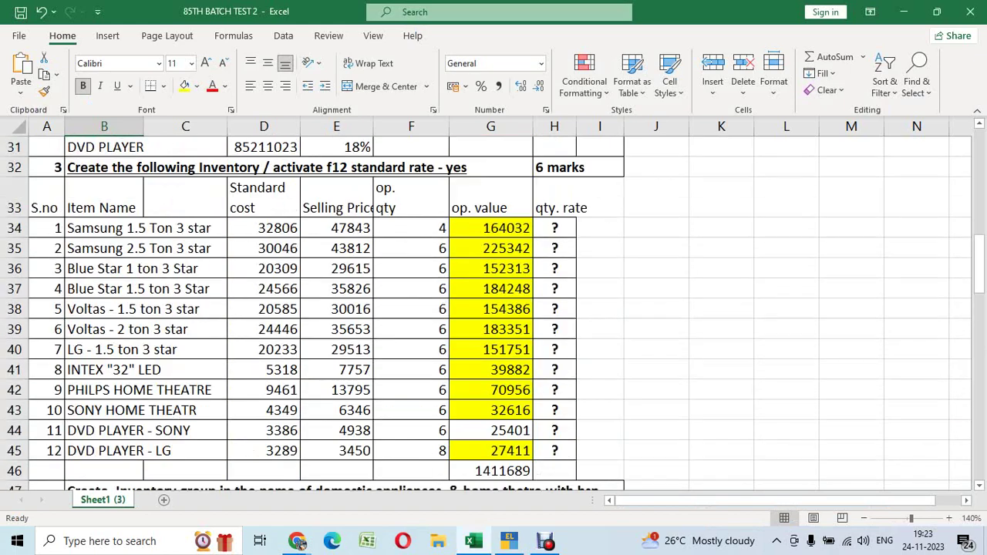
scroll(494, 309, "down", 2)
scroll(494, 308, "up", 3)
scroll(493, 309, "up", 3)
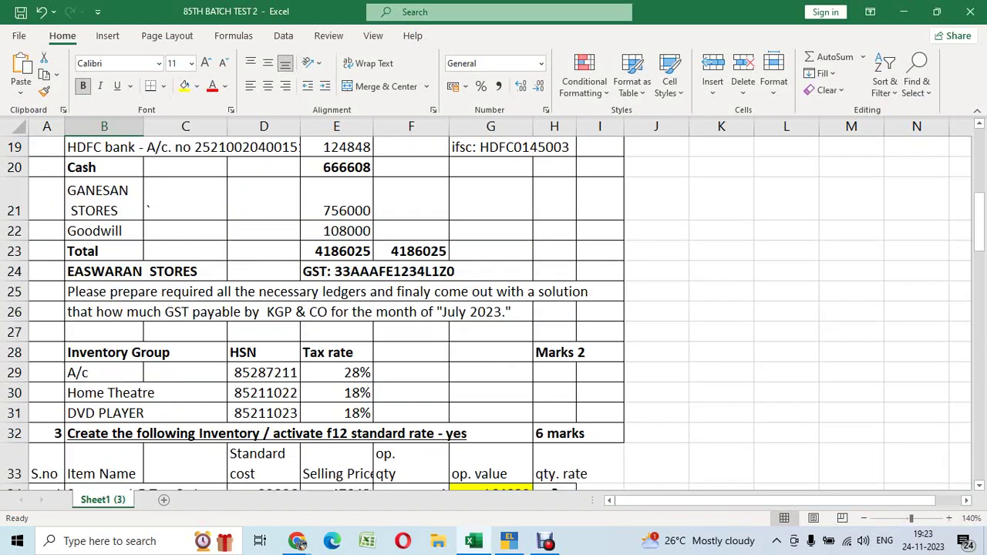
key("alt+Tab")
Set Hdfc Bank as the receipt account and Saravana Stores in Particulars
type("Hd")
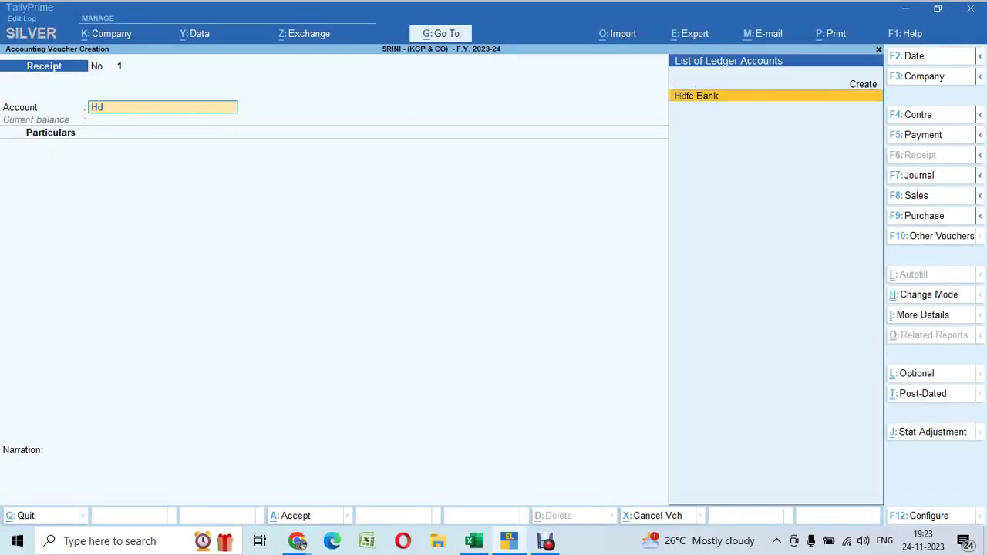
key("Return")
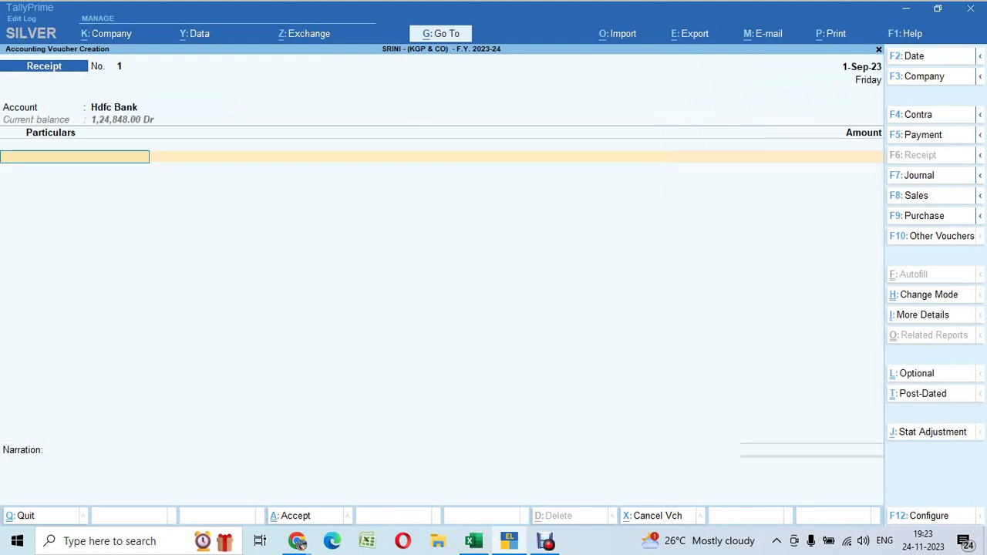
type("Sara")
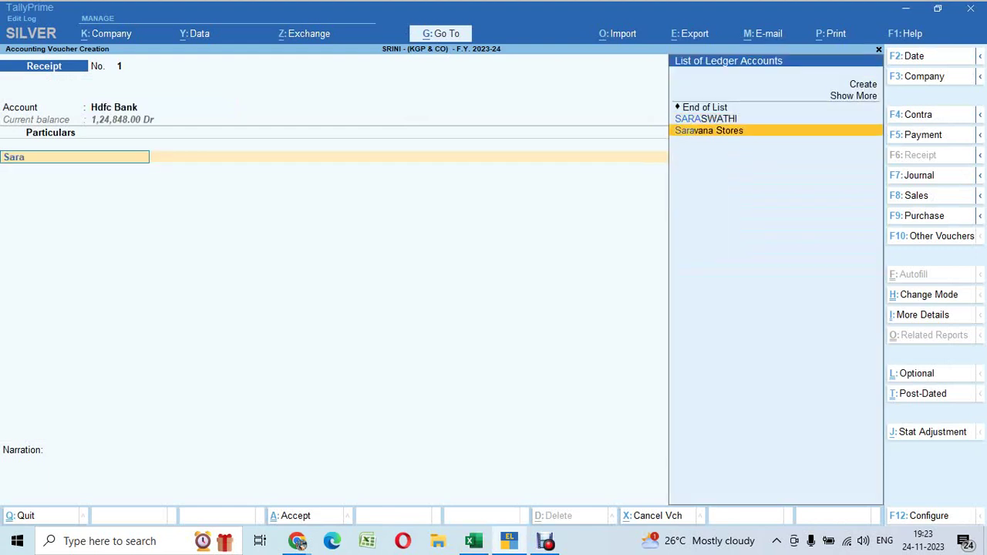
key("Return")
Check the Excel question for the amount, then open the calculator panel with Ctrl+N
key("alt+Tab")
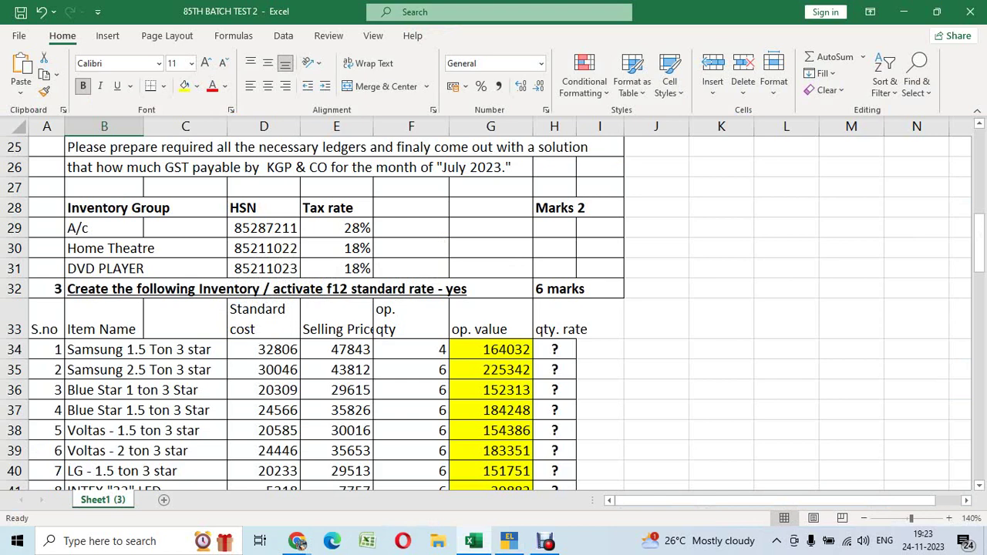
scroll(141, 189, "down", 13)
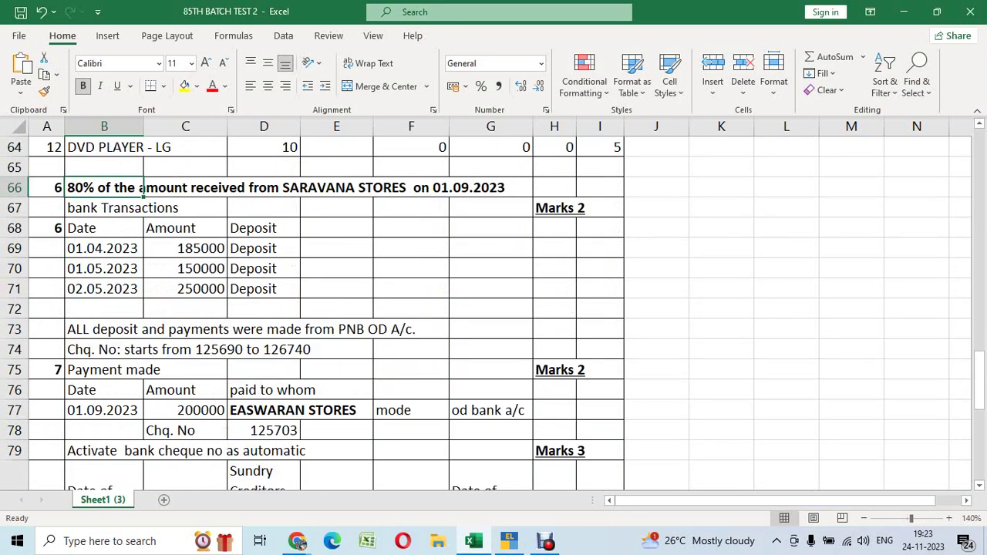
scroll(494, 308, "up", 3)
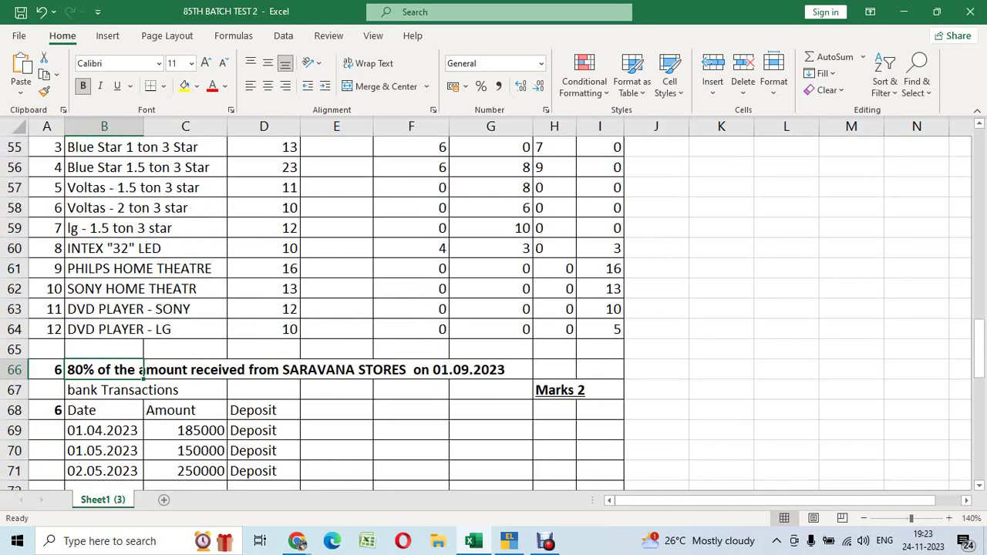
key("alt+Tab")
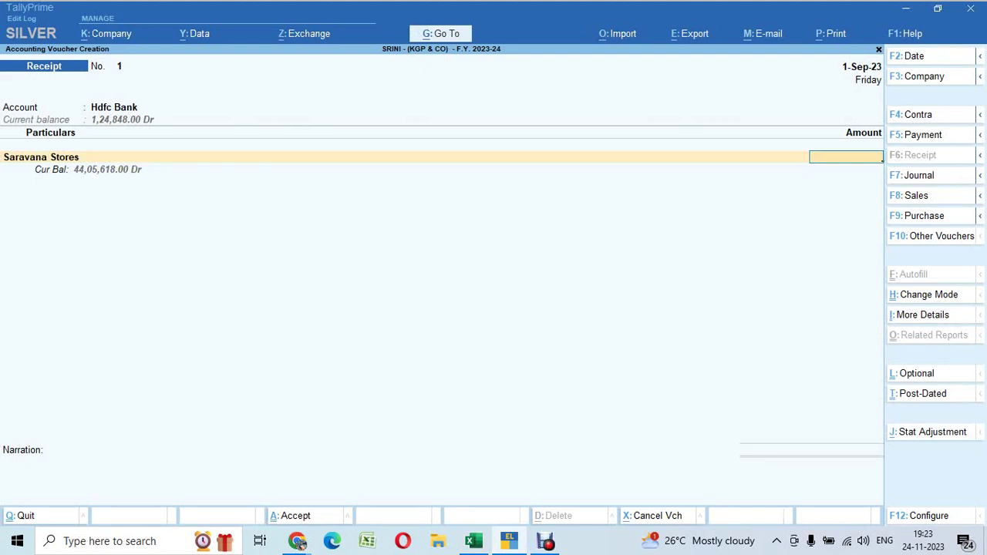
key("ctrl")
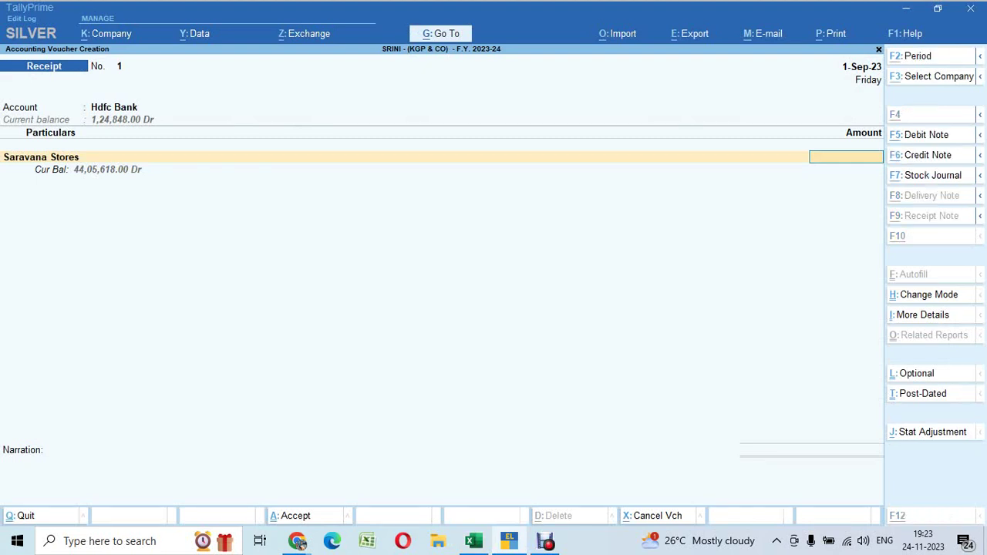
key("ctrl+n")
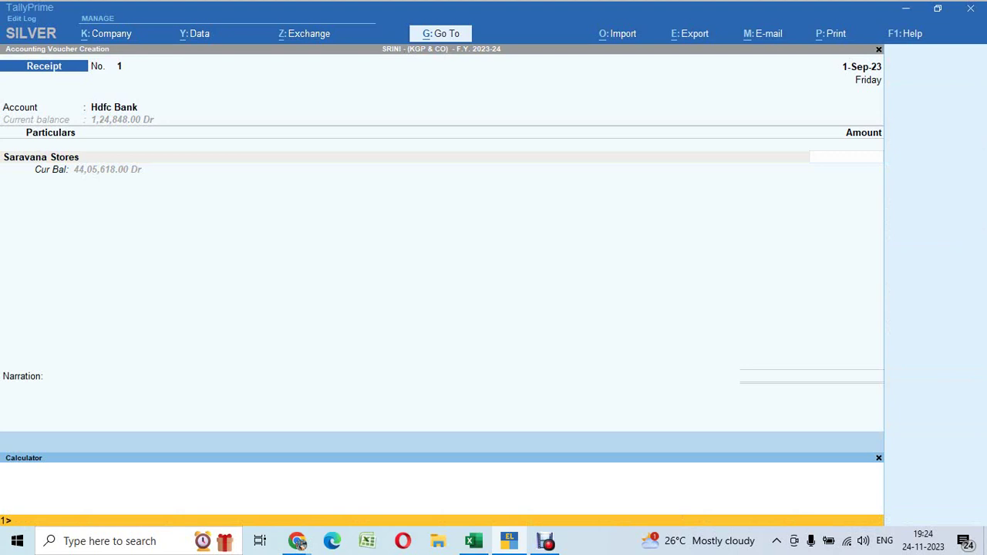
Enter 4405618*80% as Saravana Stores' amount, trimmed to 35,24,494.00
type("4405618*80%")
key("Return")
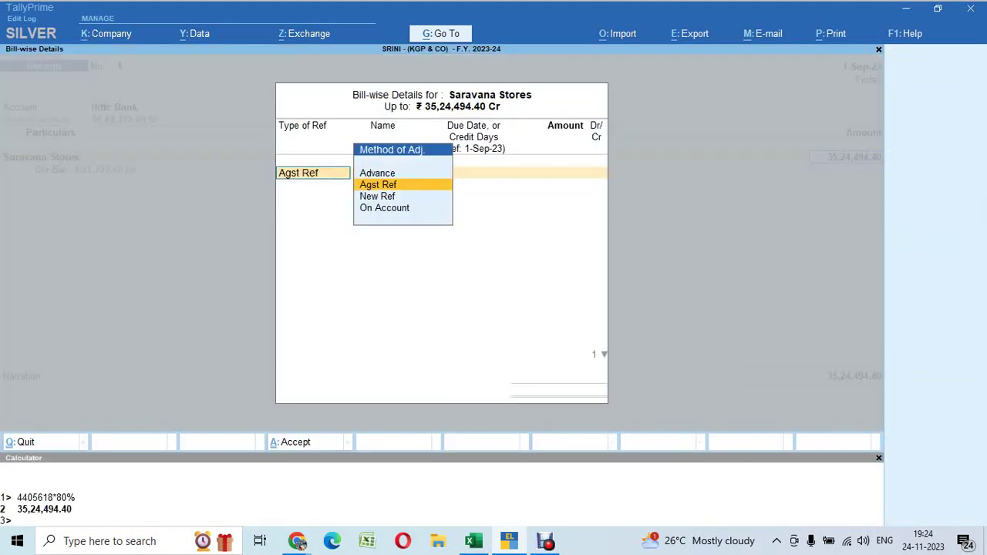
key("Escape")
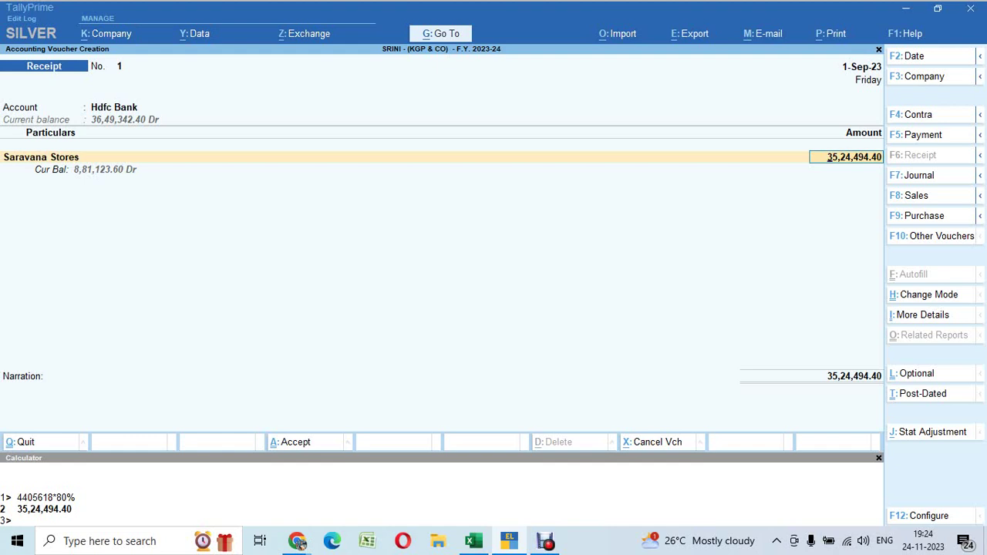
key("BackSpace")
key("BackSpace")
key("Return")
key("Return")
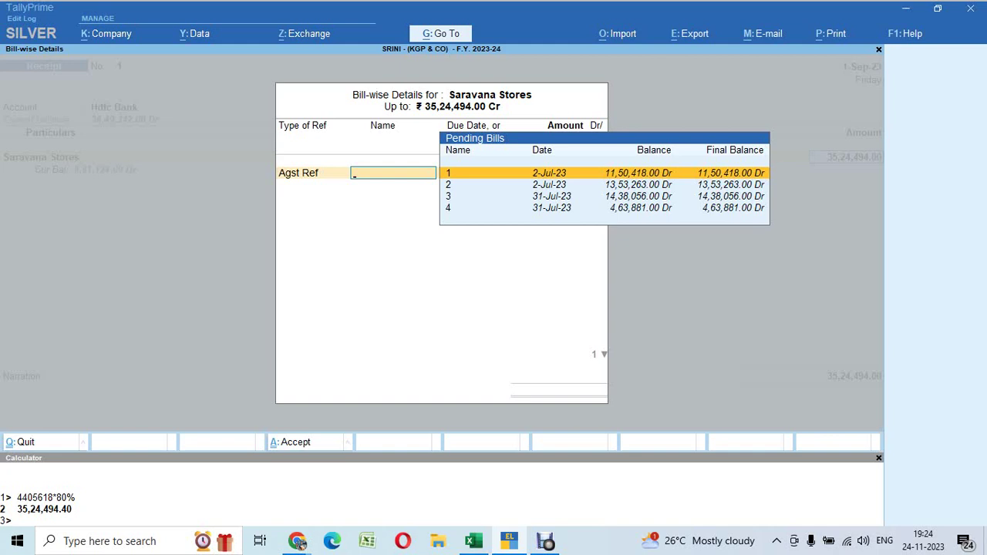
Allocate the receipt against pending bills 1, 2 and 3, with 10,20,813.00 on bill 3
key("Return")
key("Return")
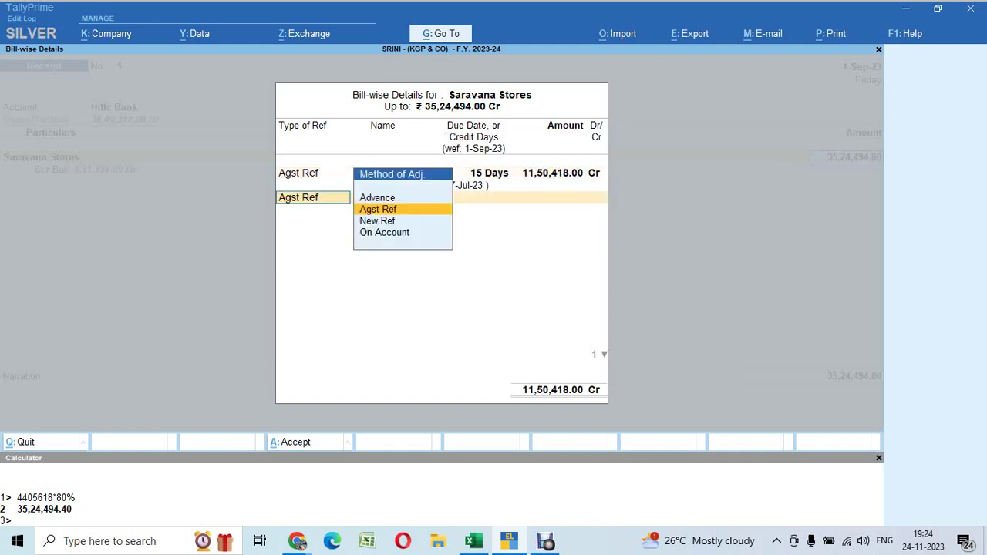
key("Return")
key("Return")
key("Return")
key("Return")
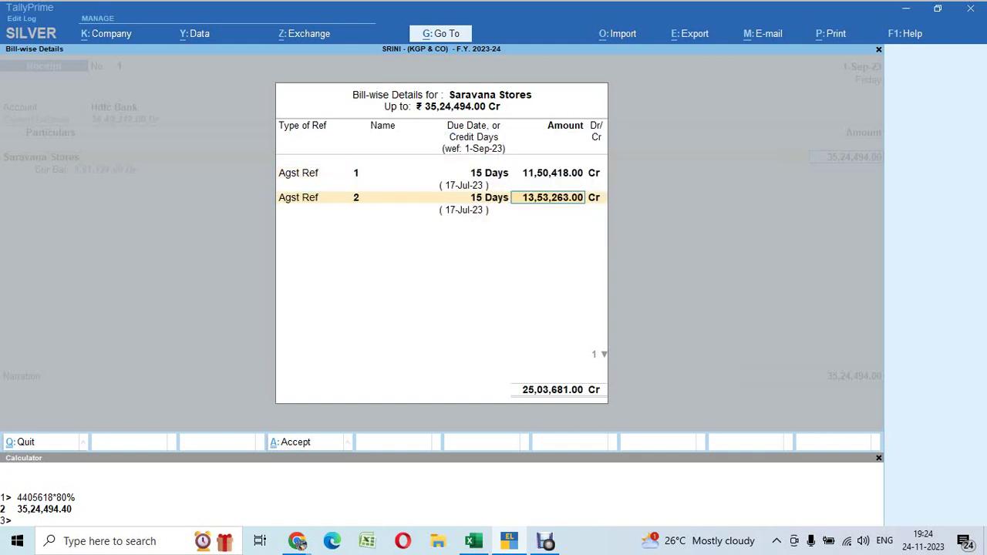
key("Return")
key("Return")
key("Return")
key("Return")
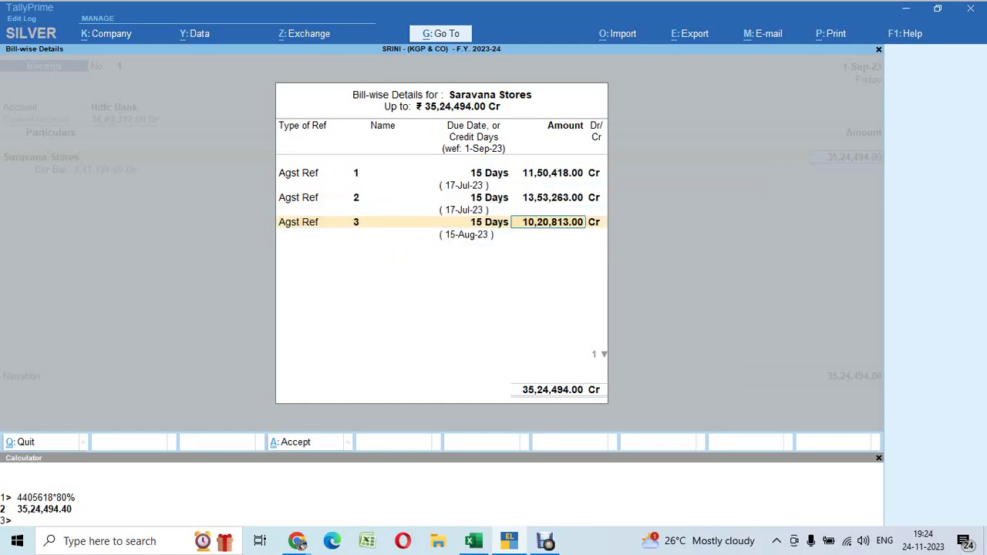
key("Return")
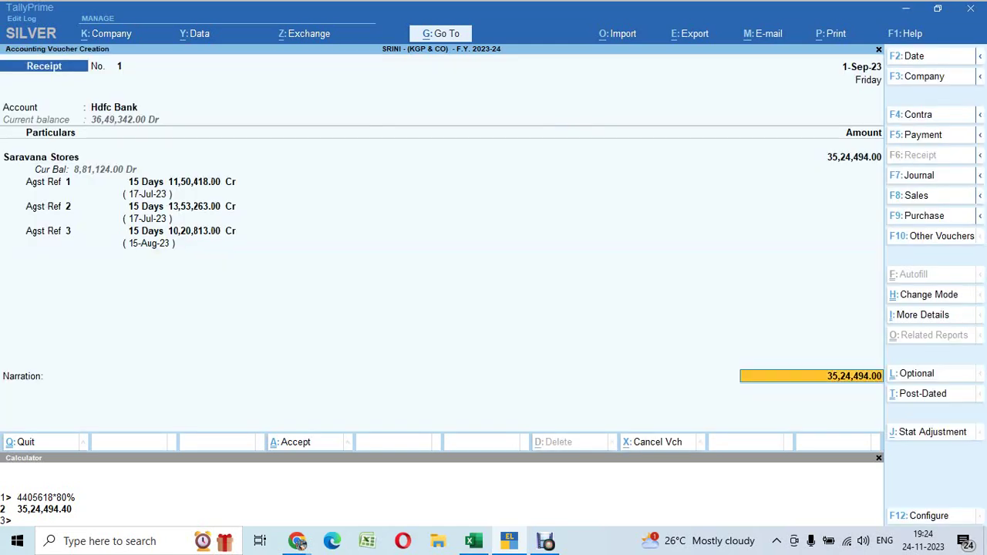
key("Return")
Record cheque 456963 drawn on State Bank of India (India) and save Receipt No. 1
key("Return")
key("Return")
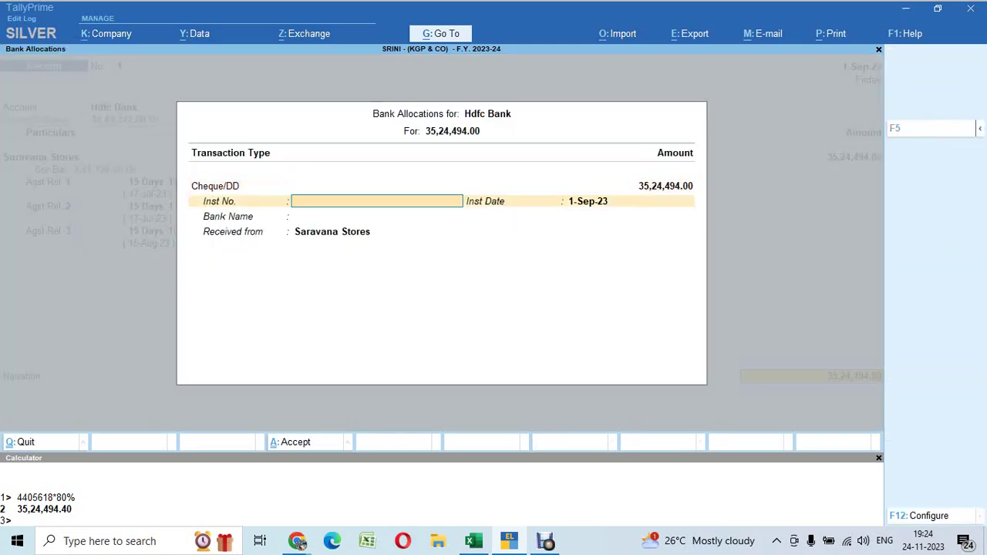
type("456963")
key("Return")
key("Return")
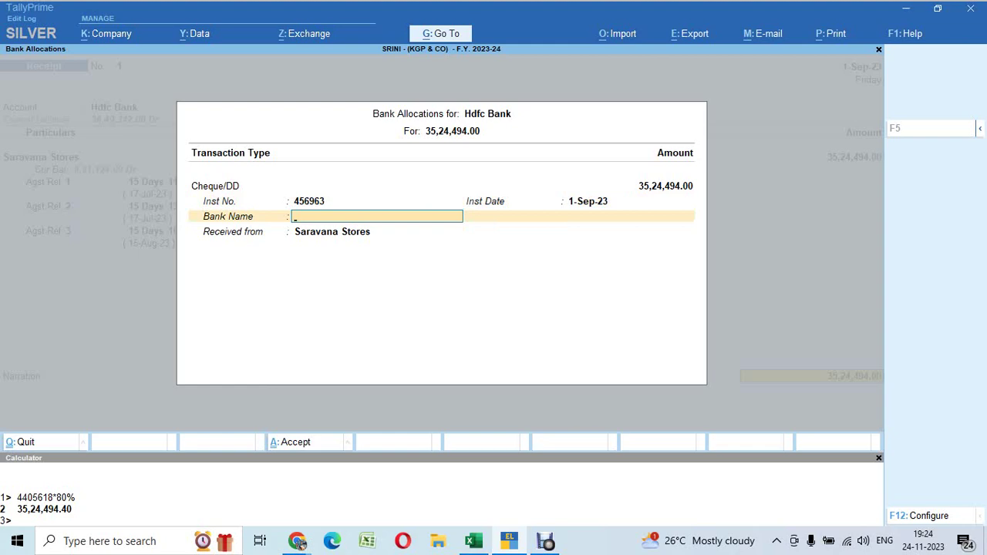
type("Sbi")
key("Return")
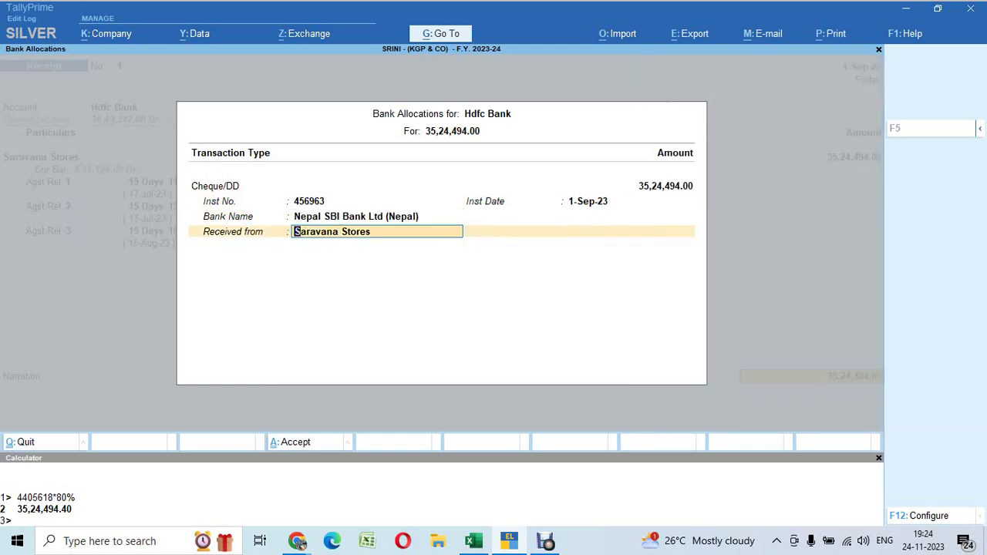
key("BackSpace")
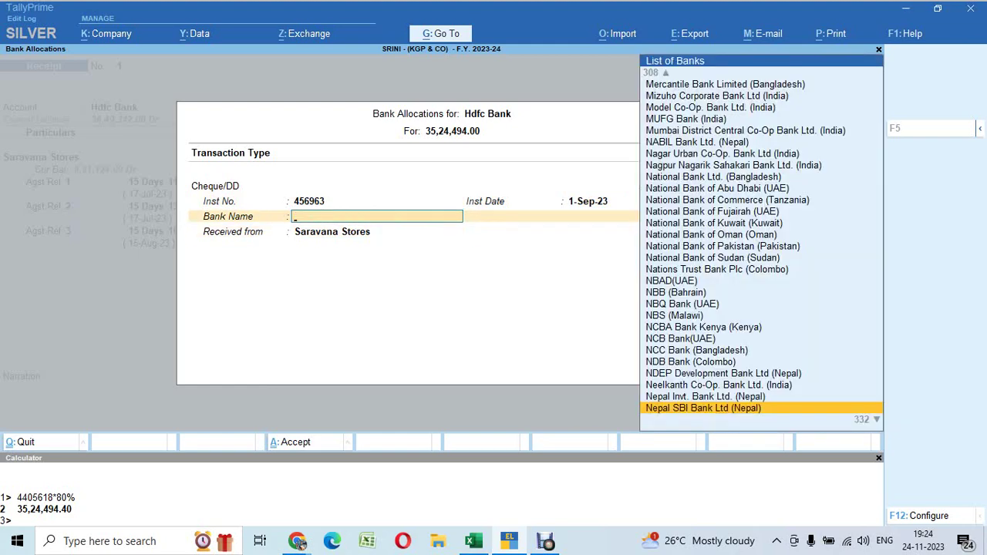
type("State Ba")
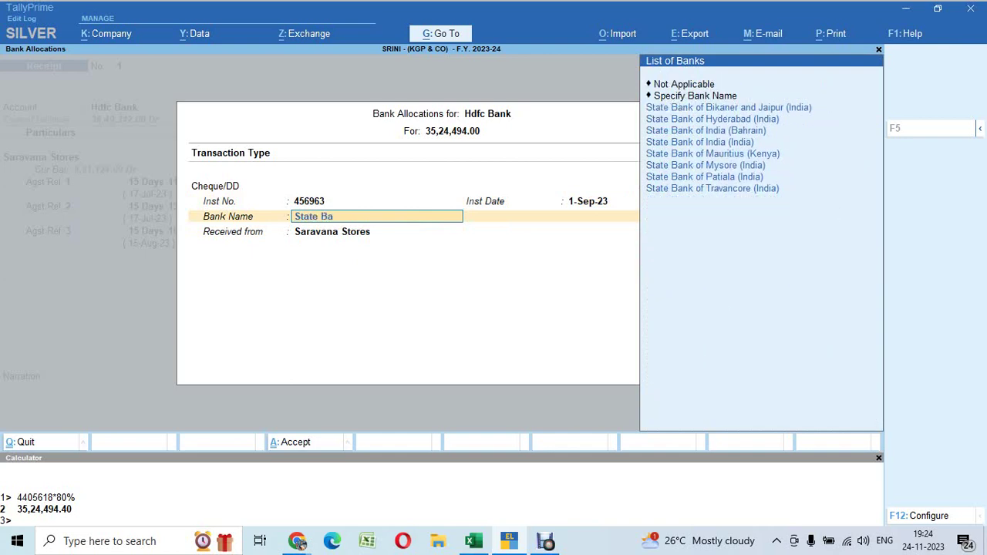
key("Down")
key("Down")
key("Down")
key("Return")
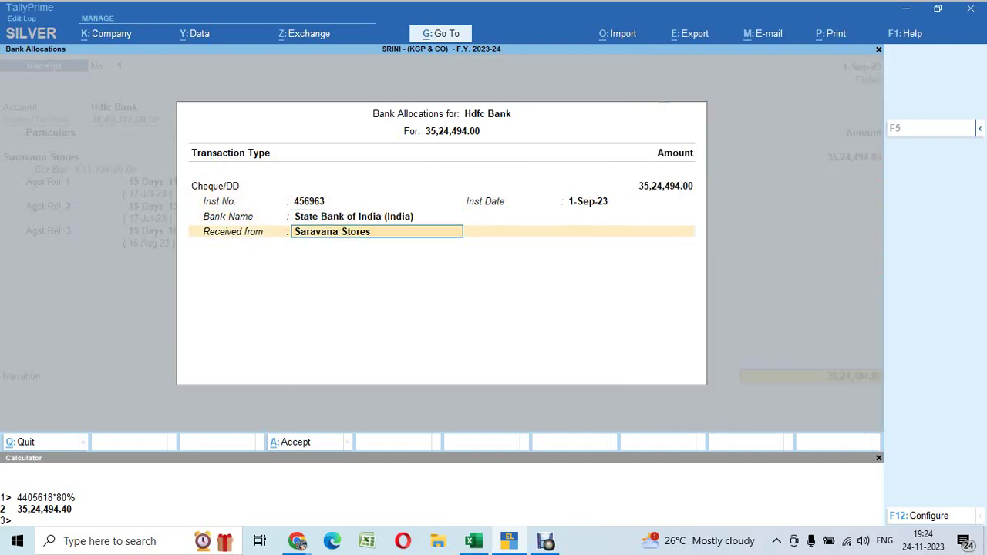
key("Return")
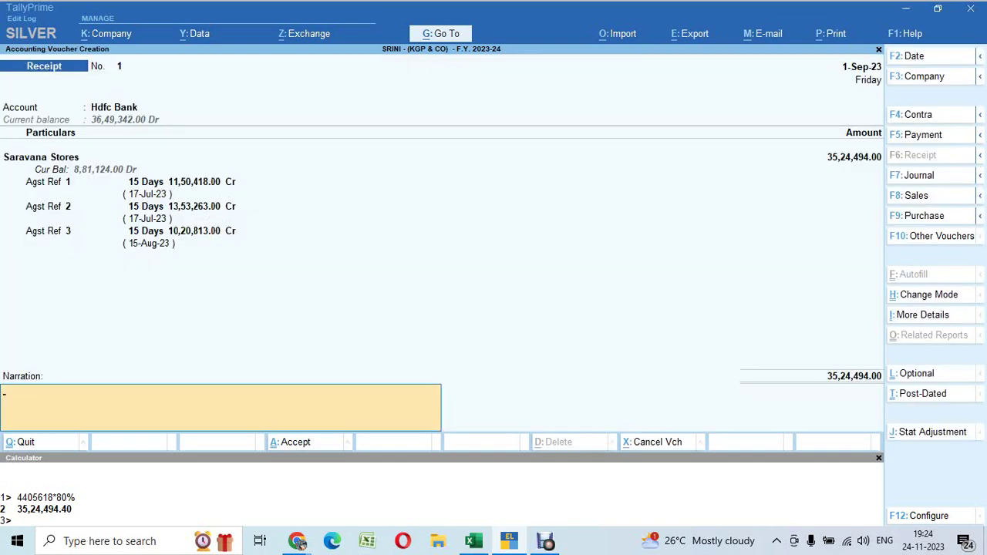
key("Return")
key("Return")
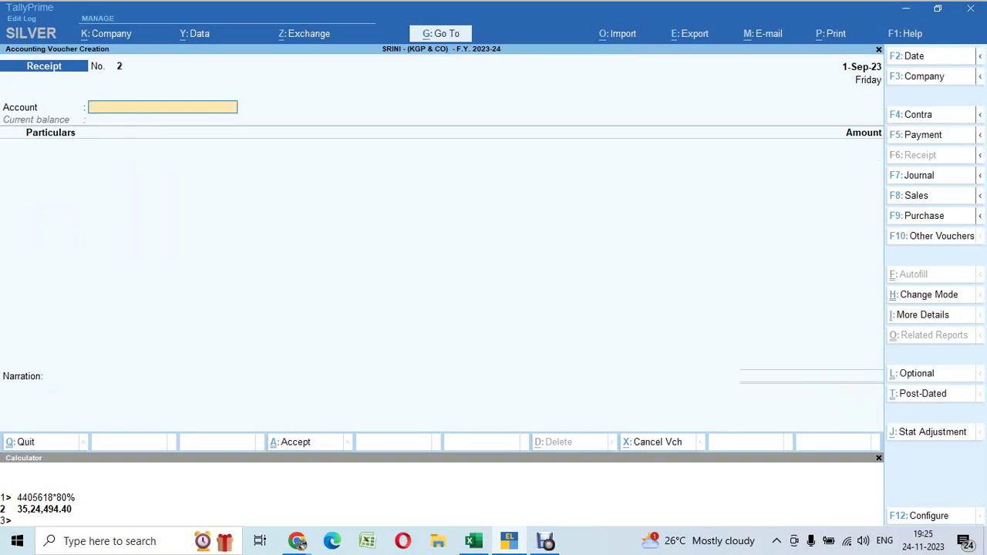
Bring the Excel question sheet forward and inspect the first PNB OD A/c deposit row
key("alt+Tab")
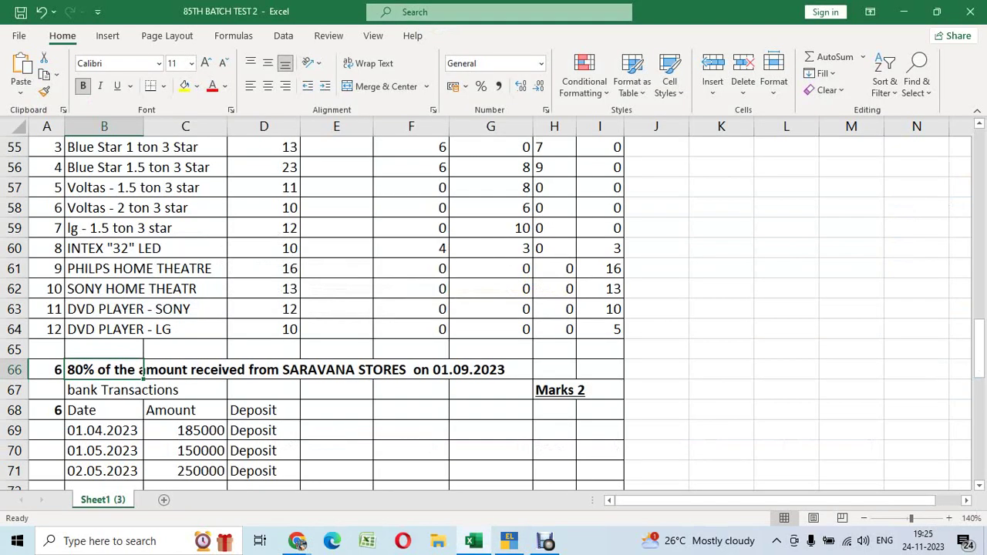
scroll(494, 308, "down", 3)
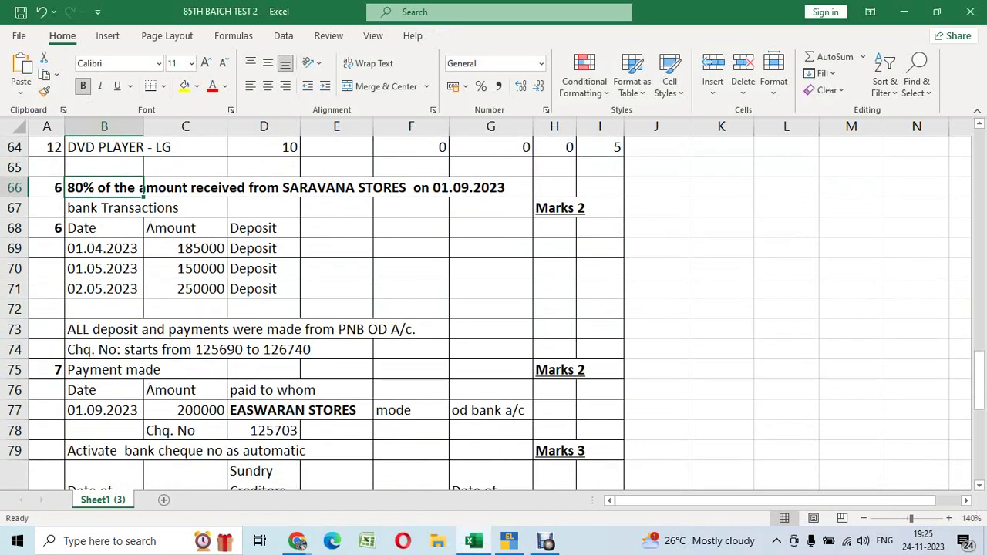
left_click(203, 248)
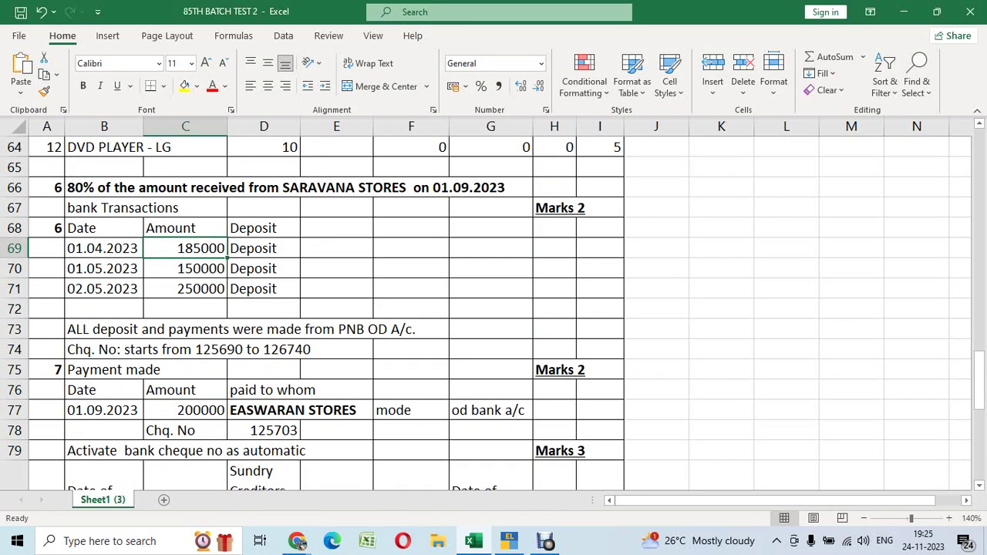
key("Right")
key("Down")
key("Down")
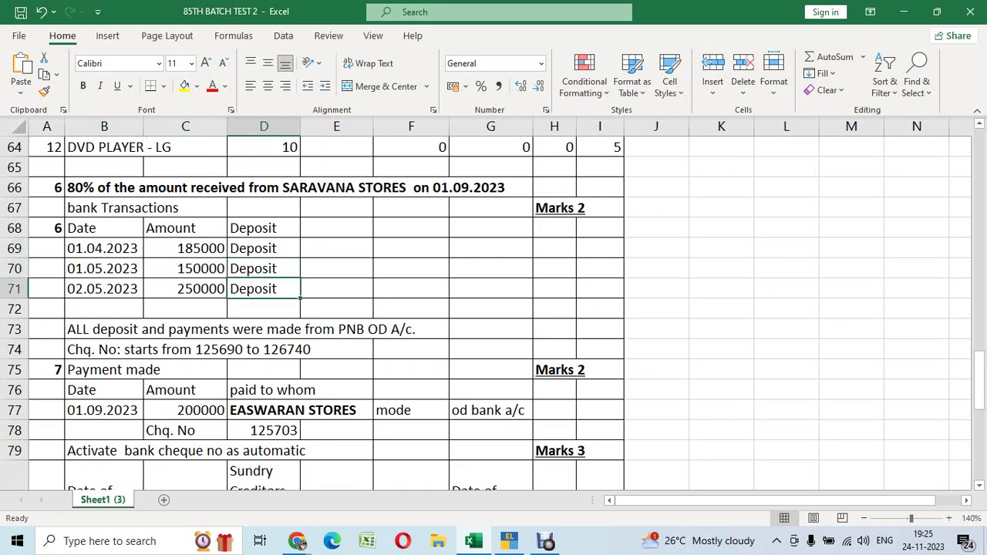
Check the cash figure in the balances, then return to the bank transactions task
scroll(202, 247, "up", 6)
scroll(203, 248, "up", 11)
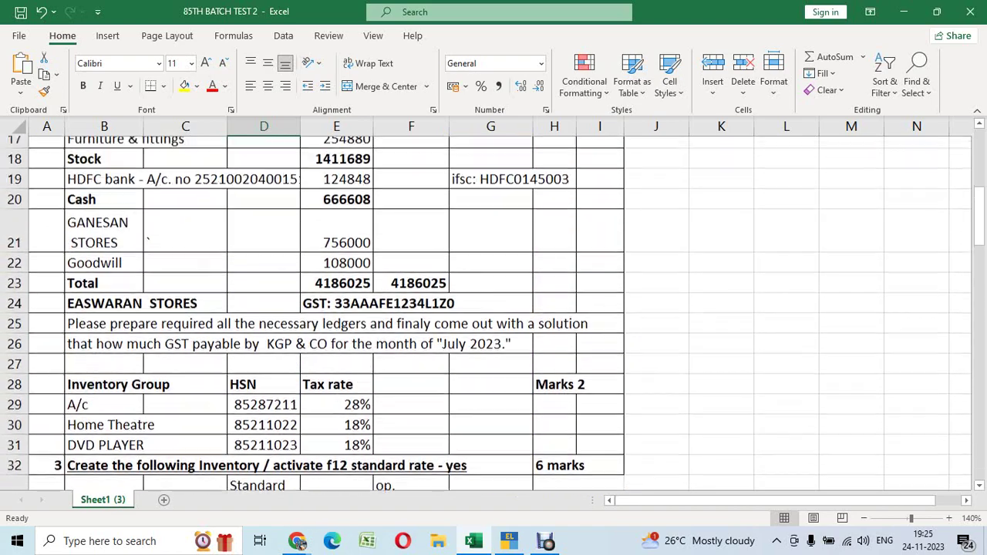
scroll(324, 308, "up", 1)
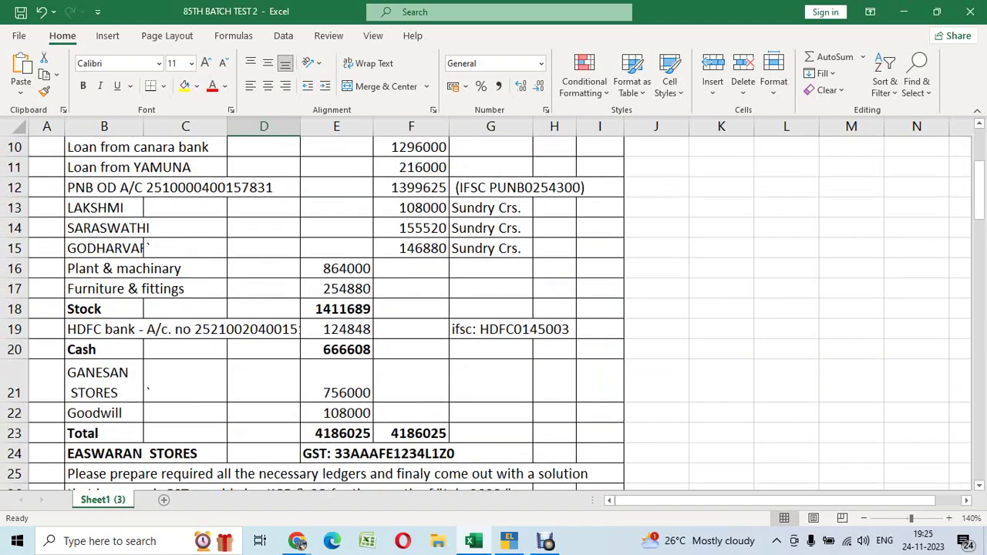
left_click(336, 350)
scroll(336, 349, "down", 11)
scroll(336, 350, "down", 7)
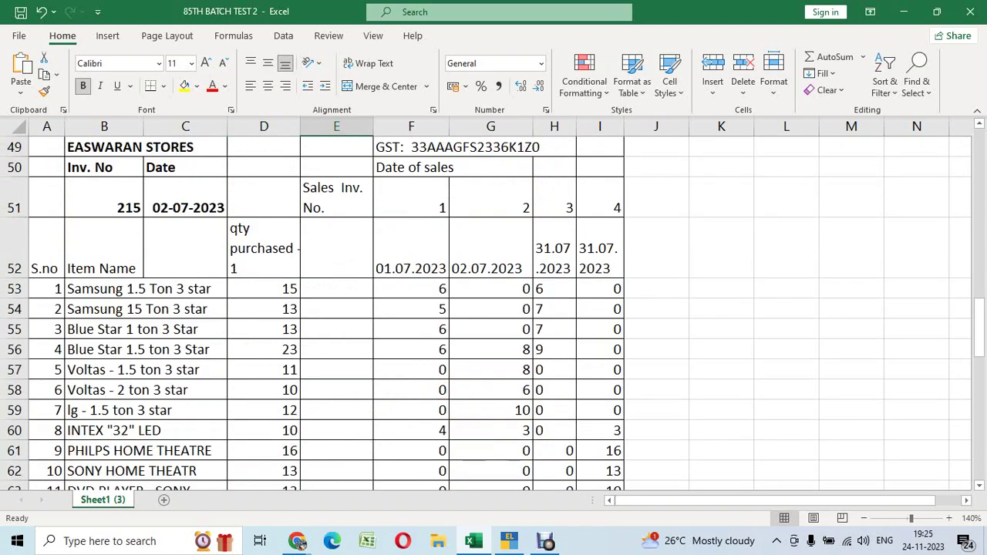
Select the deposit amounts 185000, 150000 and 250000 to see their total
left_click(185, 166)
left_click_drag(185, 247, 193, 309)
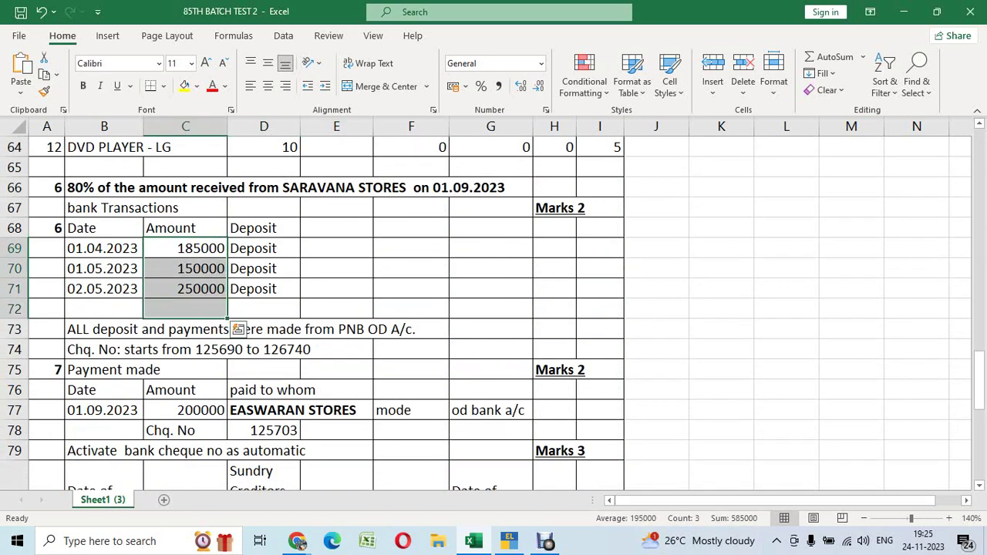
left_click(264, 248)
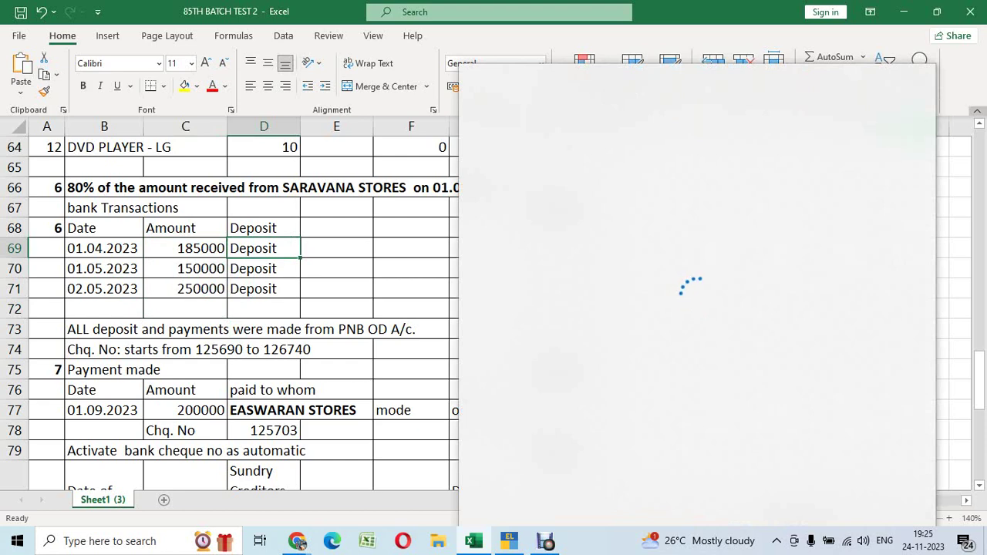
Review the dates of the three bank deposits
left_click(337, 247)
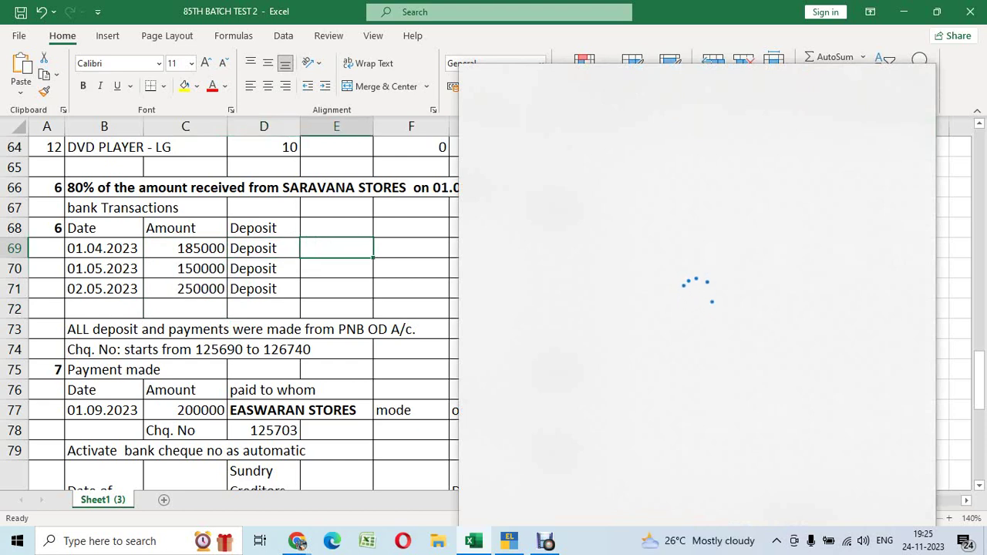
left_click(104, 248)
left_click(104, 269)
left_click(105, 289)
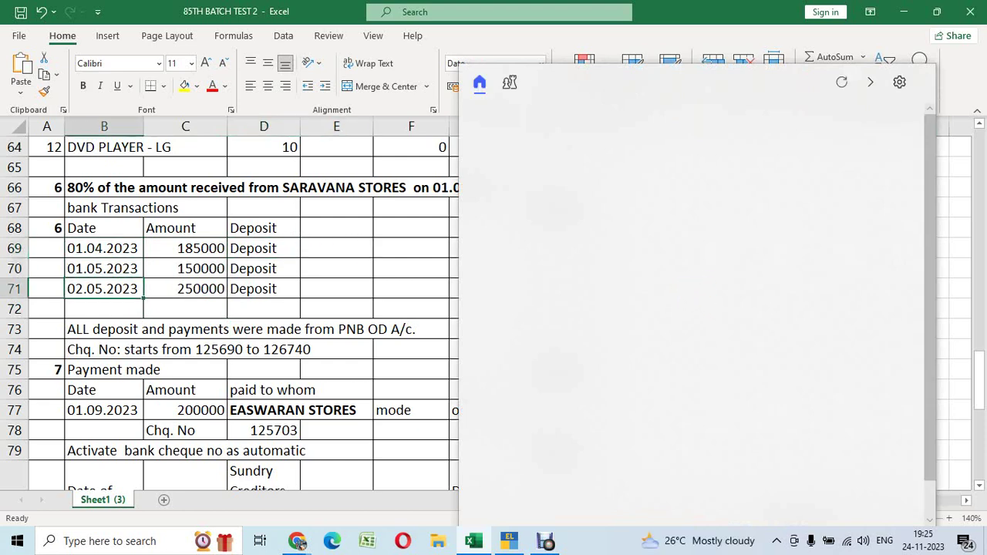
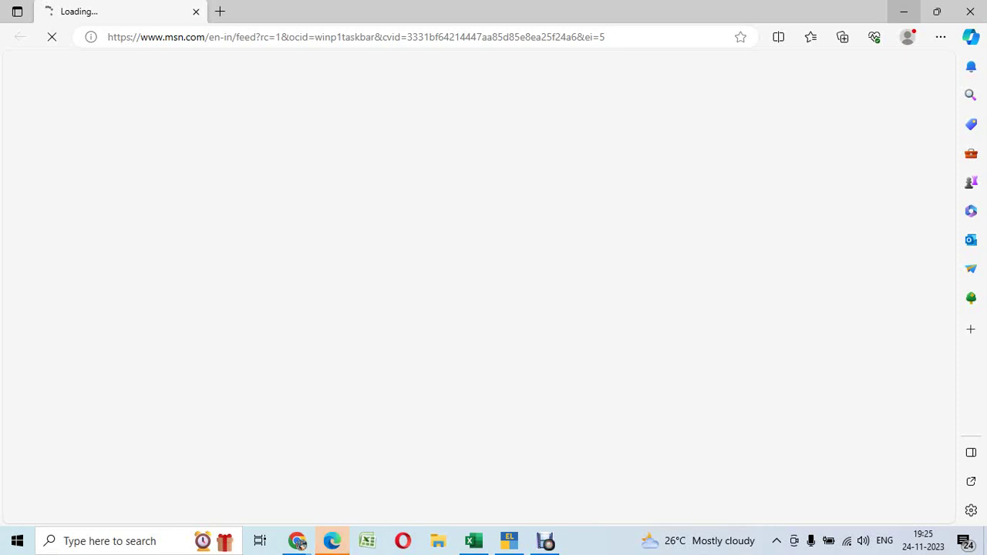
Review the 01.04.2023–02.05.2023 deposit rows 69–71 in the Excel question sheet, then return to TallyPrime
key("alt+Tab")
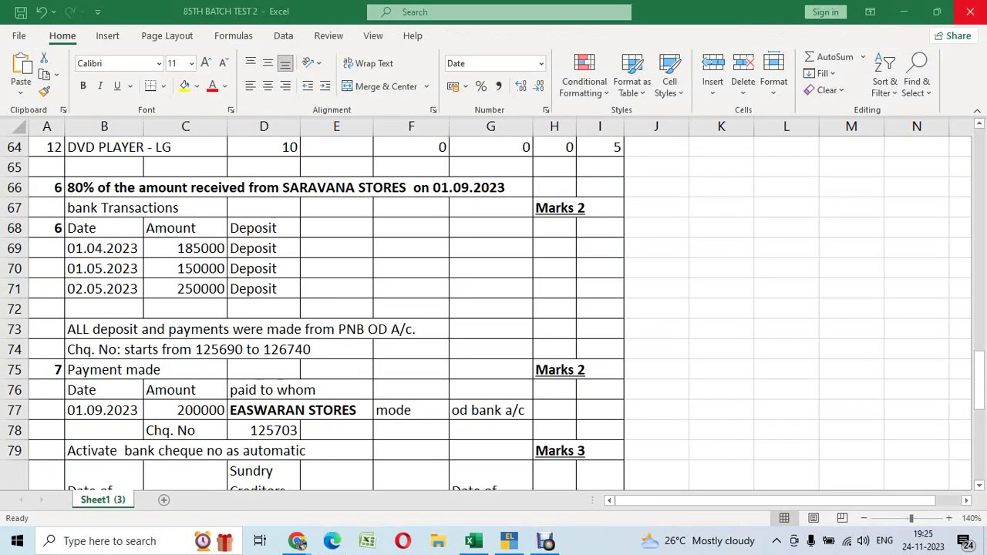
left_click(721, 307)
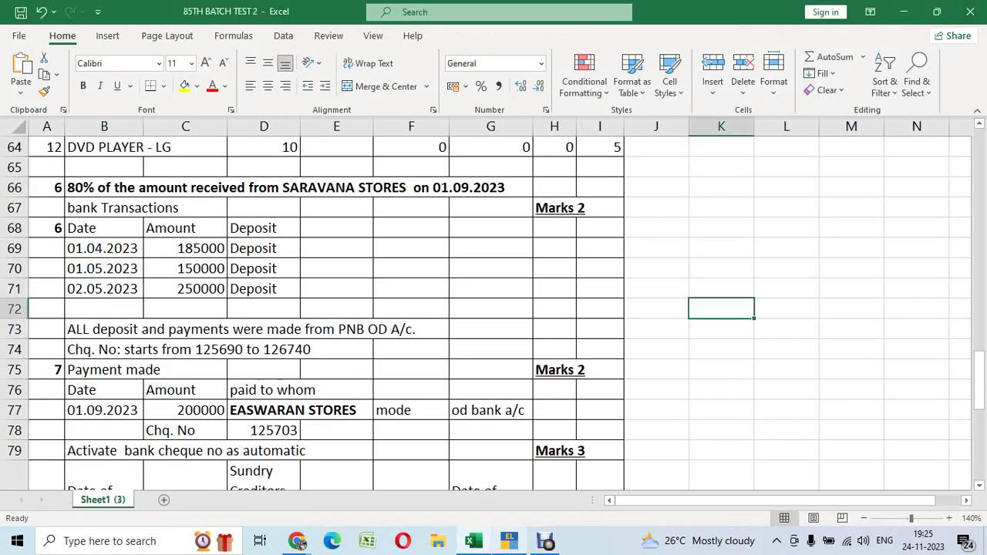
left_click(510, 541)
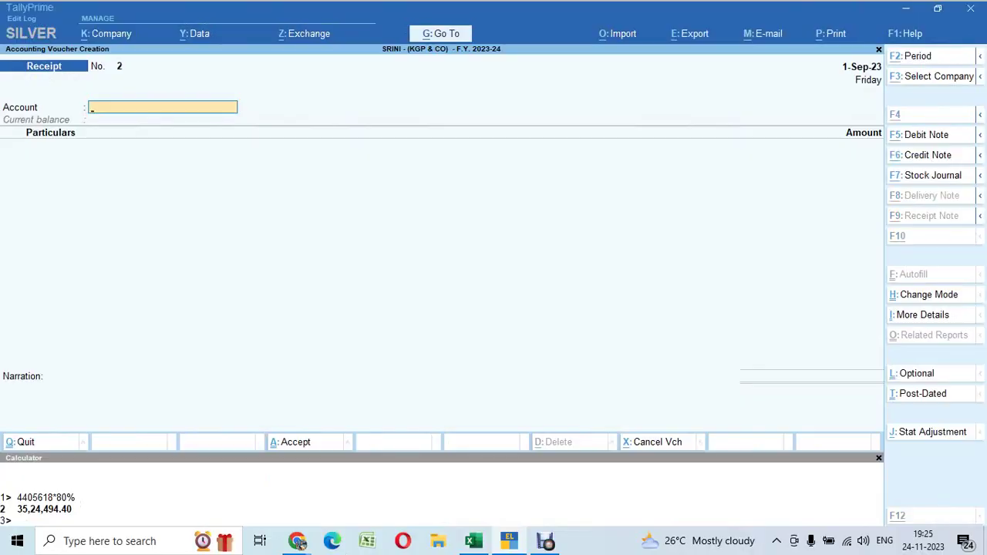
key("alt+Tab")
left_click(336, 248)
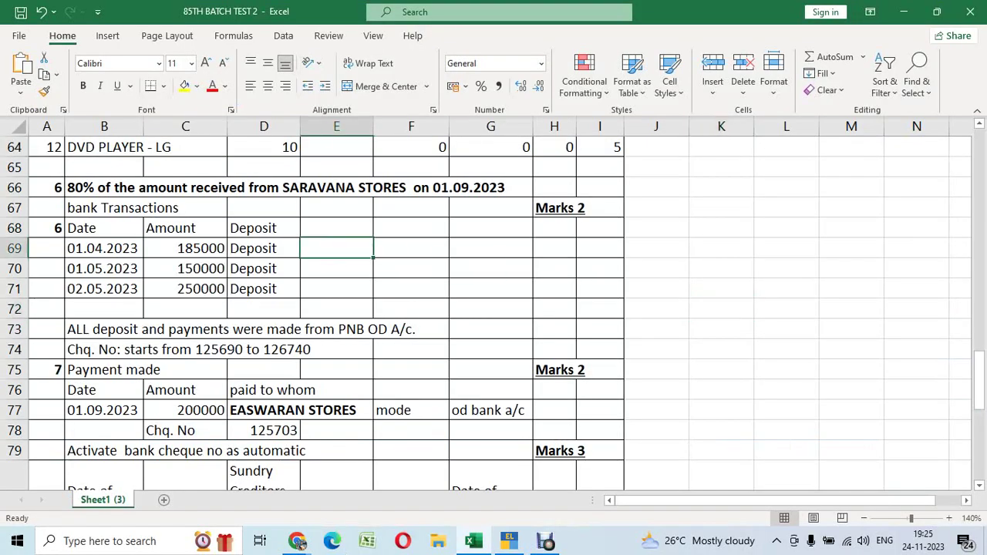
key("Left")
key("Down")
key("Down")
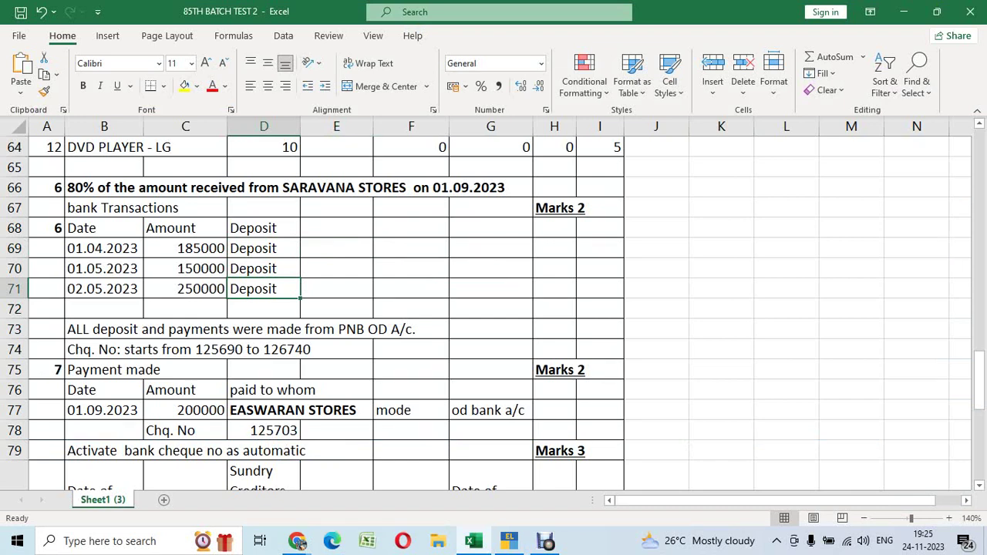
key("alt")
key("alt+Tab")
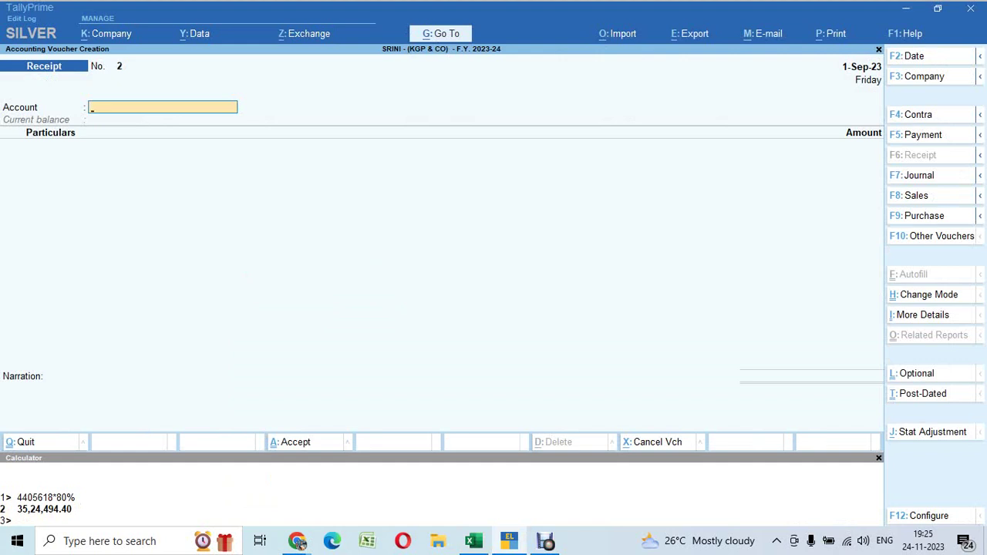
Switch the voucher type to Contra and set its date to 1-4-23
key("F4")
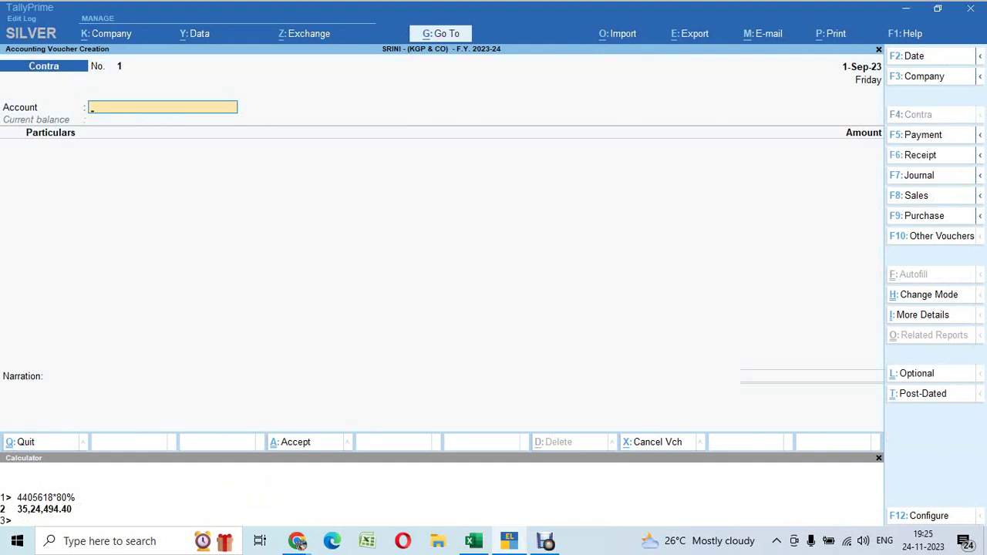
key("F2")
type("1-4-23")
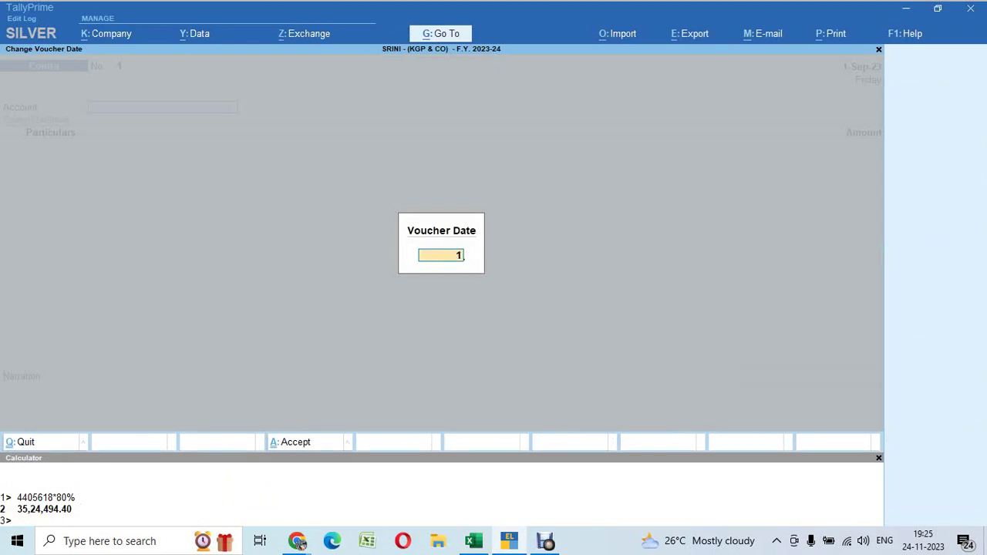
key("Return")
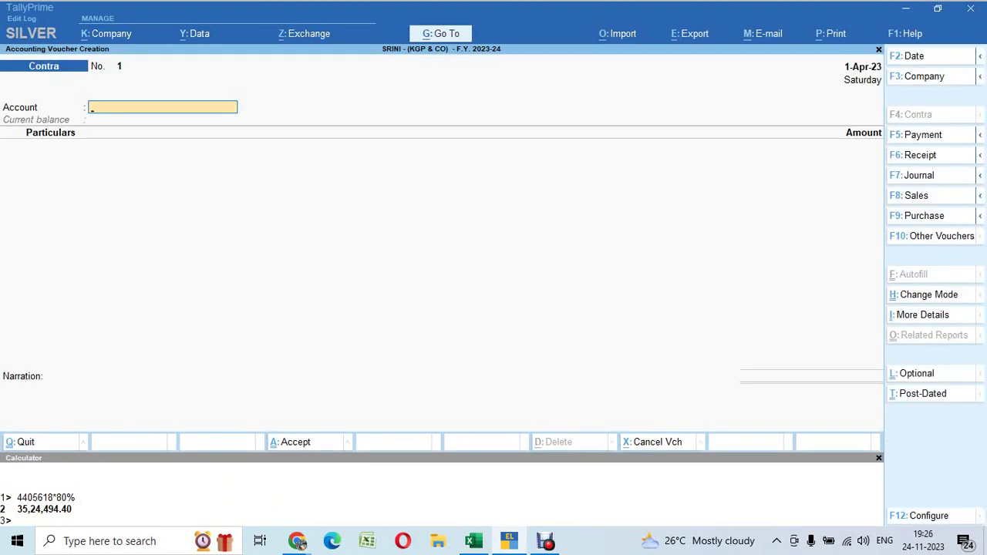
Check the 01.04.2023 deposit of 185000 in Excel row 69, then re-confirm the date as 1.4.23
key("alt+Tab")
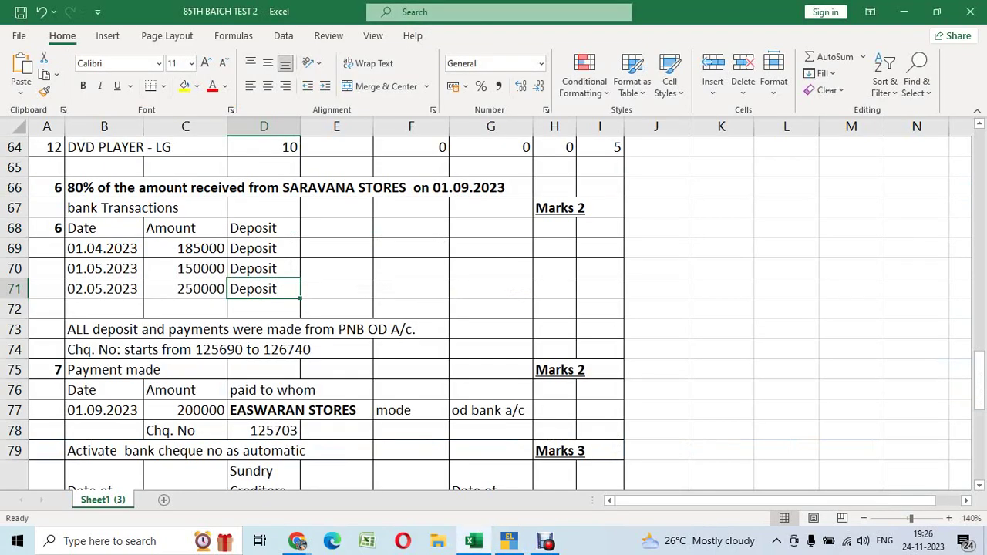
left_click(264, 248)
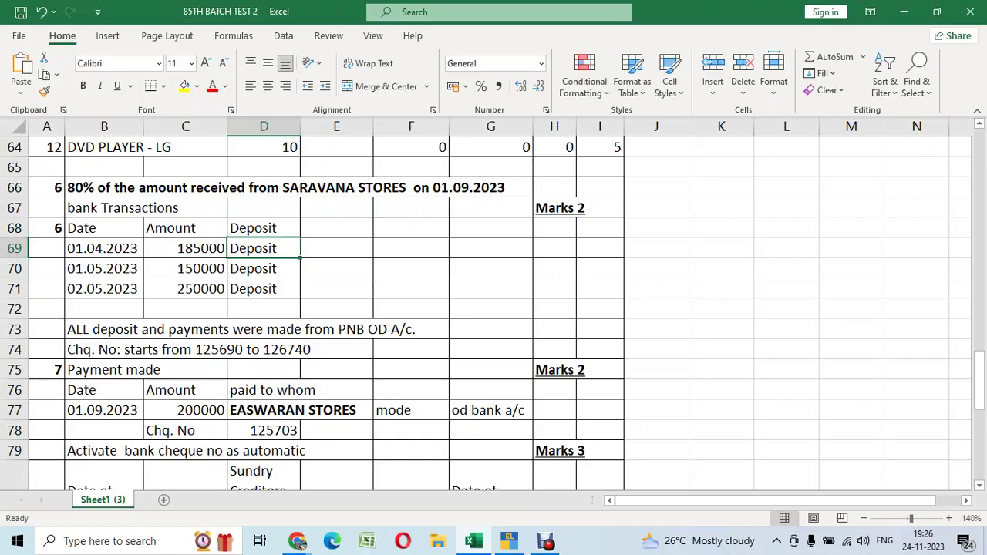
key("alt+Tab")
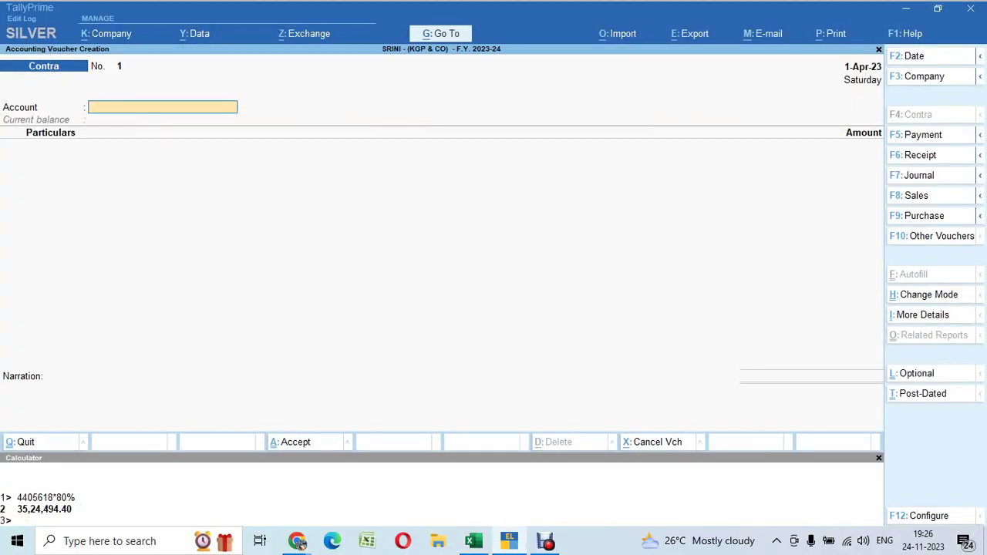
key("alt+Tab")
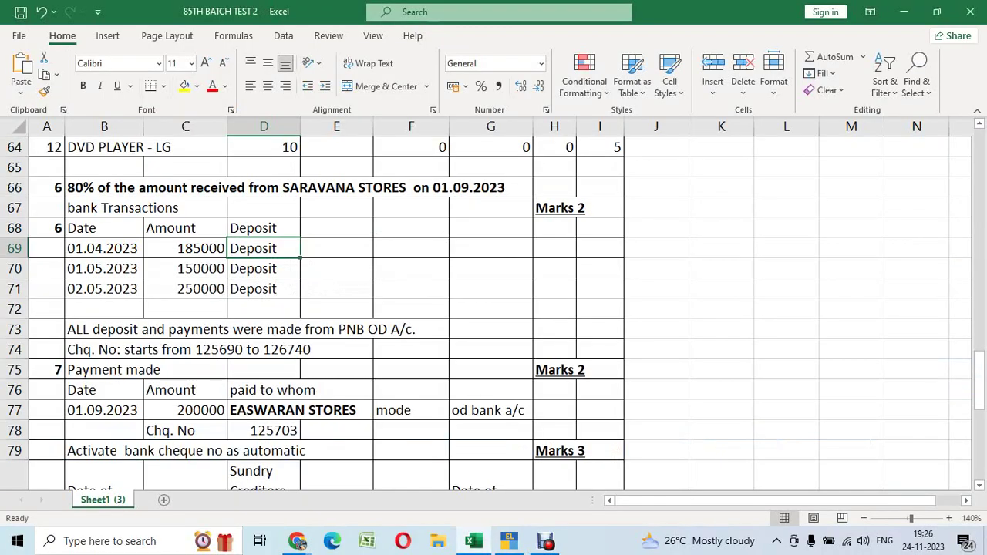
left_click(103, 248)
left_click(185, 248)
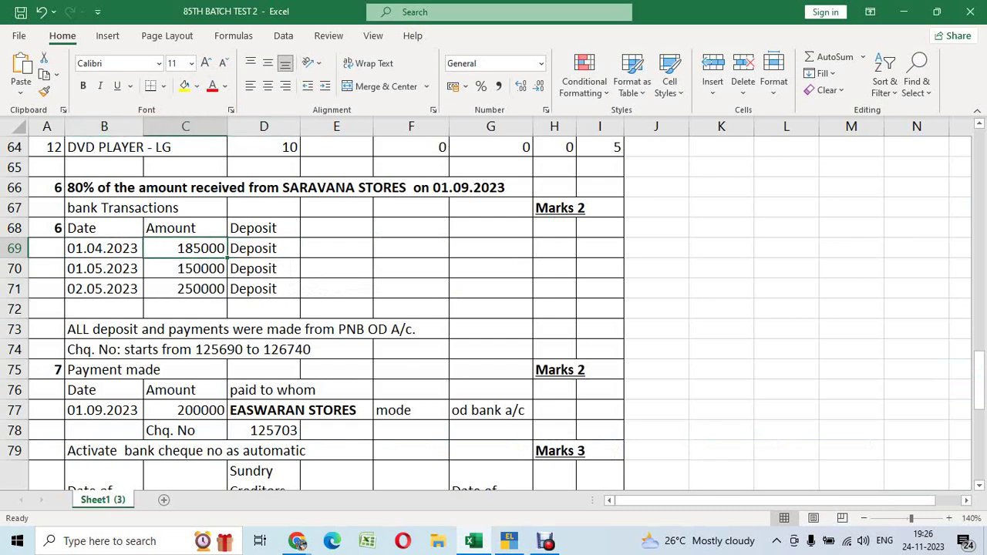
left_click(264, 248)
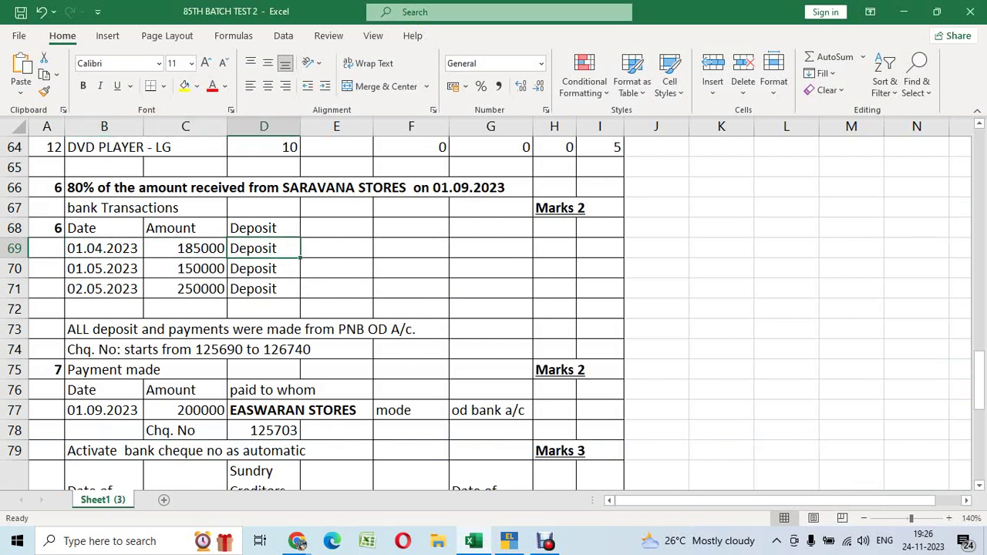
key("alt+Tab")
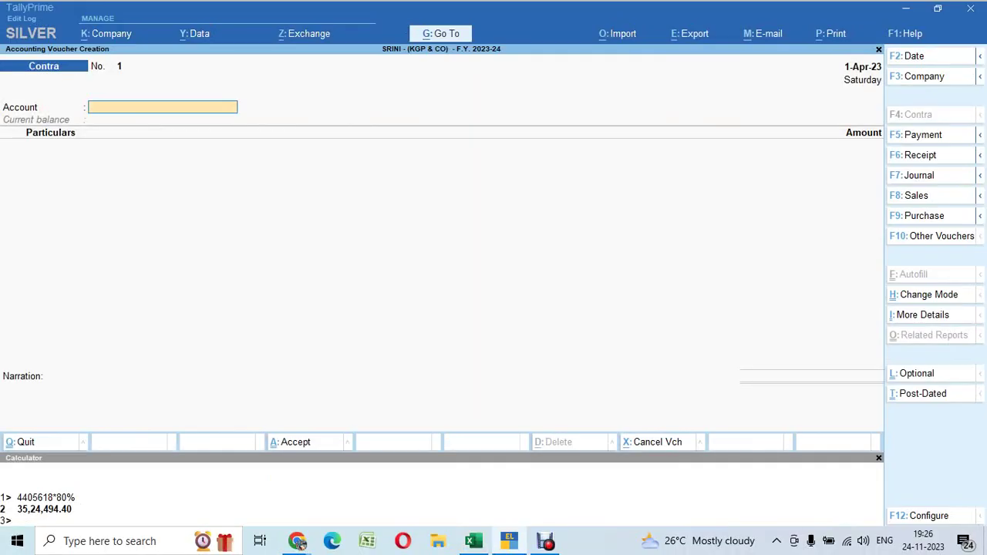
key("F2")
type("1.4.")
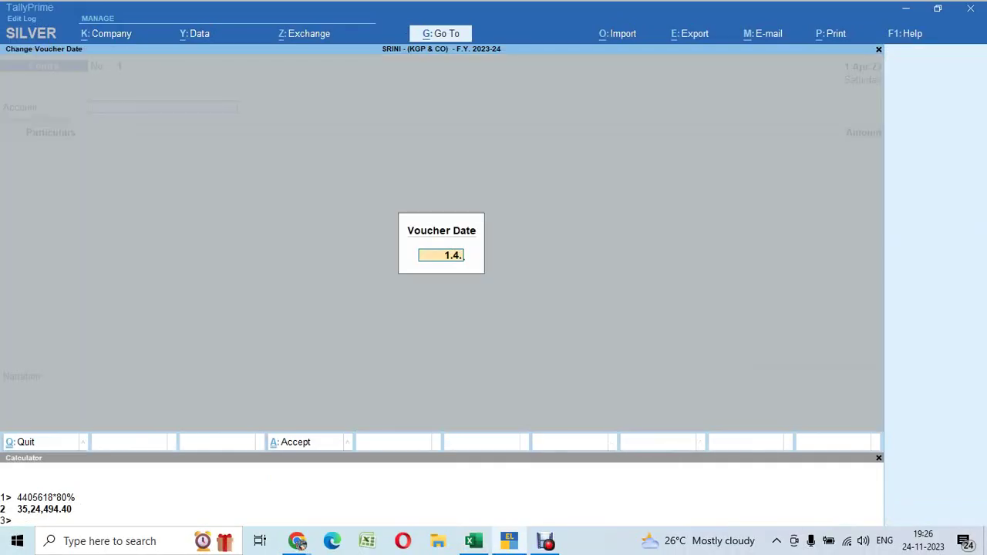
type("23")
key("Return")
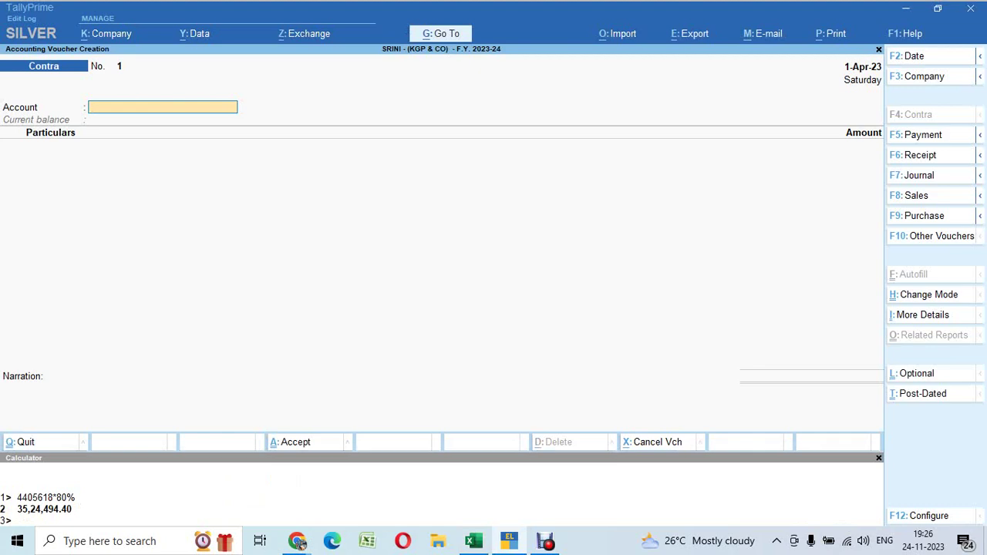
Select Hdfc Bank as the account and Cash as the particulars ledger
type("Hd")
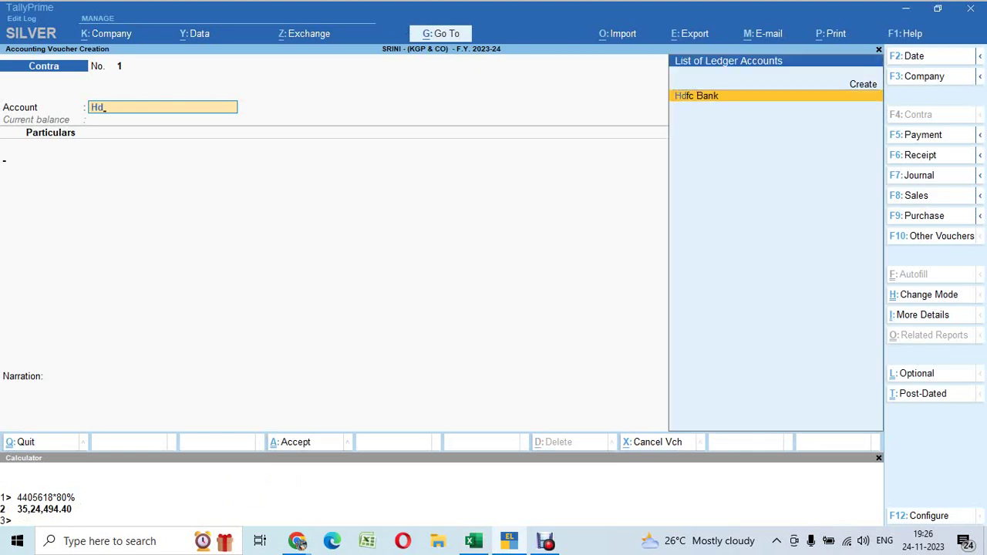
key("Return")
type("Cas")
key("Return")
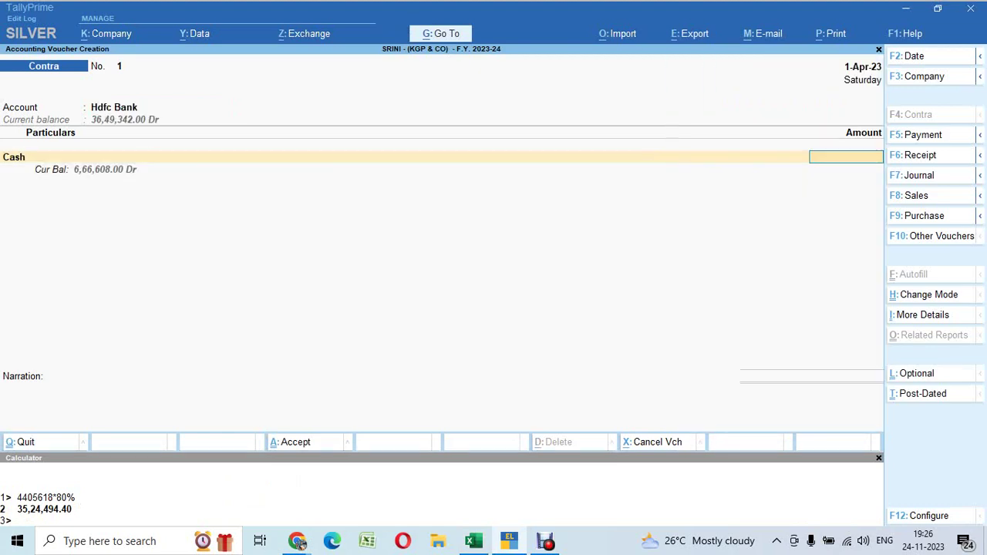
key("alt+Tab")
key("Left")
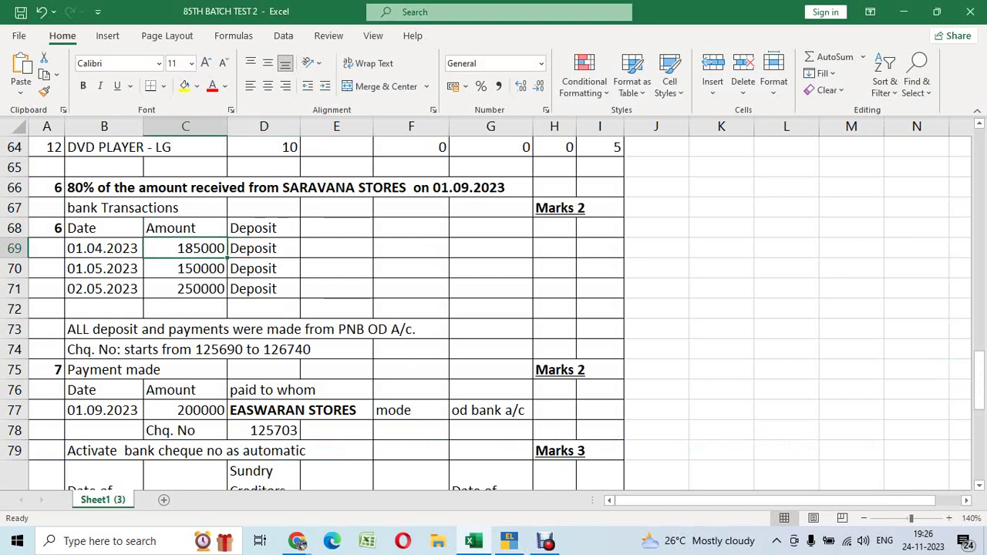
key("alt+Tab")
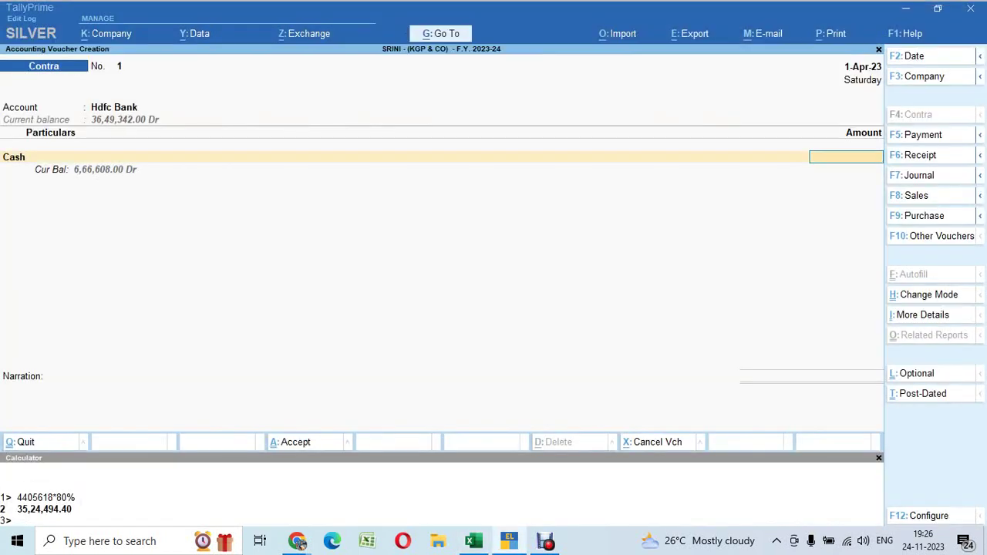
Turn on cheque book ranges in the Hdfc Bank ledger from within the voucher
key("BackSpace")
key("BackSpace")
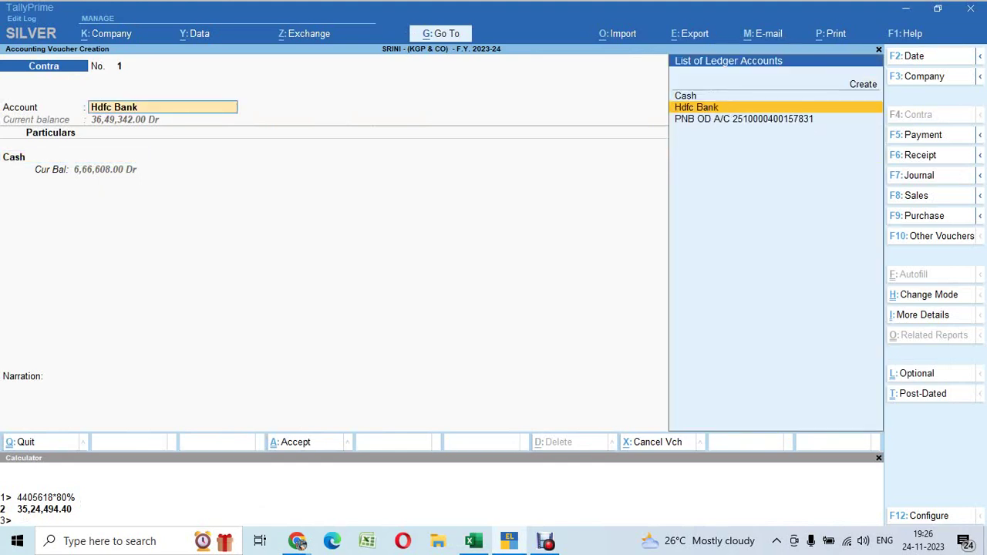
key("ctrl+Return")
key("Return")
key("Return")
key("Return")
key("Return")
key("Return")
key("Return")
key("Return")
key("Return")
key("Return")
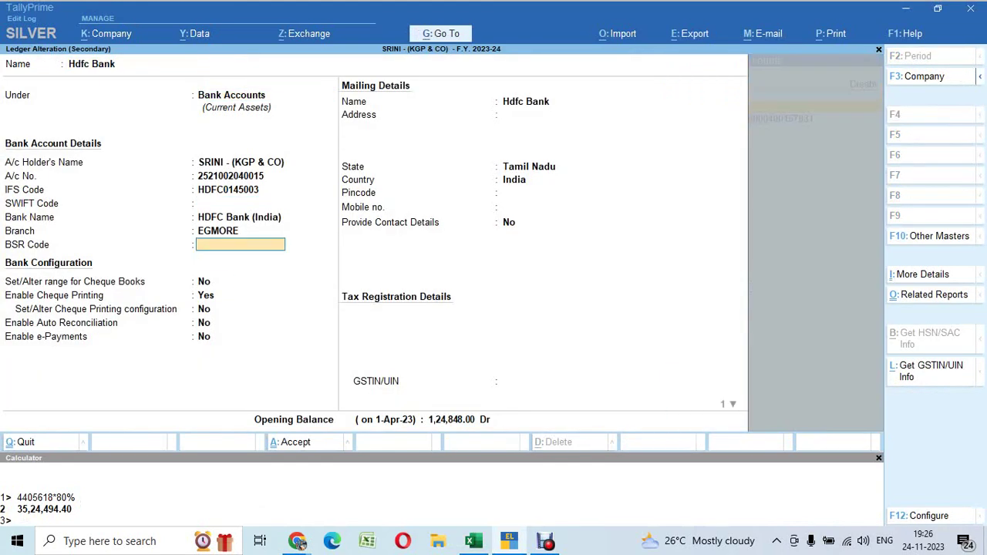
key("Up")
type("y")
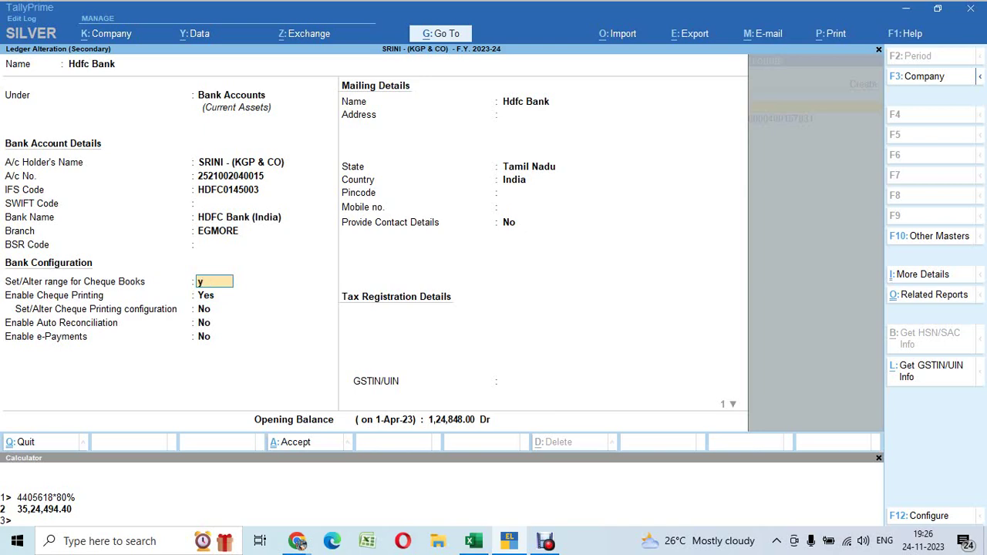
key("Return")
key("Return")
key("Return")
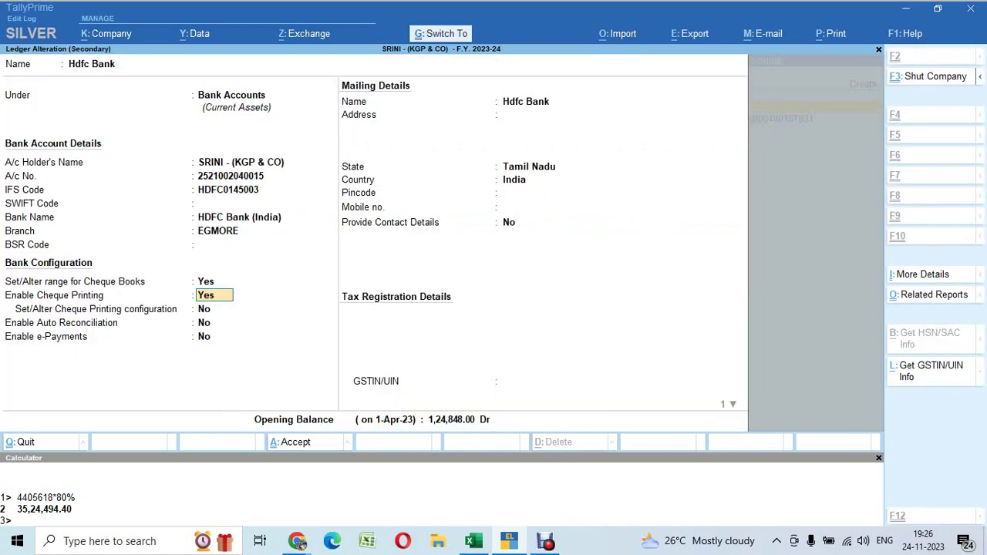
key("ctrl+a")
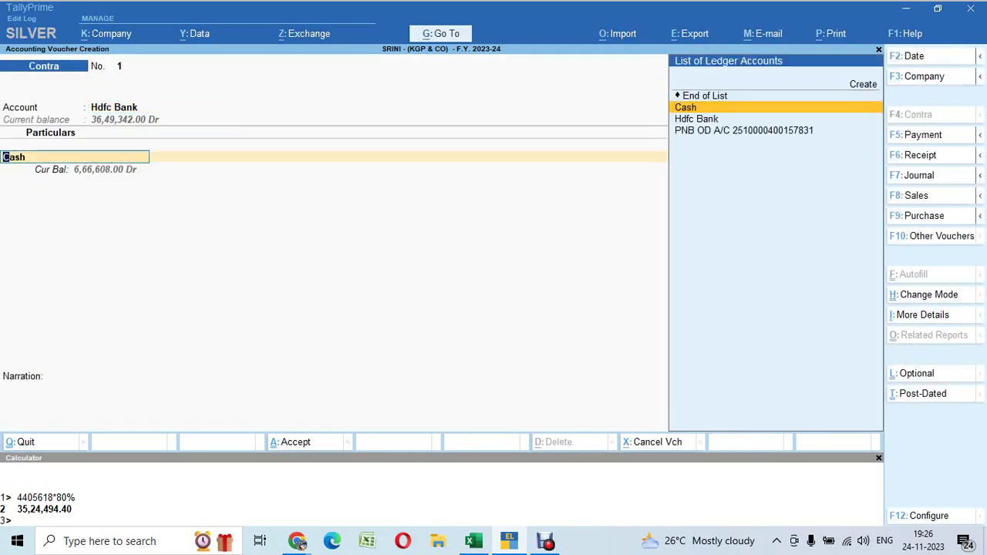
Enter the 1,85,000 Cash amount and save Contra voucher No. 1
key("Return")
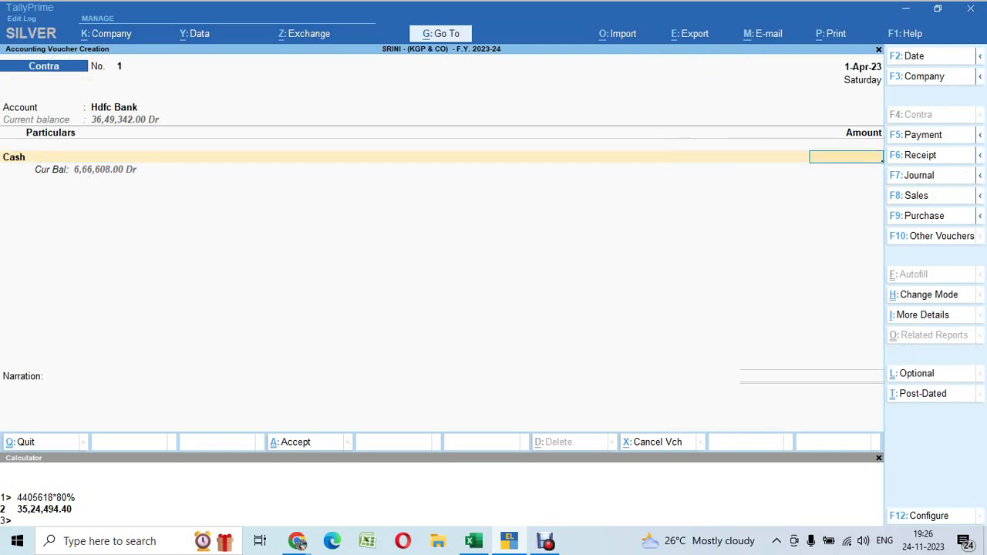
key("alt+Tab")
key("alt+Tab")
type("1,85,000")
key("Return")
key("Return")
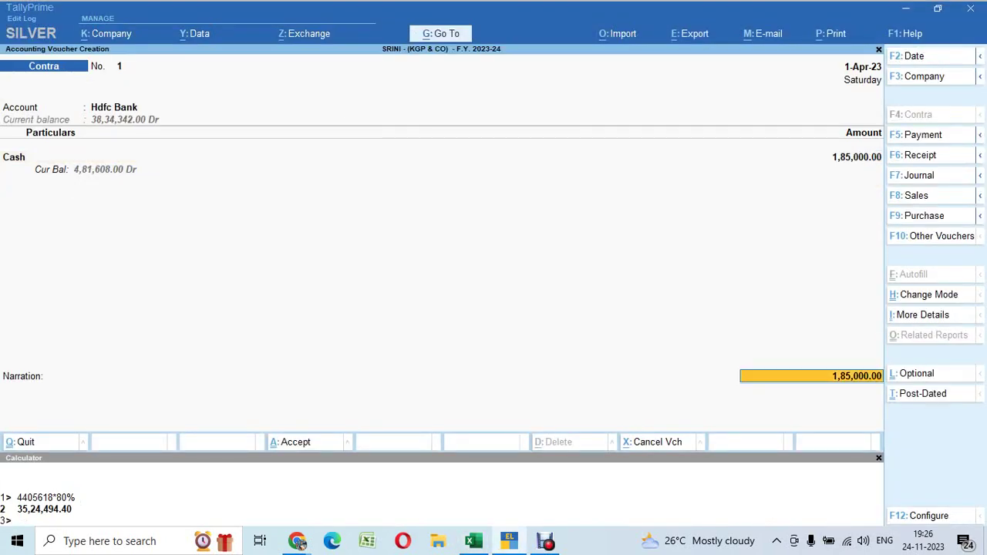
key("Return")
key("Return")
key("Return")
key("Return")
key("Return")
key("Return")
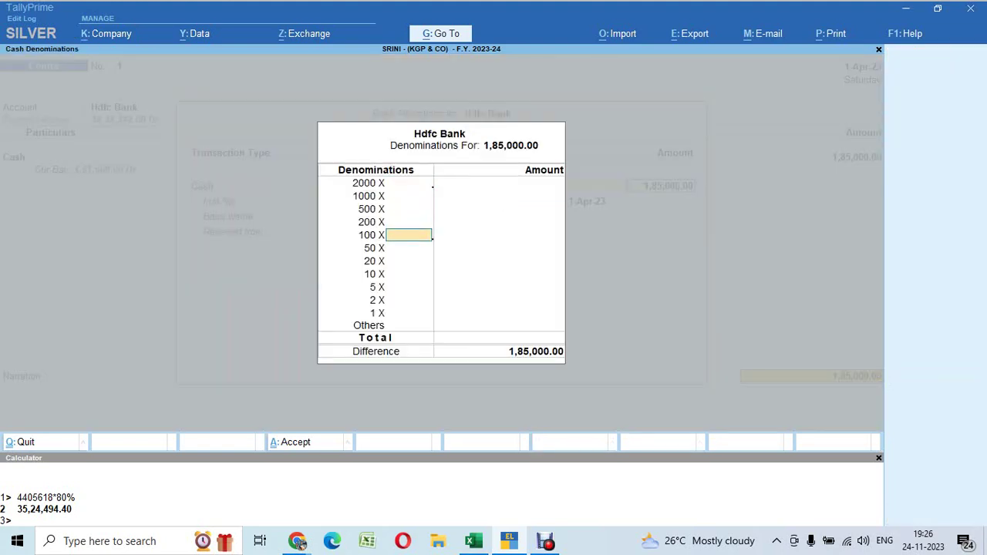
key("ctrl+a")
key("ctrl+a")
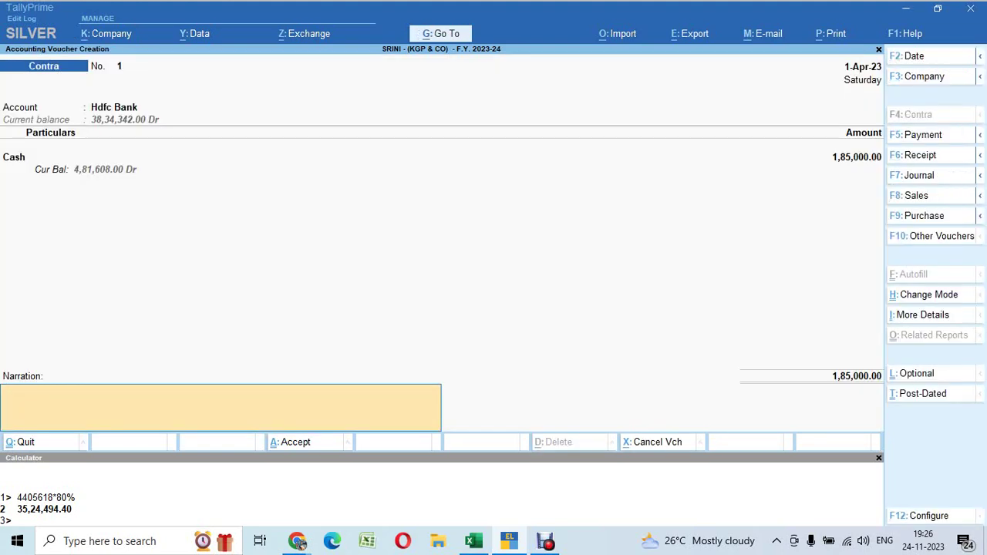
key("Return")
key("Return")
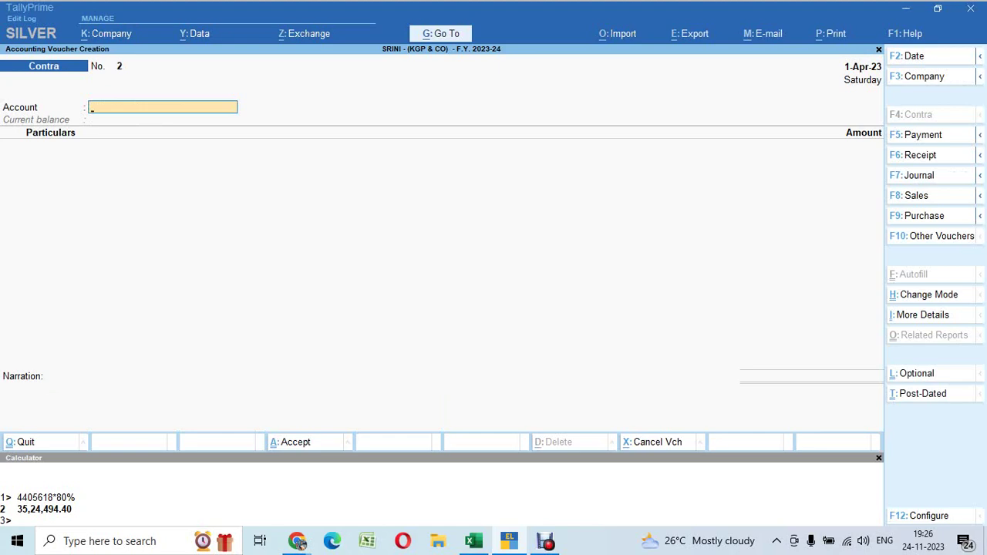
Check the 01.05.2023 deposit row in Excel and date the voucher 1-May-23
key("alt+Tab")
key("Down")
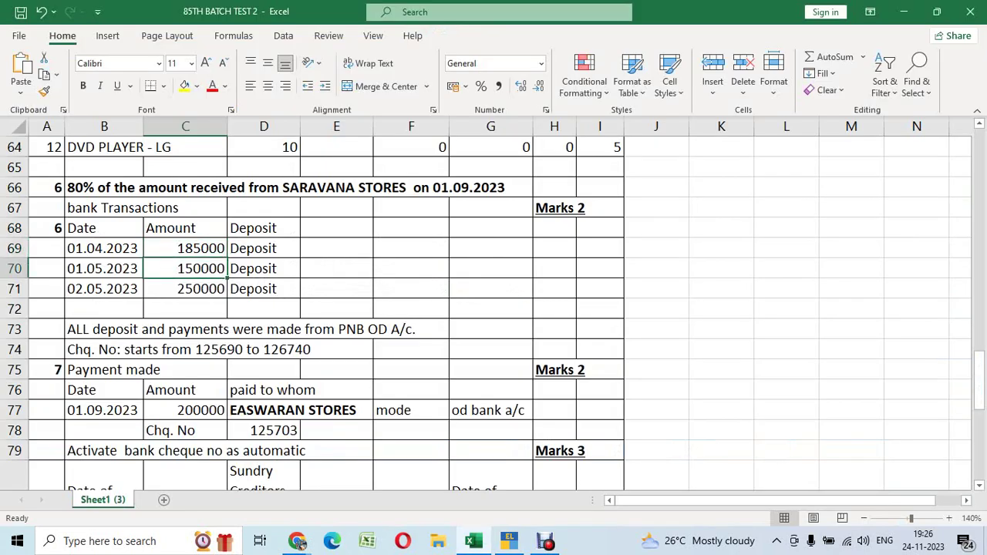
key("shift+space")
key("alt+Tab")
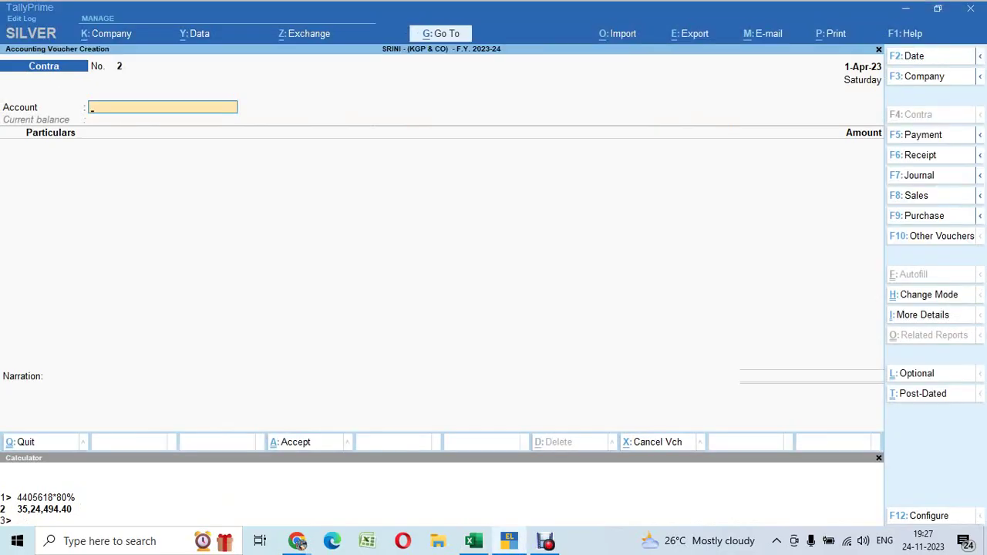
key("F2")
type("1.5.2")
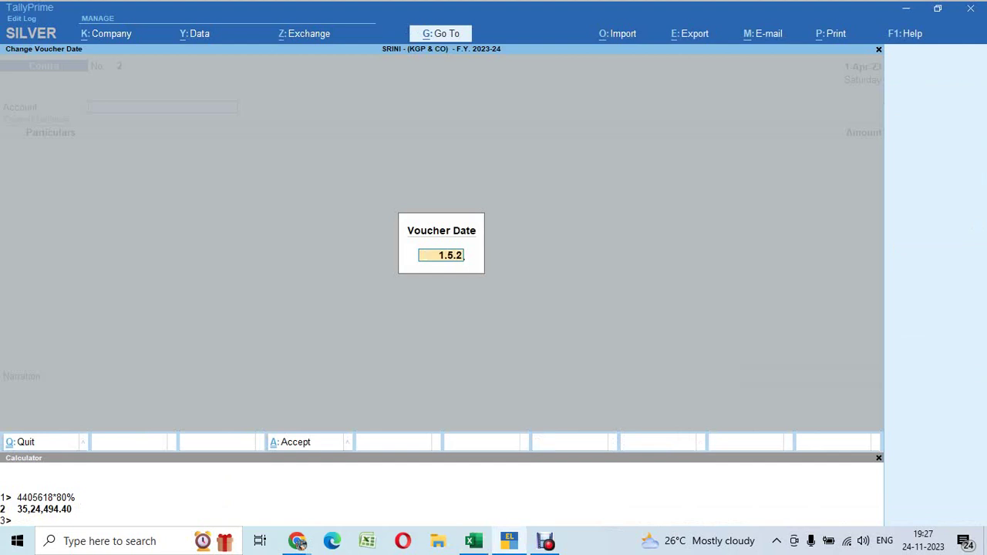
key("Return")
type("1.5")
key("Return")
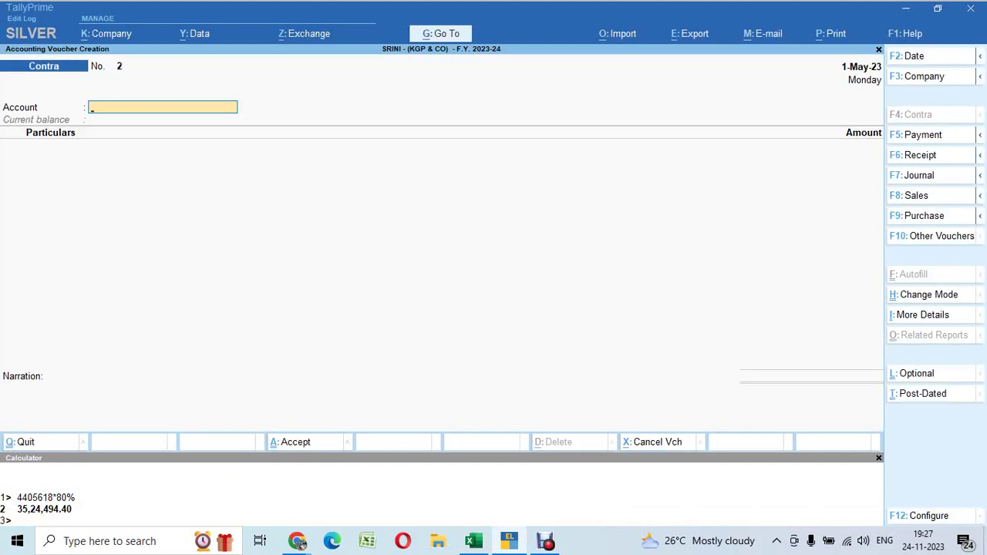
Record 1,50,000 from Cash into Hdfc Bank and save Contra No. 2
type("hd")
key("Return")
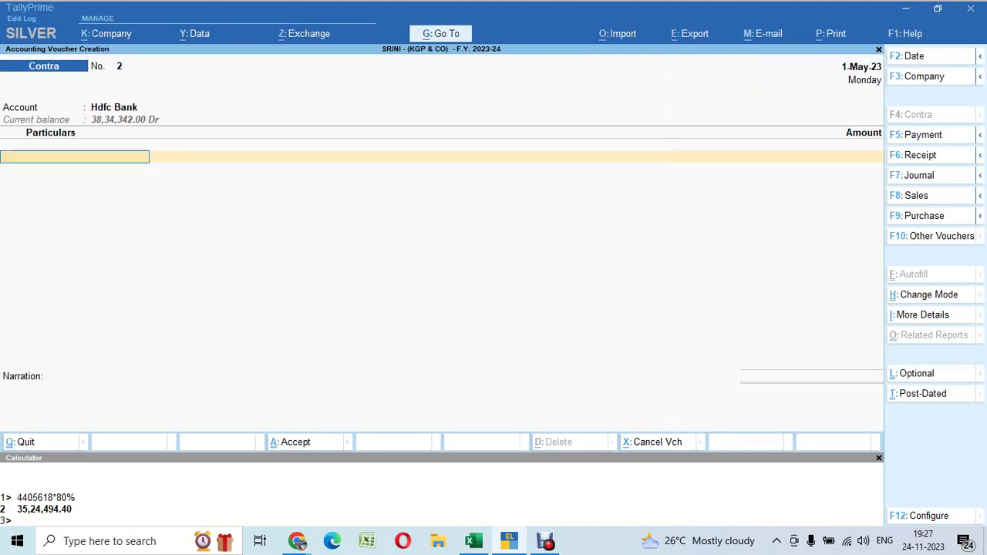
type("ca")
key("Return")
key("alt+Tab")
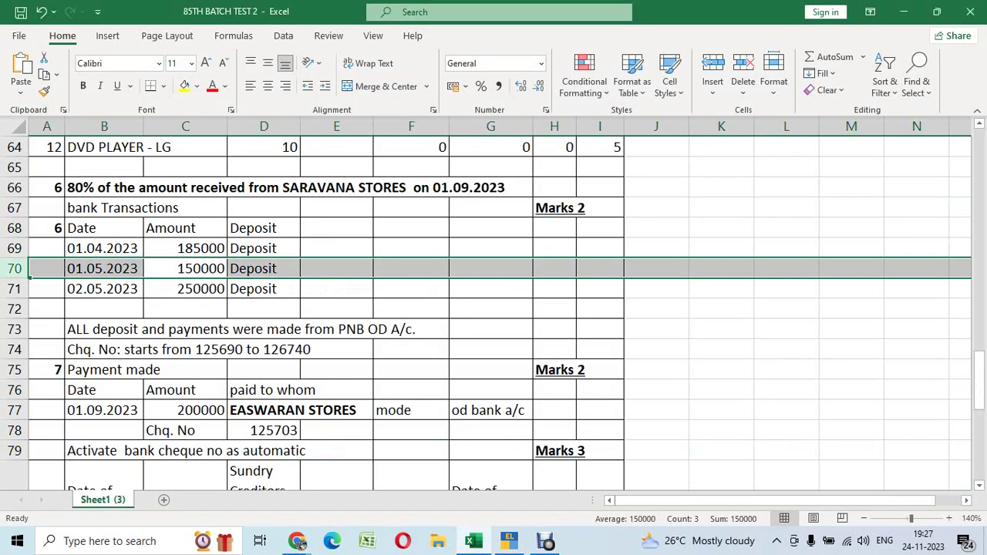
key("alt+Tab")
type("150000")
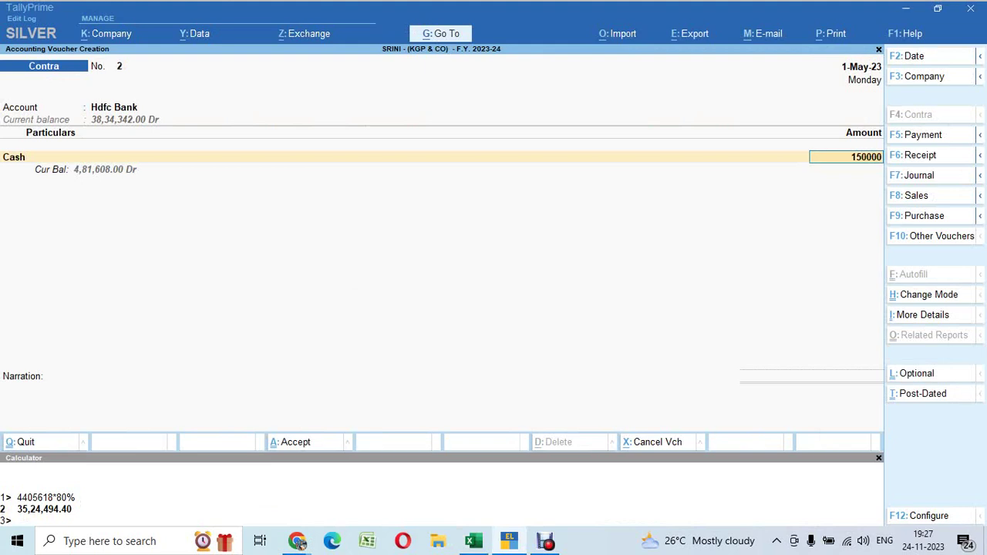
key("Return")
key("Return")
key("Return")
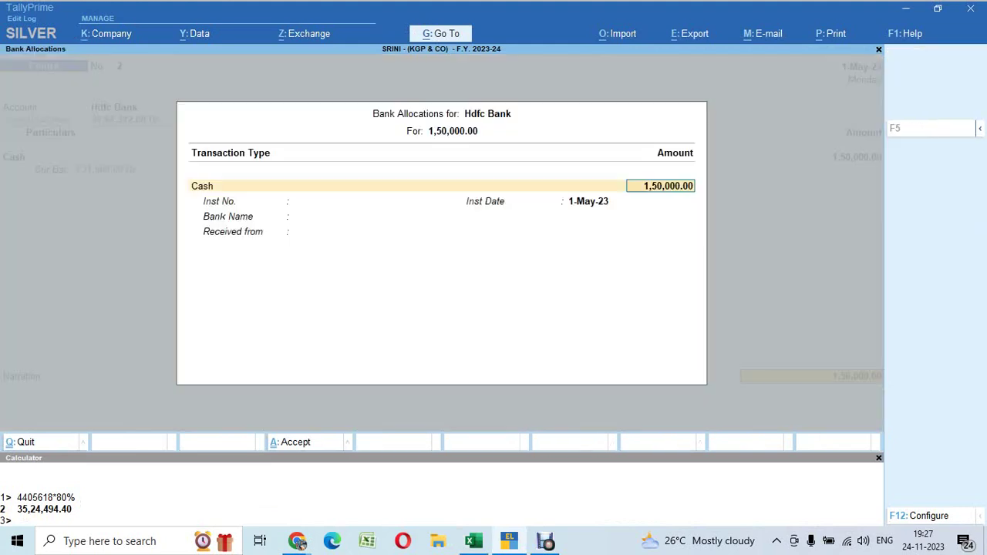
key("Return")
key("Return")
key("Return")
key("ctrl+a")
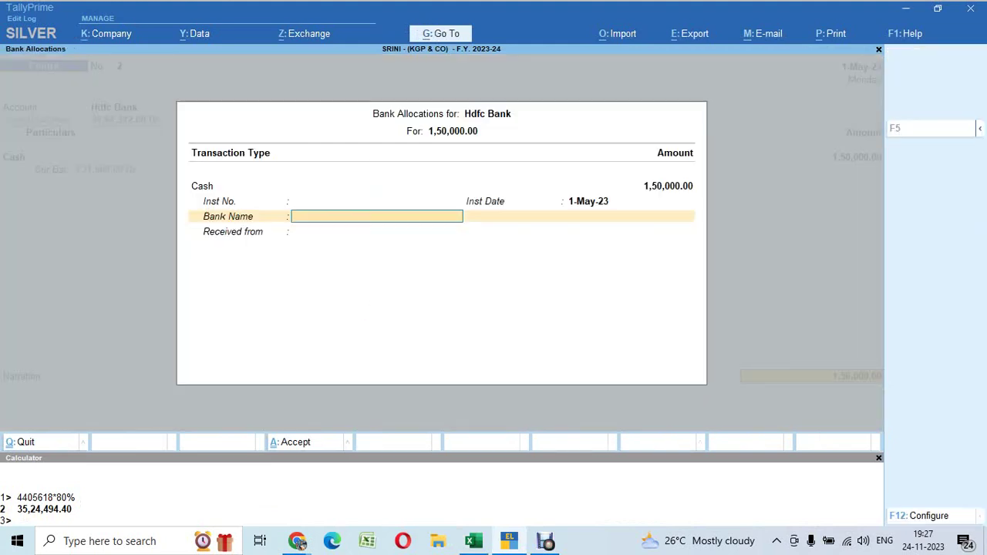
key("ctrl+a")
key("Return")
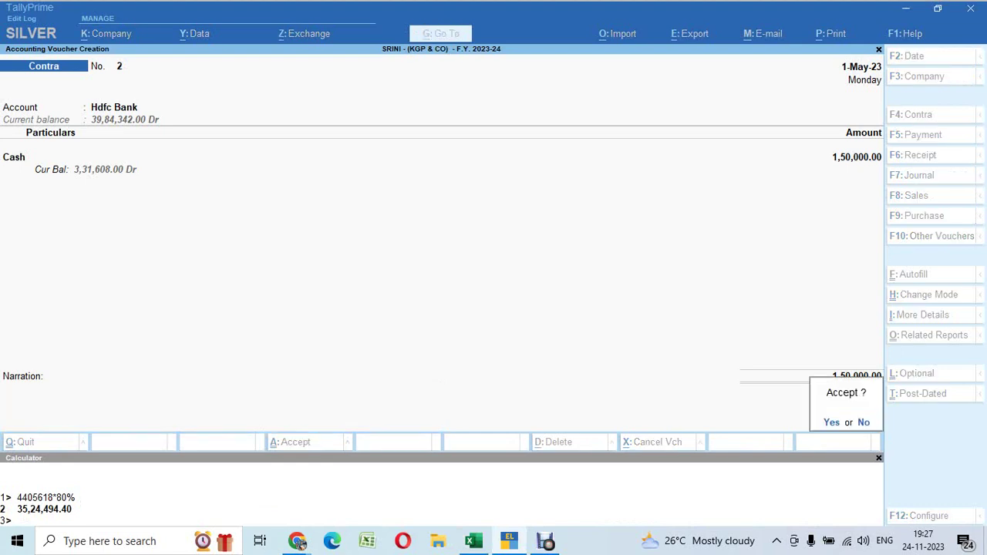
key("Return")
Check the 02.05.2023 deposit row in Excel and date Contra No. 3 as 2-May-23
key("alt+Tab")
key("Down")
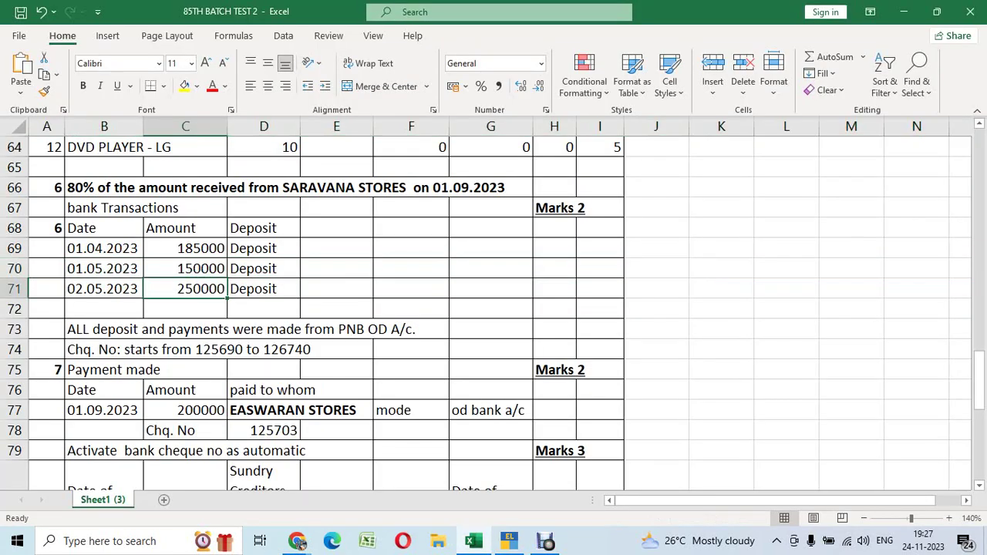
key("shift+space")
key("alt+Tab")
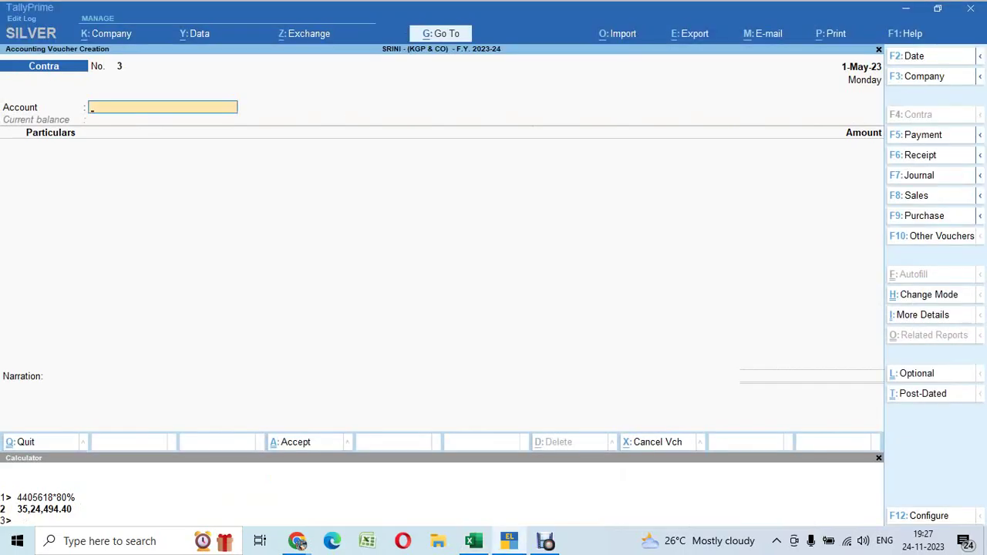
key("F2")
type("2")
key("Return")
Save Contra No. 3 for 2,50,000 Cash into Hdfc Bank, then return to Excel's cell C72
type("hd")
key("Return")
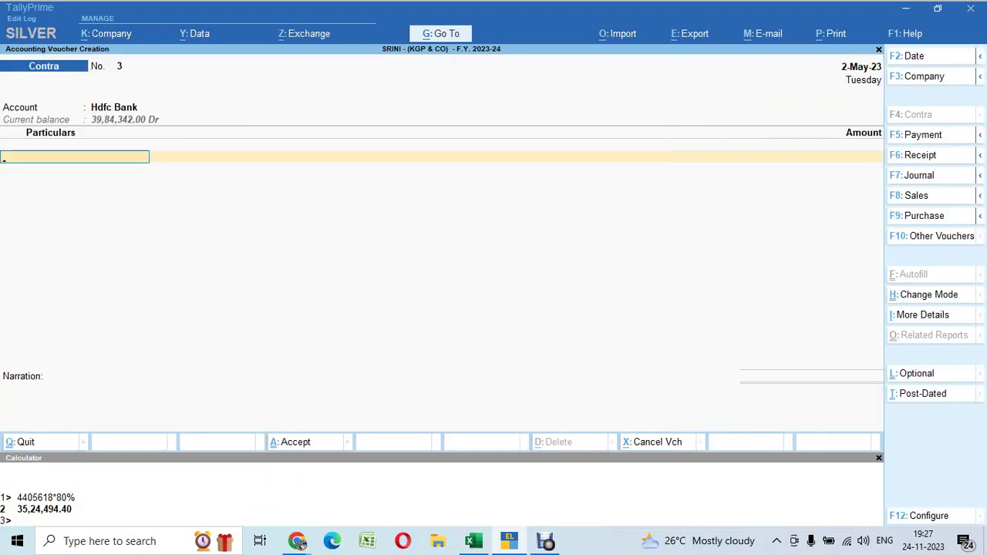
type("ca")
key("Return")
key("alt+Tab")
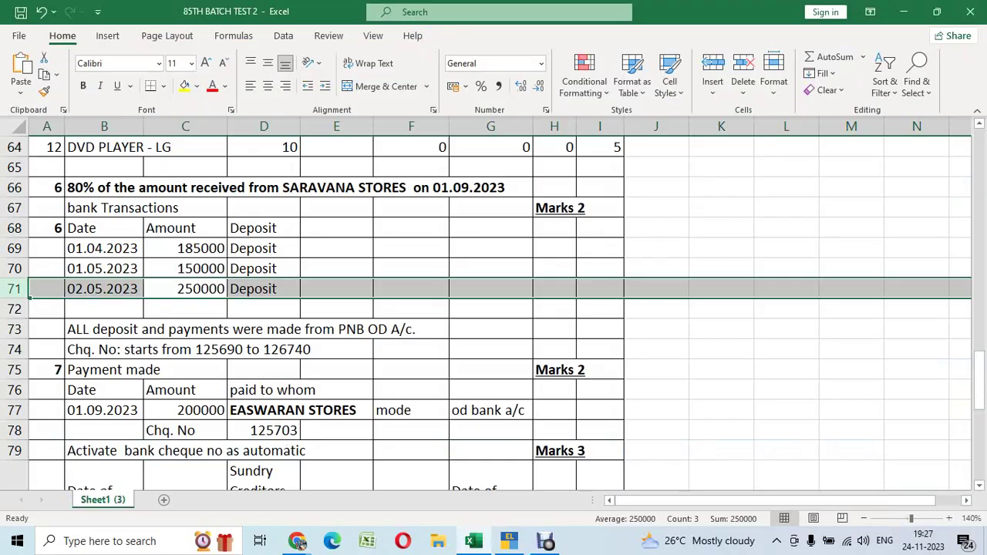
key("alt+Tab")
type("250000")
key("Return")
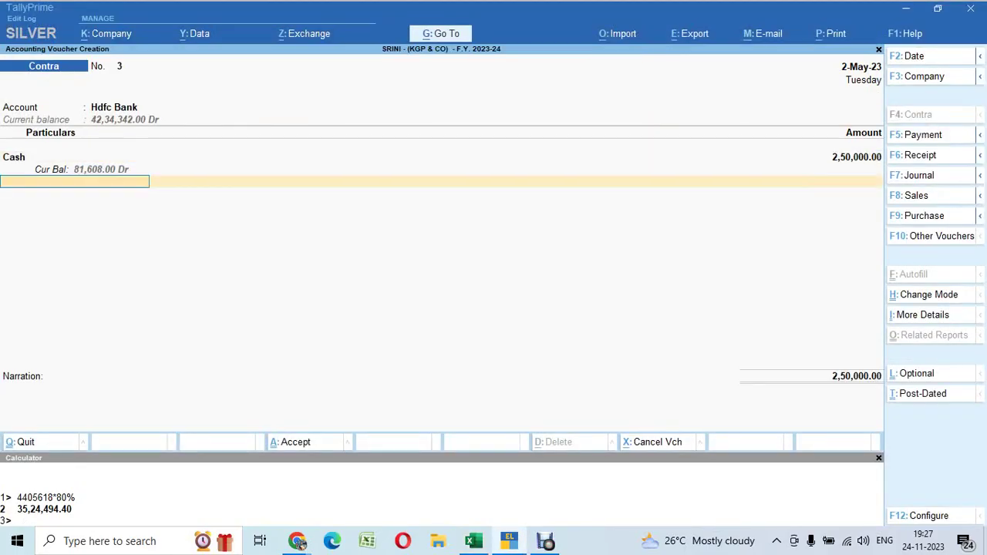
key("Return")
key("Return")
key("Return")
key("Return")
key("Return")
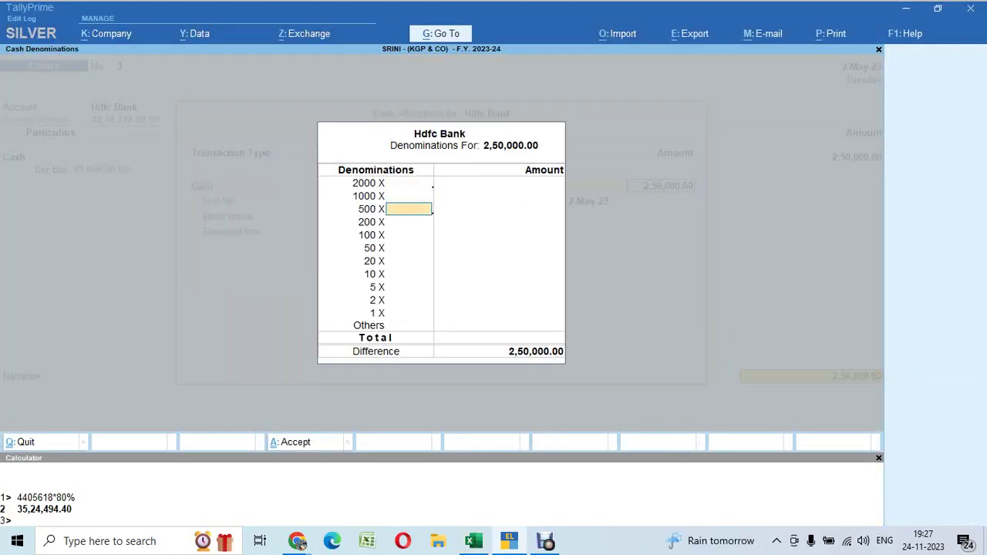
key("Return")
key("Return")
key("Return")
key("Return")
key("Return")
key("Return")
key("Return")
key("Return")
key("Return")
key("Return")
key("Return")
key("Return")
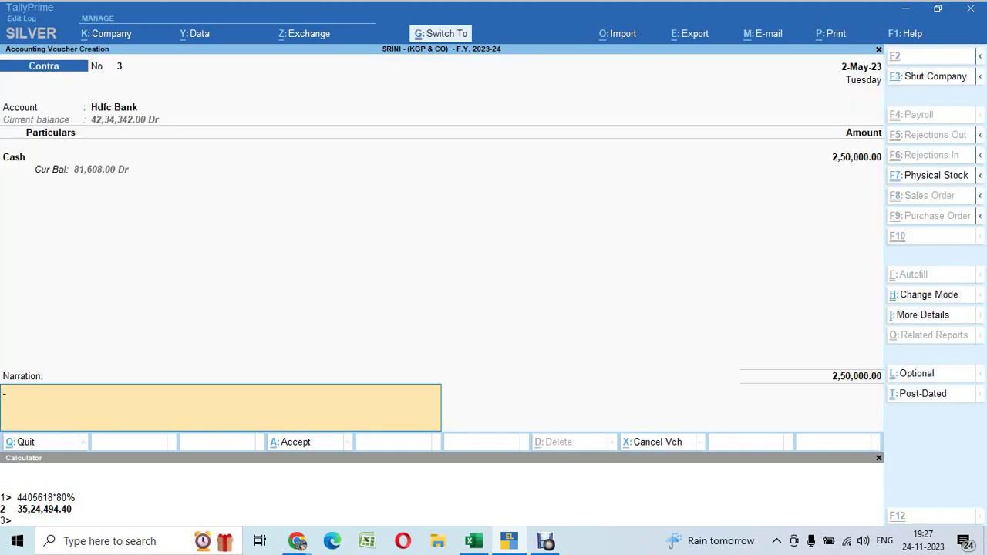
key("Return")
key("alt+Tab")
left_click(185, 308)
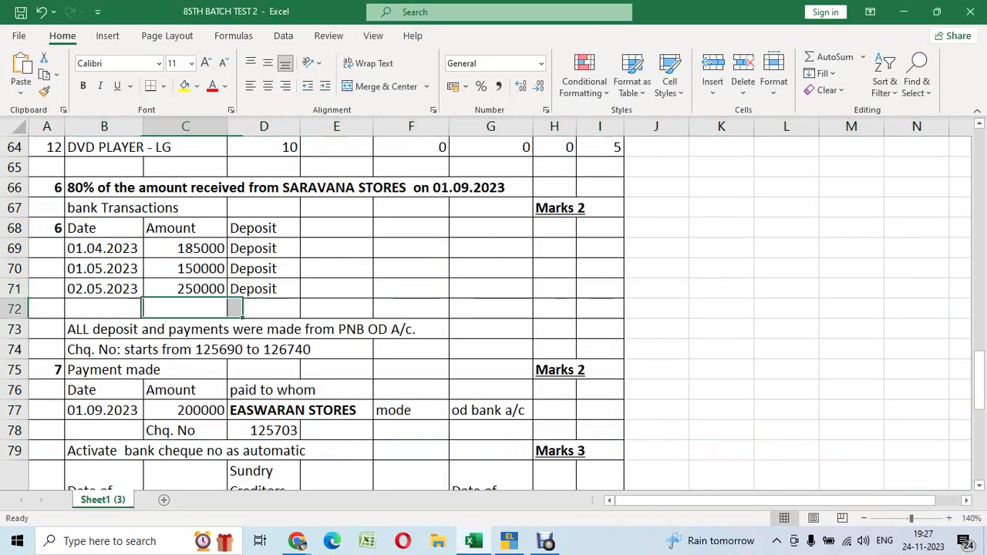
Select the deposits-and-payments note in cell B73 of the question sheet
key("Down")
key("Down")
key("Down")
key("Down")
key("Up")
key("Up")
key("Up")
key("Up")
key("Left")
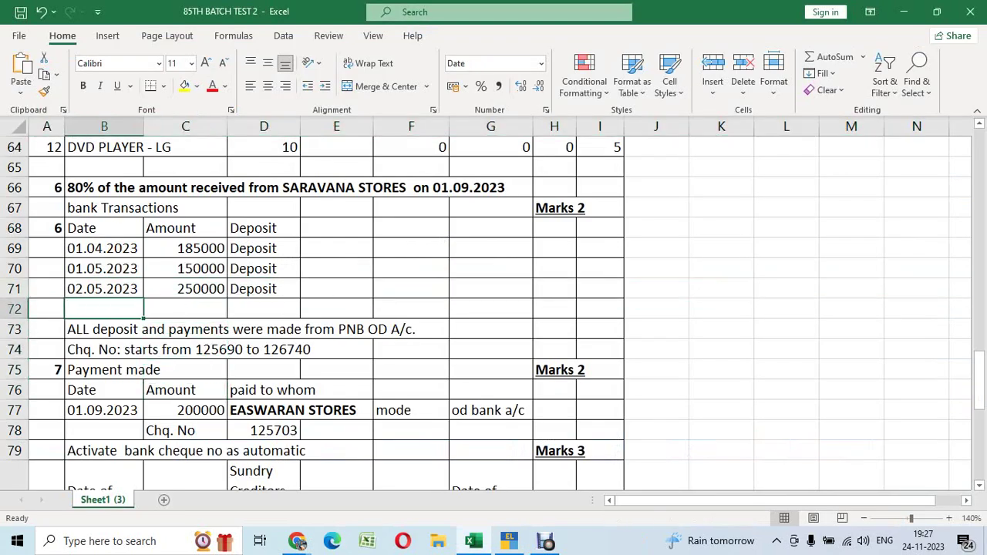
left_click(104, 329)
key("Down")
key("Up")
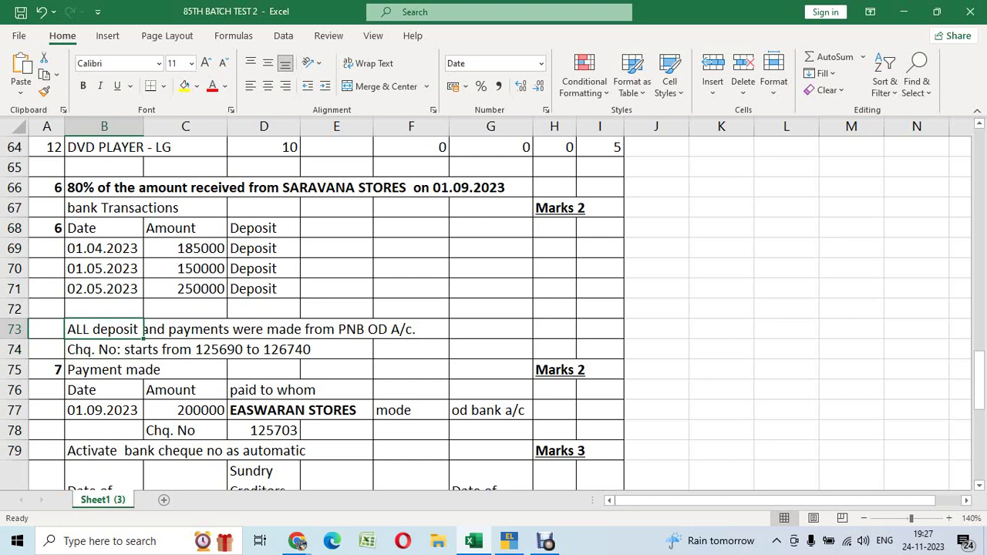
Replace the bank name in B73's note with hdfc and confirm it
key("F2")
key("Home")
type("'")
key("End")
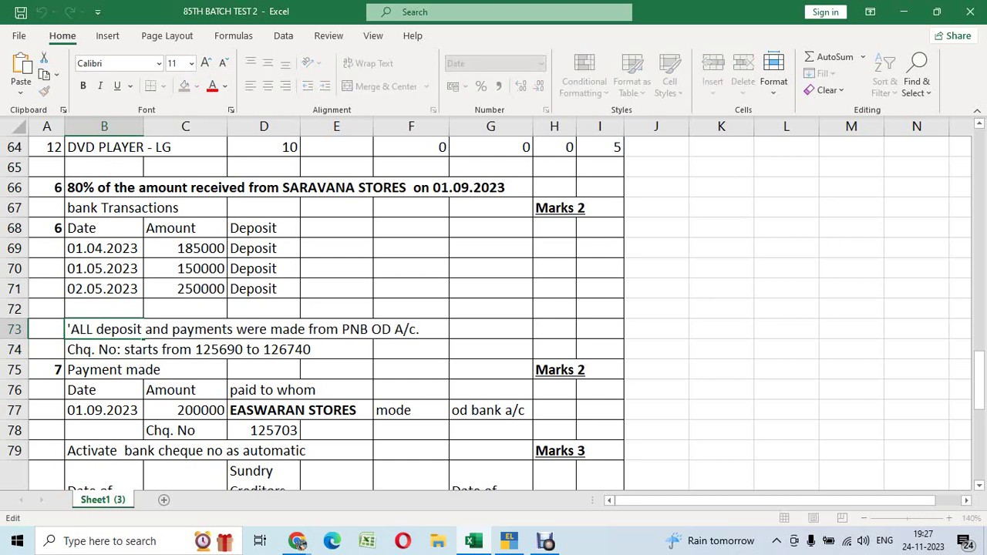
key("Left")
key("Left")
key("Left")
key("Left")
key("Left")
key("BackSpace")
key("BackSpace")
key("BackSpace")
key("BackSpace")
key("BackSpace")
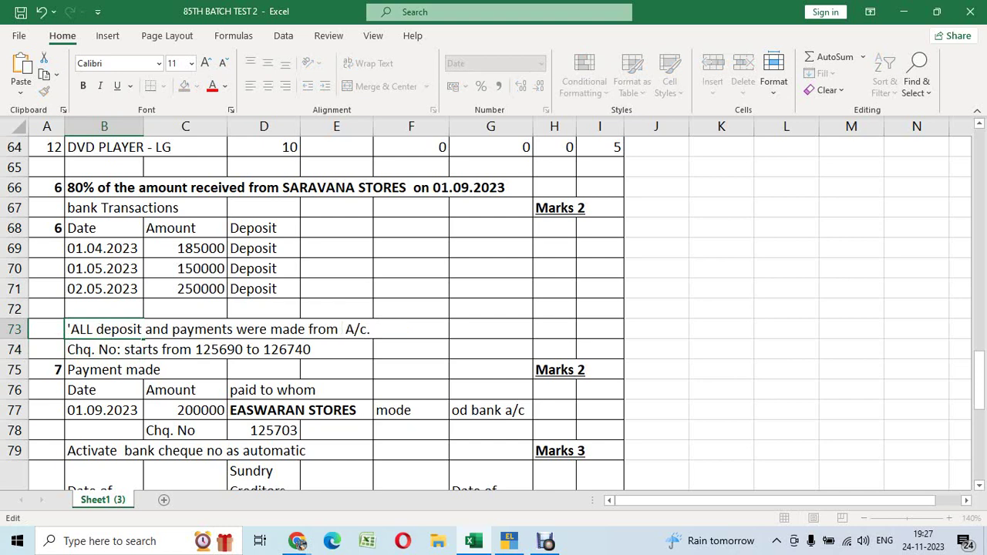
type("hdfc")
key("Return")
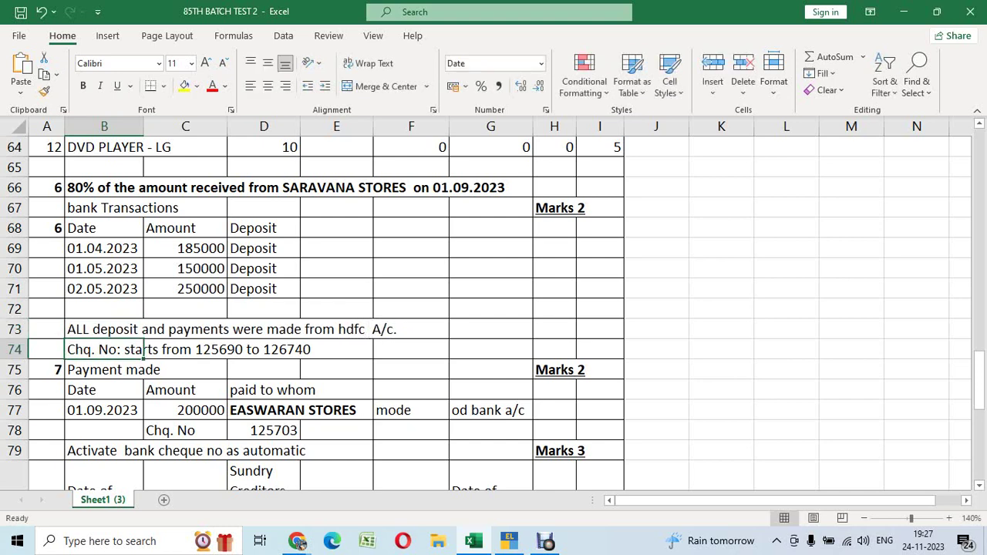
key("Down")
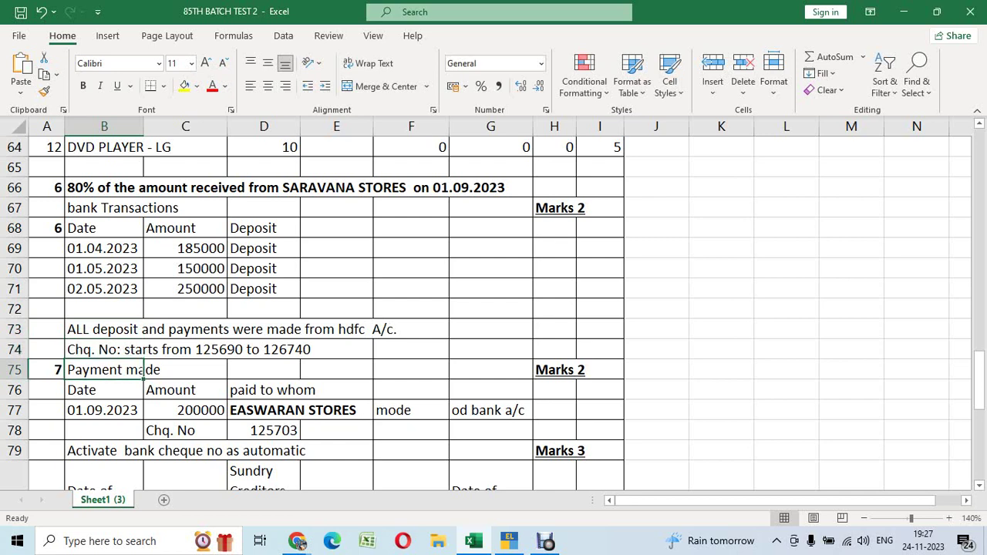
key("Up")
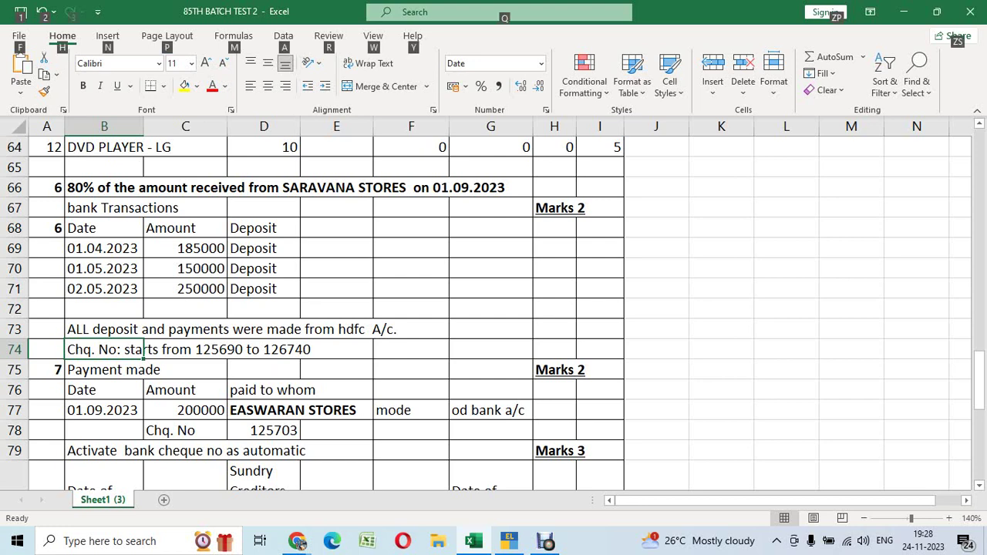
key("alt+Tab")
Alter the Hdfc Bank ledger to set cheque book ranges to Yes, showing BOOK NO: 1, 101201–101300
key("Escape")
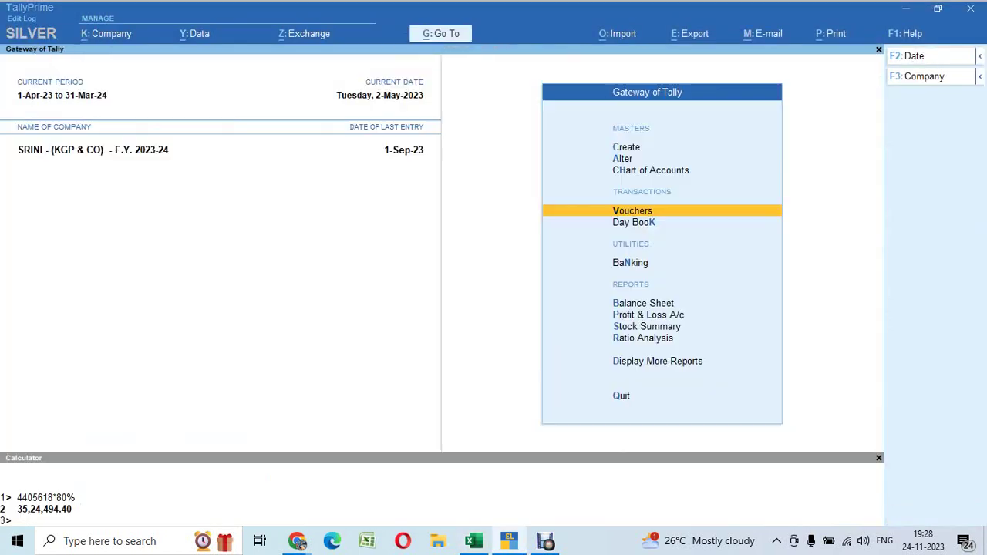
key("Up")
key("Up")
key("Up")
key("Down")
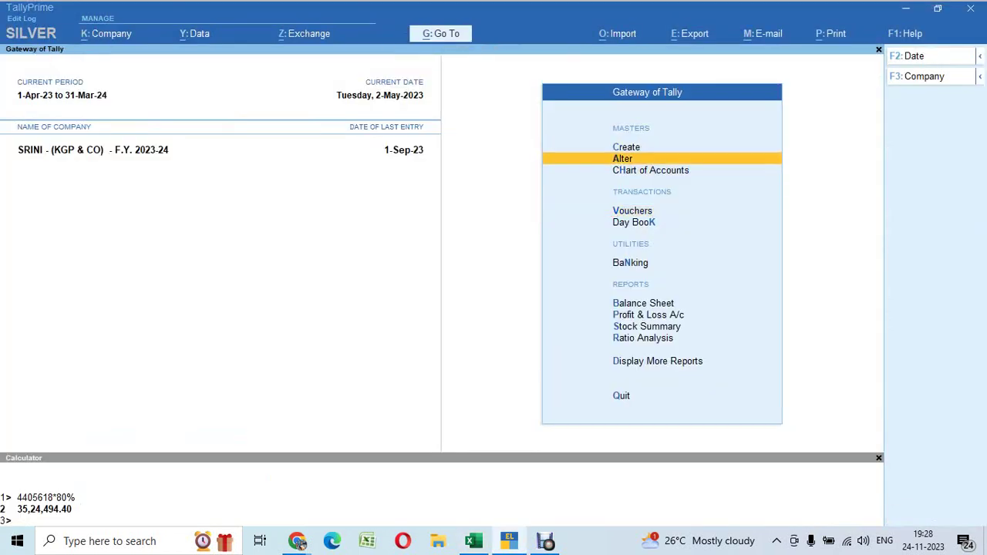
key("Return")
key("Down")
key("Down")
key("Up")
key("Return")
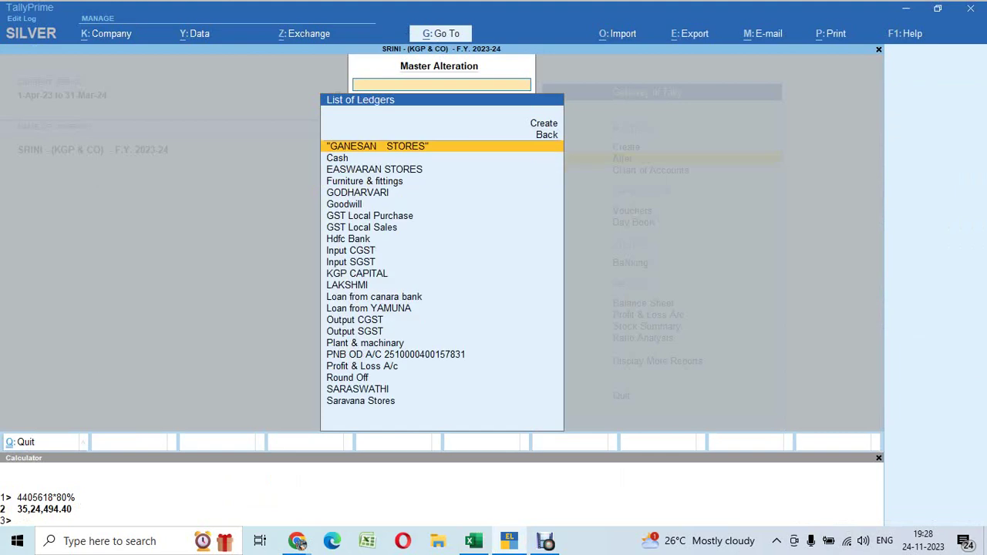
type("Hdf")
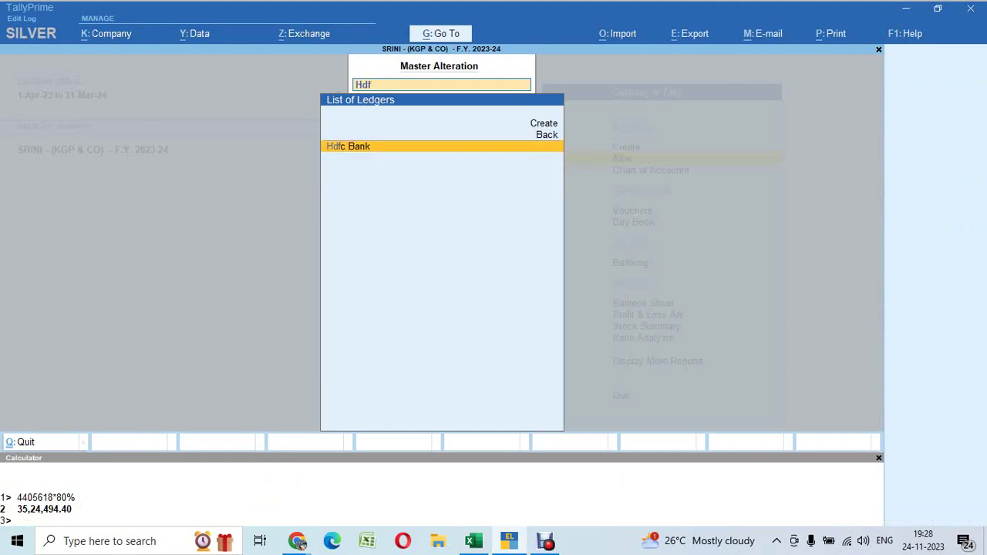
key("Return")
key("Return")
key("Return")
key("Return")
key("Return")
key("Return")
key("Return")
key("Return")
key("Return")
key("Return")
key("Return")
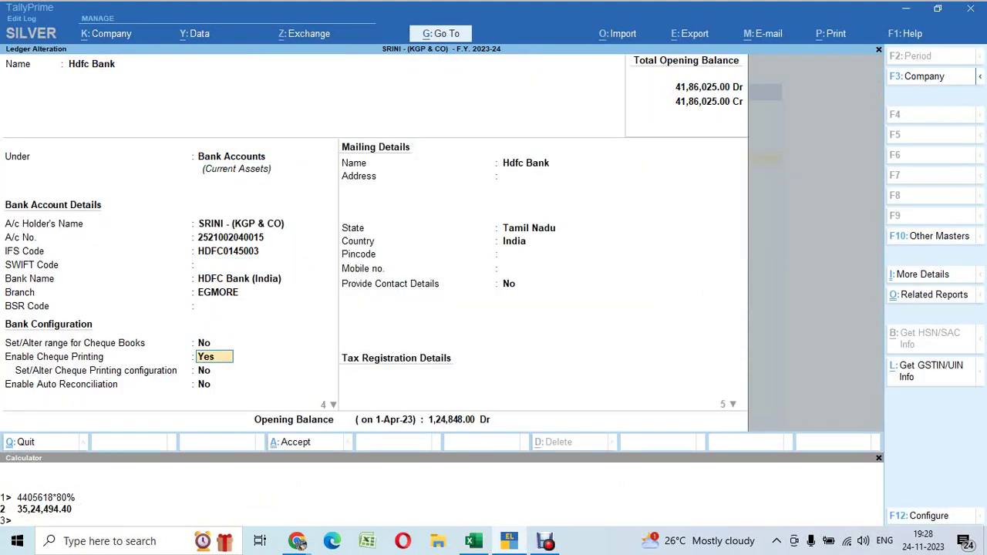
key("Up")
type("y")
key("Return")
key("Return")
key("Return")
key("Return")
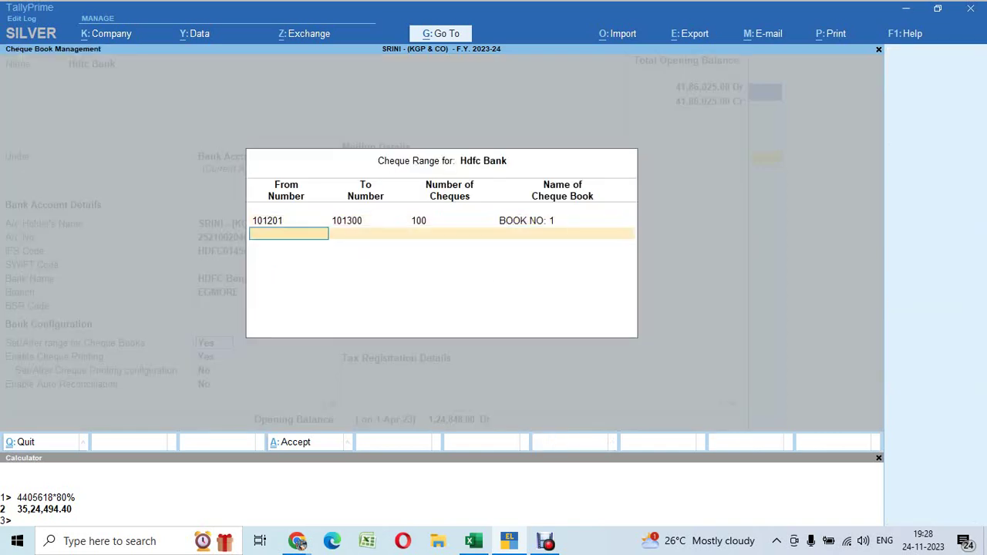
key("alt+Tab")
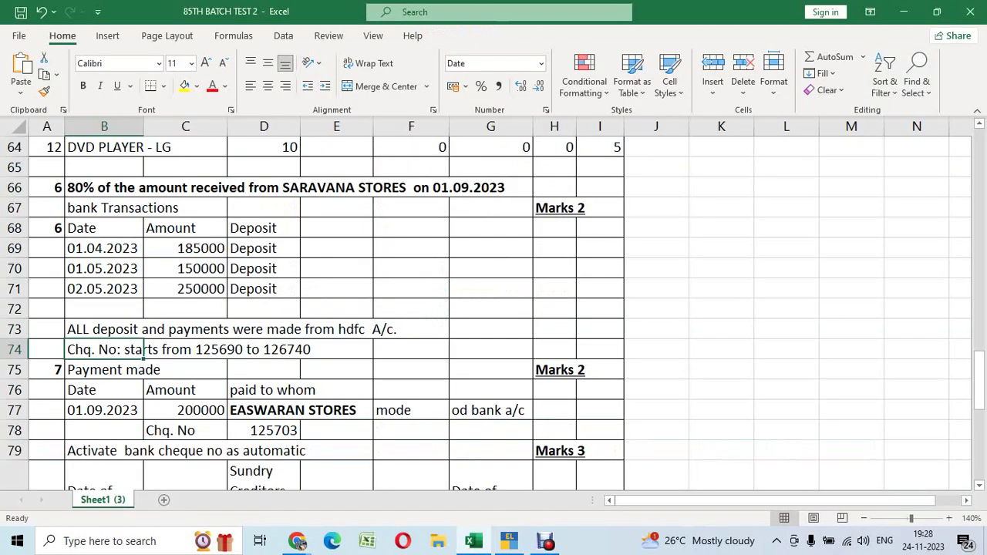
Change the cheque range in B74 to 101201 to 101300
key("F2")
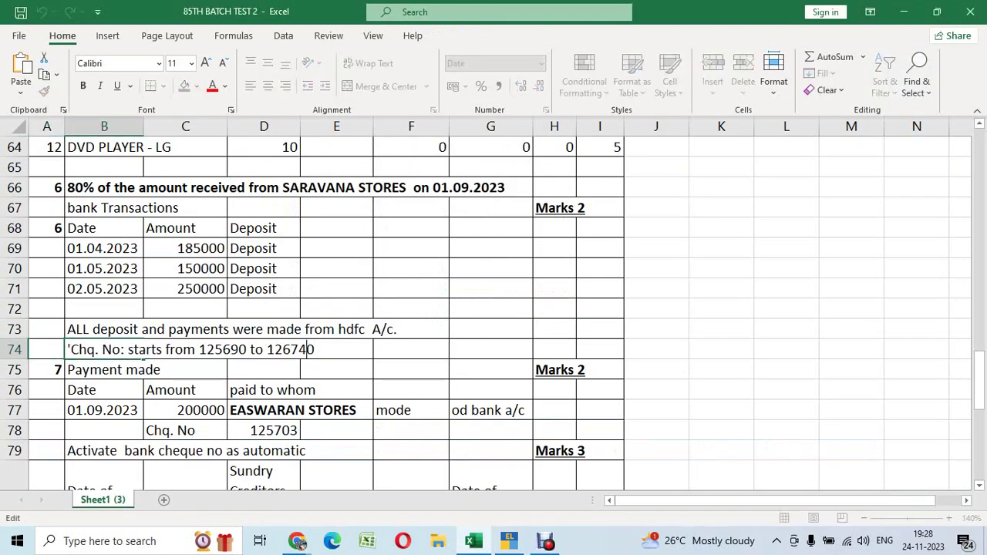
key("BackSpace")
key("BackSpace")
key("BackSpace")
key("BackSpace")
key("BackSpace")
key("BackSpace")
key("BackSpace")
key("BackSpace")
key("BackSpace")
key("BackSpace")
key("BackSpace")
key("BackSpace")
key("BackSpace")
key("BackSpace")
key("BackSpace")
key("BackSpace")
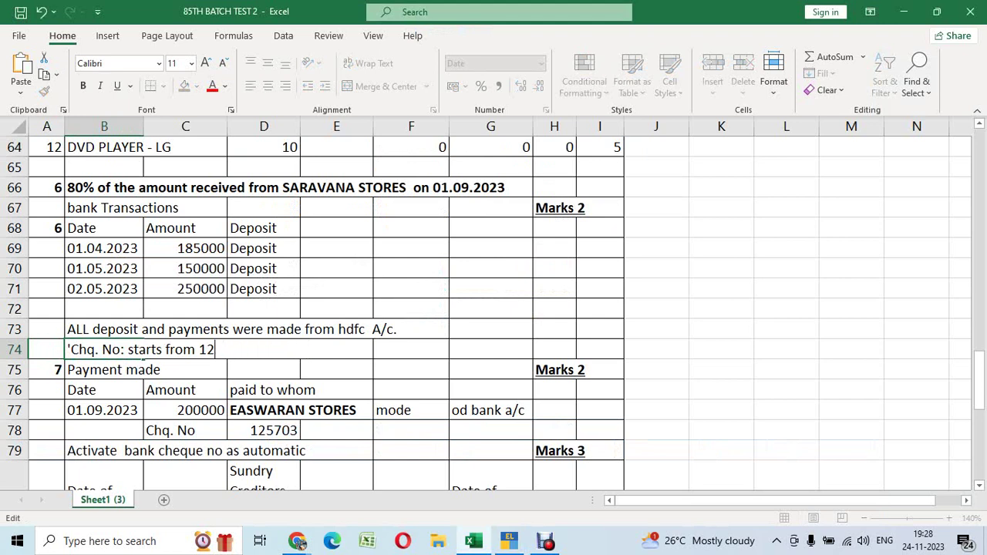
type("101201 to 101300")
key("Return")
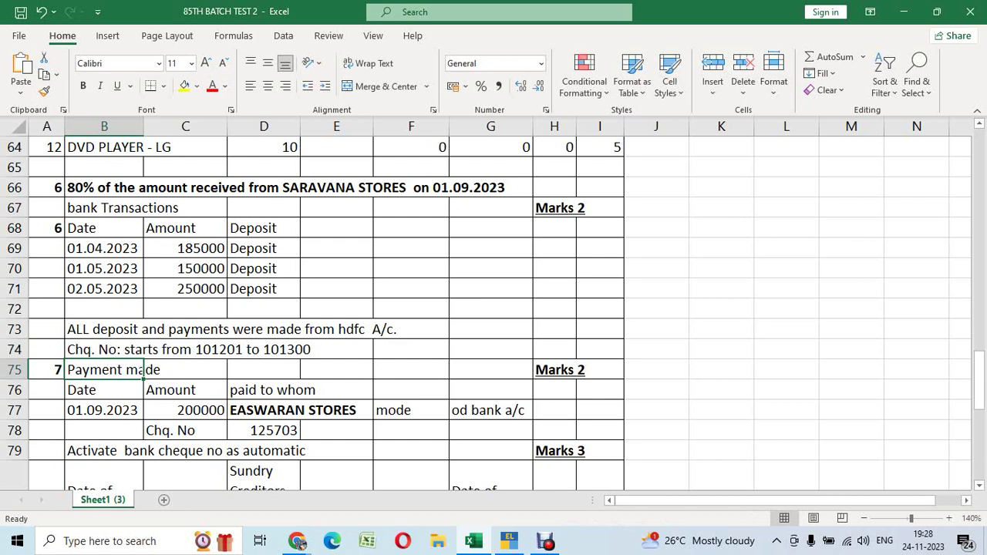
Set the payment mode in G77 for the 200000 Easwaran Stores payment to hdfc A/c
left_click(104, 330)
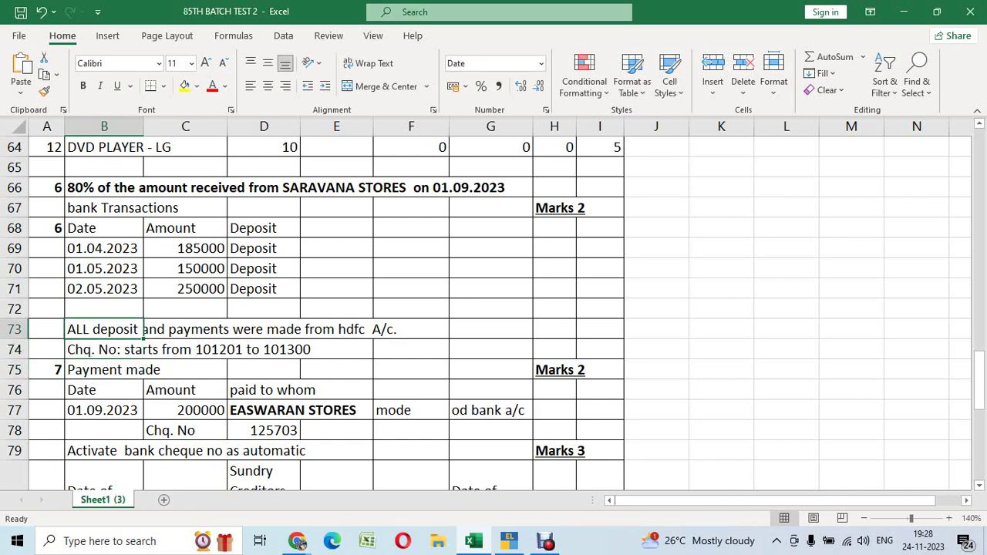
key("Up")
key("Up")
key("Up")
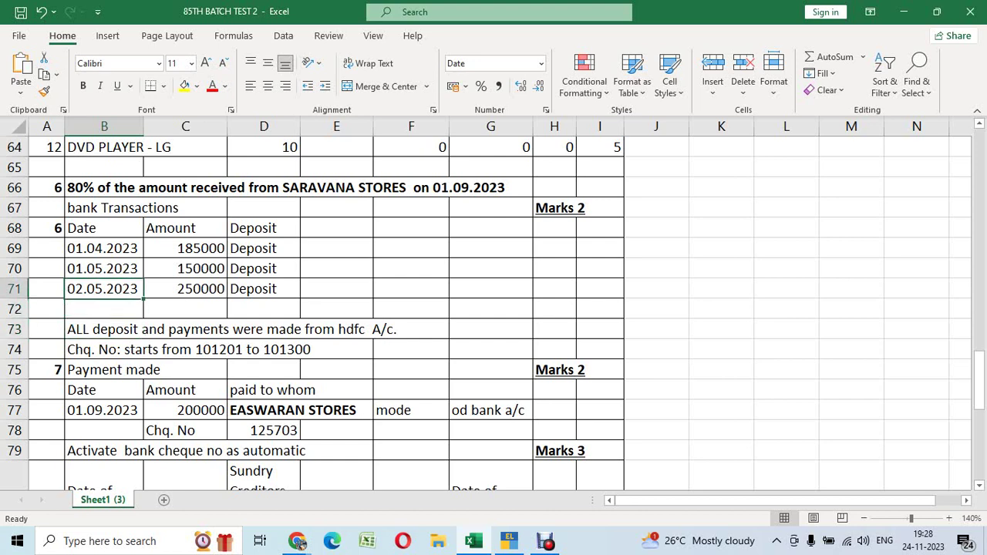
key("Down")
key("Down")
key("Down")
key("Down")
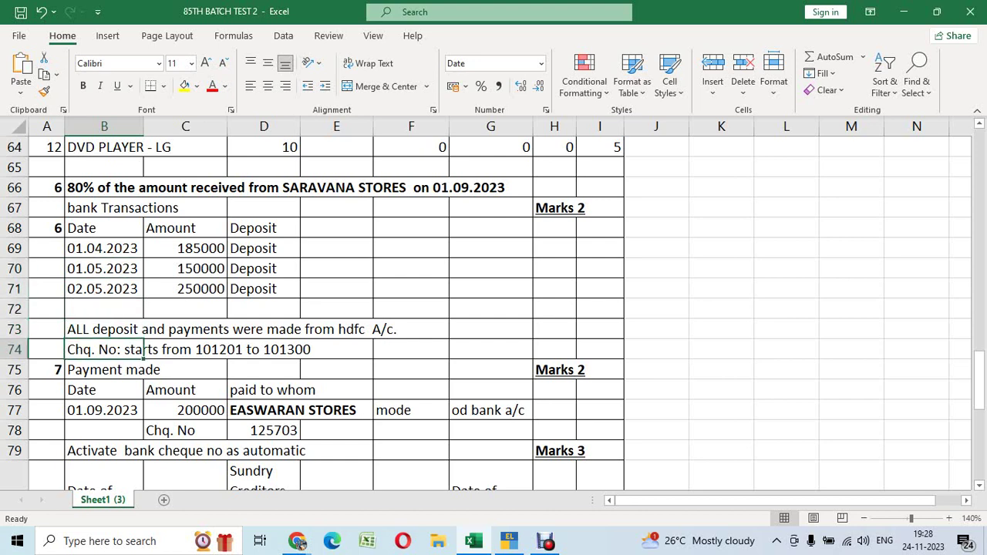
key("Down")
key("Down")
key("Down")
key("Down")
key("Down")
key("Down")
key("Down")
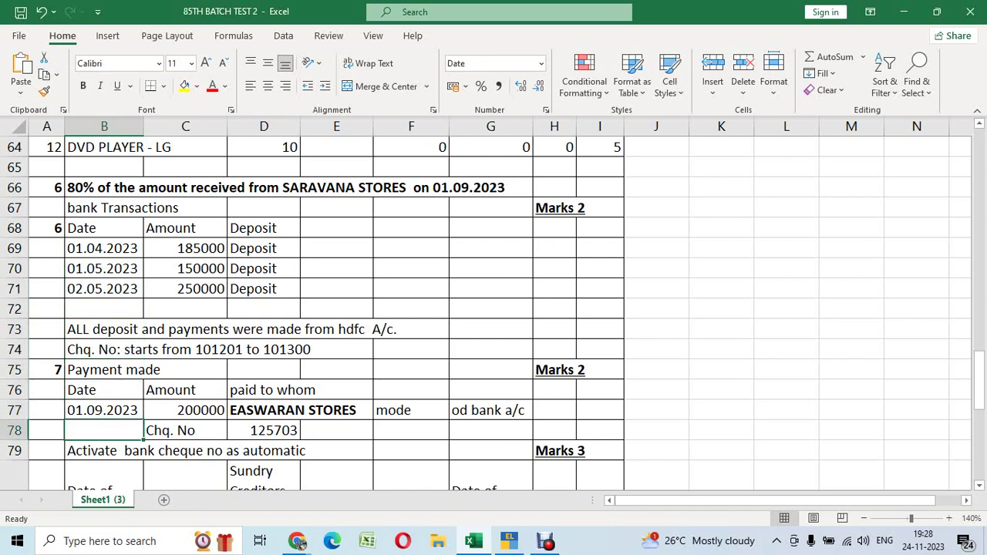
key("Up")
key("Up")
key("Up")
key("Up")
key("Right")
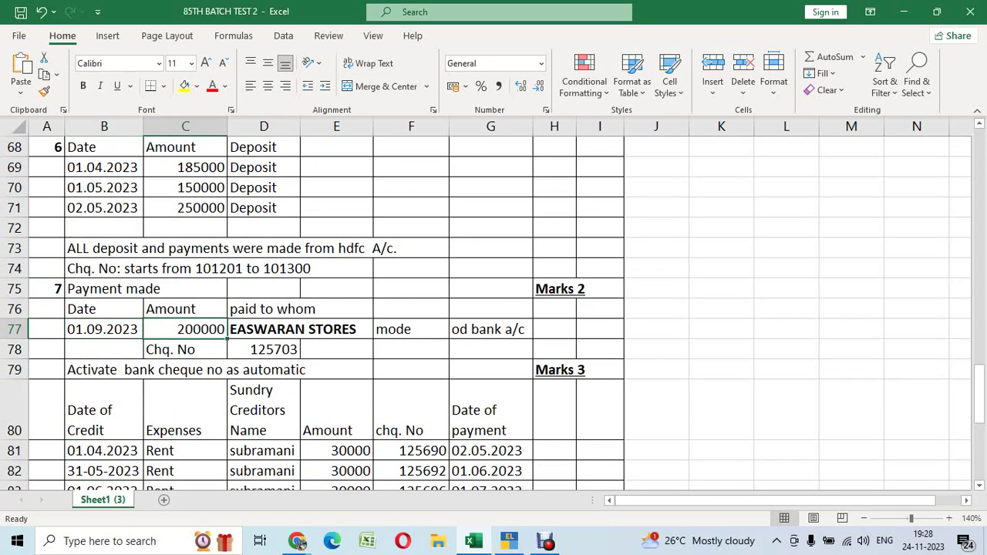
key("Right")
key("Right")
key("Left")
key("Left")
key("Left")
key("Left")
key("Right")
key("Right")
key("Right")
key("Right")
key("Right")
key("Right")
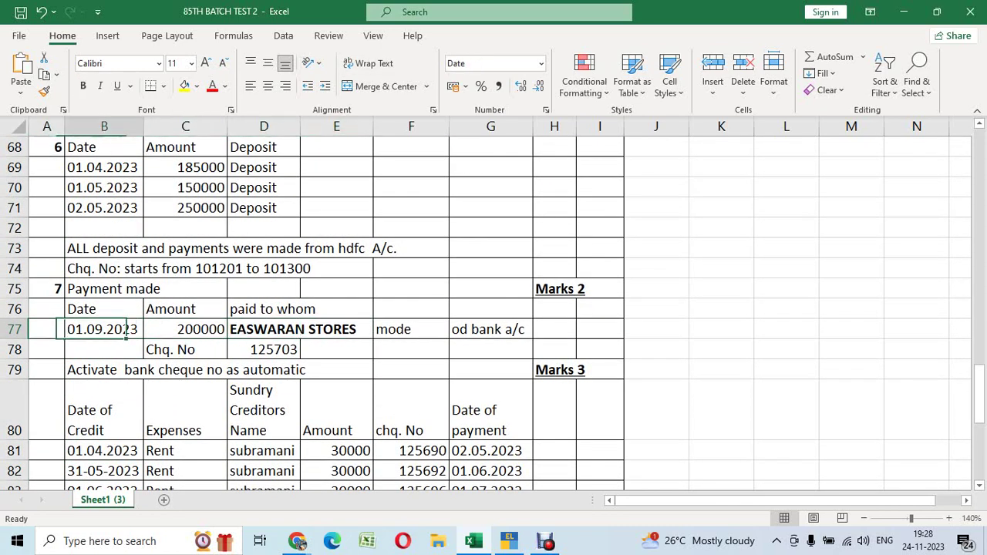
type("h")
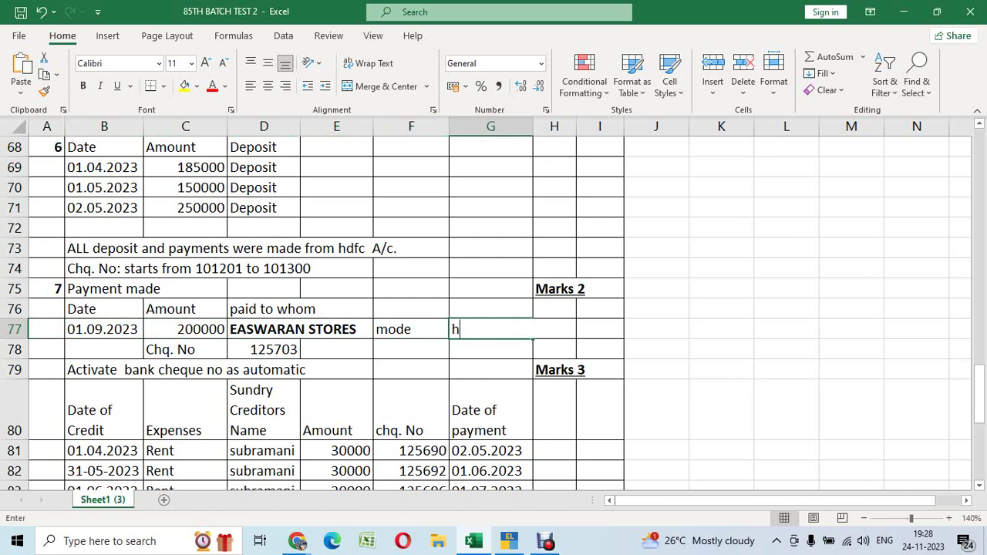
type("dfc A/c")
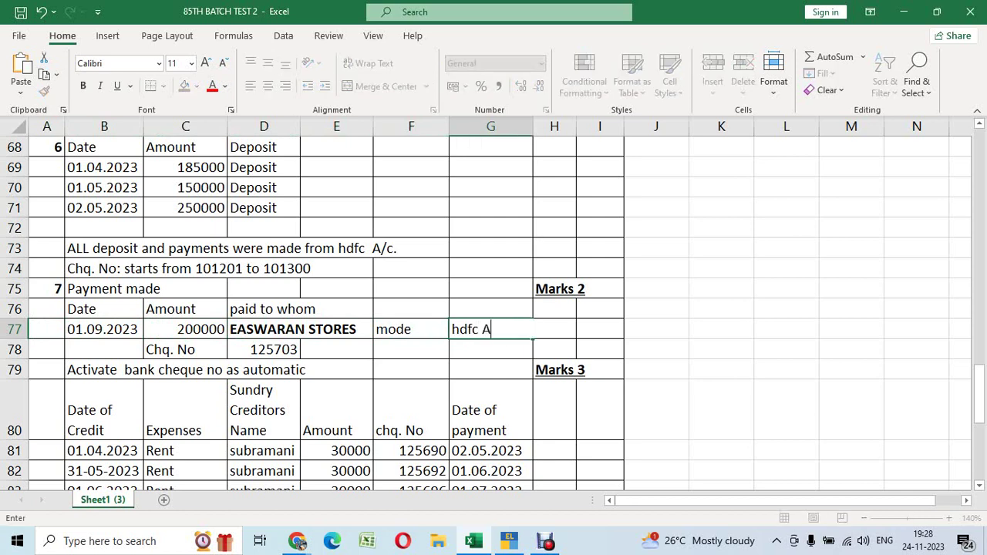
key("ctrl+Return")
Look over the row 77 Easwaran Stores payment and the rent rows below it
key("Left")
key("Left")
key("Left")
key("Left")
key("Left")
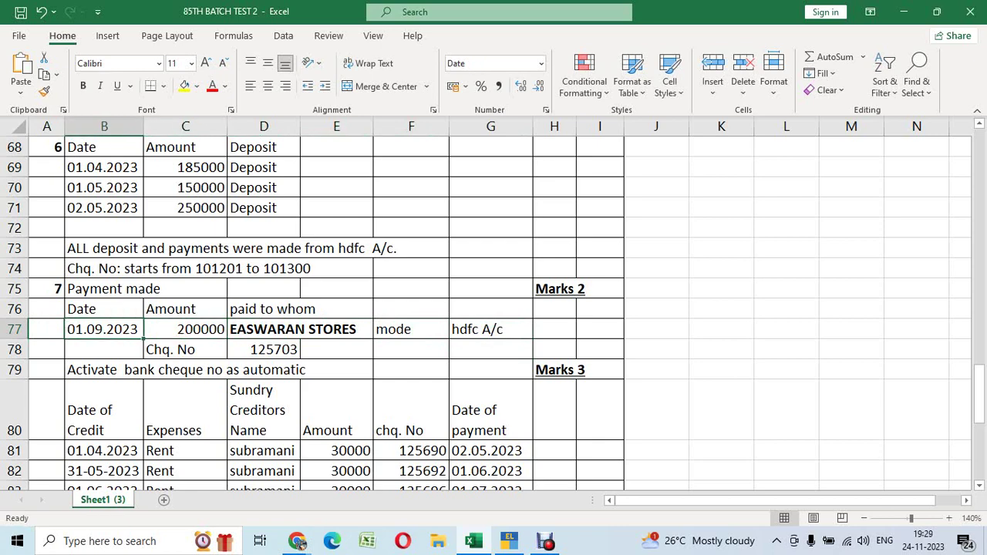
key("Down")
key("Down")
key("Down")
key("Down")
key("Down")
key("Down")
key("Down")
key("Down")
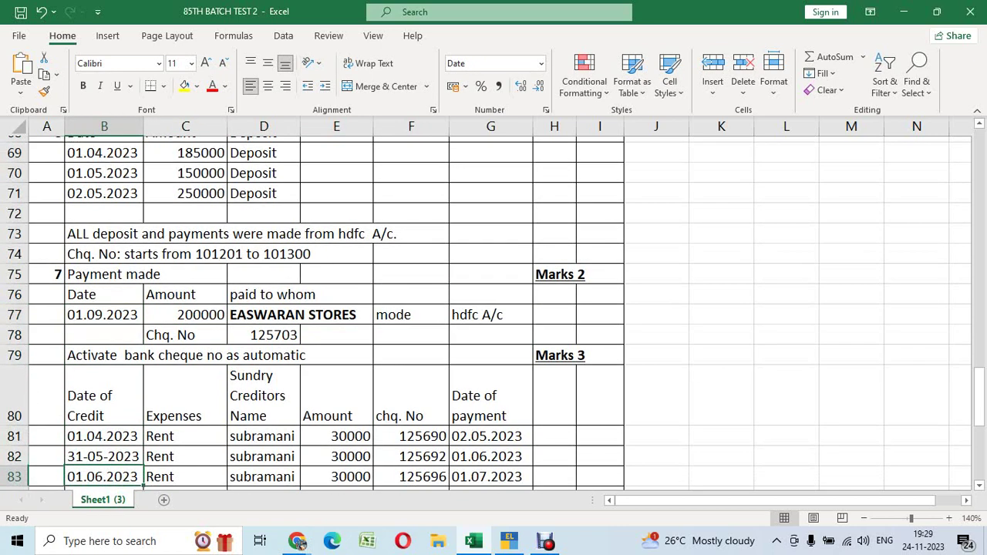
key("Up")
key("Up")
key("Up")
key("Up")
key("Right")
key("Right")
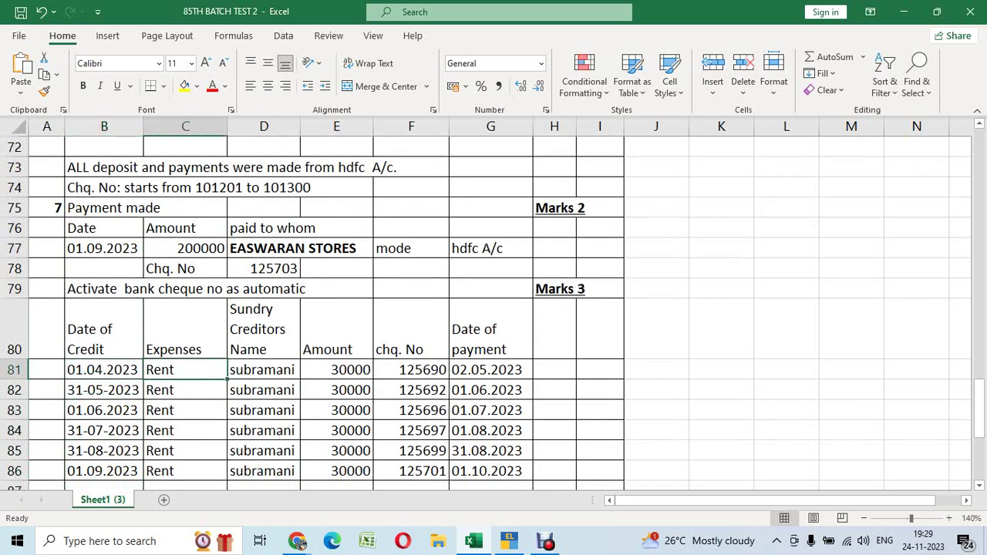
key("Up")
key("Up")
key("Up")
key("Up")
key("Left")
key("Left")
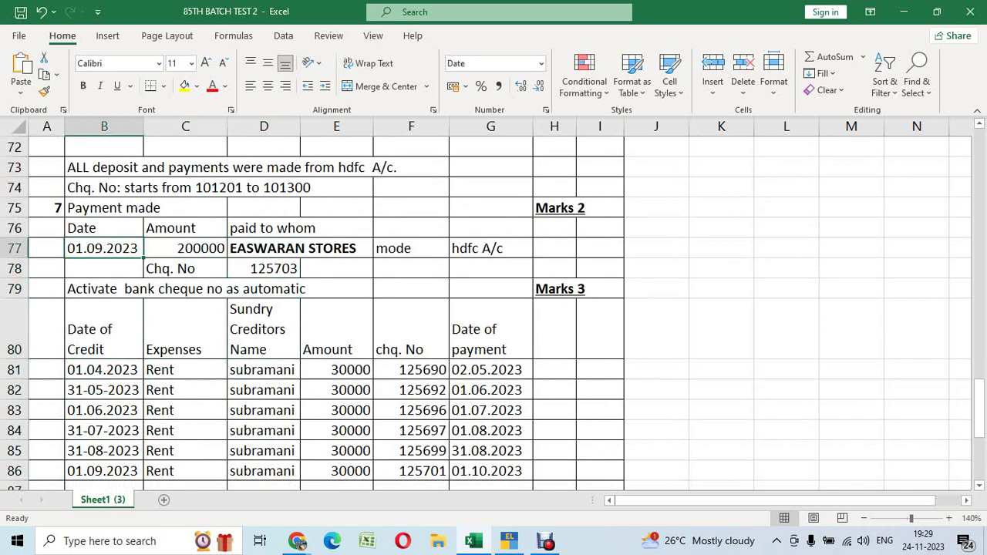
key("alt+Tab")
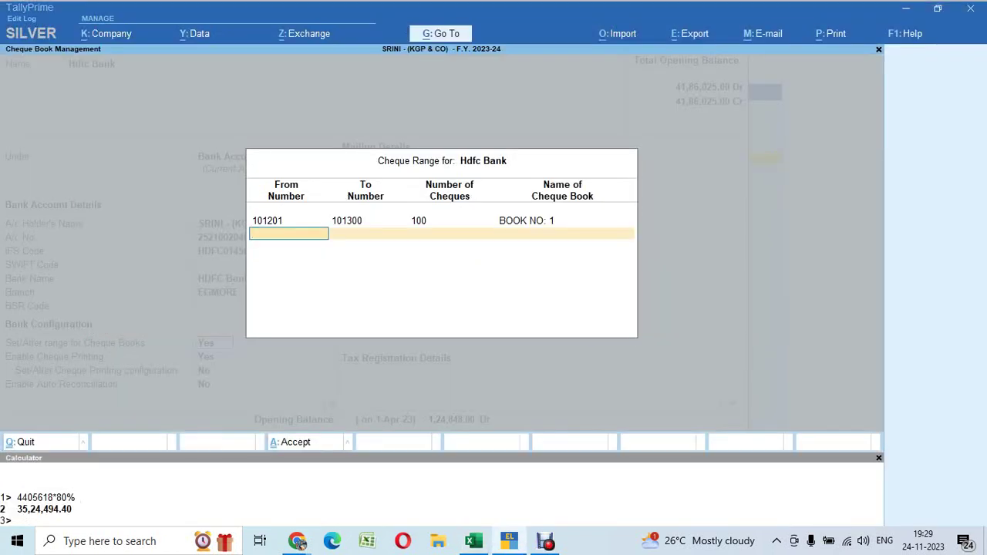
Go back to the Gateway and start a Payment voucher paid from Hdfc Bank
key("ctrl+a")
key("ctrl+a")
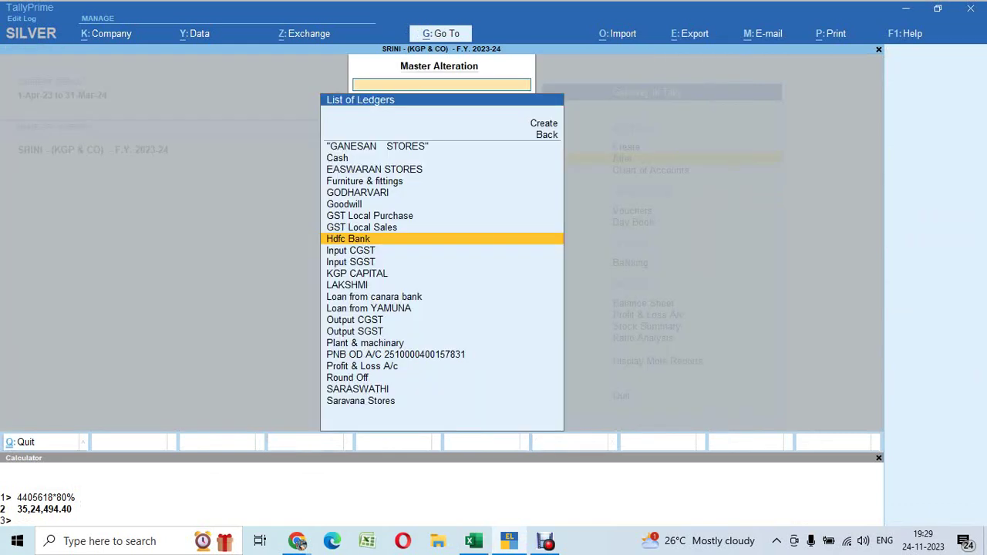
key("Escape")
key("Escape")
key("Escape")
key("Escape")
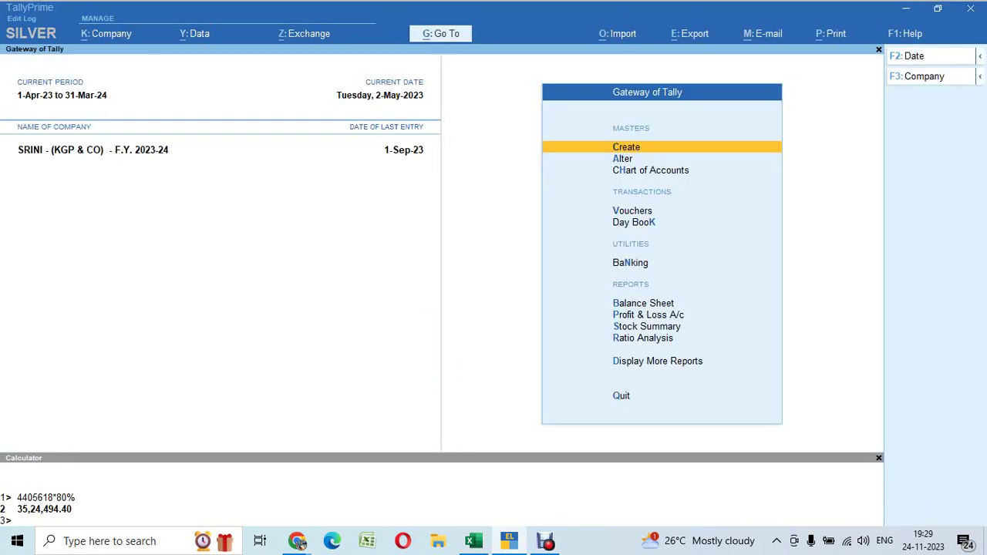
key("v")
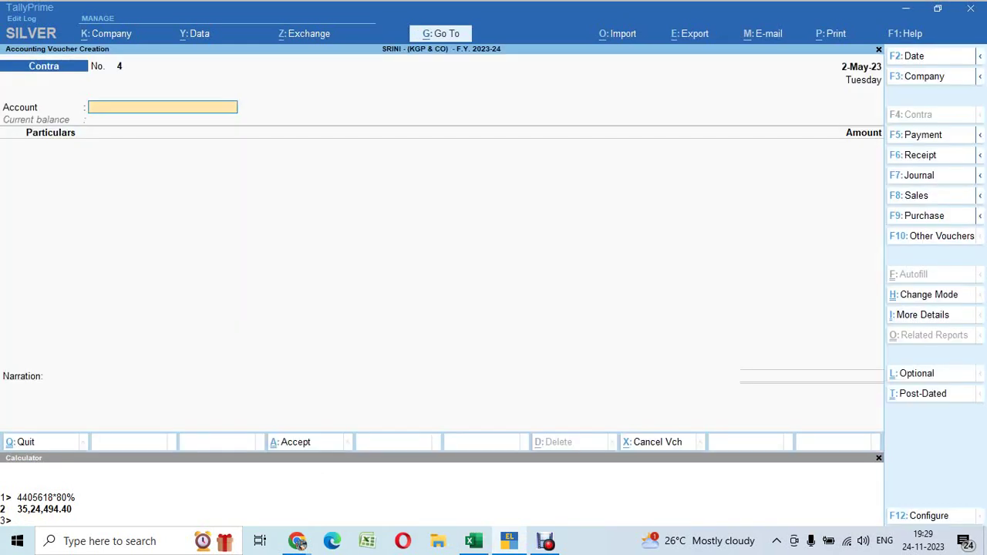
key("F5")
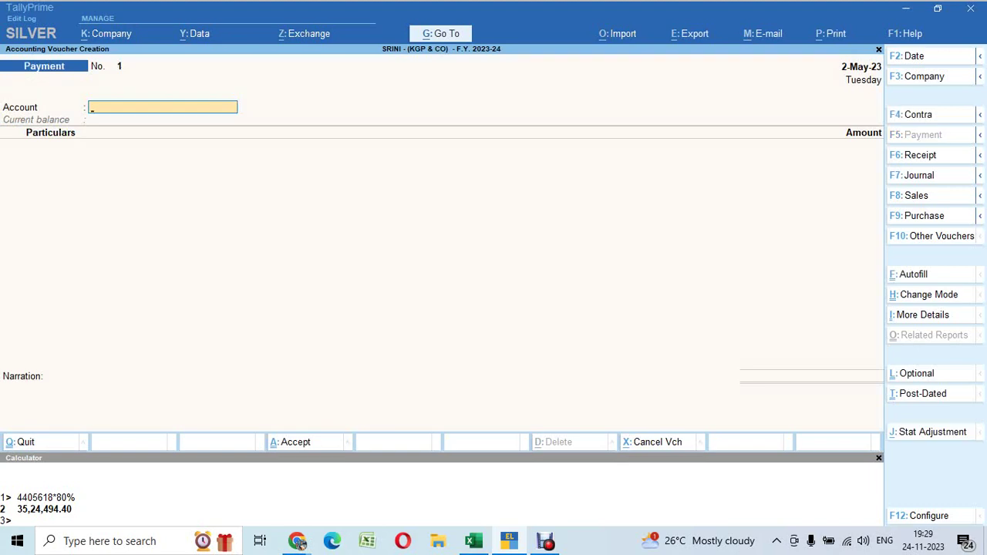
type("hd")
key("Return")
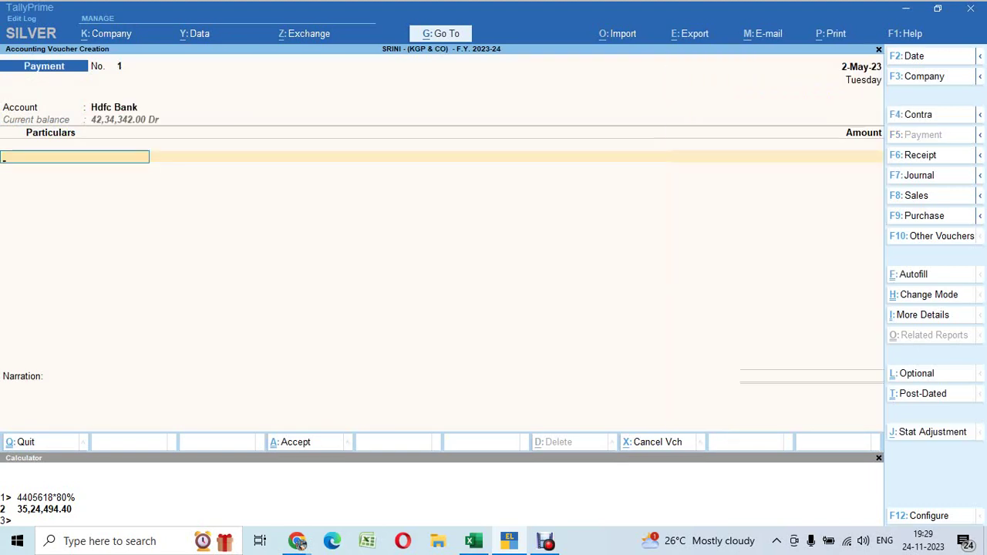
Pay EASWARAN STORES 2,00,000 (checked against Excel cell C77) with On Account adjustment
key("alt+Tab")
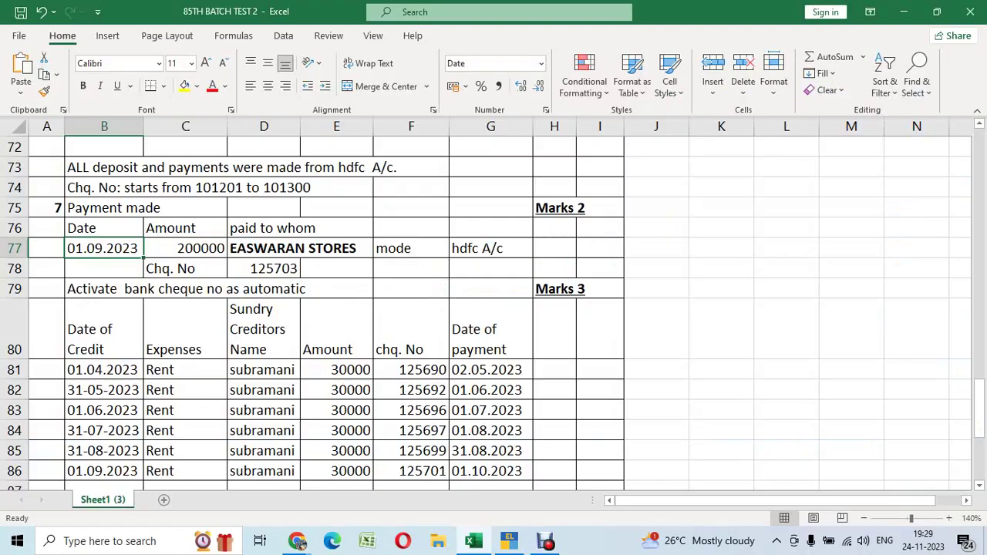
key("alt+Tab")
type("Es")
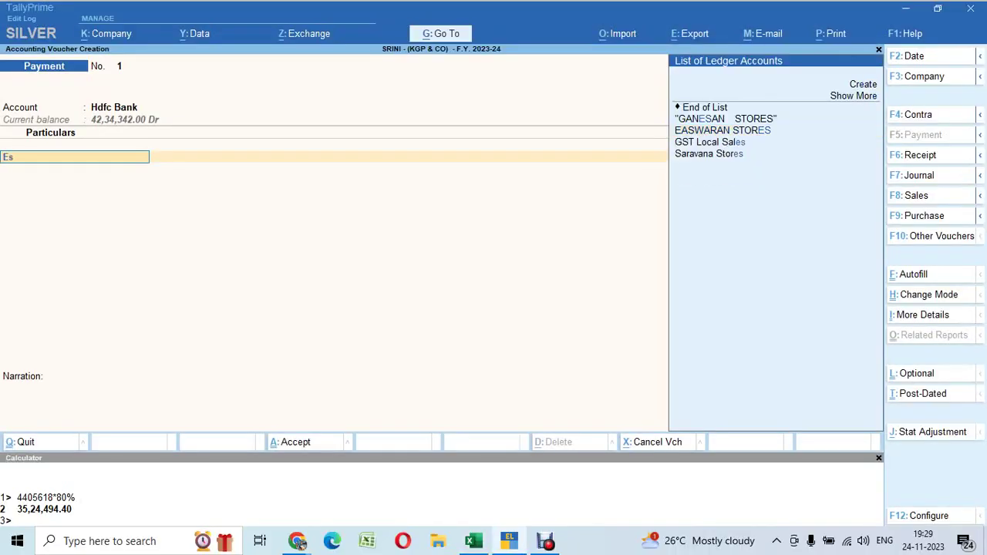
key("Return")
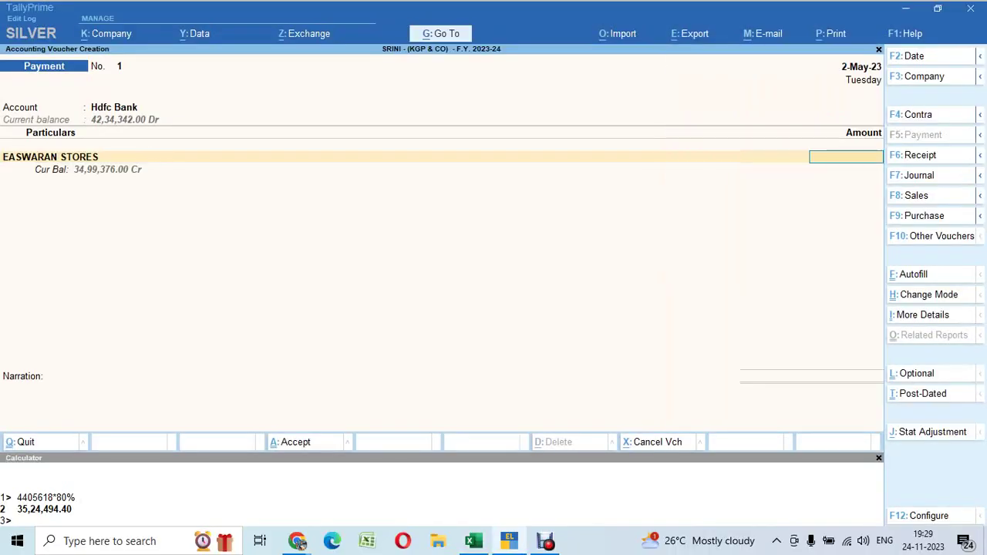
key("alt+Tab")
key("Right")
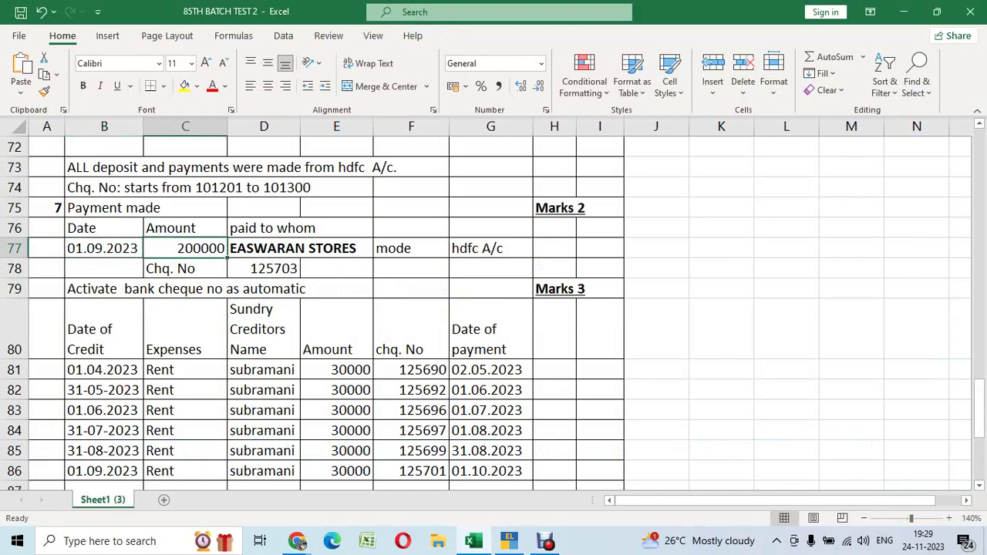
key("alt+Tab")
type("2,00,")
type("00")
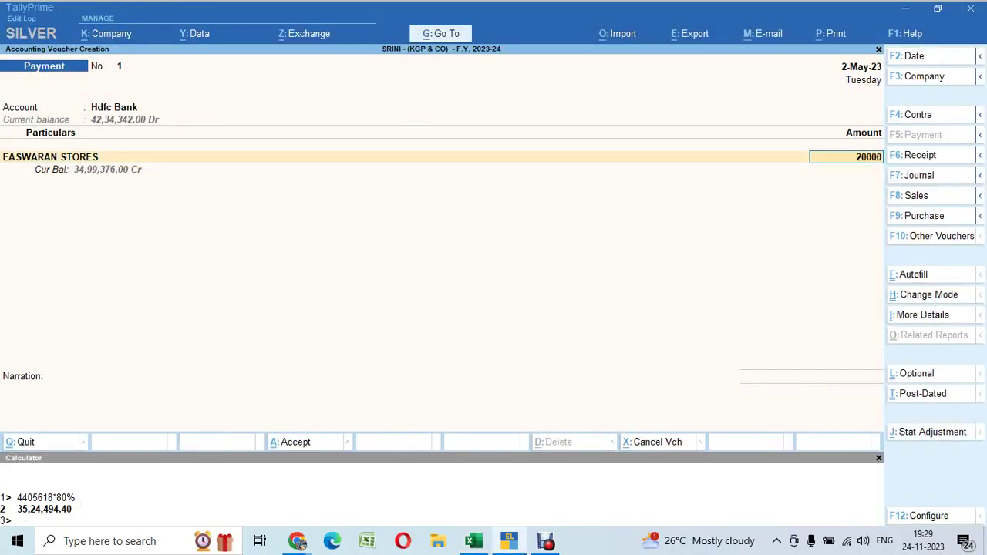
type("0")
key("Return")
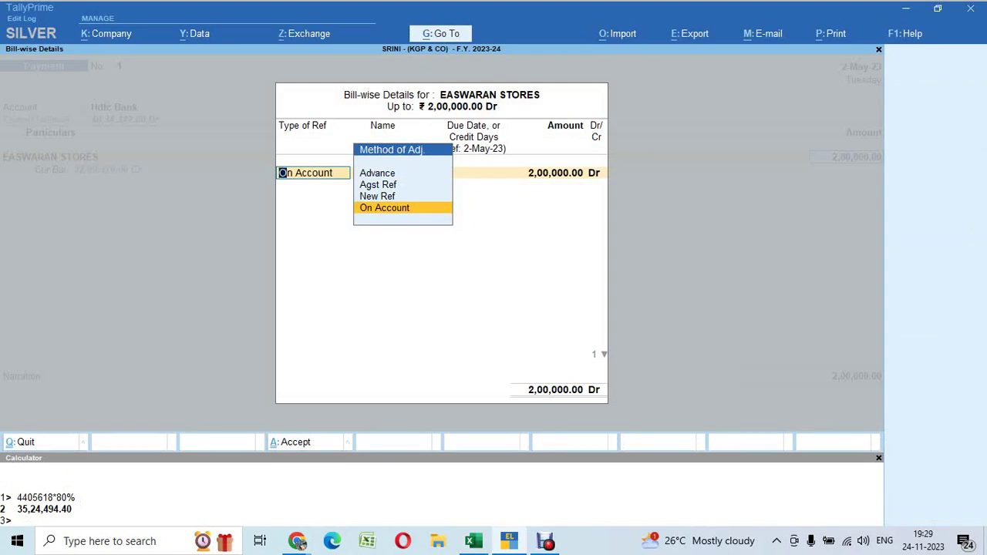
key("Return")
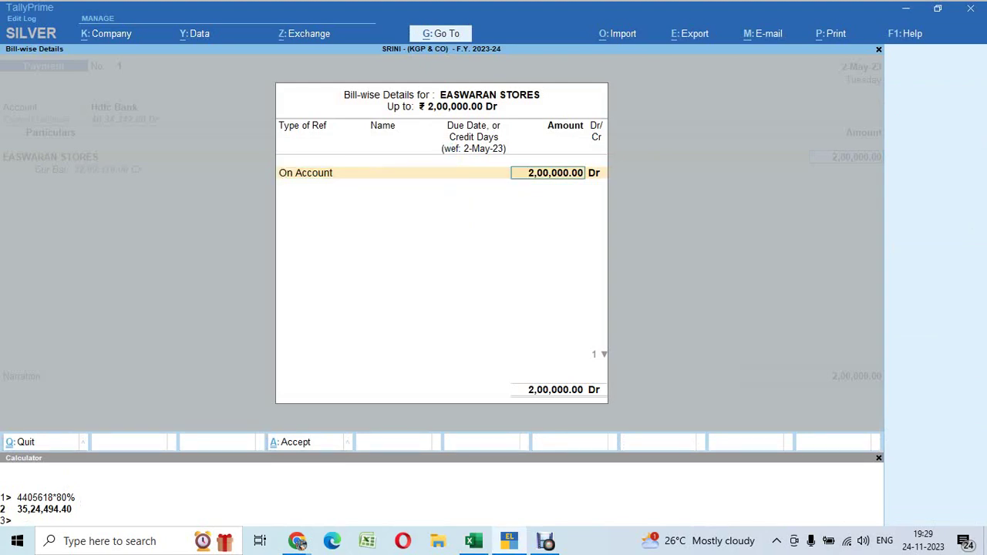
key("alt+Tab")
Review the EASWARAN STORES questions in Excel and confirm the 01.09.2023 payment date in B77
scroll(494, 309, "up", 8)
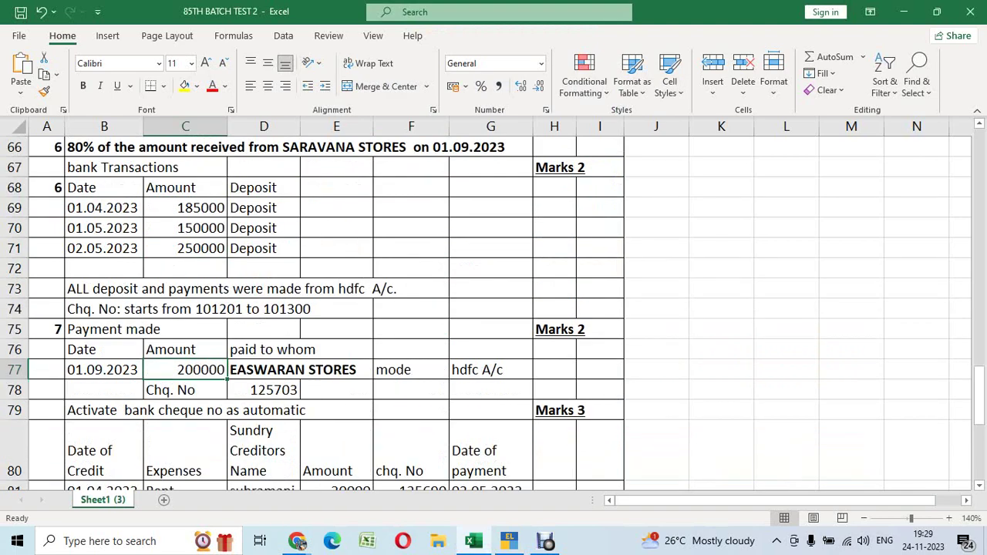
scroll(494, 308, "up", 2)
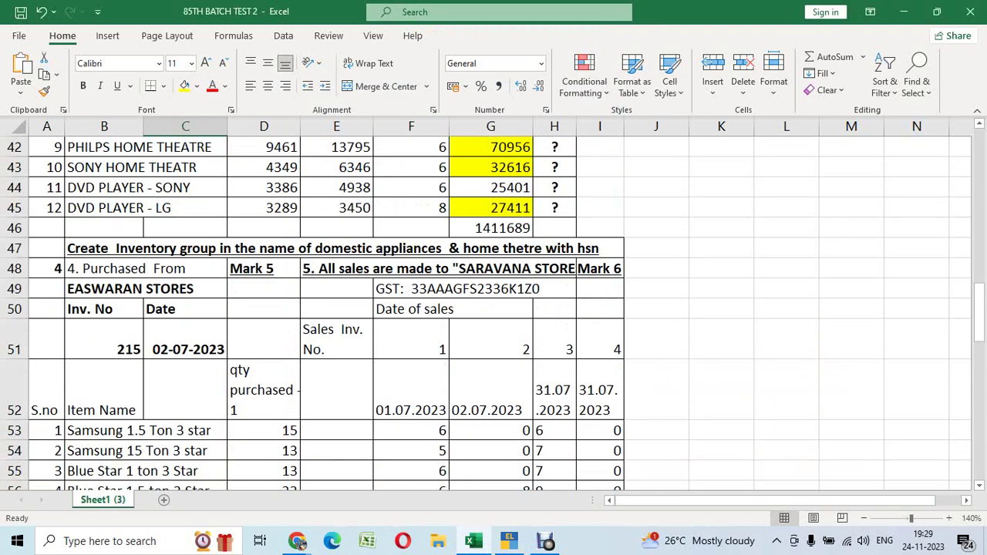
left_click(104, 269)
scroll(104, 270, "down", 3)
scroll(494, 309, "down", 7)
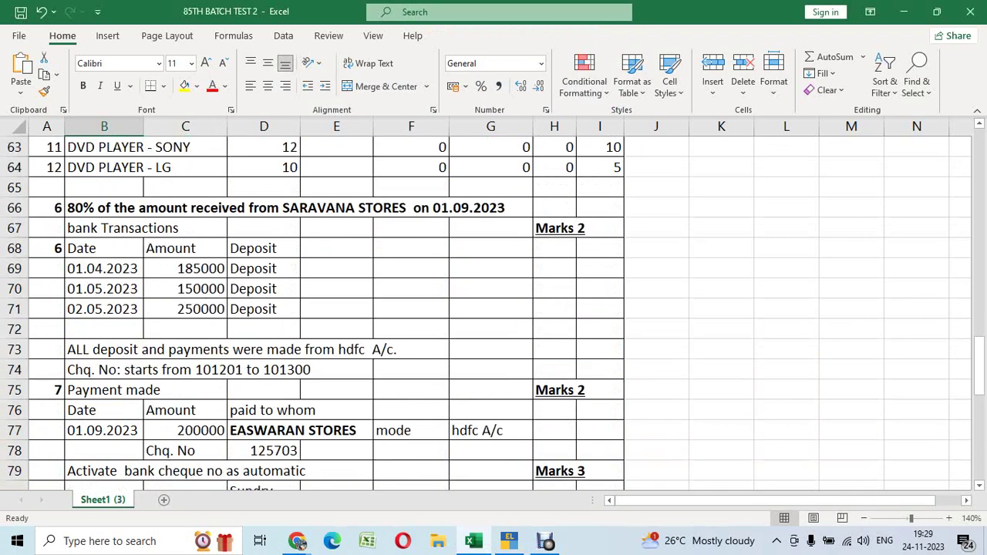
left_click(104, 247)
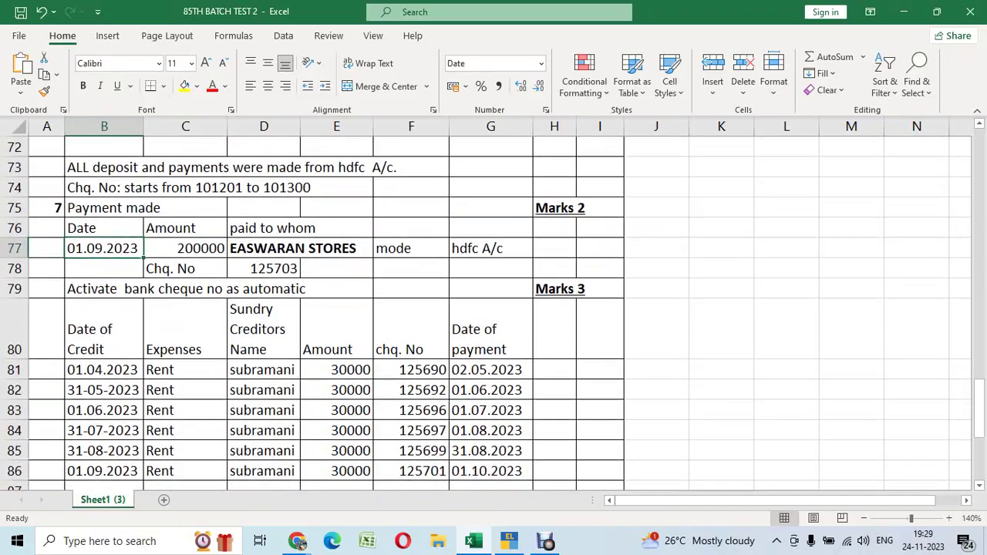
key("alt+Tab")
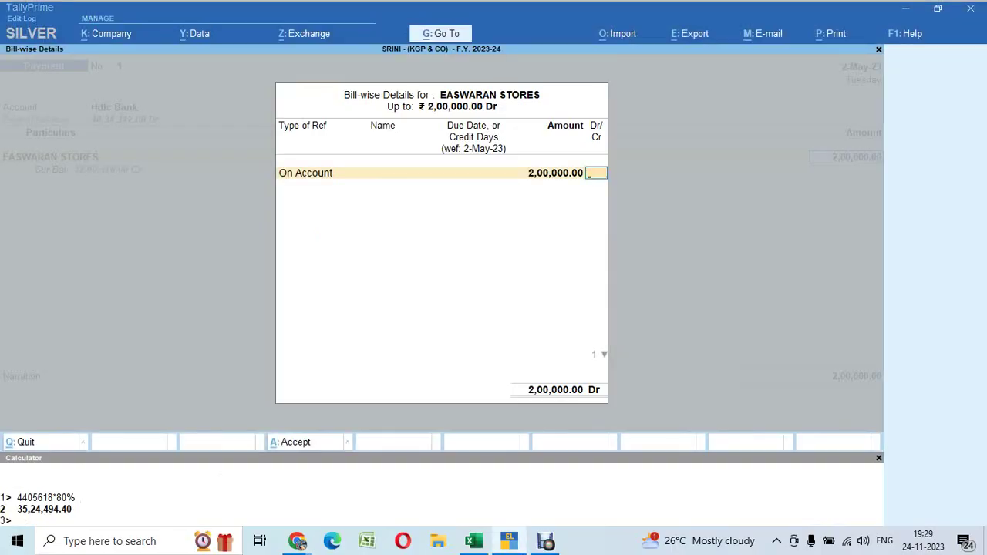
Discard the unfinished voucher and start a new Payment voucher dated 1-Sep-23
key("Escape")
key("y")
key("Escape")
key("y")
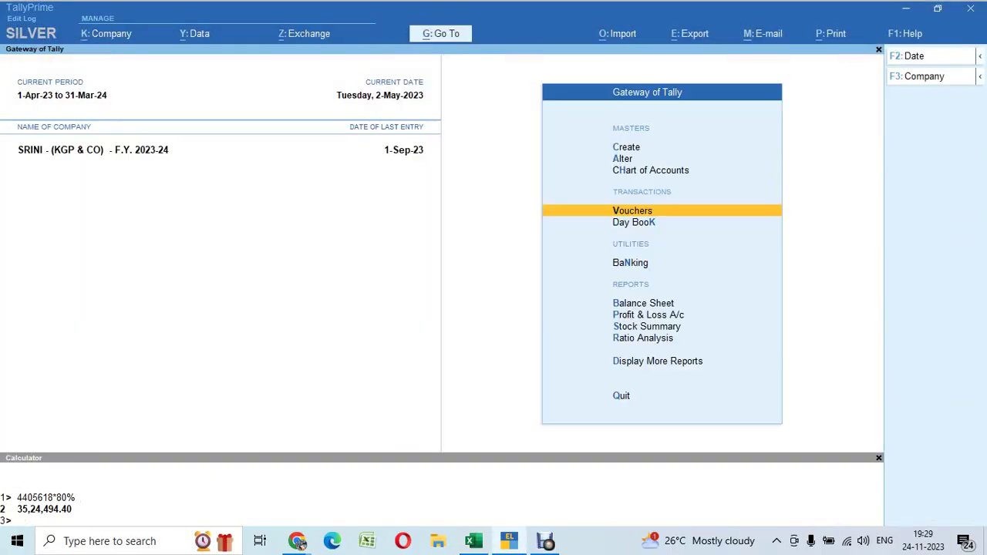
key("Return")
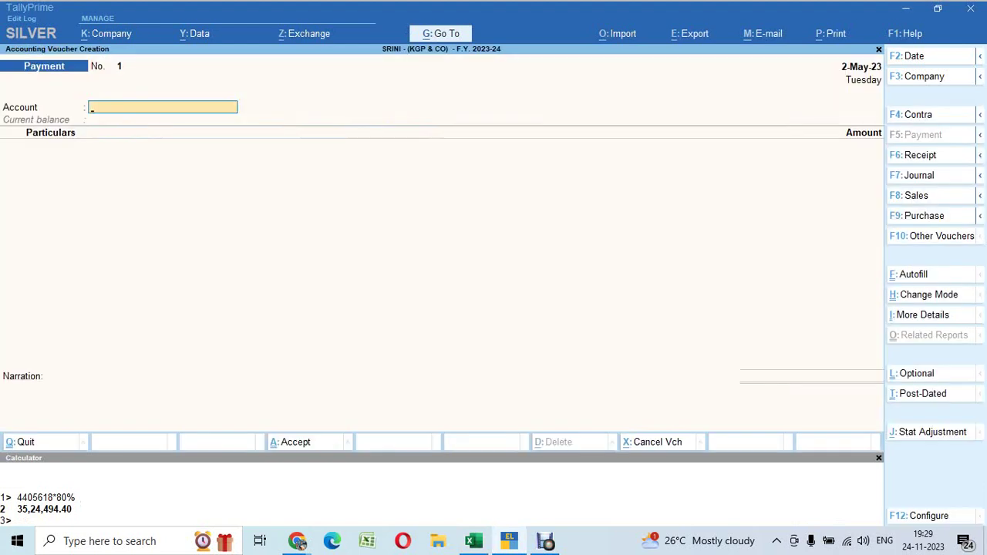
key("F2")
type("1.9.2")
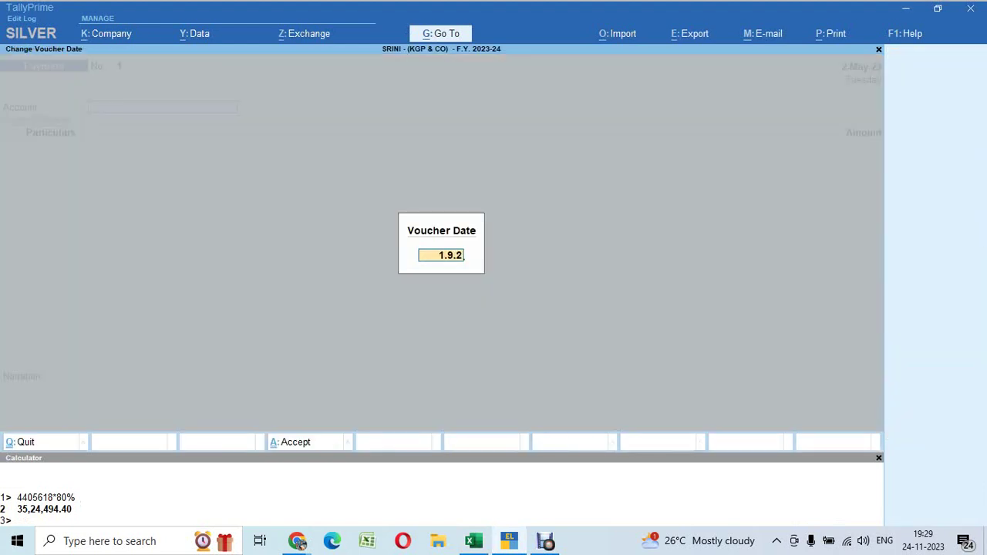
type("3")
key("Return")
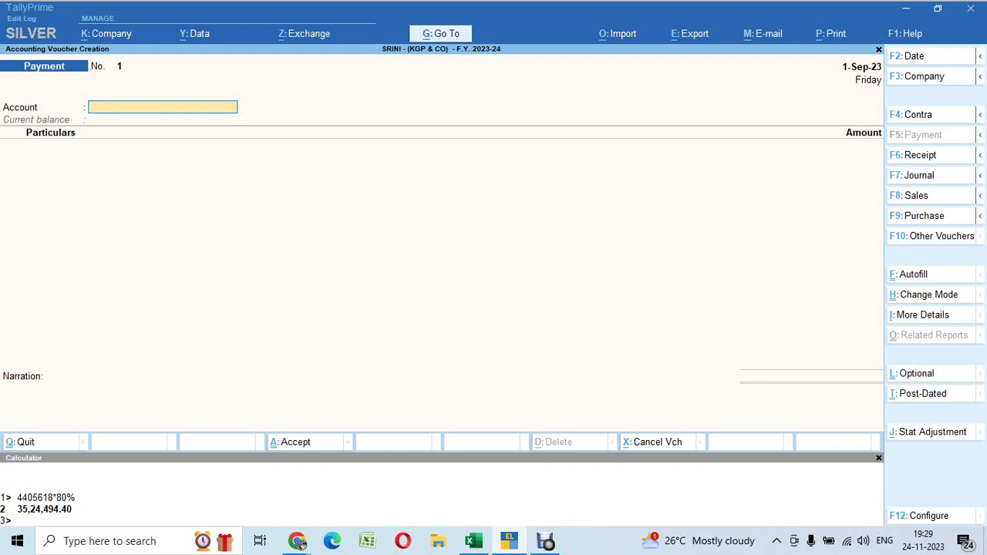
Pay 2,00,000 from Hdfc Bank to EASWARAN STORES against pending bill 215
type("Hd")
key("Return")
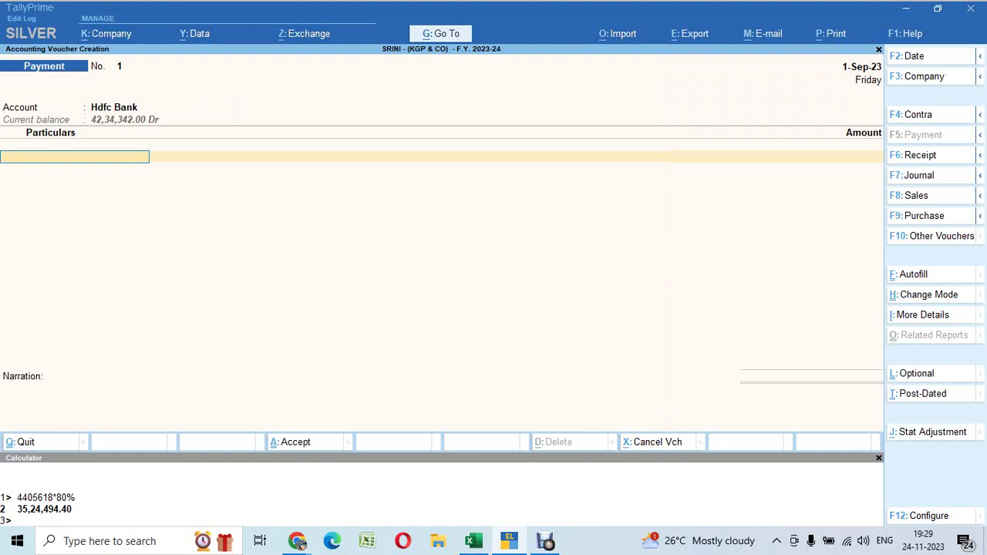
type("Es")
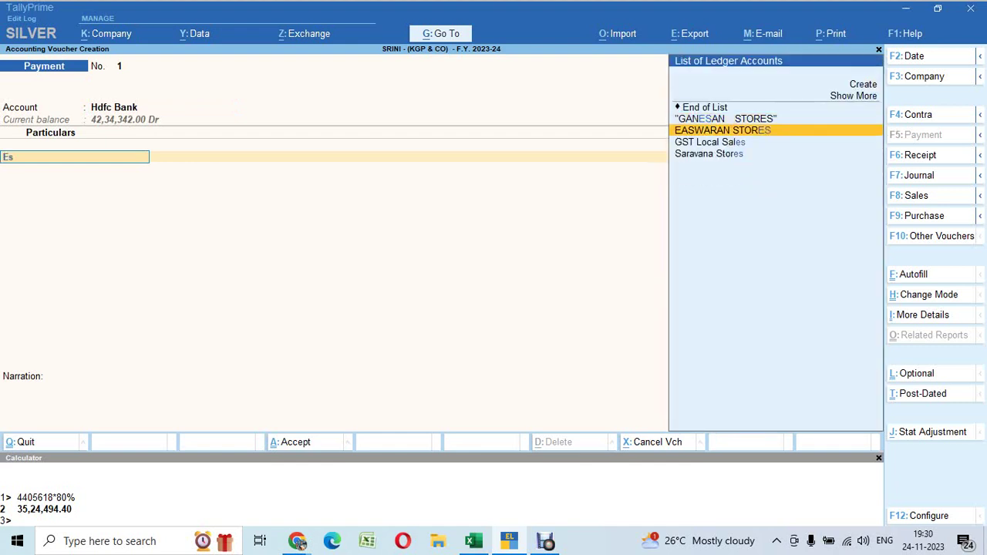
key("Return")
type("2")
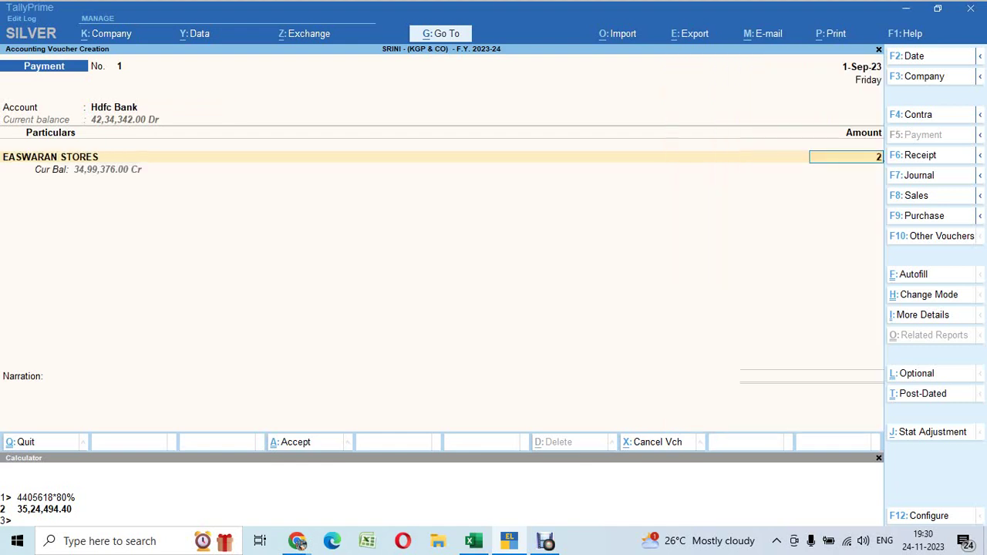
type(",00,000")
key("Return")
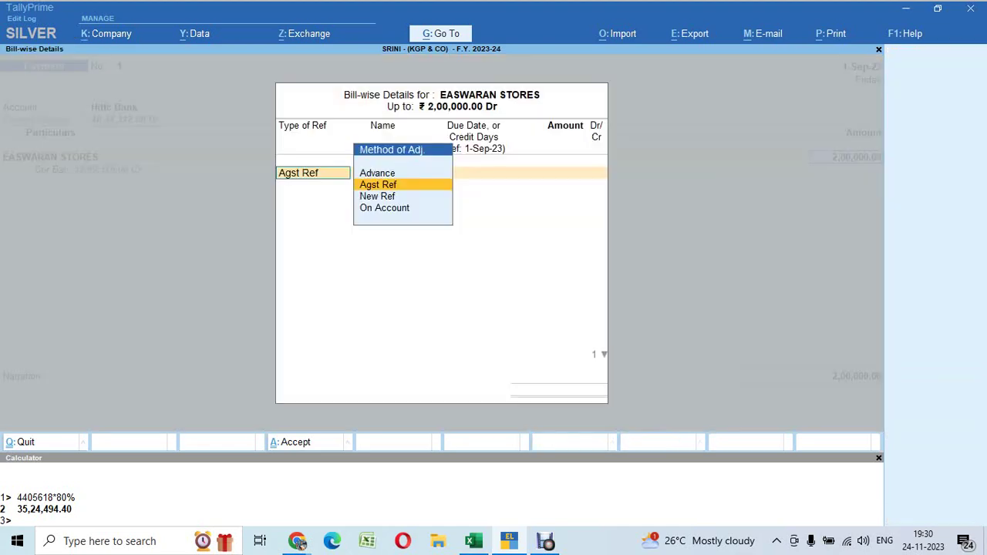
key("Return")
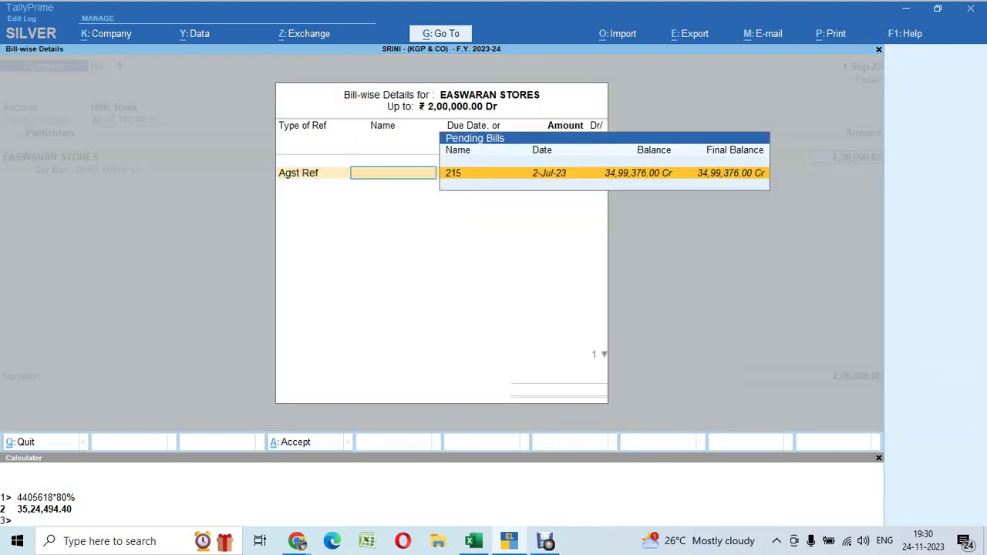
key("Return")
key("Return")
key("Return")
key("Return")
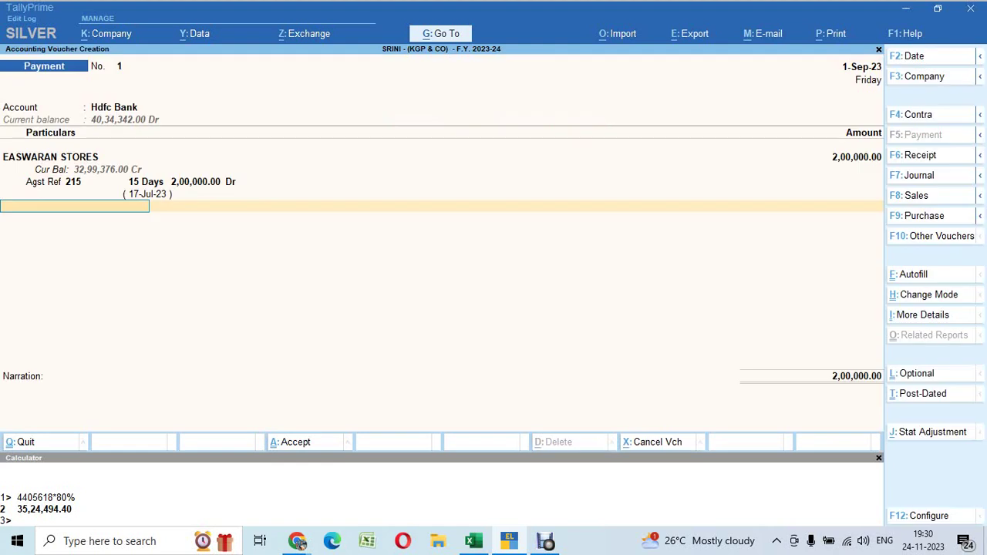
key("Return")
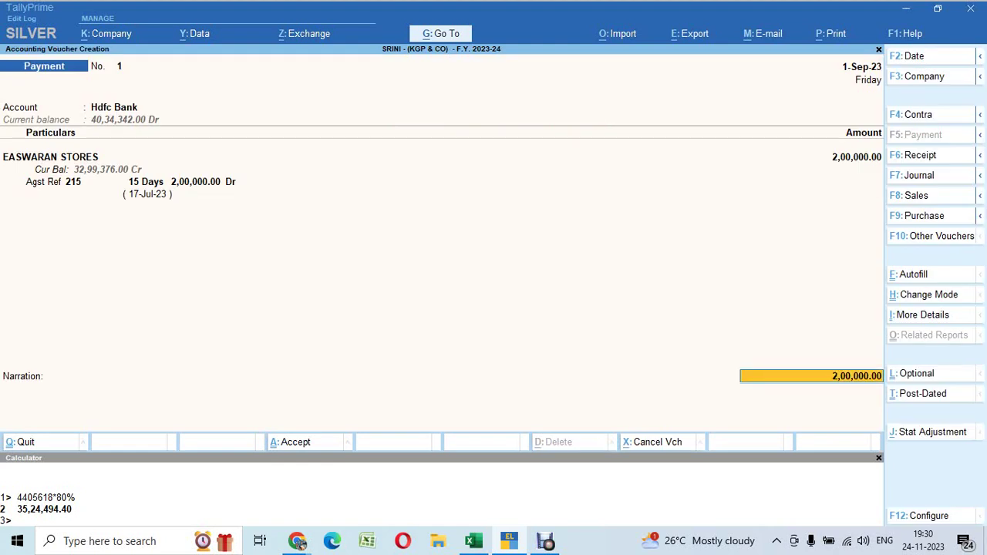
Accept cheque 101201 in bank allocations, leave narration blank and save the voucher
key("Return")
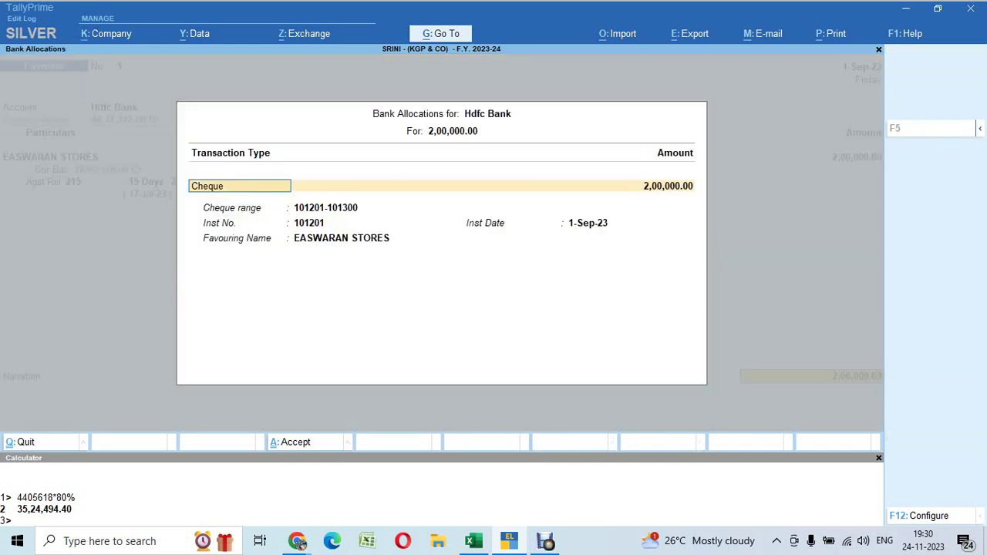
key("Return")
key("Return")
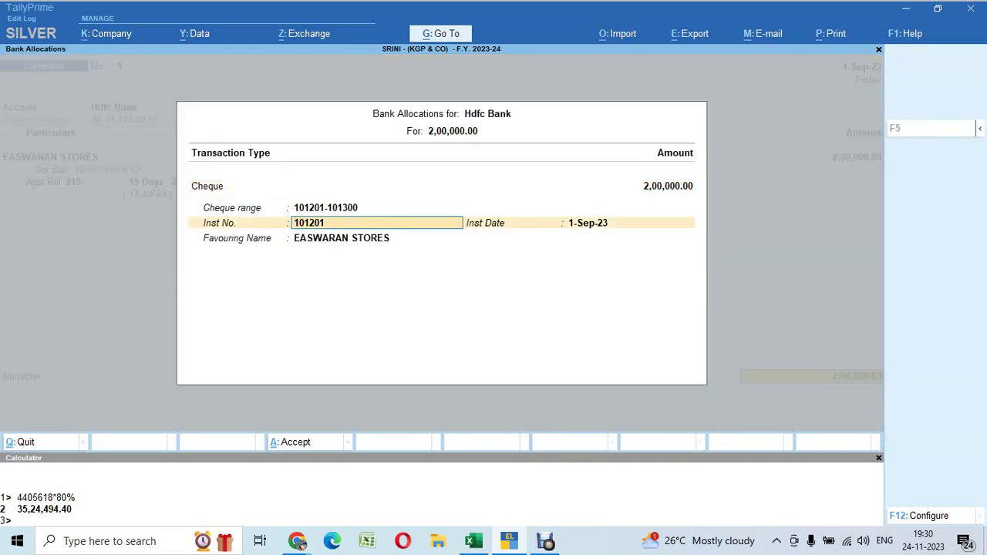
key("Return")
key("Return")
key("Return")
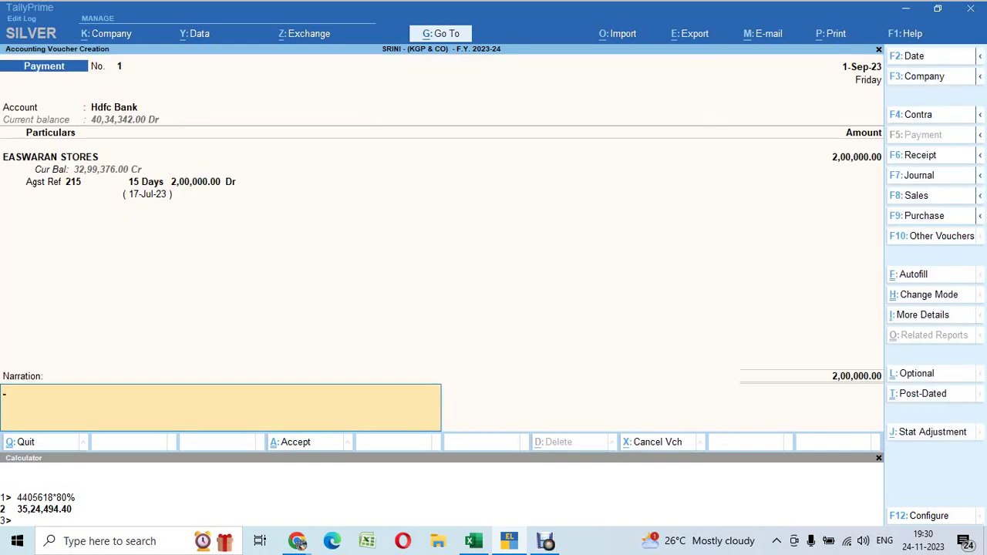
key("Return")
key("Return")
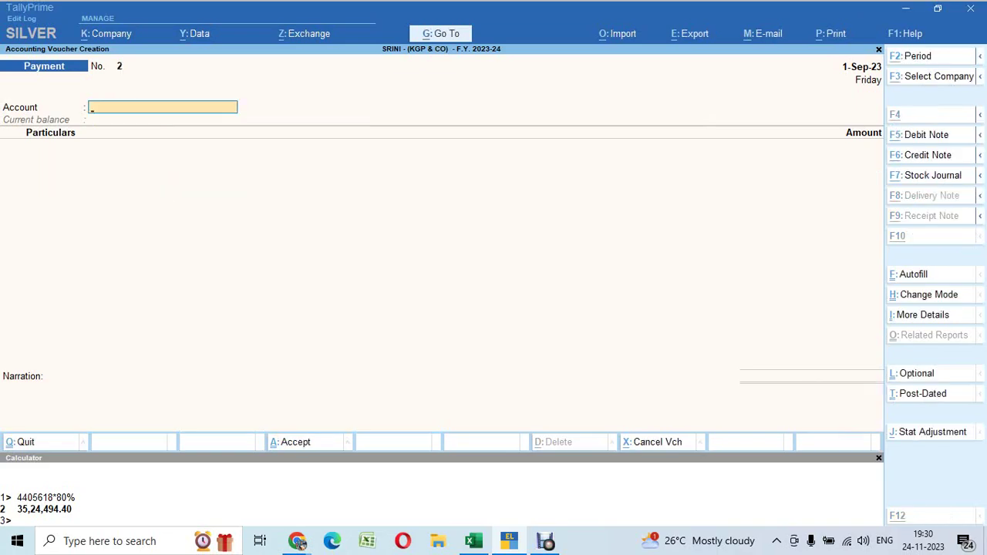
key("alt+Tab")
Enter cheque number 125101 in D78 and clear the old cheque numbers in F81:F86
key("Down")
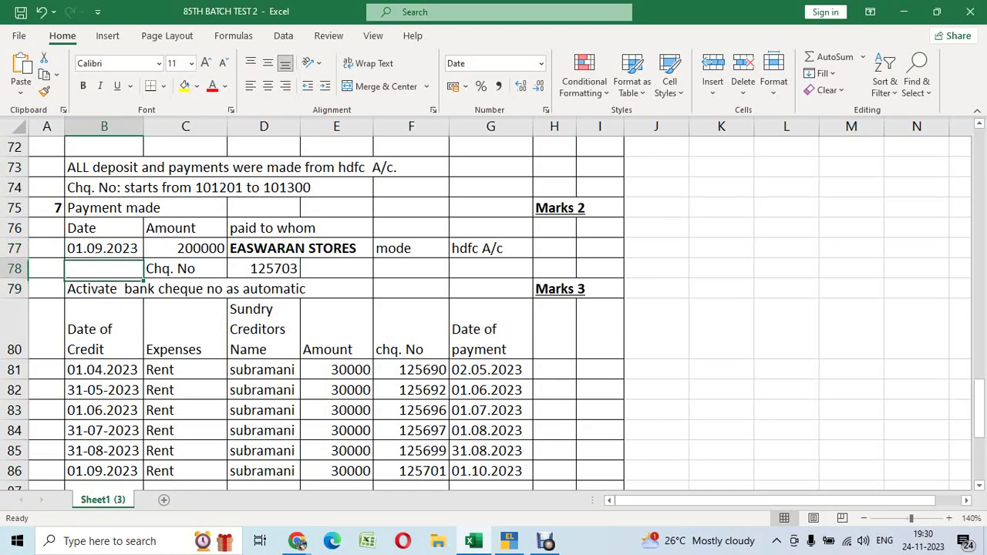
key("Up")
key("Right")
key("Right")
key("Down")
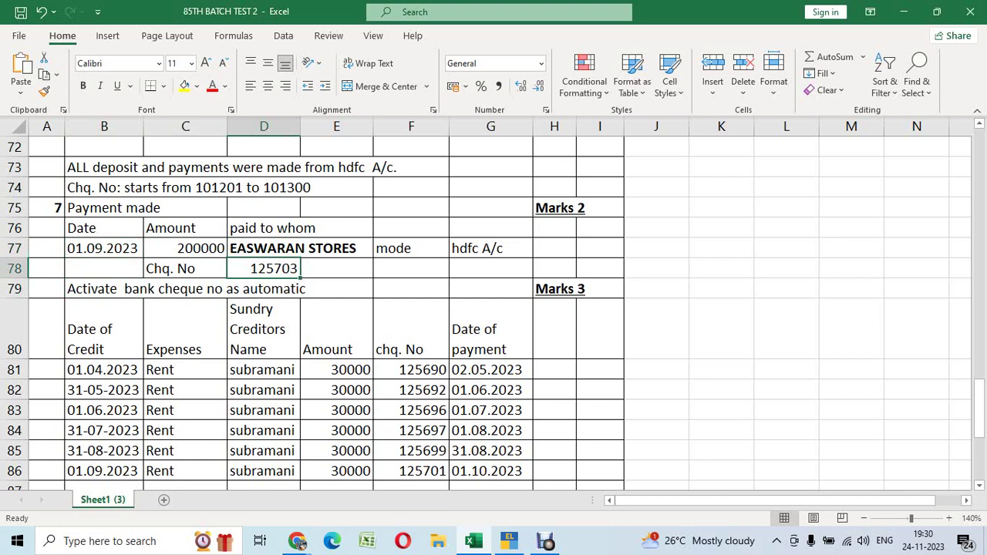
type("125101")
key("Return")
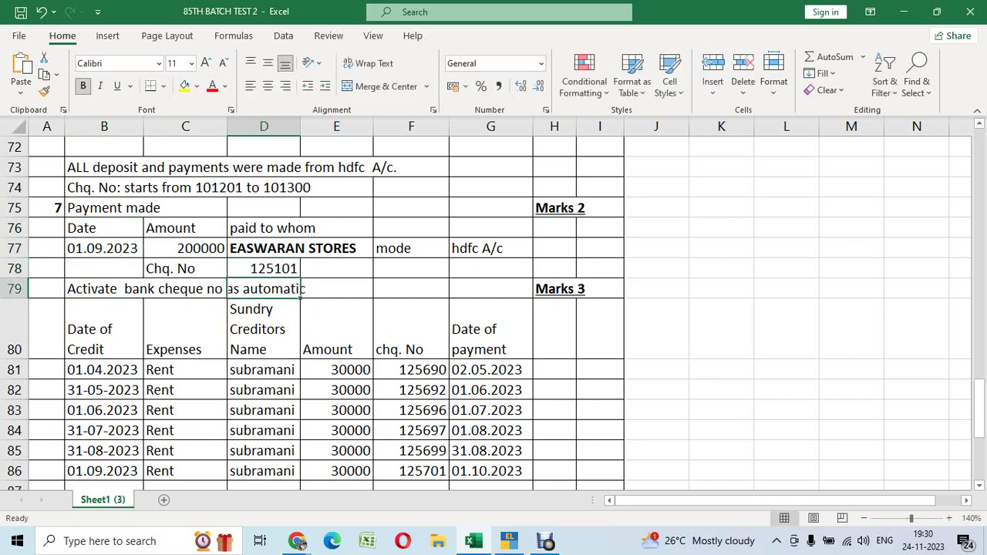
key("Right")
key("Right")
key("Right")
key("Down")
key("Down")
key("Left")
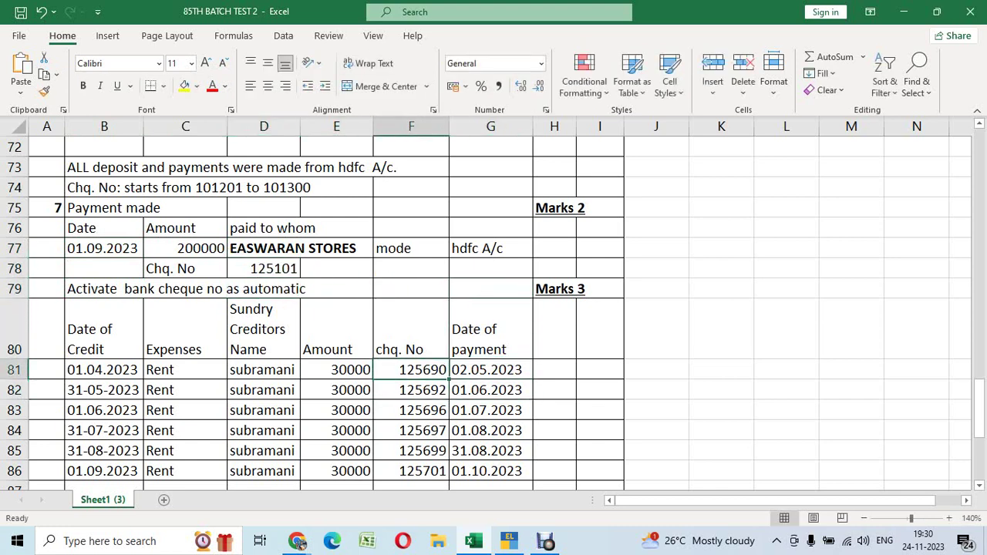
key("shift+Down")
key("shift+Down")
key("shift+Down")
key("shift+Down")
key("shift+Down")
key("Delete")
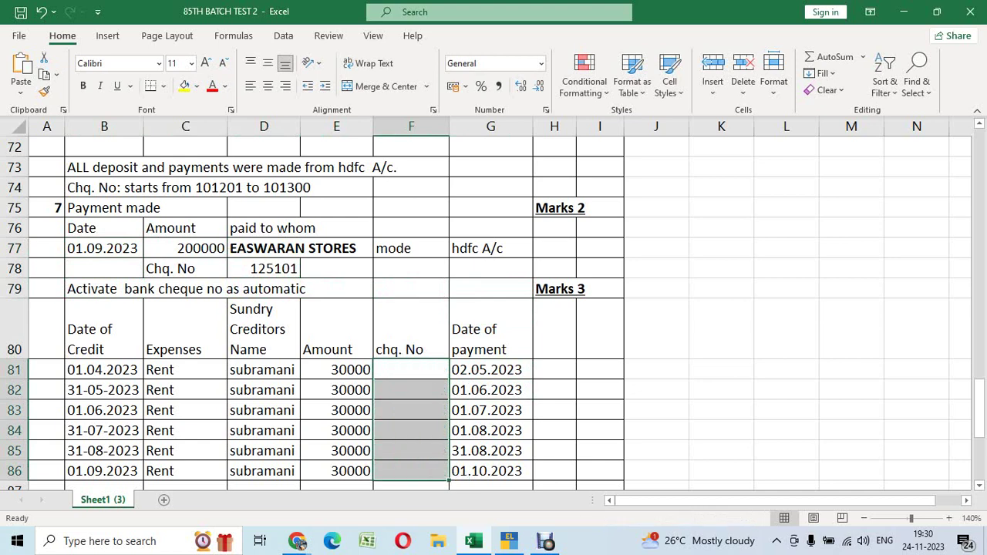
Correct the cheque number in D78 to 125201
key("Up")
key("Up")
key("Left")
key("Left")
key("Up")
type("125")
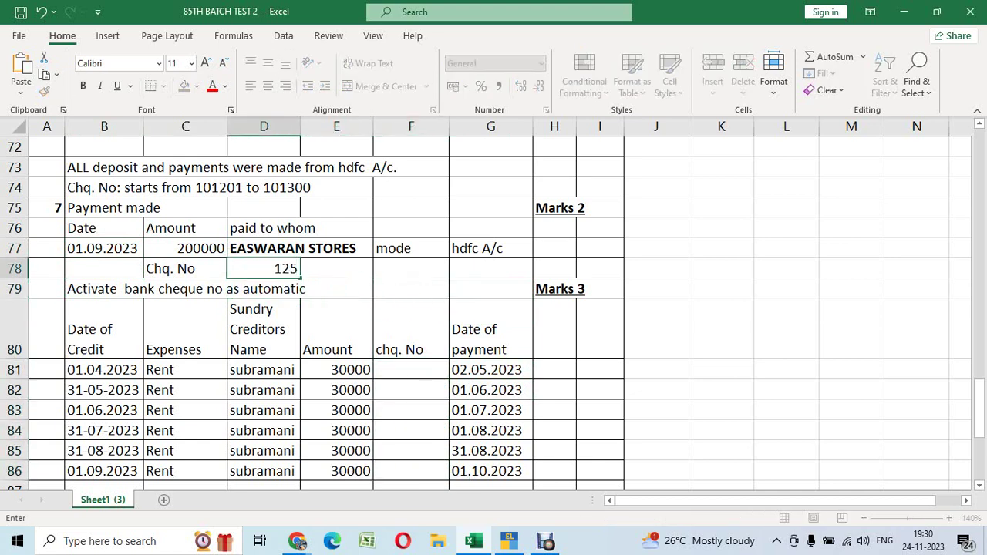
type("201")
key("Return")
Fill F81:F86 with cheque numbers 125202 through 125207
key("Right")
key("Right")
key("Right")
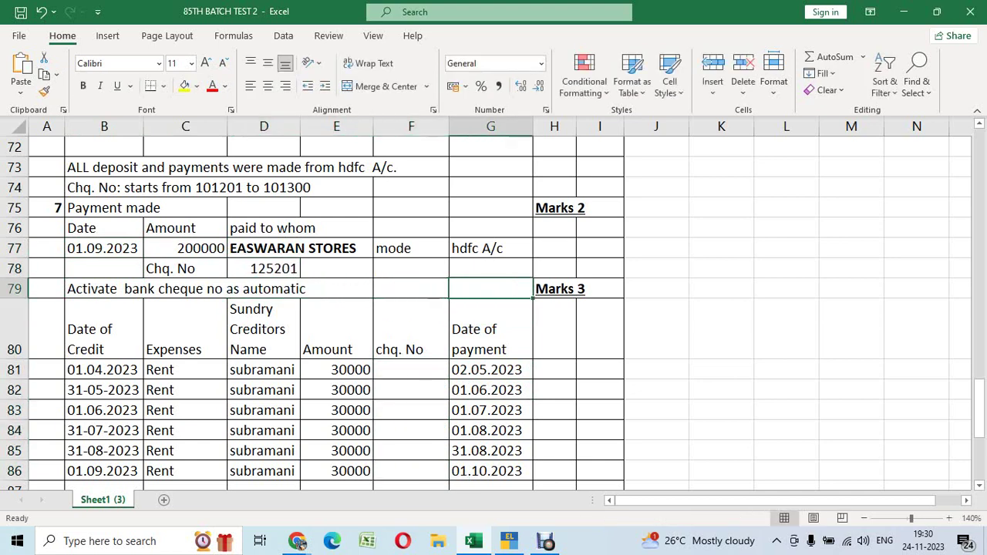
key("Down")
key("Down")
key("Left")
key("Down")
key("Up")
type("125")
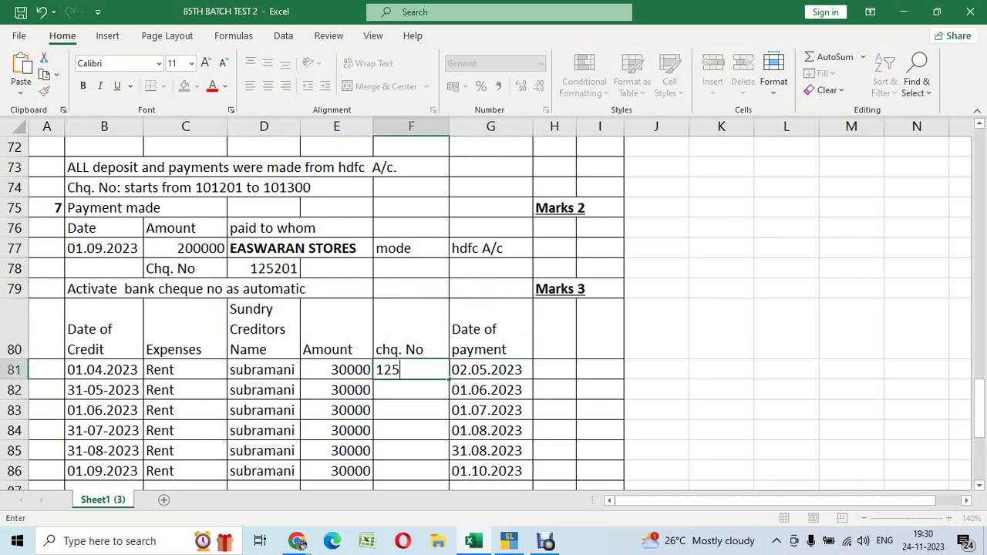
type("202")
key("Return")
type("15")
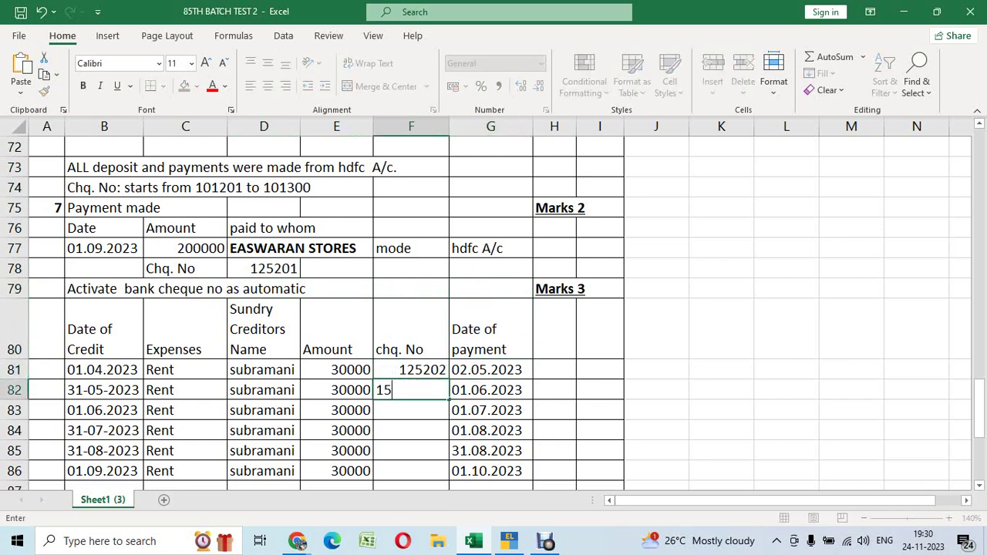
key("BackSpace")
type("25203")
key("Return")
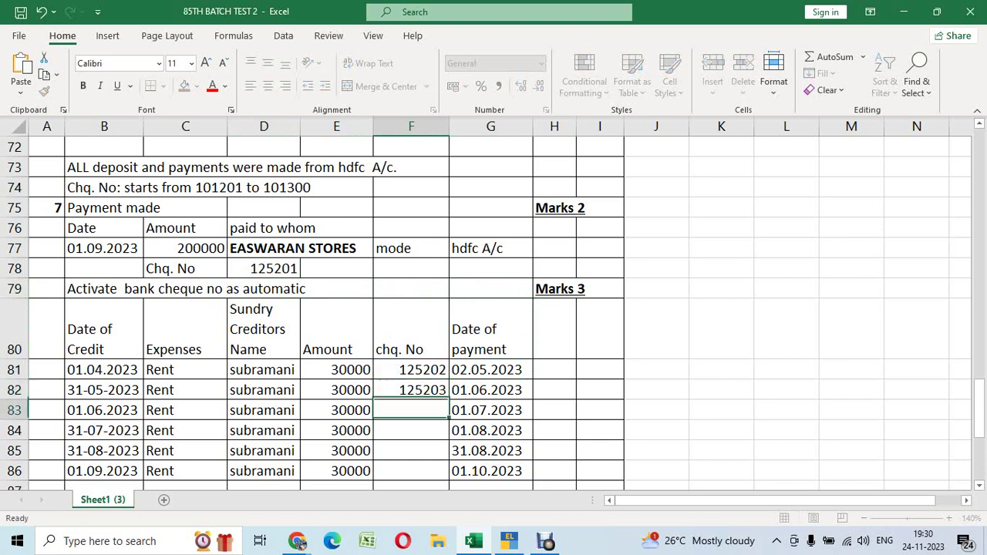
type("125204")
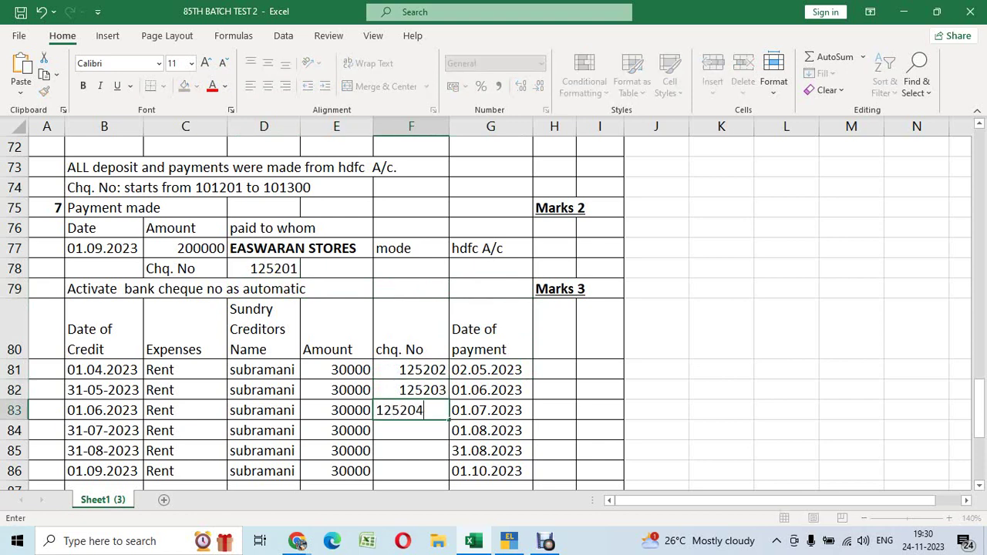
key("Return")
type("125205")
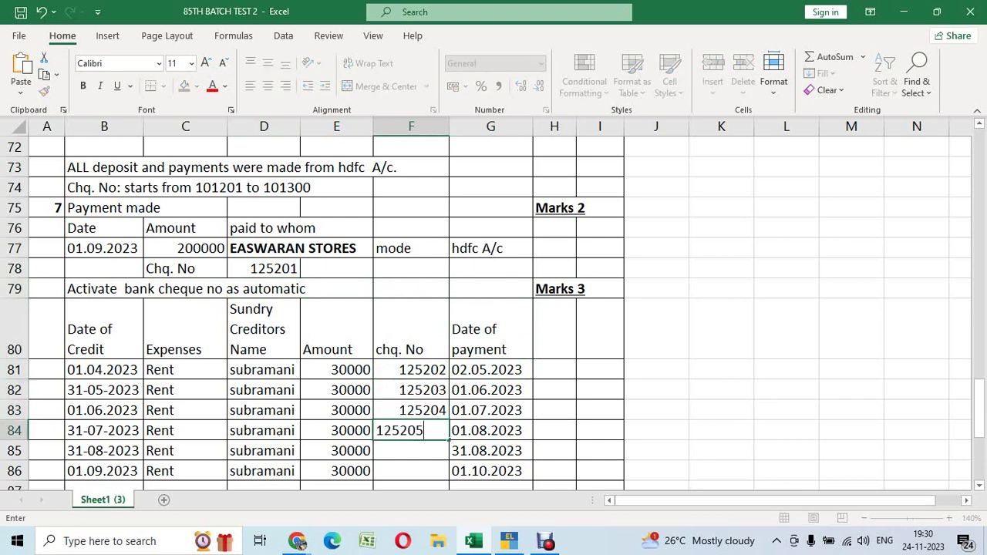
key("Return")
type("125206")
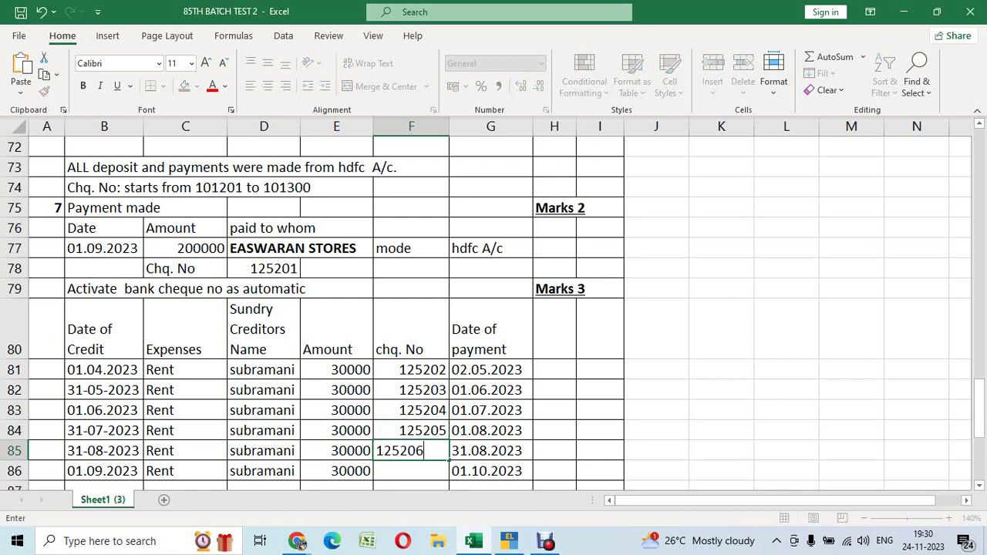
key("Return")
type("125207")
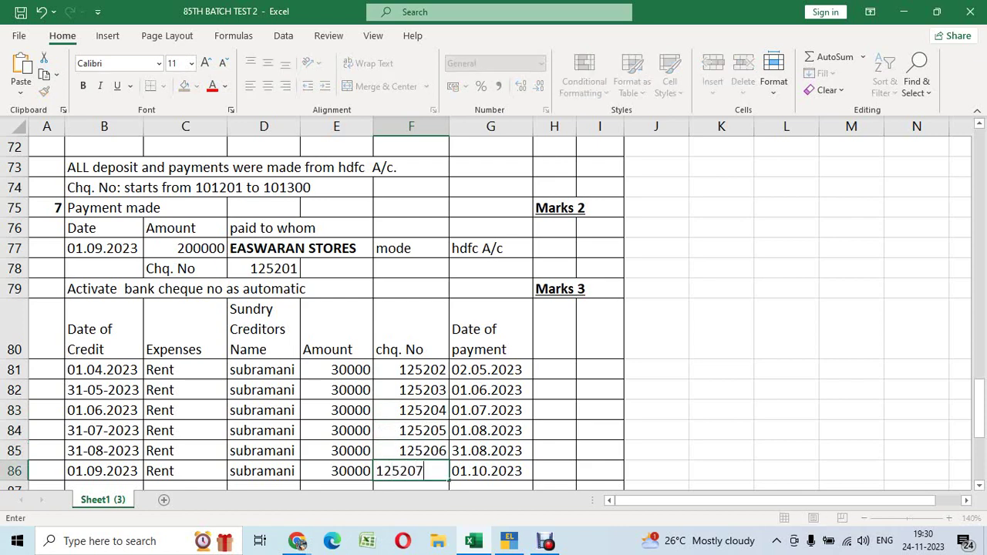
key("Return")
Clear the cheque numbers in F81:F87, leaving the chq. No column empty
key("Up")
key("Up")
key("Up")
key("Up")
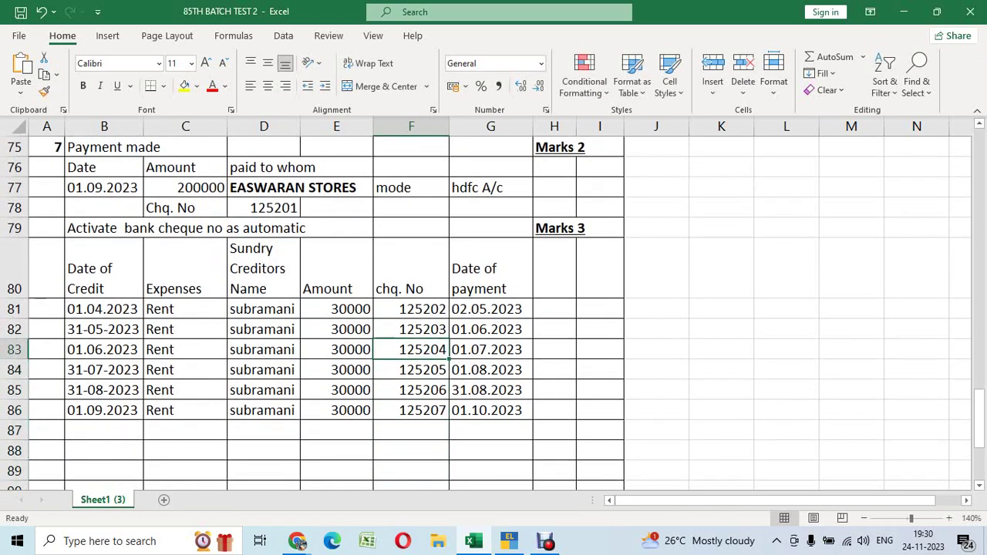
key("Up")
key("Up")
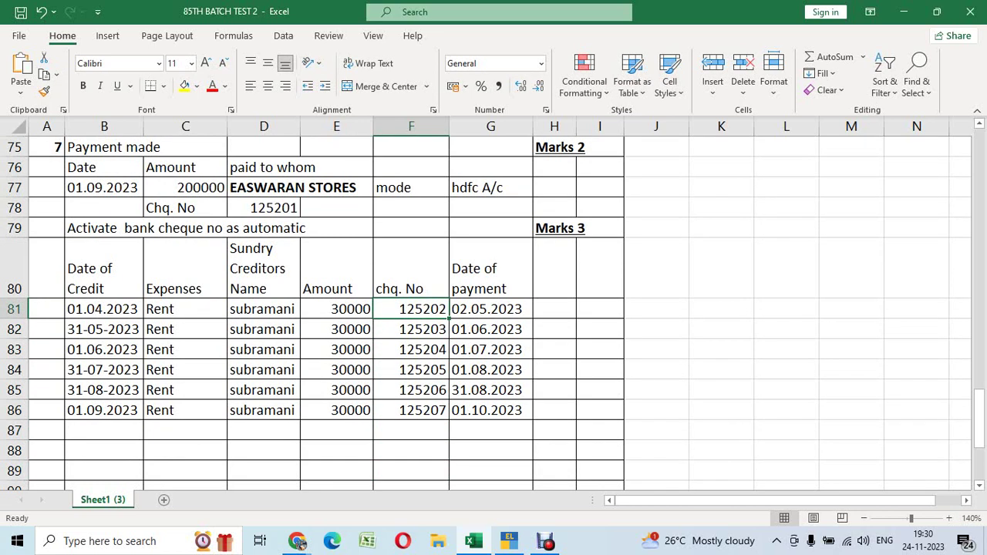
key("Right")
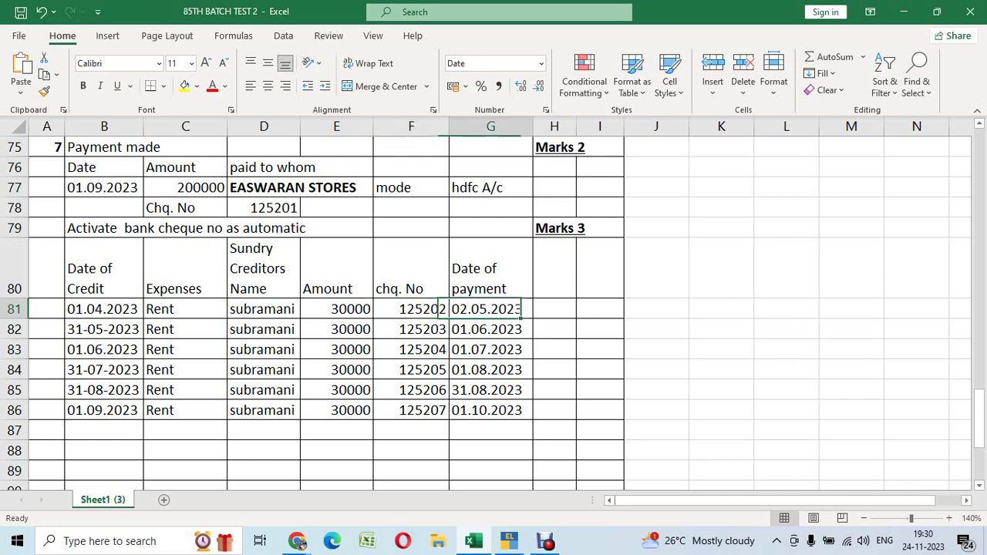
key("Right")
key("Up")
key("Left")
key("Down")
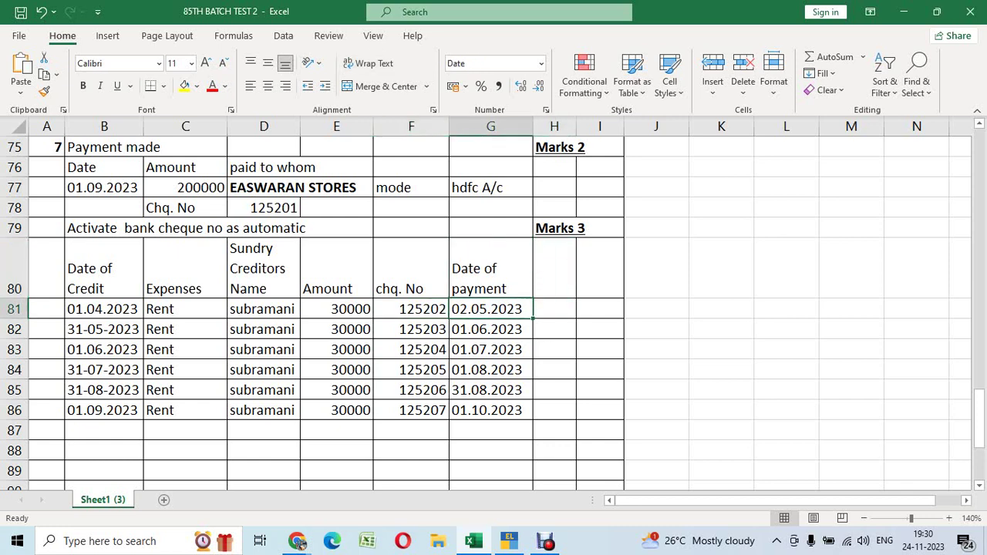
key("Left")
key("shift+Down")
key("shift+Down")
key("shift+Down")
key("shift+Down")
key("shift+Down")
key("shift+Down")
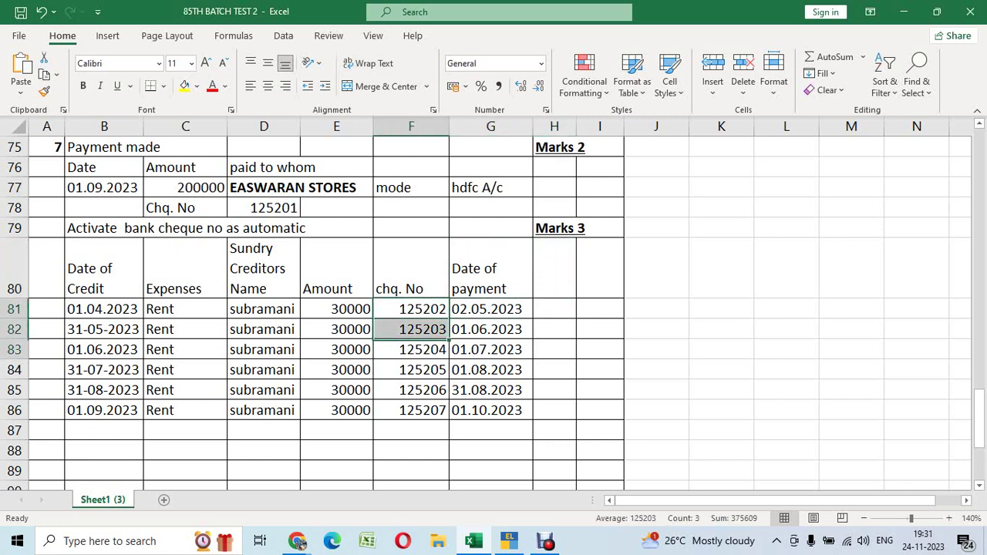
key("Delete")
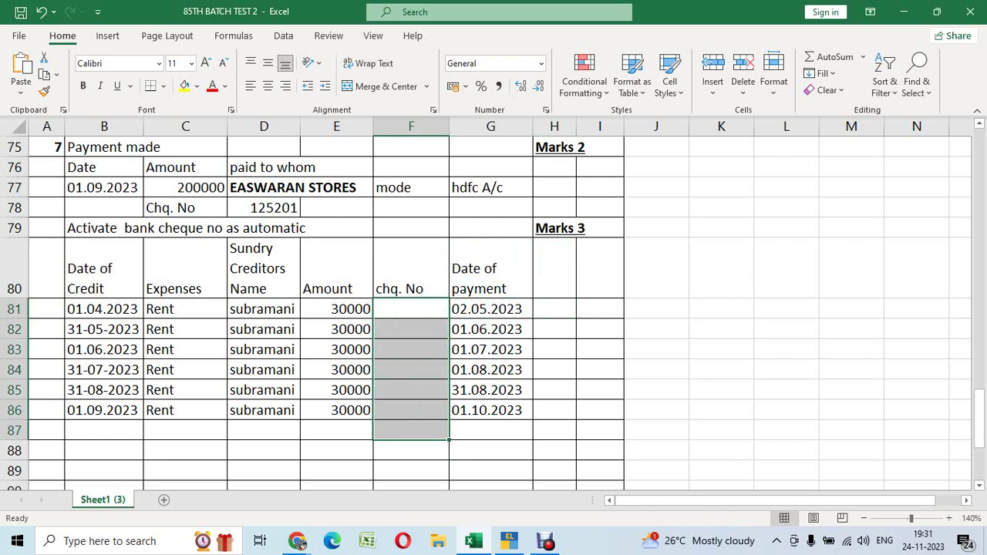
key("Up")
key("Up")
key("Up")
key("Up")
key("Up")
key("Up")
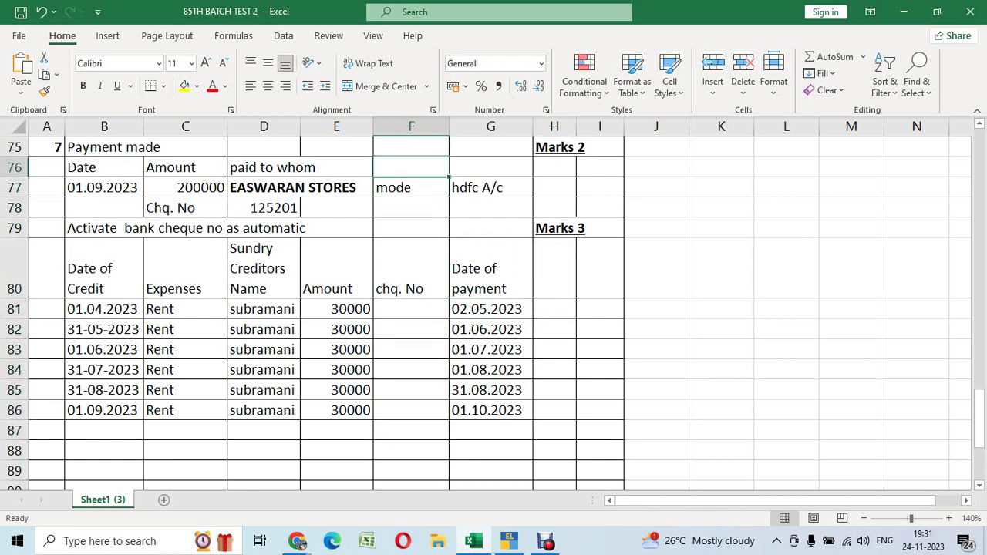